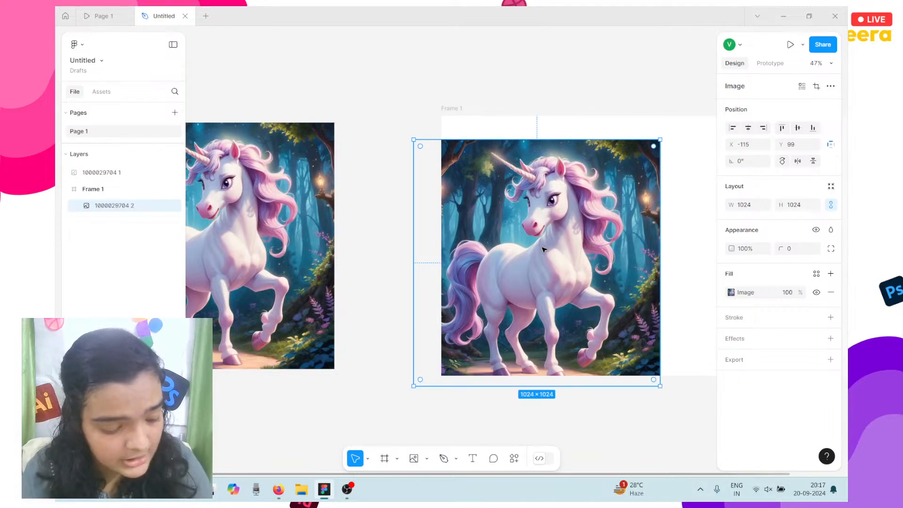
Move the unicorn image to the top of Frame 1, resize it to 398×398, and centre it.
drag(582, 240, 620, 217)
scroll(621, 218, right, 3)
scroll(621, 218, left, 3)
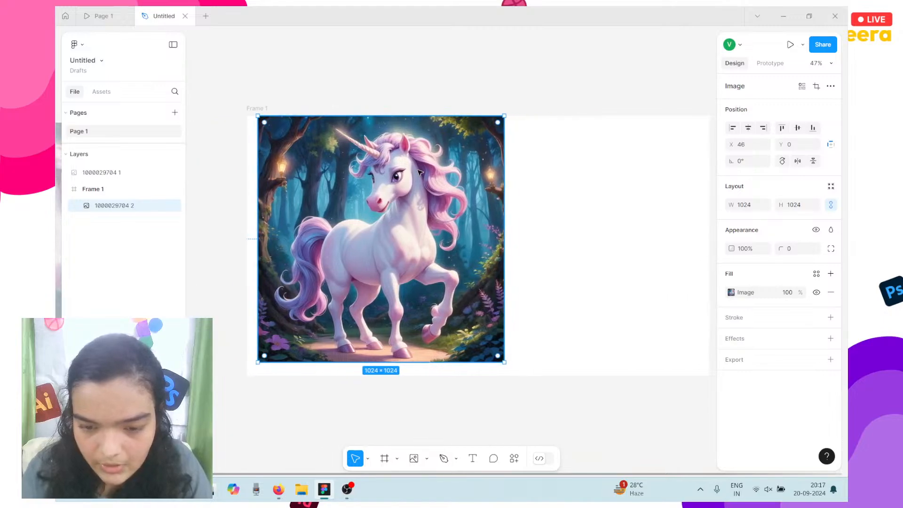
drag(504, 115, 447, 266)
drag(388, 299, 496, 240)
Step through the Lunarael presentation preview, then return to the Untitled design file for text.
click(97, 13)
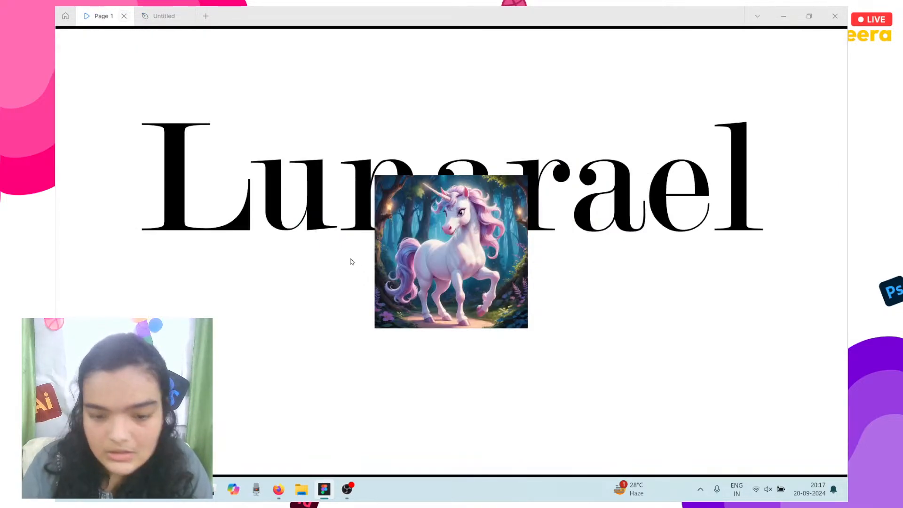
click(502, 288)
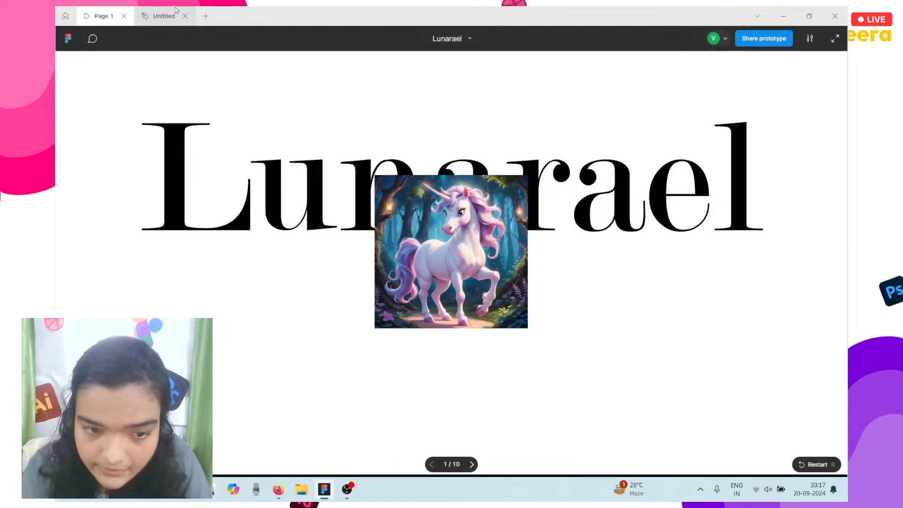
click(155, 16)
click(468, 463)
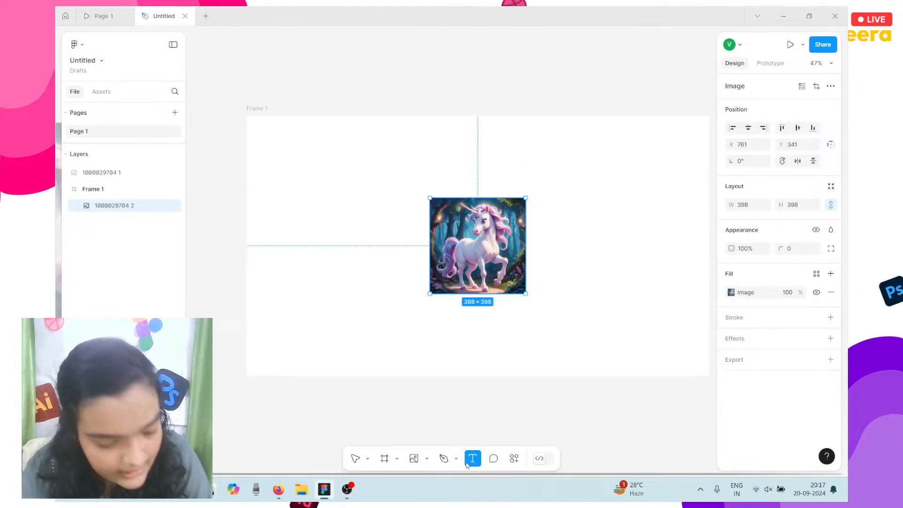
Add a 'Lunarael' text layer to the left of the unicorn image.
click(354, 202)
text(Luna)
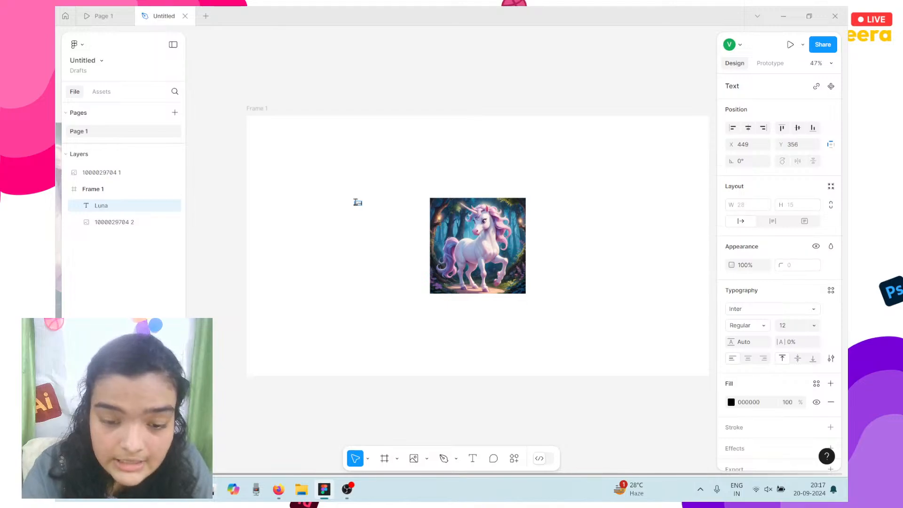
text(rael)
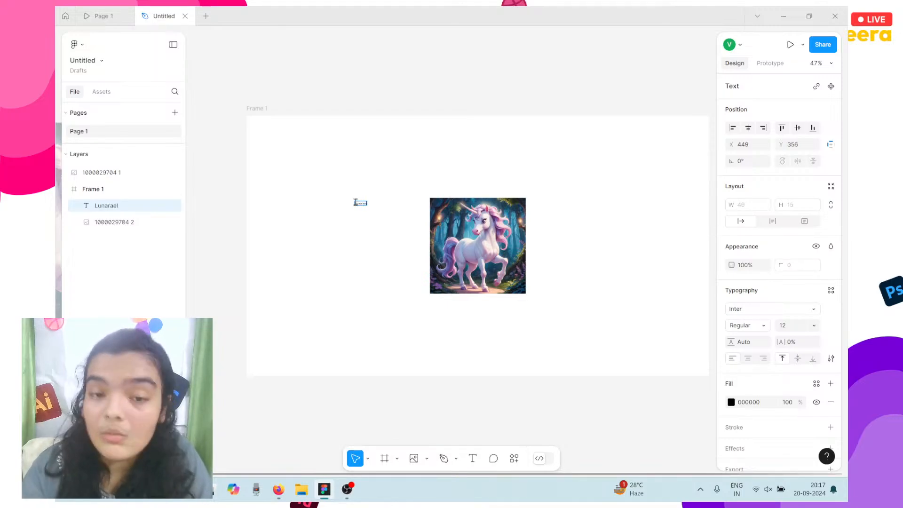
key(Escape)
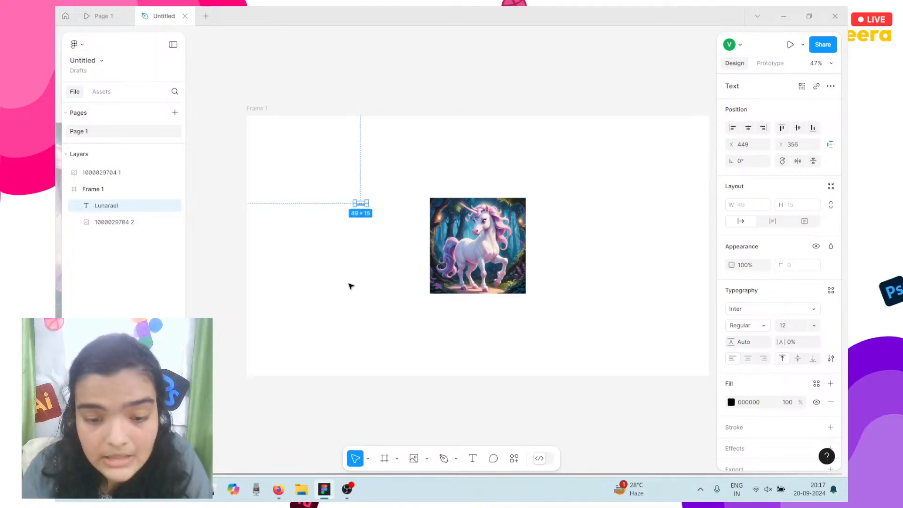
Change the Lunarael text's font from Inter to Playfair Display.
click(773, 310)
text(playfa)
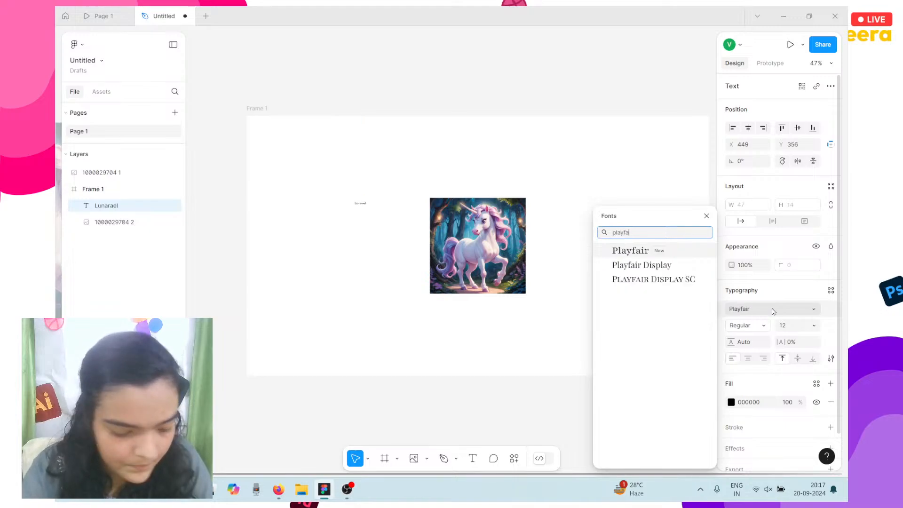
key(Return)
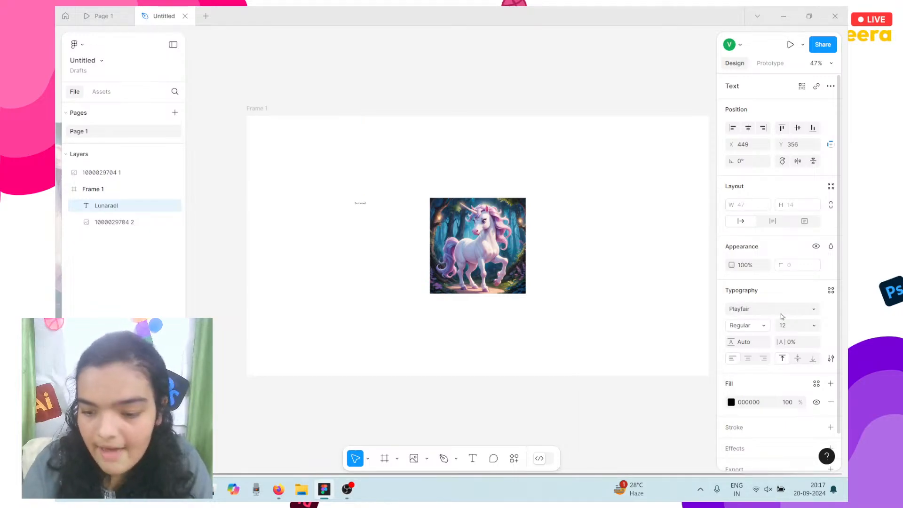
click(768, 311)
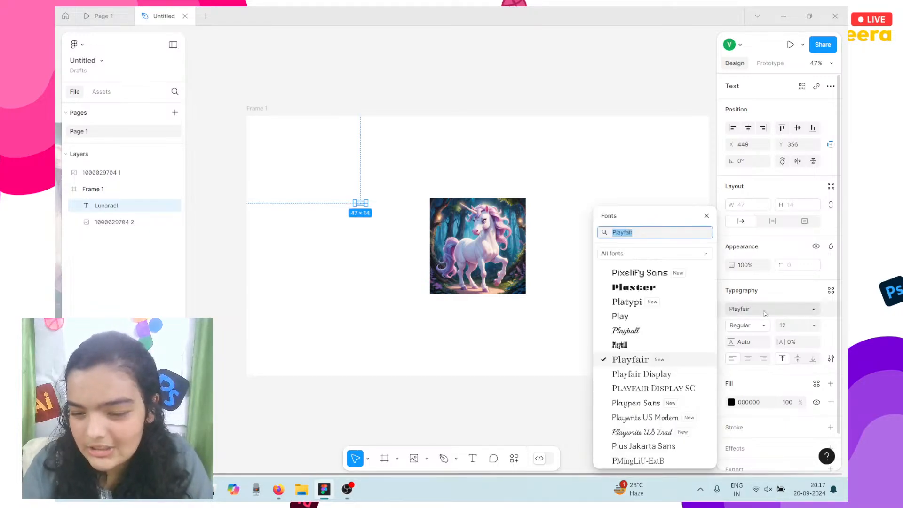
click(656, 382)
Set the Lunarael font size to 365, after trying 128, 328 and 340.
click(806, 331)
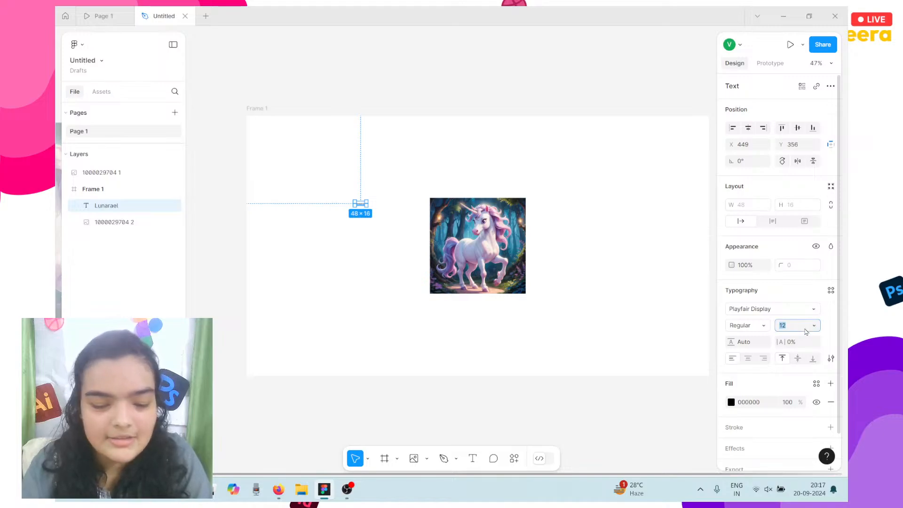
text(128)
key(Return)
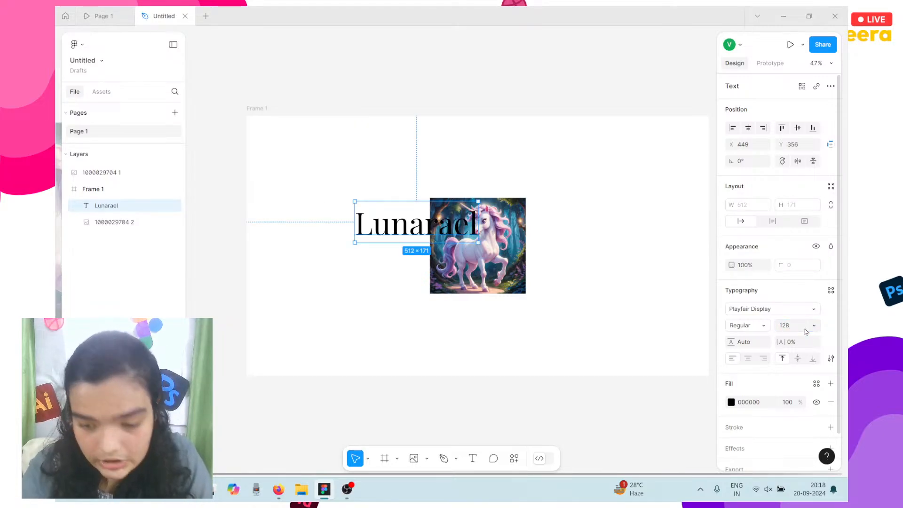
click(784, 329)
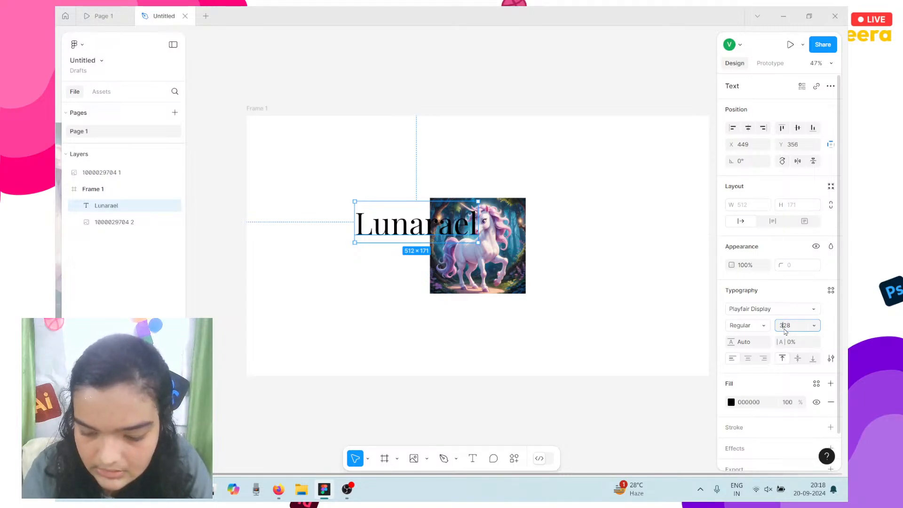
text(3)
key(Return)
click(783, 330)
text(340)
key(Return)
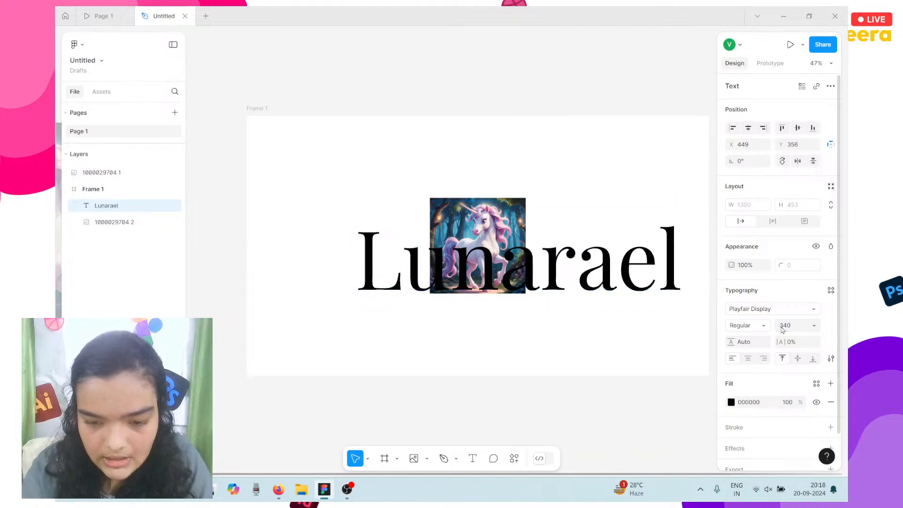
click(783, 329)
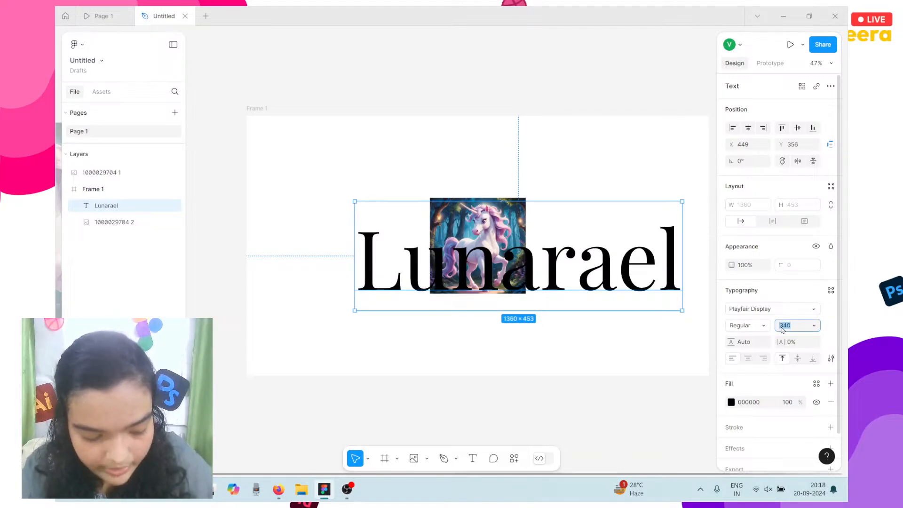
text(36)
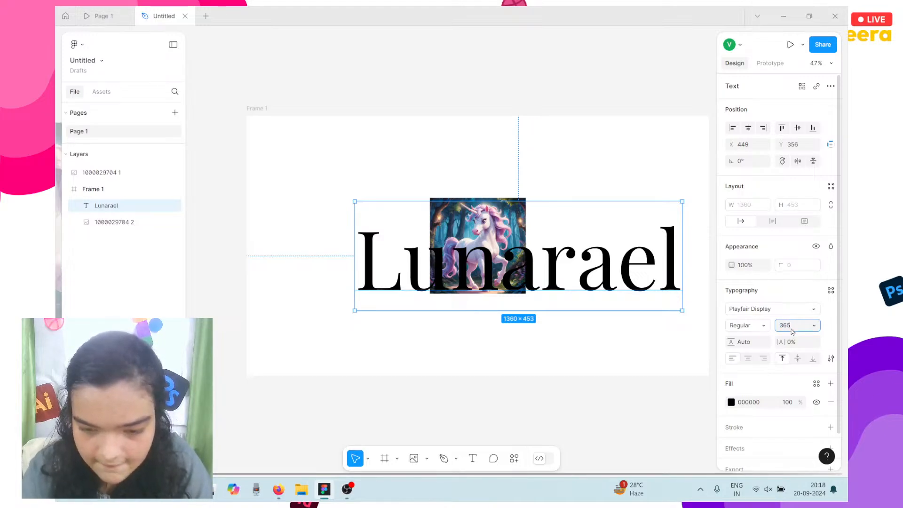
text(5)
key(Return)
Move Lunarael up over the unicorn image and view the presentation preview.
drag(551, 261, 499, 204)
click(735, 325)
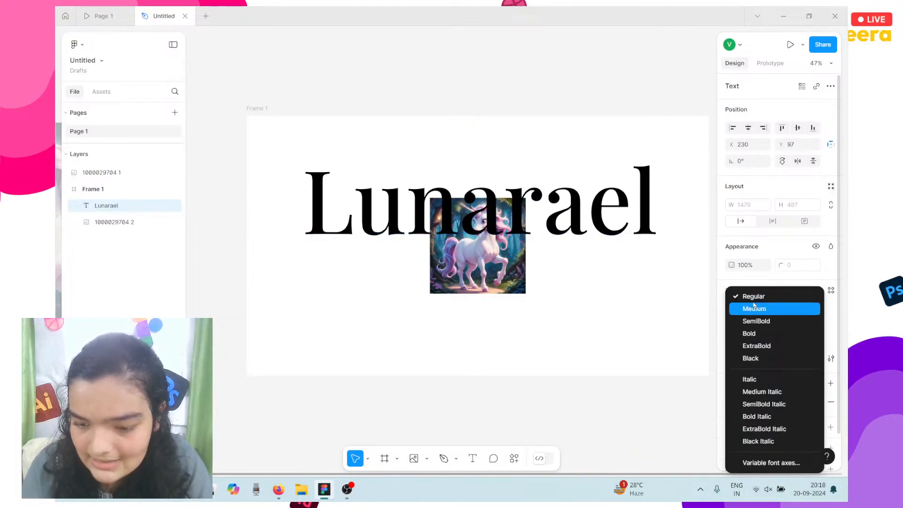
click(99, 16)
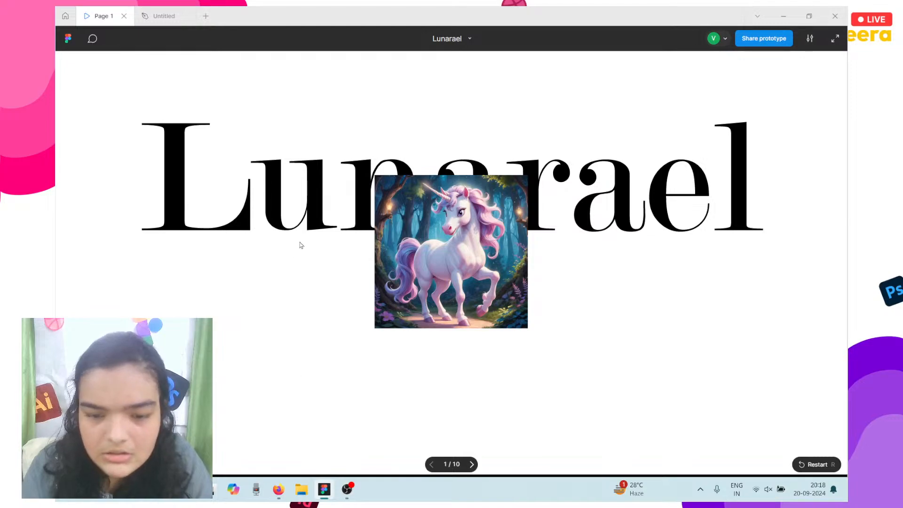
Keep the title at Regular weight and check it in the presentation preview.
click(161, 13)
click(745, 325)
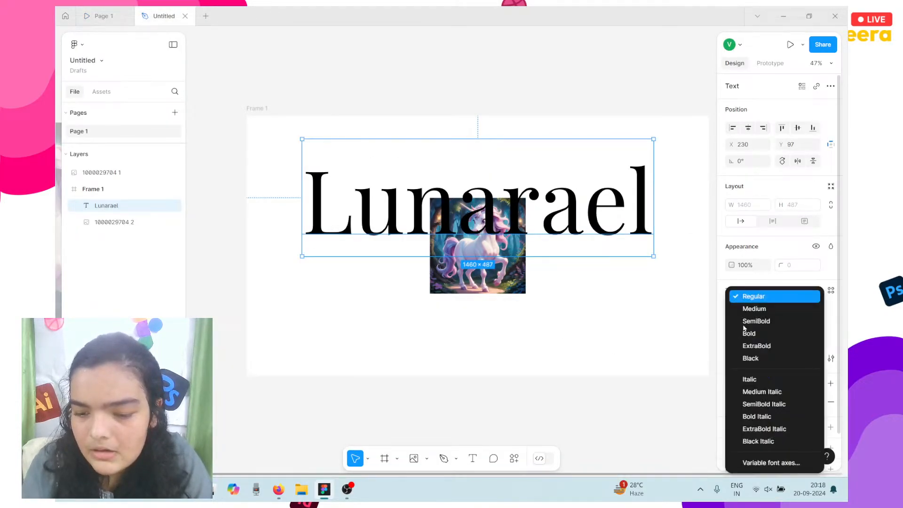
click(742, 300)
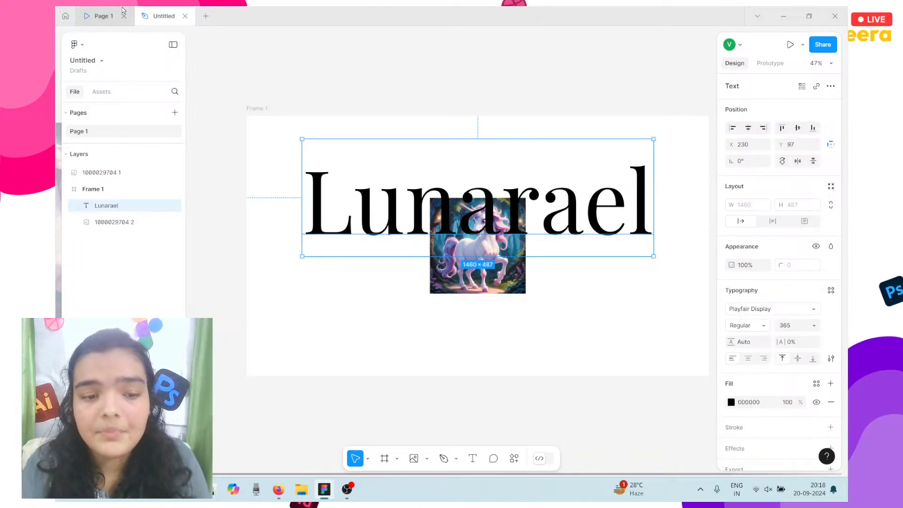
click(123, 10)
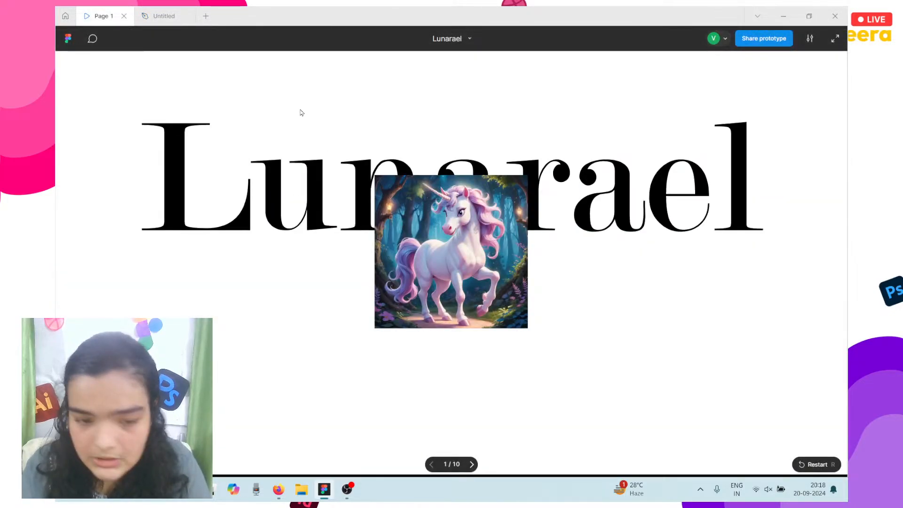
click(180, 10)
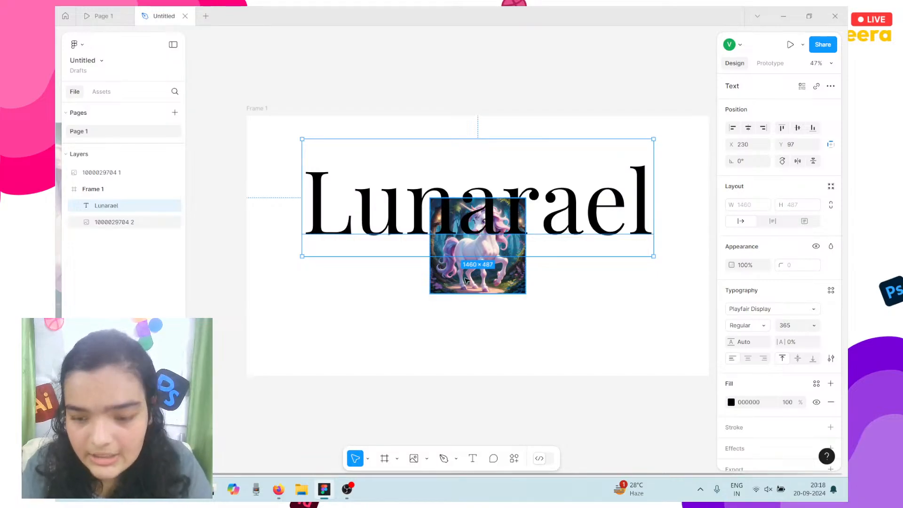
Set the Lunarael font size to 370 and centre the title horizontally in the frame.
click(786, 326)
text(36)
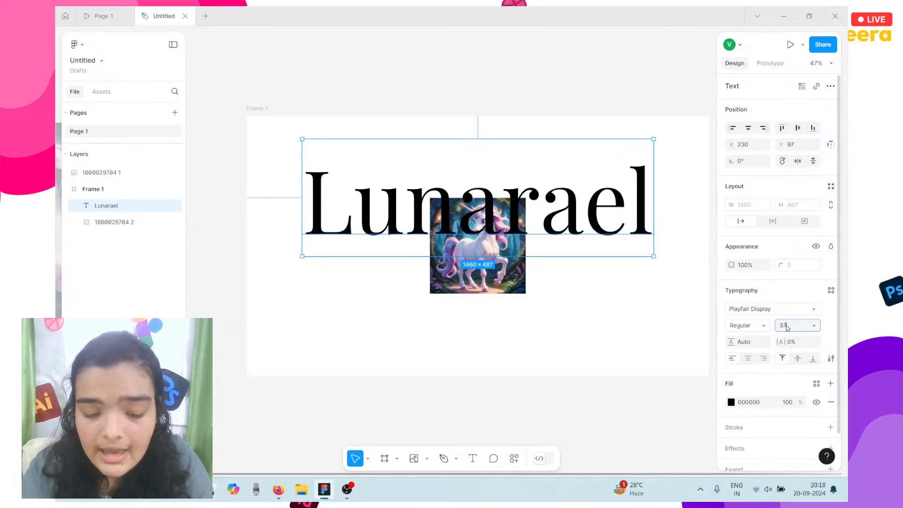
text(0)
key(Return)
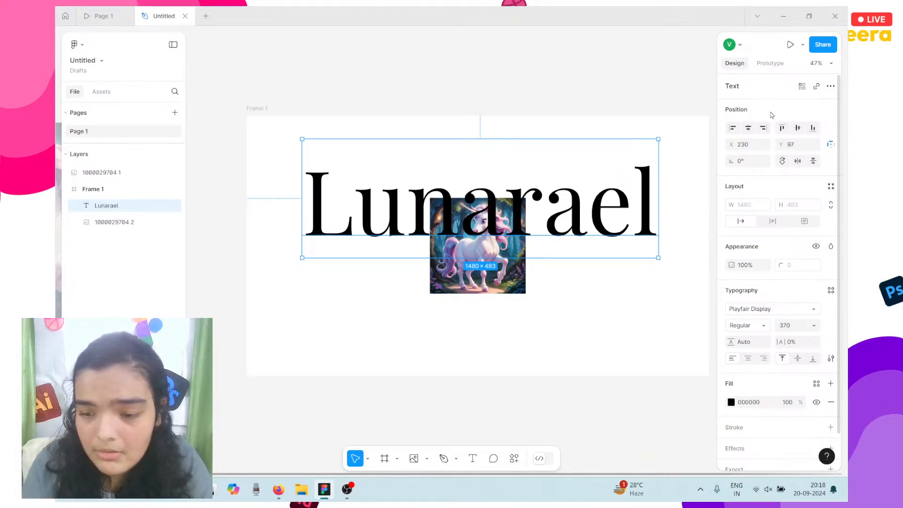
drag(552, 212, 550, 220)
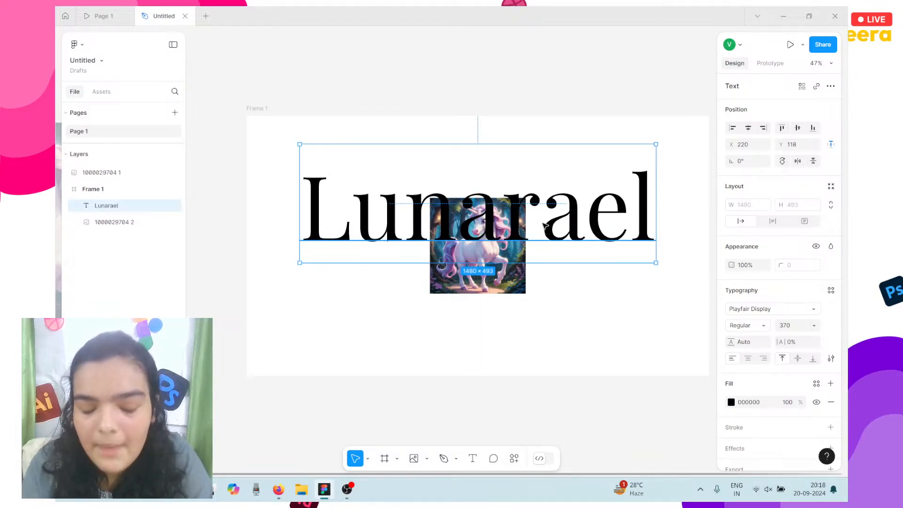
Reorder layers so the unicorn image sits above the Lunarael text, then check the preview.
click(466, 290)
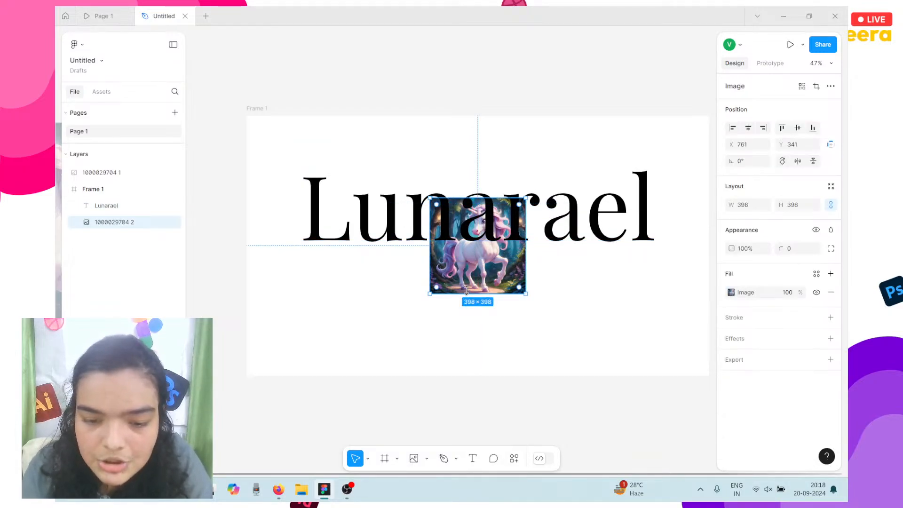
shift+click(489, 205)
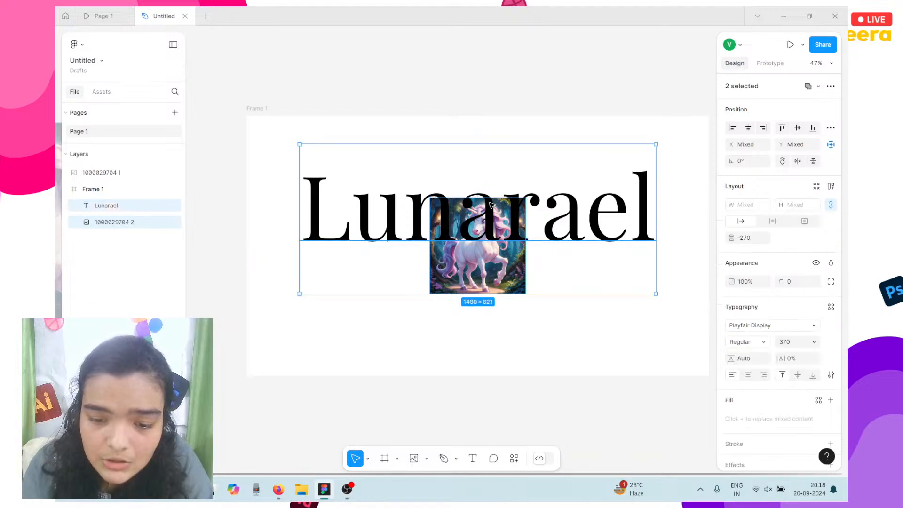
click(456, 258)
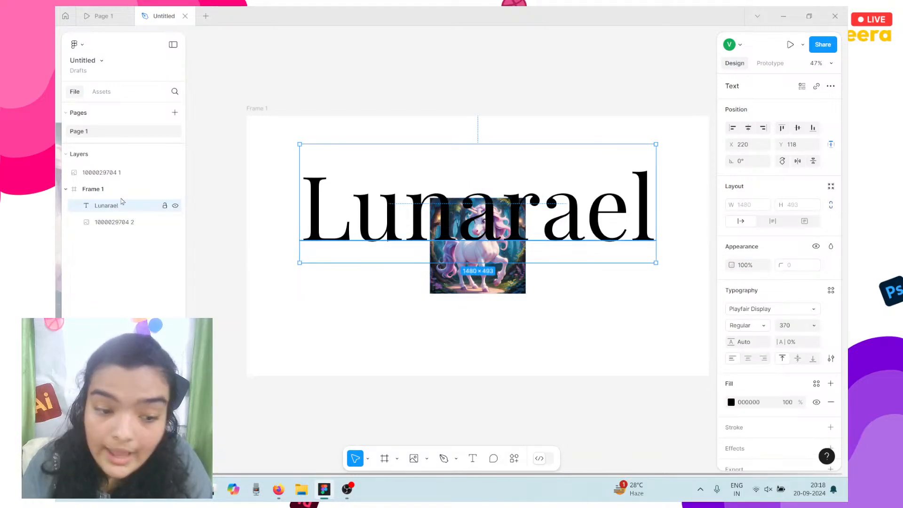
drag(112, 226, 106, 203)
click(81, 11)
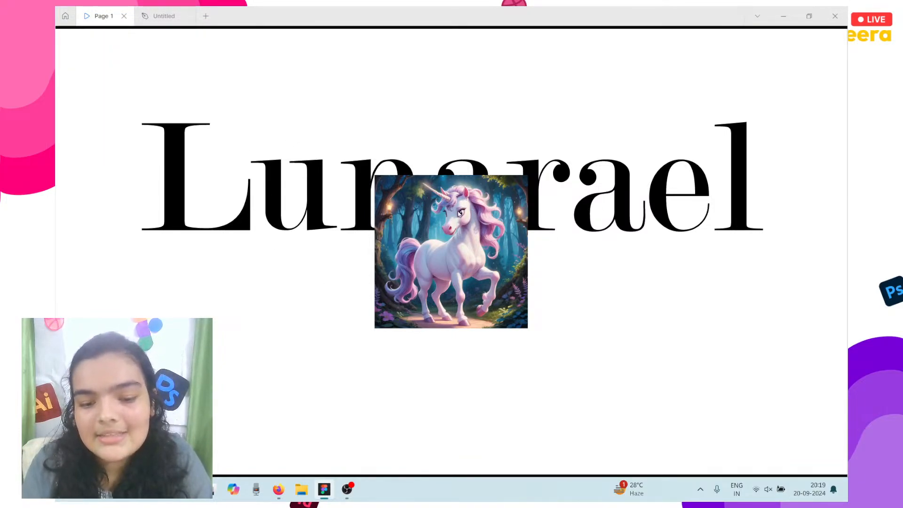
click(162, 16)
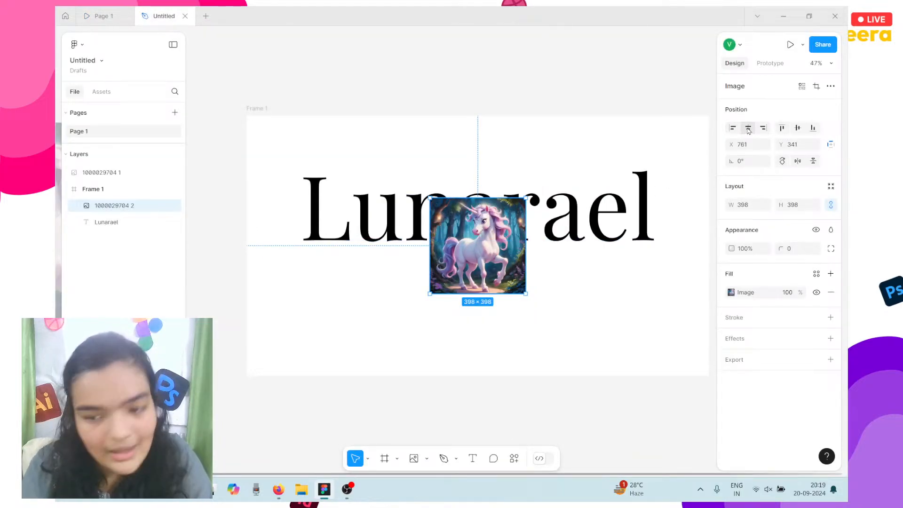
Move the Lunarael title higher to Y 89 and zoom out.
click(582, 235)
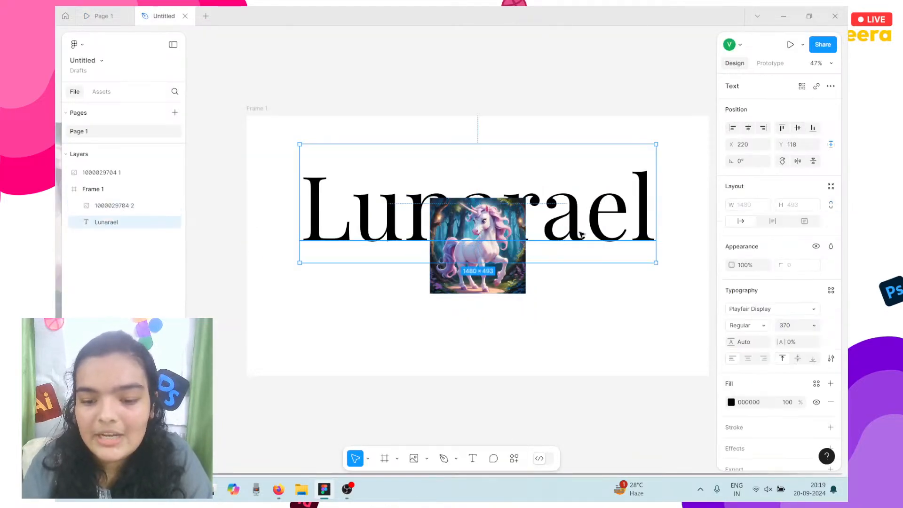
drag(581, 235, 582, 238)
scroll(497, 306, down, 5)
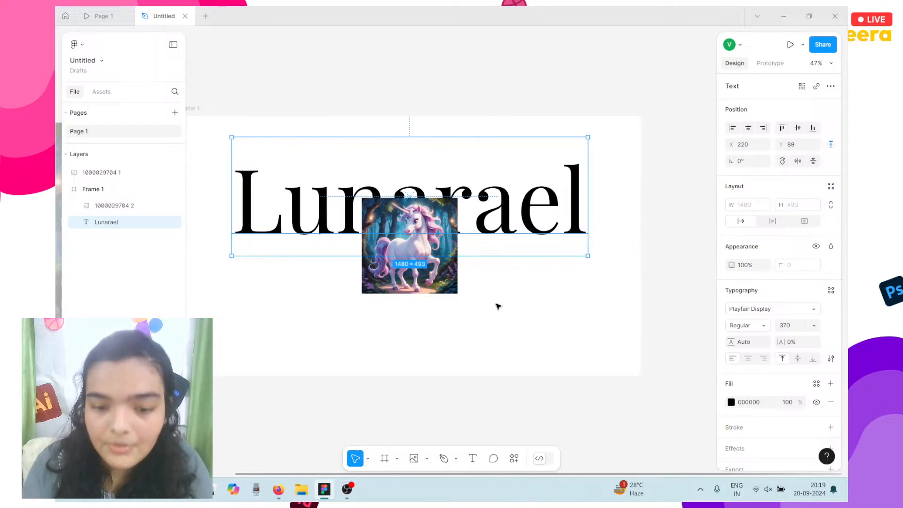
scroll(498, 307, down, 2)
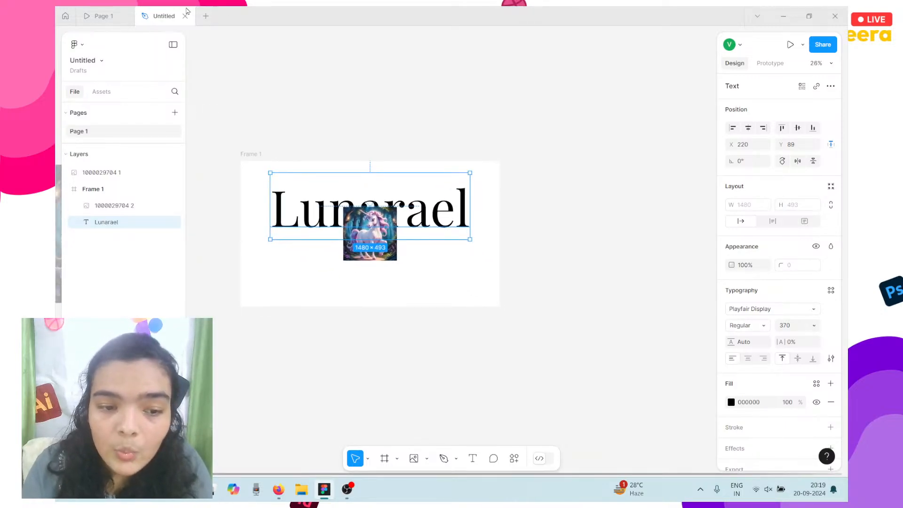
click(108, 13)
click(480, 178)
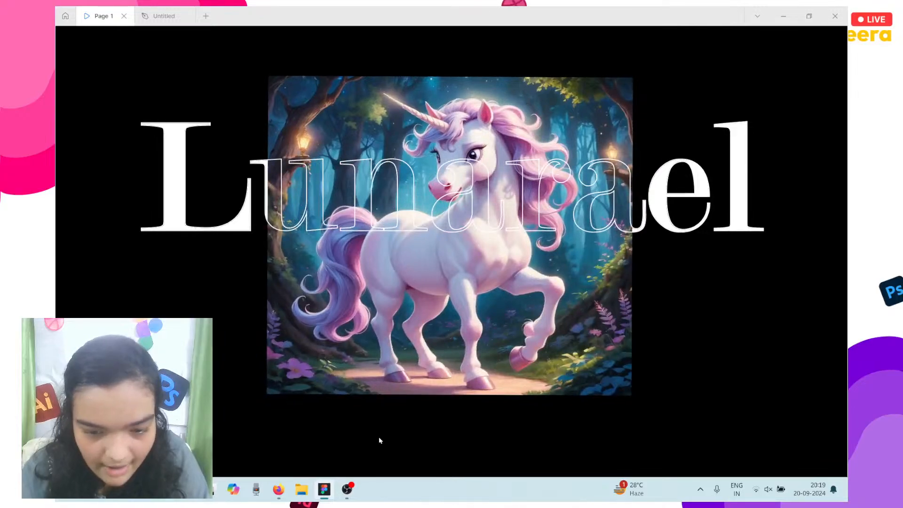
key(c)
key(c)
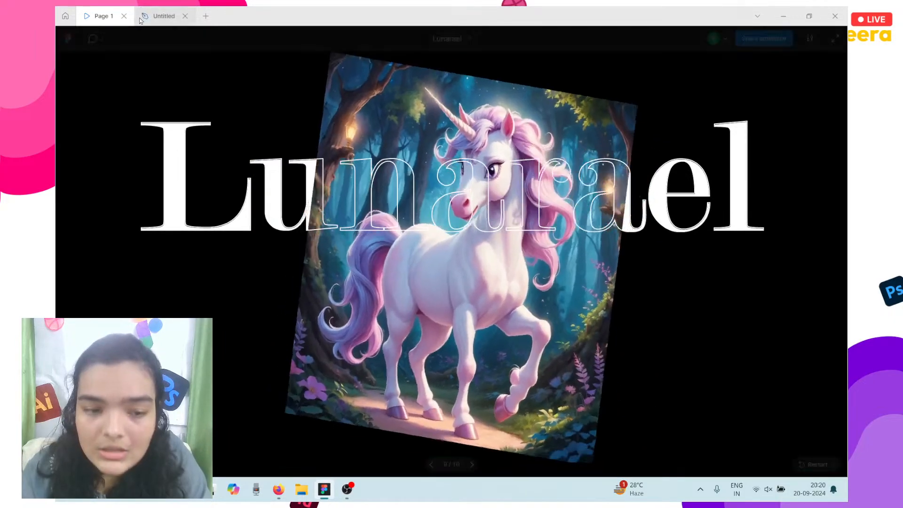
Duplicate Frame 1 with Ctrl+D to create Frame 2.
click(141, 18)
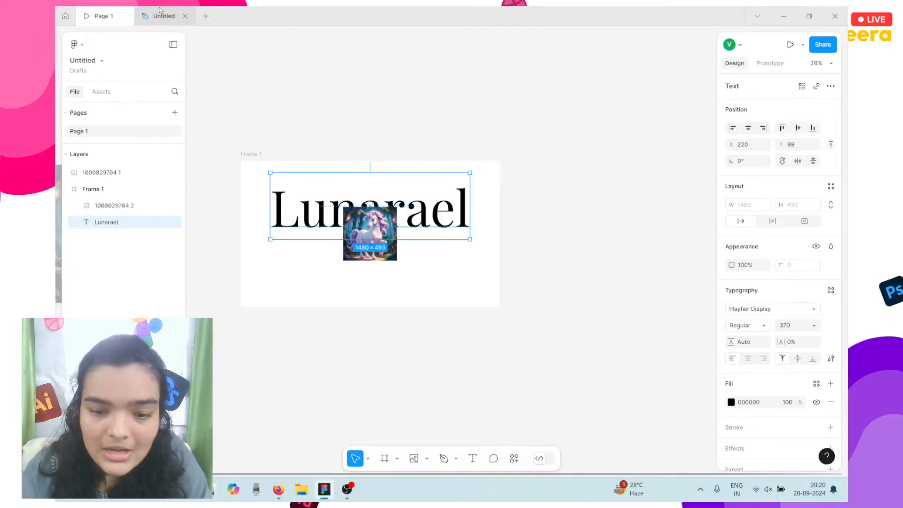
click(543, 151)
click(249, 155)
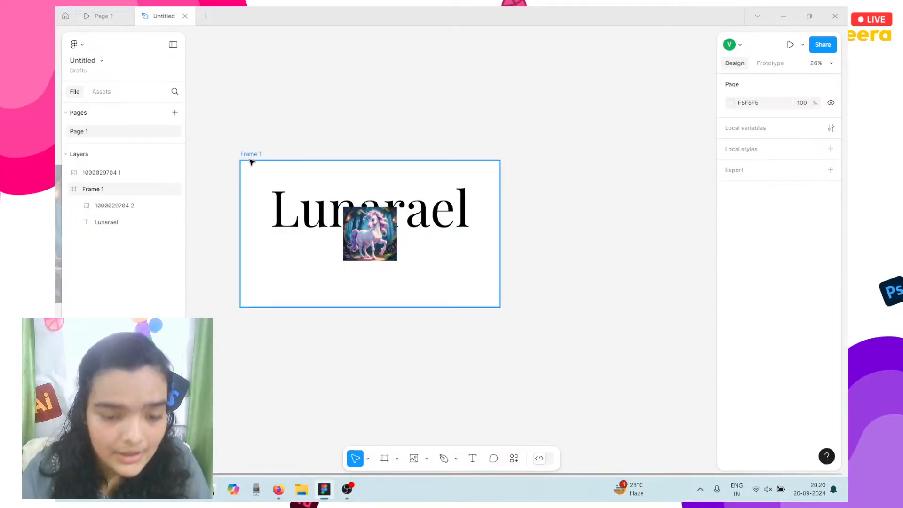
key(ctrl+d)
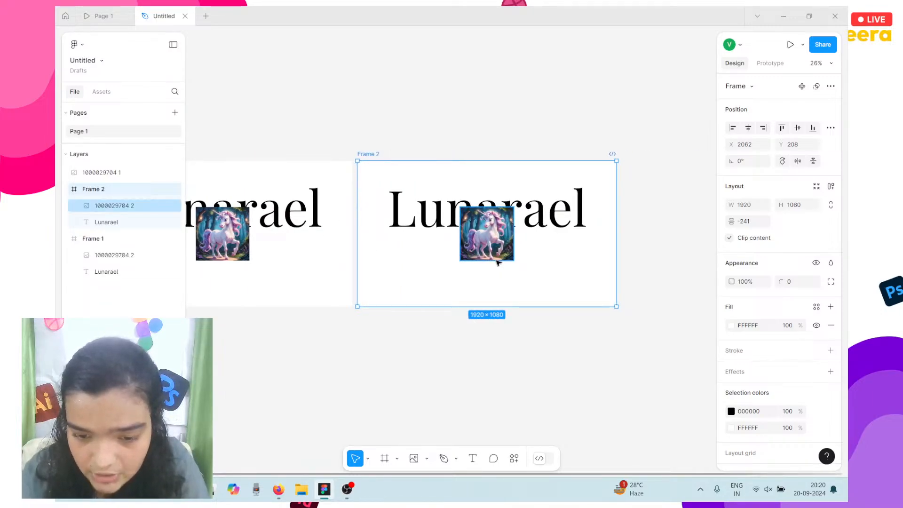
scroll(496, 261, up, 4)
scroll(497, 261, down, 3)
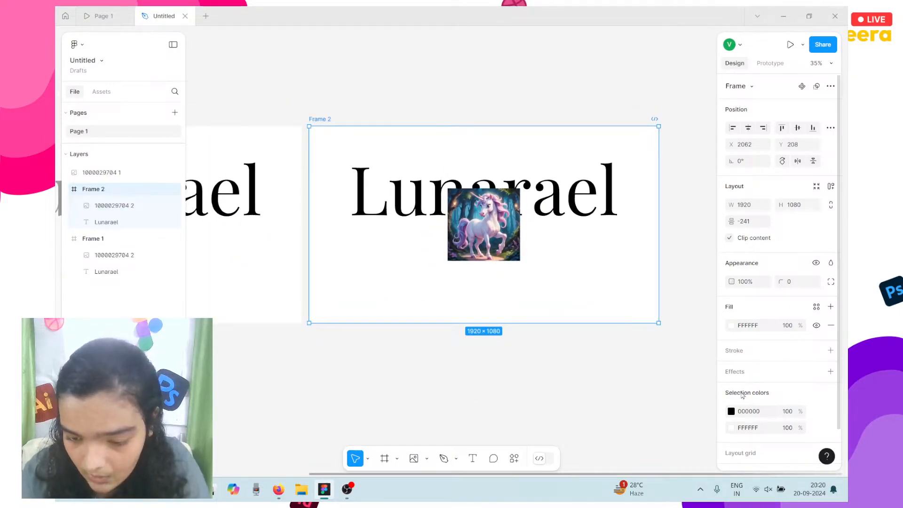
Make Frame 2's background black (000000) and its Lunarael text white (FFFFFF).
click(731, 325)
drag(668, 312, 650, 339)
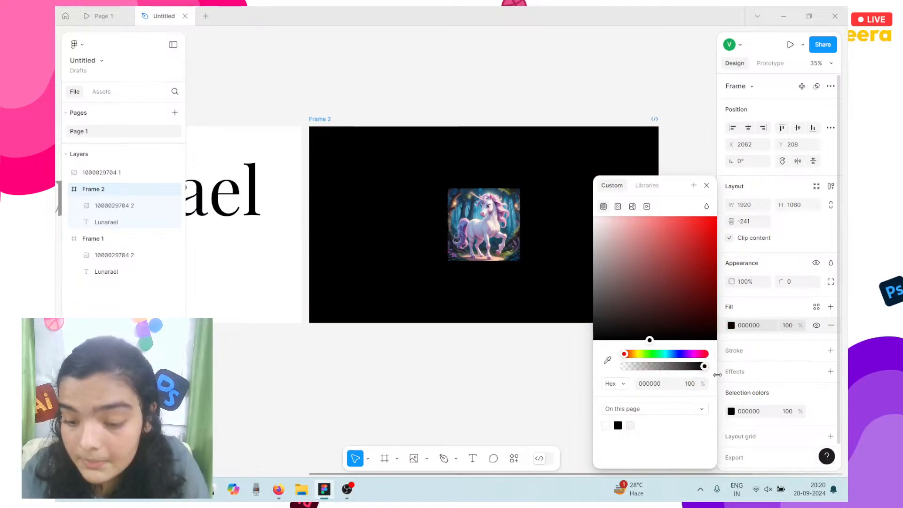
click(417, 141)
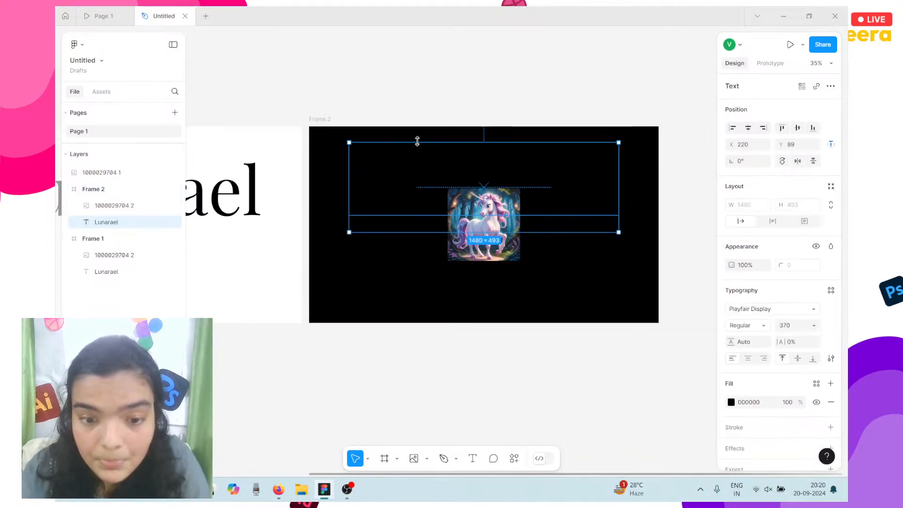
click(732, 401)
drag(655, 299, 578, 184)
Enlarge Frame 2's unicorn image to 899×899 and centre it horizontally and vertically.
click(513, 242)
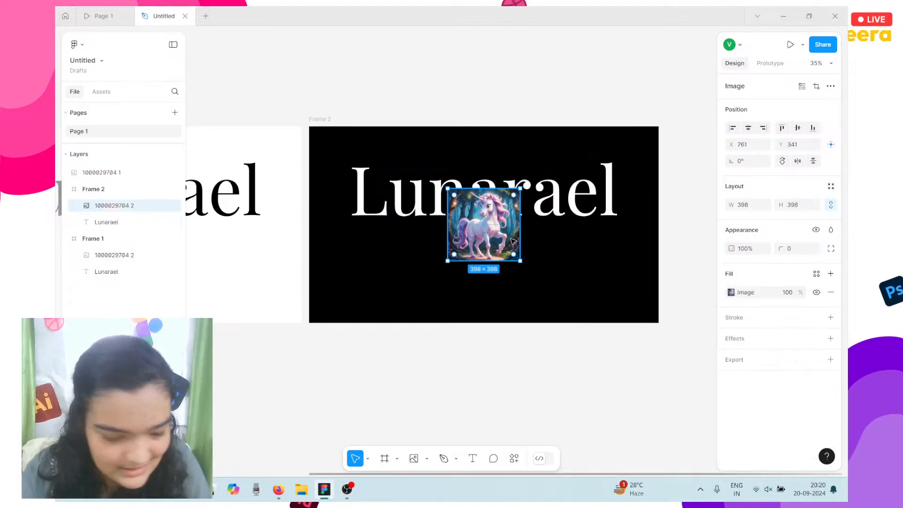
drag(447, 200, 356, 188)
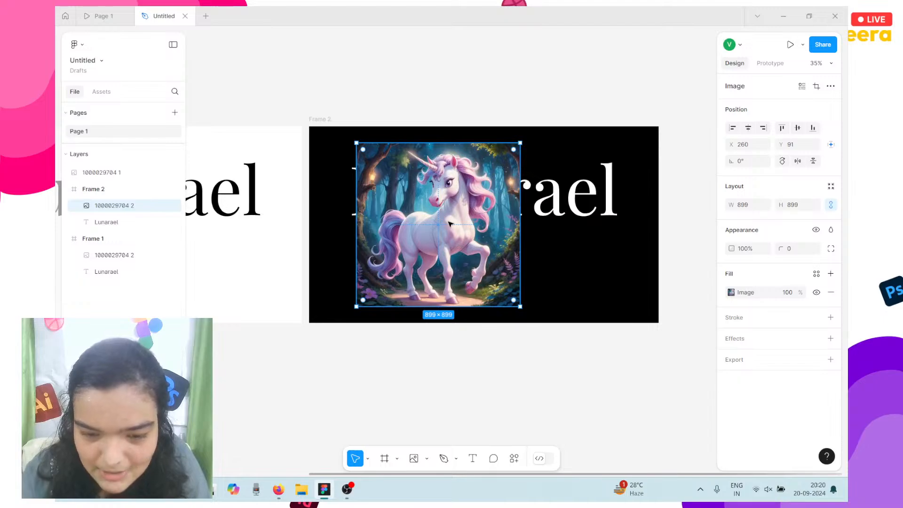
scroll(410, 219, left, 10)
double_click(410, 219)
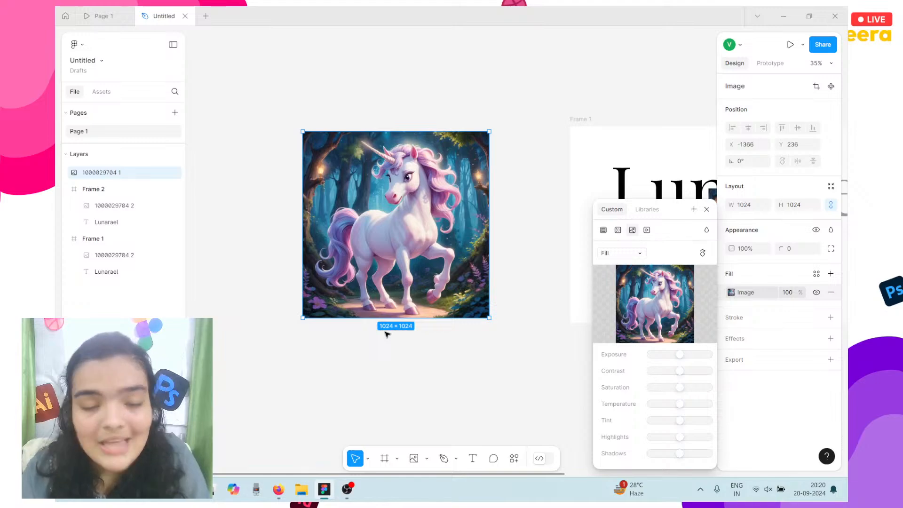
scroll(385, 333, right, 10)
click(535, 241)
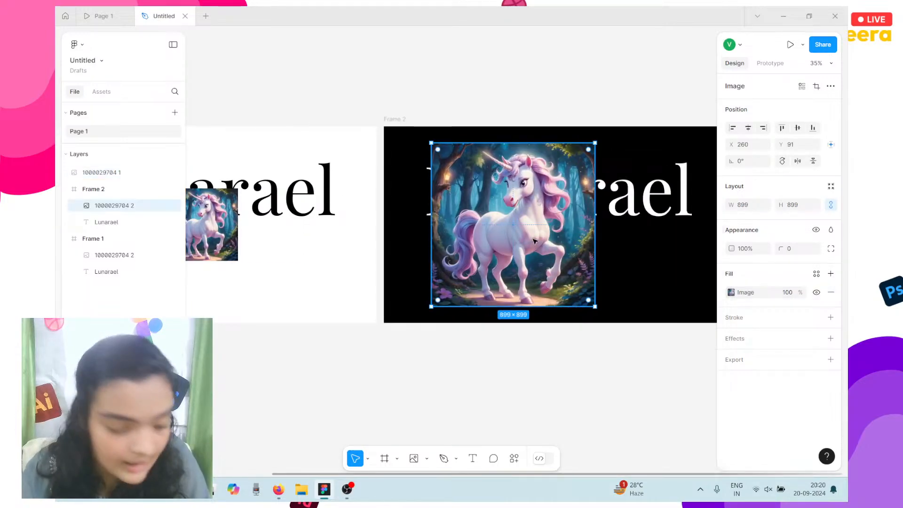
scroll(535, 241, right, 3)
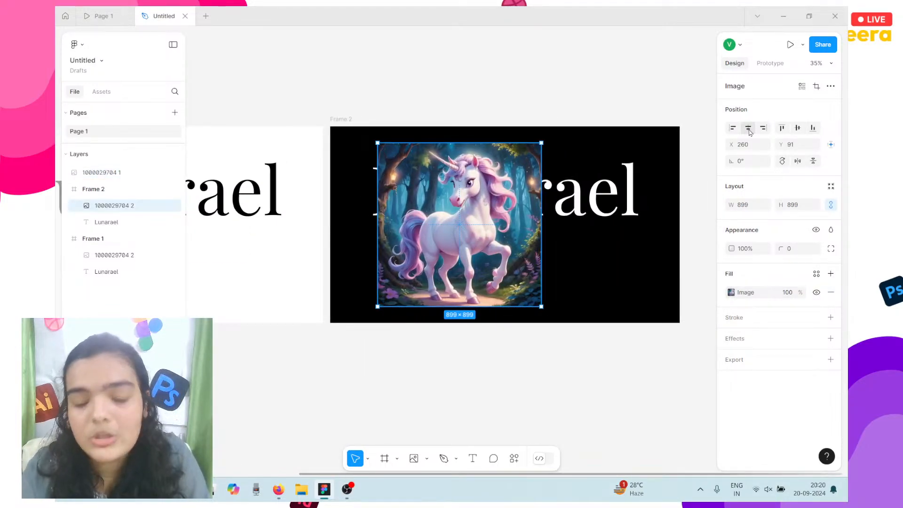
click(748, 129)
click(798, 129)
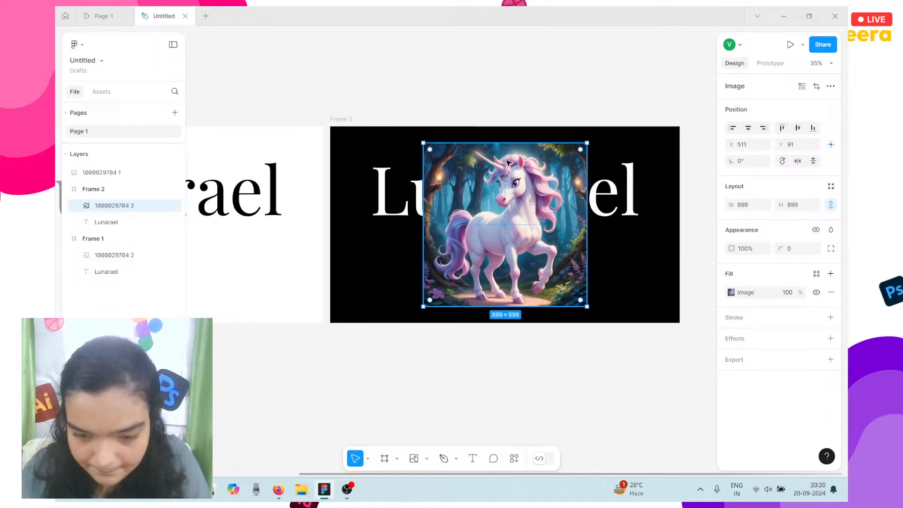
click(414, 196)
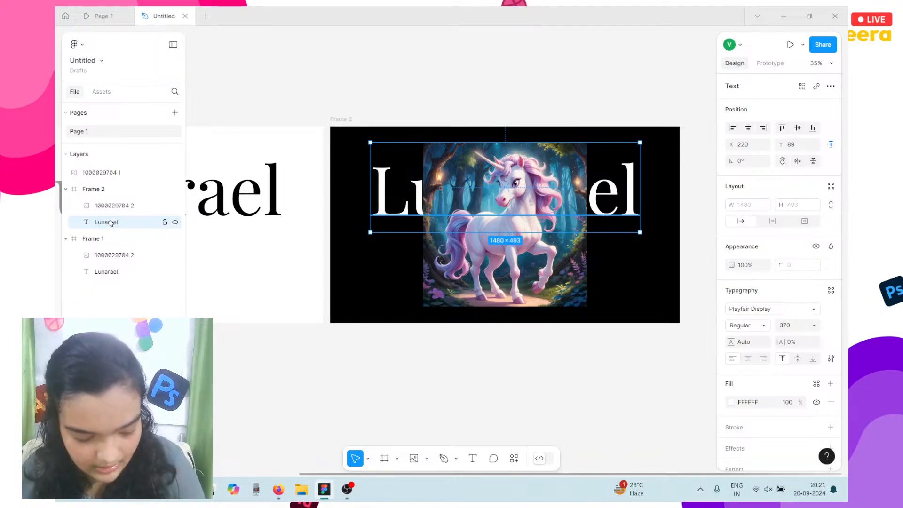
click(99, 16)
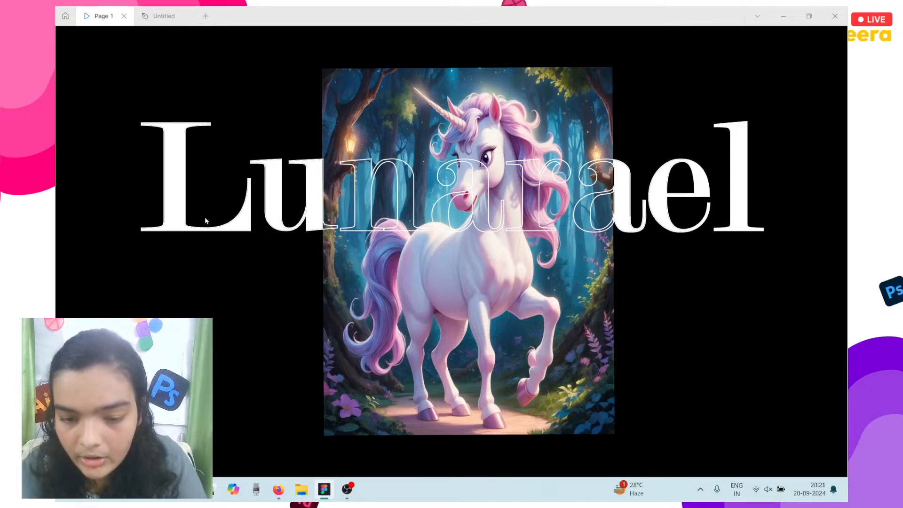
mouse_move(348, 252)
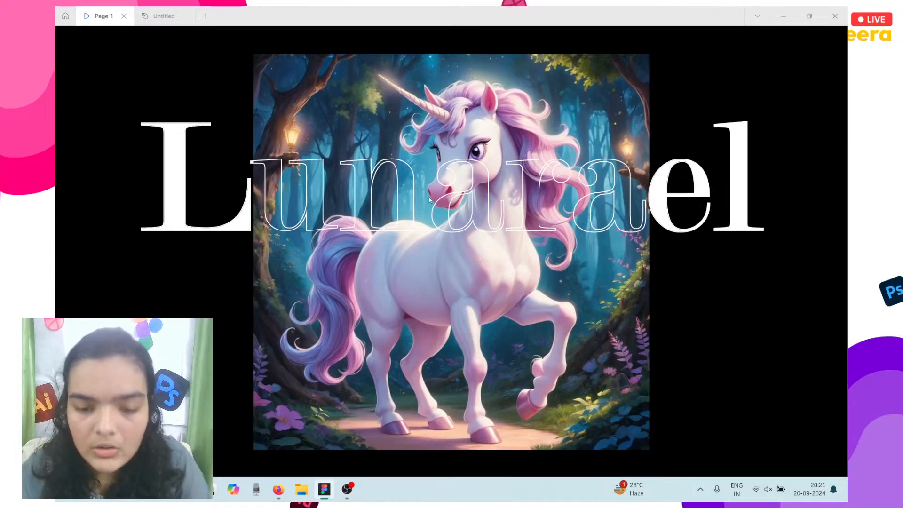
click(160, 16)
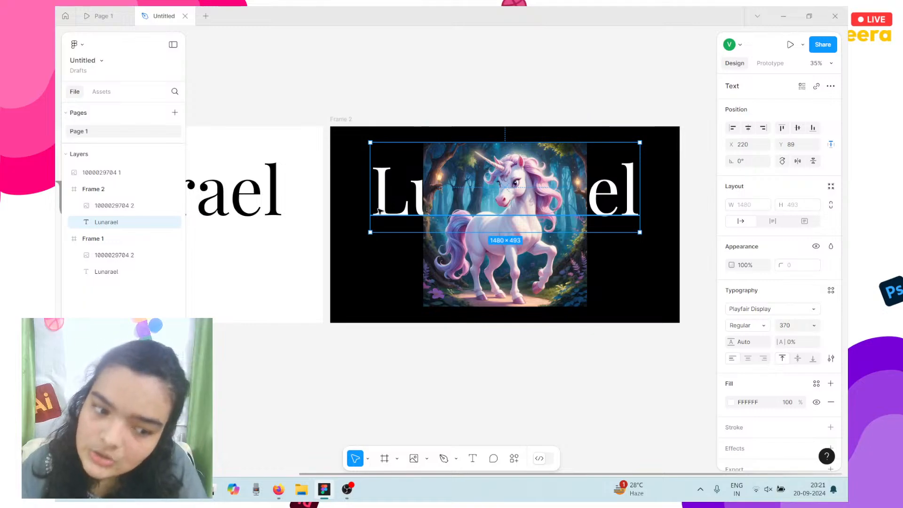
Duplicate the Lunarael title above the unicorn layer, with no fill and a white FFFFFF stroke.
key(ctrl+d)
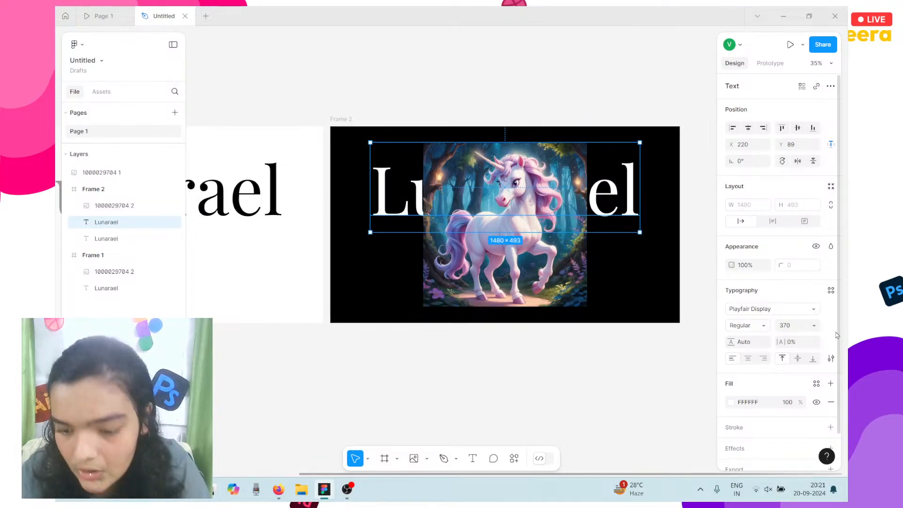
drag(113, 221, 119, 206)
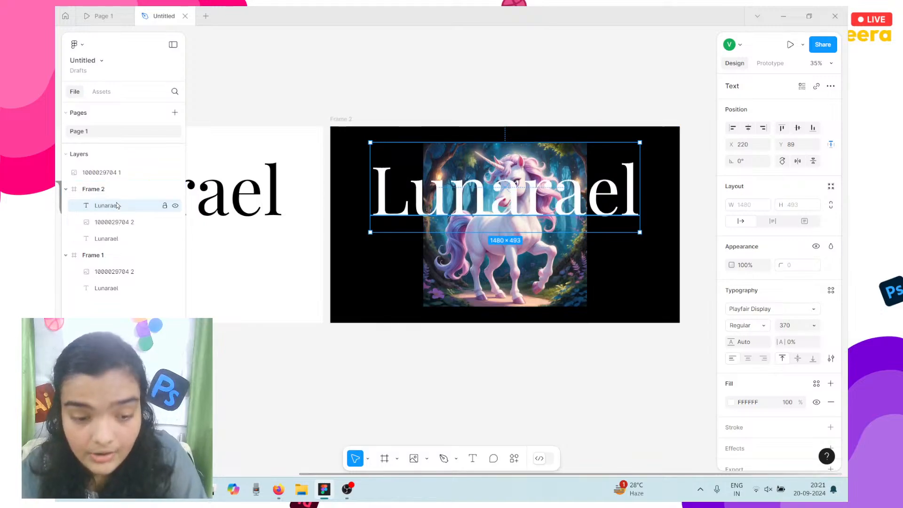
click(831, 402)
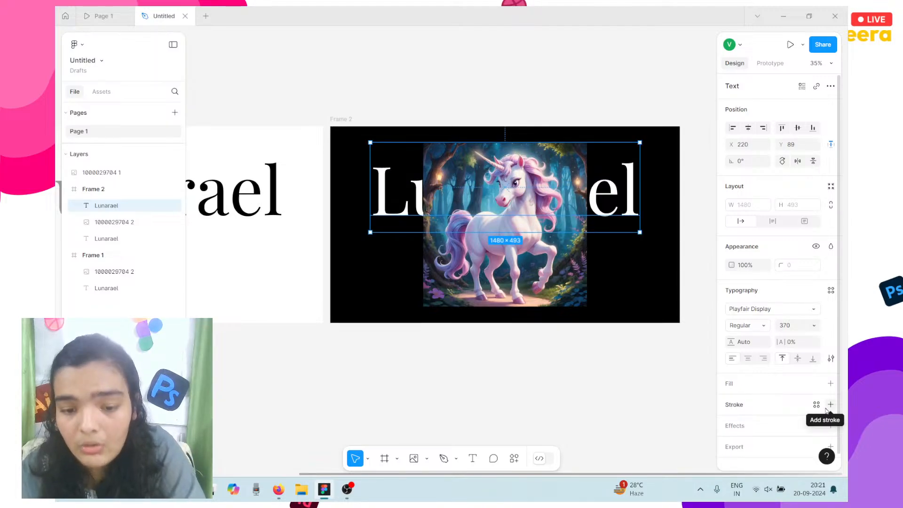
click(828, 407)
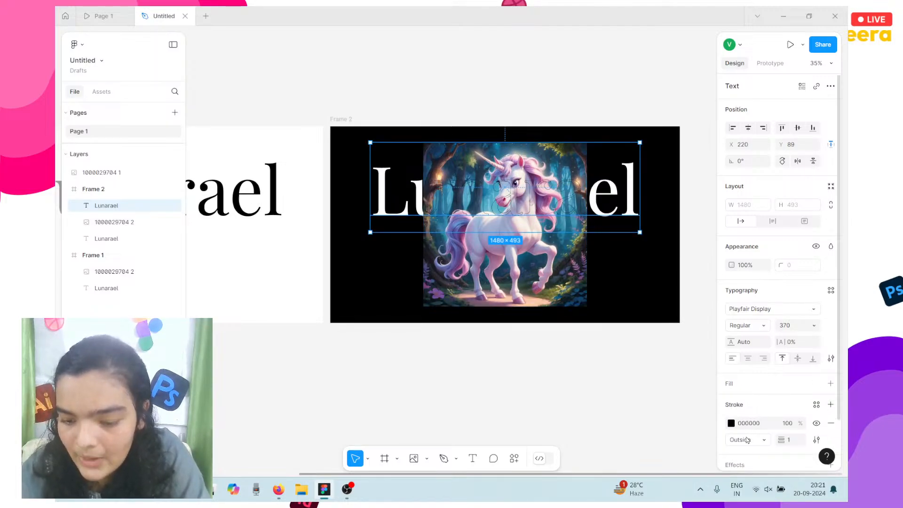
click(731, 422)
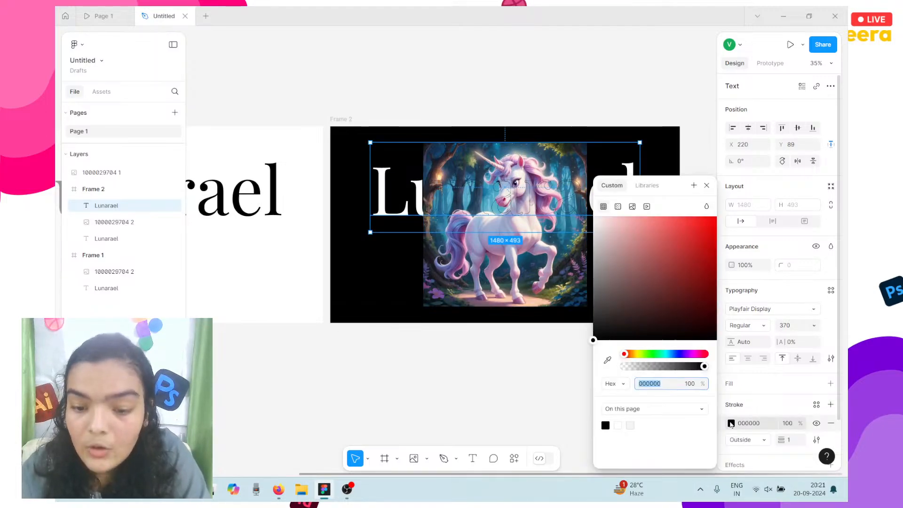
click(620, 265)
click(593, 217)
scroll(400, 172, up, 5)
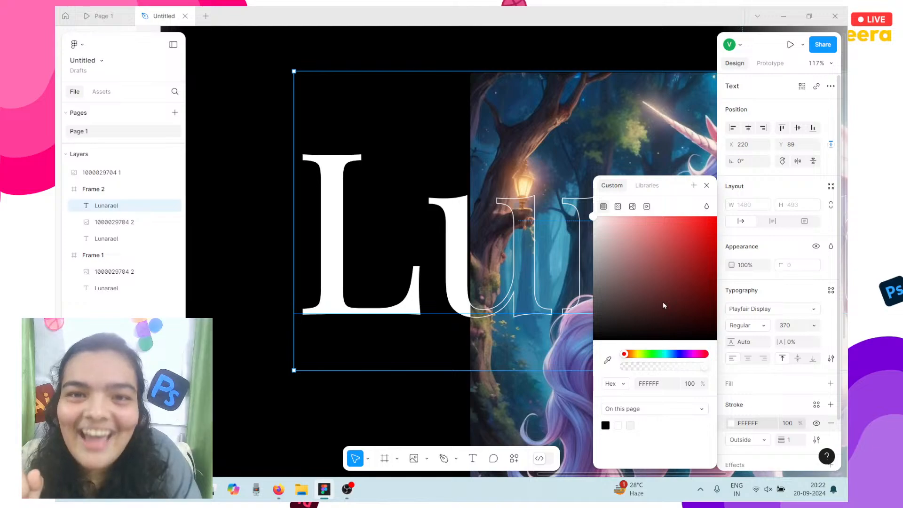
key(s)
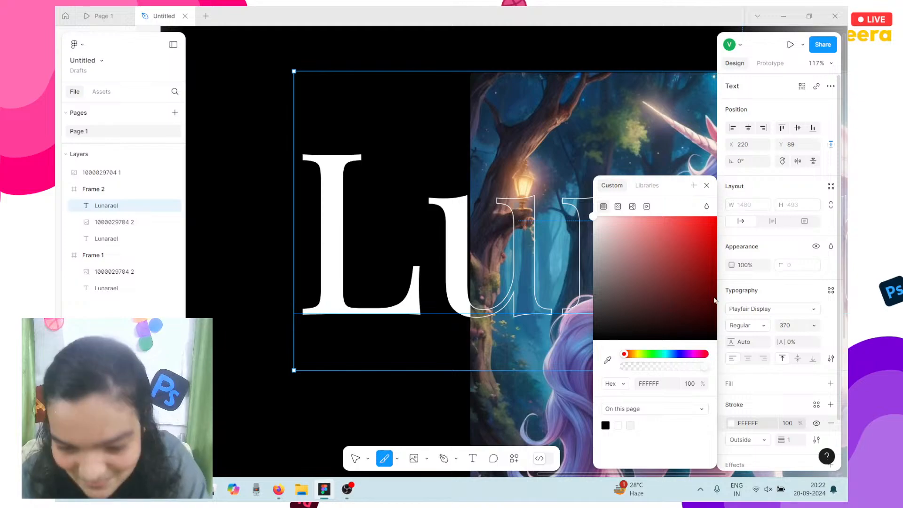
Zoom out and check the Lunarael slides in the prototype preview.
scroll(504, 275, down, 2)
scroll(505, 275, down, 5)
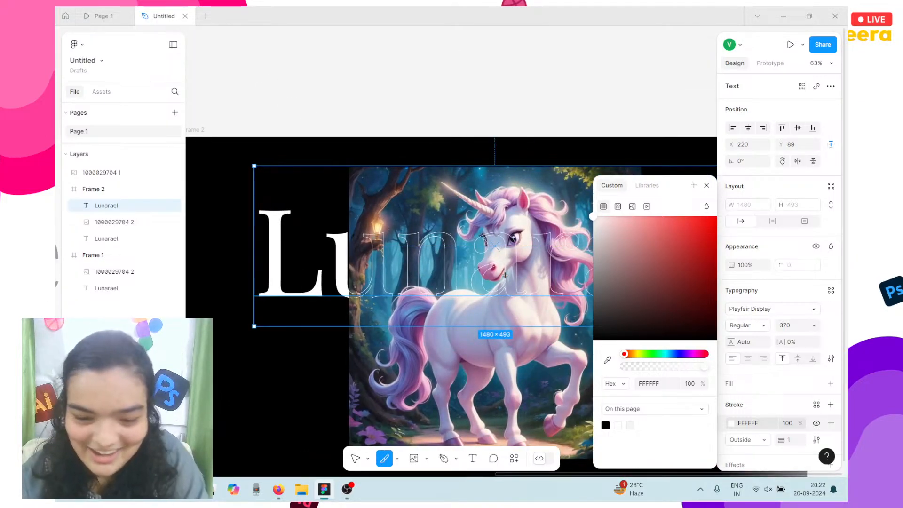
scroll(504, 276, down, 2)
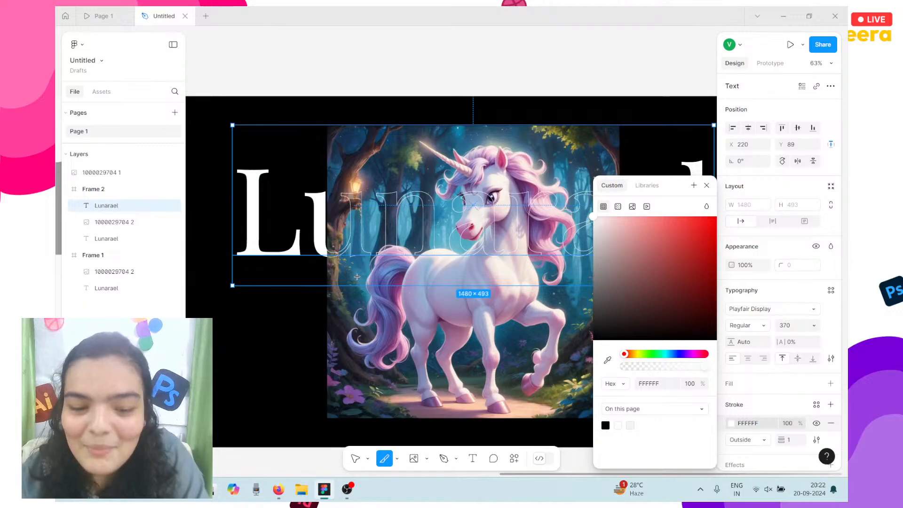
click(100, 16)
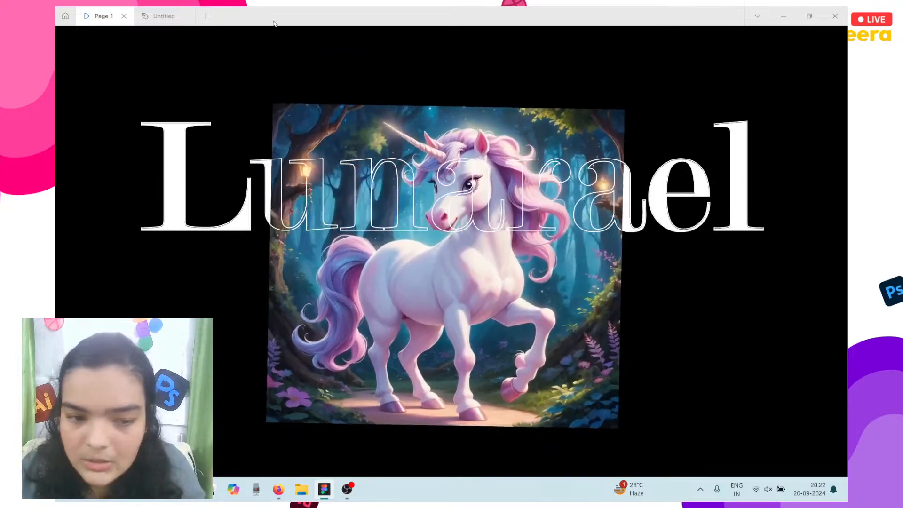
click(174, 10)
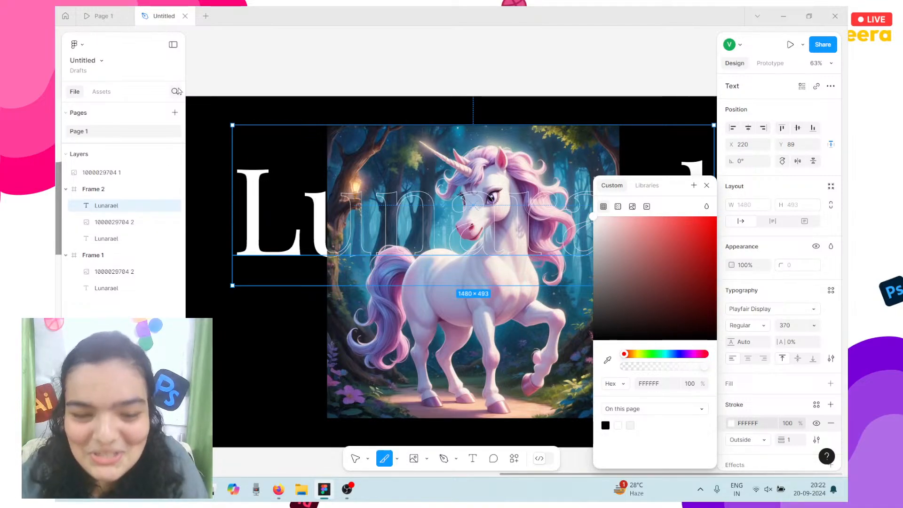
Close the stroke colour picker and delete the accidentally drawn slice.
click(206, 92)
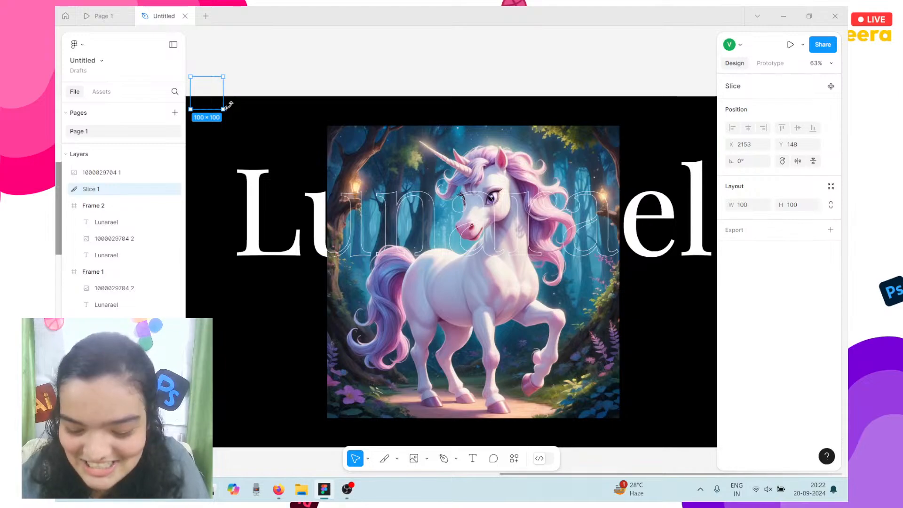
key(Delete)
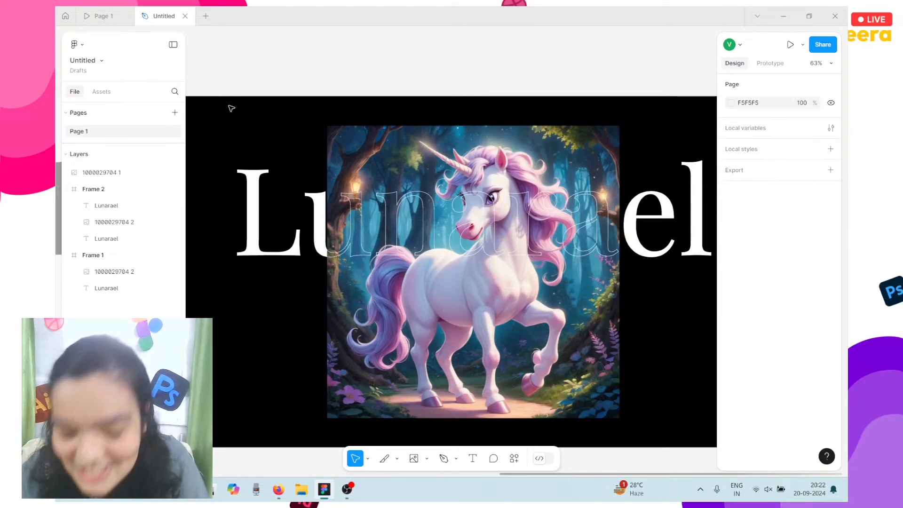
scroll(232, 108, down, 5)
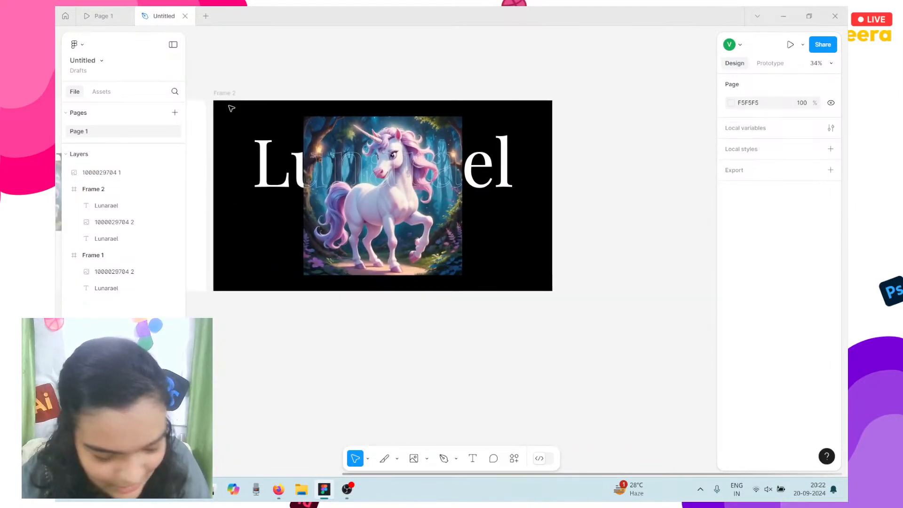
scroll(282, 118, left, 2)
click(366, 183)
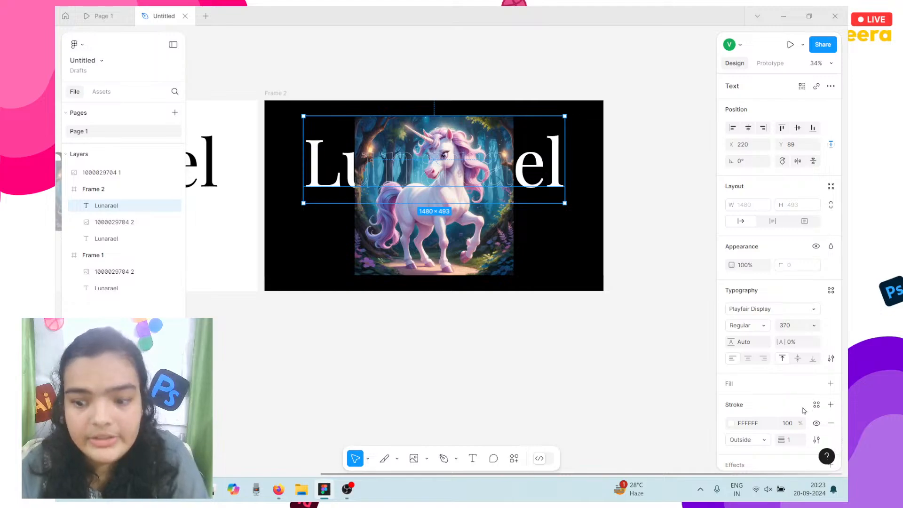
Set the outlined Lunarael title's stroke weight to 2.
scroll(436, 146, up, 3)
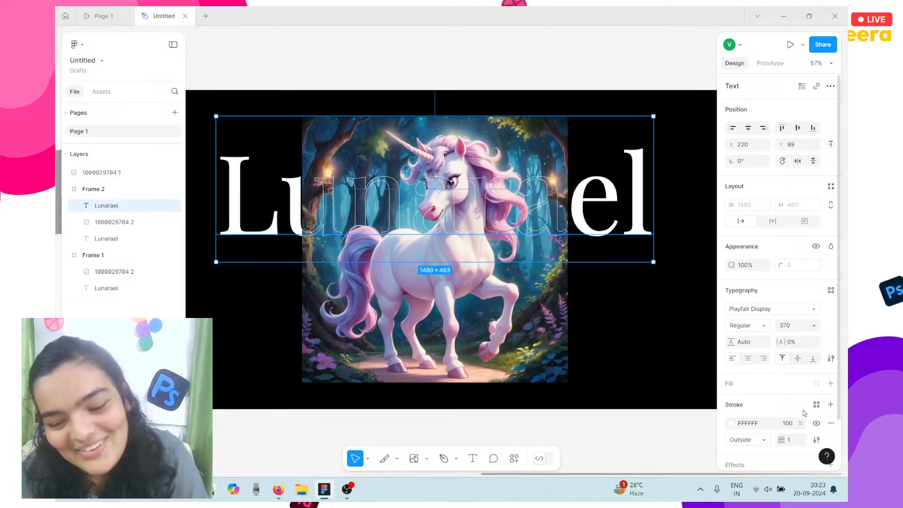
click(794, 442)
text(2)
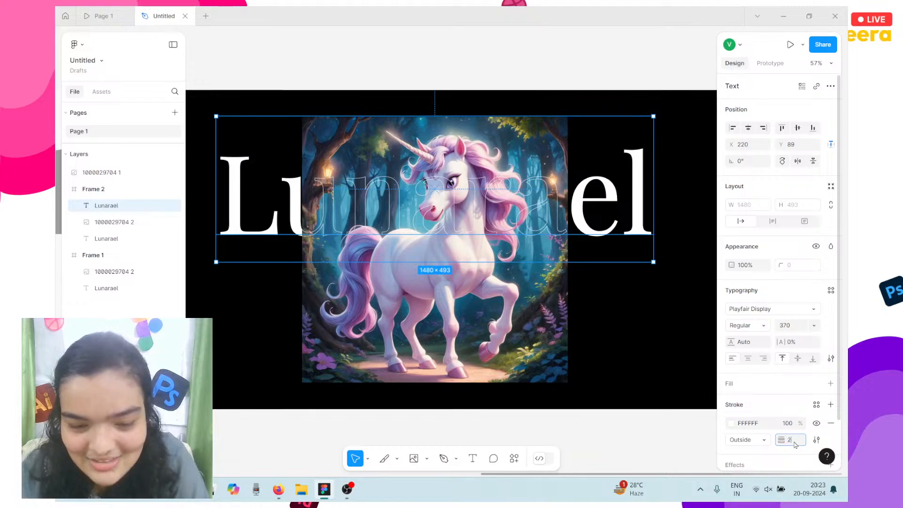
key(Return)
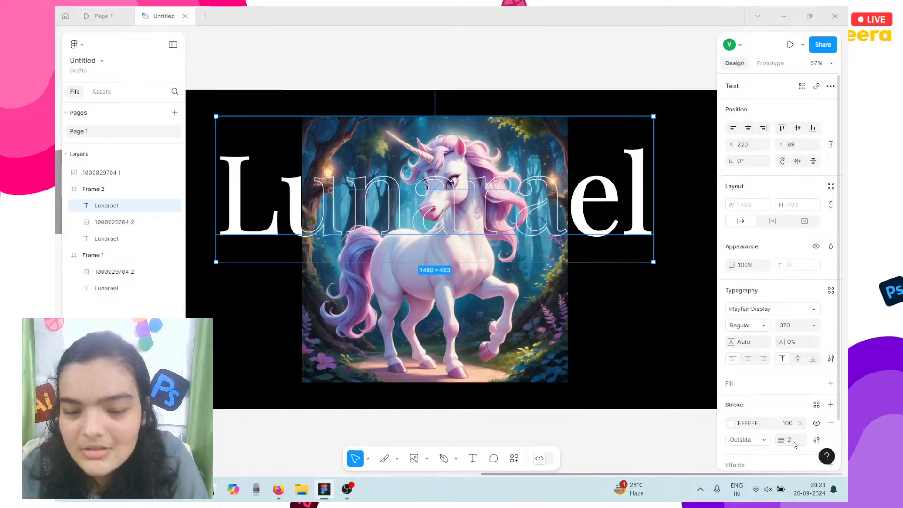
Check the thicker outline in the prototype preview, then deselect the title.
click(114, 11)
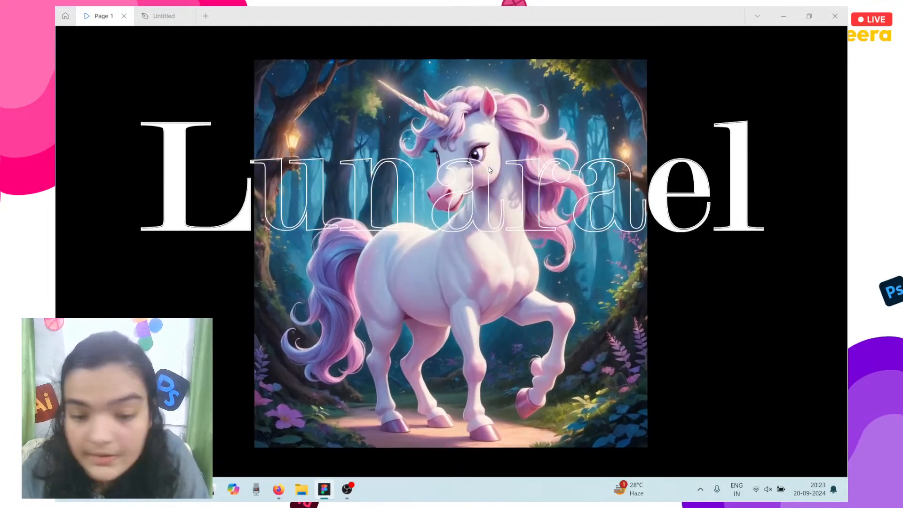
click(142, 12)
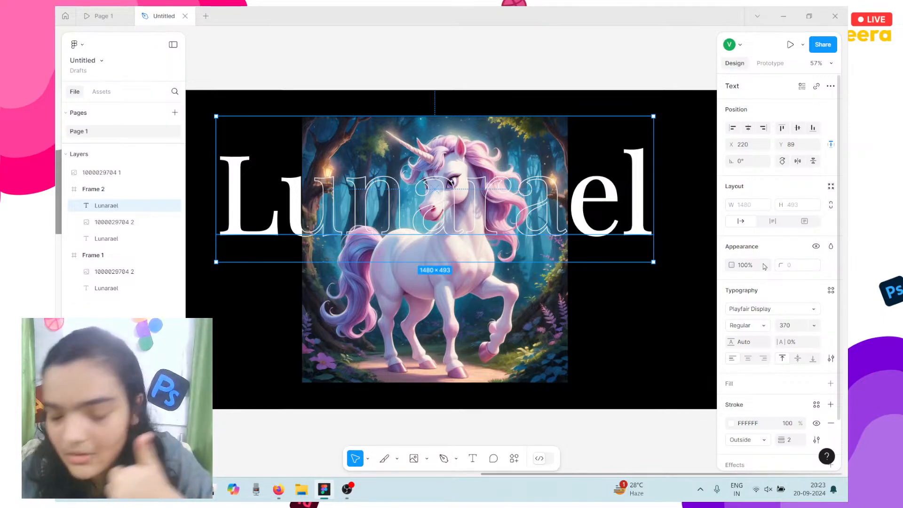
click(791, 443)
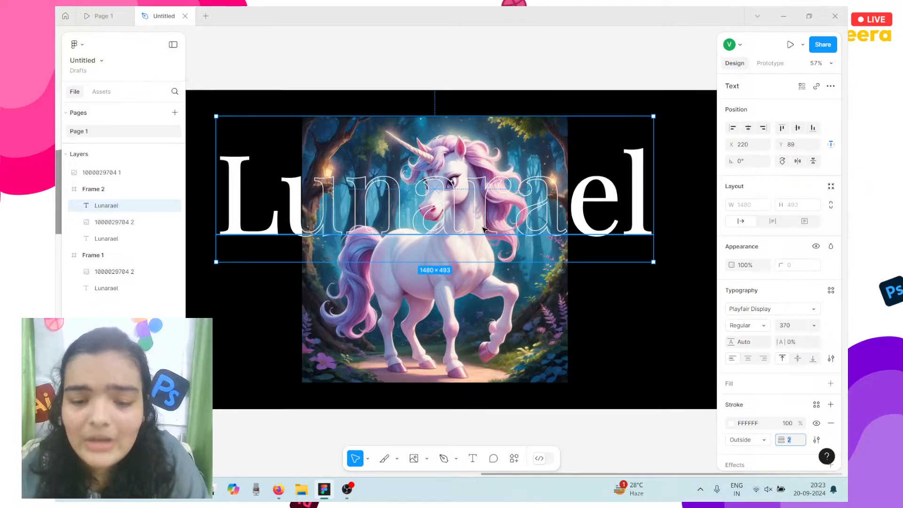
scroll(483, 229, down, 5)
scroll(442, 235, left, 8)
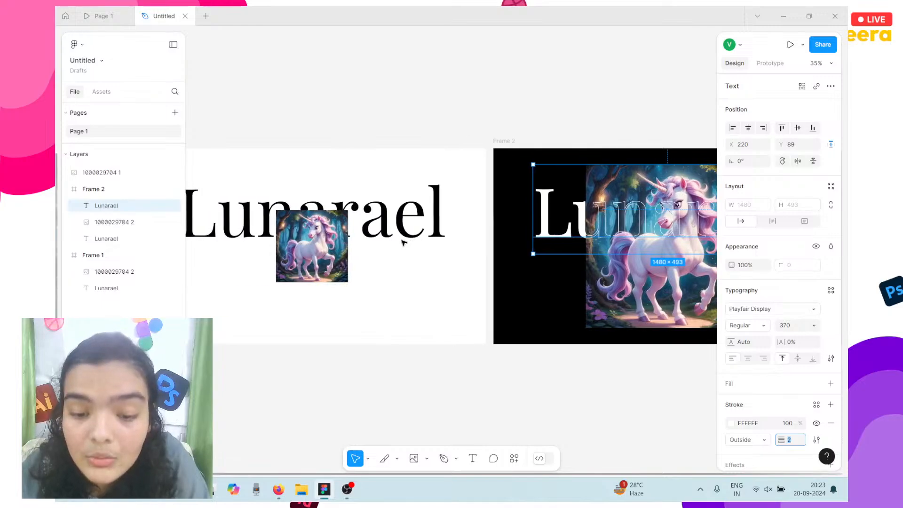
scroll(403, 242, left, 4)
click(272, 156)
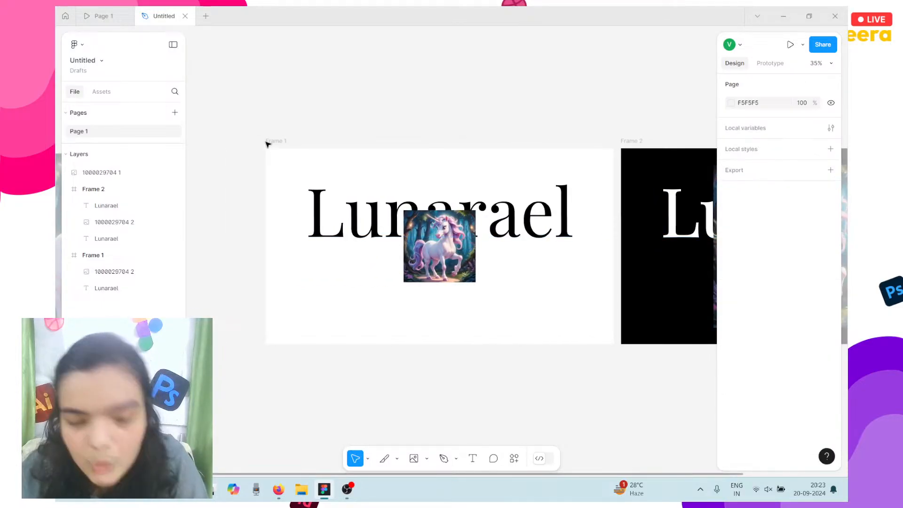
Add a flow starting point on Frame 1 in the Prototype settings.
click(275, 142)
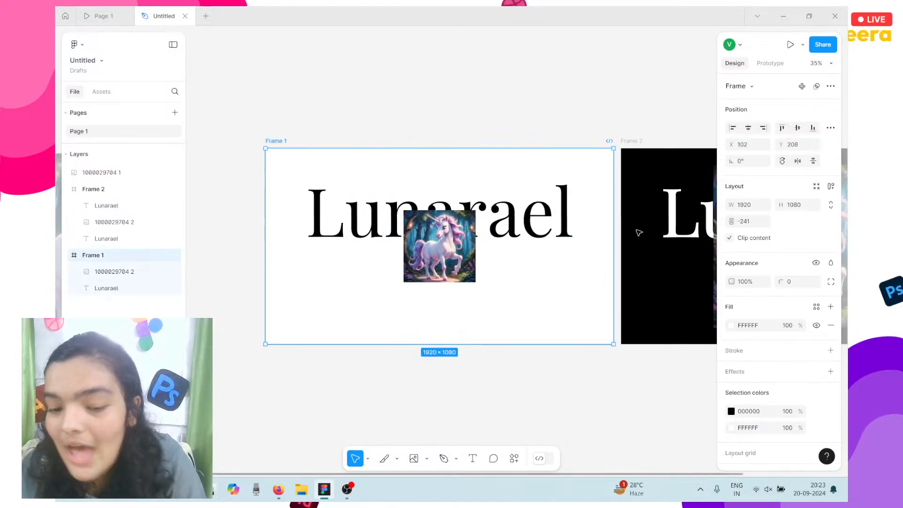
click(762, 68)
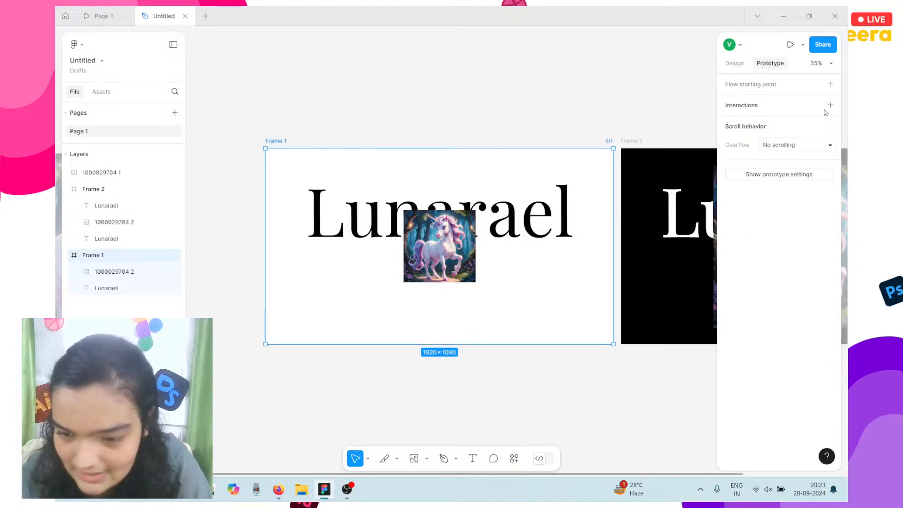
click(831, 85)
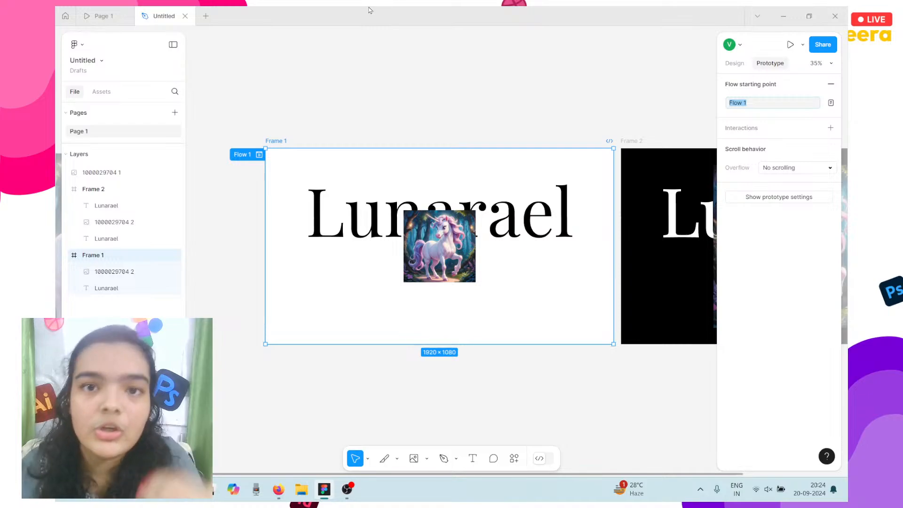
Preview the Lunarael prototype, glancing at its settings and comments, then return to the editor.
click(100, 16)
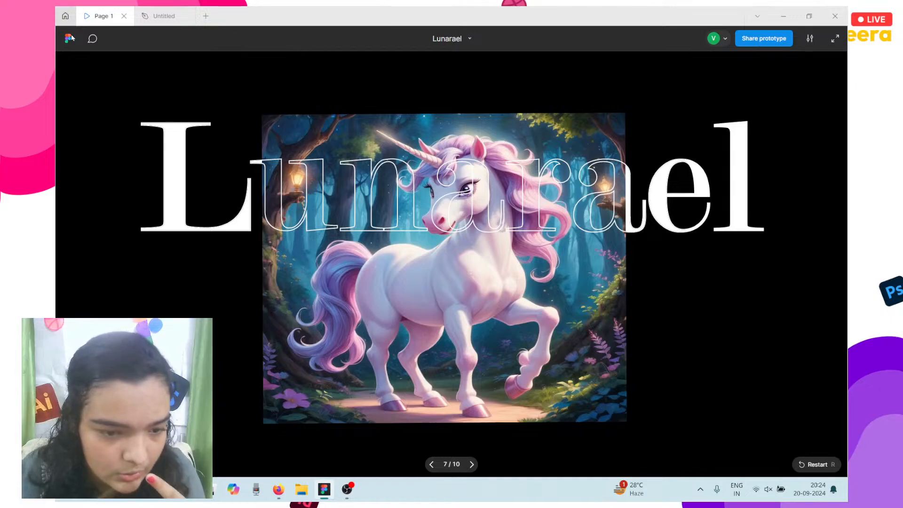
click(65, 16)
click(99, 16)
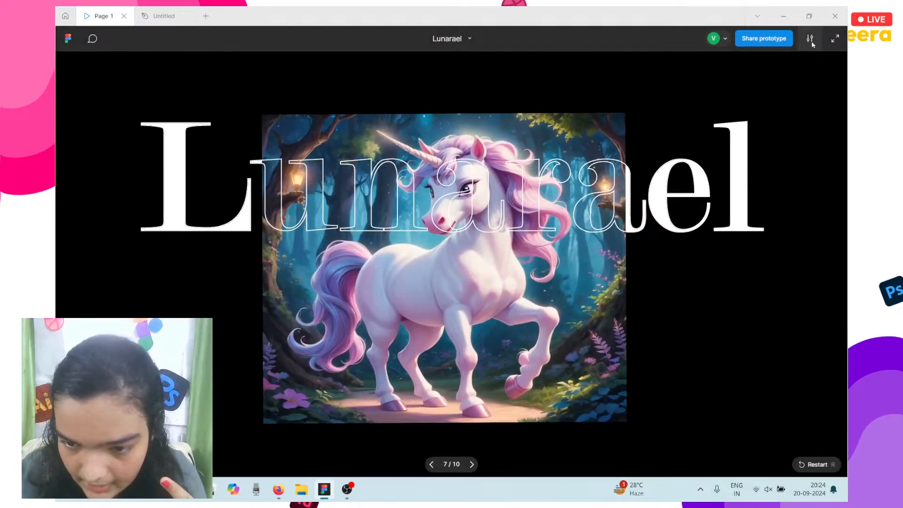
click(811, 40)
click(831, 40)
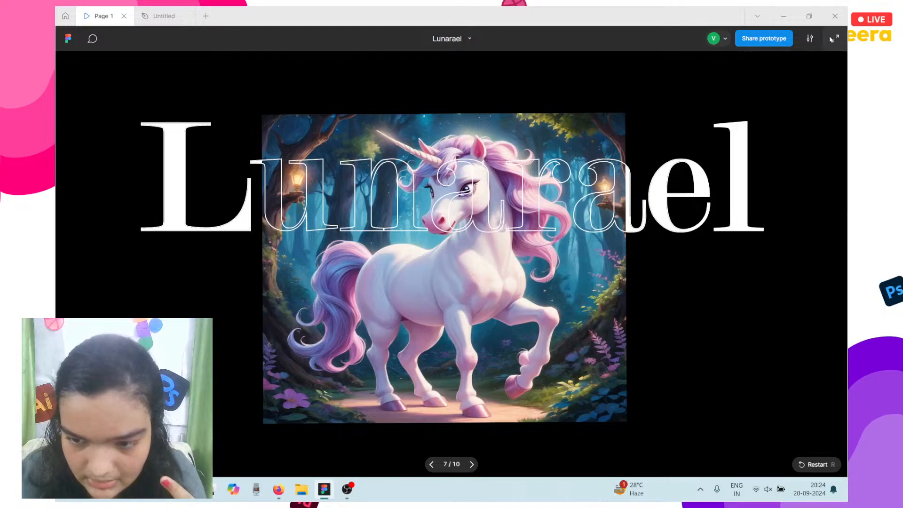
click(94, 42)
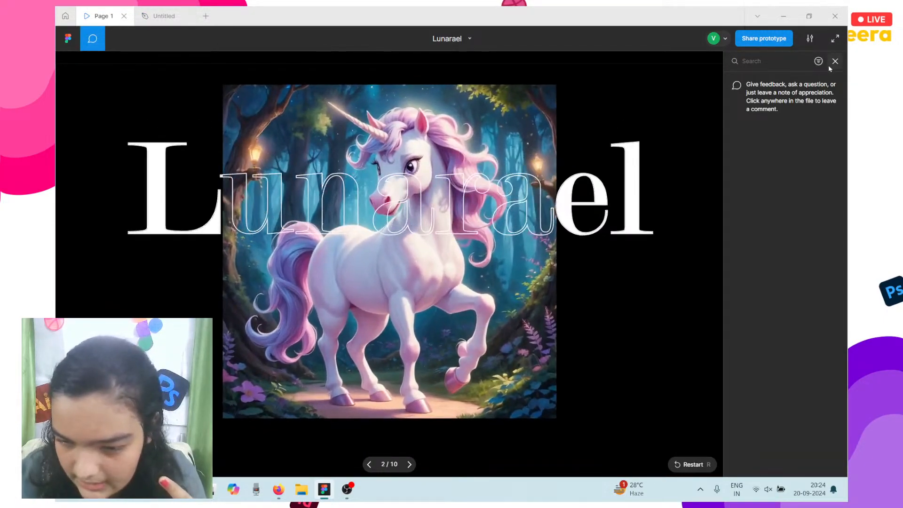
click(835, 61)
click(139, 11)
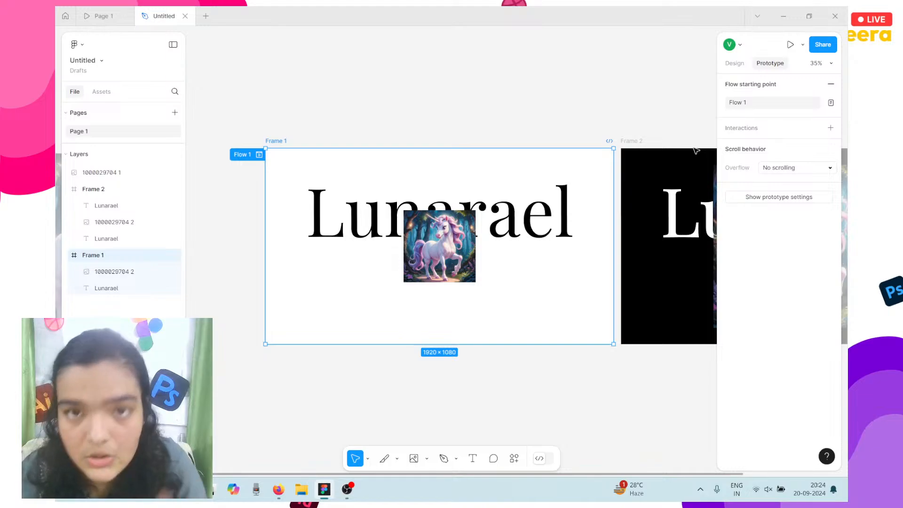
Add an On click interaction to Frame 1 that navigates to Frame 2.
click(831, 128)
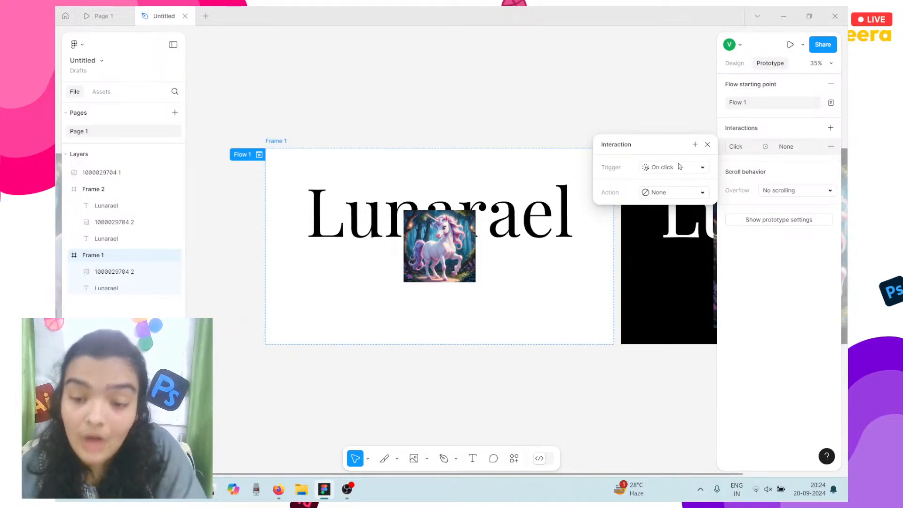
click(647, 193)
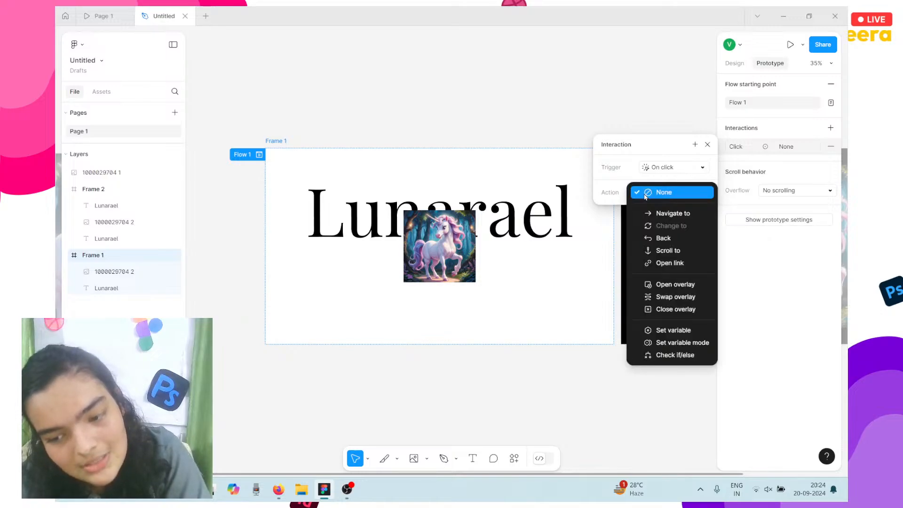
click(655, 172)
click(653, 171)
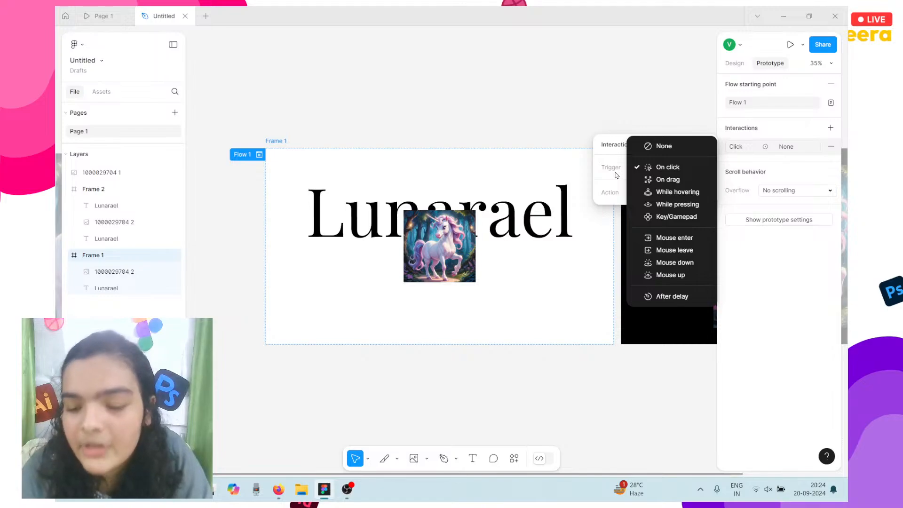
click(592, 181)
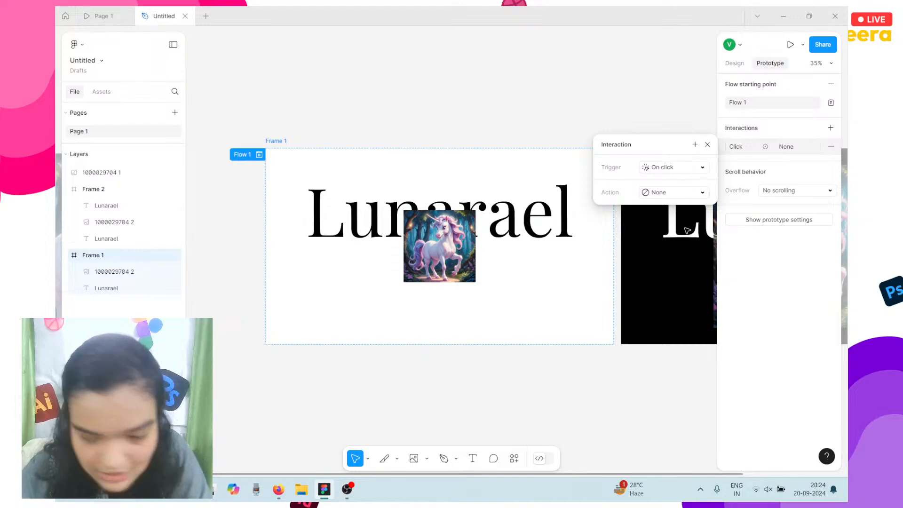
click(673, 192)
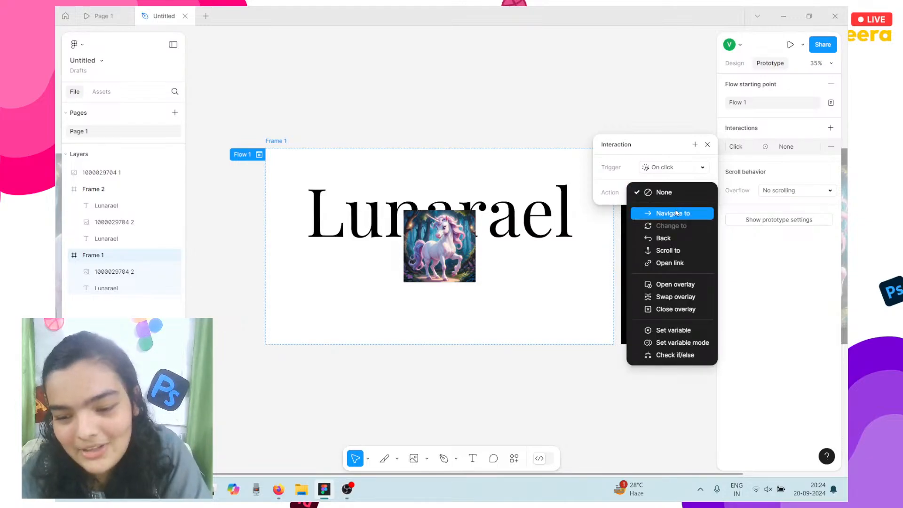
click(673, 213)
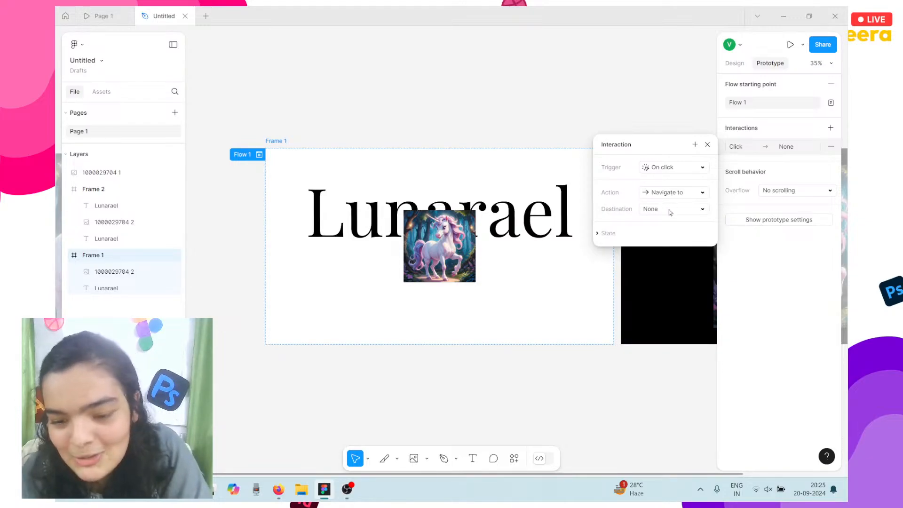
click(669, 210)
click(669, 210)
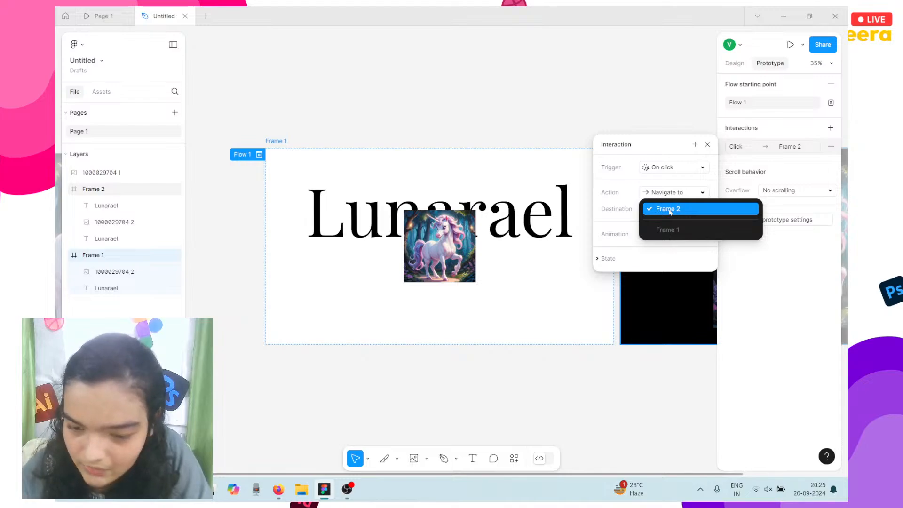
click(669, 210)
Set the transition to Smart animate with a Gentle curve and a 1200ms duration.
click(668, 234)
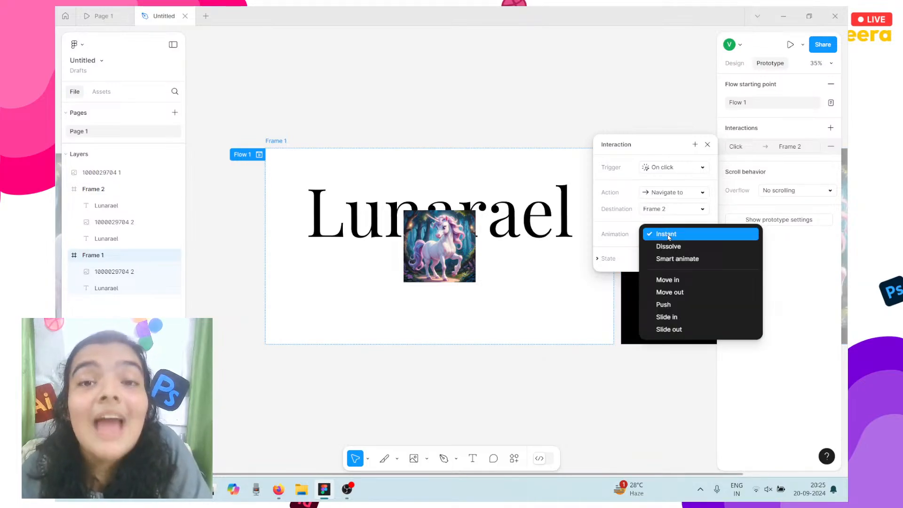
click(671, 260)
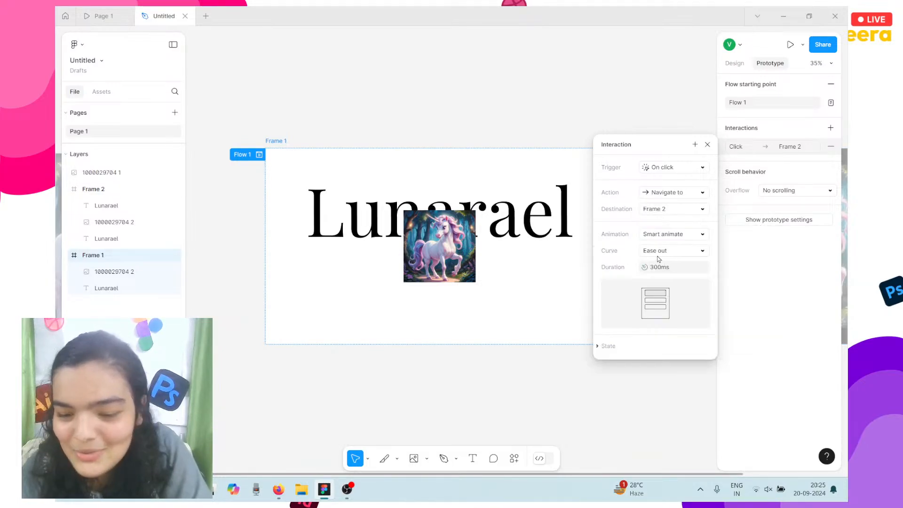
click(660, 252)
click(684, 335)
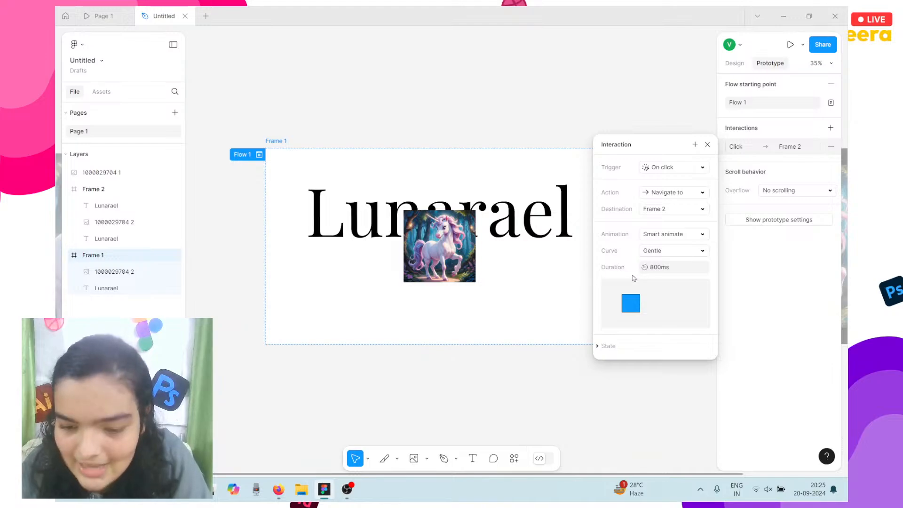
click(657, 269)
double_click(657, 271)
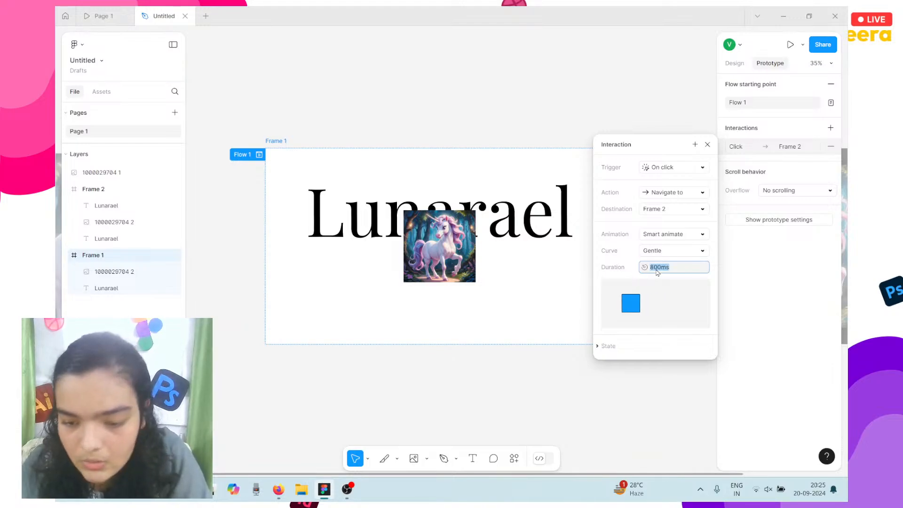
text(2)
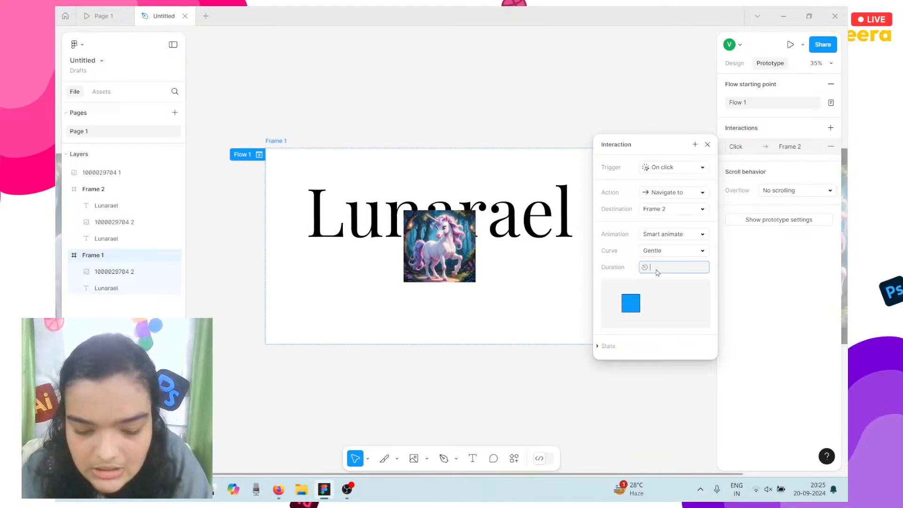
text(00)
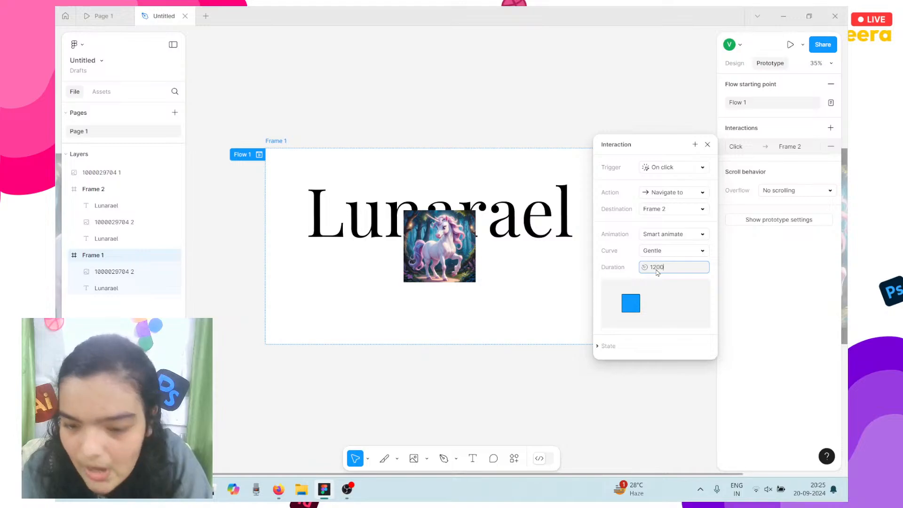
key(Return)
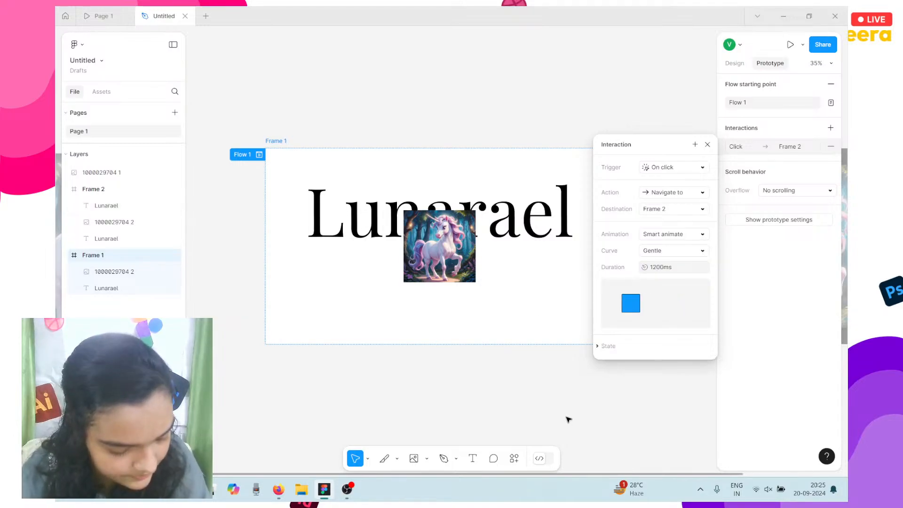
Close the old preview and interaction settings, play the prototype fresh, then return to the design file.
click(103, 16)
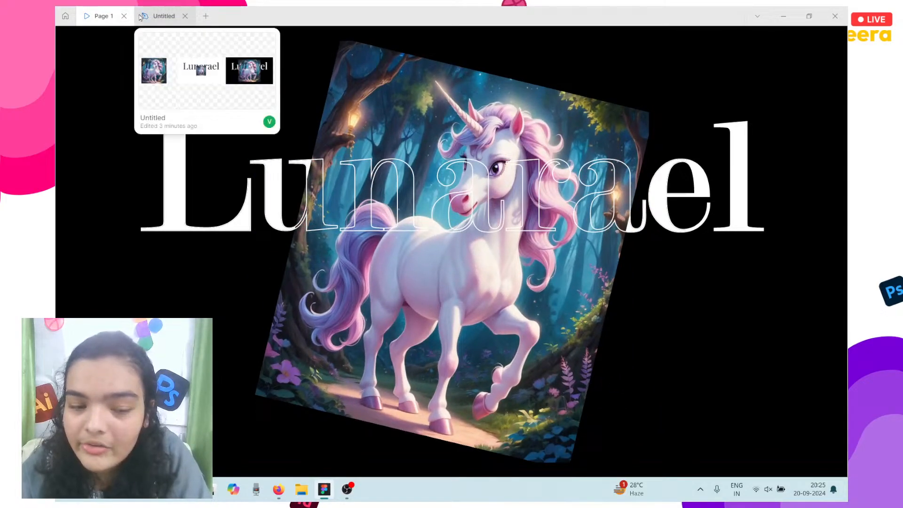
click(124, 17)
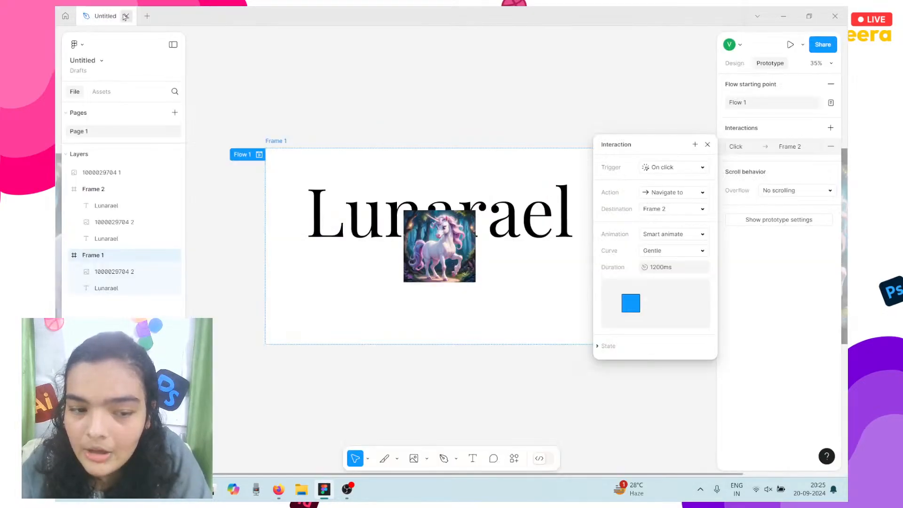
click(555, 131)
click(790, 45)
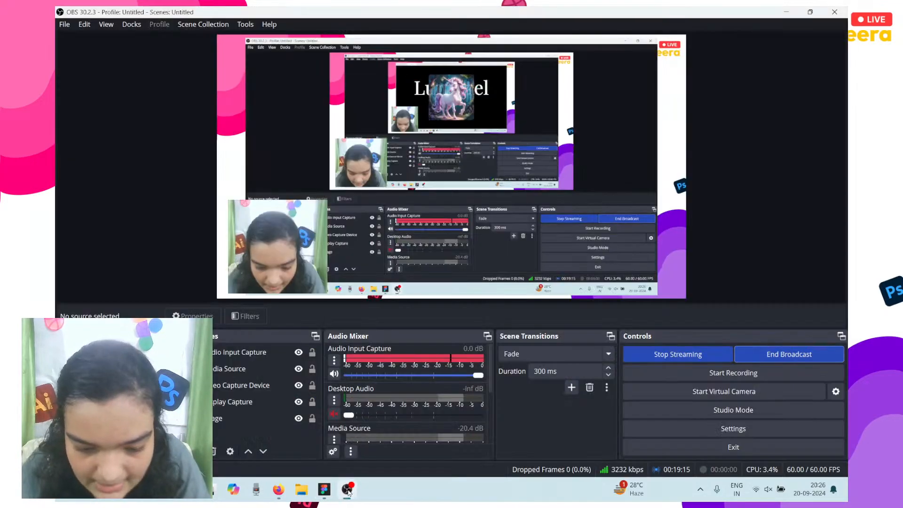
click(347, 490)
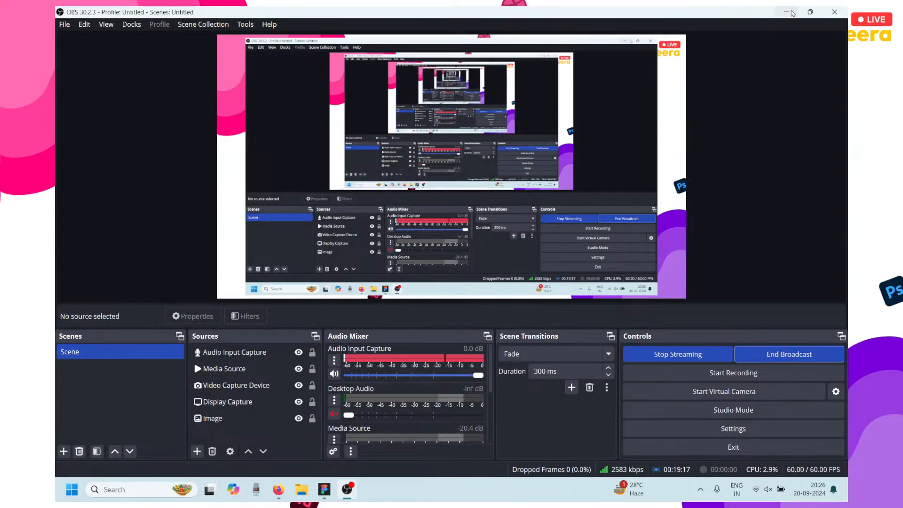
click(789, 13)
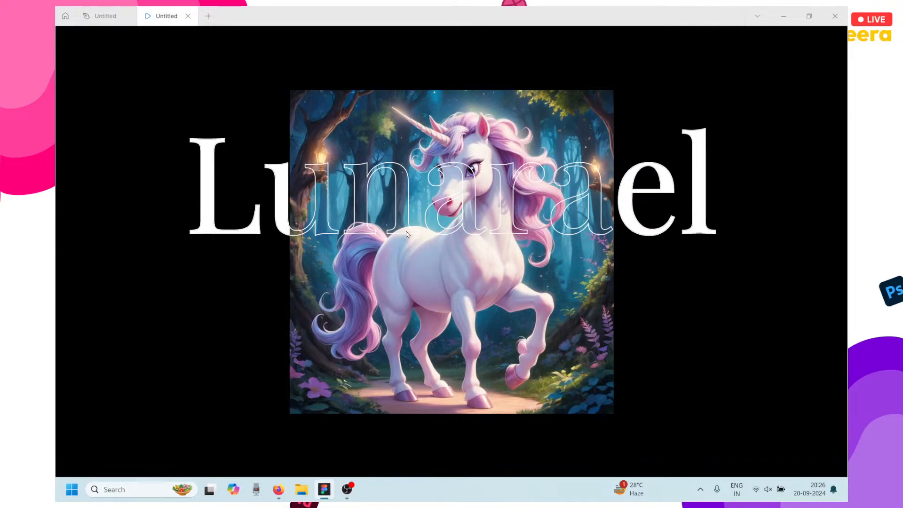
click(95, 11)
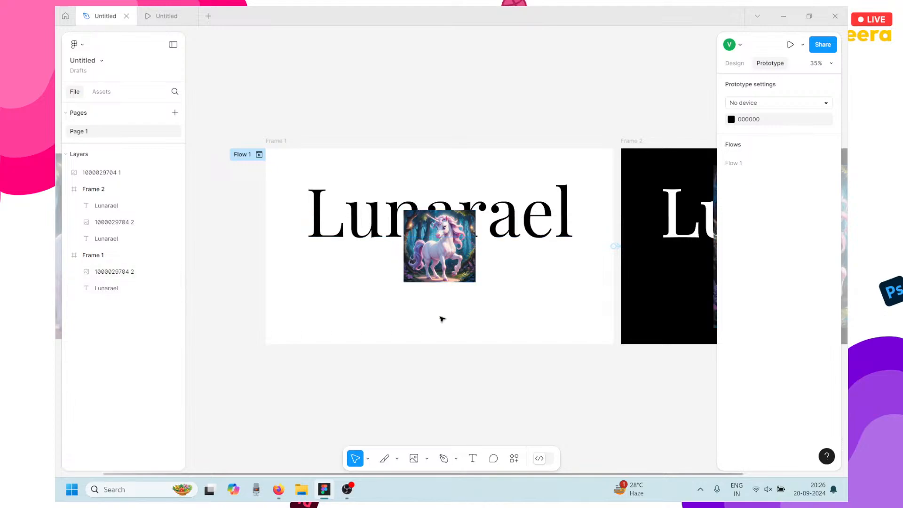
Select Frame 2's Lunarael text and toggle the outlined and white title layers off and on.
scroll(571, 317, right, 8)
click(426, 214)
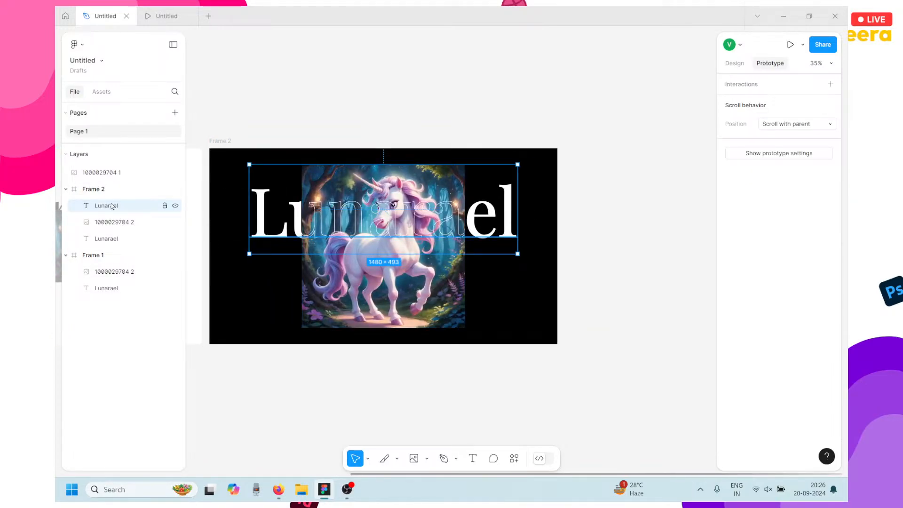
click(733, 66)
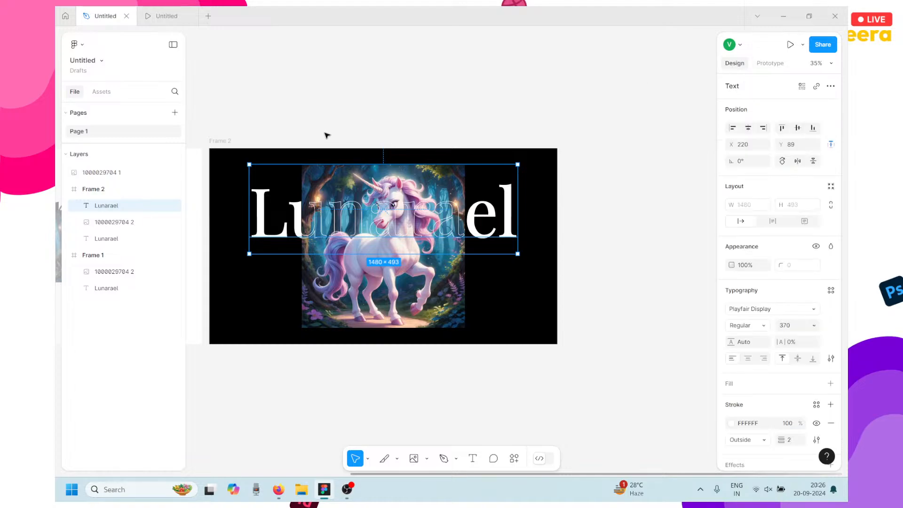
scroll(268, 234, up, 5)
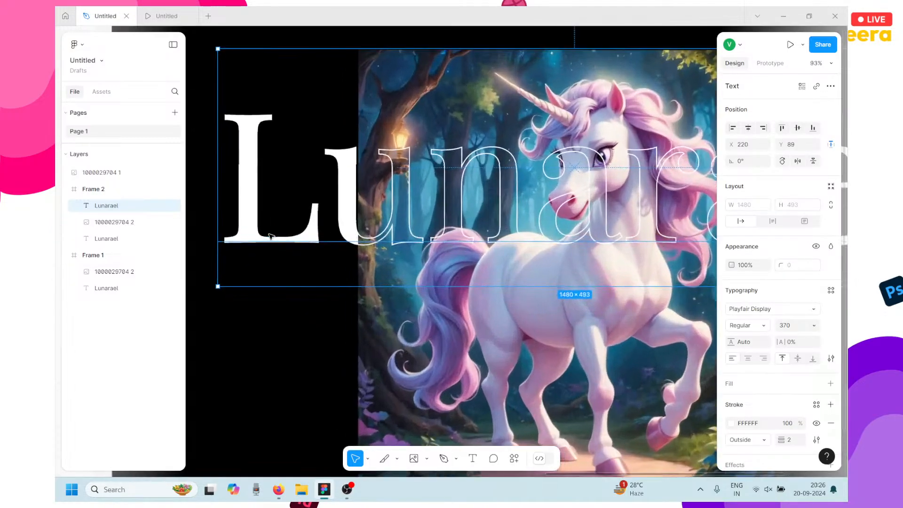
click(175, 206)
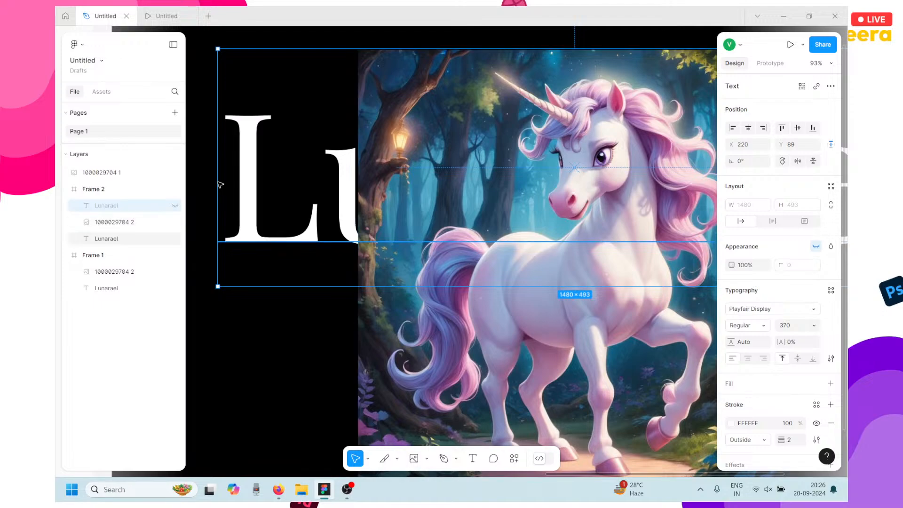
click(177, 207)
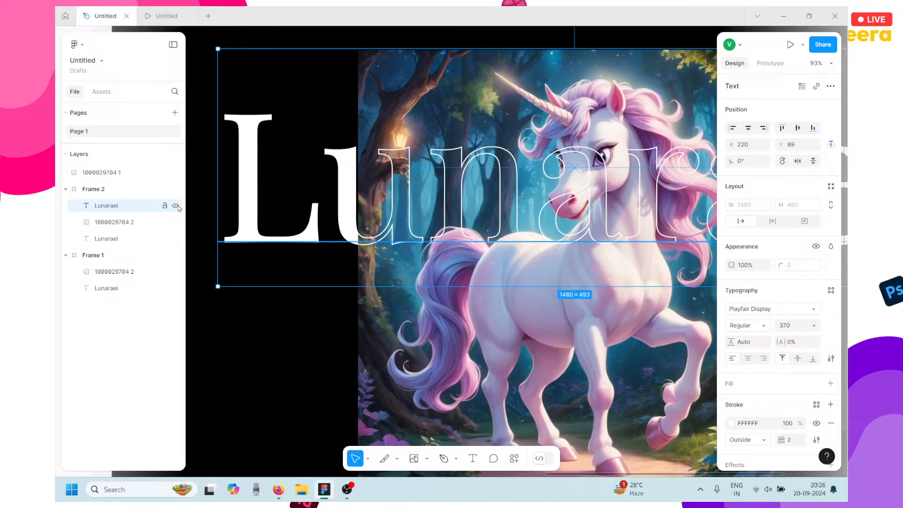
click(175, 239)
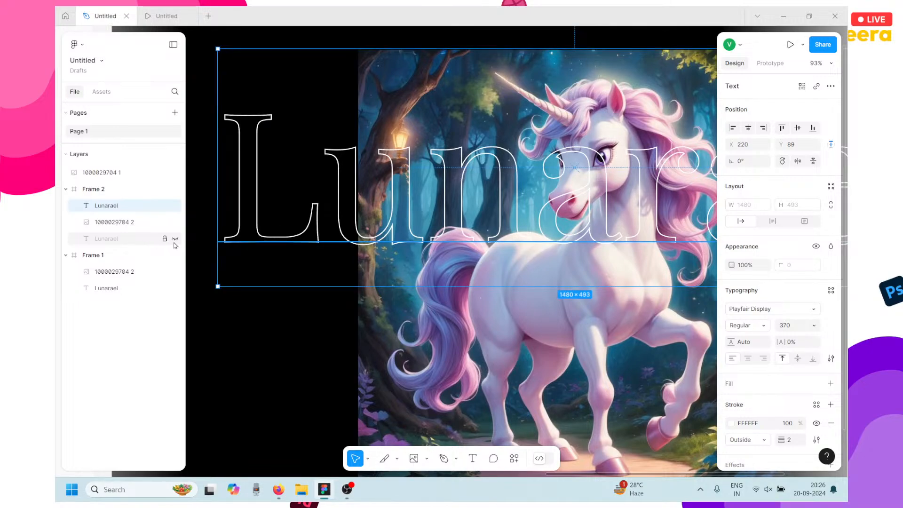
click(175, 239)
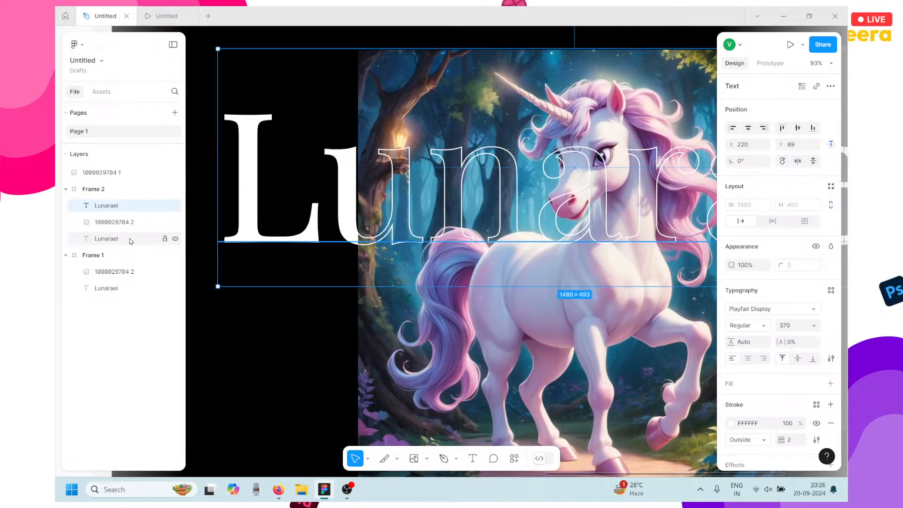
Select the unicorn image in Frame 2 to show its design properties.
click(114, 220)
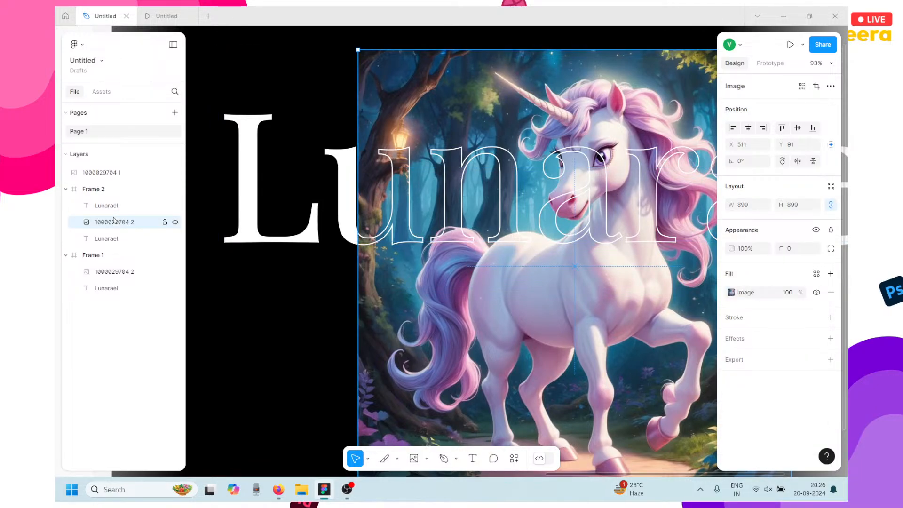
click(347, 489)
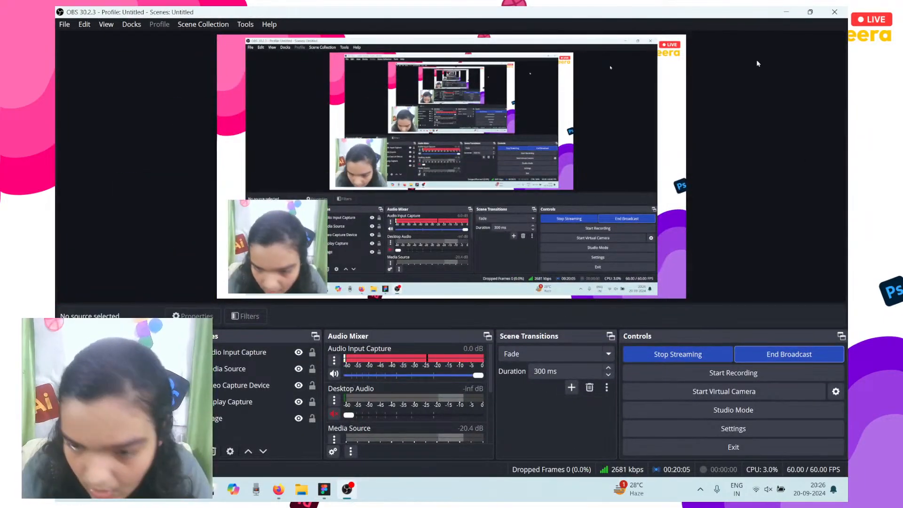
click(785, 12)
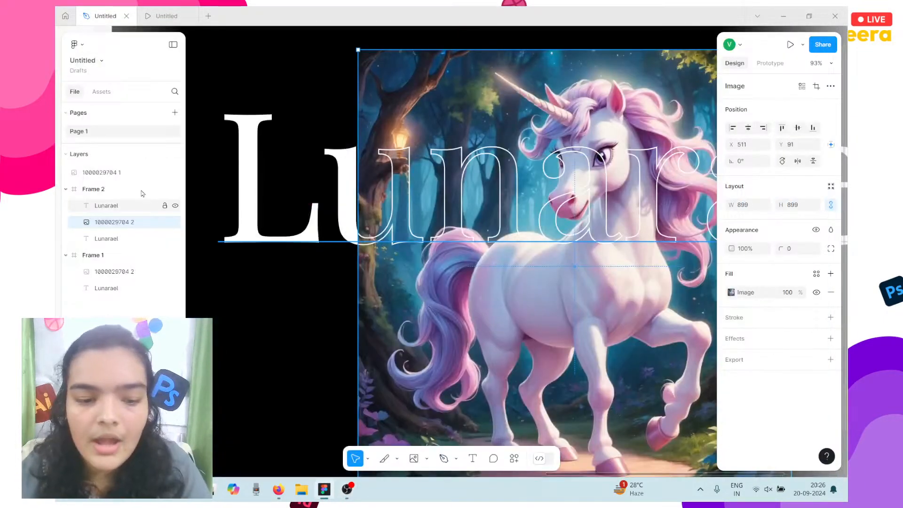
Restart the prototype preview from the first frame, then go back to the design file.
click(159, 15)
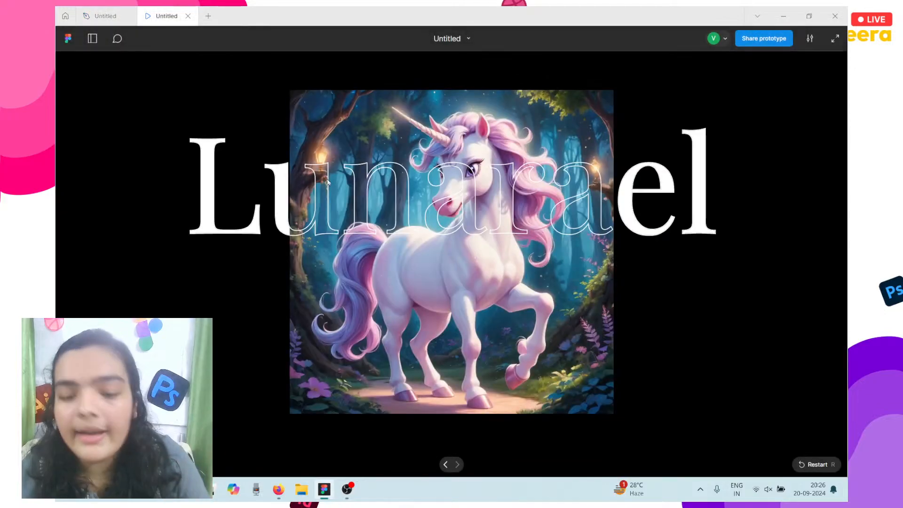
key(r)
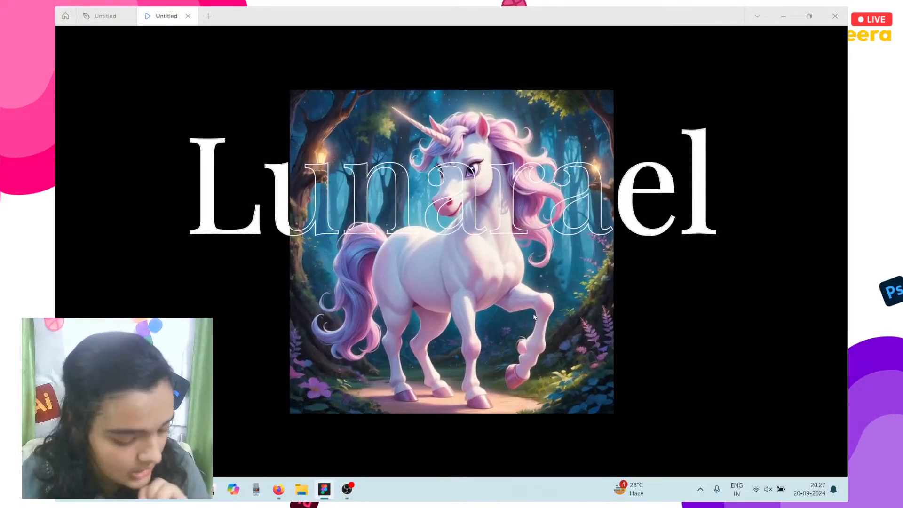
click(104, 16)
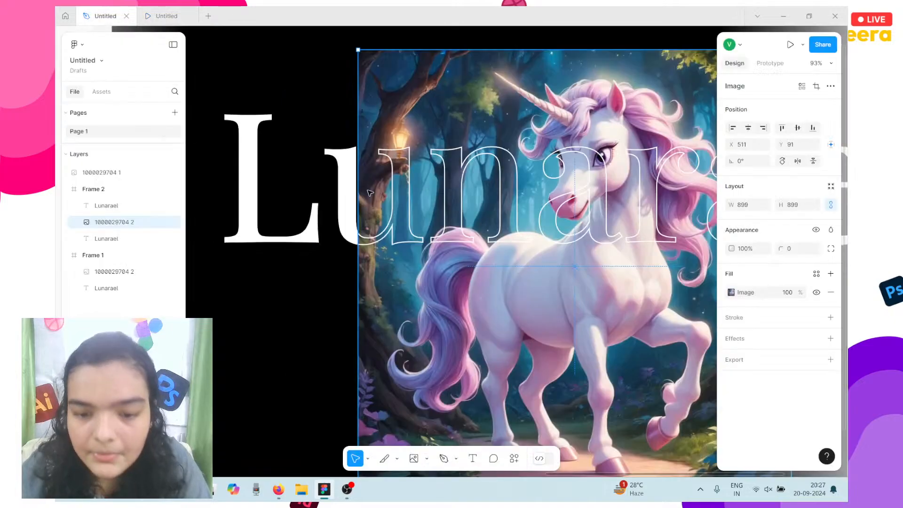
scroll(370, 189, down, 4)
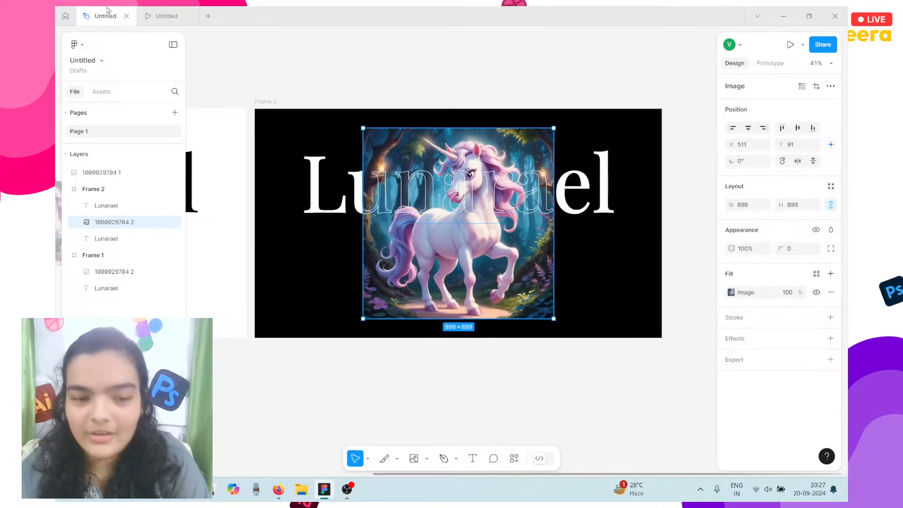
Present the prototype scaled to fit width, advance to the black unicorn slide, then return to editing.
key(ctrl+alt+Return)
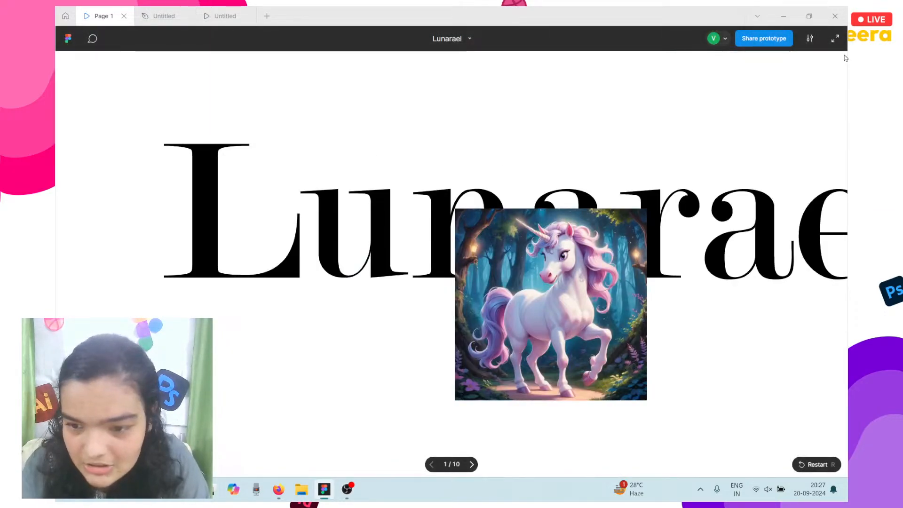
click(810, 38)
click(764, 113)
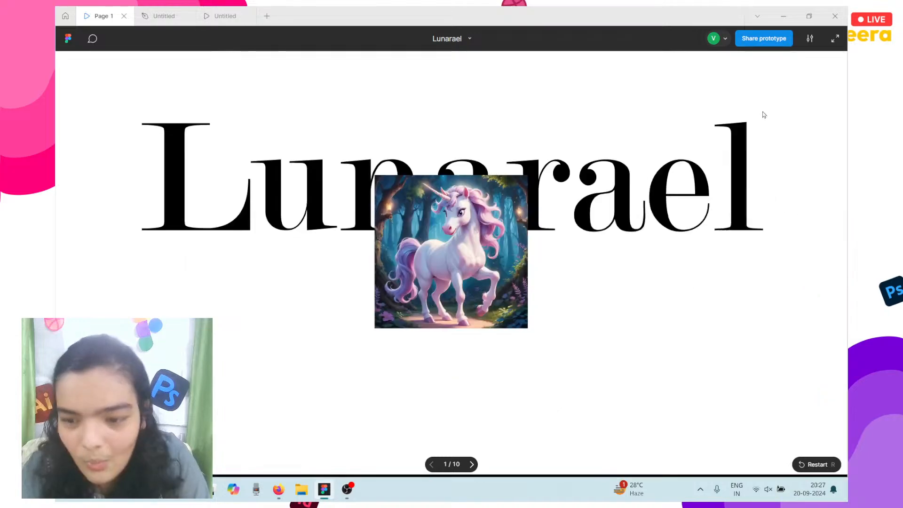
click(435, 261)
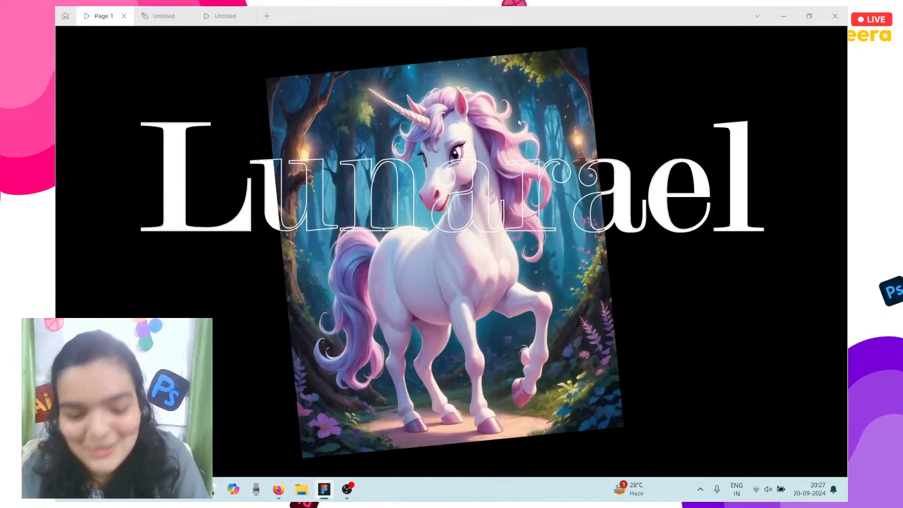
click(224, 11)
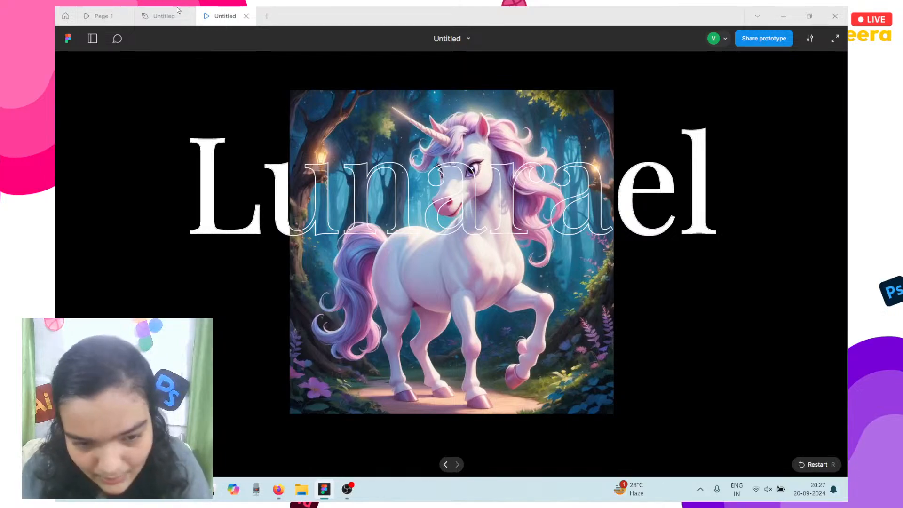
click(164, 15)
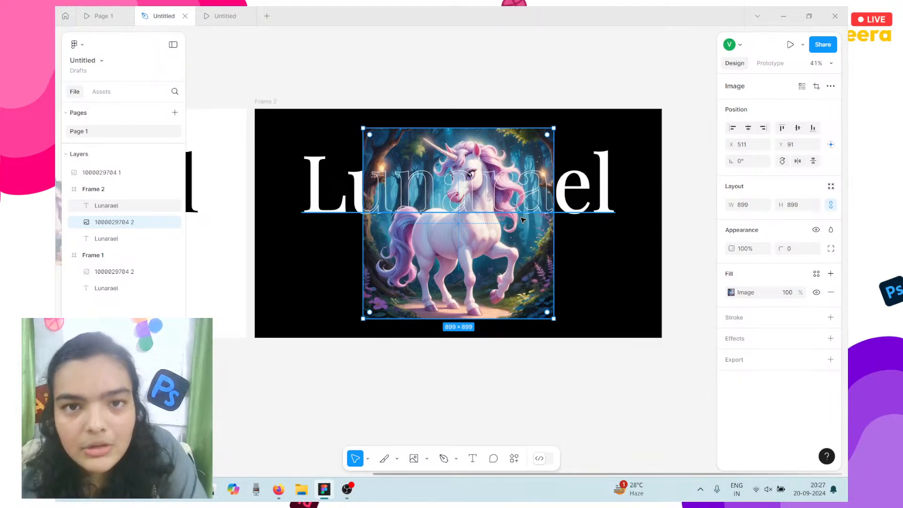
Duplicate the Frame 2 slide with Ctrl+D.
click(276, 102)
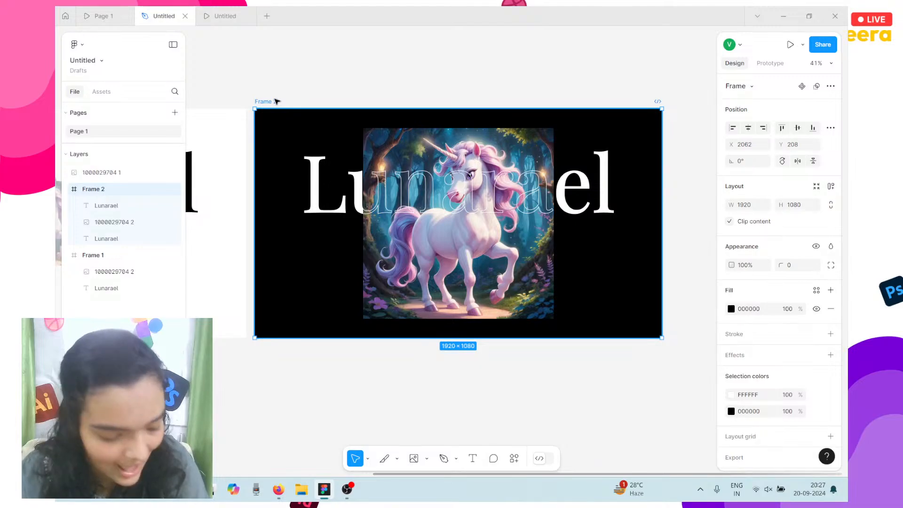
key(ctrl+d)
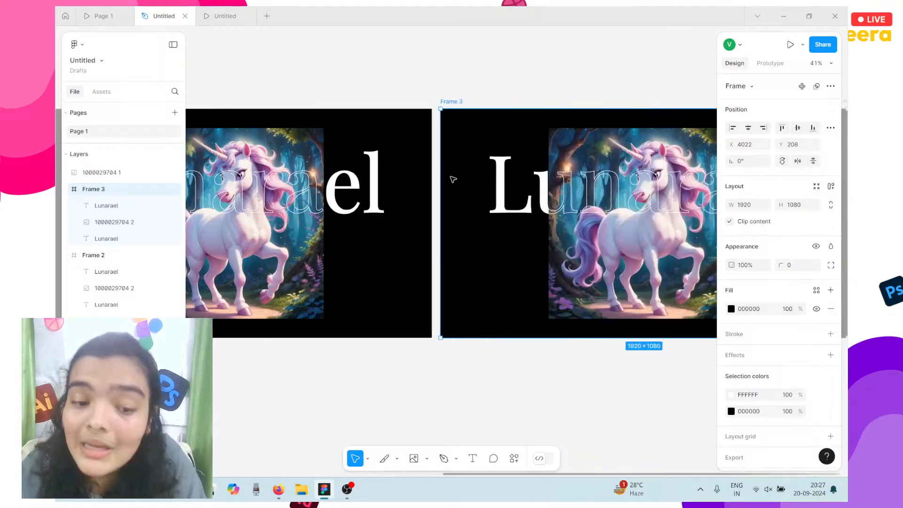
scroll(451, 178, down, 3)
scroll(268, 141, left, 3)
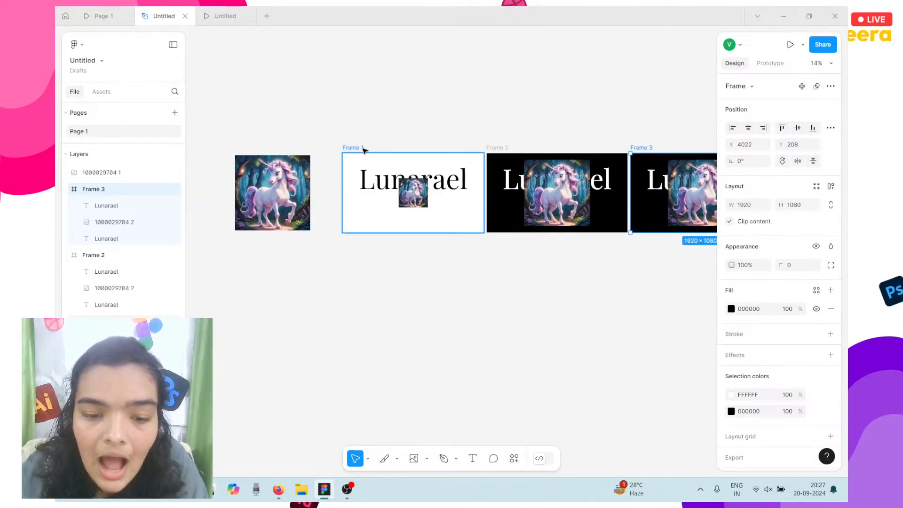
Move the image and Frame 1 off to the left and place Frame 2 beside Frame 3.
drag(222, 122, 491, 271)
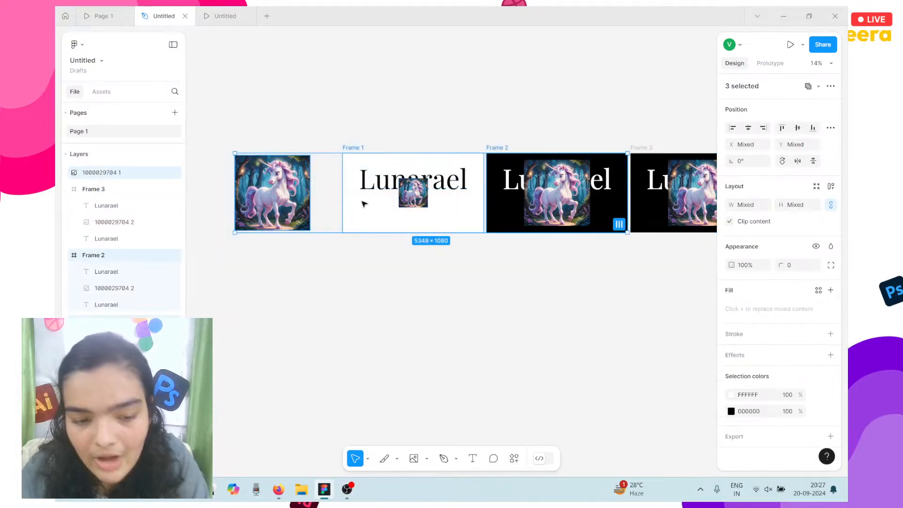
drag(369, 162, 117, 172)
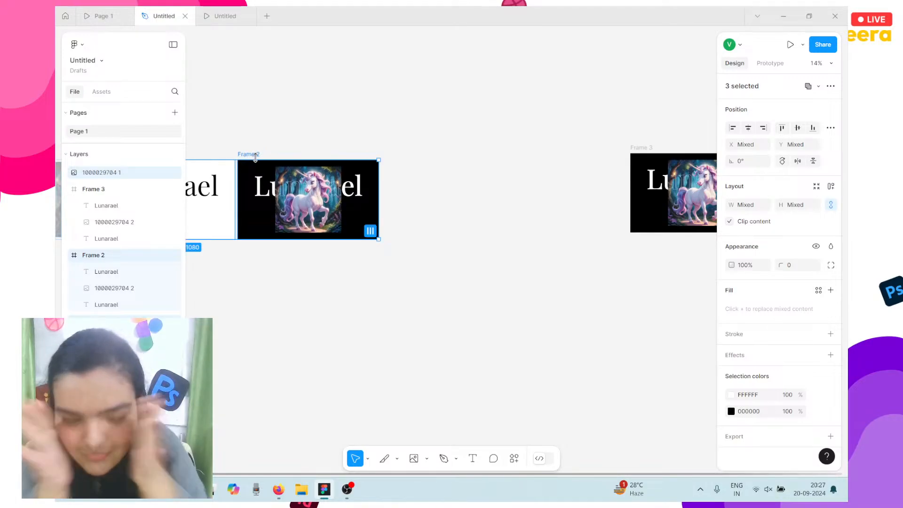
drag(258, 173, 427, 179)
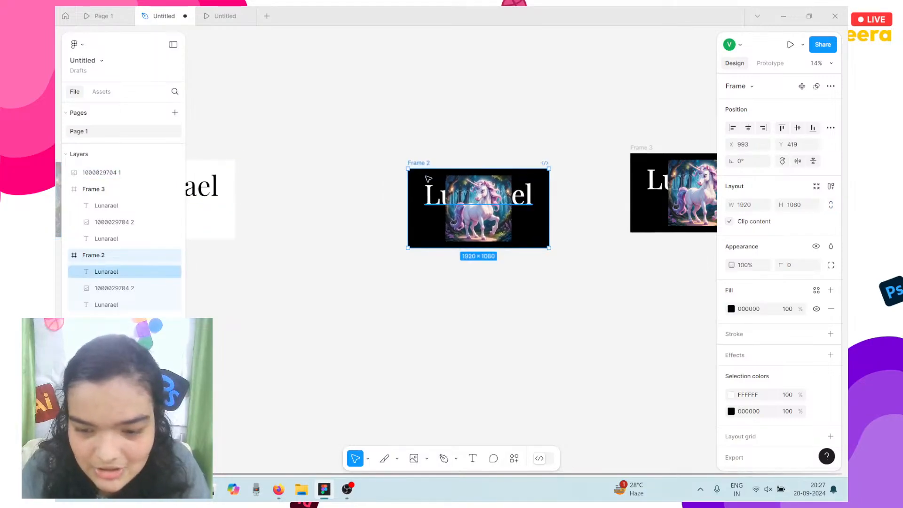
scroll(428, 179, right, 3)
drag(346, 187, 418, 173)
click(418, 173)
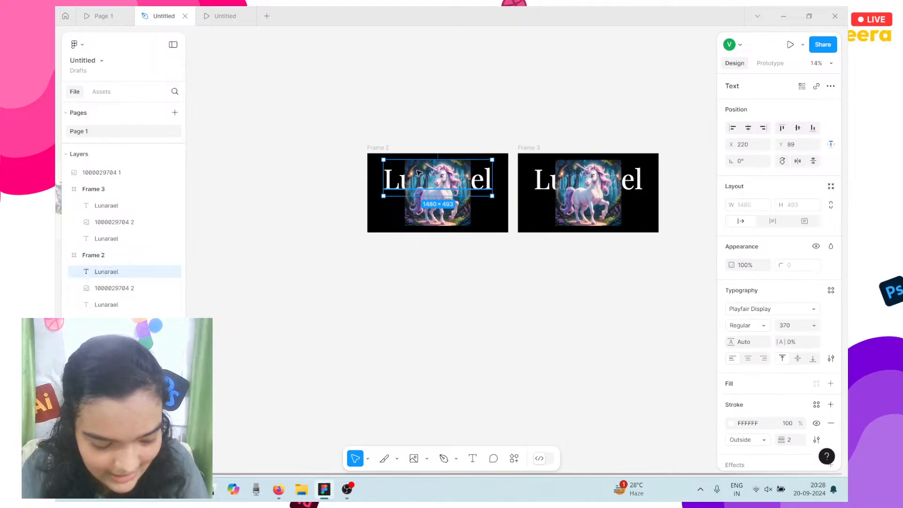
scroll(418, 173, up, 5)
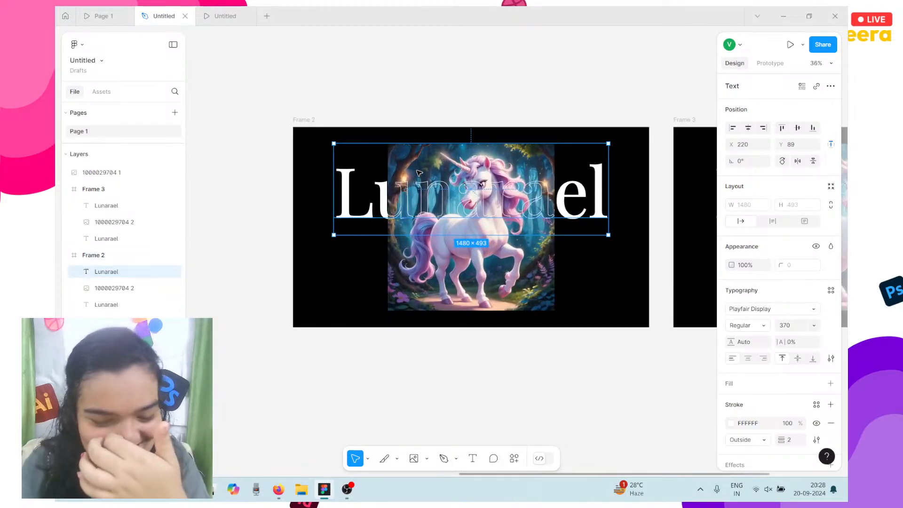
scroll(418, 173, right, 5)
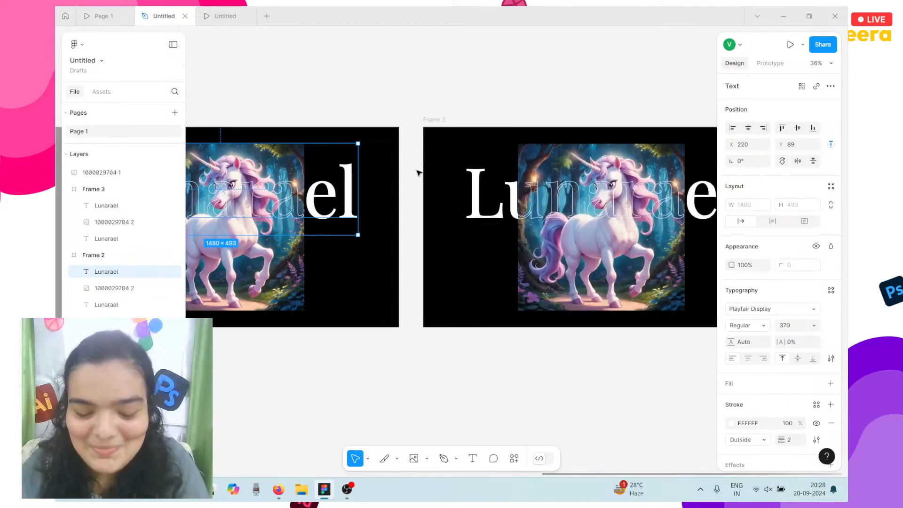
scroll(419, 173, left, 3)
scroll(482, 157, left, 2)
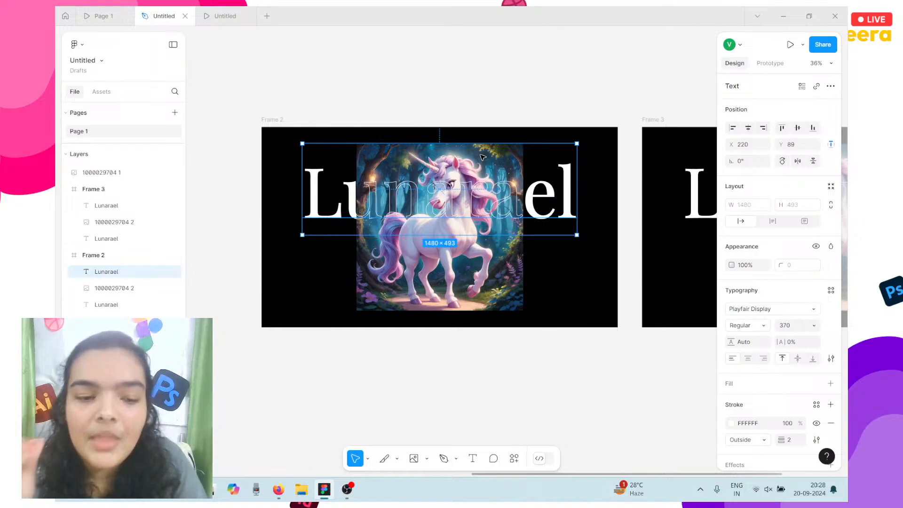
click(109, 11)
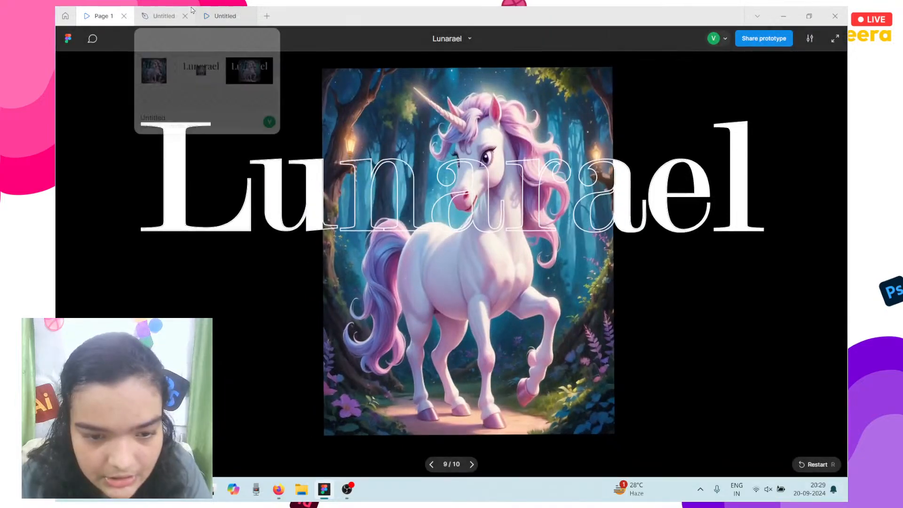
click(164, 16)
click(222, 11)
click(163, 15)
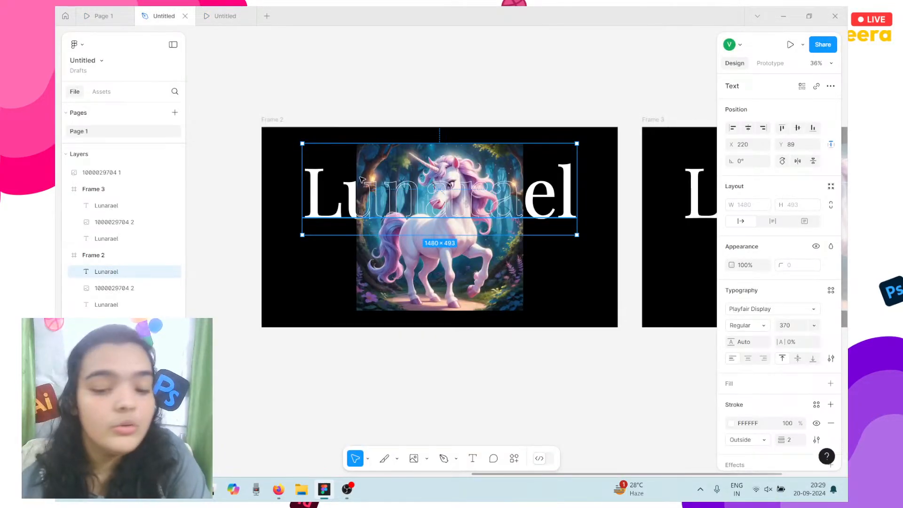
Select the duplicate Frame 3 slide by its label and delete it.
click(264, 119)
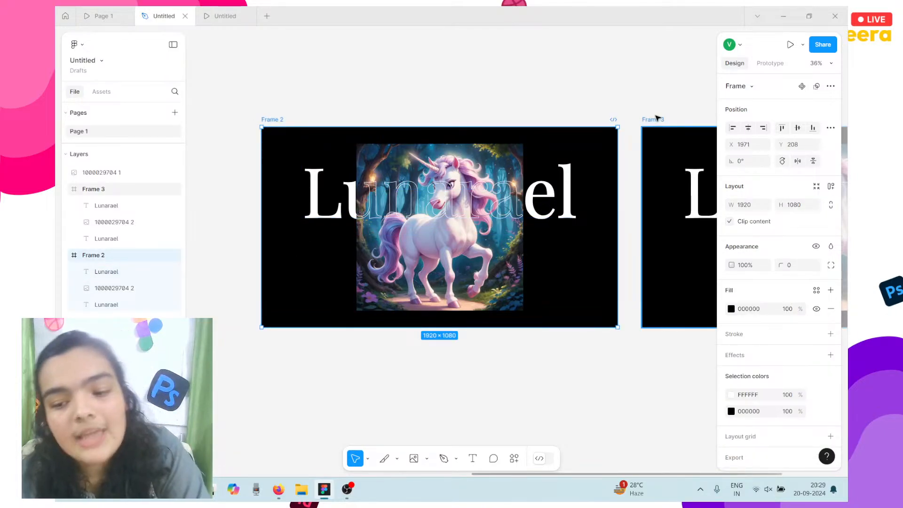
click(658, 119)
key(Delete)
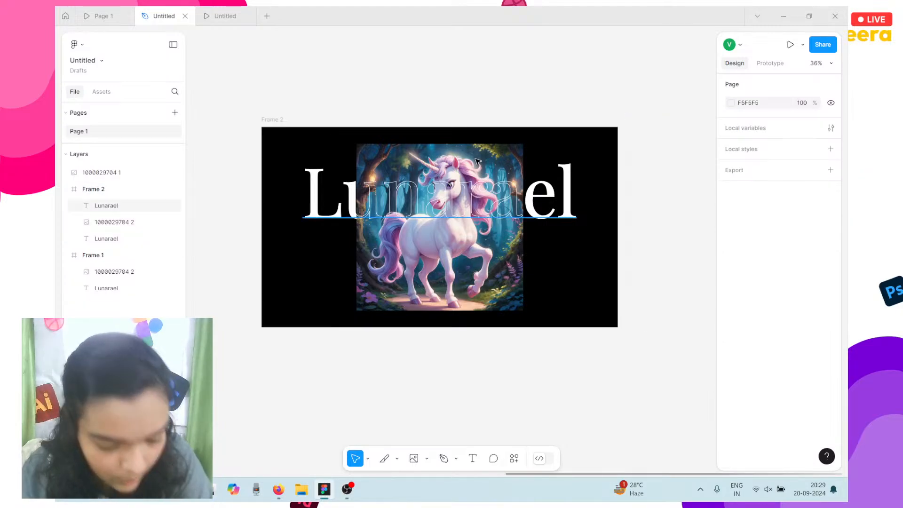
scroll(476, 161, up, 5)
scroll(476, 161, down, 2)
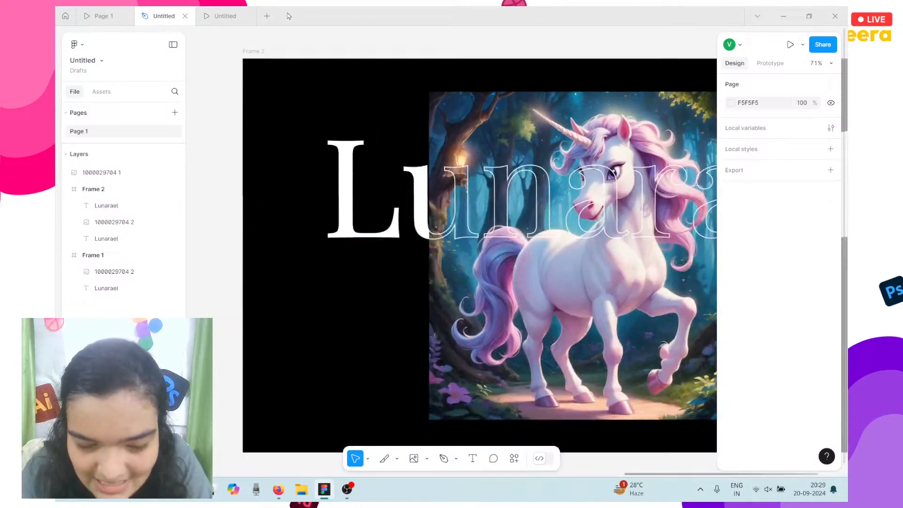
Pick Rectangle from the shape tools, then switch to the Frame tool from the frame dropdown.
click(426, 458)
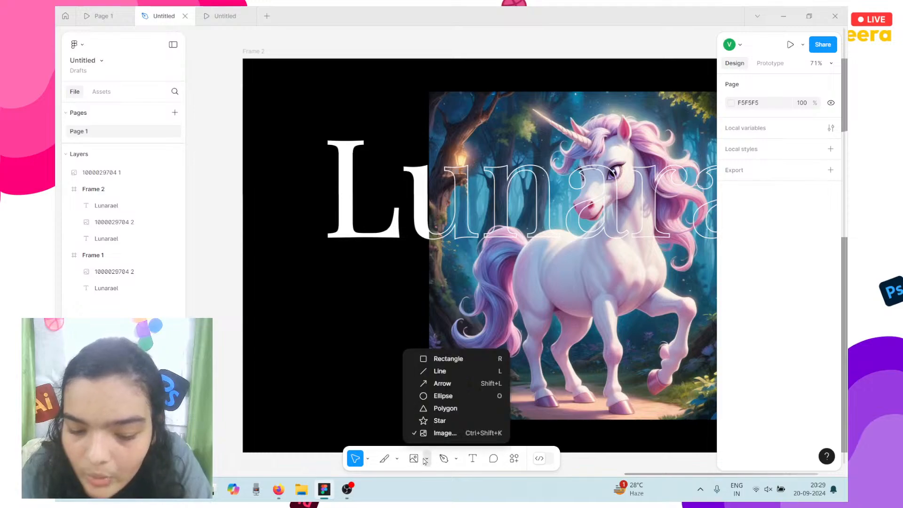
click(440, 360)
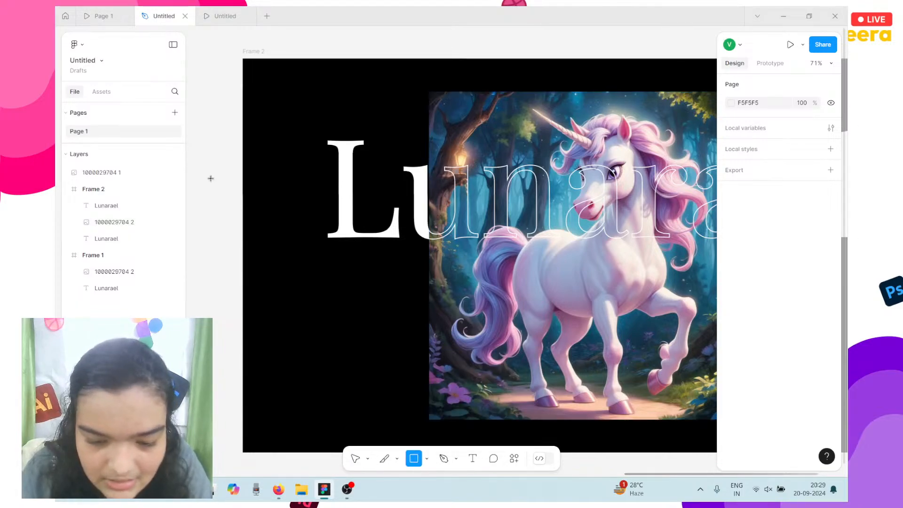
click(397, 460)
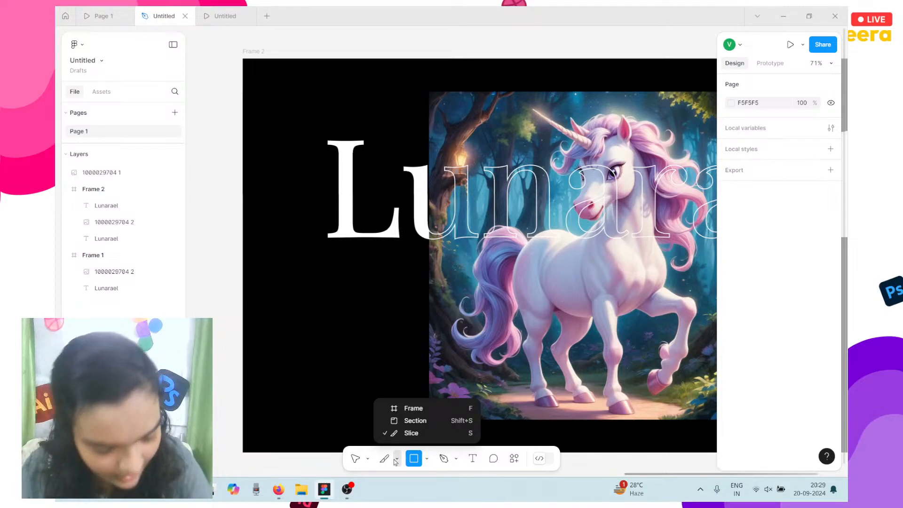
click(417, 408)
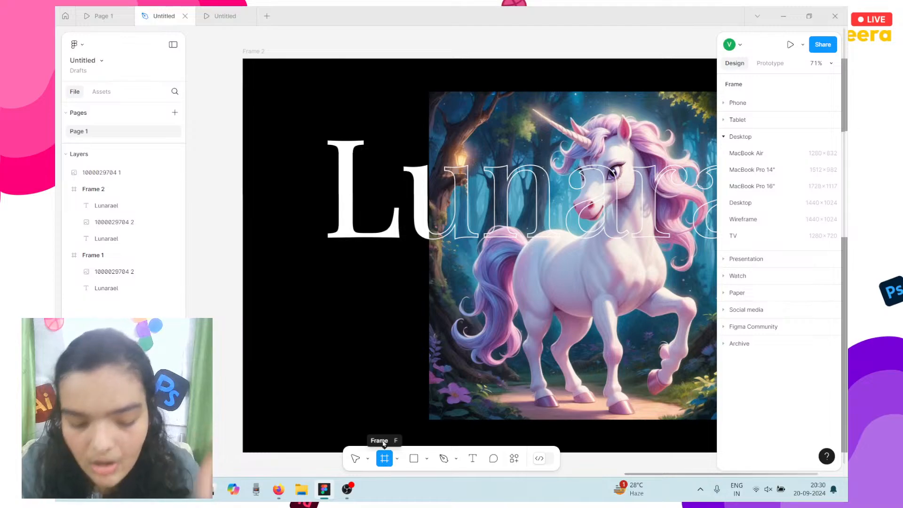
Draw a 394×355 frame in Frame 2's top-left corner and fill it red FF2F2F.
drag(276, 104, 420, 232)
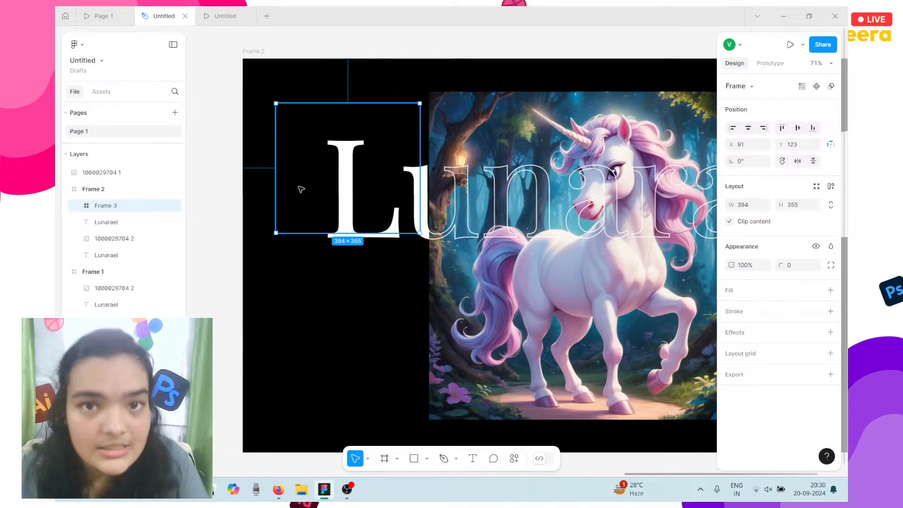
drag(301, 172, 303, 165)
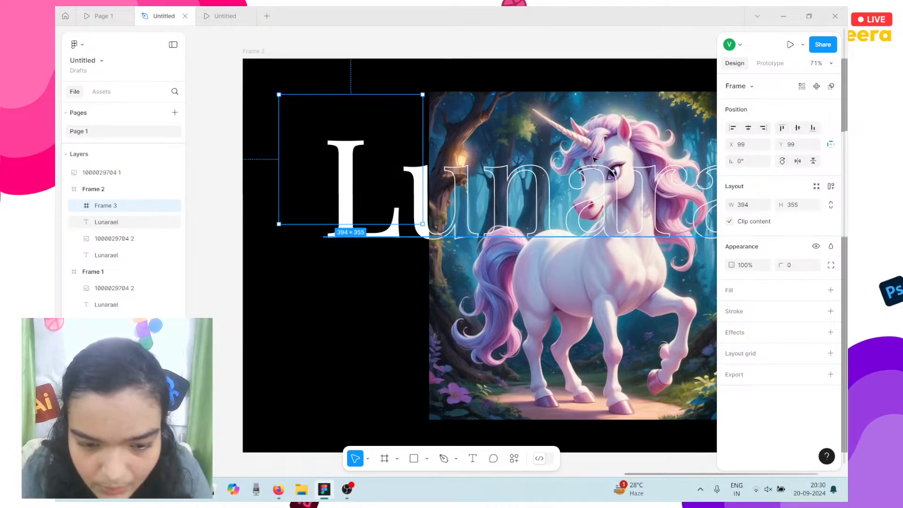
click(830, 290)
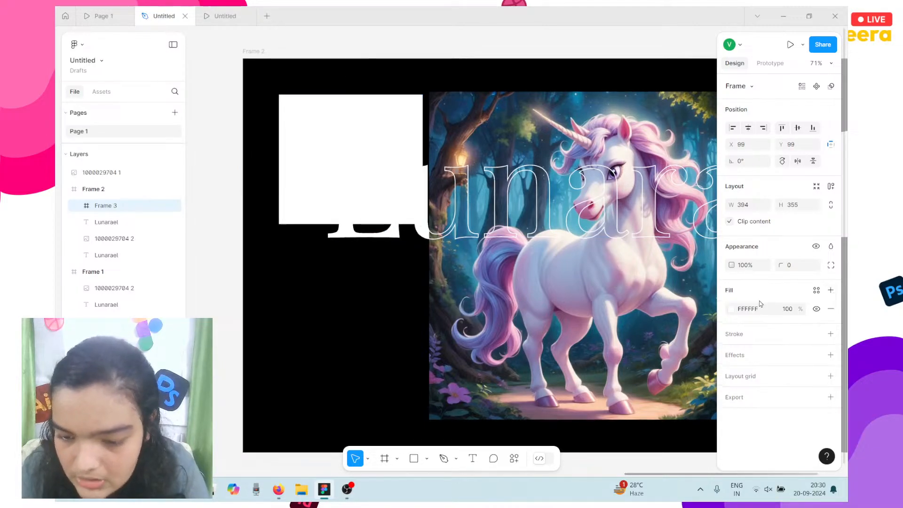
click(731, 309)
click(711, 301)
drag(720, 252, 694, 170)
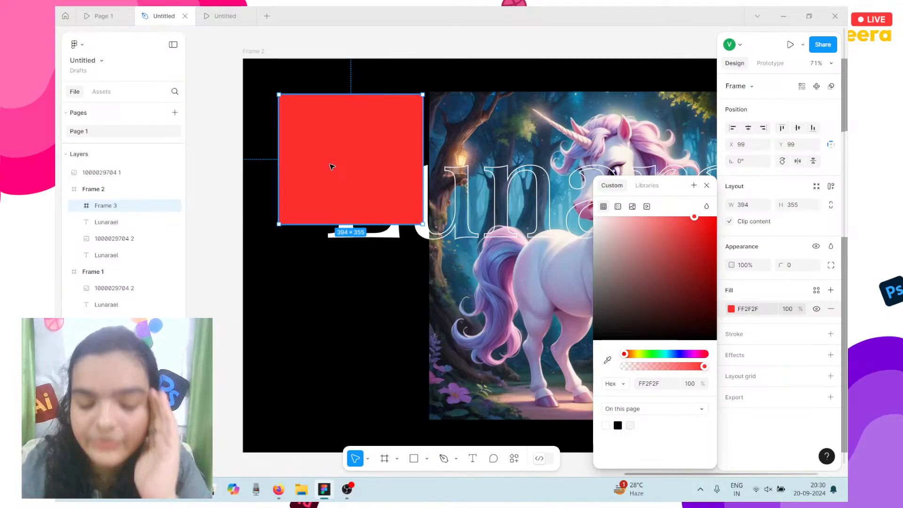
drag(331, 167, 352, 166)
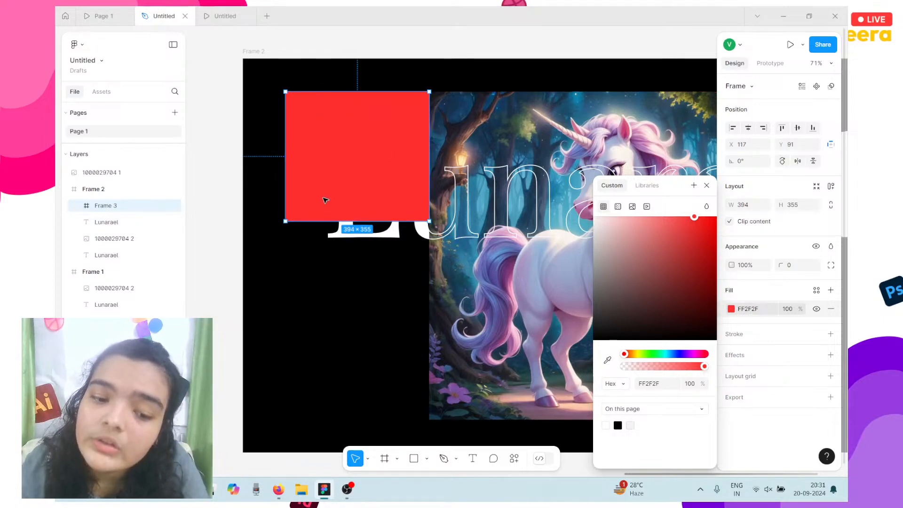
Zoom out and select the whole Frame 2 slide.
key(ctrl+minus)
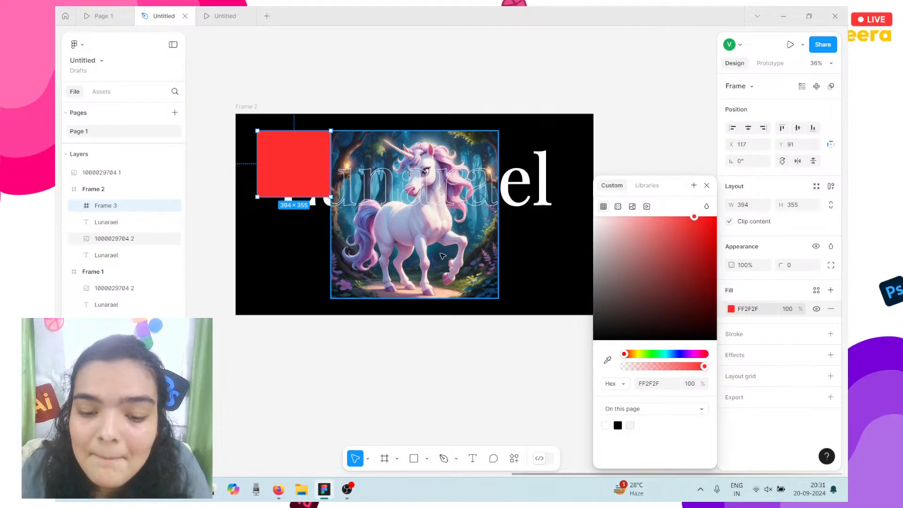
click(437, 265)
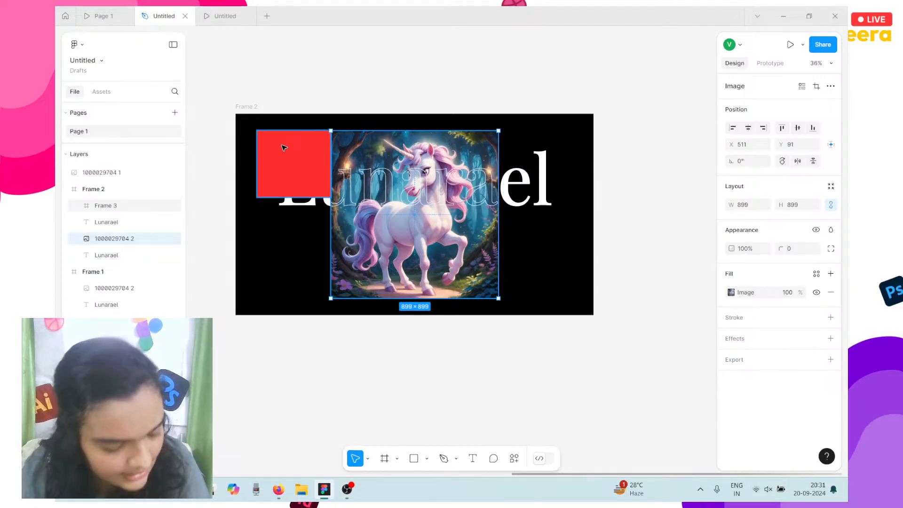
click(253, 108)
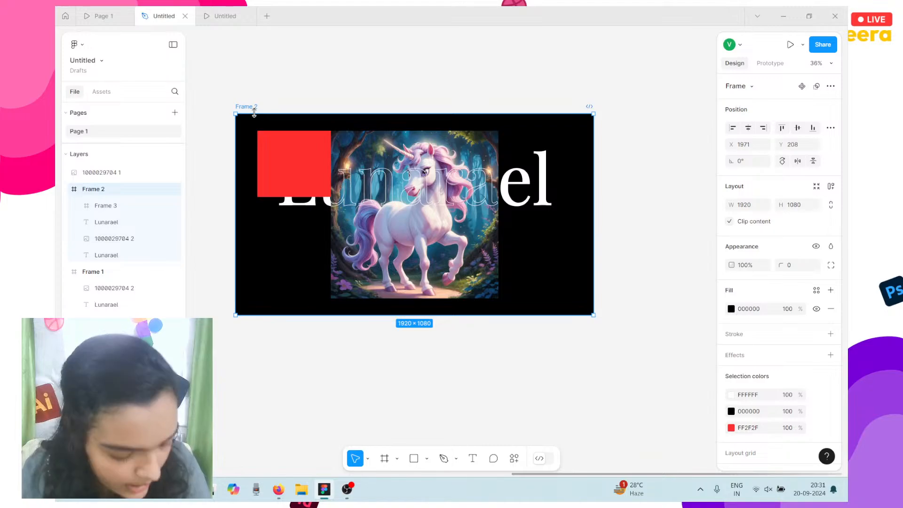
Duplicate Frame 2 as Frame 3 and select the red square inside the copy.
key(ctrl+d)
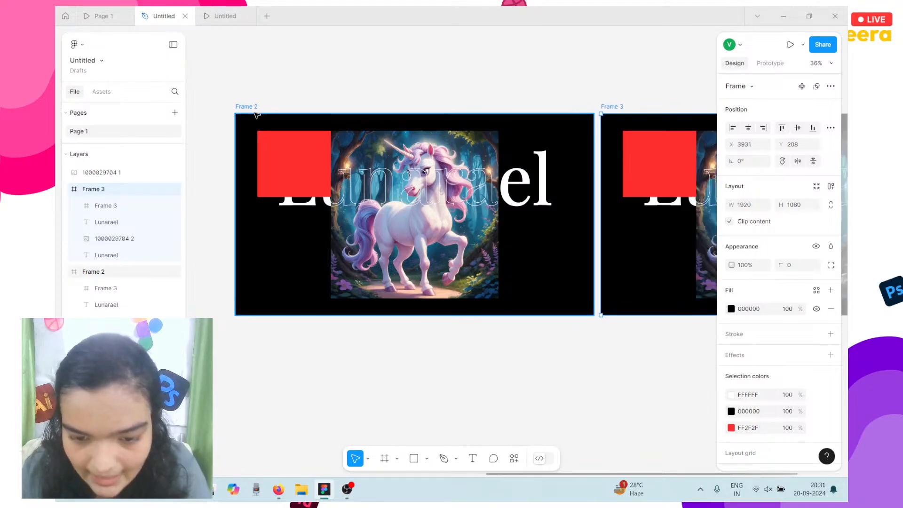
scroll(649, 177, right, 5)
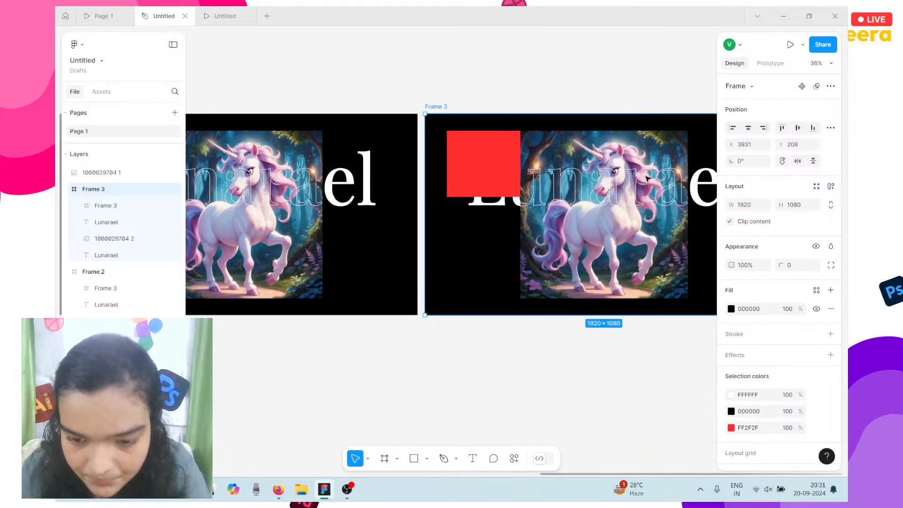
click(597, 163)
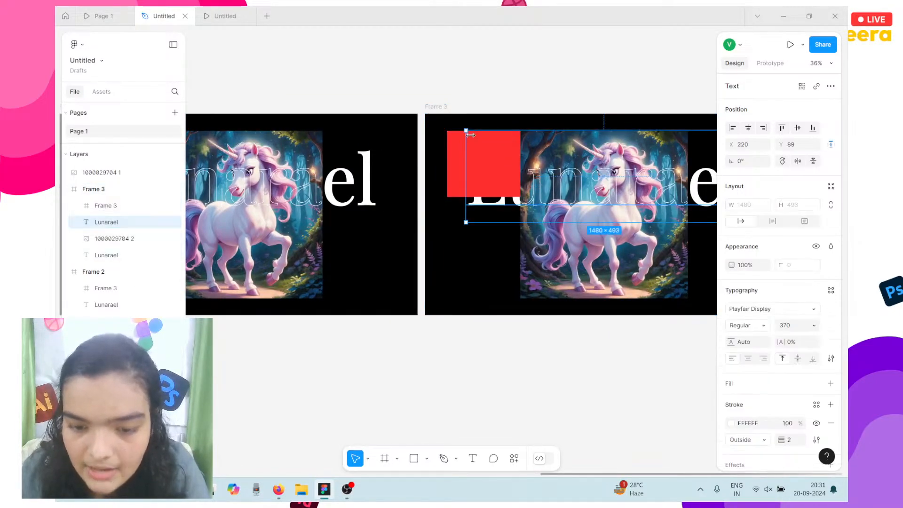
click(448, 158)
Select the Lunarael heading, then the unicorn image in Frame 3.
click(468, 202)
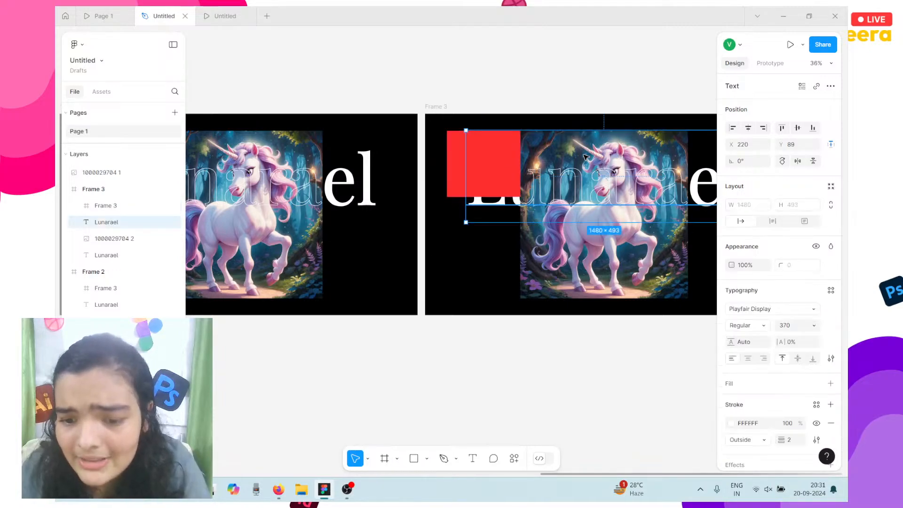
click(539, 263)
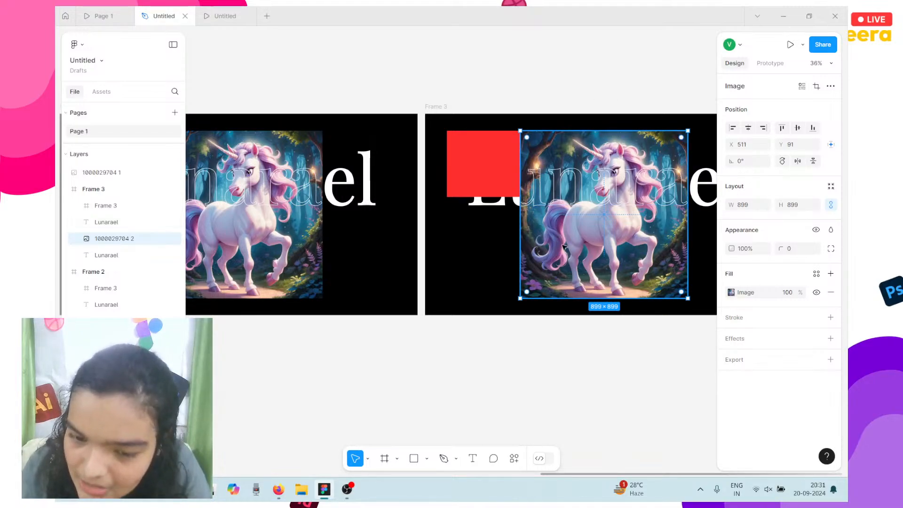
scroll(564, 247, down, 2)
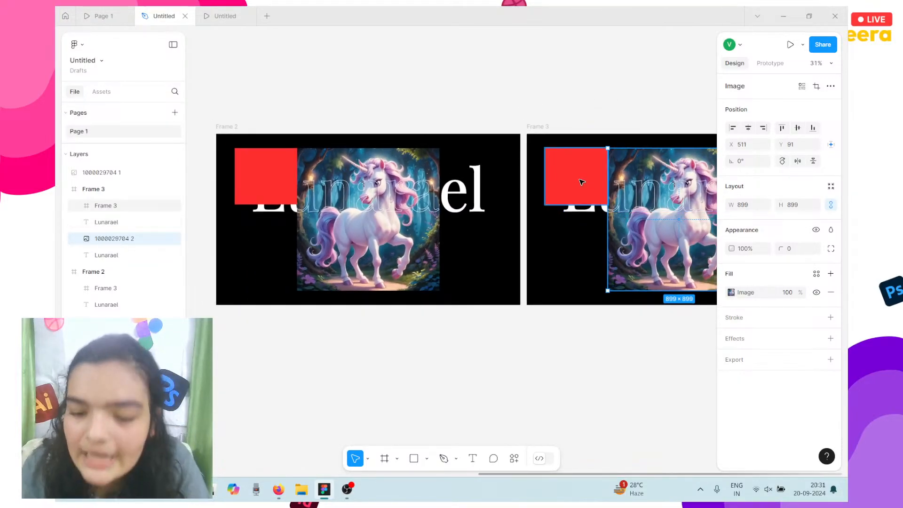
scroll(597, 175, right, 5)
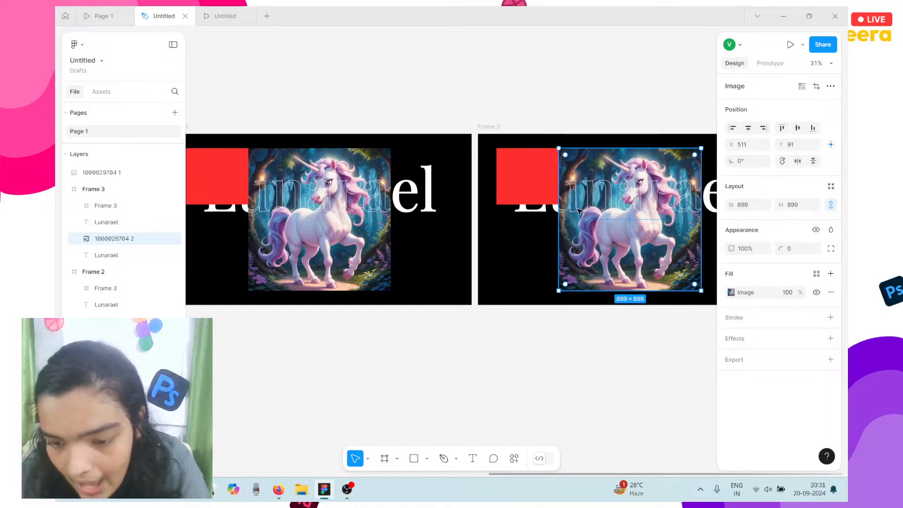
Switch the unicorn image's fill mode from Fill to Crop.
click(735, 294)
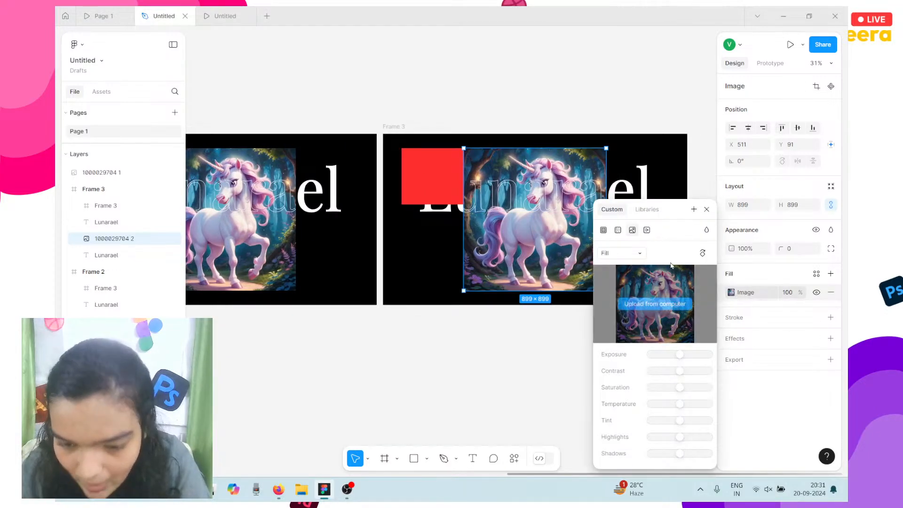
click(636, 256)
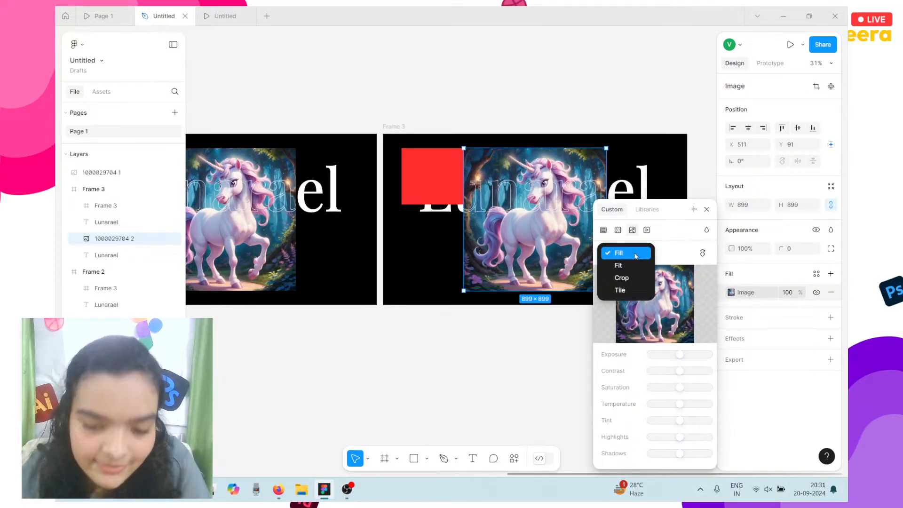
click(633, 281)
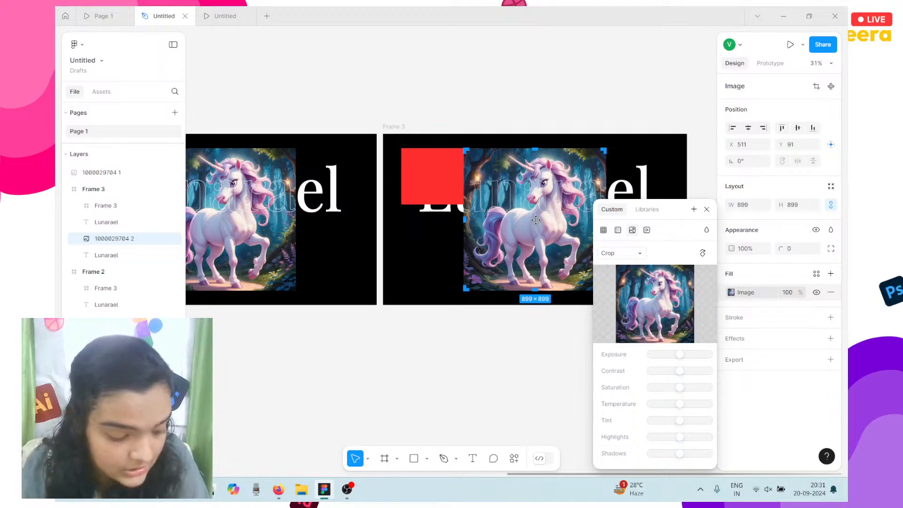
Drag the unicorn picture lower and sideways within its 899×899 crop box.
scroll(535, 219, right, 2)
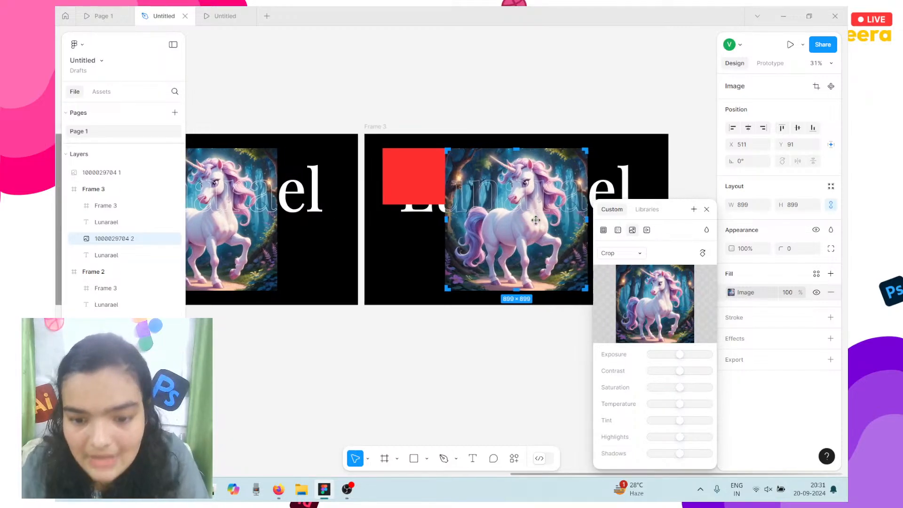
scroll(535, 220, up, 5)
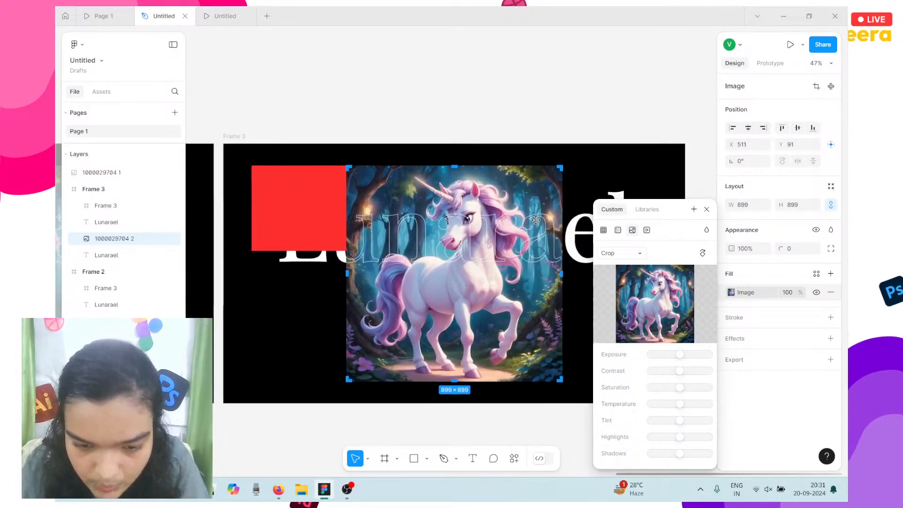
scroll(536, 219, down, 3)
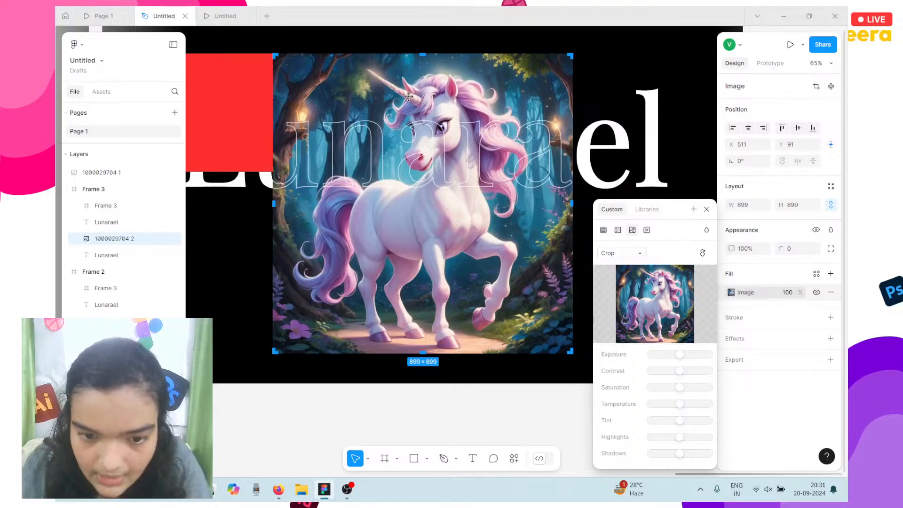
mouse_move(412, 98)
mouse_down()
mouse_move(423, 112)
mouse_move(409, 95)
mouse_up()
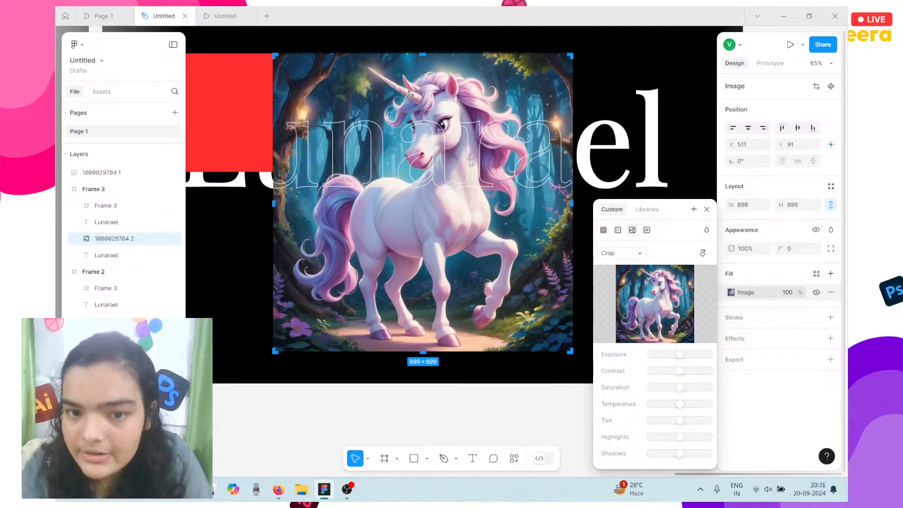
drag(409, 95, 416, 145)
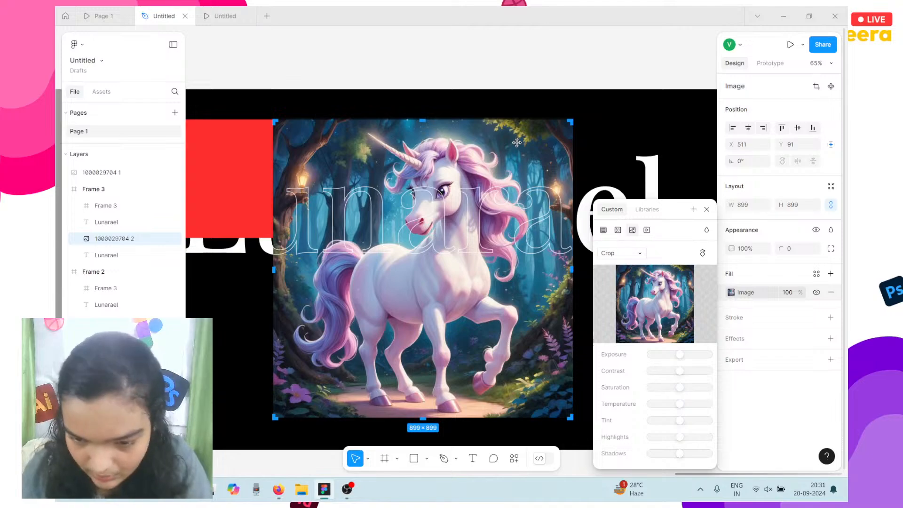
drag(517, 142, 469, 203)
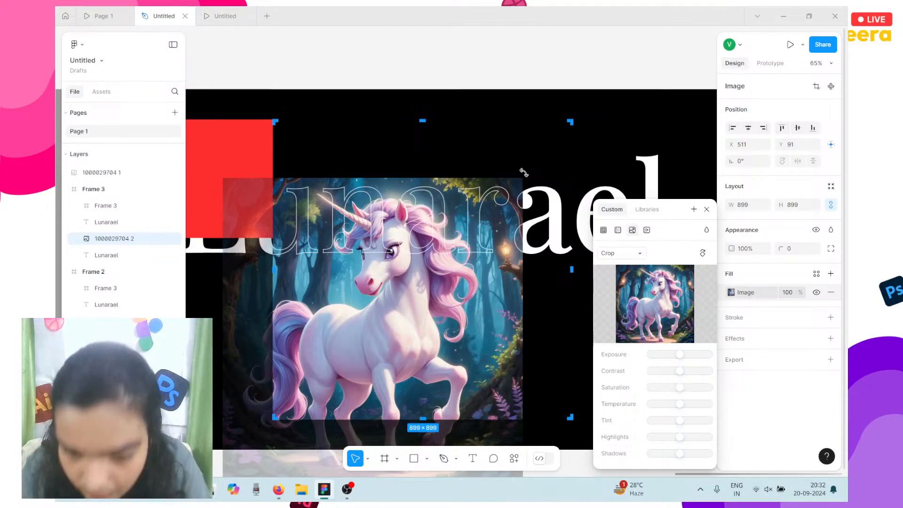
Rotate the unicorn image further clockwise and reposition it inside the crop frame.
drag(524, 173, 546, 207)
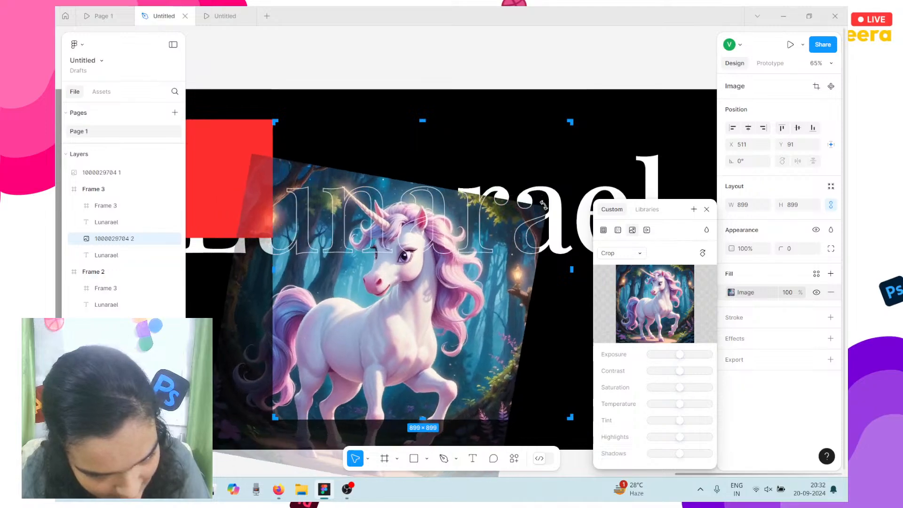
drag(391, 307, 445, 254)
scroll(319, 214, left, 4)
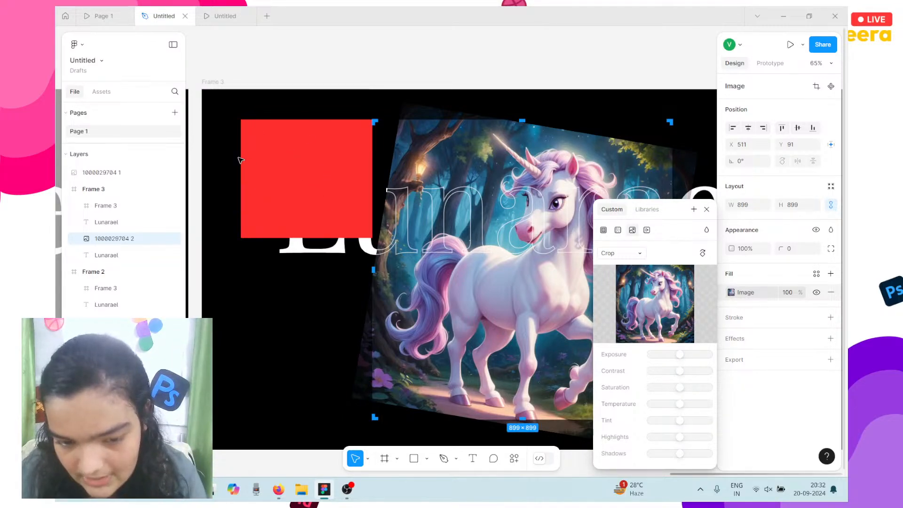
scroll(264, 174, right, 5)
drag(382, 174, 321, 188)
drag(495, 165, 512, 177)
drag(370, 217, 424, 191)
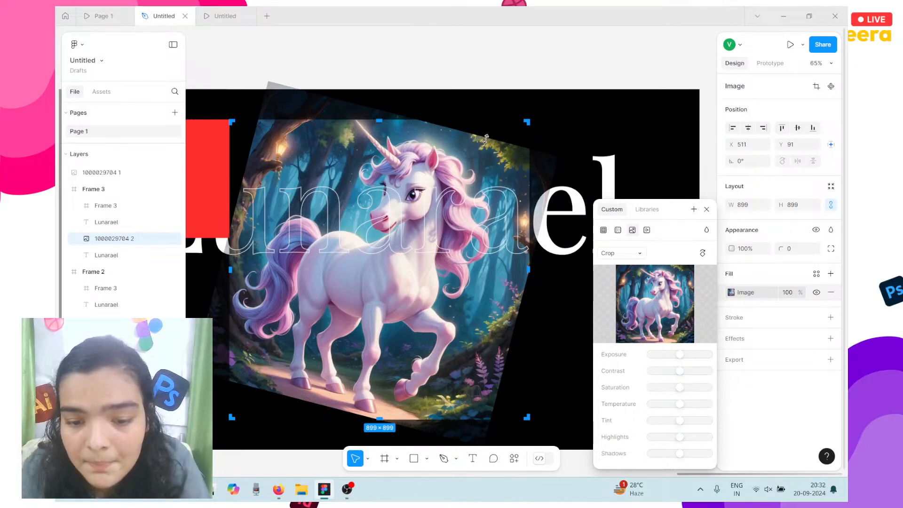
drag(484, 137, 483, 191)
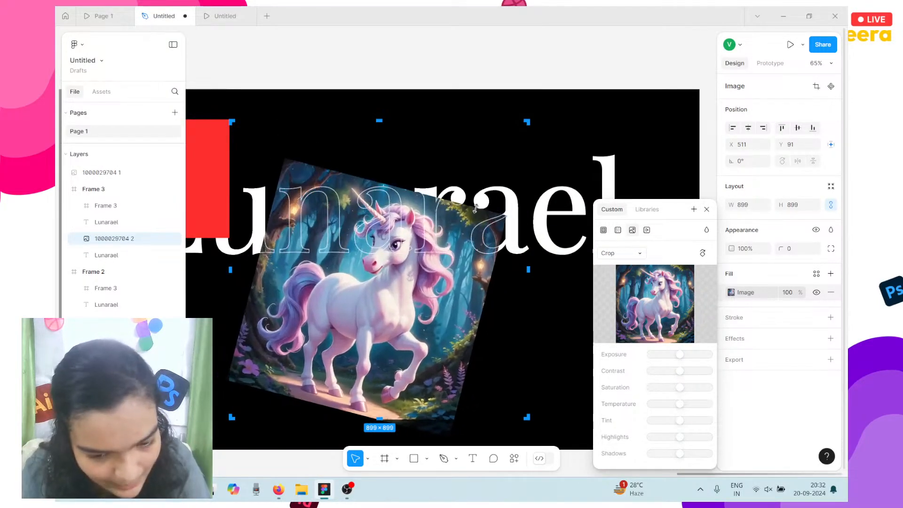
drag(390, 316, 411, 283)
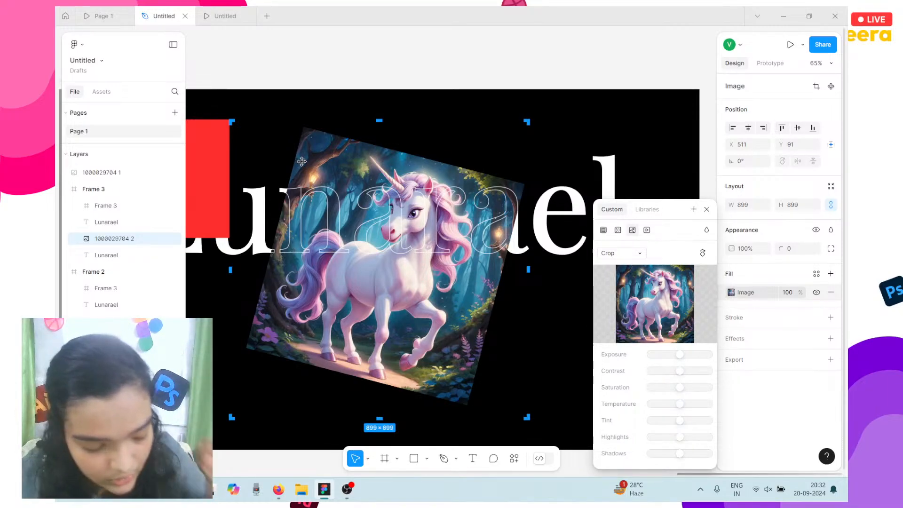
Trim and stretch the rotated image's edges, dismiss the Sticky Keys prompt, and exit cropping.
mouse_move(302, 165)
mouse_down()
mouse_move(326, 171)
mouse_move(310, 172)
mouse_up()
drag(305, 365, 293, 373)
drag(343, 348, 340, 345)
key(shift)
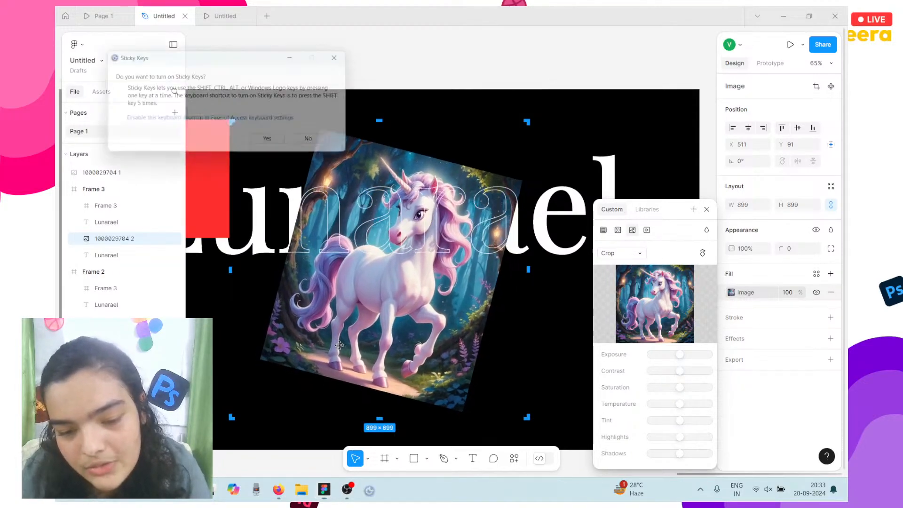
click(323, 139)
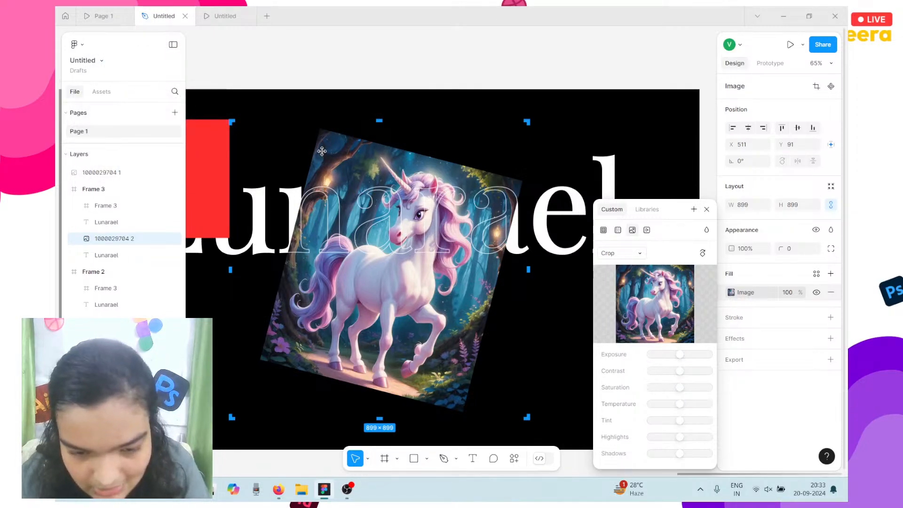
drag(313, 151, 309, 151)
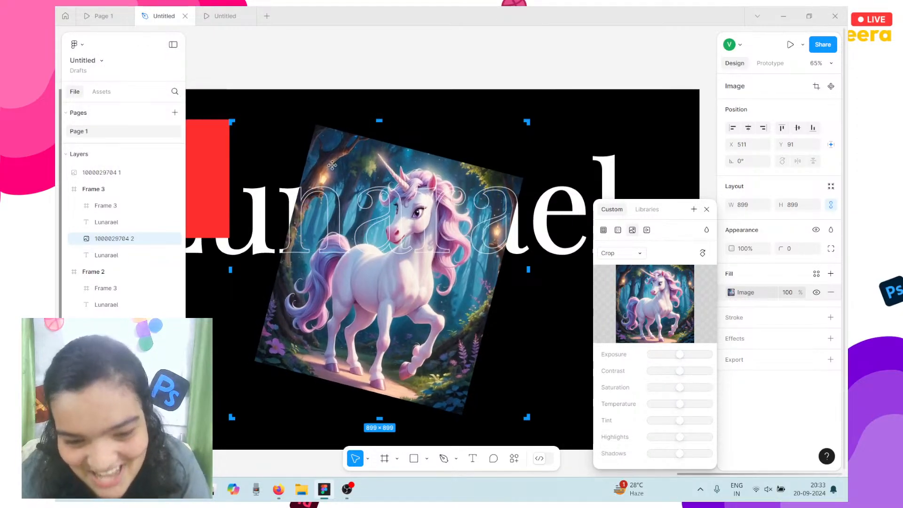
click(456, 61)
scroll(518, 127, left, 5)
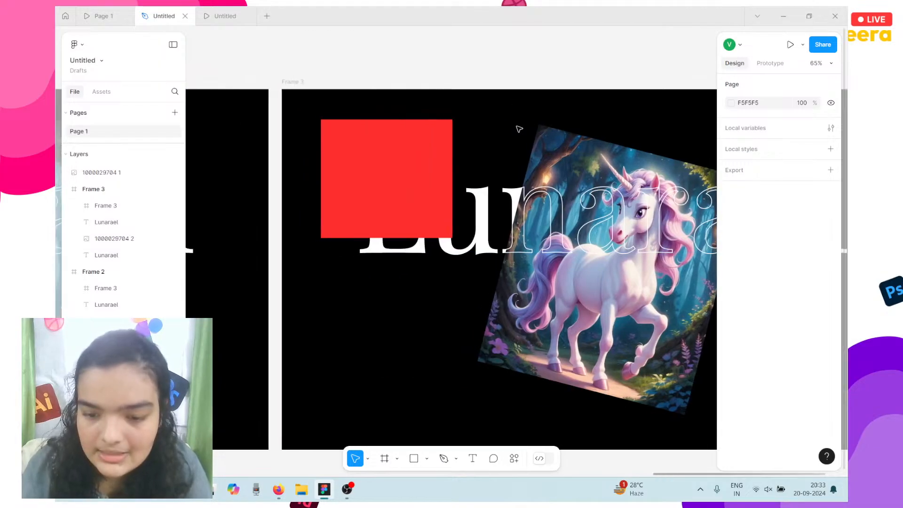
Give Frame 2 a While hovering interaction that navigates to Frame 3.
scroll(519, 129, down, 5)
scroll(565, 118, left, 1)
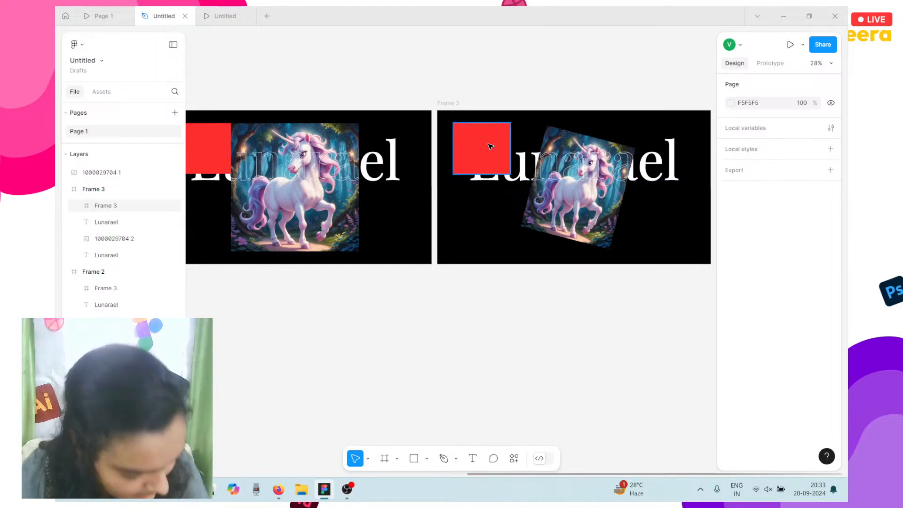
scroll(489, 146, left, 3)
click(278, 102)
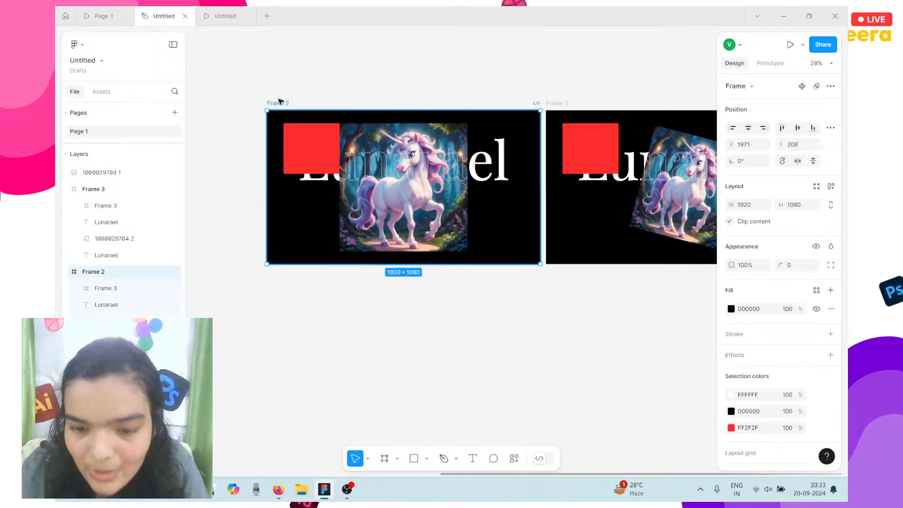
click(769, 63)
drag(541, 193, 579, 192)
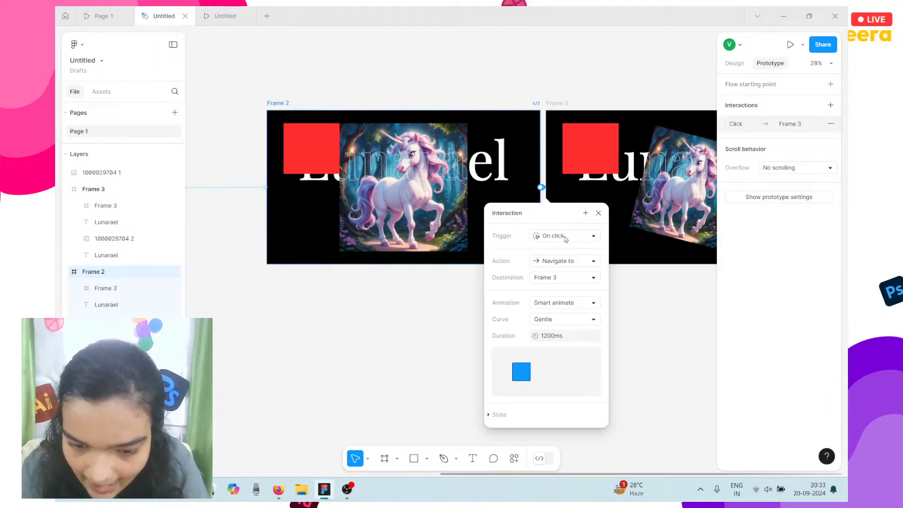
scroll(567, 238, up, 5)
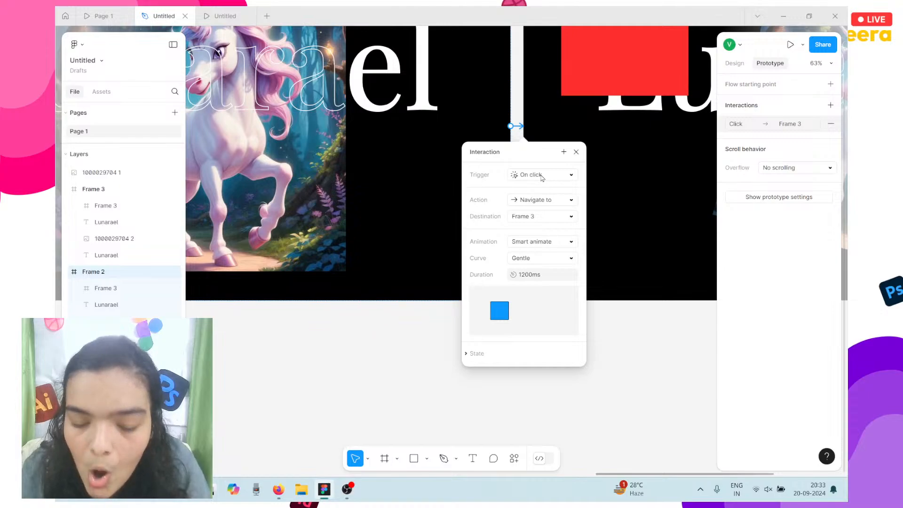
click(542, 176)
click(545, 200)
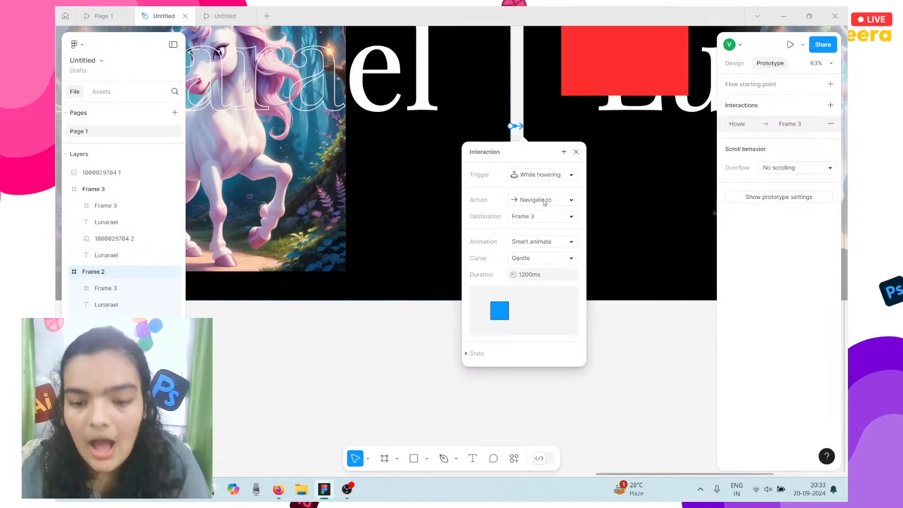
click(545, 200)
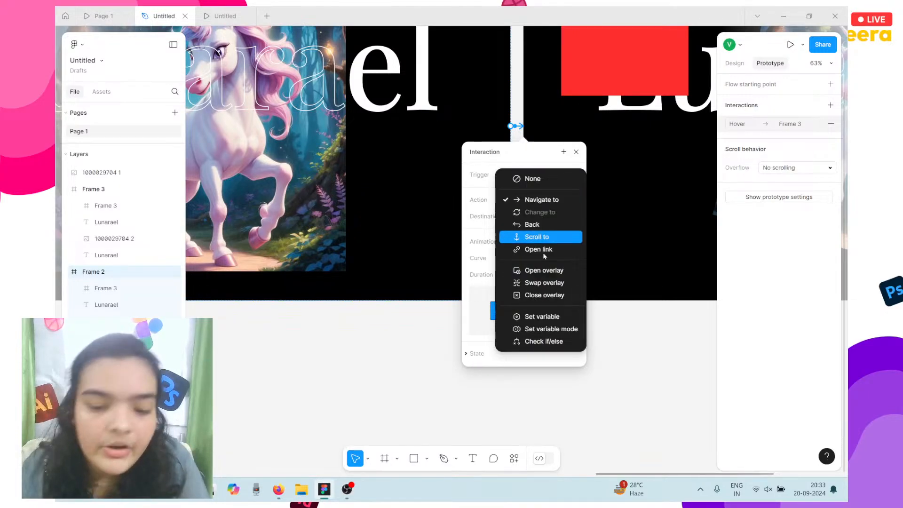
click(549, 204)
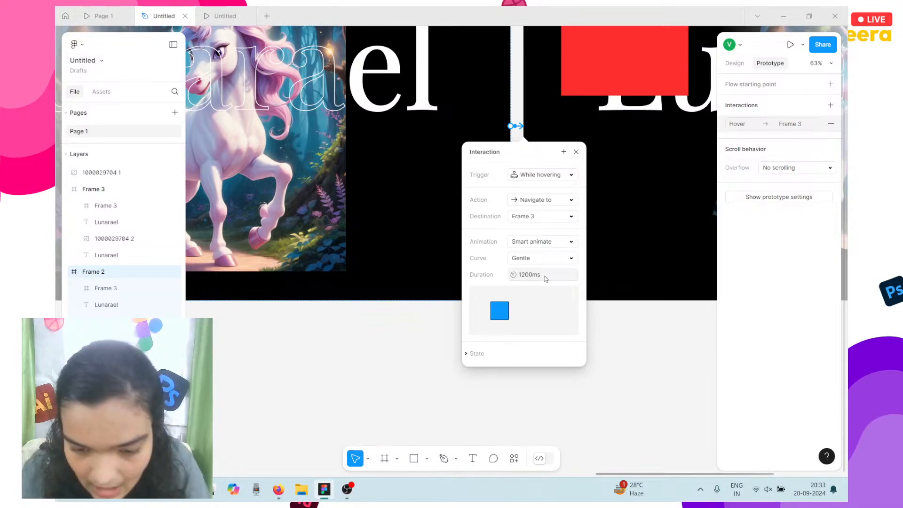
click(431, 322)
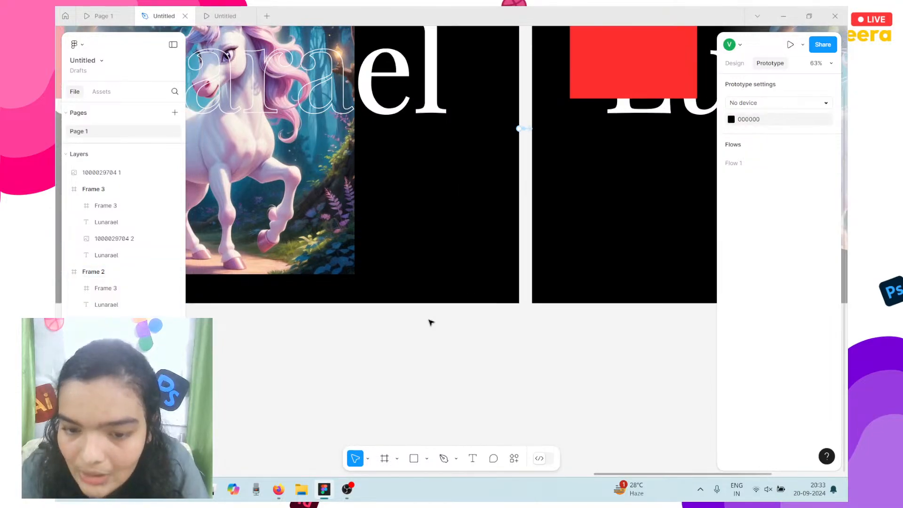
Remove Frame 2's hover interaction to Frame 3.
scroll(427, 322, left, 5)
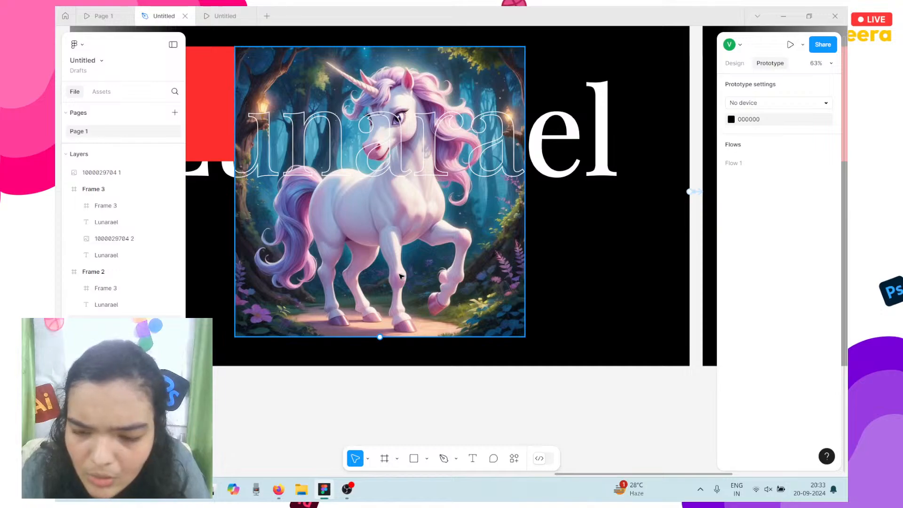
click(694, 191)
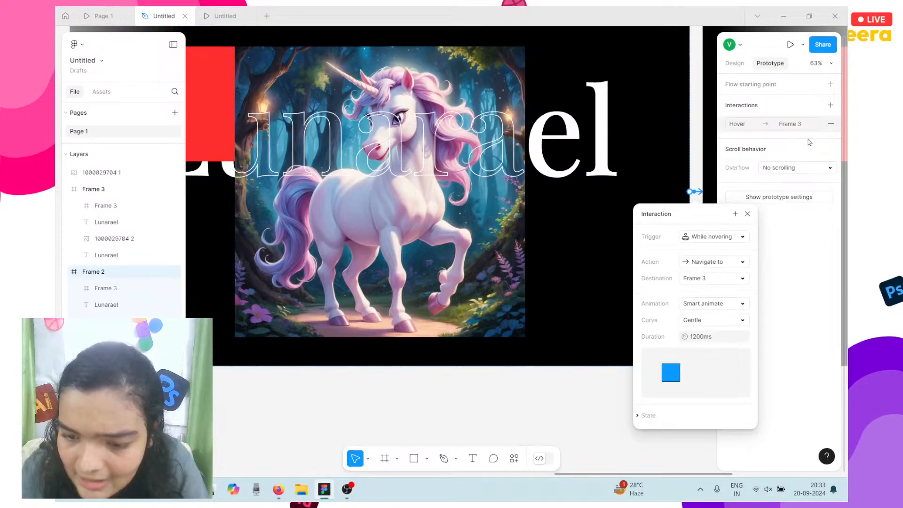
click(831, 124)
scroll(667, 313, left, 6)
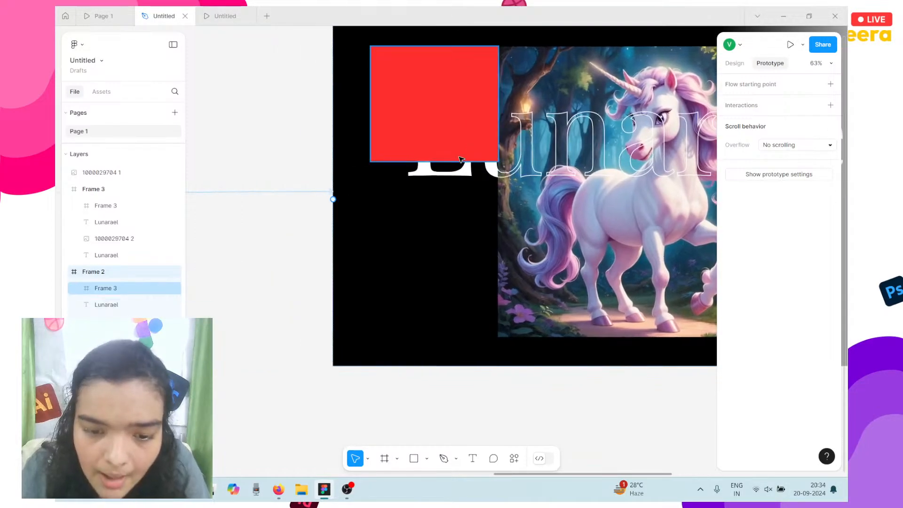
Link the red square to Frame 3 with a While hovering trigger.
click(461, 160)
scroll(461, 160, down, 3)
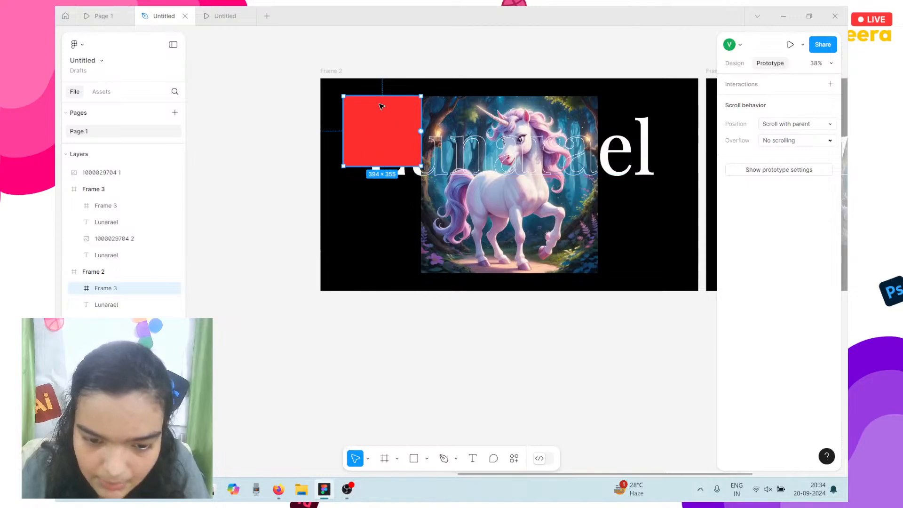
drag(421, 130, 450, 134)
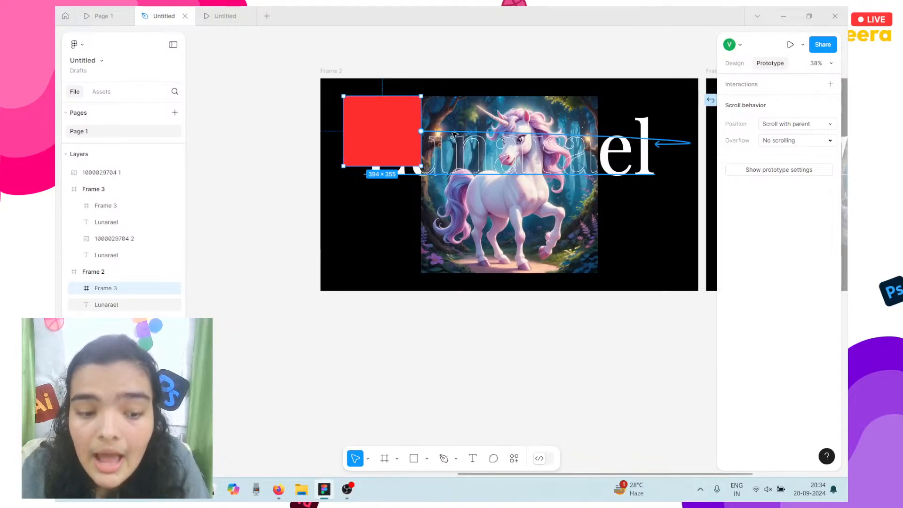
drag(691, 146, 710, 184)
scroll(608, 246, right, 2)
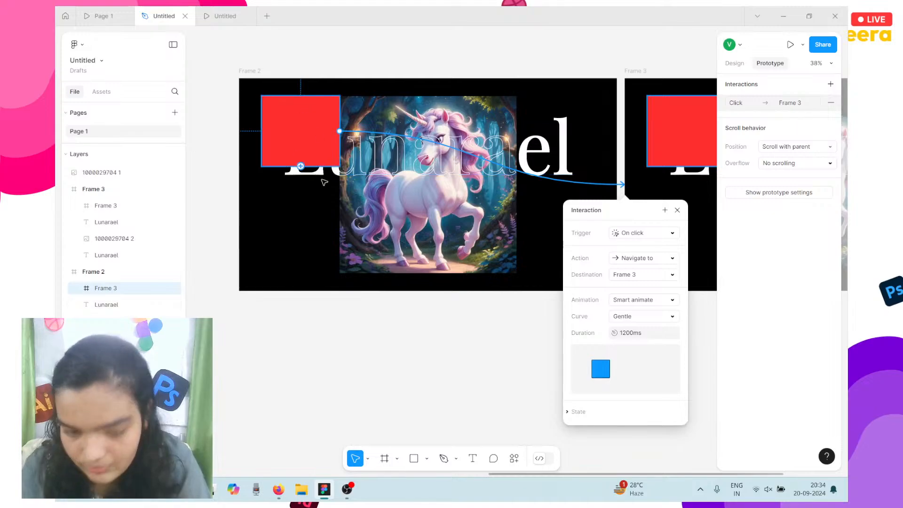
click(639, 232)
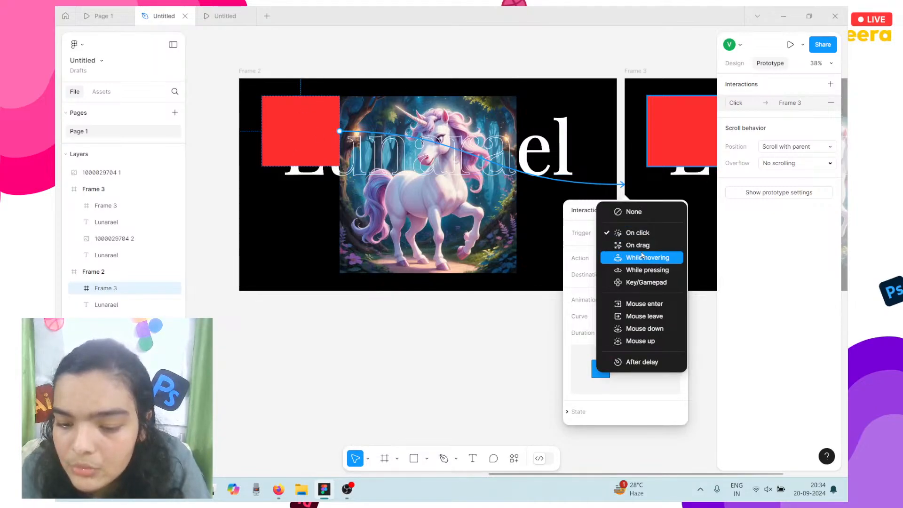
click(642, 255)
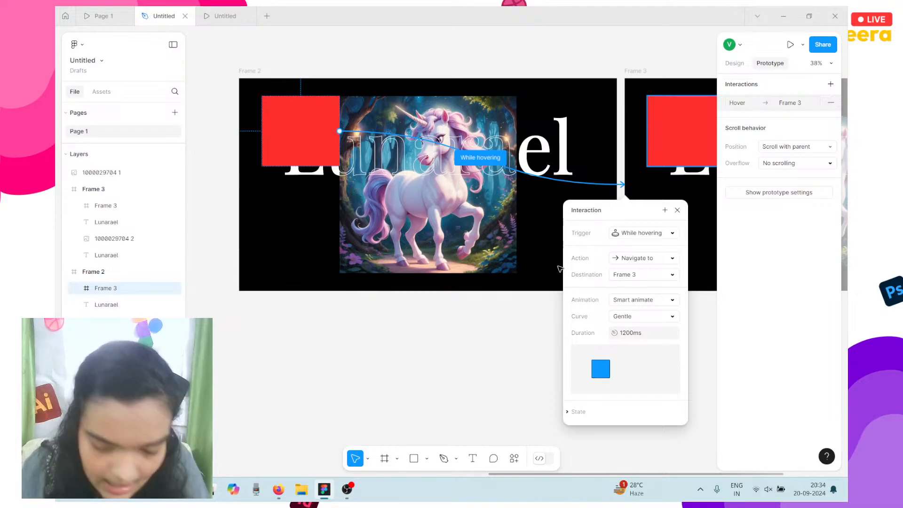
click(450, 309)
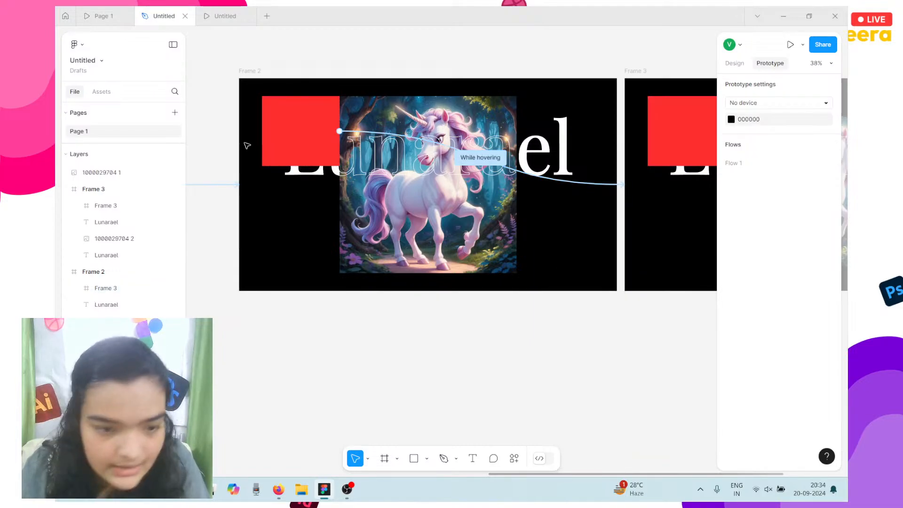
Play the prototype, test the red square's hover animation several times, then return to the design file.
click(221, 14)
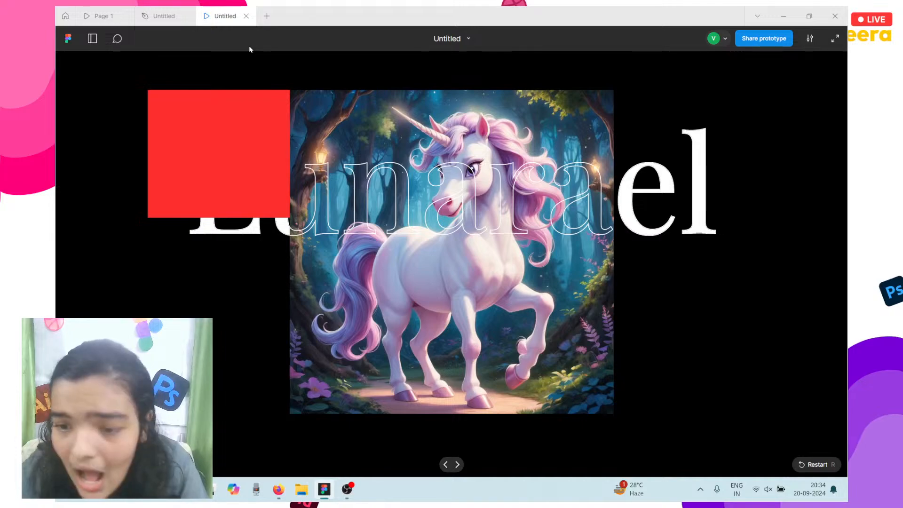
click(221, 160)
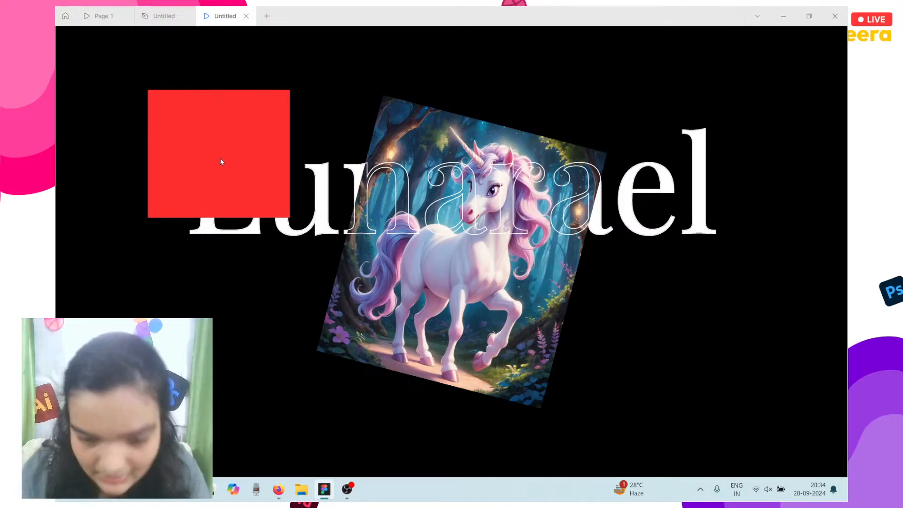
click(220, 159)
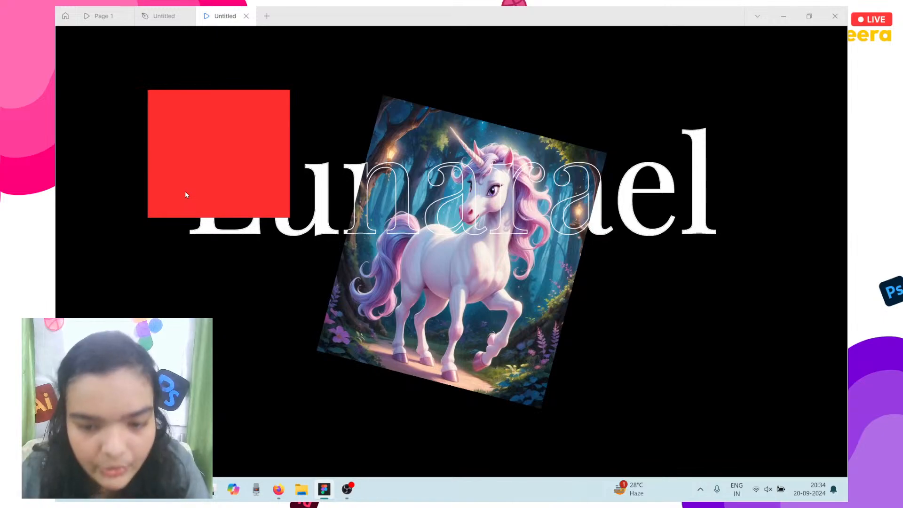
click(185, 191)
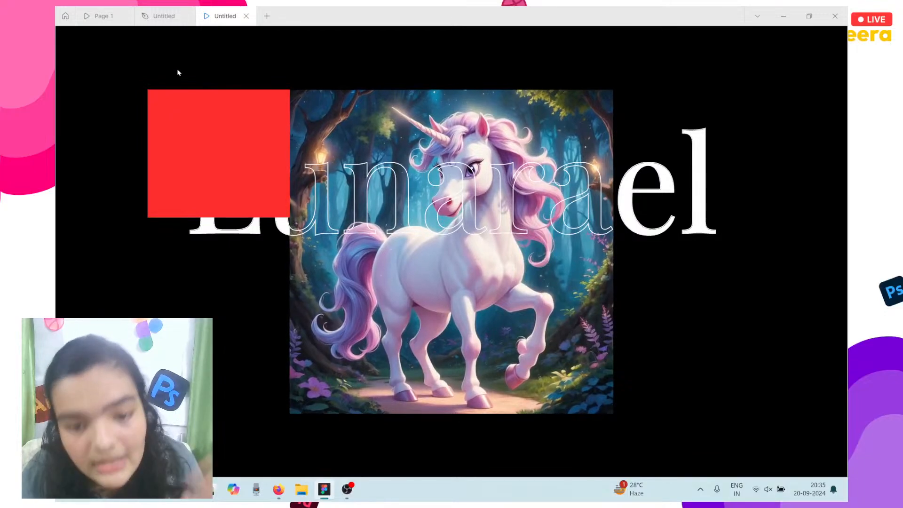
mouse_move(210, 145)
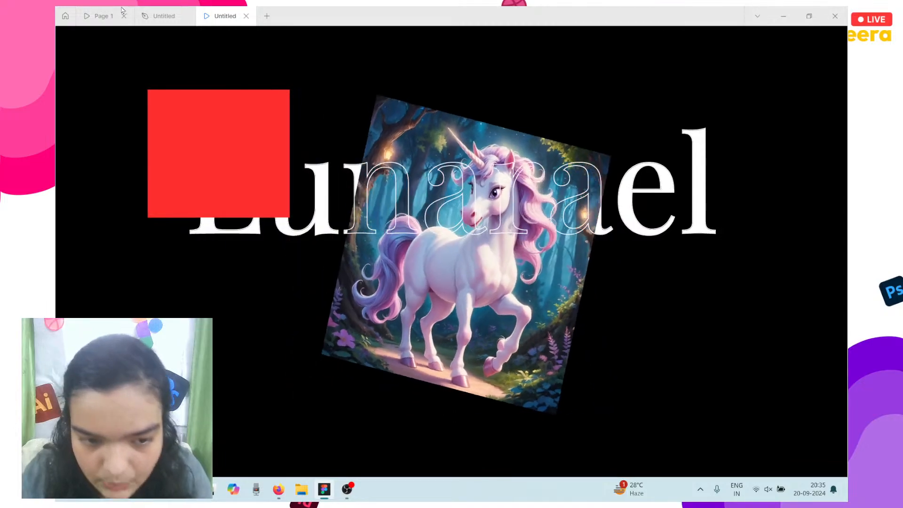
click(160, 15)
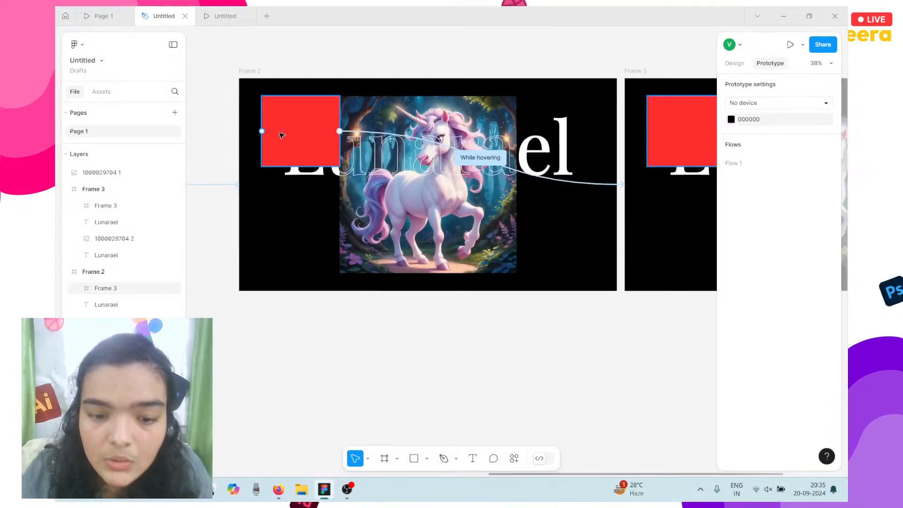
Duplicate the red 394×355 square as Frame 4 and place it directly below the original at Y 446.
click(263, 125)
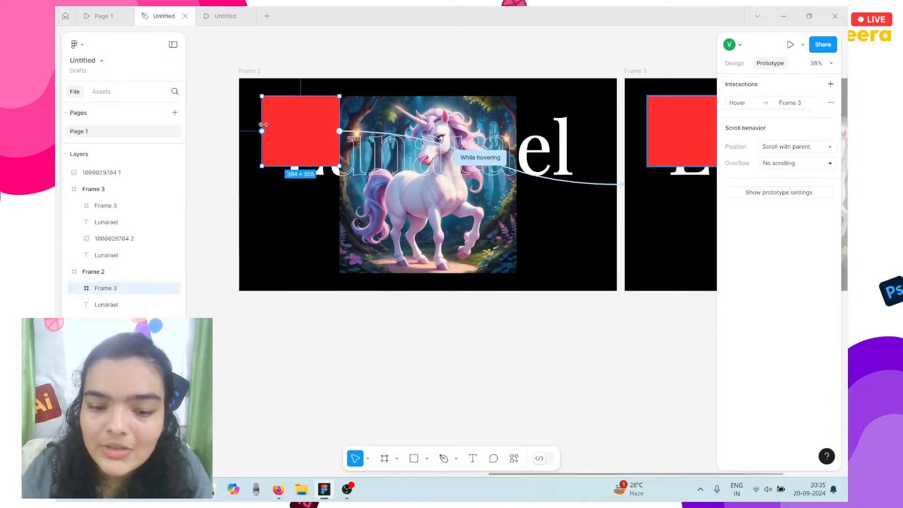
key(shift+e)
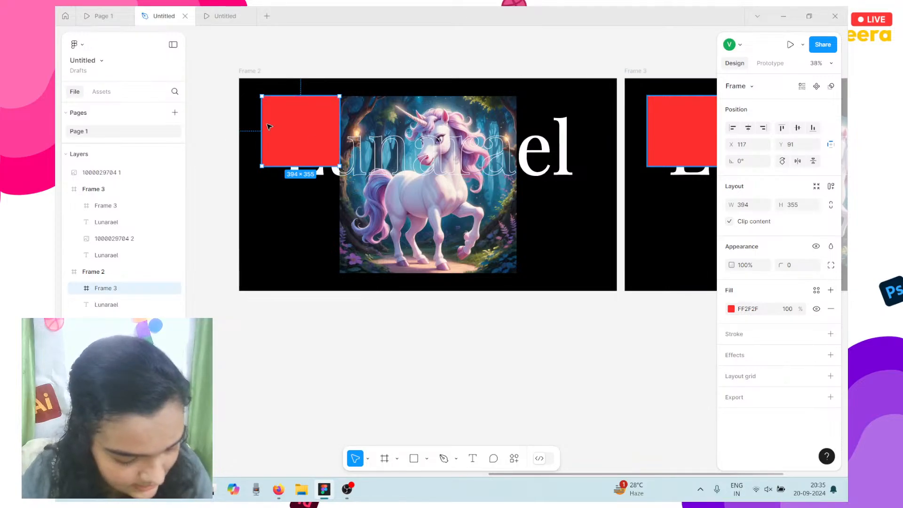
drag(308, 129, 298, 201)
key(ctrl+z)
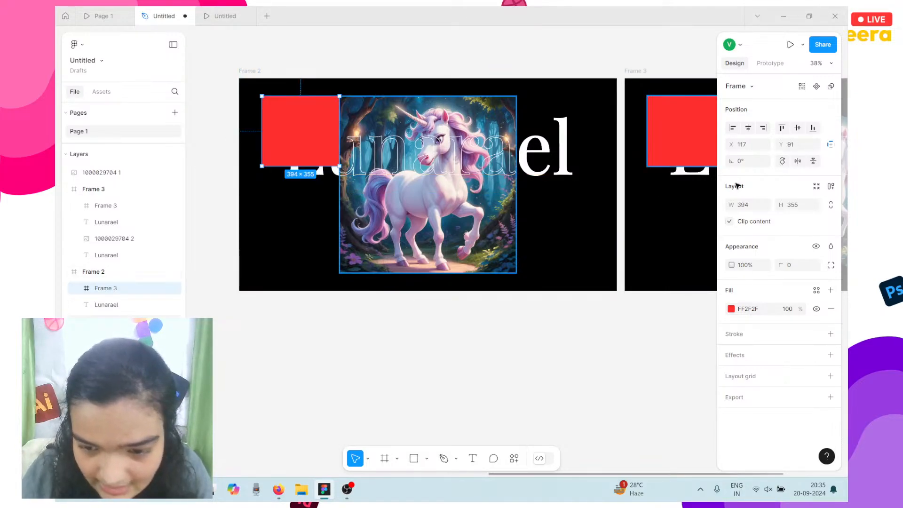
click(770, 63)
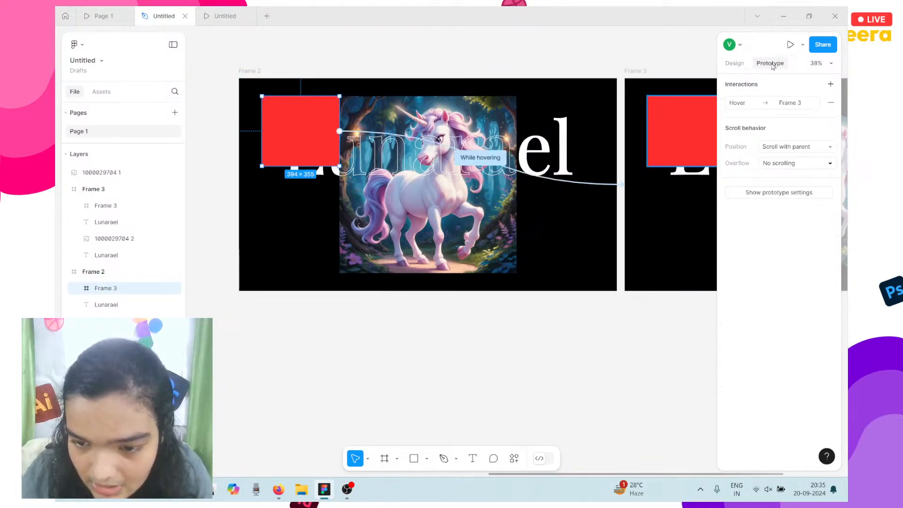
click(735, 63)
scroll(308, 102, left, 1)
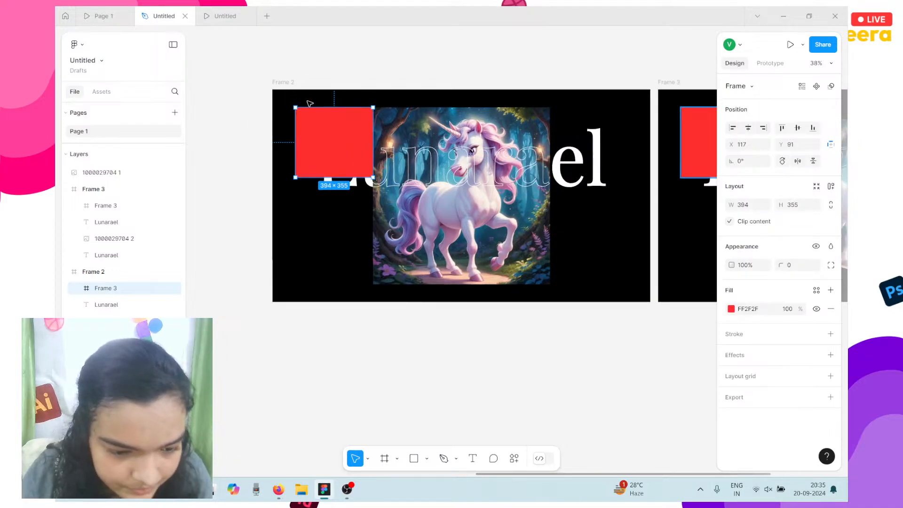
scroll(308, 157, up, 3)
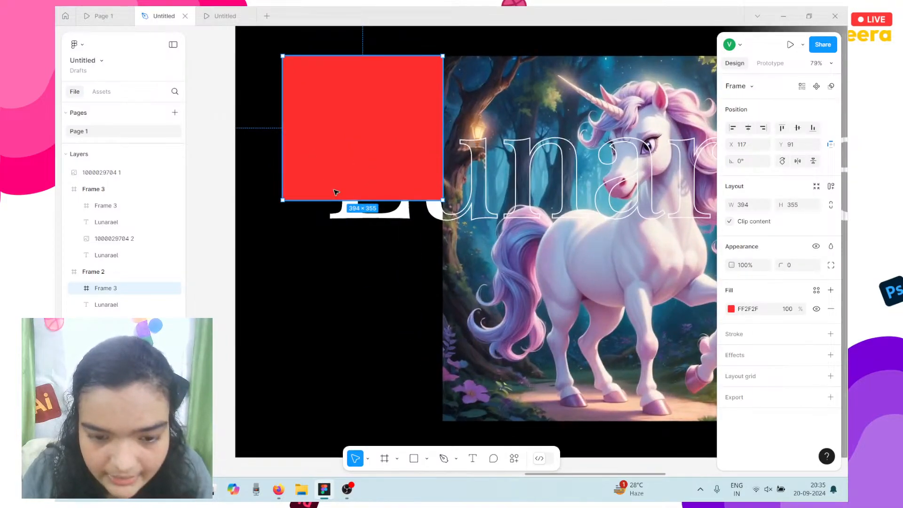
drag(369, 133, 372, 296)
key(ctrl+z)
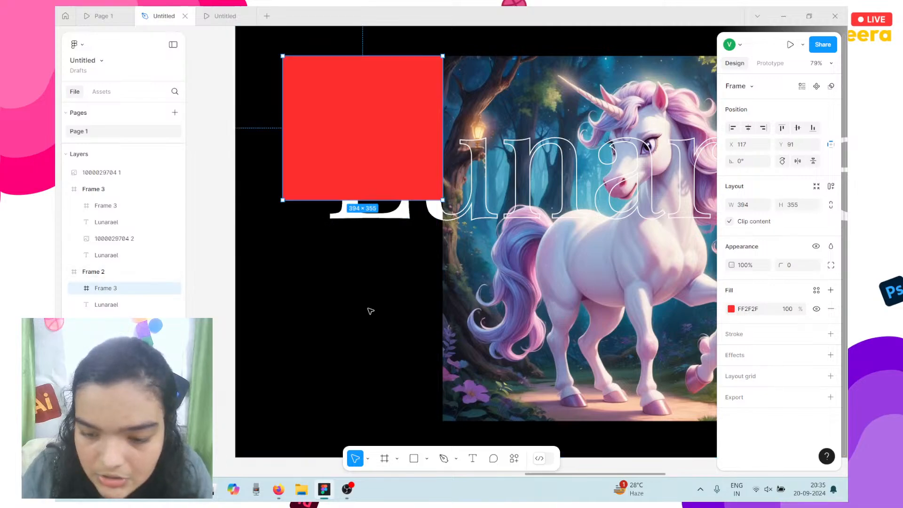
key(ctrl+d)
drag(363, 184, 363, 325)
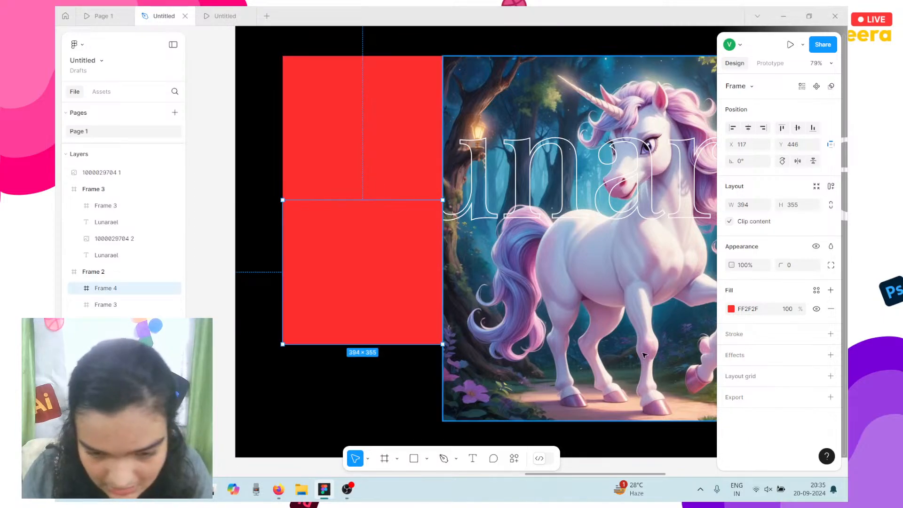
Fill the copied square blue and clear the red fill from both red squares.
click(732, 309)
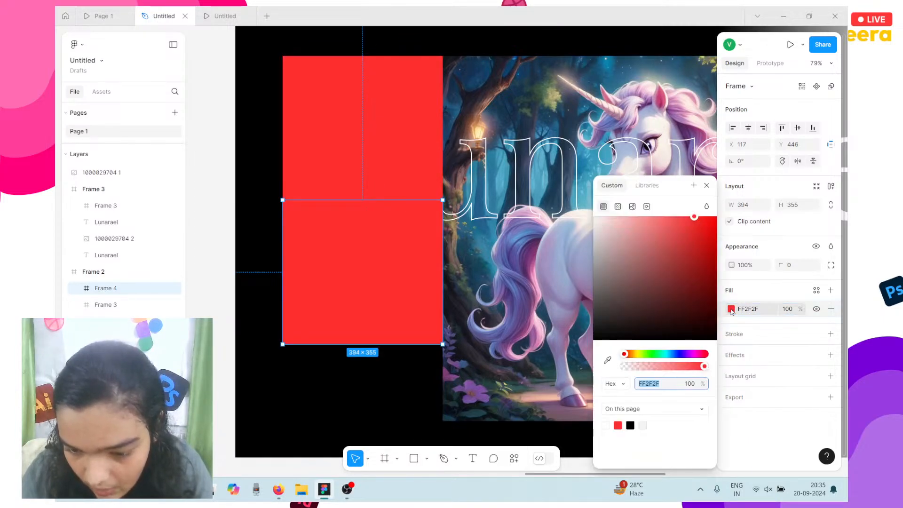
click(677, 354)
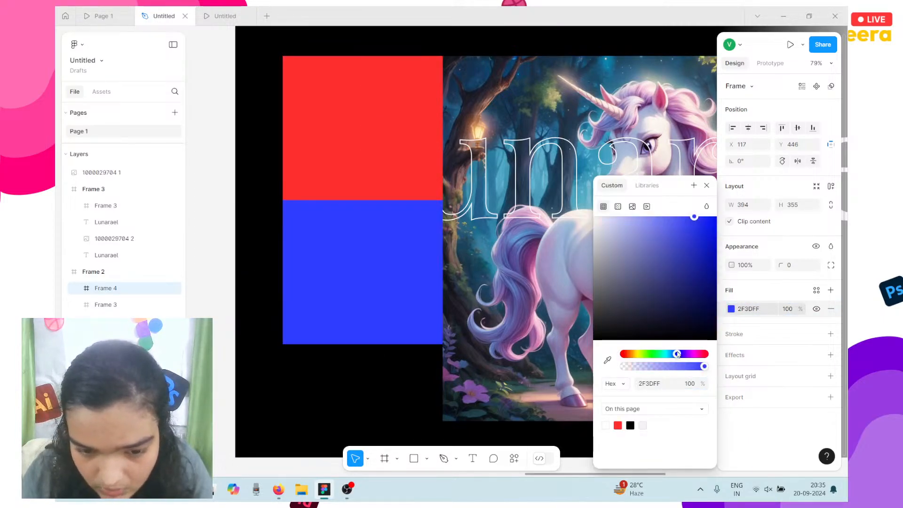
click(394, 158)
click(830, 309)
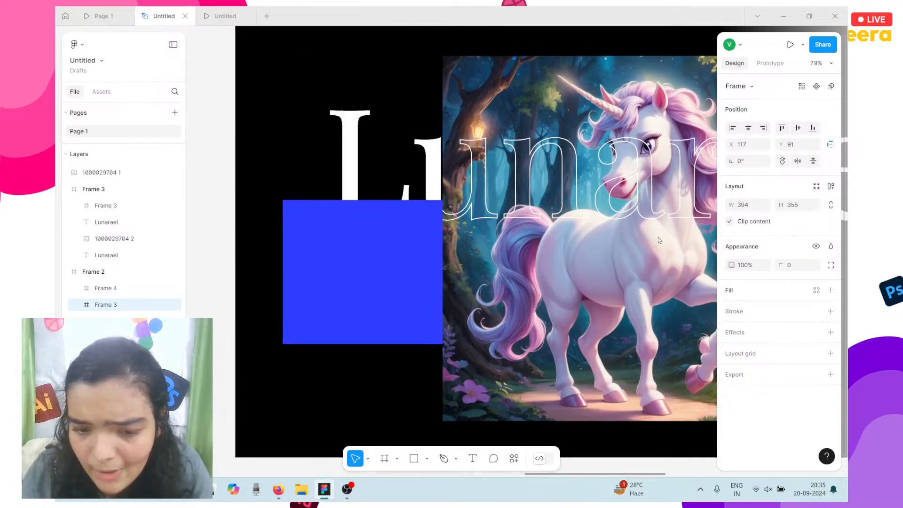
scroll(512, 156, down, 5)
click(588, 141)
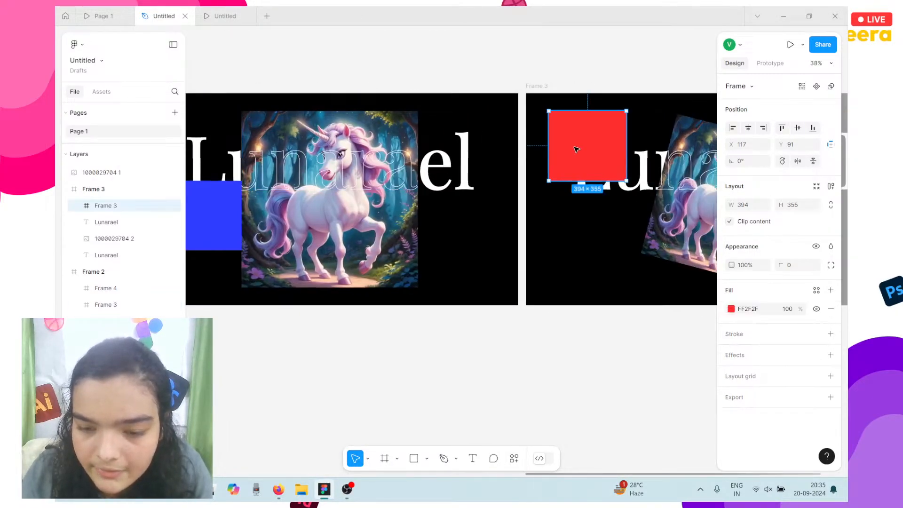
click(830, 309)
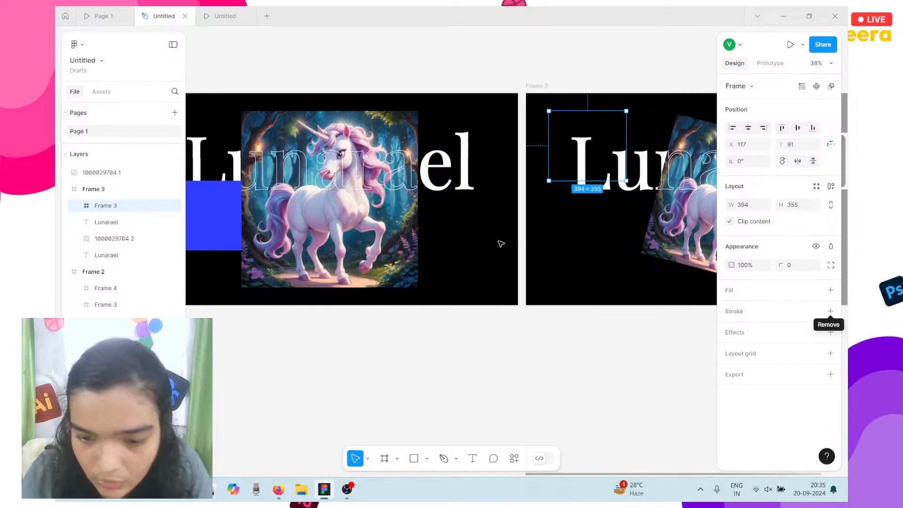
scroll(500, 241, left, 5)
Shorten the blue square to 394×322, resize the other small frame, and reposition the blue square.
click(409, 230)
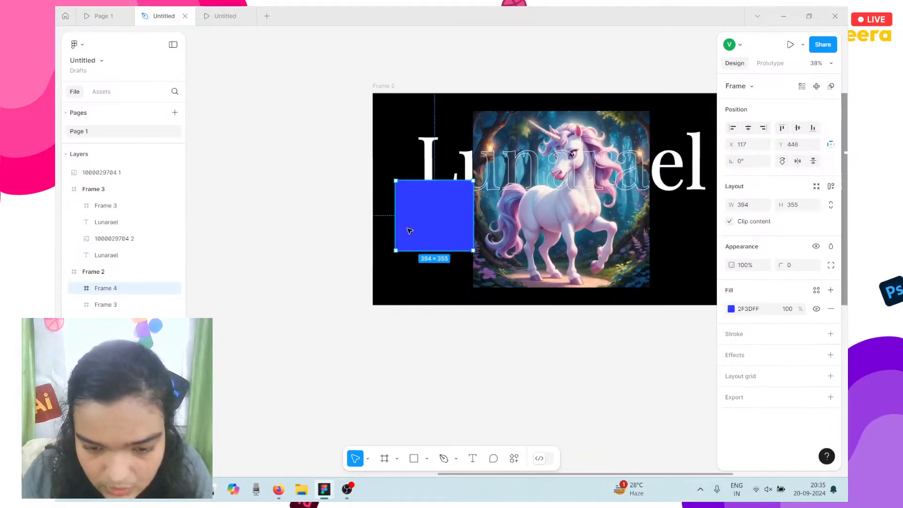
scroll(410, 231, up, 5)
drag(436, 275, 438, 262)
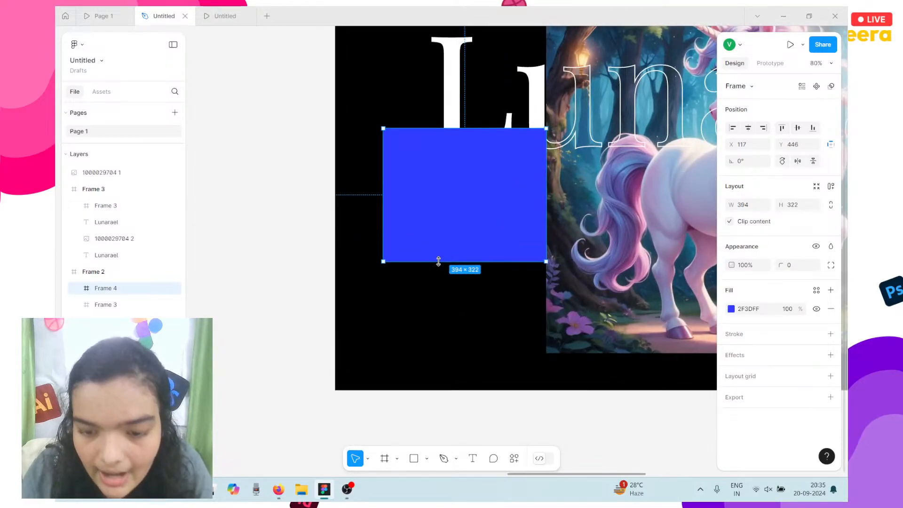
scroll(438, 262, down, 5)
scroll(468, 261, right, 6)
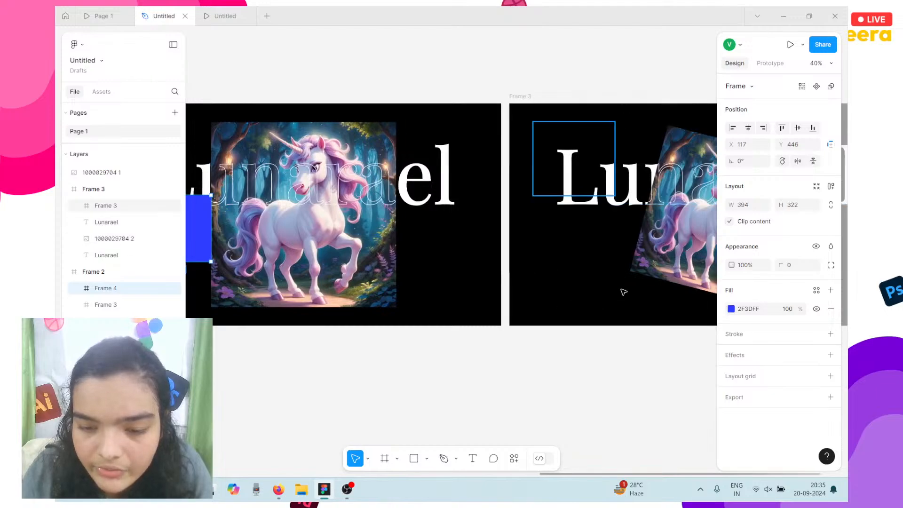
scroll(522, 320, left, 5)
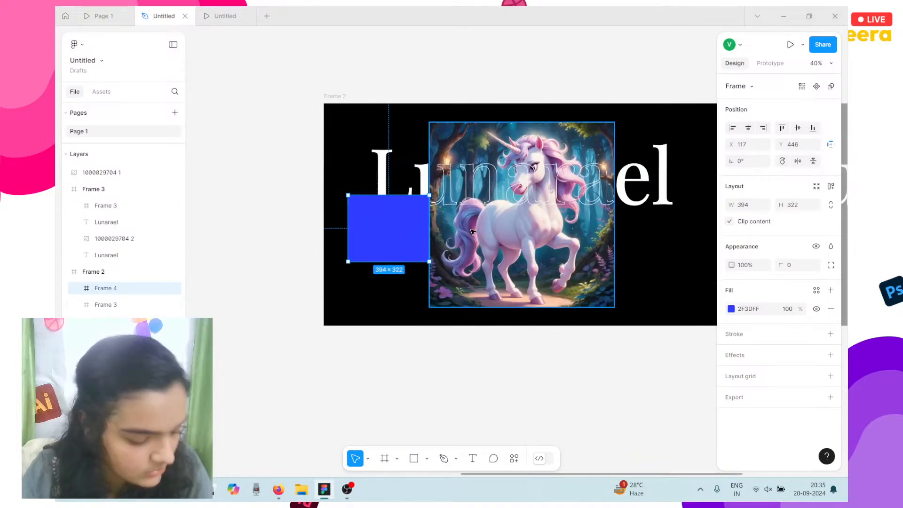
scroll(440, 188, up, 6)
click(358, 148)
scroll(399, 214, left, 3)
drag(399, 204, 406, 175)
click(439, 213)
drag(436, 232, 438, 371)
scroll(438, 203, down, 3)
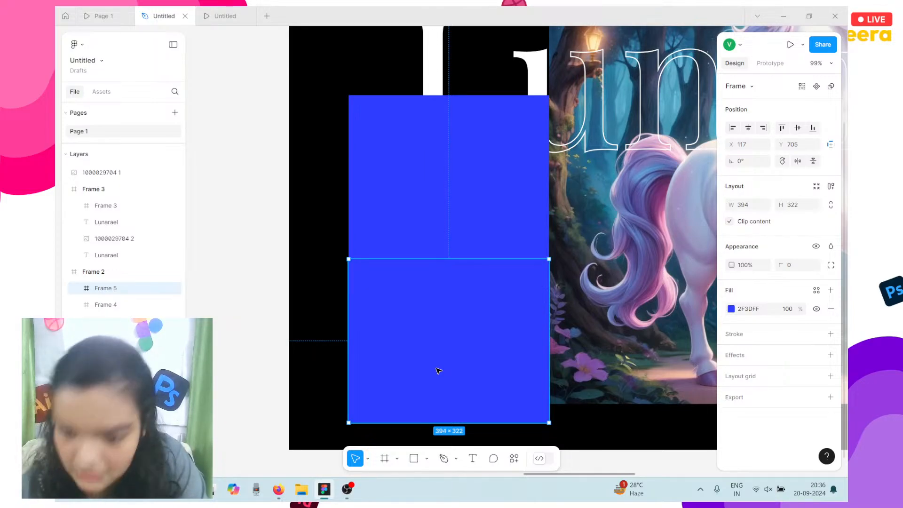
Shorten the upper block, snap the lower block beneath it, and fill the upper block lavender 9FA5FF.
click(422, 195)
click(439, 268)
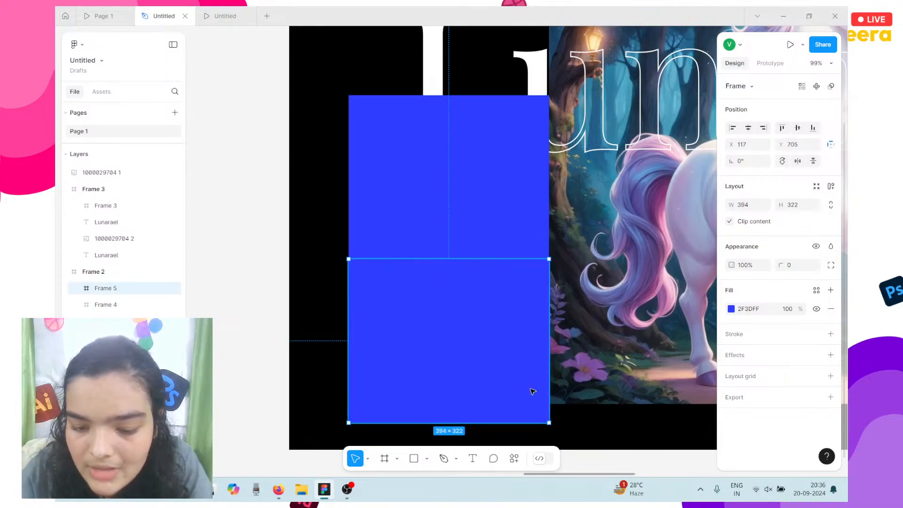
click(460, 254)
drag(458, 258, 458, 239)
drag(444, 290, 444, 276)
scroll(444, 276, down, 1)
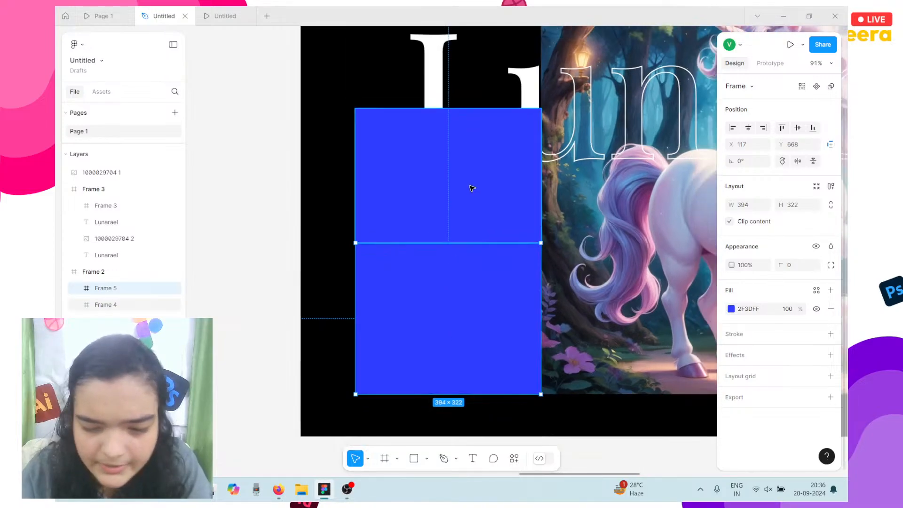
click(471, 188)
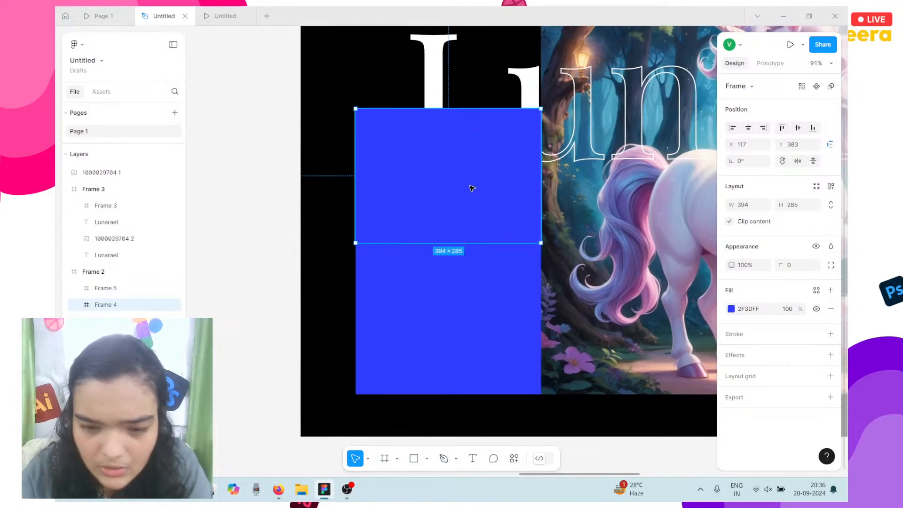
click(731, 309)
drag(682, 265, 640, 215)
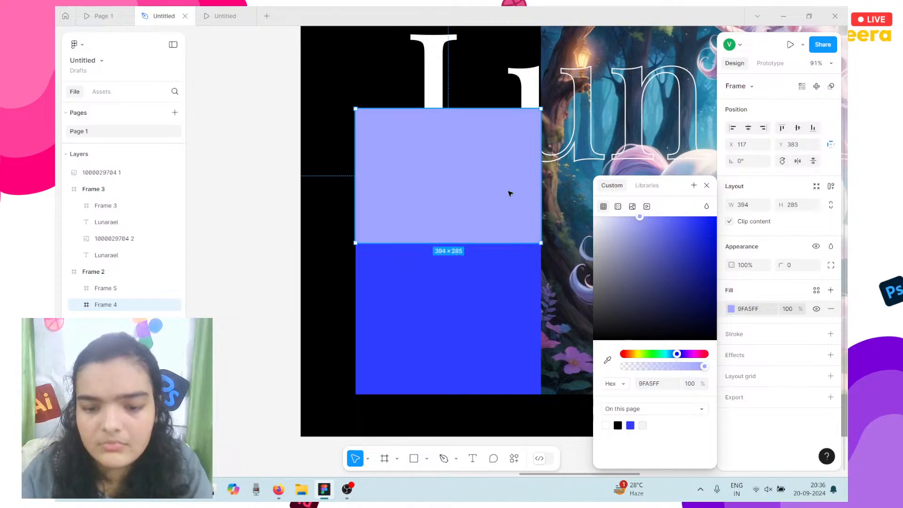
scroll(510, 193, down, 3)
Alt-drag a copy of the lower blue block into a wide band over the unicorn.
click(328, 234)
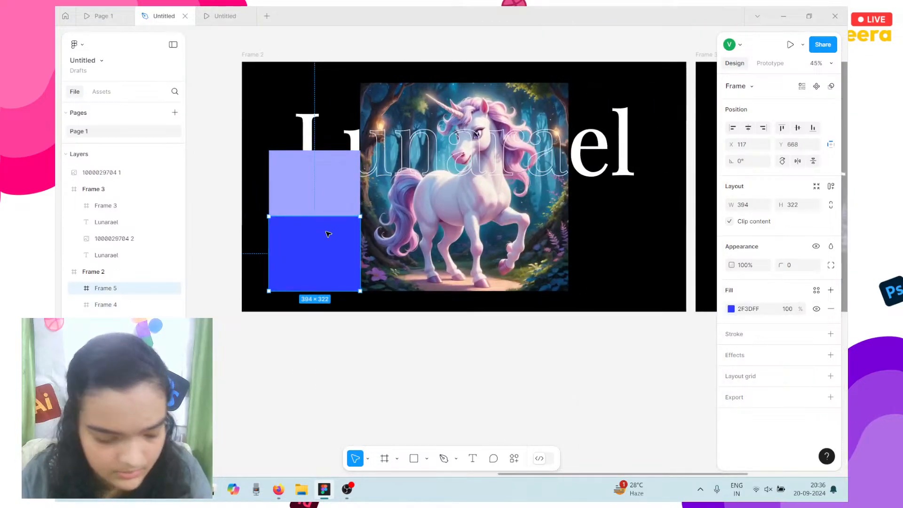
drag(328, 234, 508, 93)
drag(507, 103, 503, 105)
Copy the left column of blocks to the slide's right side and fill the top-right frame white.
click(316, 214)
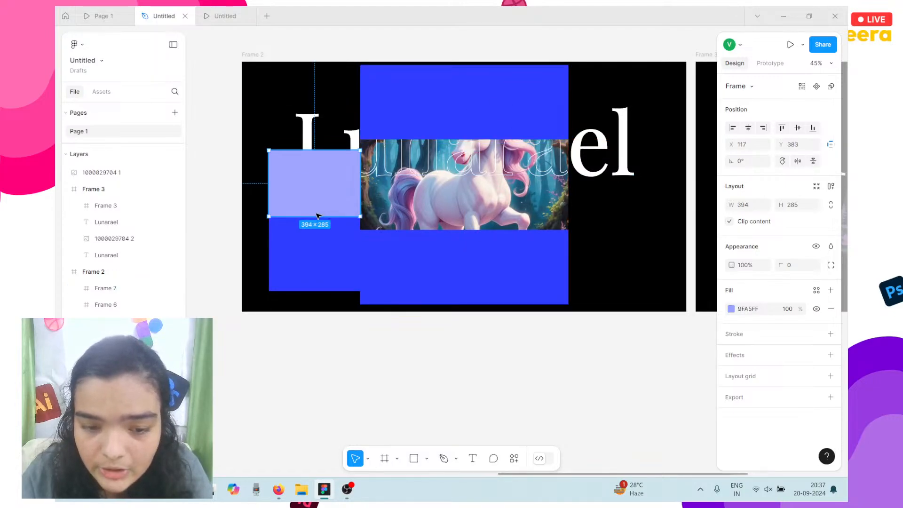
shift+click(322, 100)
shift+click(311, 265)
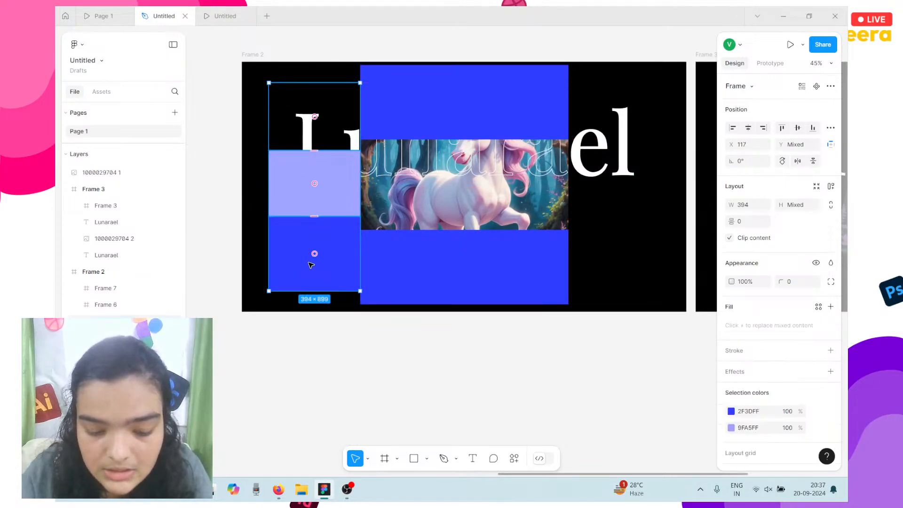
drag(310, 265, 604, 221)
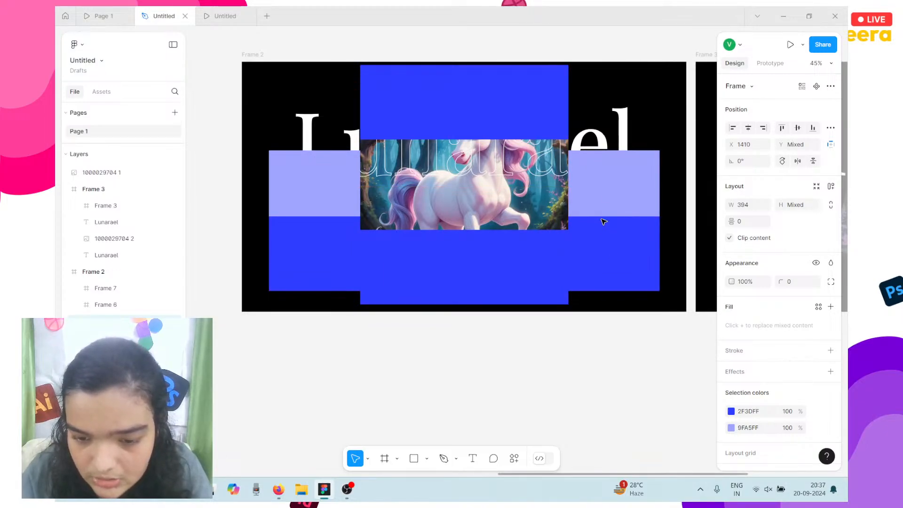
click(606, 145)
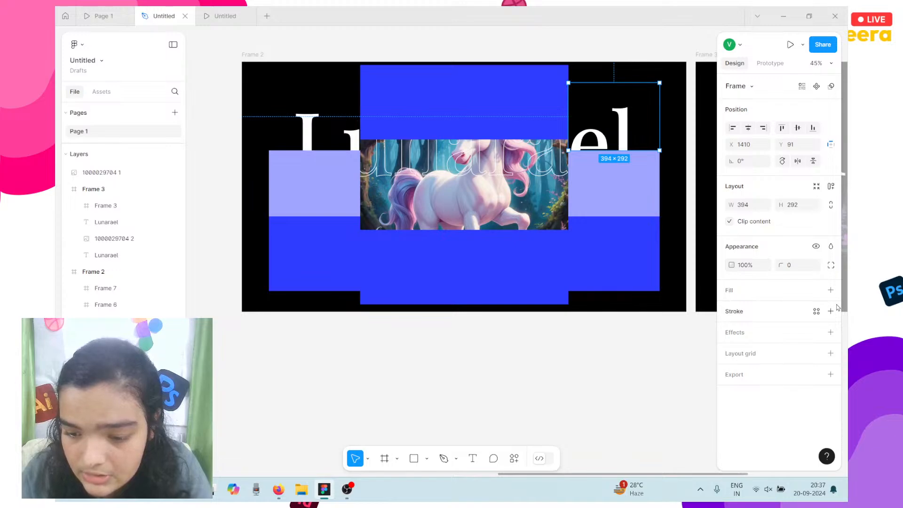
click(830, 290)
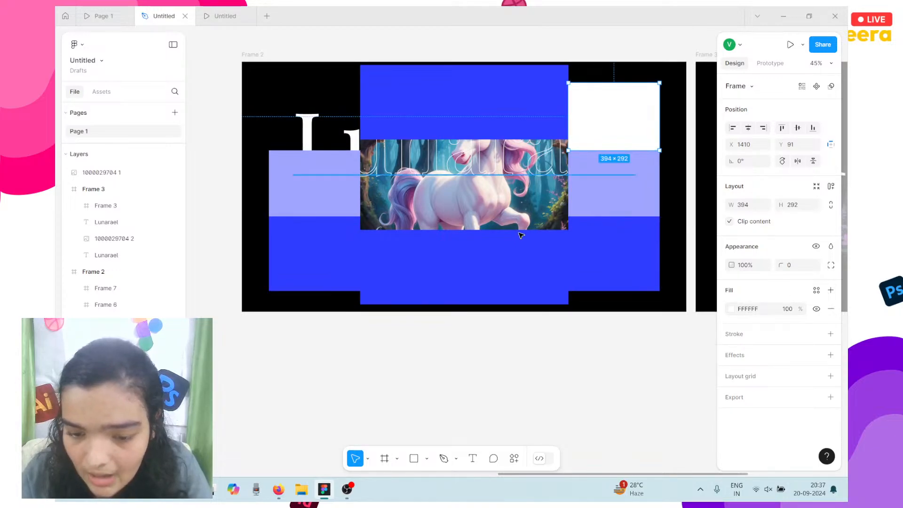
Turn the band below the unicorn magenta pink.
click(522, 233)
click(731, 309)
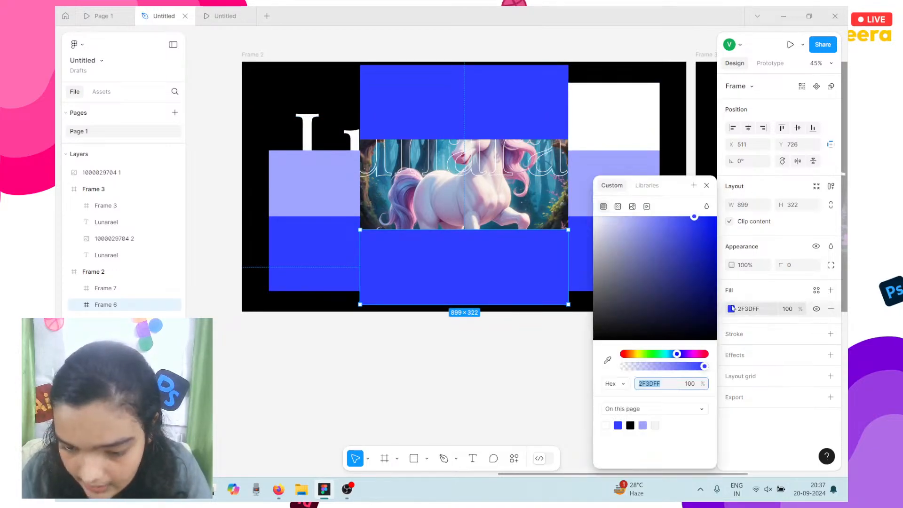
drag(676, 354, 695, 353)
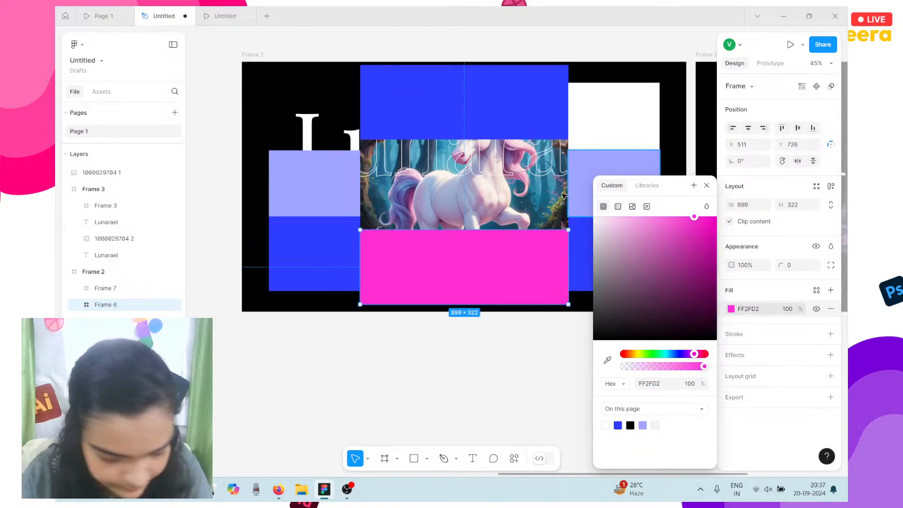
click(608, 195)
drag(486, 77, 734, 307)
key(ctrl+z)
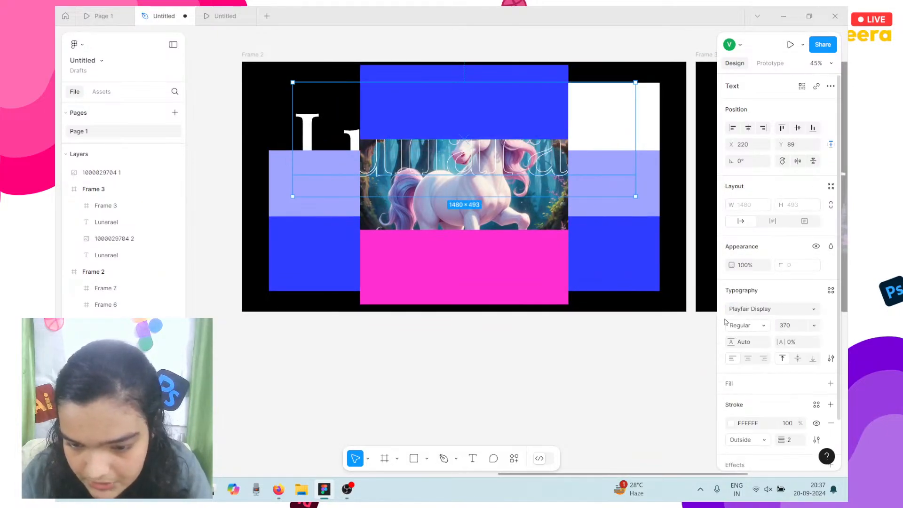
Make the band above the unicorn teal 2FFFD9 and fill the top-left frame white.
click(542, 78)
click(730, 308)
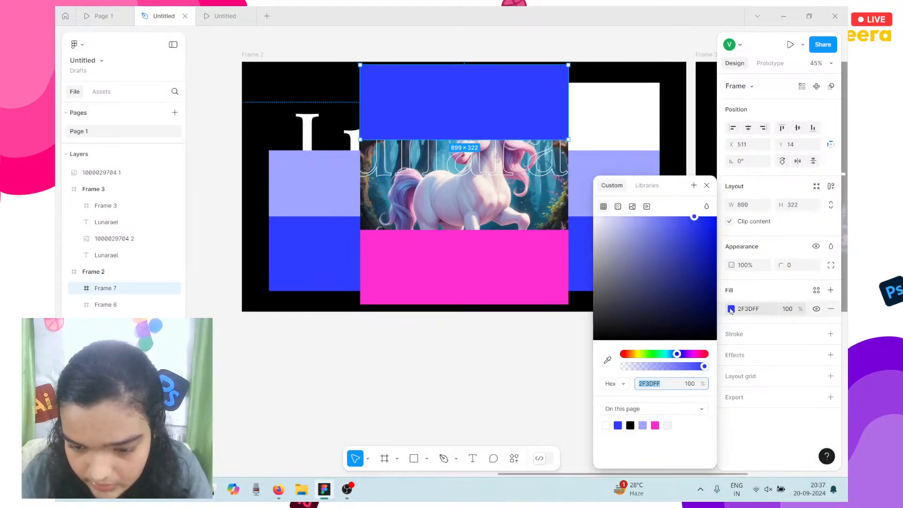
click(663, 360)
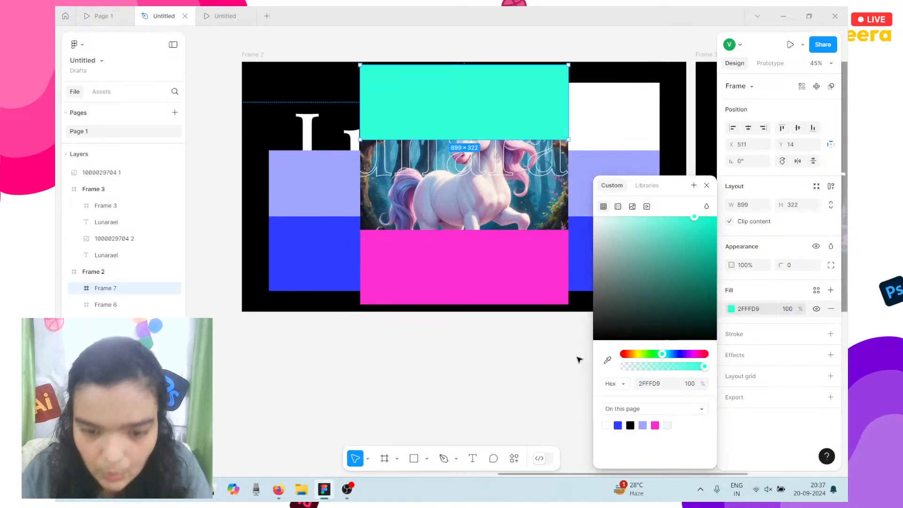
click(507, 344)
scroll(476, 339, right, 3)
scroll(476, 339, left, 4)
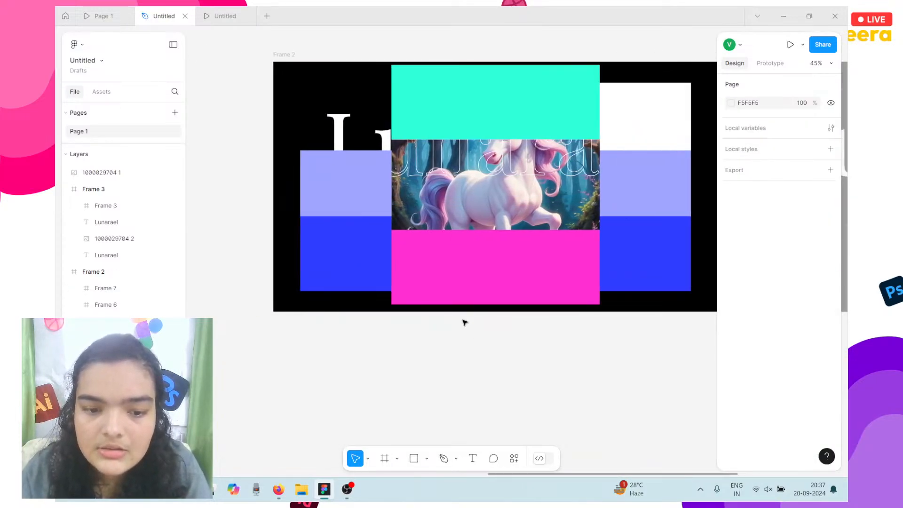
click(346, 105)
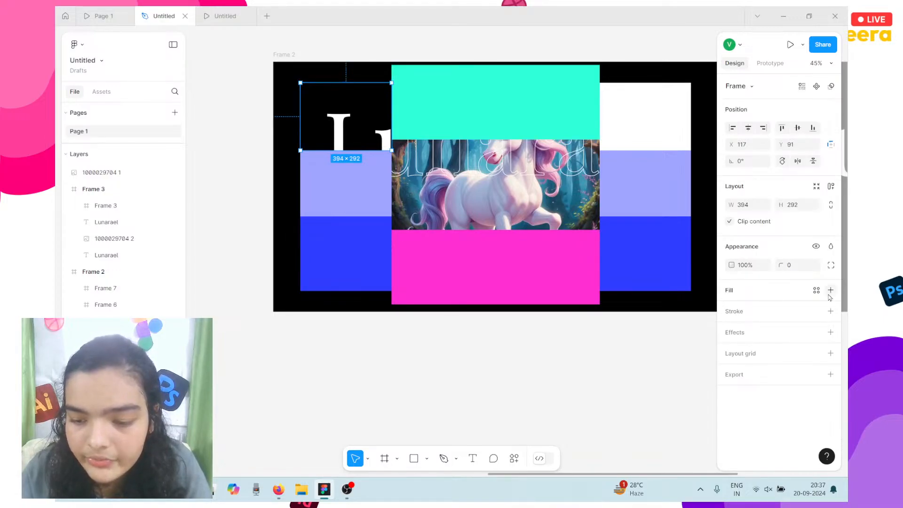
click(830, 291)
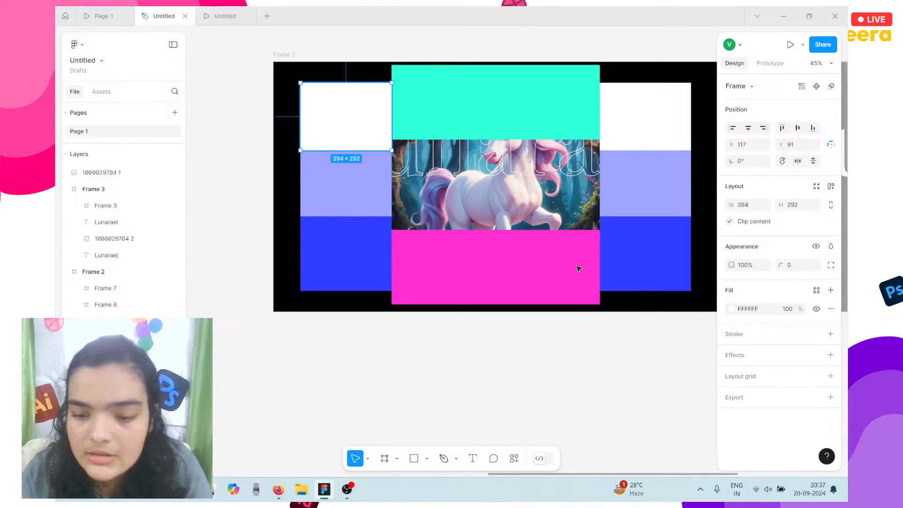
scroll(508, 301, down, 5)
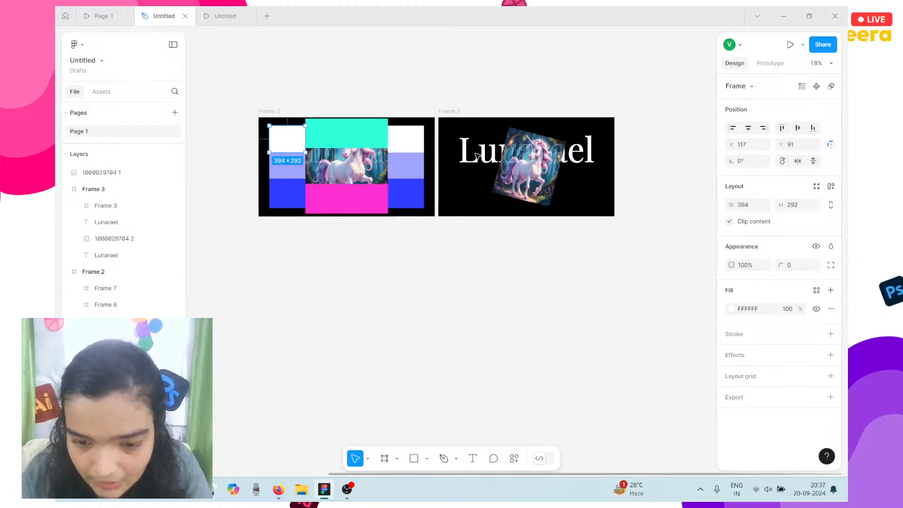
Delete Frame 3, the second slide with the tilted unicorn.
scroll(478, 155, left, 1)
click(495, 111)
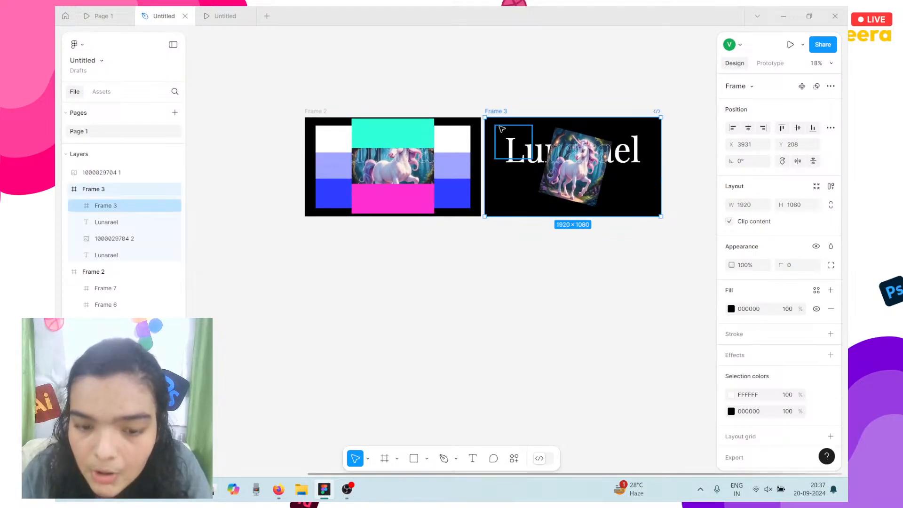
key(Delete)
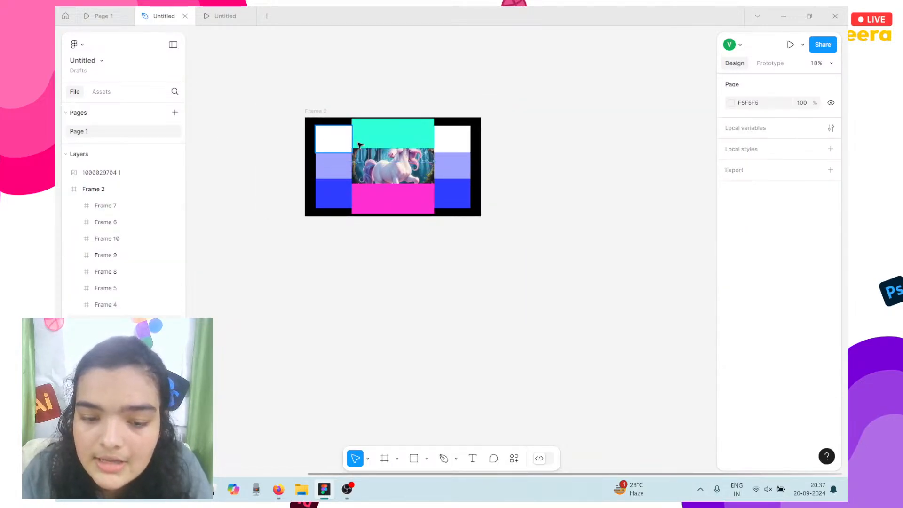
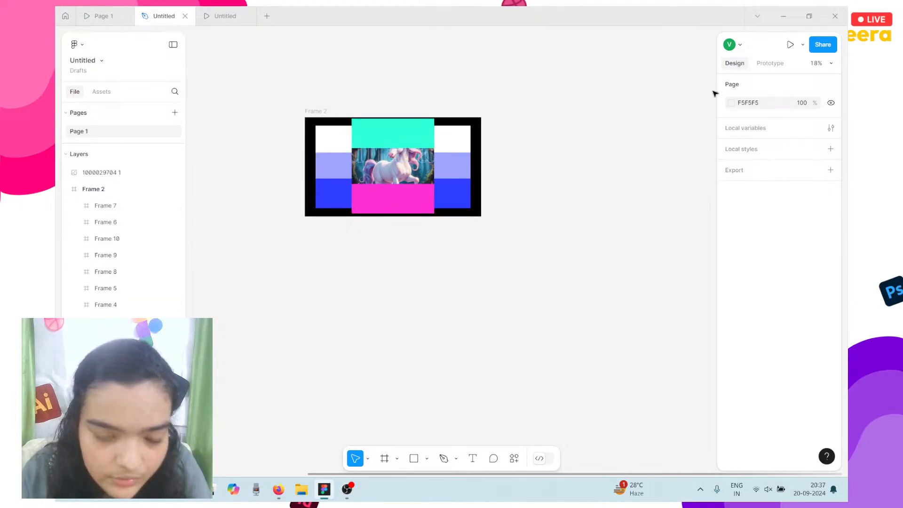
Duplicate Frame 2 and undo it, keeping a single colour-grid slide.
click(317, 111)
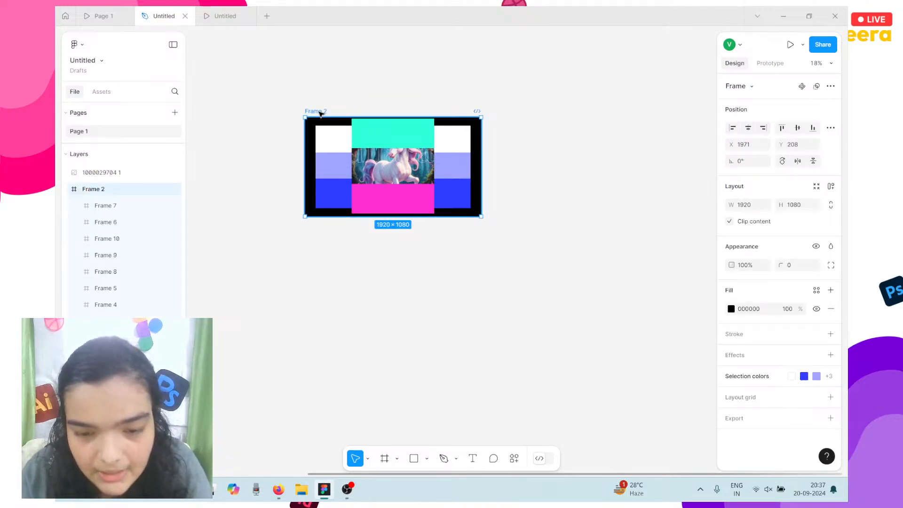
key(ctrl+d)
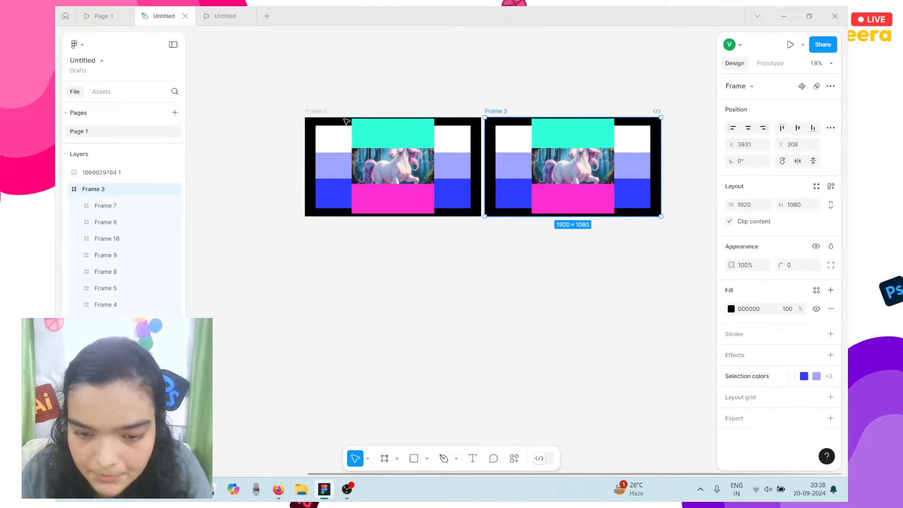
key(ctrl+z)
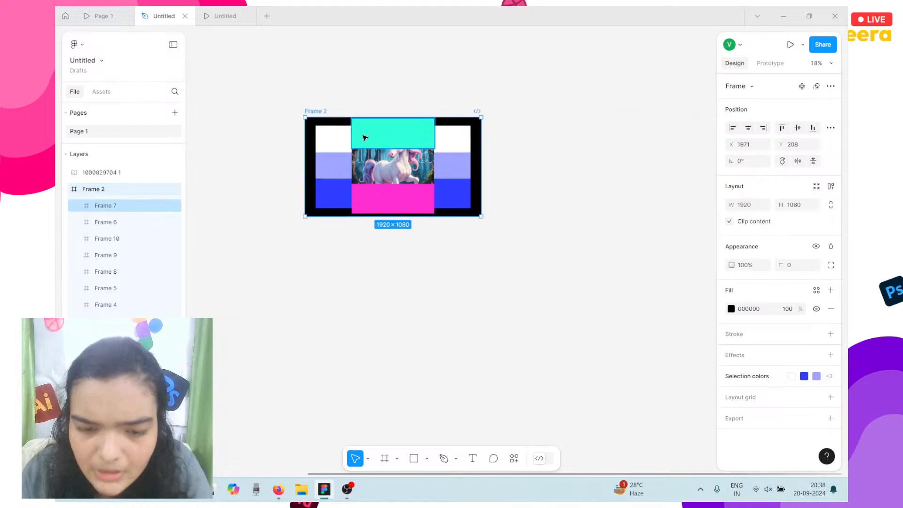
scroll(331, 165, up, 5)
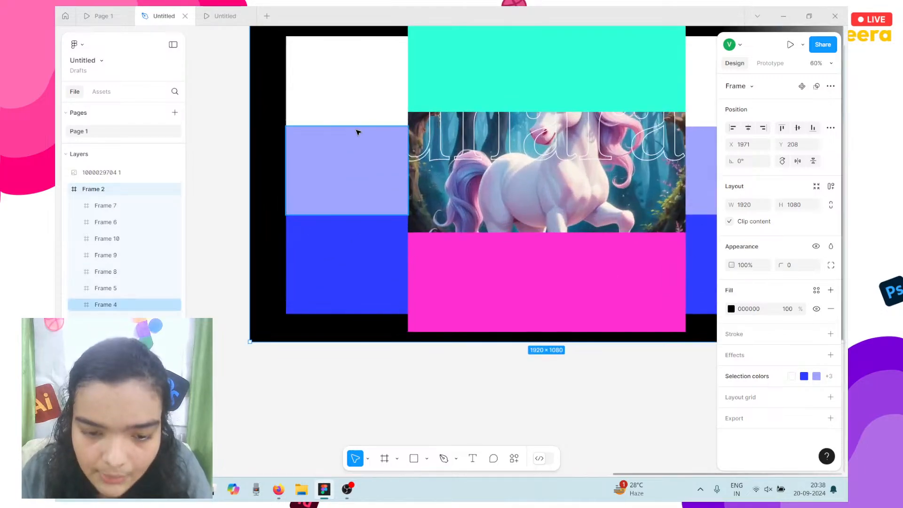
Select Frame 2's white top-left block and show the overall Prototype settings.
click(368, 106)
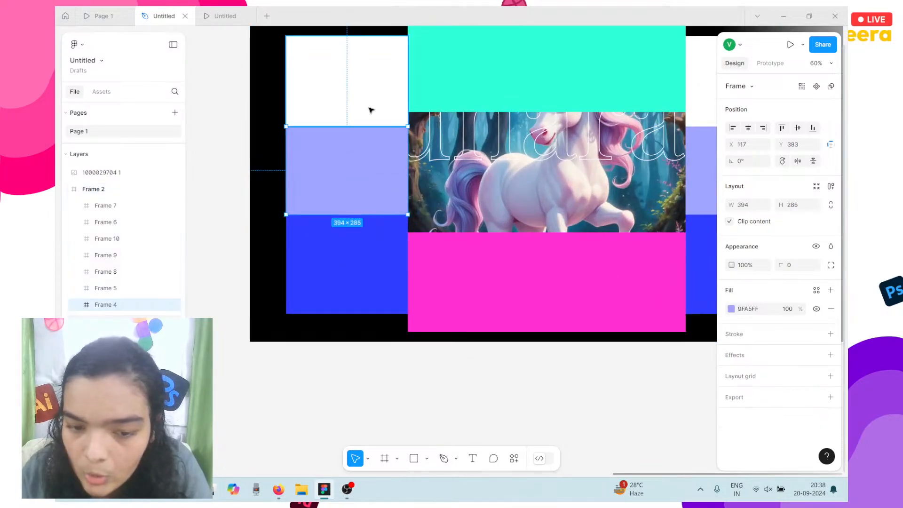
click(768, 65)
click(784, 170)
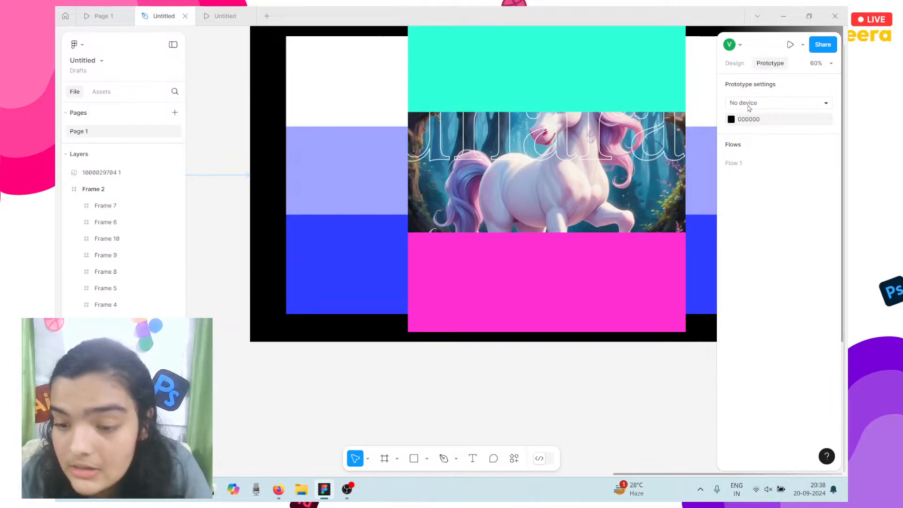
Preview the Page 1 and Untitled prototype tabs, then return to Frame 2's blocks.
click(101, 16)
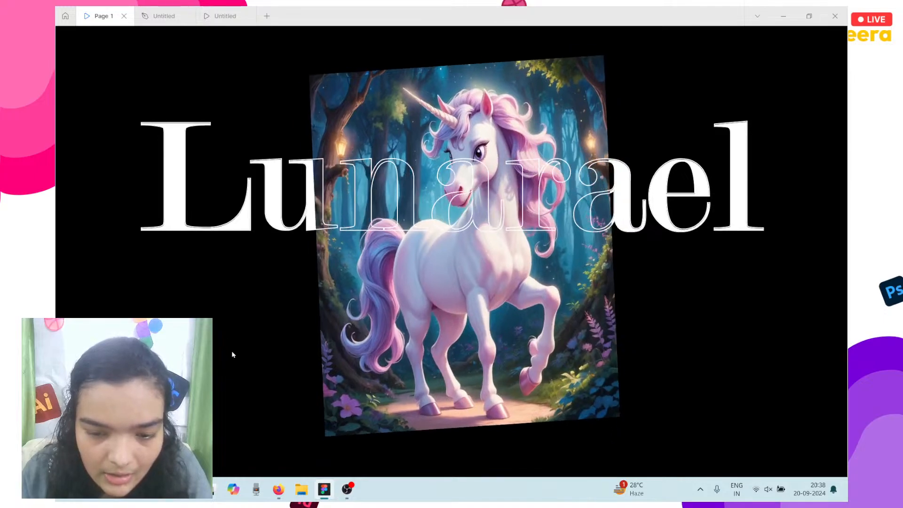
click(219, 10)
click(172, 11)
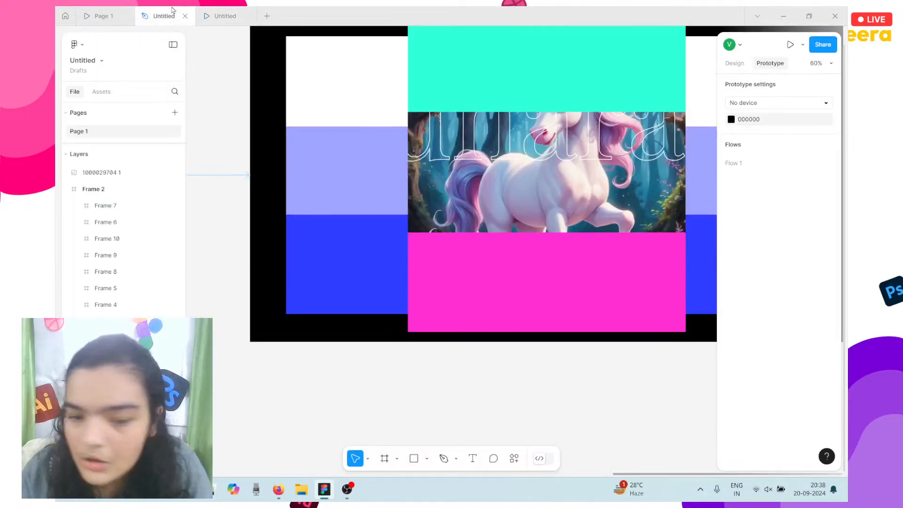
click(344, 165)
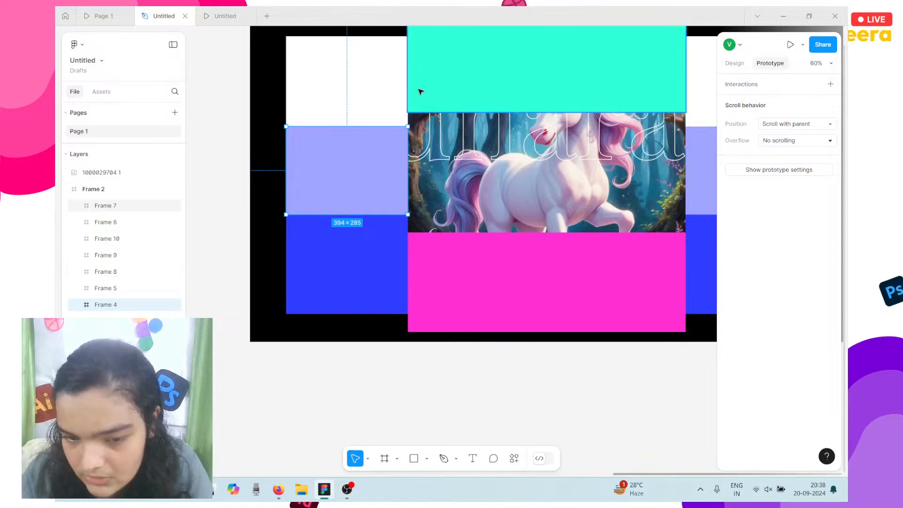
click(373, 84)
scroll(347, 264, down, 5)
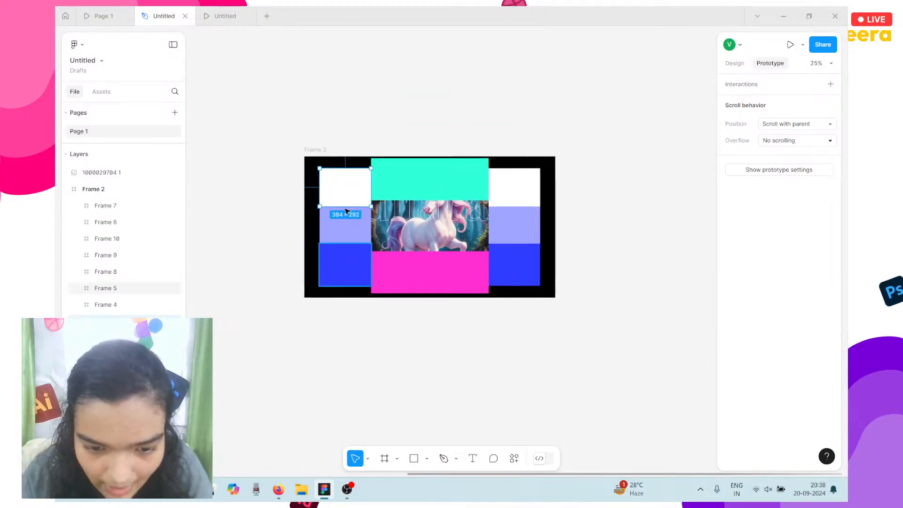
Duplicate Frame 2 repeatedly with Ctrl+D, producing Frames 3 through 10 in a row.
click(319, 151)
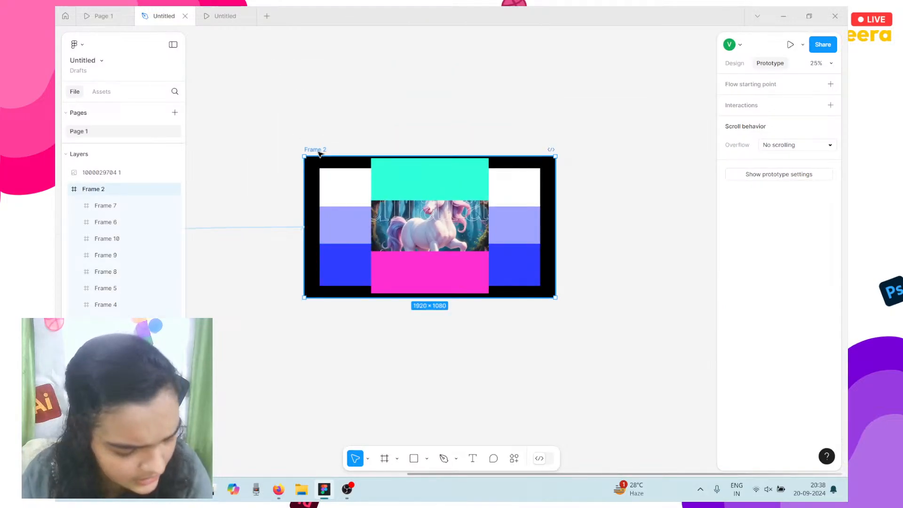
key(ctrl+d)
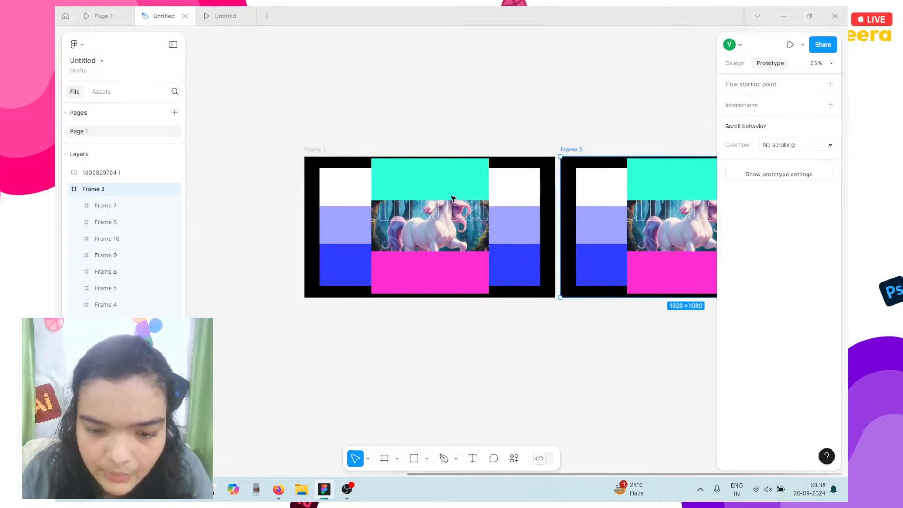
scroll(369, 218, down, 4)
key(ctrl+d)
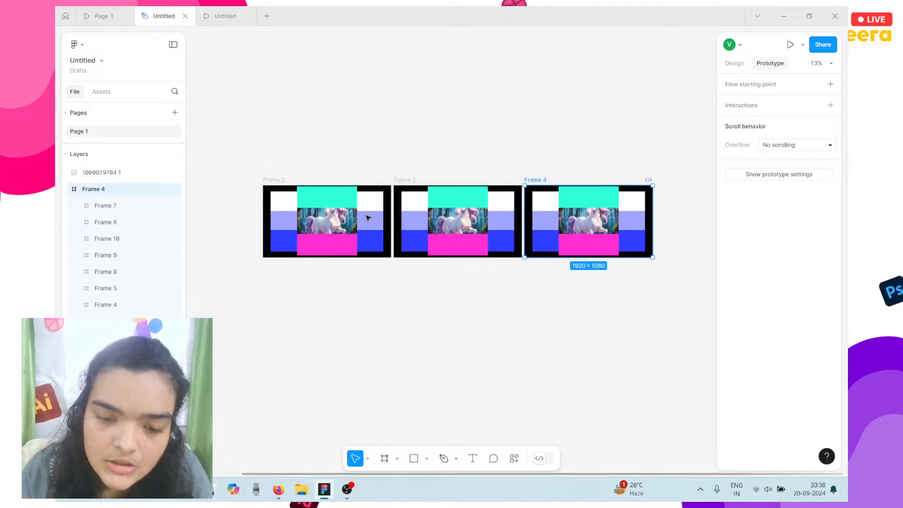
key(ctrl+d)
key(ctrl+d)
scroll(369, 218, down, 3)
key(ctrl+d)
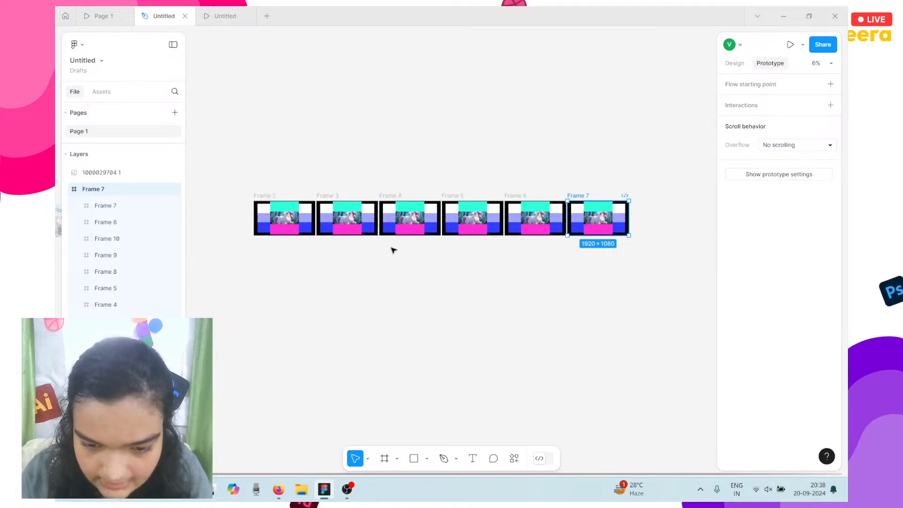
key(ctrl+d)
key(ctrl+d)
key(ctrl+d)
scroll(578, 233, left, 5)
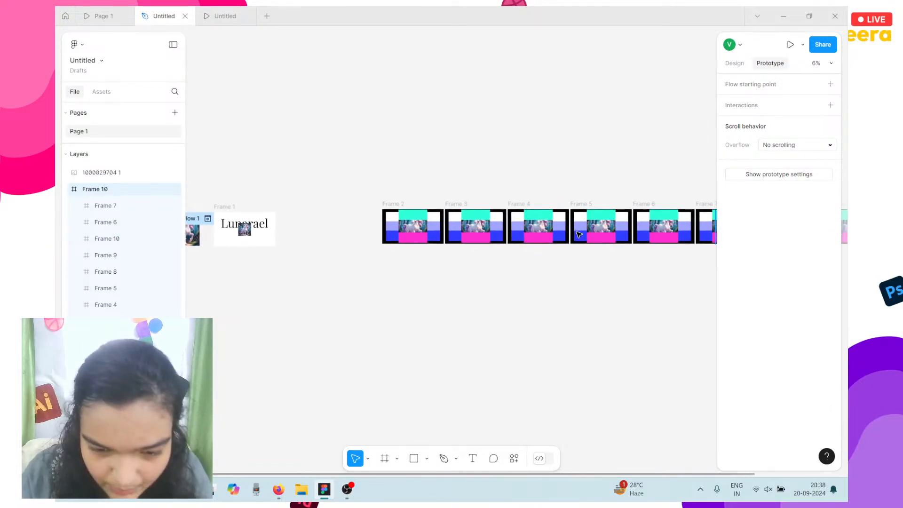
scroll(450, 198, up, 5)
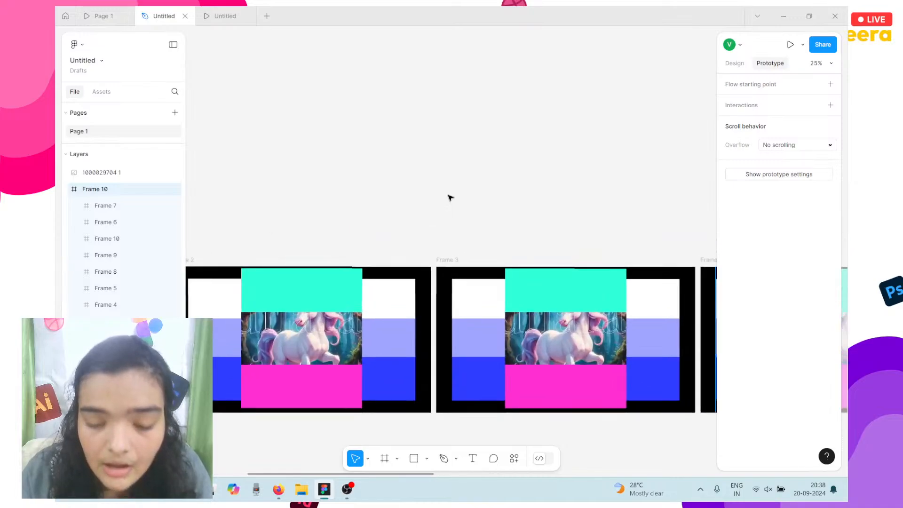
scroll(451, 196, down, 3)
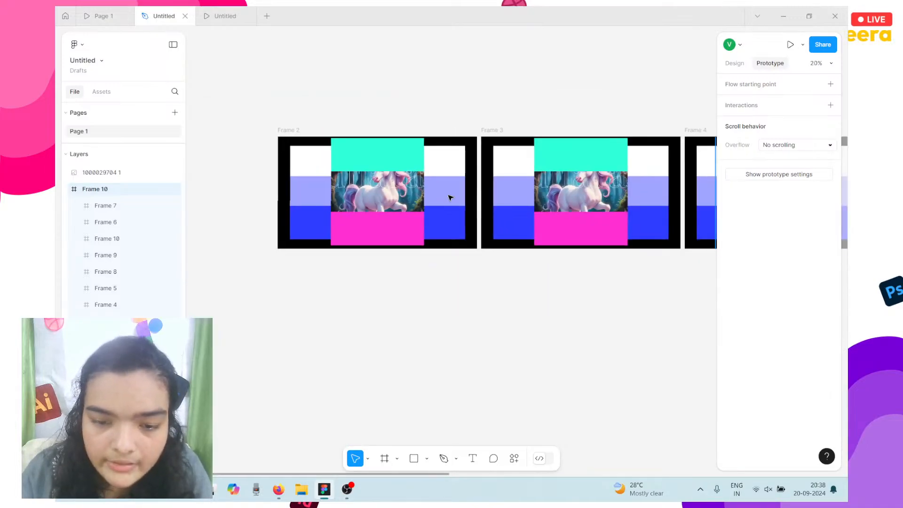
Link Frame 2's white block to Frame 3 with a While hovering Smart animate trigger.
click(318, 163)
drag(331, 161, 479, 191)
click(481, 242)
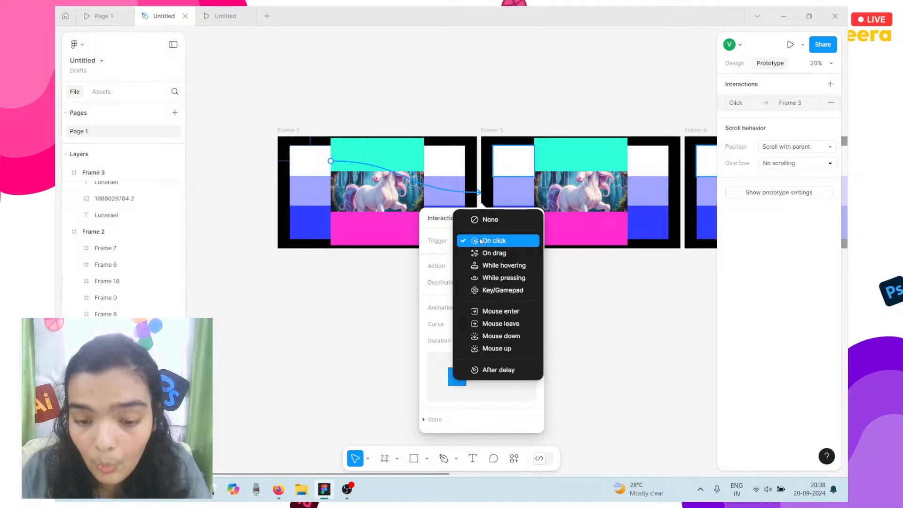
click(498, 266)
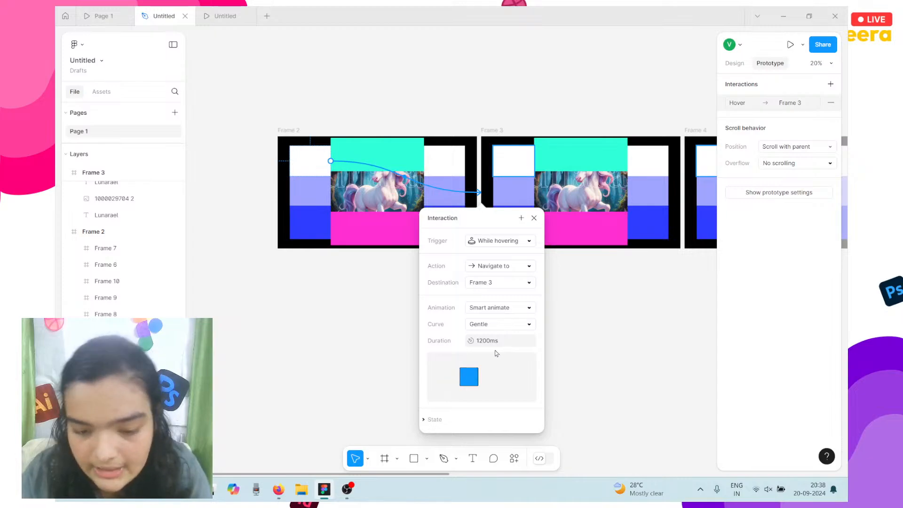
Inspect Frame 3's white top-left and cyan blocks.
scroll(378, 151, right, 3)
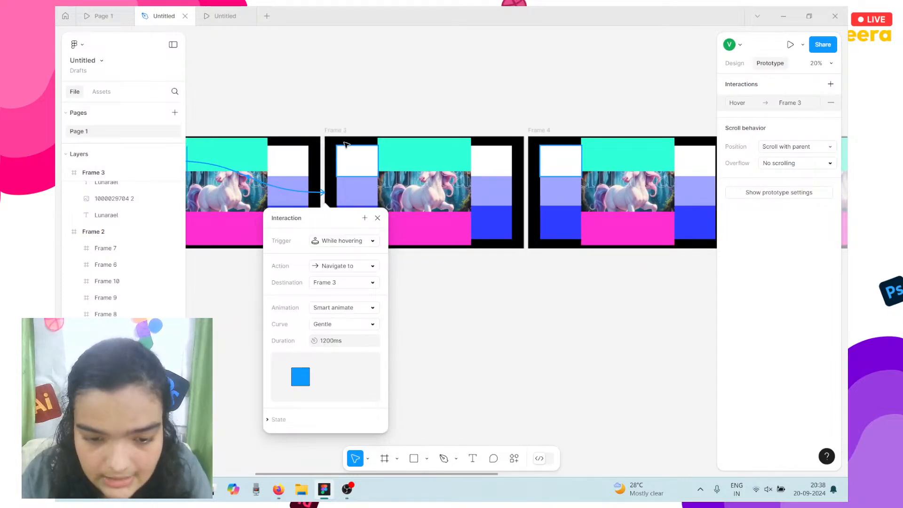
click(349, 152)
click(388, 168)
click(373, 163)
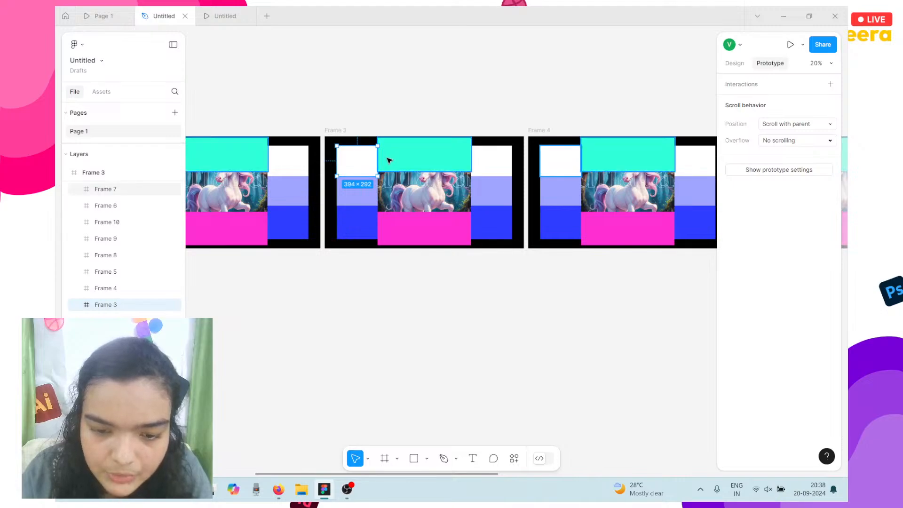
scroll(513, 160, down, 2)
scroll(512, 160, down, 4)
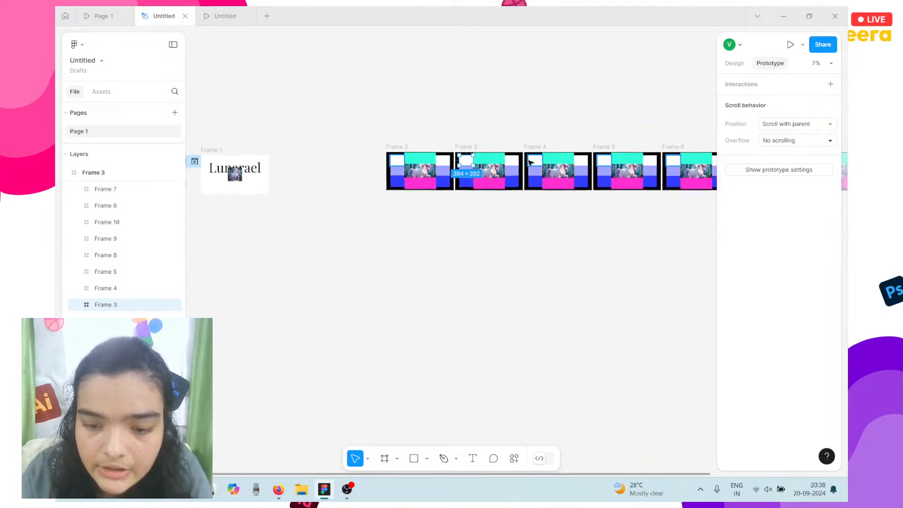
Link the white blocks of Frames 4 and 5 to Frame 3 with While hovering triggers.
click(530, 161)
drag(529, 161, 489, 171)
scroll(493, 222, right, 3)
click(493, 222)
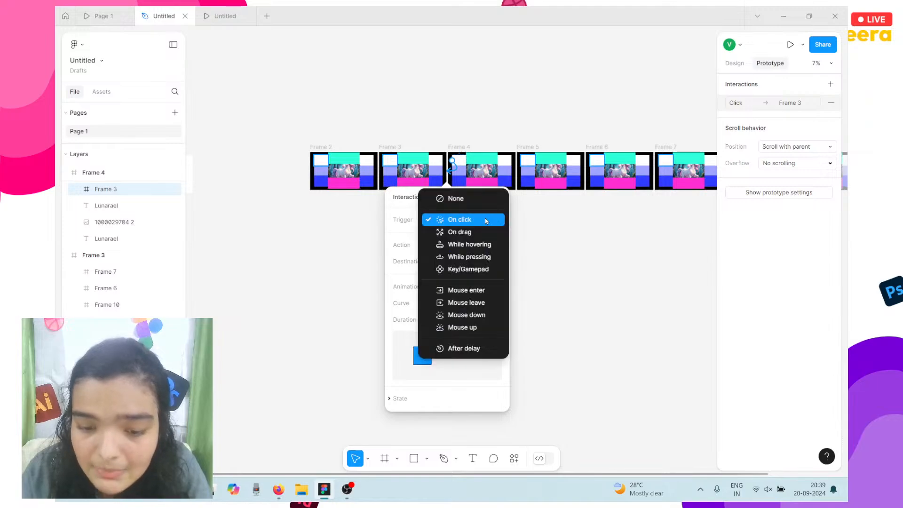
click(478, 244)
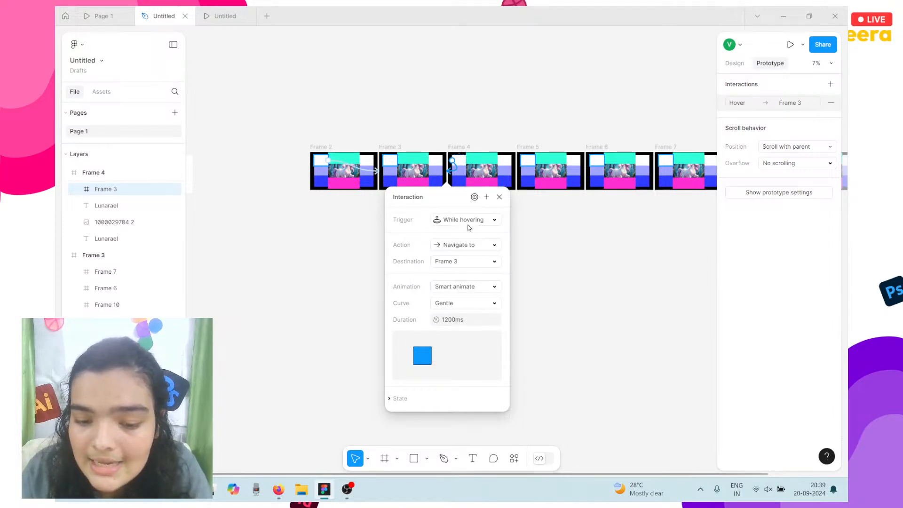
click(530, 158)
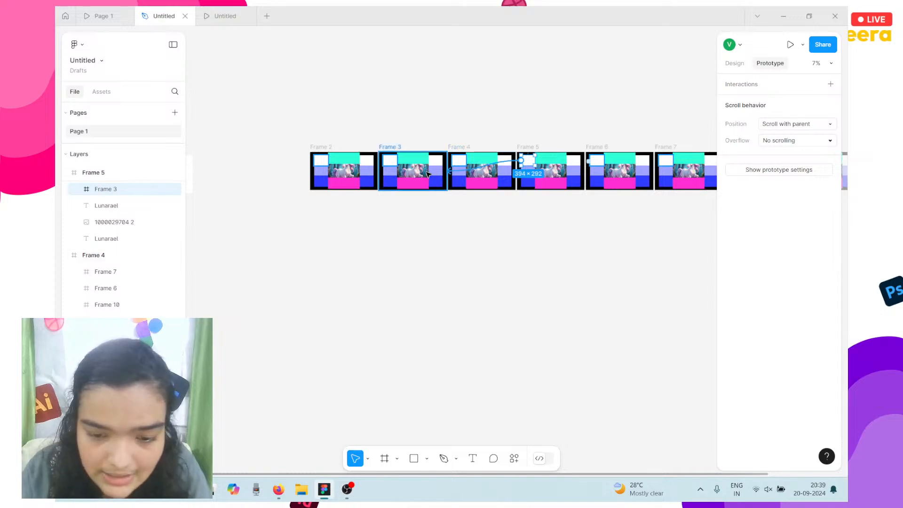
drag(522, 161, 414, 169)
click(463, 219)
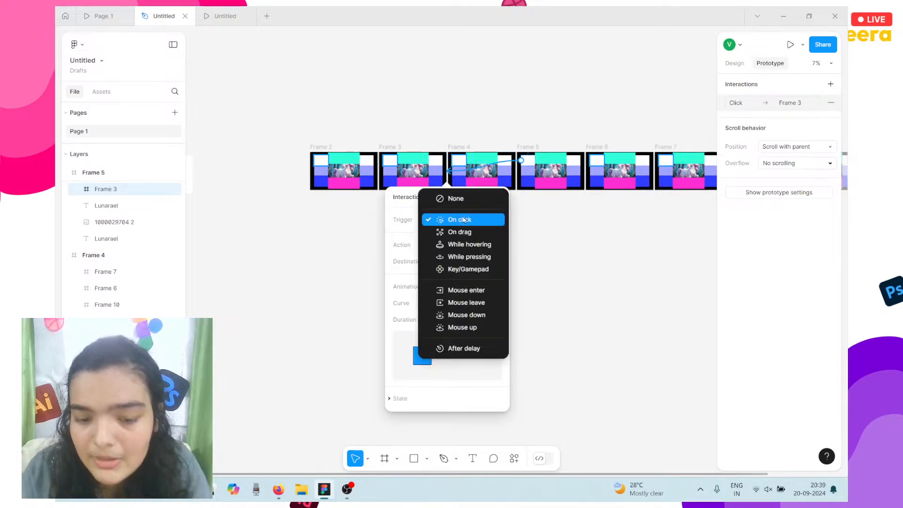
click(469, 244)
click(465, 162)
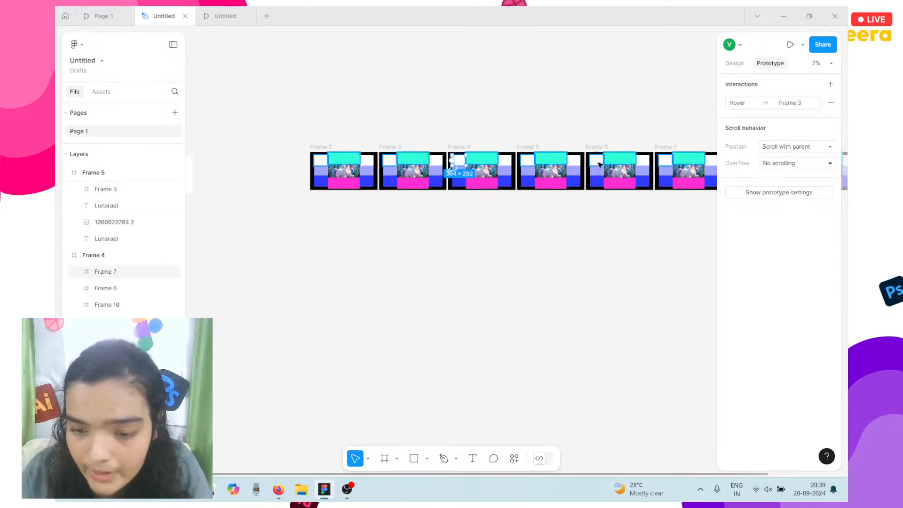
Link Frame 6's white corner box to Frame 3 on click.
click(601, 162)
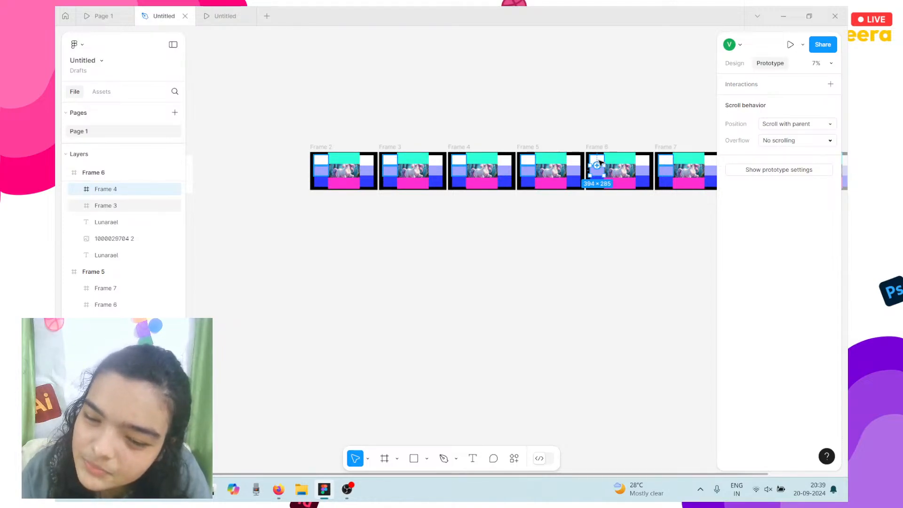
drag(596, 165, 409, 174)
scroll(636, 201, right, 5)
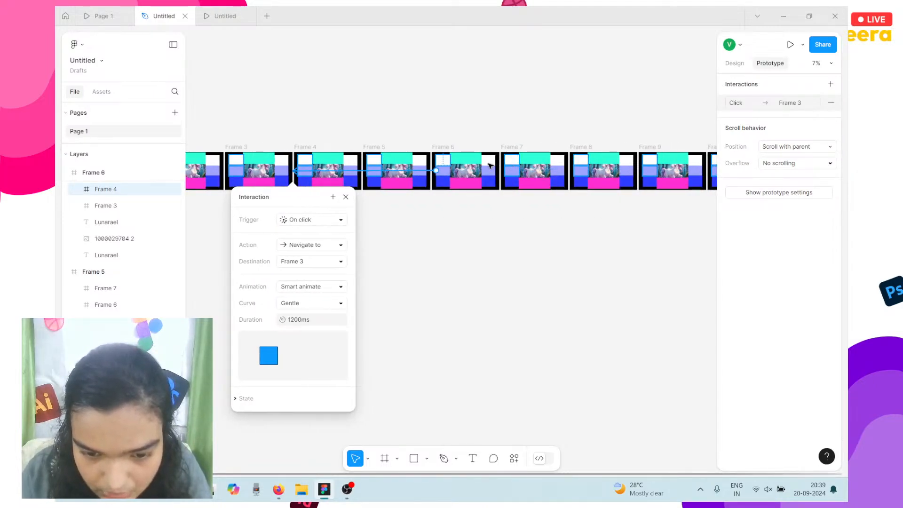
click(442, 165)
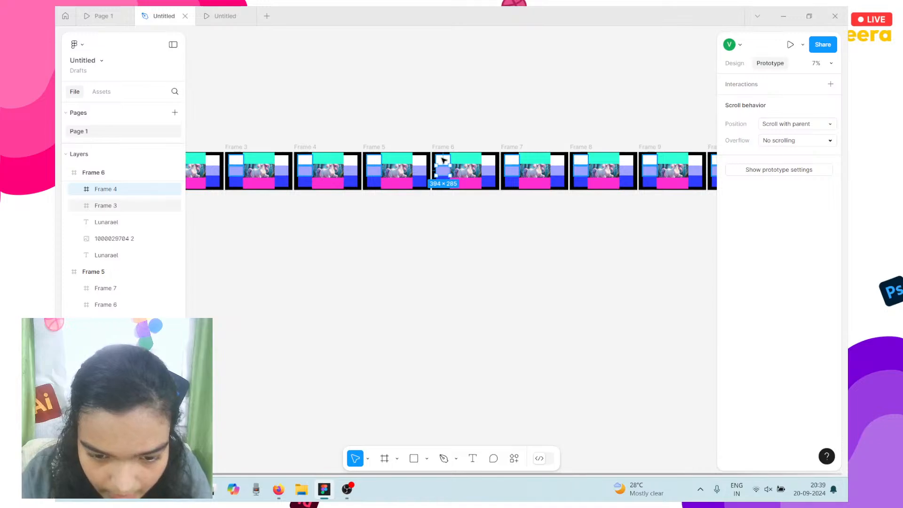
click(443, 157)
drag(437, 161, 284, 159)
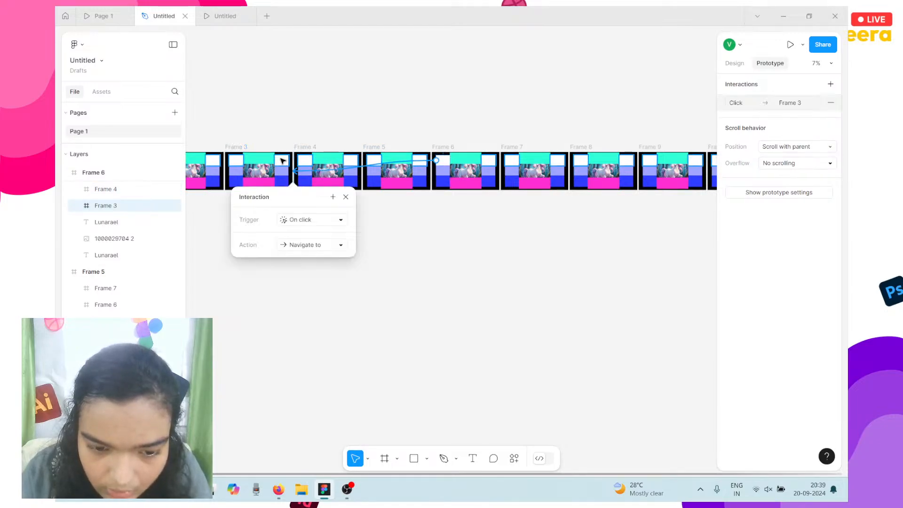
click(512, 156)
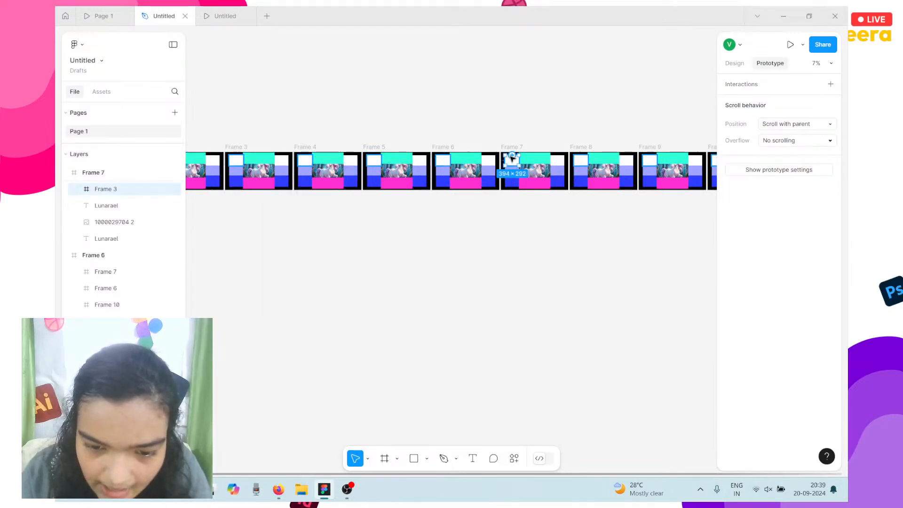
click(258, 158)
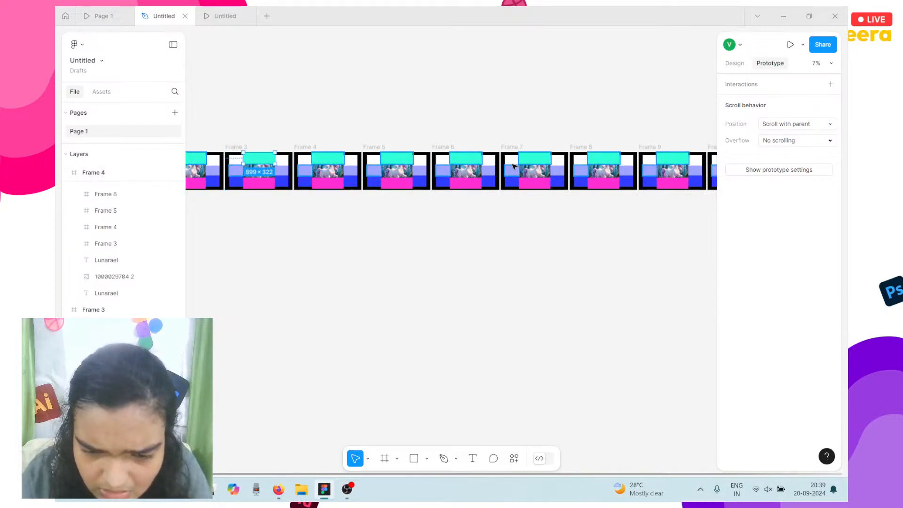
Link the white corner boxes of Frames 7, 8, 9 and 10 to Frame 3.
click(511, 163)
drag(511, 164, 263, 170)
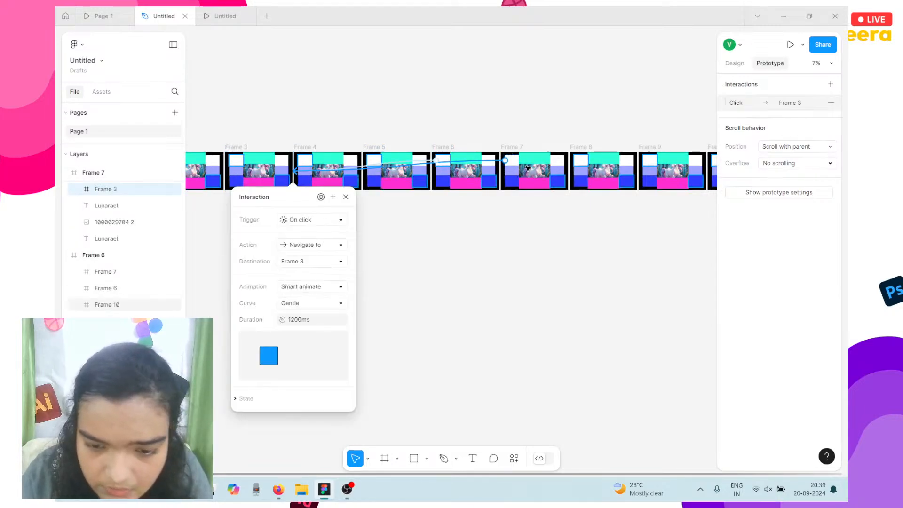
click(578, 164)
drag(584, 162, 261, 172)
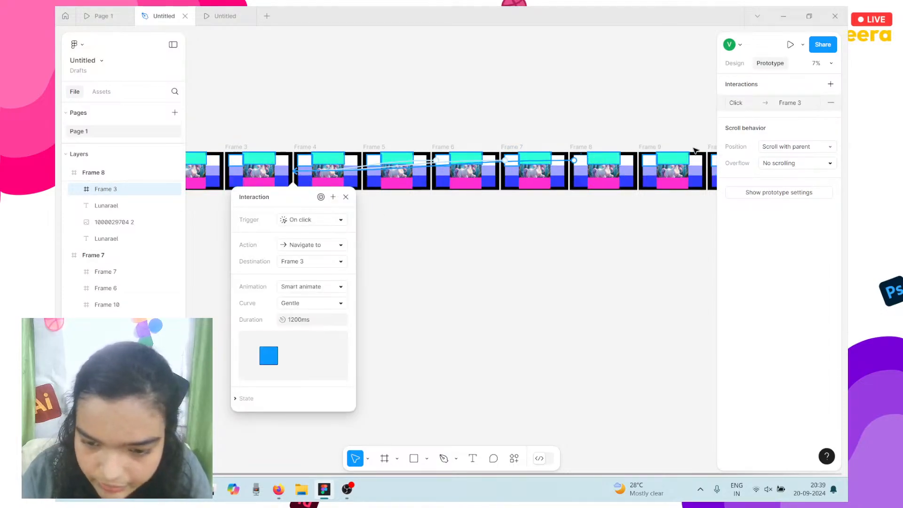
click(643, 159)
scroll(644, 162, down, 2)
scroll(645, 162, right, 2)
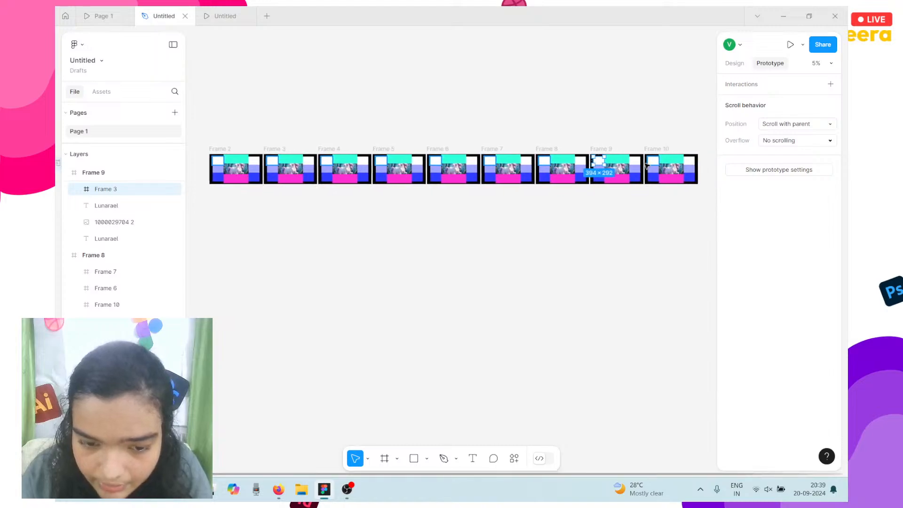
drag(595, 160, 292, 165)
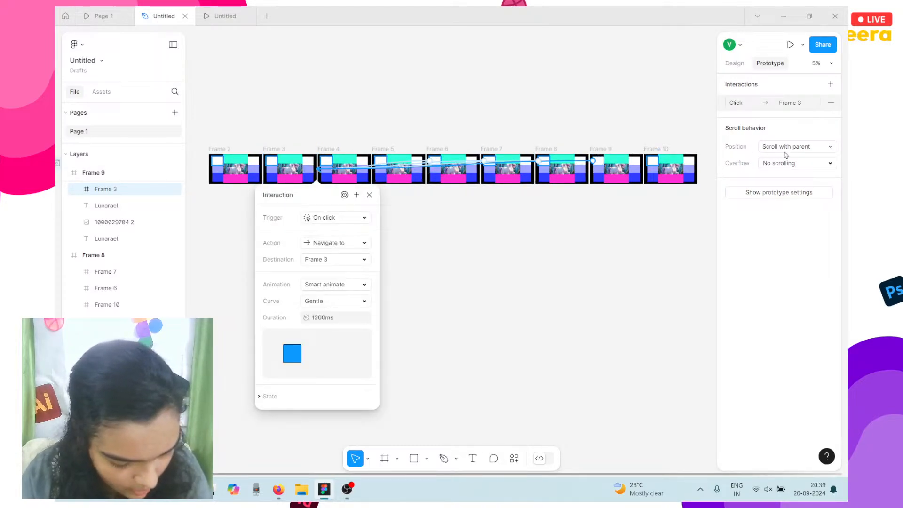
click(653, 159)
drag(489, 175, 310, 171)
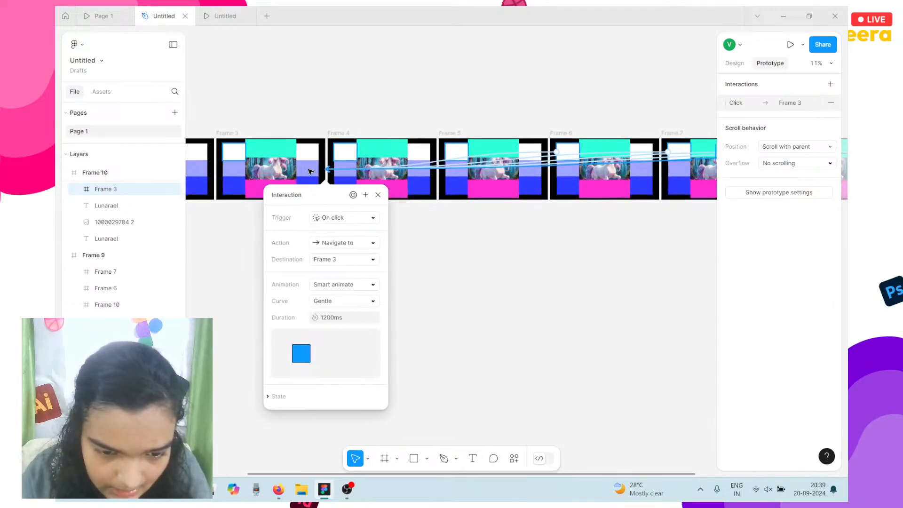
click(310, 171)
scroll(309, 172, up, 4)
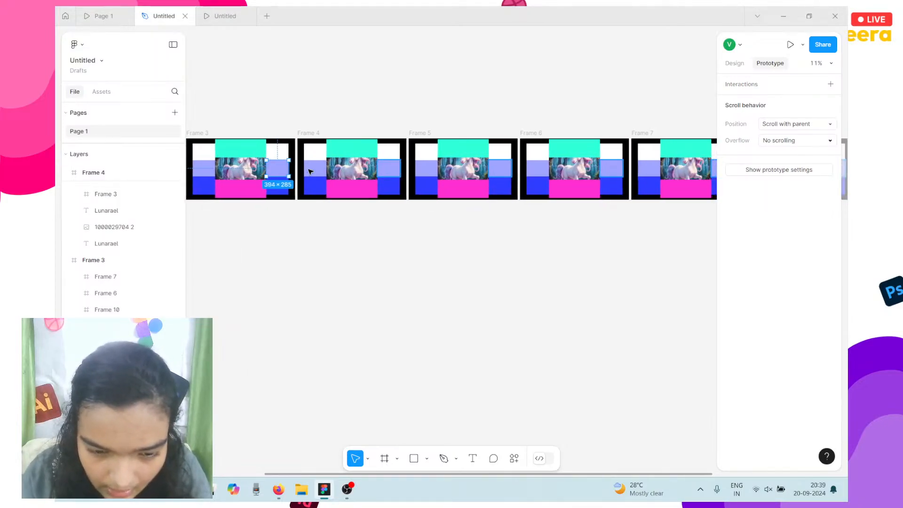
scroll(310, 171, up, 4)
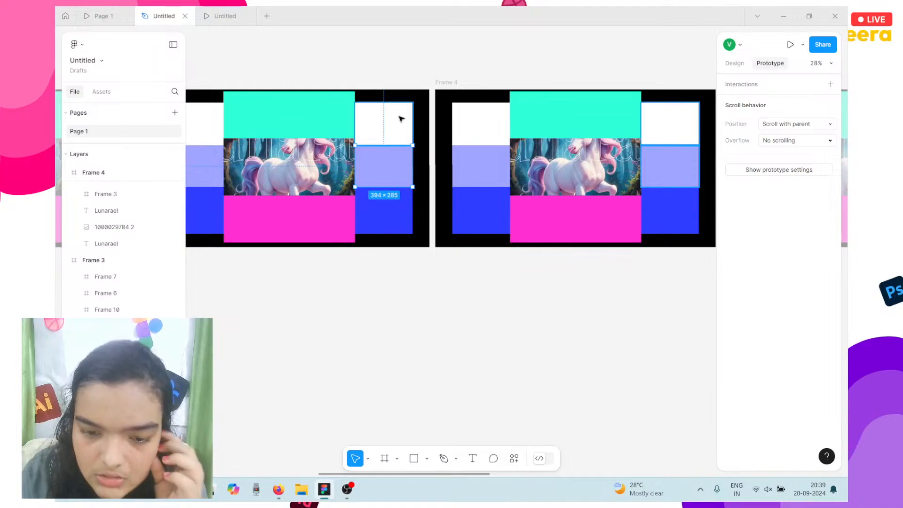
Change Frame 6's corner-box link trigger to While hovering.
click(480, 135)
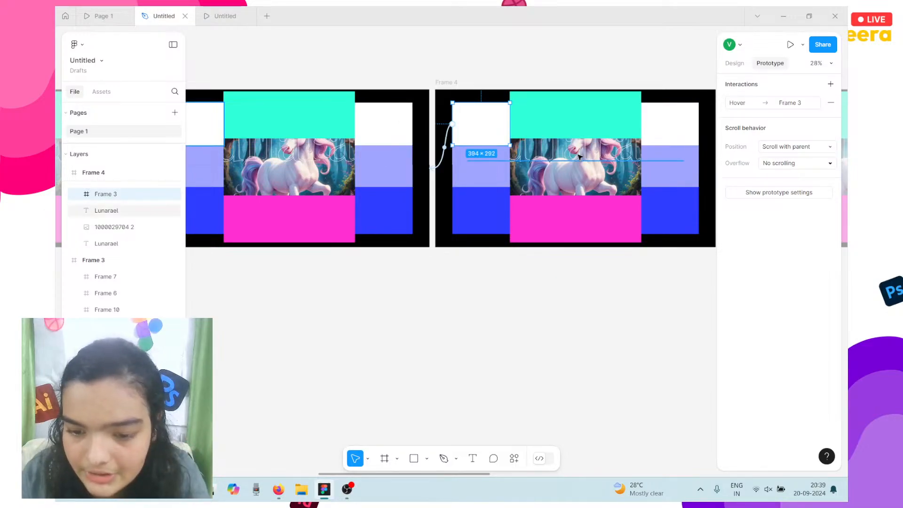
scroll(578, 155, right, 2)
click(694, 111)
scroll(694, 111, right, 3)
click(691, 111)
scroll(688, 113, right, 3)
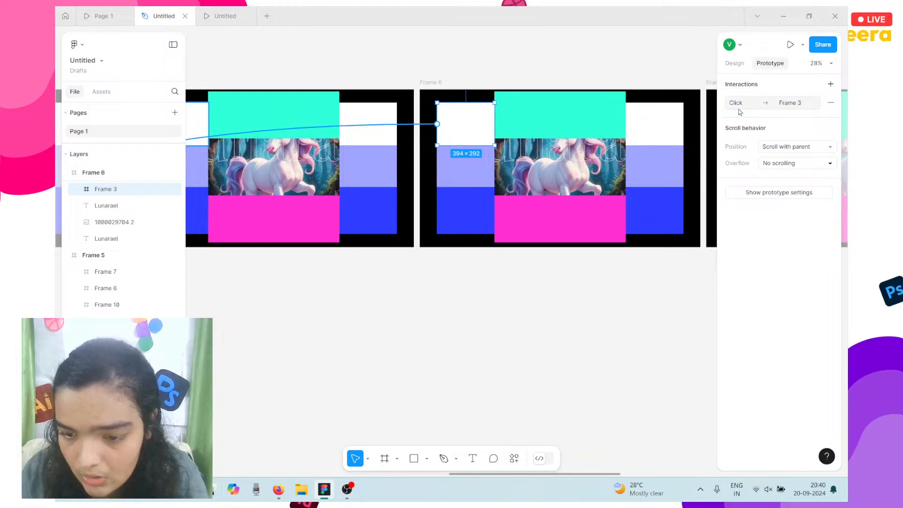
click(739, 105)
click(687, 128)
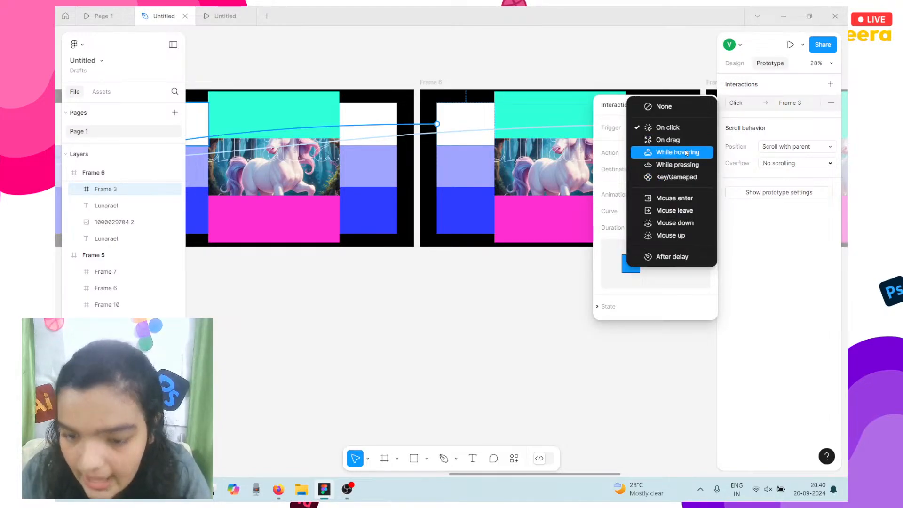
click(686, 153)
scroll(559, 143, left, 10)
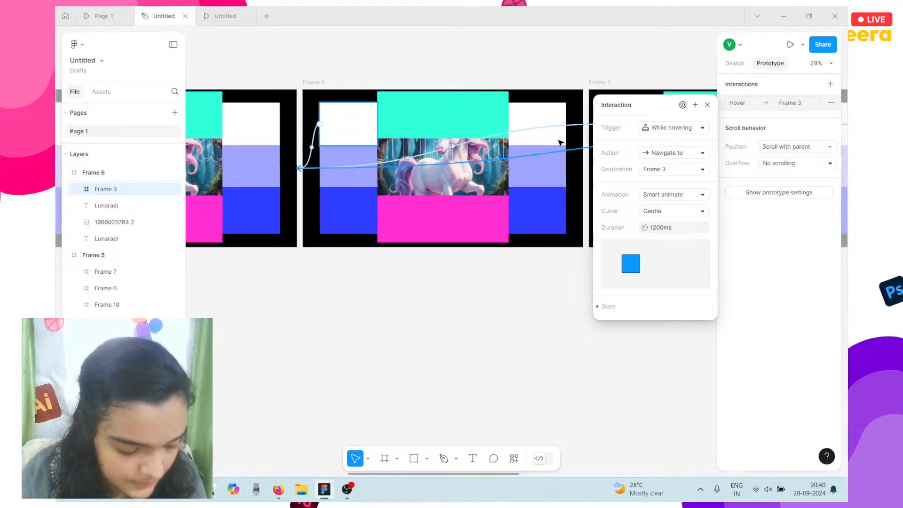
scroll(391, 132, left, 4)
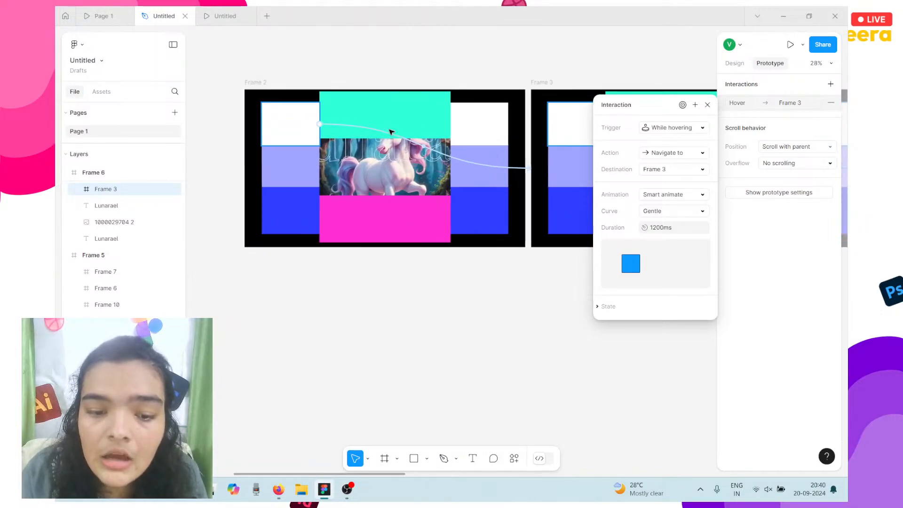
scroll(390, 132, right, 10)
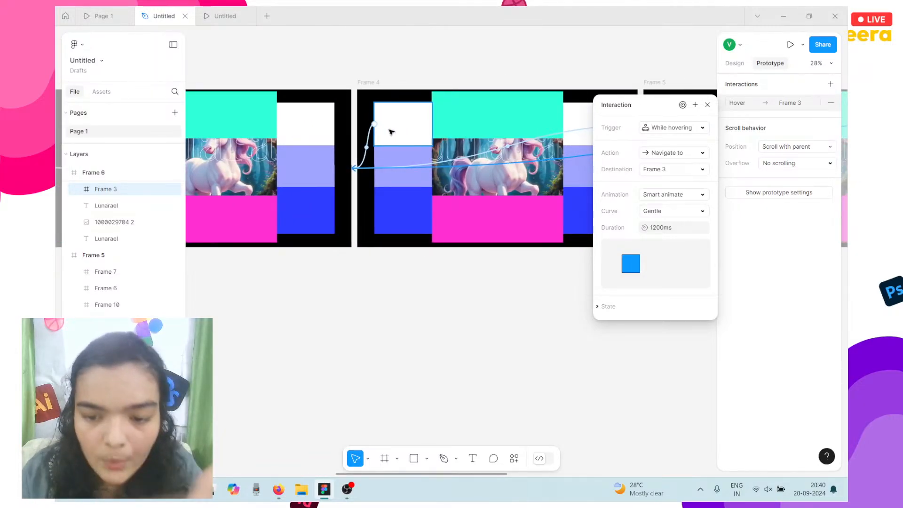
scroll(460, 155, right, 10)
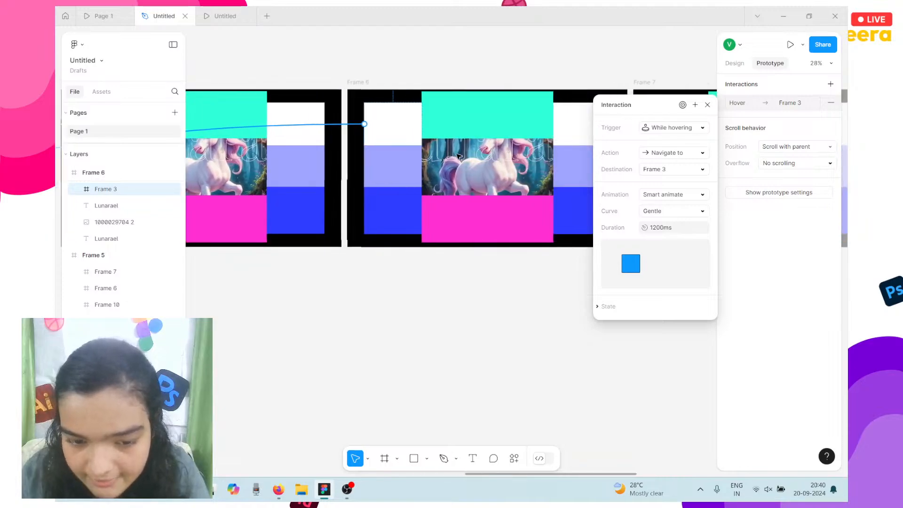
click(346, 134)
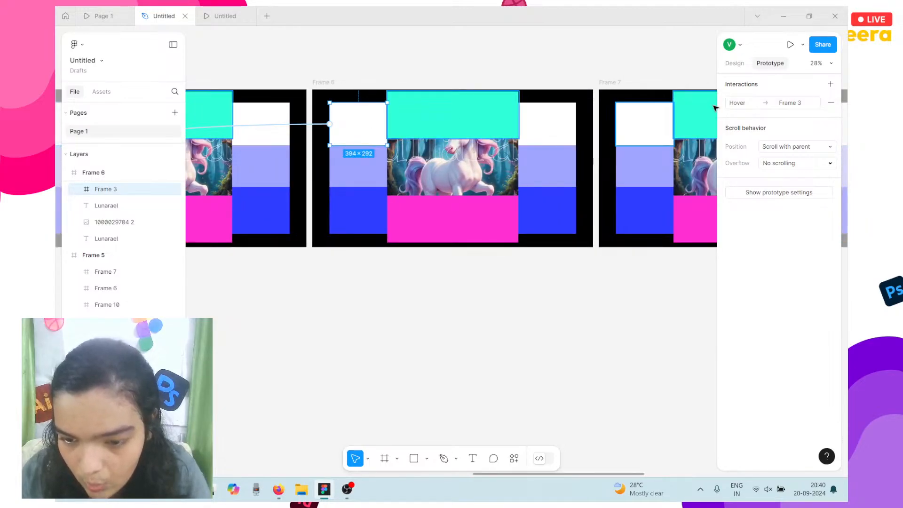
Change the Frame 7 and Frame 8 corner-box link triggers to While hovering.
click(630, 133)
scroll(630, 134, right, 5)
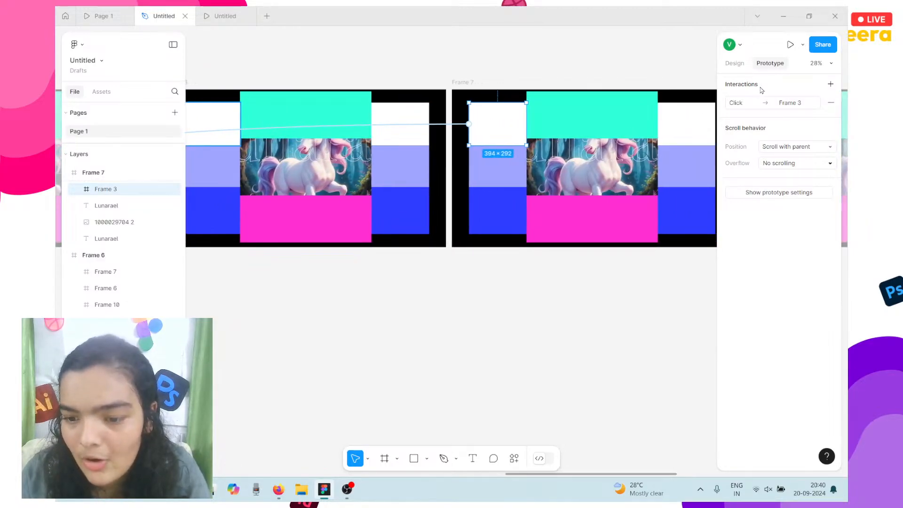
click(743, 103)
click(652, 137)
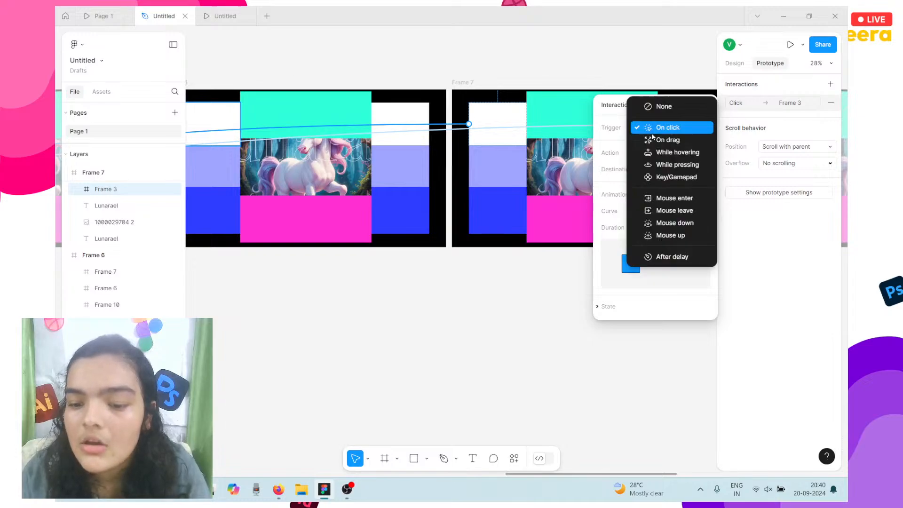
click(667, 150)
scroll(534, 137, right, 3)
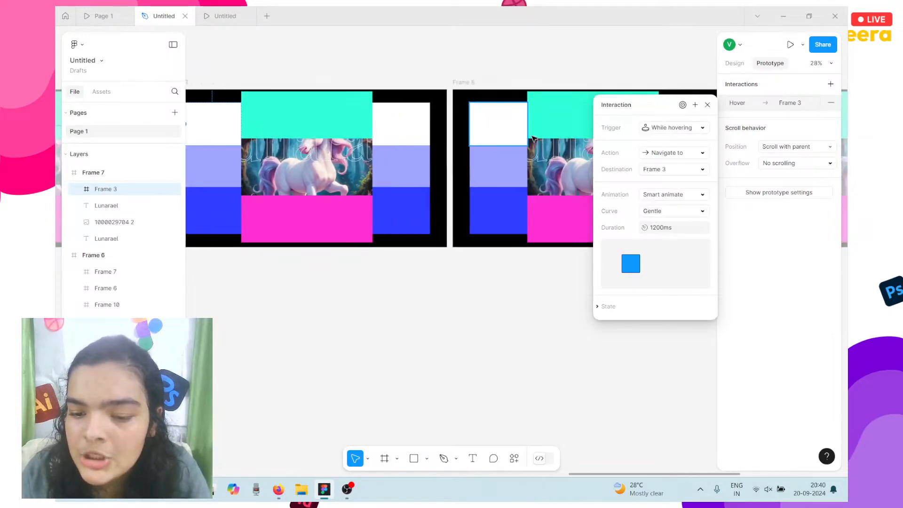
click(354, 119)
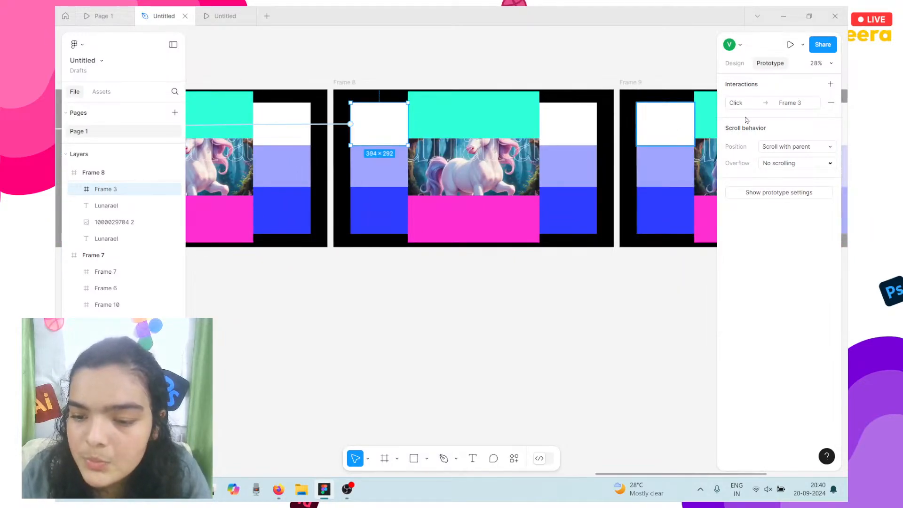
click(740, 102)
click(645, 129)
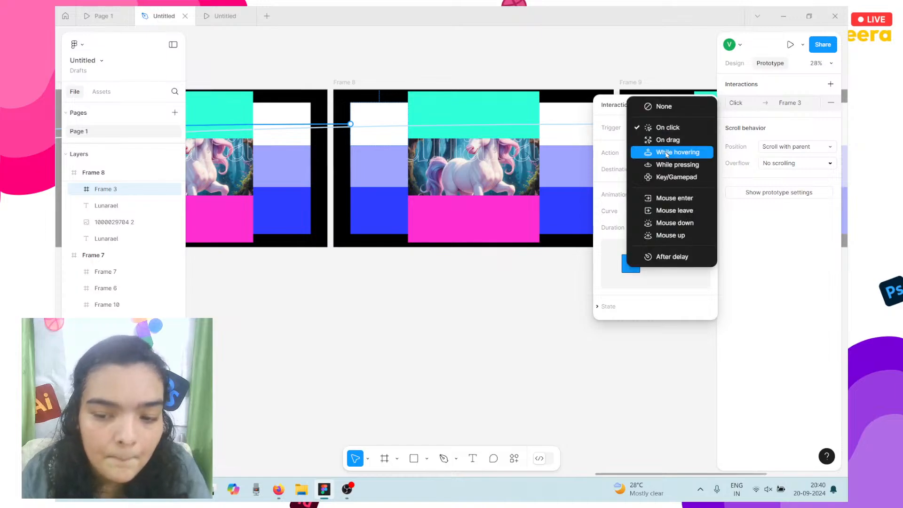
click(668, 153)
scroll(481, 148, right, 4)
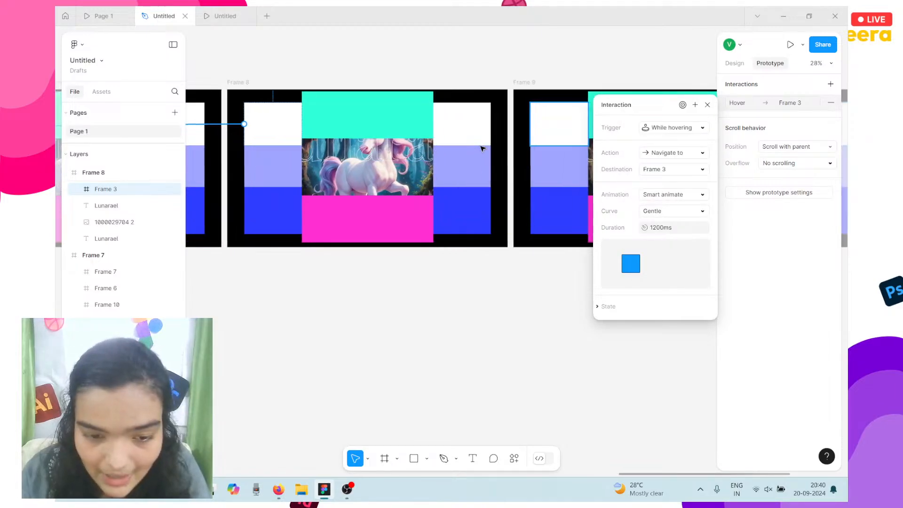
Change the Frame 9 and Frame 10 corner-box link triggers to While hovering.
click(471, 139)
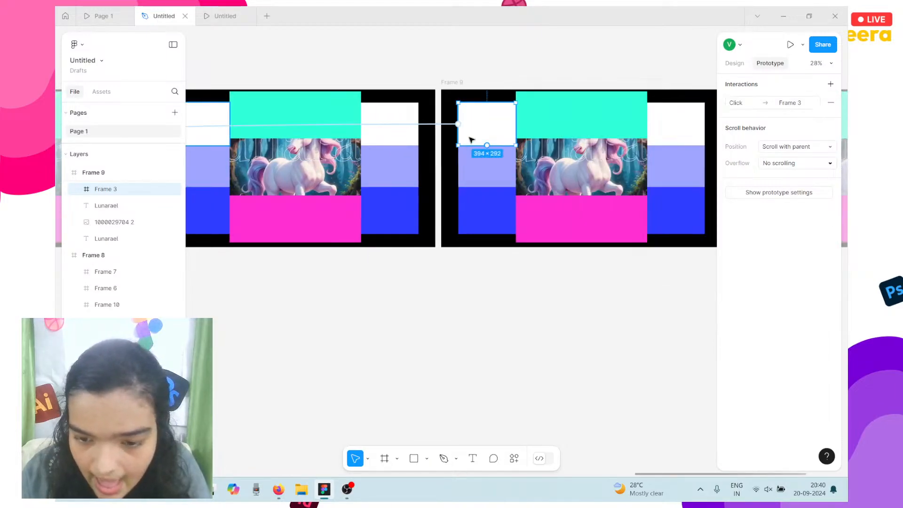
click(748, 109)
click(665, 128)
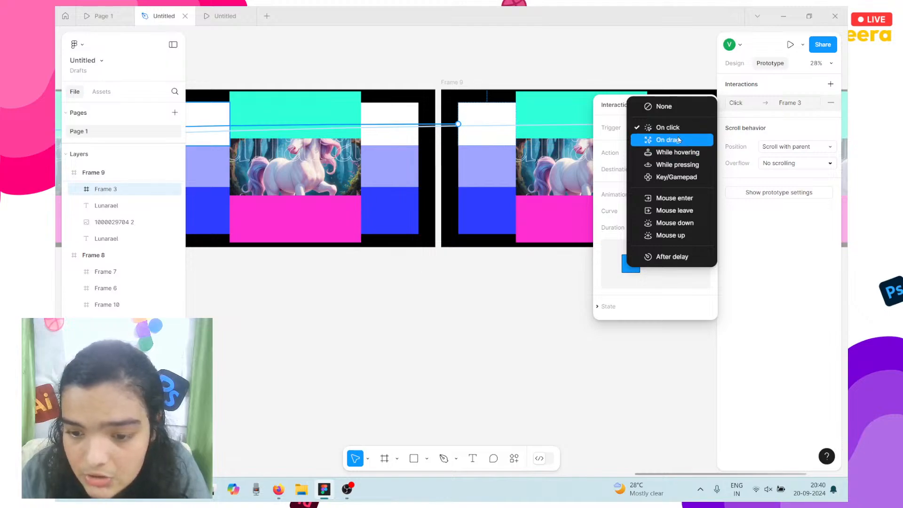
click(667, 145)
scroll(579, 127, right, 3)
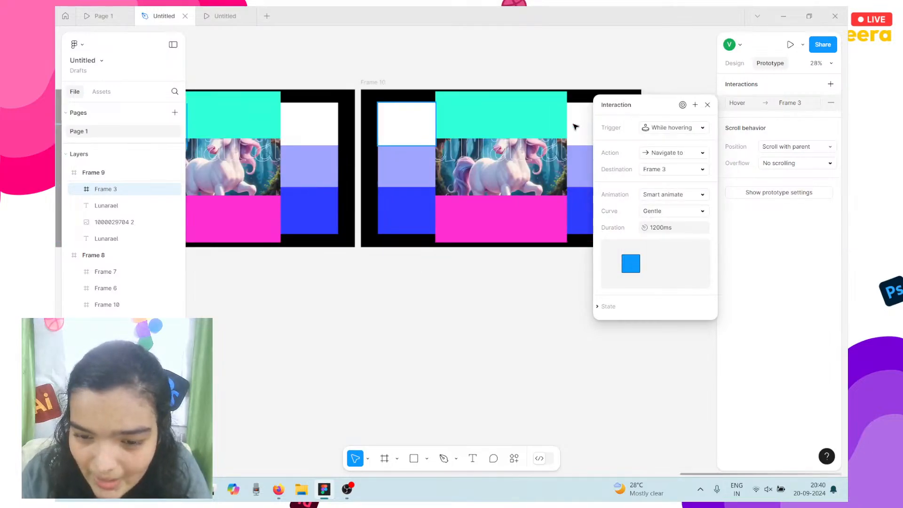
click(380, 130)
click(729, 107)
click(665, 128)
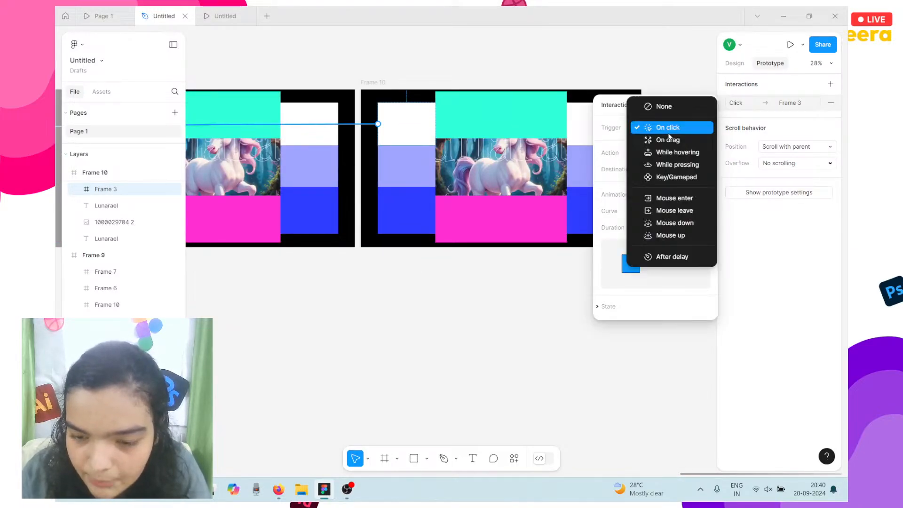
click(671, 153)
scroll(471, 164, left, 10)
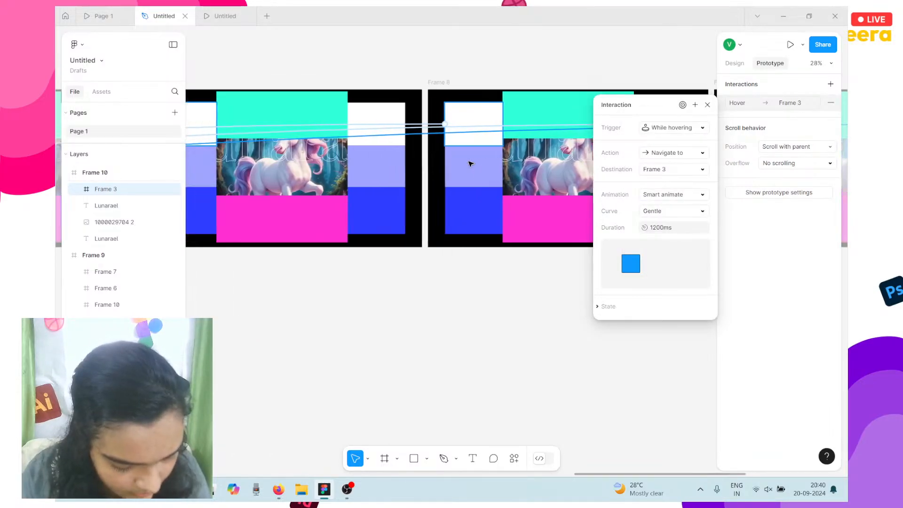
scroll(471, 163, left, 10)
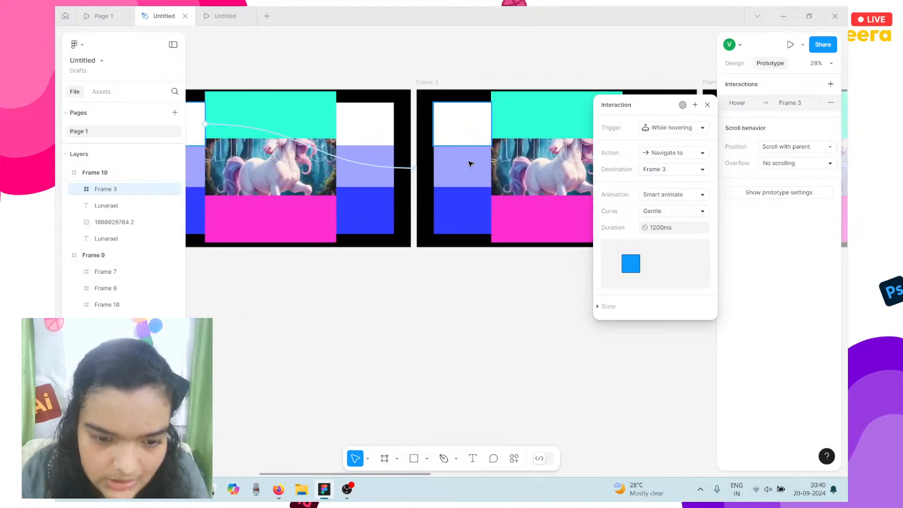
scroll(471, 163, right, 3)
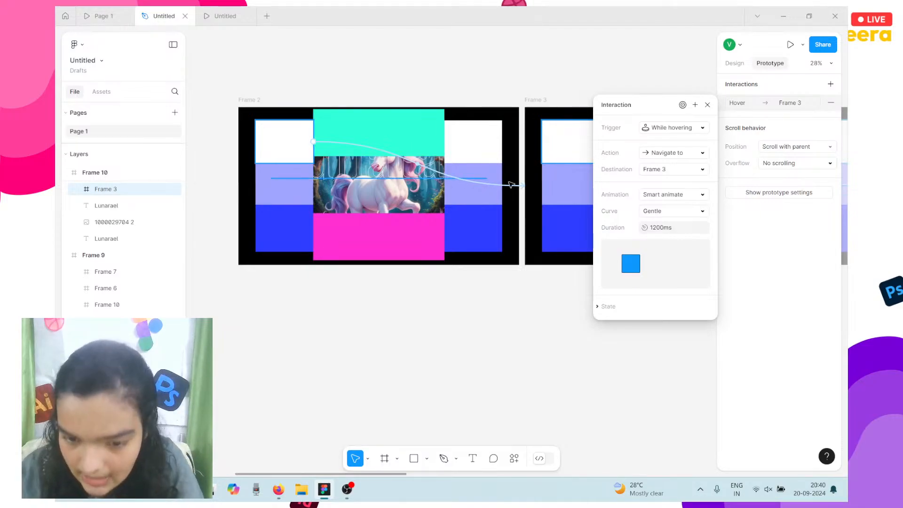
scroll(575, 178, right, 9)
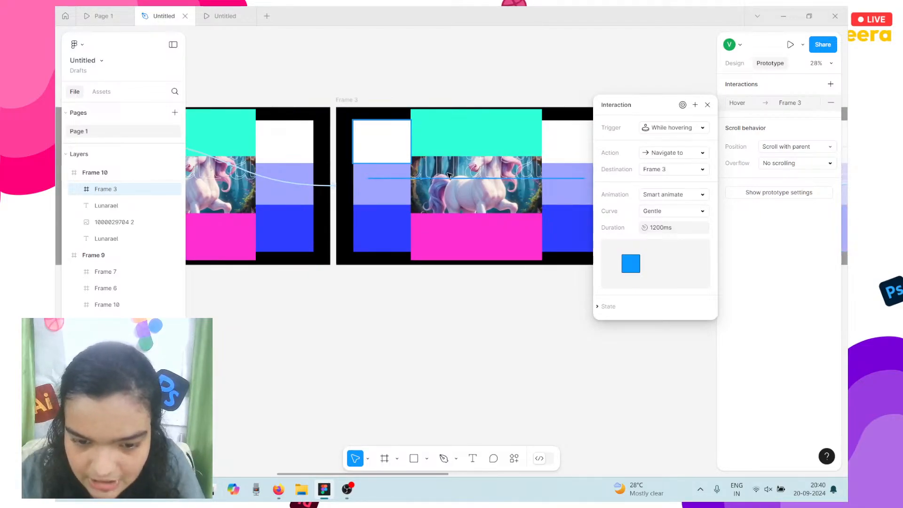
scroll(355, 127, left, 10)
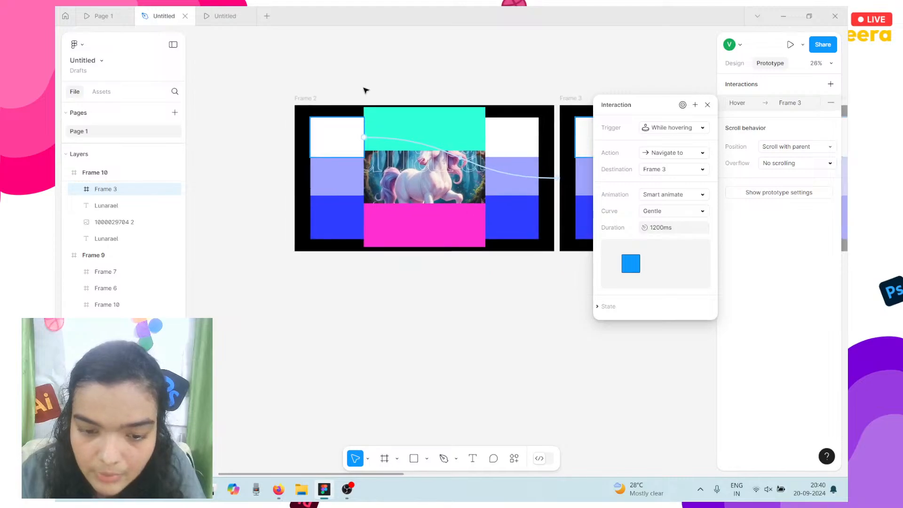
scroll(366, 91, down, 3)
Remove the FFFFFF fill from the top-left blocks of Frames 2 through 5.
click(581, 153)
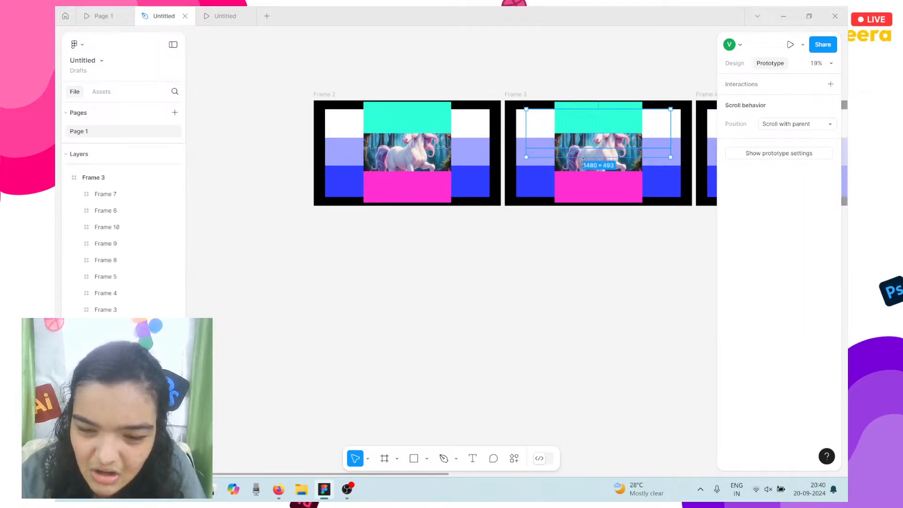
click(597, 187)
click(535, 123)
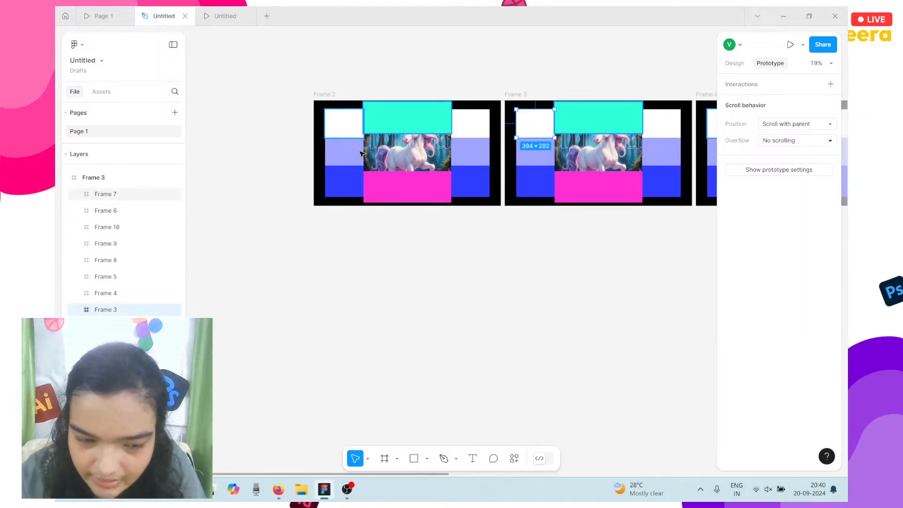
click(347, 125)
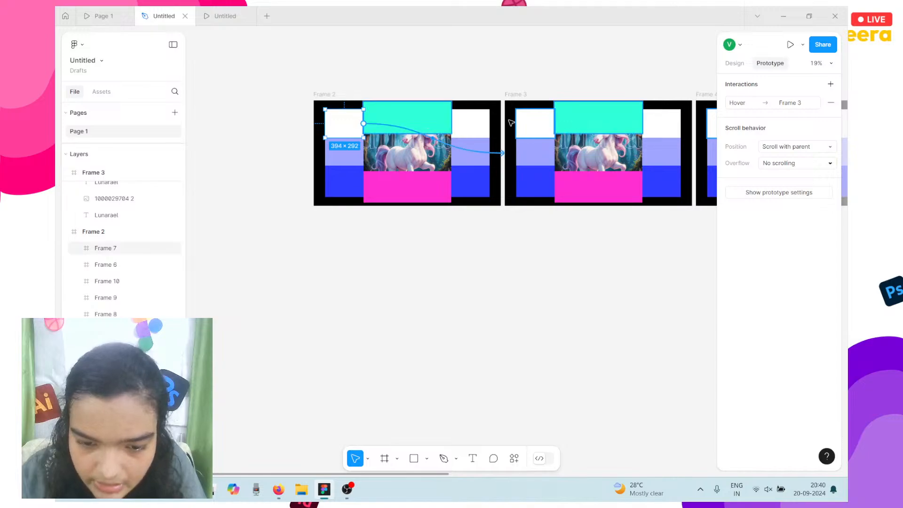
shift+click(534, 122)
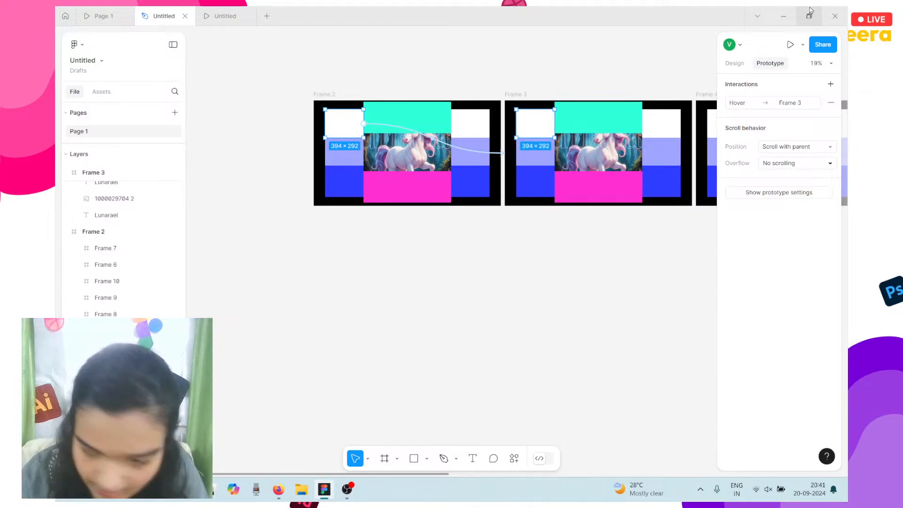
click(741, 64)
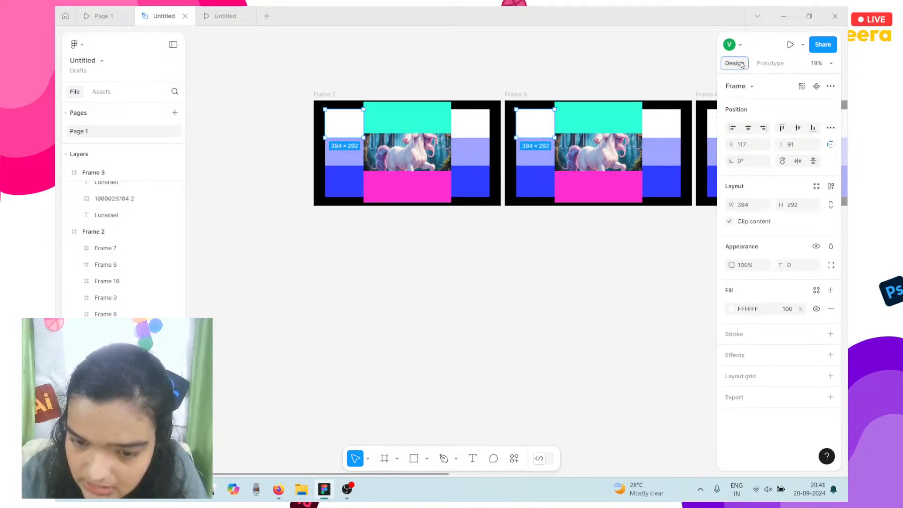
click(830, 308)
scroll(431, 142, right, 5)
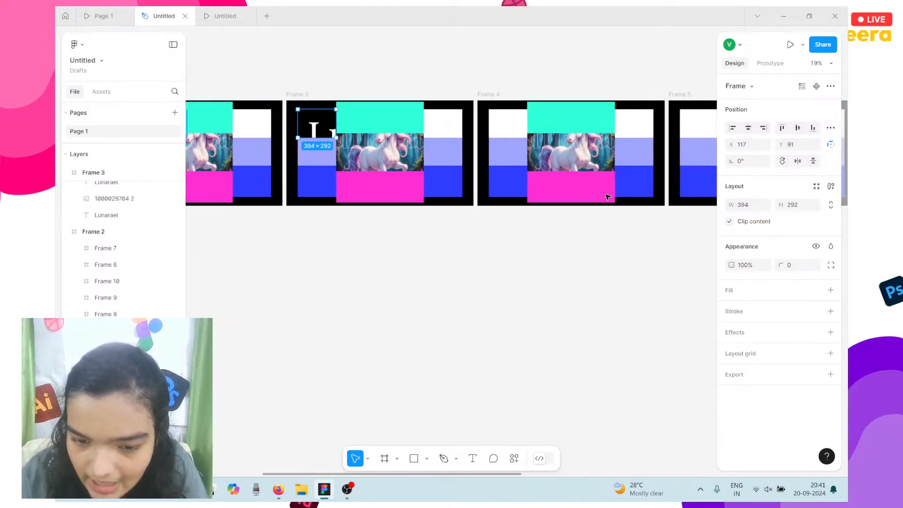
click(466, 123)
scroll(498, 123, right, 3)
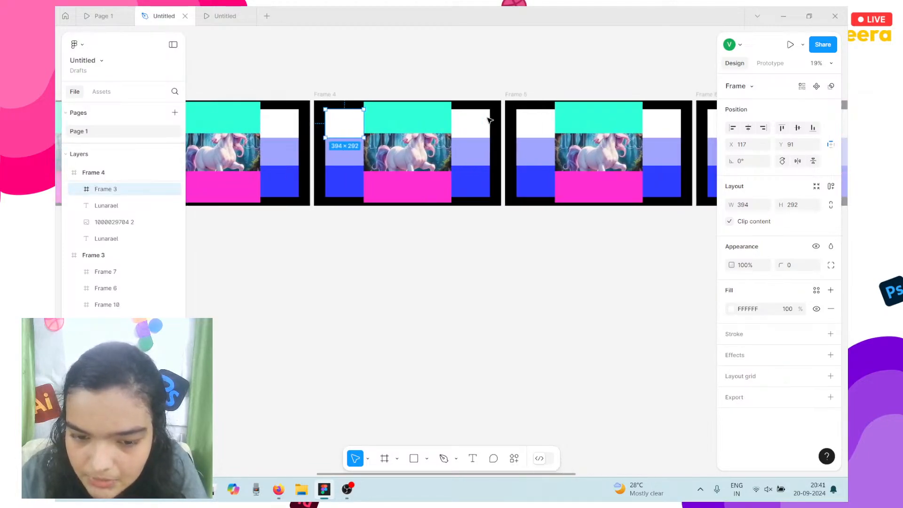
shift+click(521, 122)
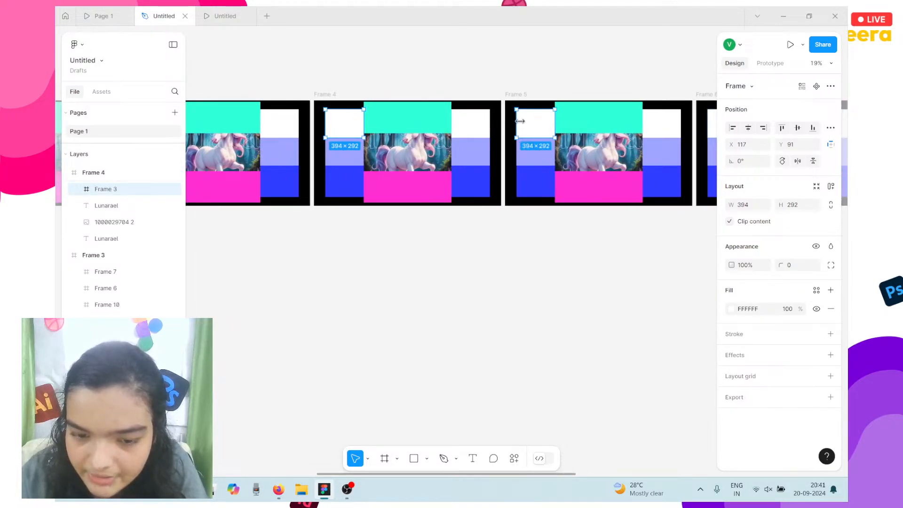
click(831, 308)
Remove the white fill from the top-left blocks of Frames 6 through 9.
scroll(329, 159, left, 2)
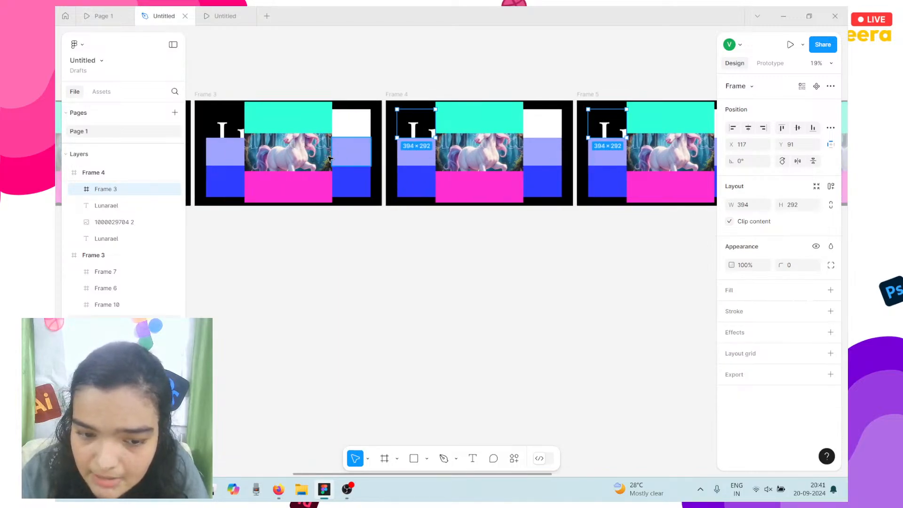
scroll(329, 159, right, 10)
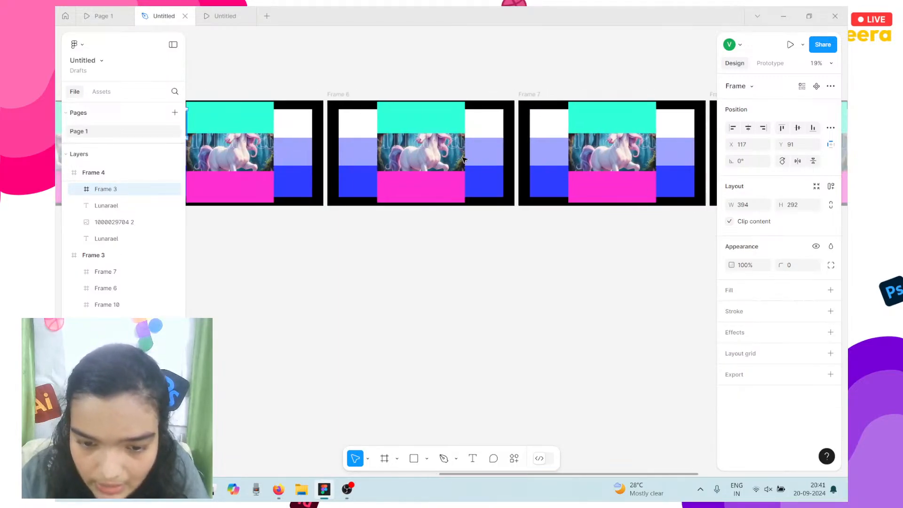
click(357, 127)
shift+click(556, 127)
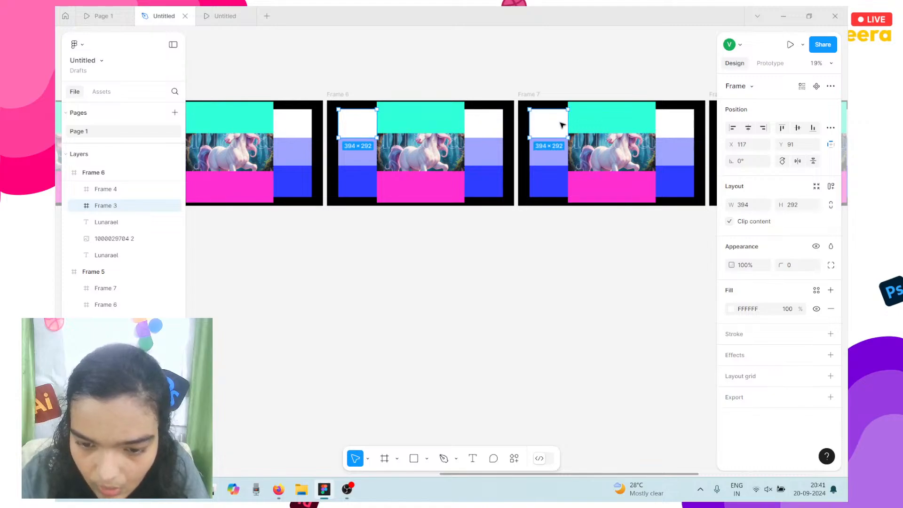
click(831, 308)
scroll(637, 226, right, 11)
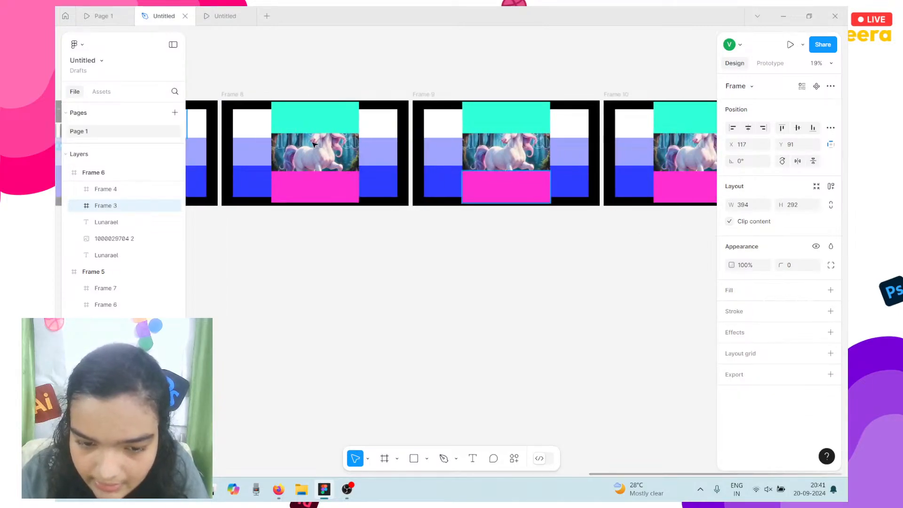
click(245, 132)
shift+click(451, 125)
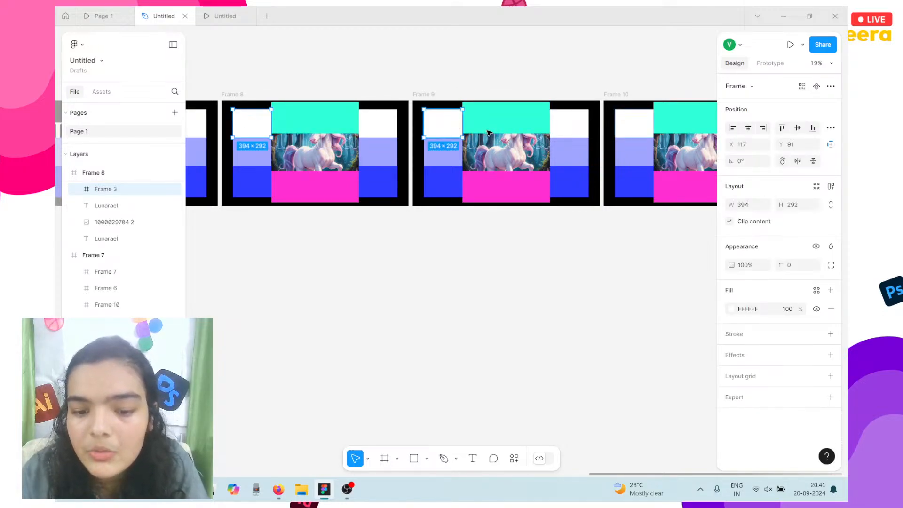
key(shift)
key(shift)
key(shift)
key(shift)
click(831, 308)
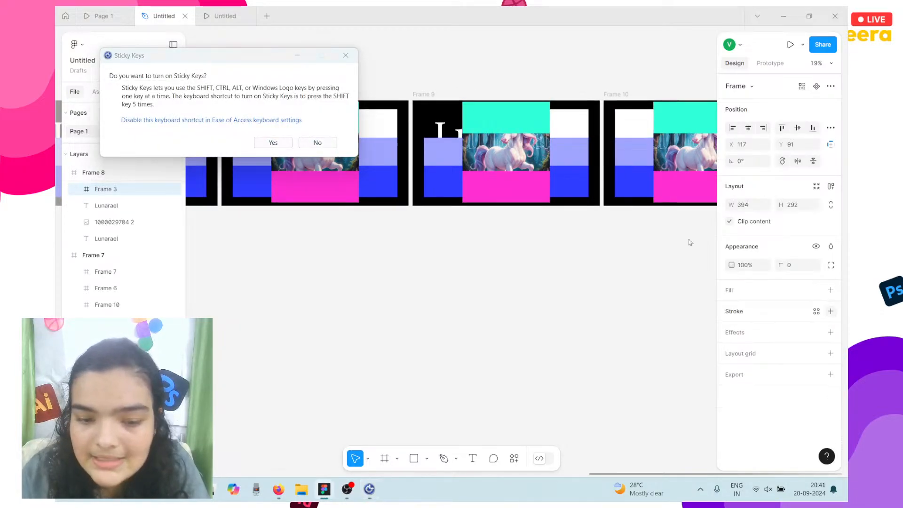
click(346, 55)
Remove the white fill from Frame 10's top-left block.
scroll(497, 94, right, 5)
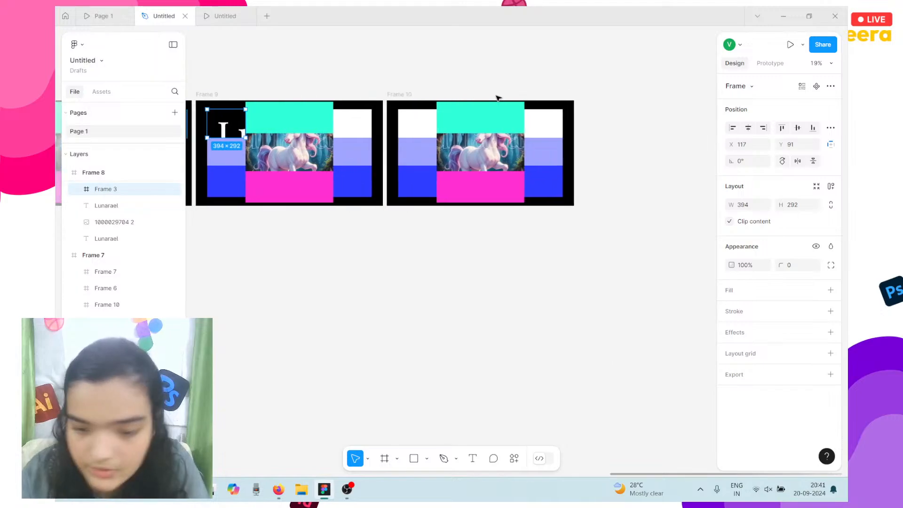
click(420, 118)
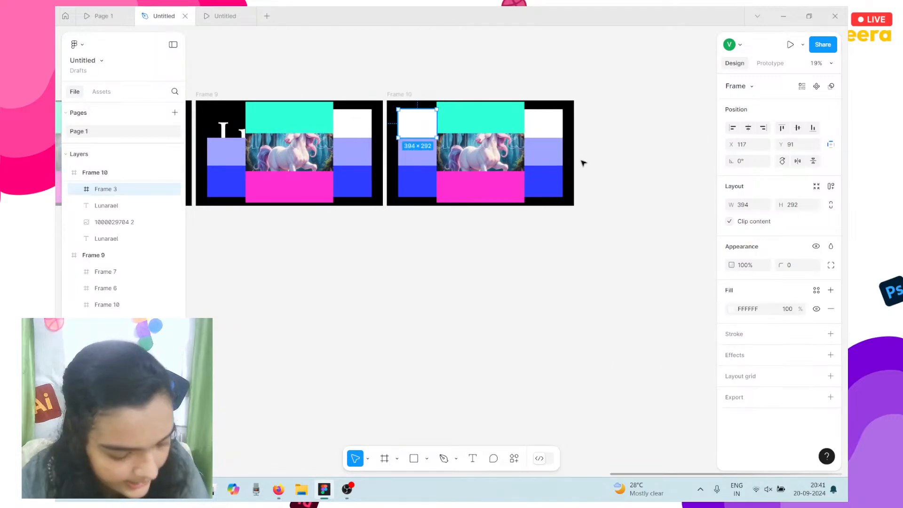
click(831, 309)
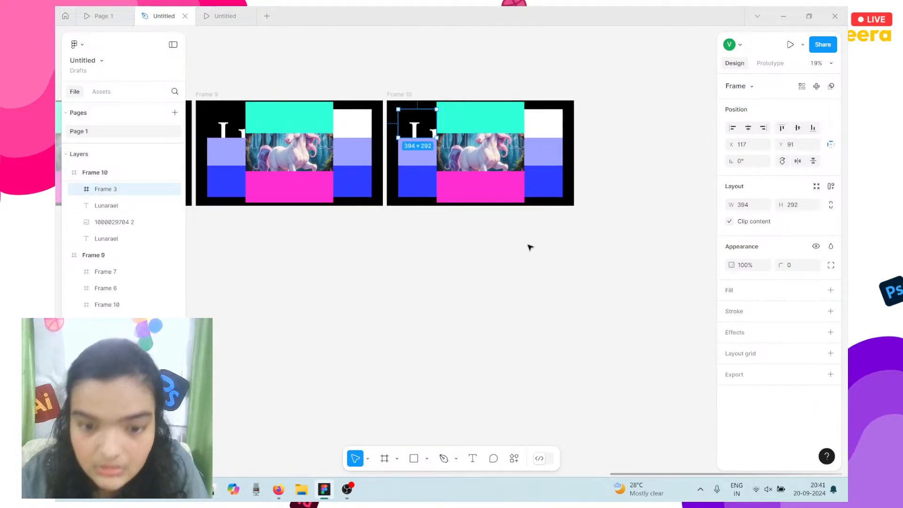
scroll(529, 246, left, 5)
scroll(529, 247, left, 10)
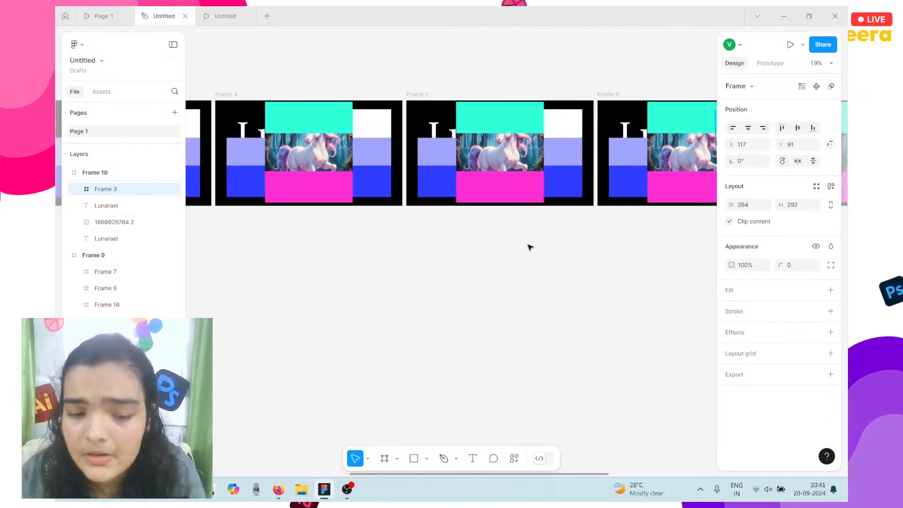
scroll(529, 246, left, 5)
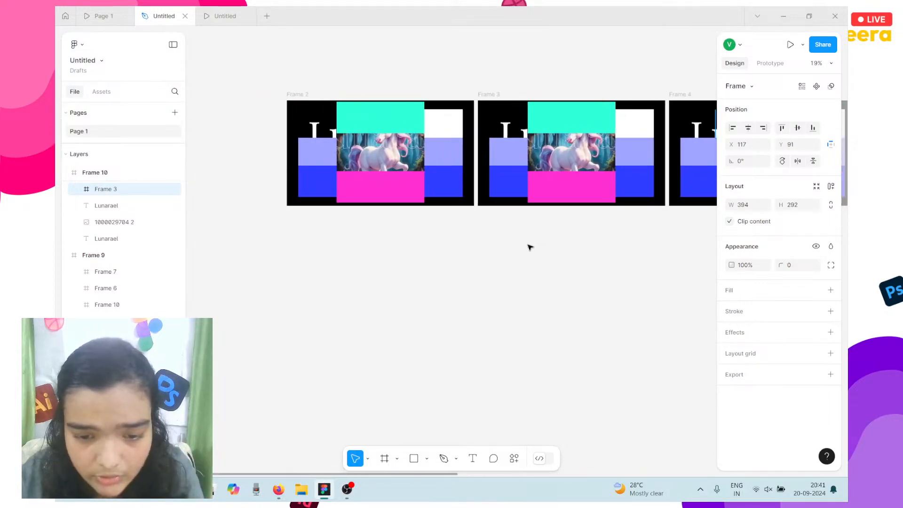
click(616, 167)
scroll(616, 168, up, 1)
ctrl+scroll(616, 168, up, 5)
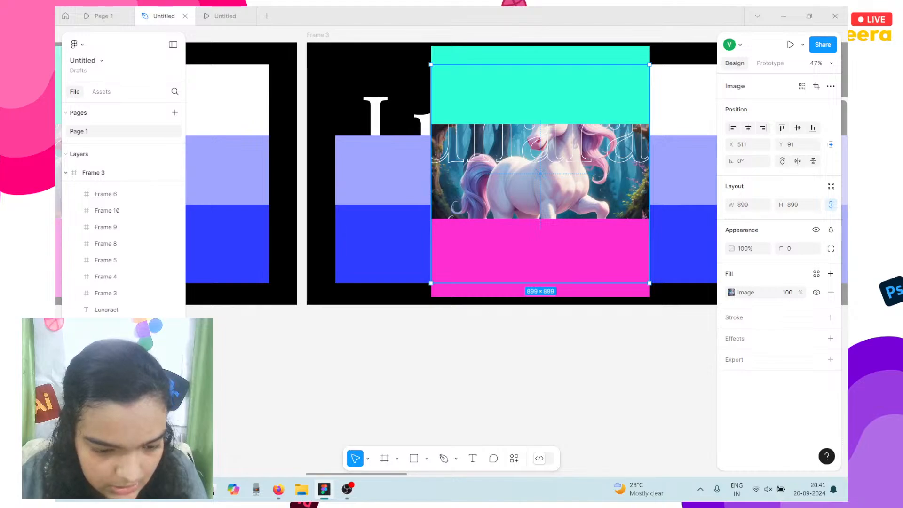
right_click(128, 326)
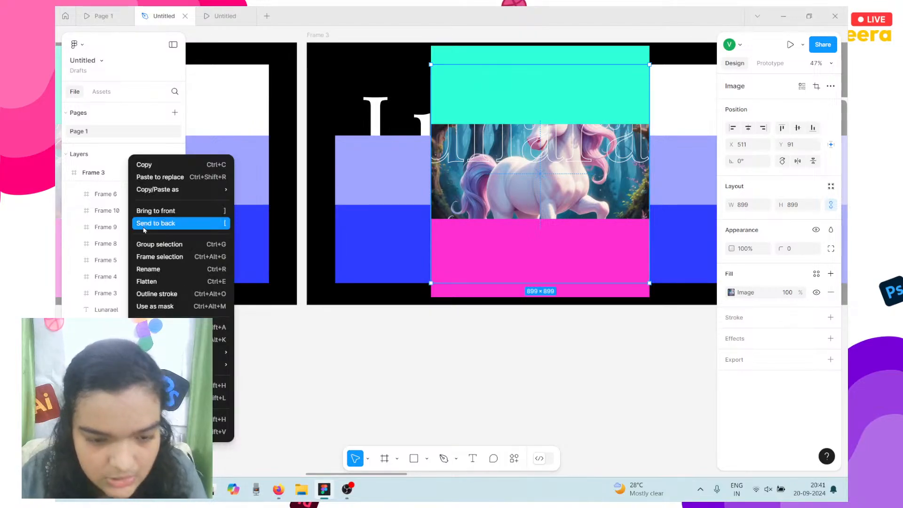
click(145, 211)
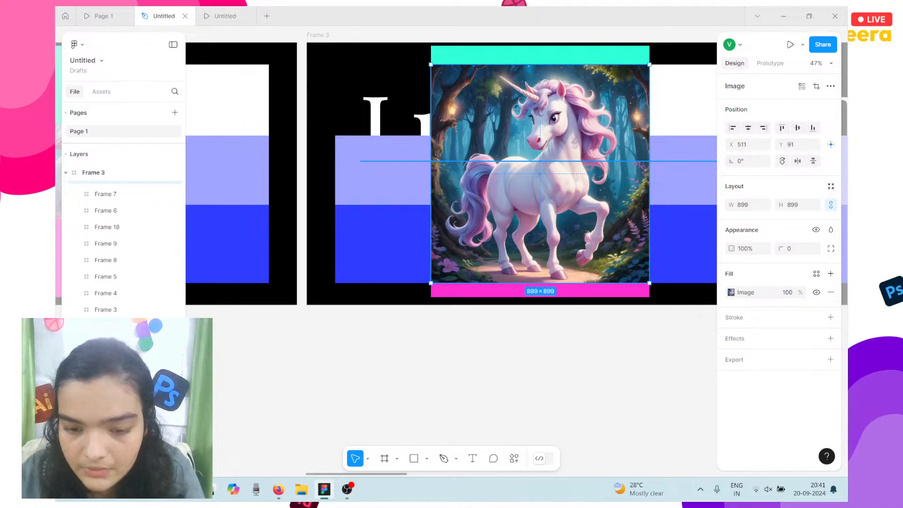
scroll(466, 162, right, 3)
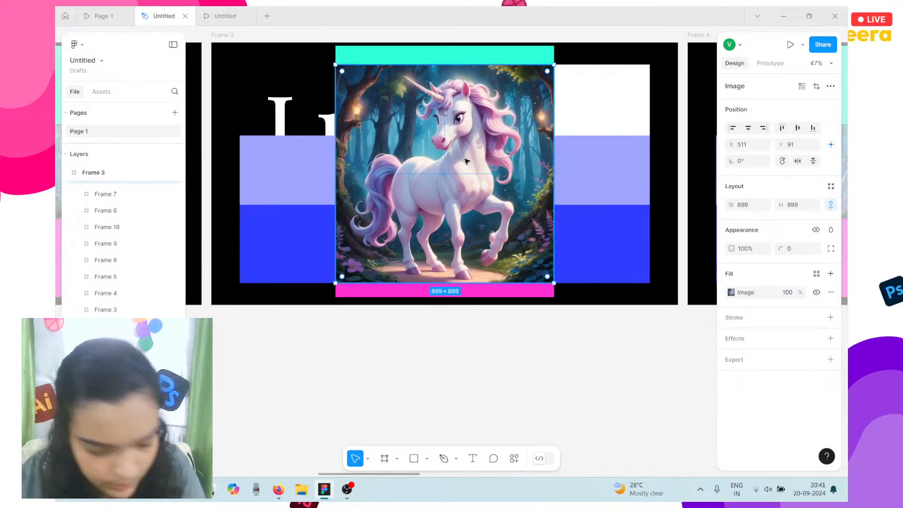
scroll(467, 161, up, 3)
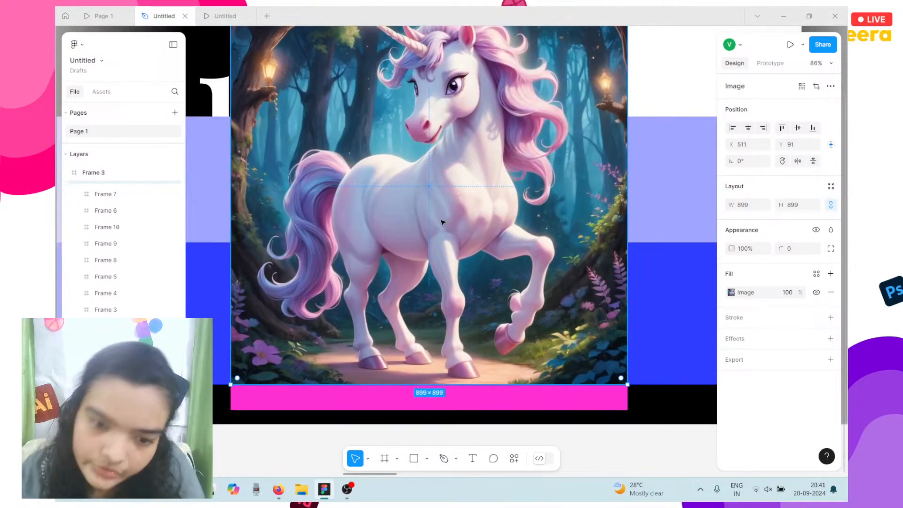
scroll(434, 224, down, 3)
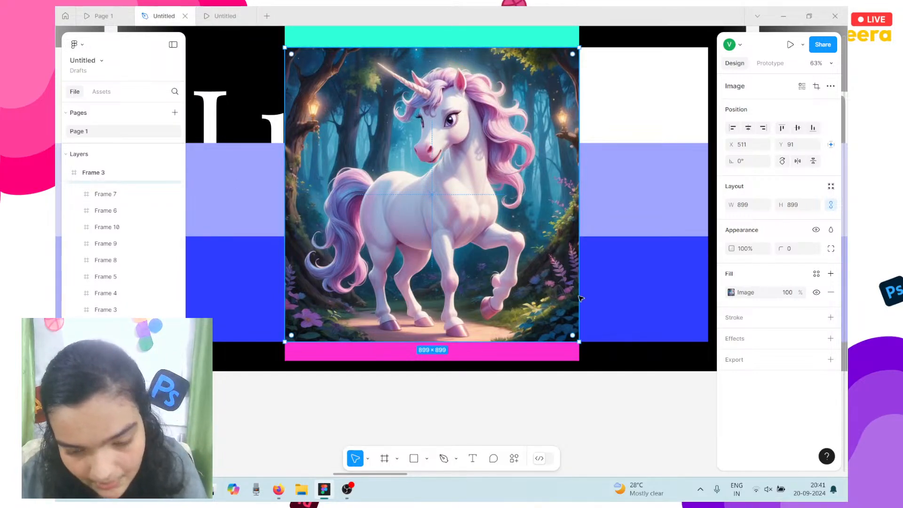
Switch the unicorn image fill to Crop and shift the image right and up.
click(751, 293)
click(619, 254)
click(621, 278)
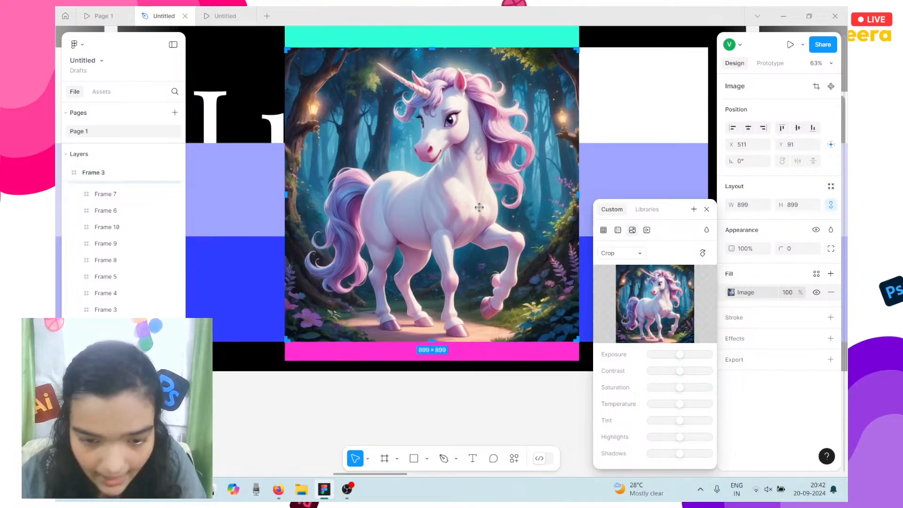
scroll(517, 135, up, 1)
drag(516, 135, 498, 129)
drag(407, 189, 466, 142)
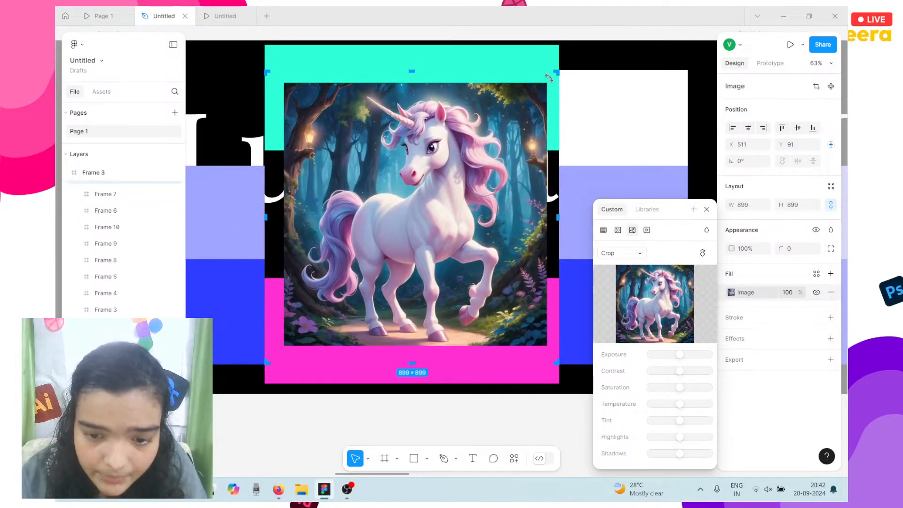
Tilt the unicorn clockwise and drag its edges to resize it to 899 × 982.
drag(549, 77, 564, 108)
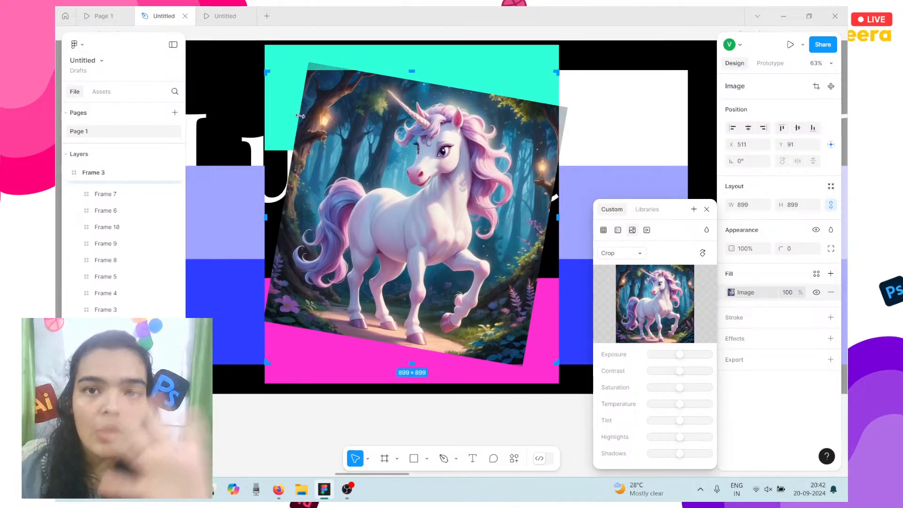
drag(302, 116, 366, 123)
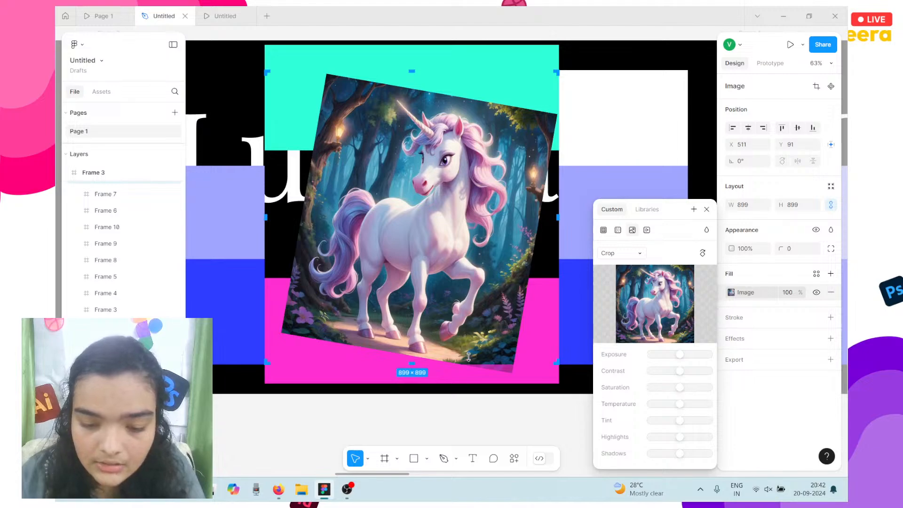
drag(410, 365, 425, 381)
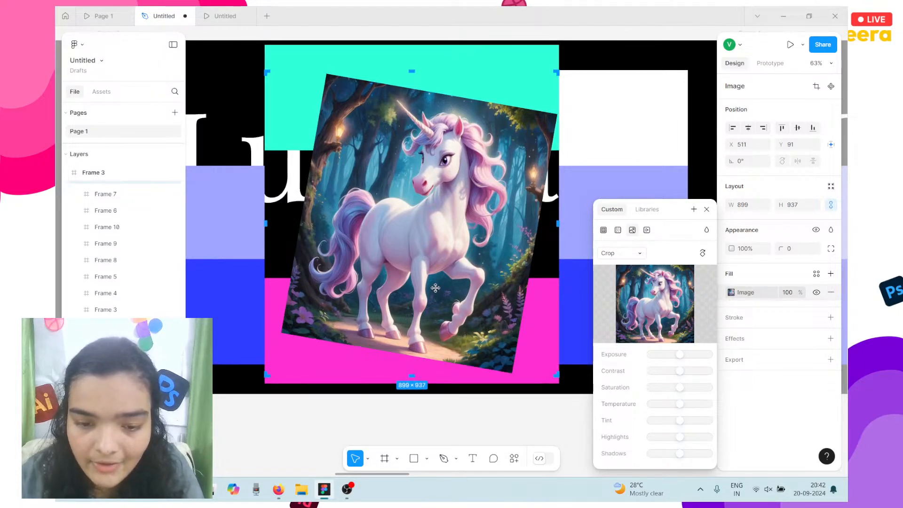
drag(436, 288, 435, 285)
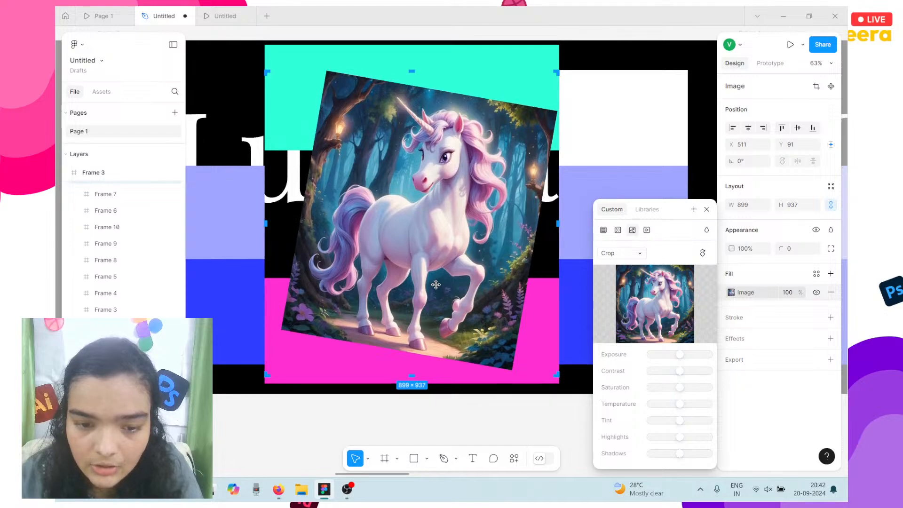
drag(413, 34, 413, 56)
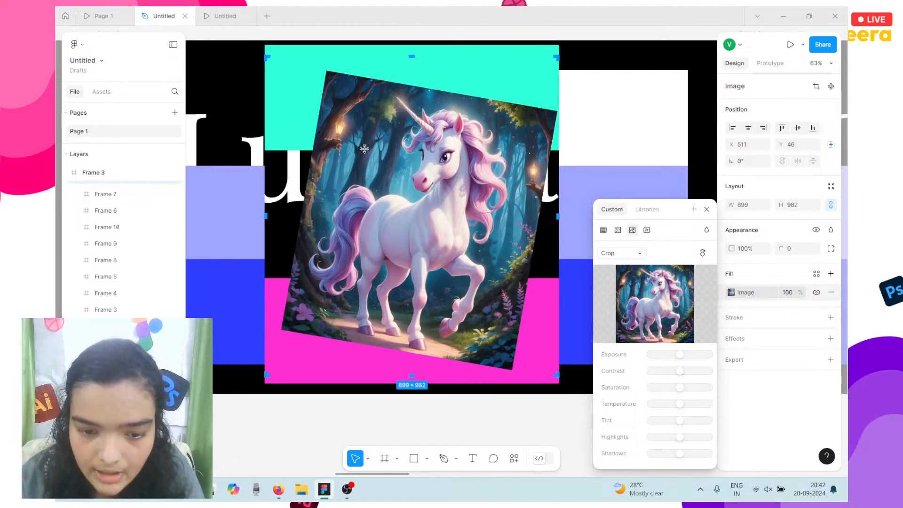
scroll(365, 146, down, 3)
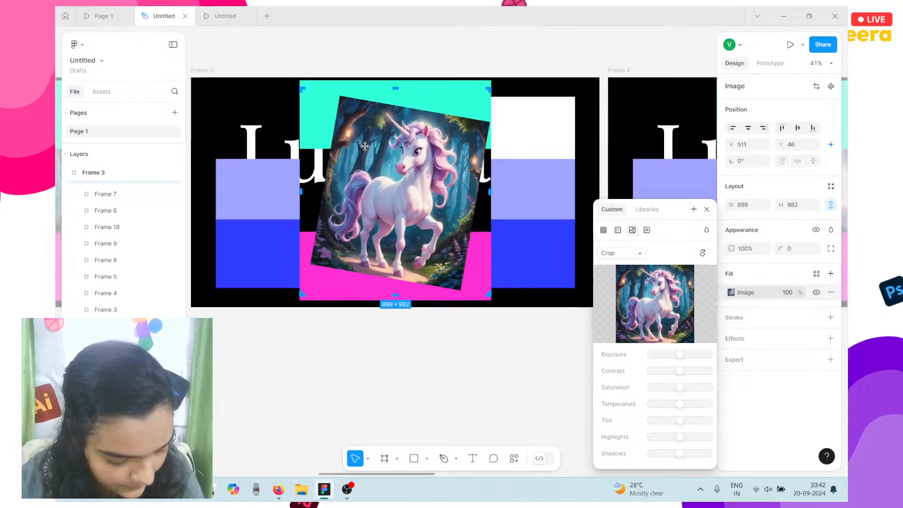
scroll(365, 145, down, 3)
scroll(367, 145, left, 5)
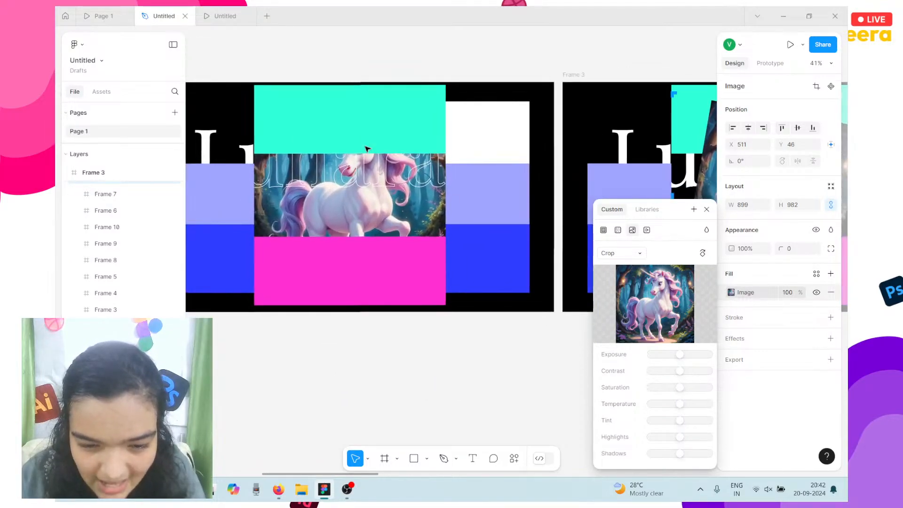
scroll(367, 149, right, 3)
Preview the prototype, then send the unicorn image behind Frame 3's cyan and magenta blocks.
key(ctrl+alt+Return)
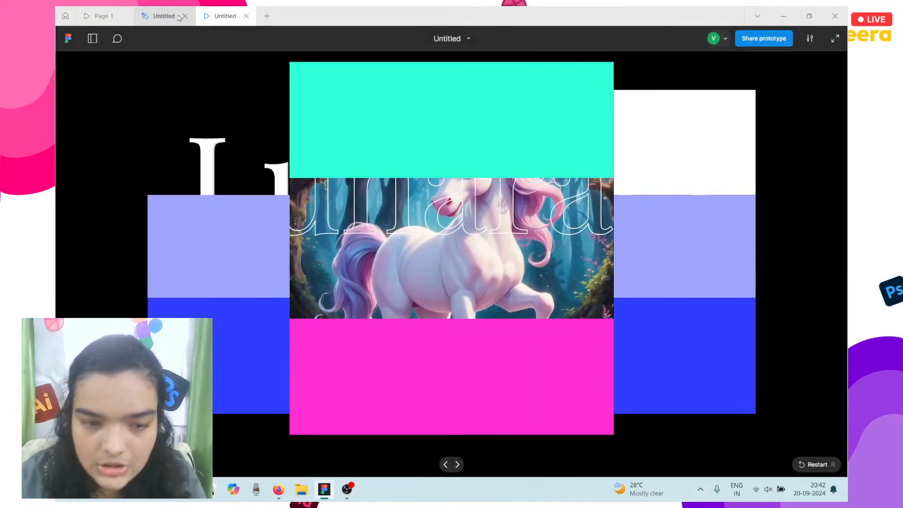
click(163, 16)
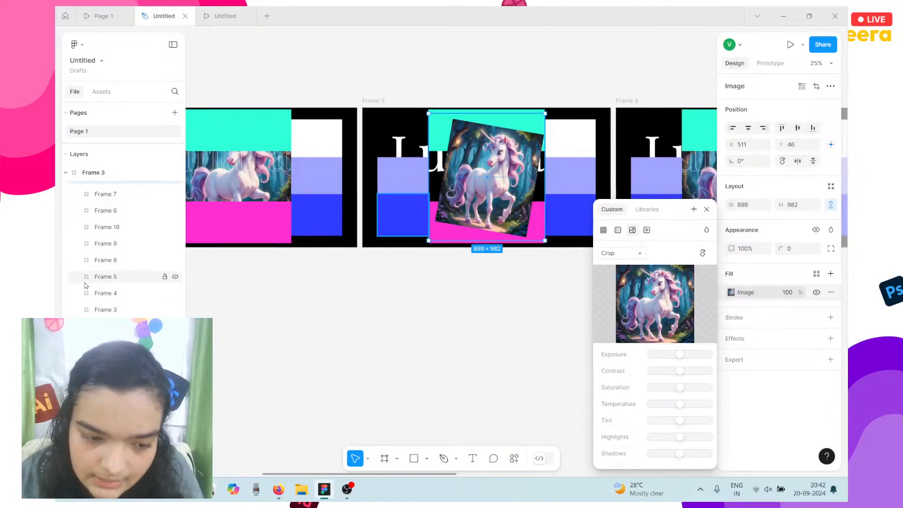
scroll(108, 274, up, 2)
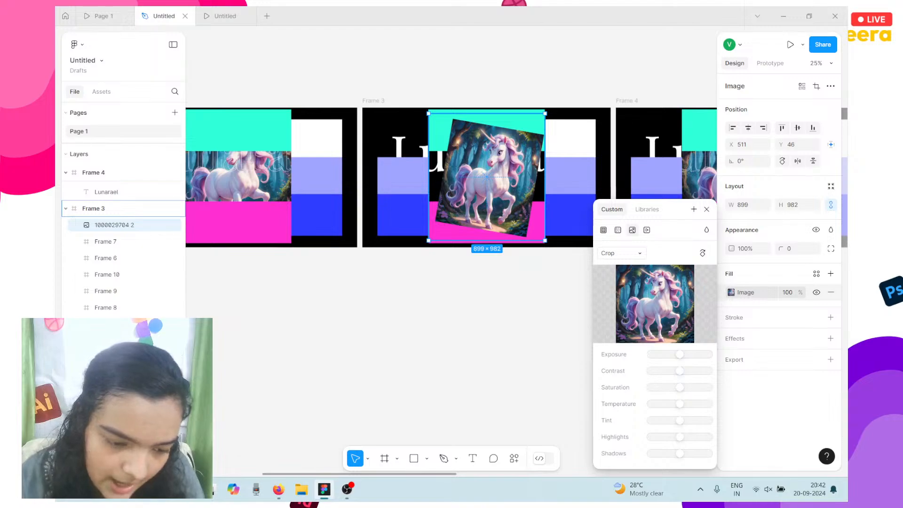
key([)
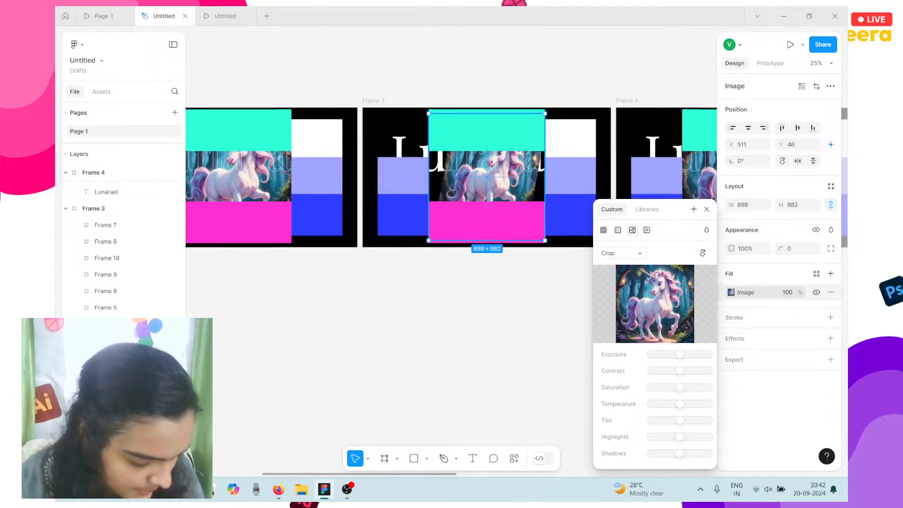
click(334, 357)
scroll(335, 355, left, 10)
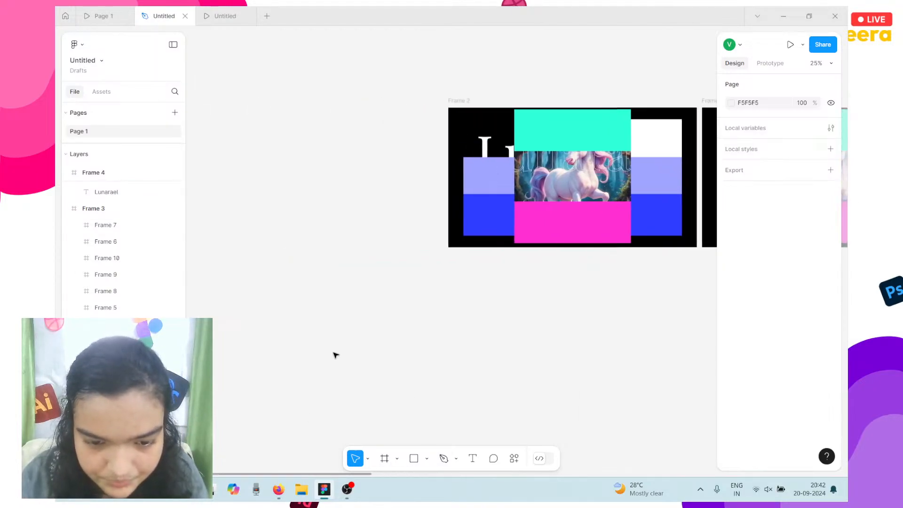
scroll(334, 356, right, 10)
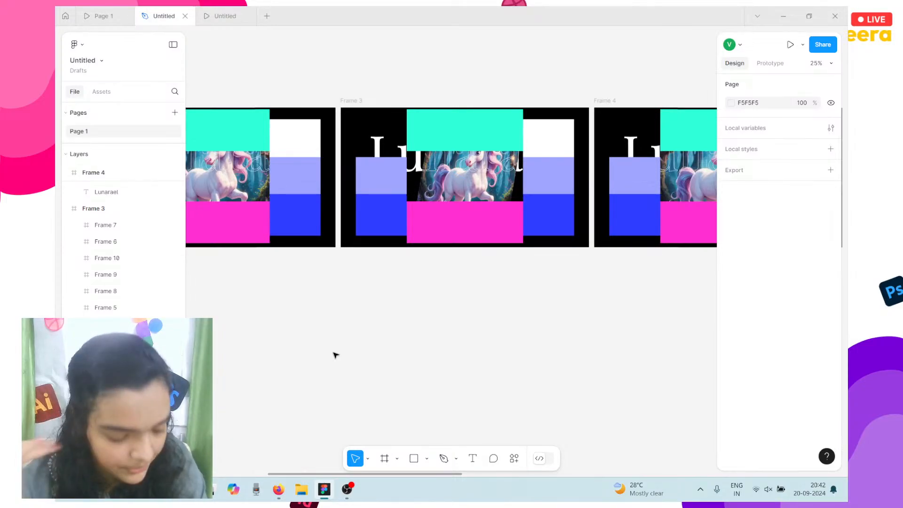
scroll(215, 215, left, 5)
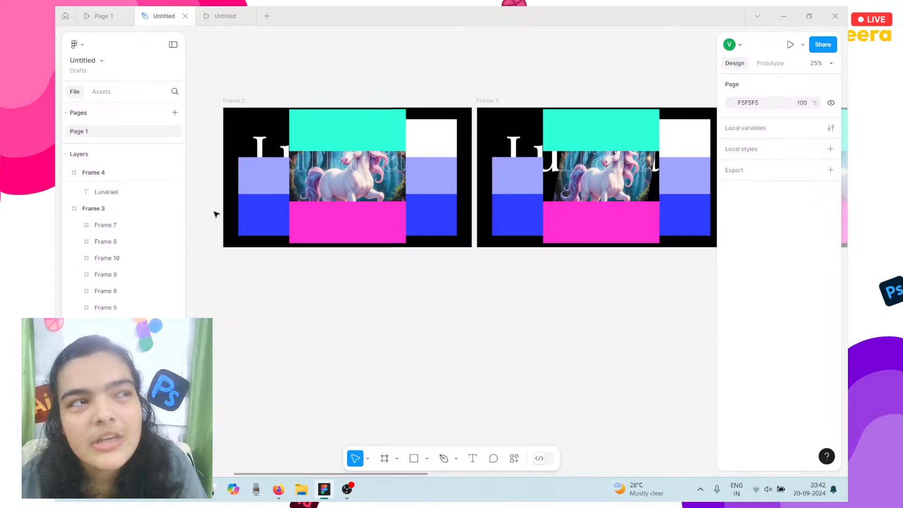
Select Frame 2's cyan block, show its Prototype settings, and start renaming Frame 3.
click(303, 121)
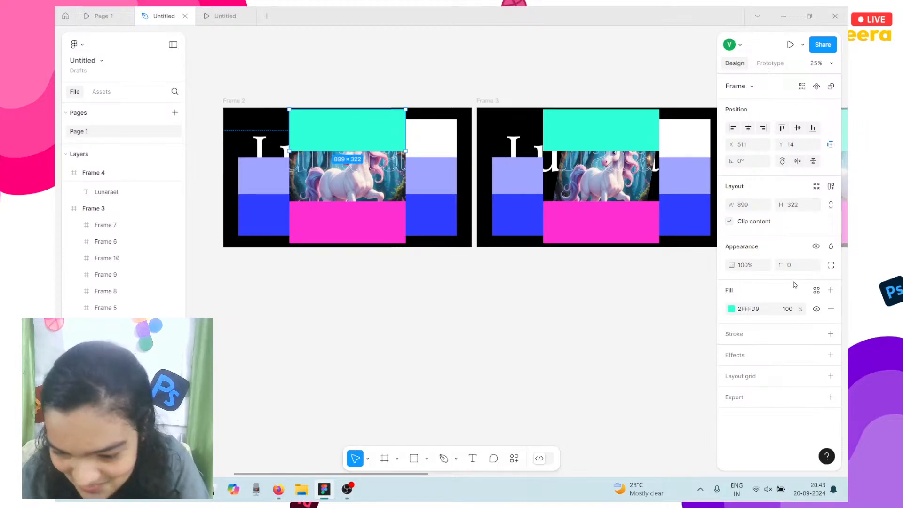
click(770, 63)
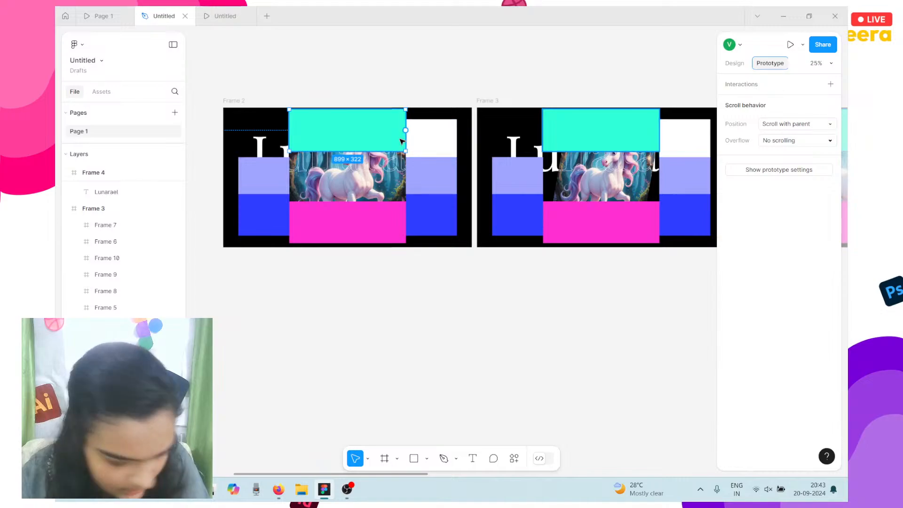
scroll(402, 141, down, 3)
scroll(358, 127, right, 2)
scroll(355, 127, left, 4)
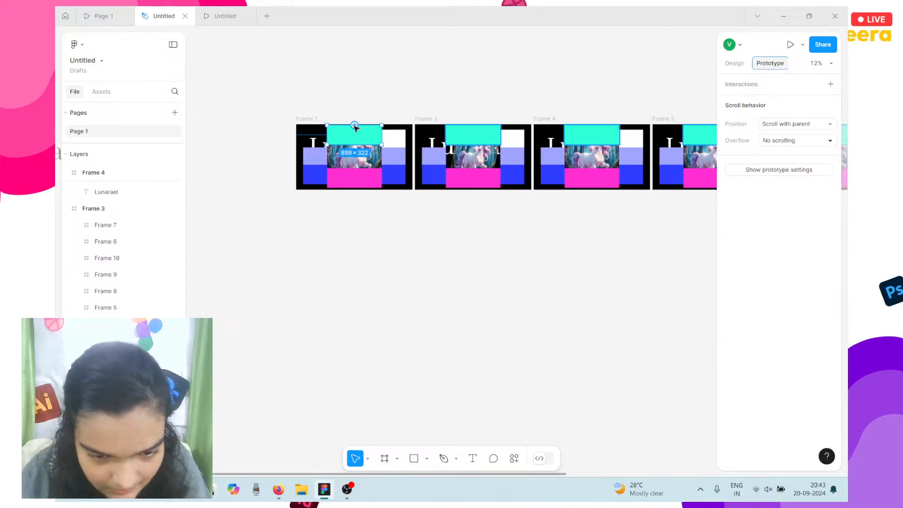
scroll(355, 127, up, 3)
scroll(354, 126, up, 2)
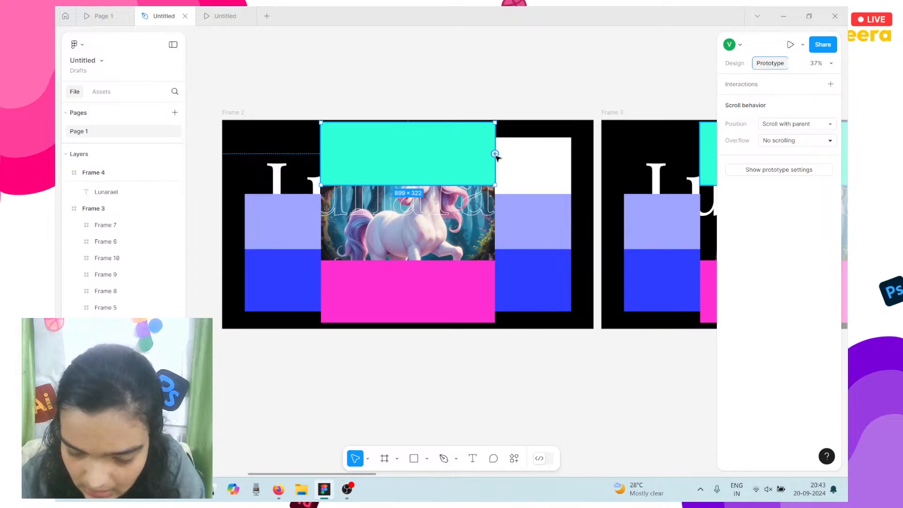
scroll(495, 154, down, 2)
double_click(577, 125)
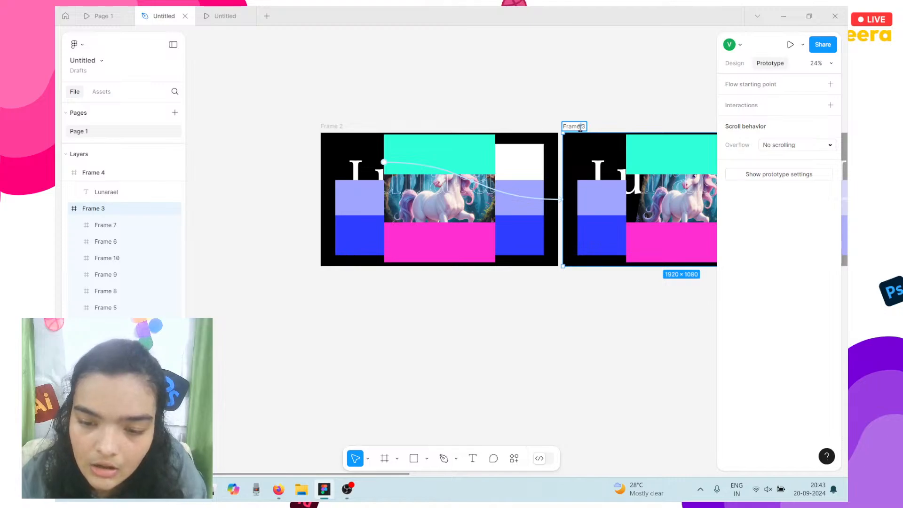
Remove the Hover interaction that links to Frame 3.
click(524, 121)
double_click(585, 125)
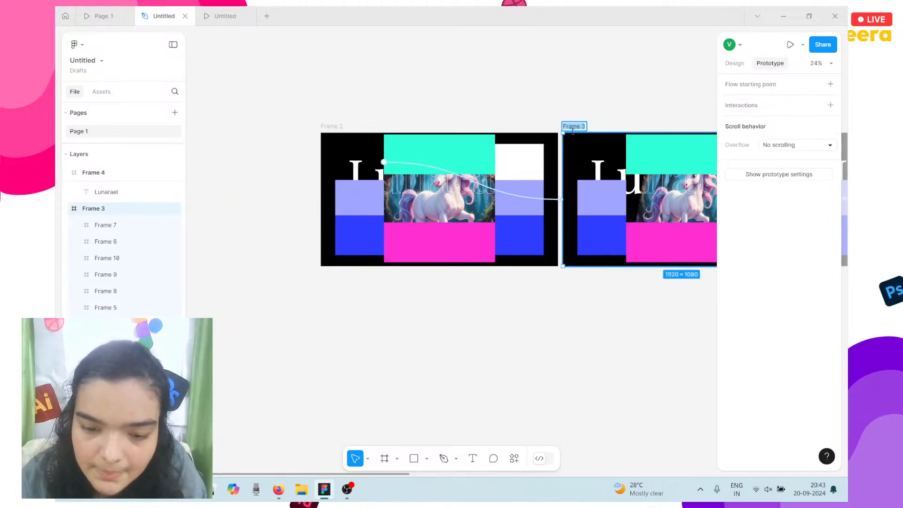
click(491, 187)
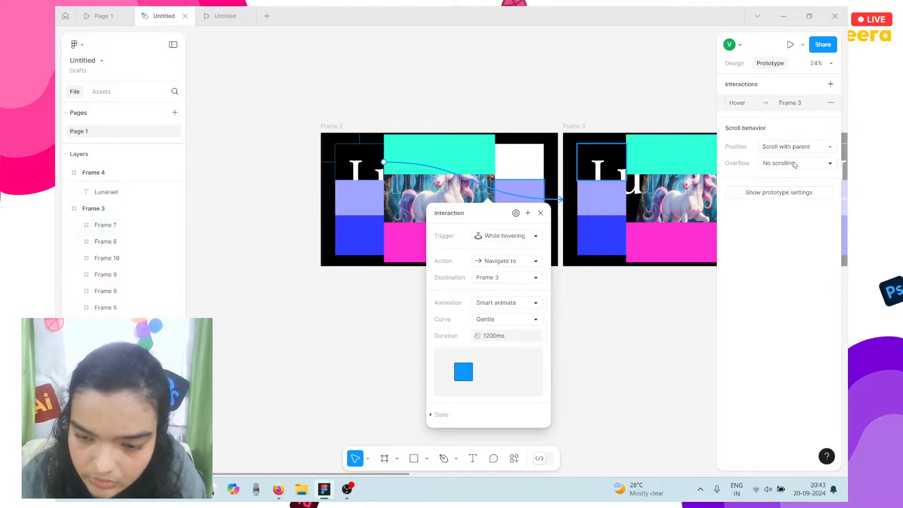
click(833, 102)
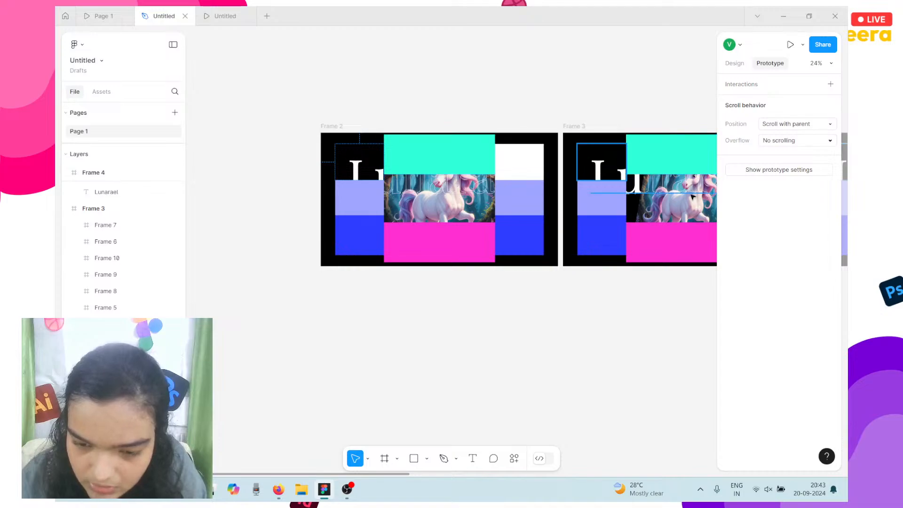
Rename Frame 3 to 'top left' and drag it below the slides.
scroll(609, 138, up, 5)
scroll(518, 108, up, 5)
scroll(423, 75, left, 2)
double_click(320, 99)
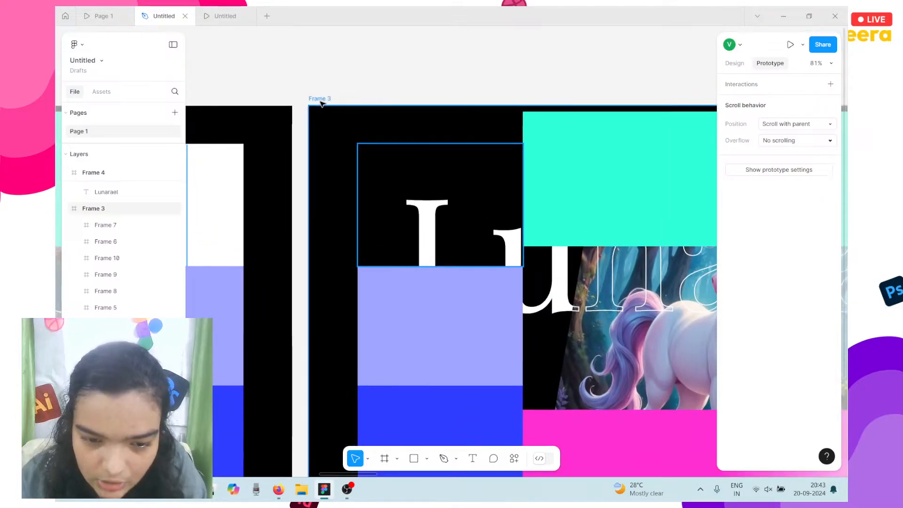
text(top left)
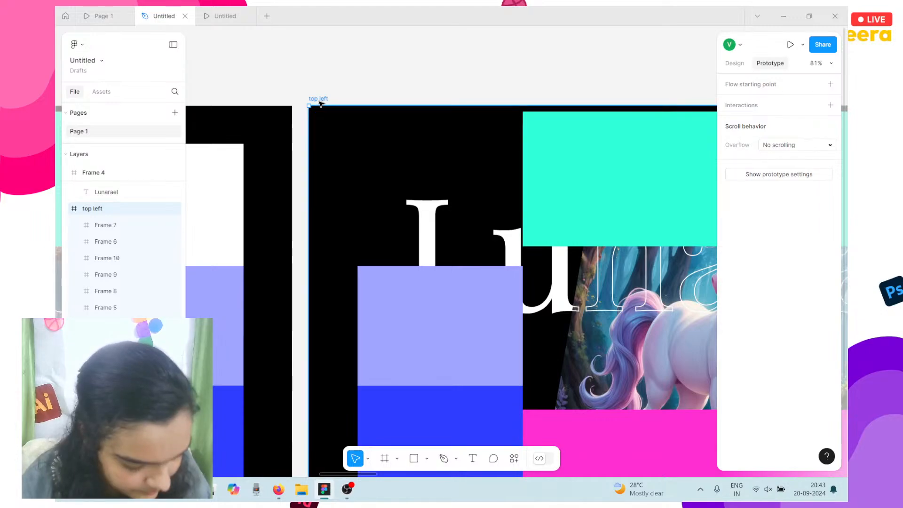
scroll(321, 103, down, 5)
drag(316, 99, 178, 417)
Link Frame 2's small top-left frame to the top left frame, triggered While hovering.
scroll(301, 301, left, 5)
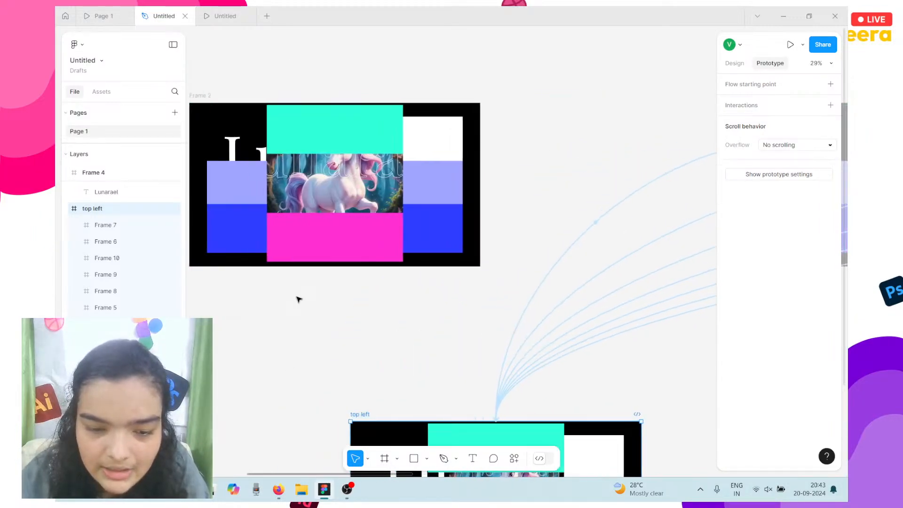
click(310, 139)
drag(317, 138, 525, 438)
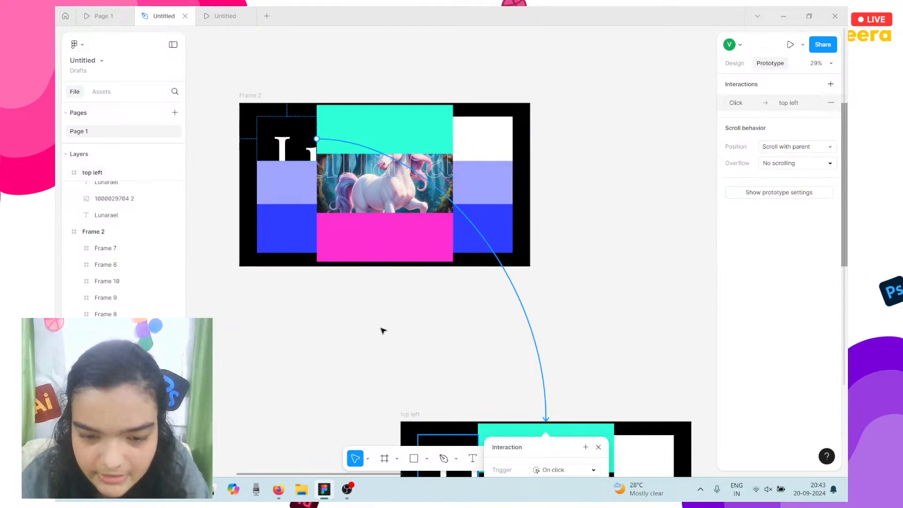
scroll(383, 330, down, 5)
scroll(383, 331, left, 3)
scroll(383, 330, right, 3)
scroll(383, 331, left, 3)
scroll(383, 331, right, 3)
scroll(395, 329, down, 2)
click(426, 334)
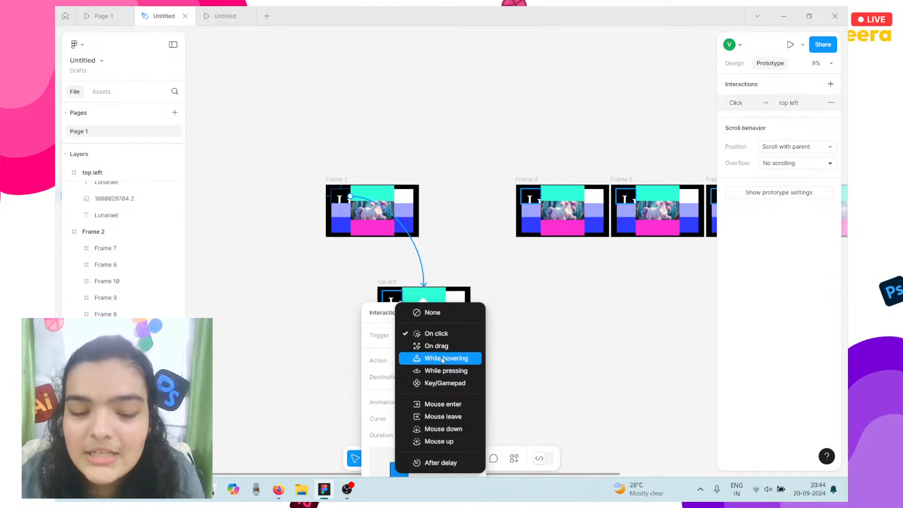
click(444, 359)
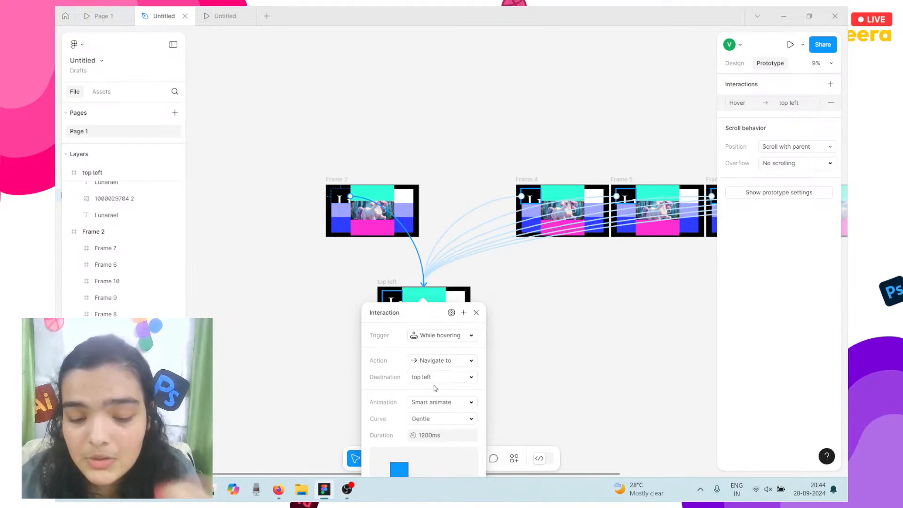
click(344, 268)
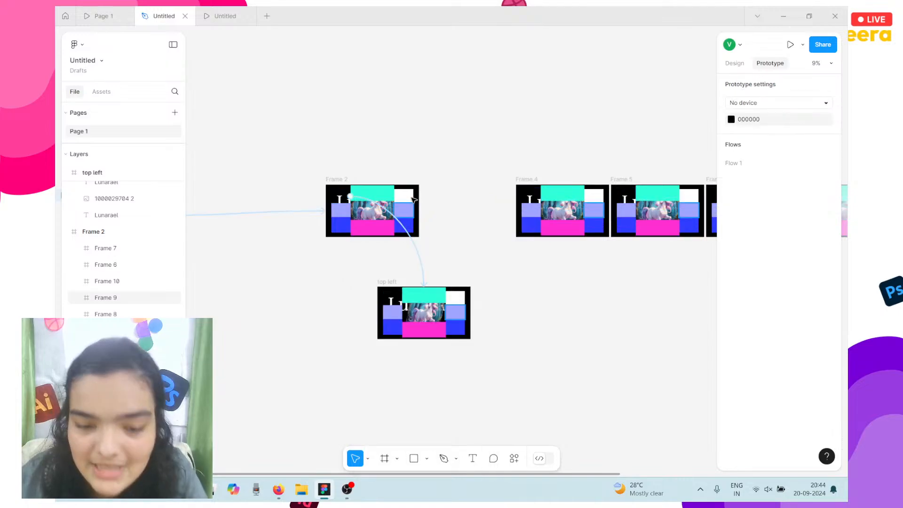
Check the Frame 2 to top left link, then select Frame 4 for renaming.
scroll(395, 199, down, 1)
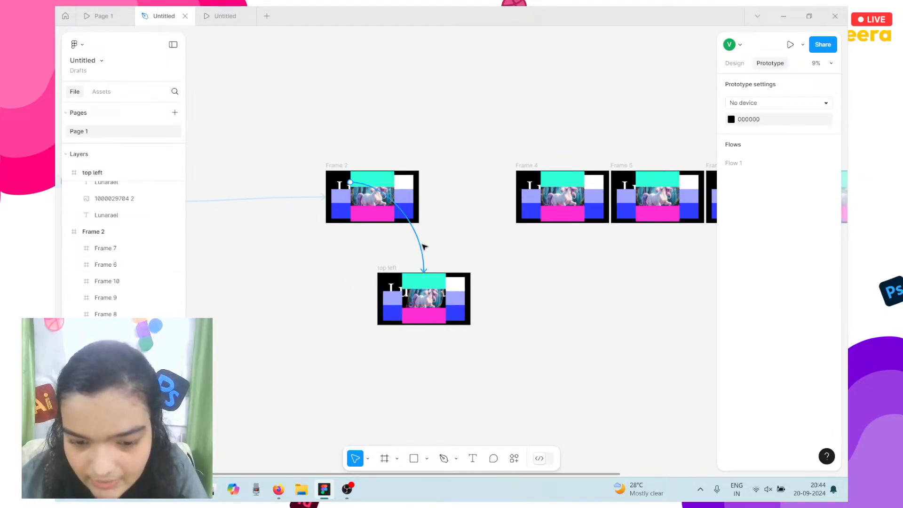
click(422, 247)
click(384, 245)
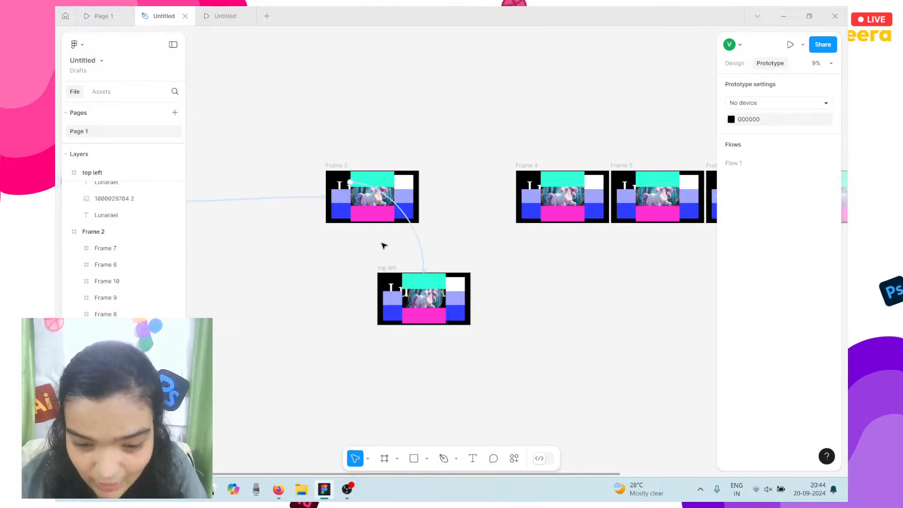
click(374, 177)
click(529, 166)
Rename Frame 4 to 'bottom'.
text(bottom)
click(507, 155)
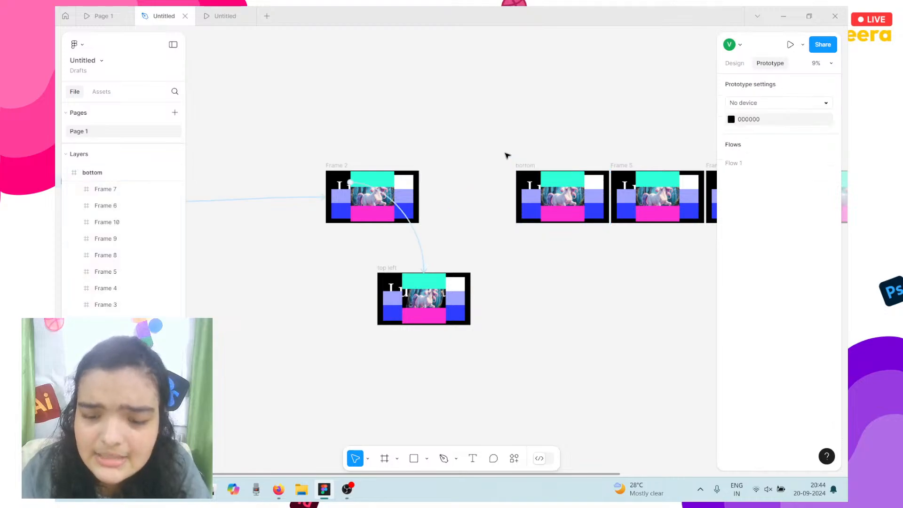
click(523, 163)
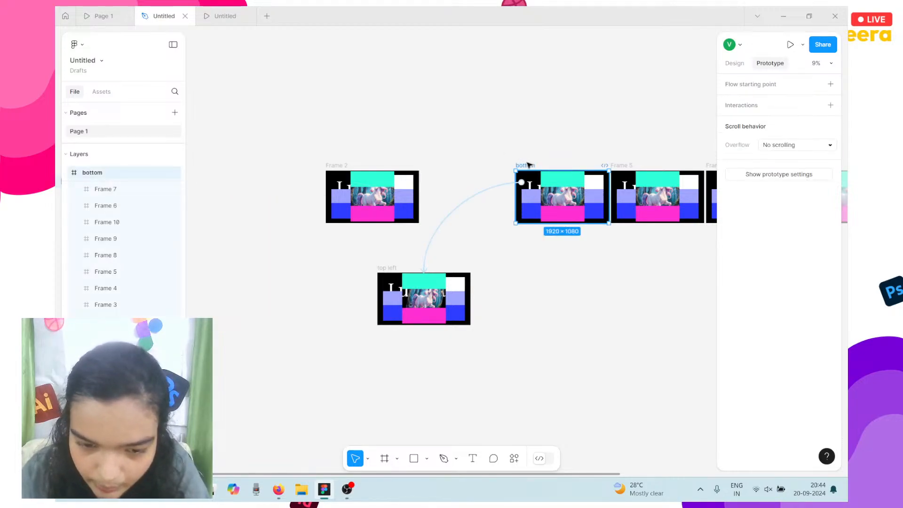
Drag the bottom frame left toward Frame 2, then select Frame 2's magenta block.
click(372, 178)
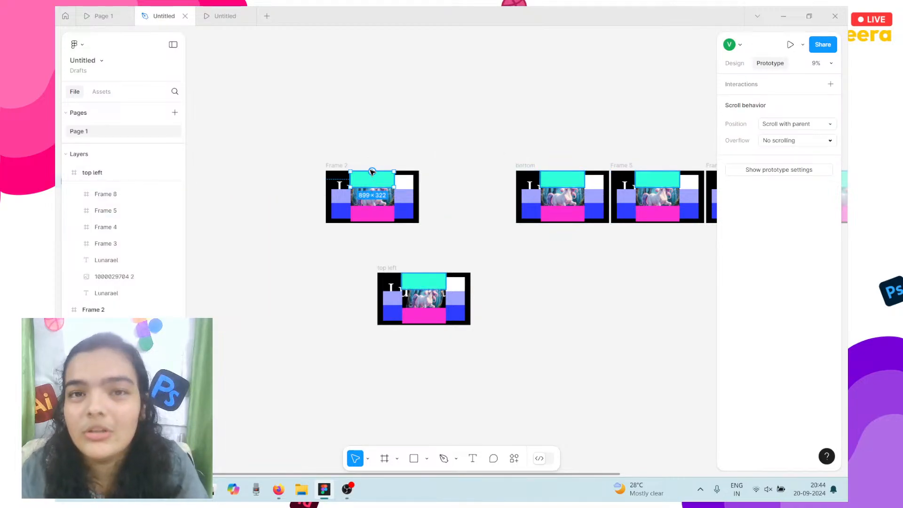
scroll(373, 172, up, 4)
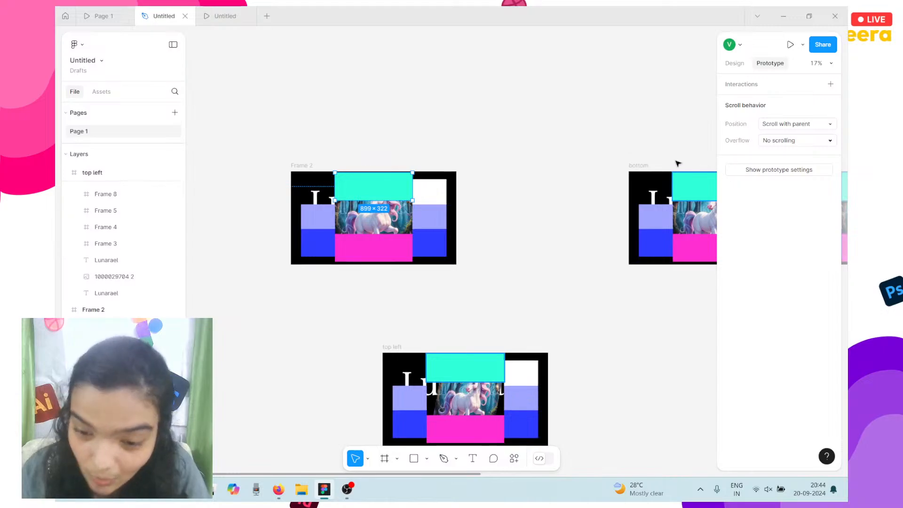
click(647, 173)
drag(655, 189, 572, 190)
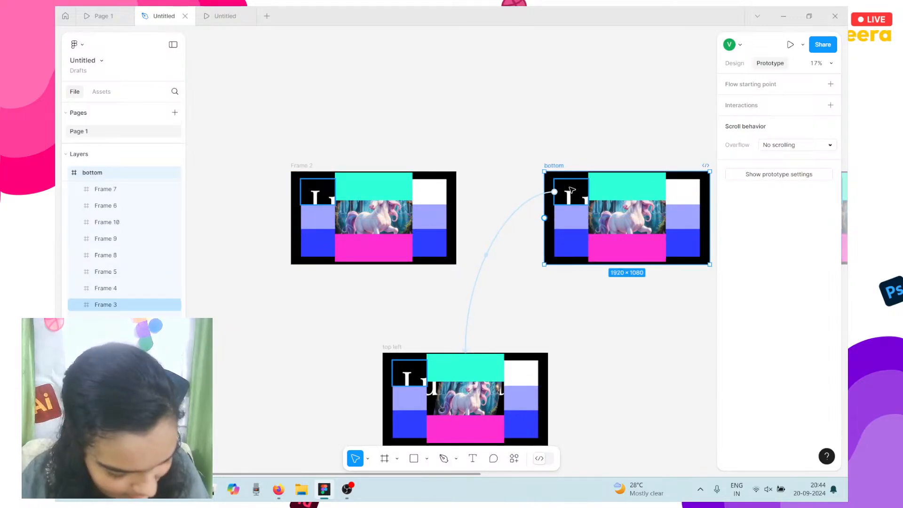
click(388, 195)
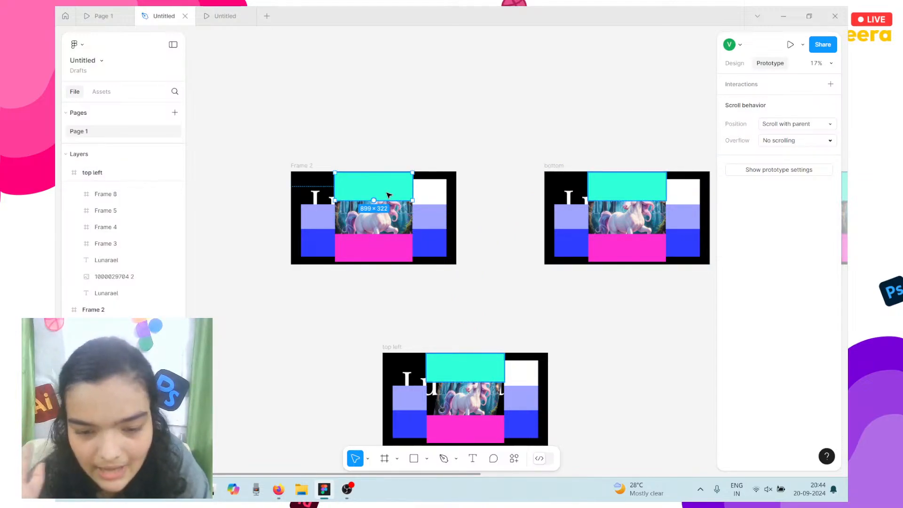
click(369, 268)
click(373, 256)
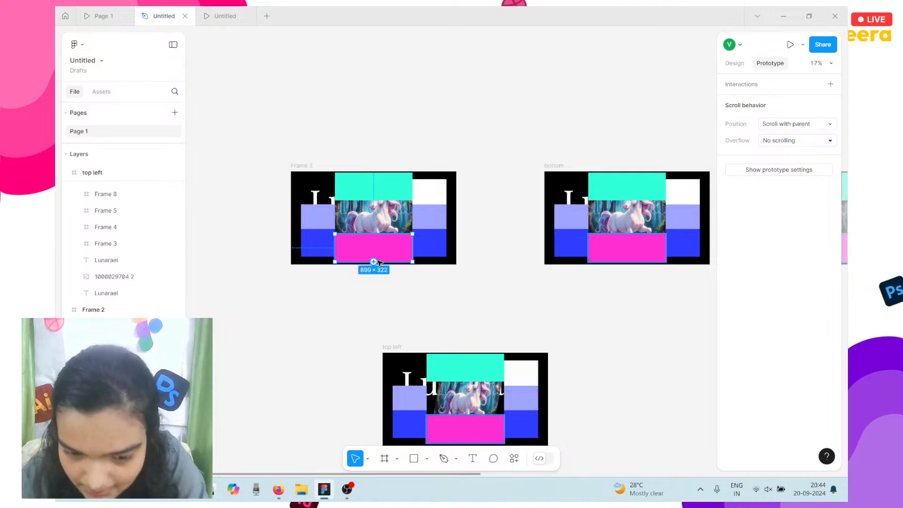
Link Frame 2's magenta block to the bottom frame, triggered While hovering.
drag(373, 262, 548, 238)
click(543, 265)
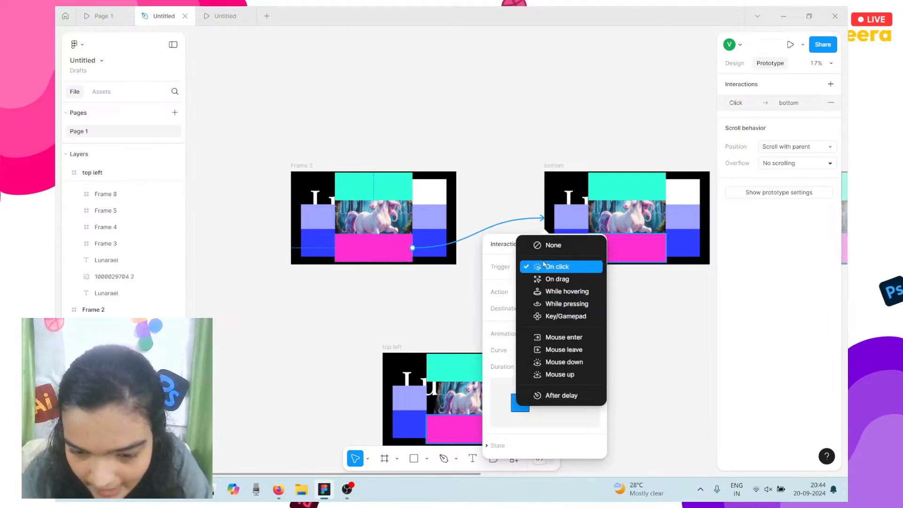
click(560, 292)
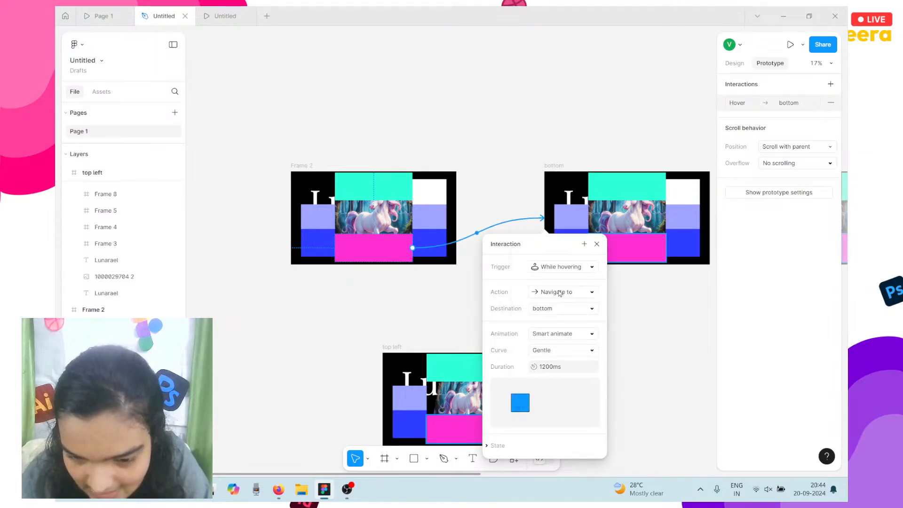
click(723, 317)
click(658, 291)
scroll(657, 290, right, 3)
scroll(657, 291, down, 3)
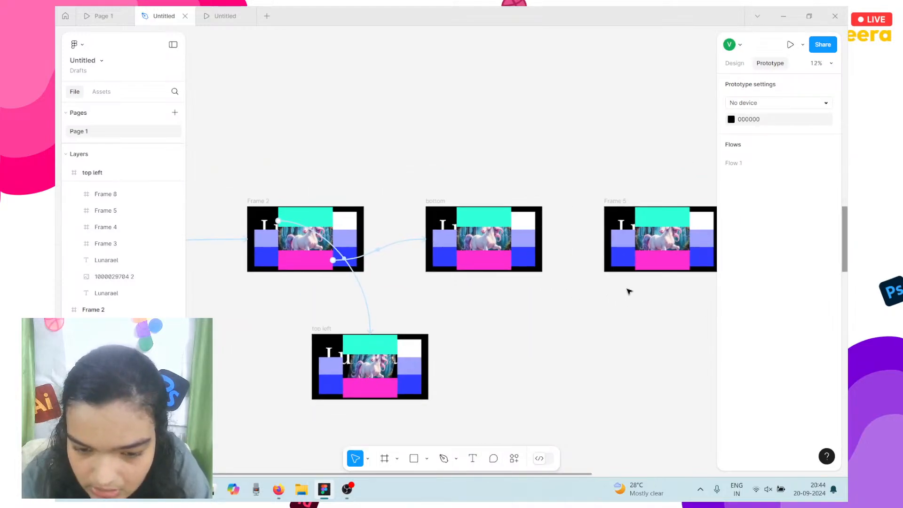
scroll(629, 291, right, 2)
Link the magenta blocks in Frames 5 and 6 to bottom, each While hovering.
click(576, 257)
drag(576, 260, 468, 239)
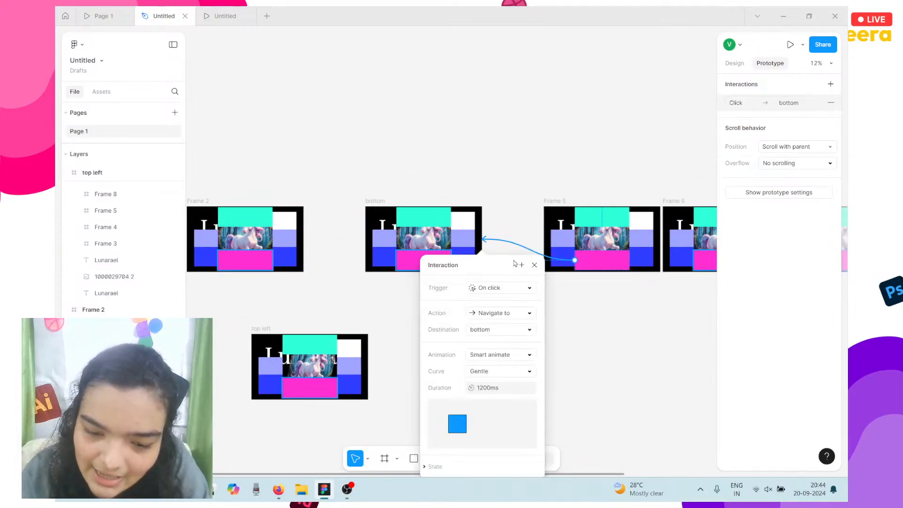
click(497, 288)
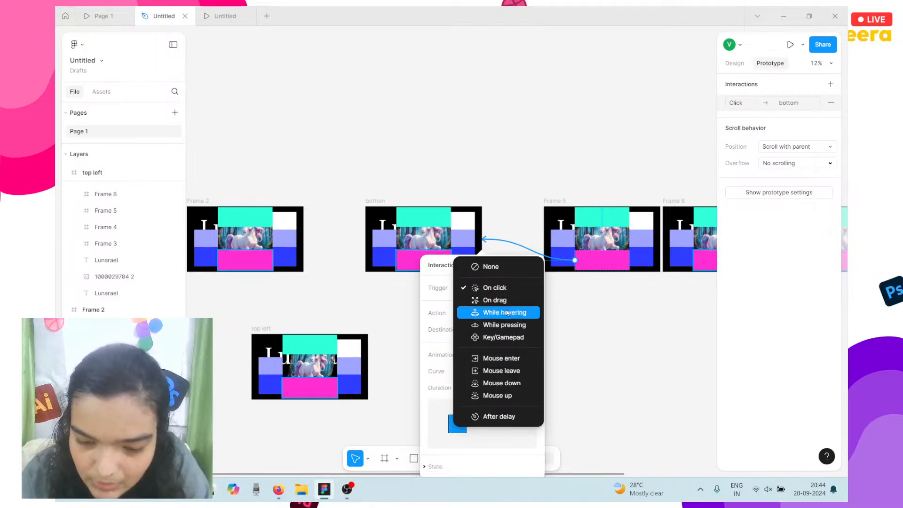
click(507, 313)
scroll(582, 316, down, 3)
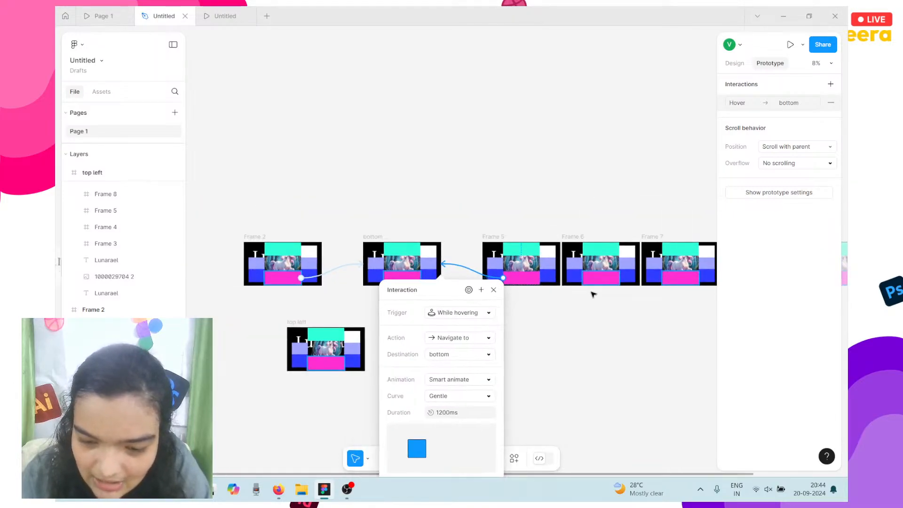
click(600, 281)
drag(582, 277, 399, 275)
click(479, 314)
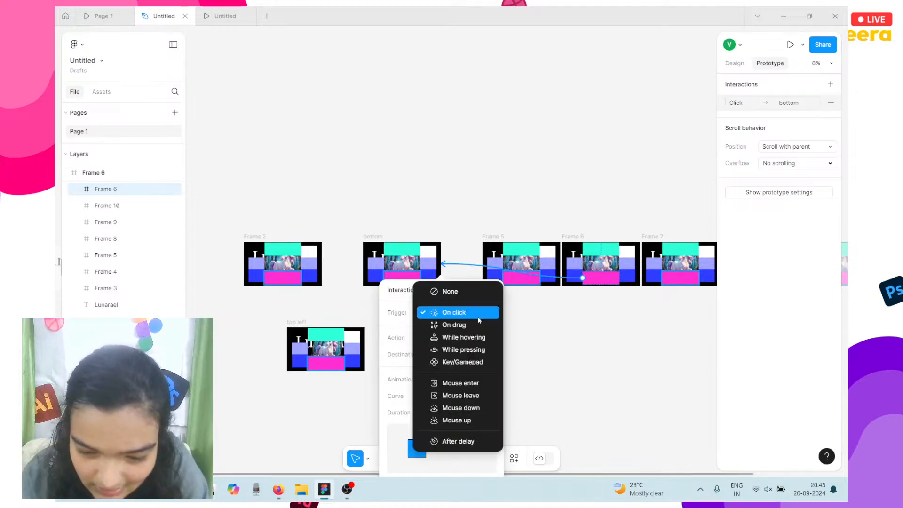
click(472, 337)
scroll(534, 323, right, 3)
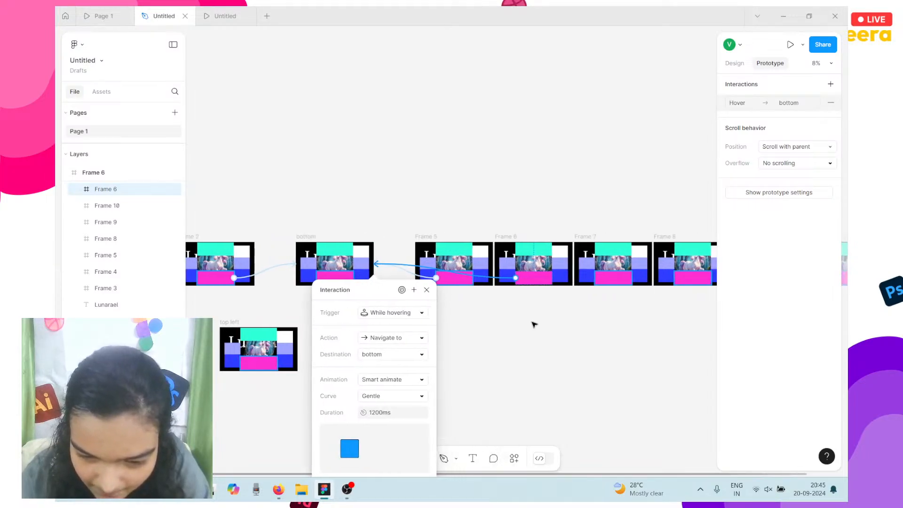
click(613, 288)
Link the magenta blocks in Frames 7, 8 and 9 to bottom, Frame 9's While hovering.
click(613, 281)
drag(595, 277, 327, 274)
scroll(609, 279, right, 3)
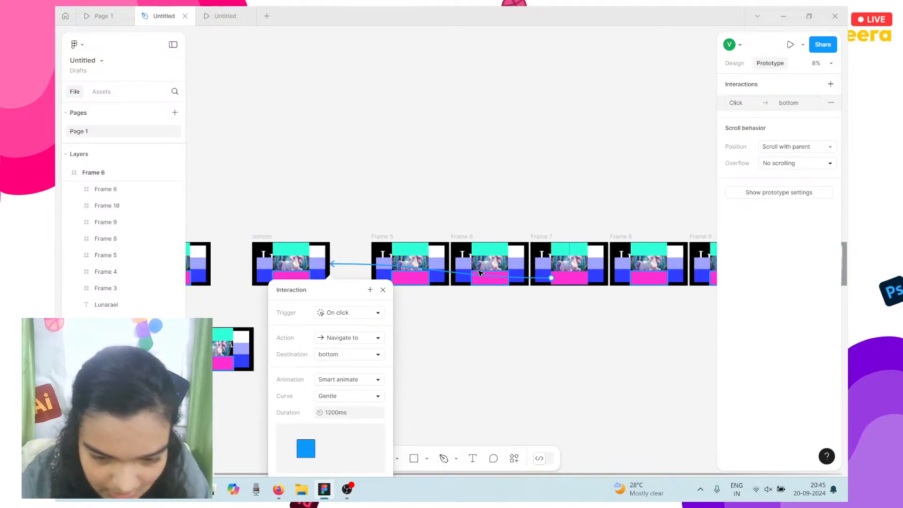
click(609, 279)
drag(585, 277, 284, 266)
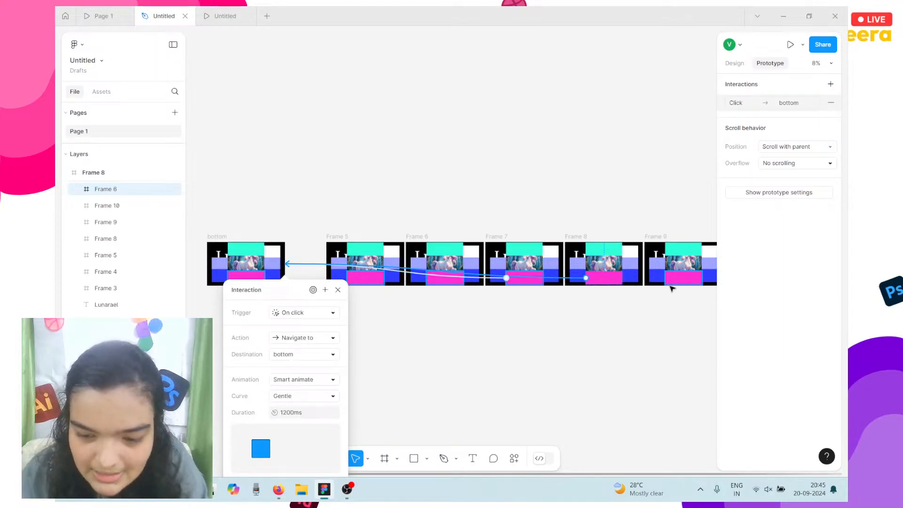
click(679, 282)
drag(703, 278, 282, 258)
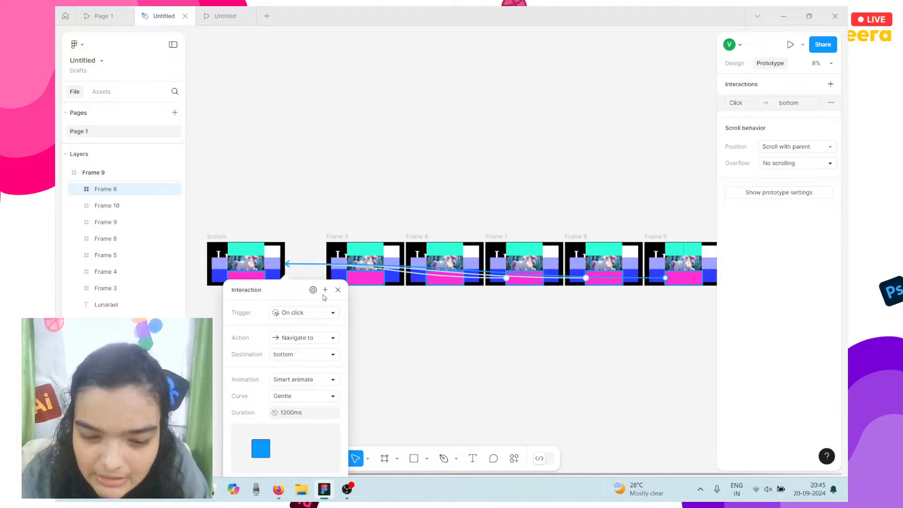
click(316, 313)
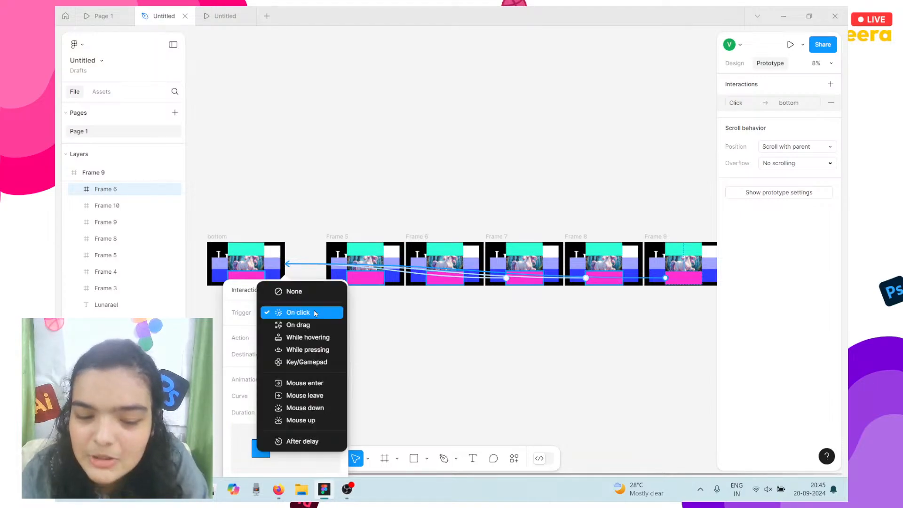
click(319, 338)
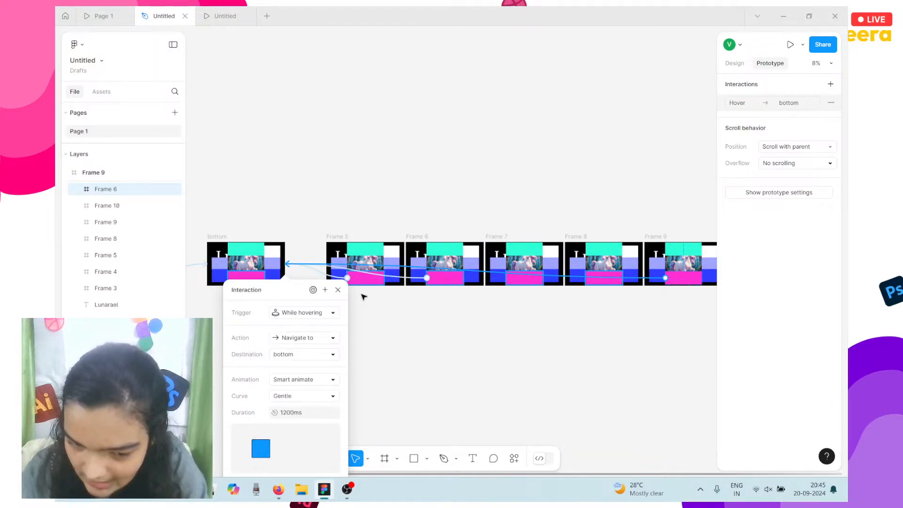
Check the Frame 5–7 magenta links and switch Frame 7's trigger to While hovering.
click(368, 285)
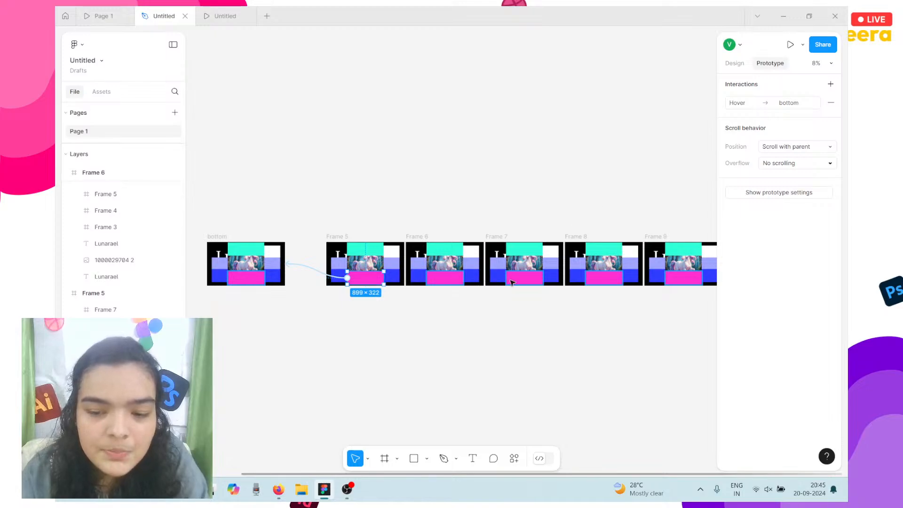
click(455, 280)
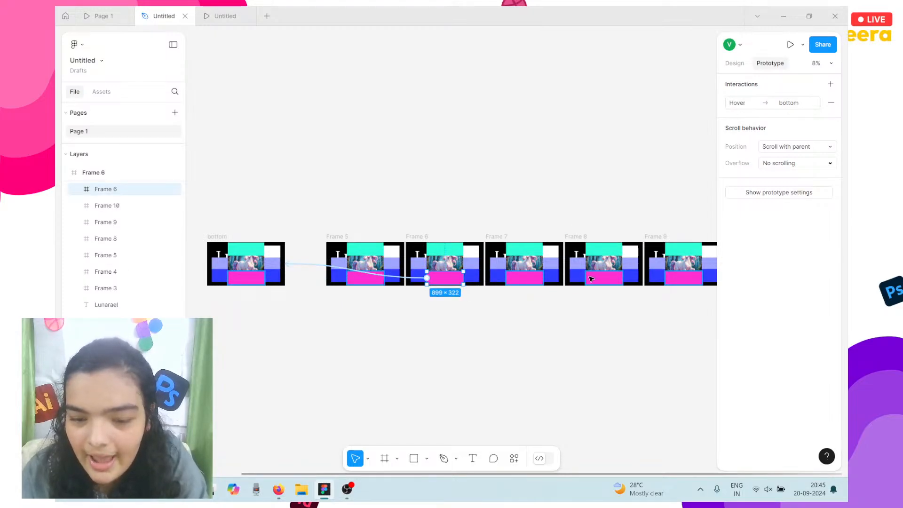
click(534, 283)
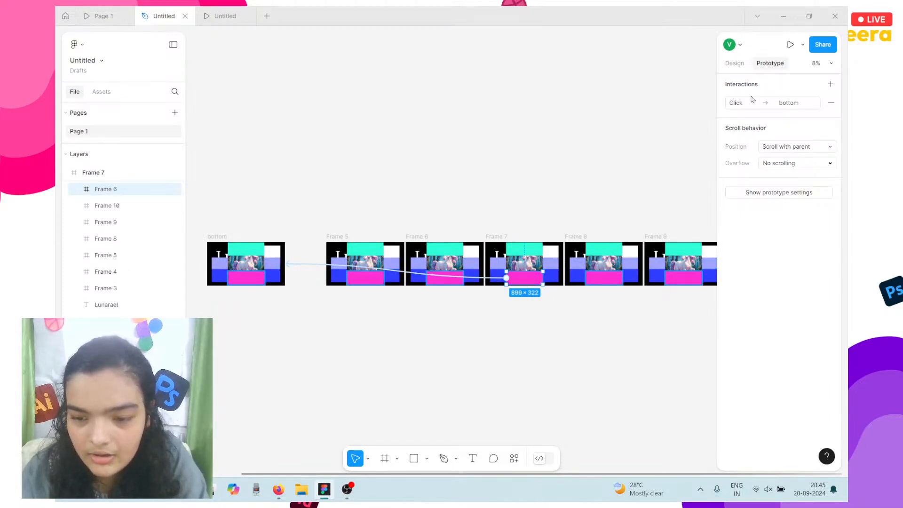
click(748, 101)
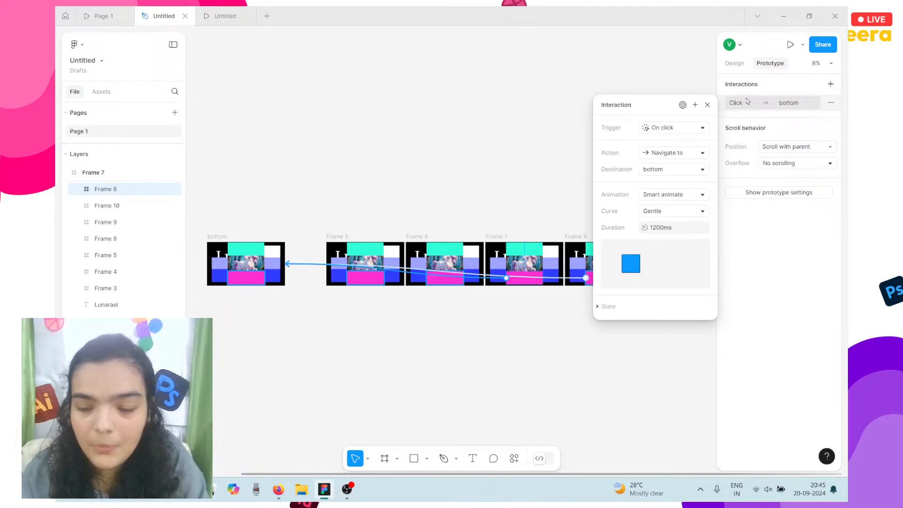
click(677, 131)
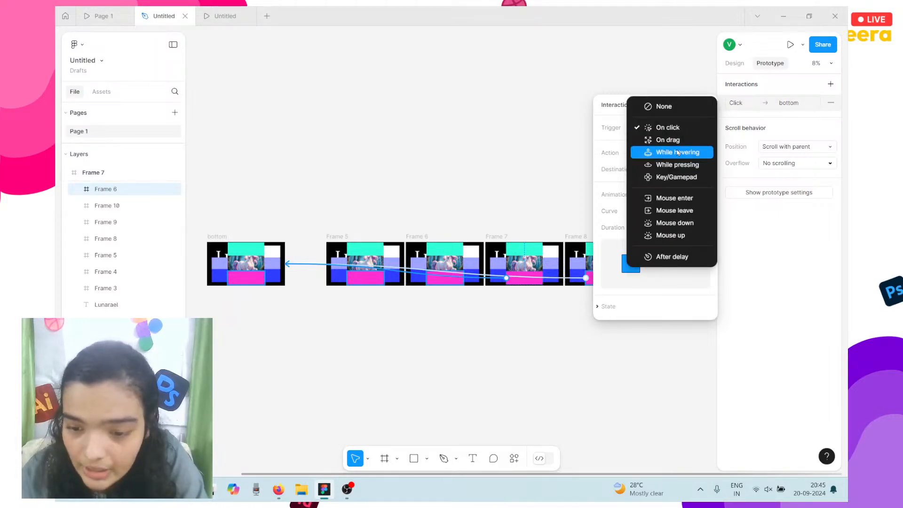
click(677, 152)
Switch Frame 8's link trigger to While hovering, then select the Frame 9 and 10 magenta blocks.
scroll(517, 254, right, 2)
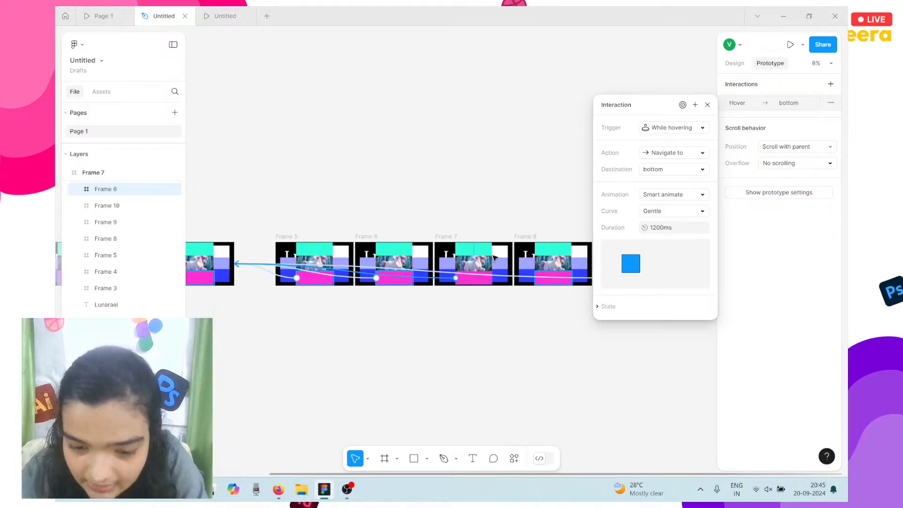
click(541, 282)
click(535, 278)
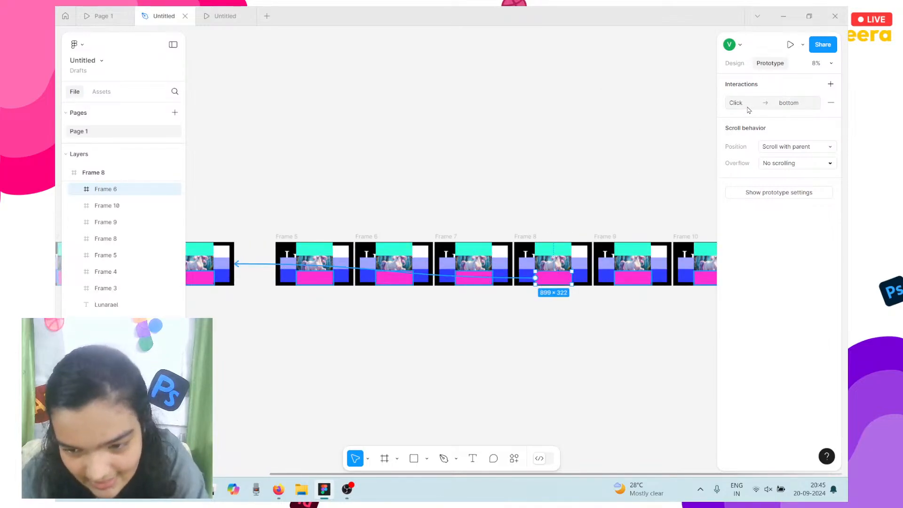
click(682, 129)
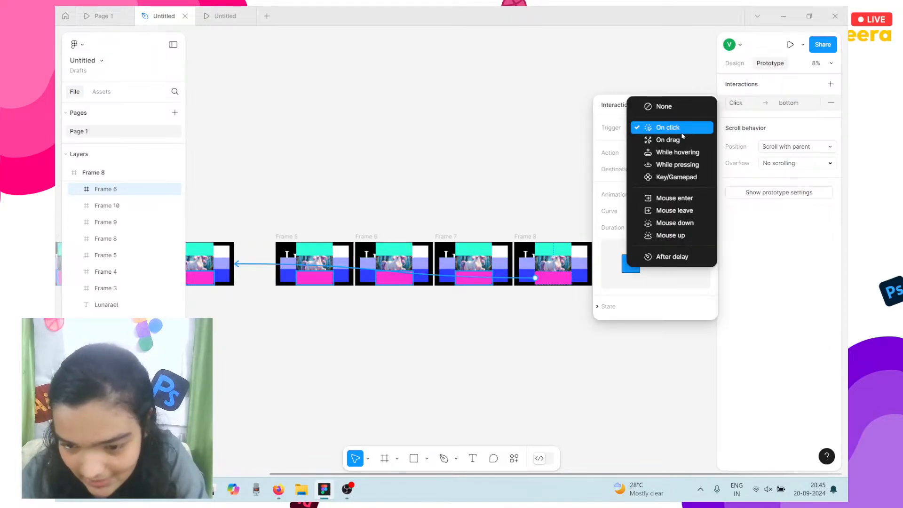
click(677, 147)
scroll(543, 228, right, 1)
scroll(544, 228, right, 3)
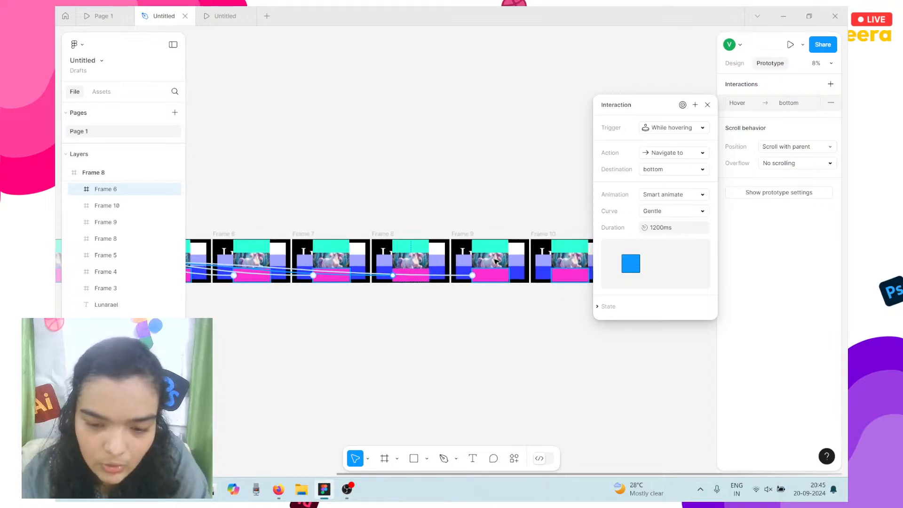
click(484, 277)
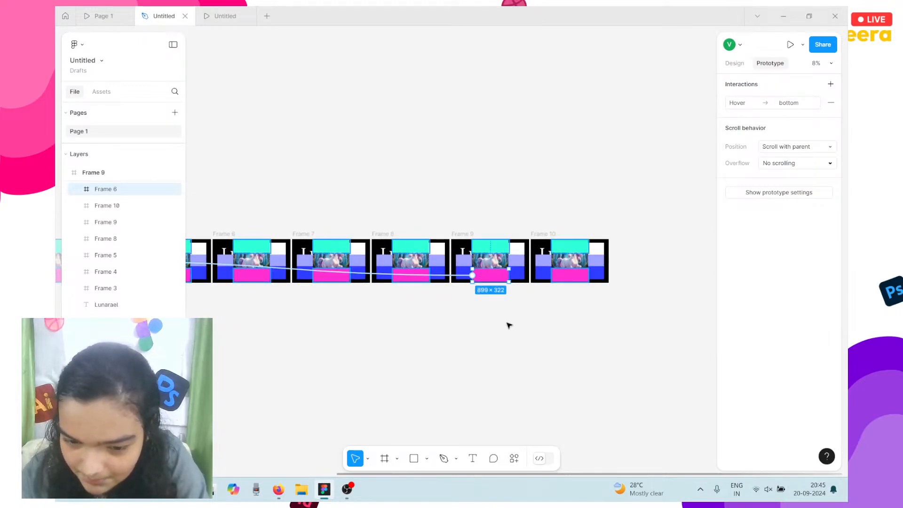
click(571, 275)
scroll(573, 273, right, 2)
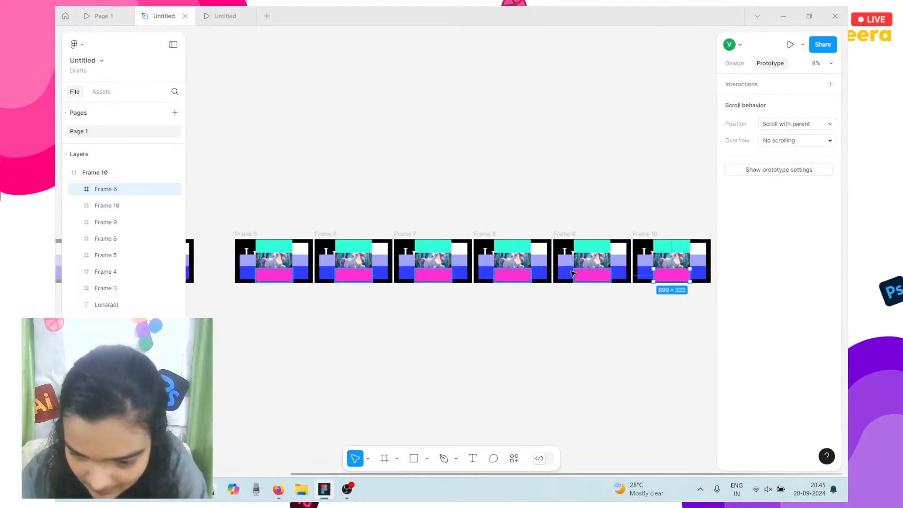
scroll(601, 318, down, 3)
Link Frame 10's magenta block to bottom, triggered While hovering.
drag(629, 295, 376, 296)
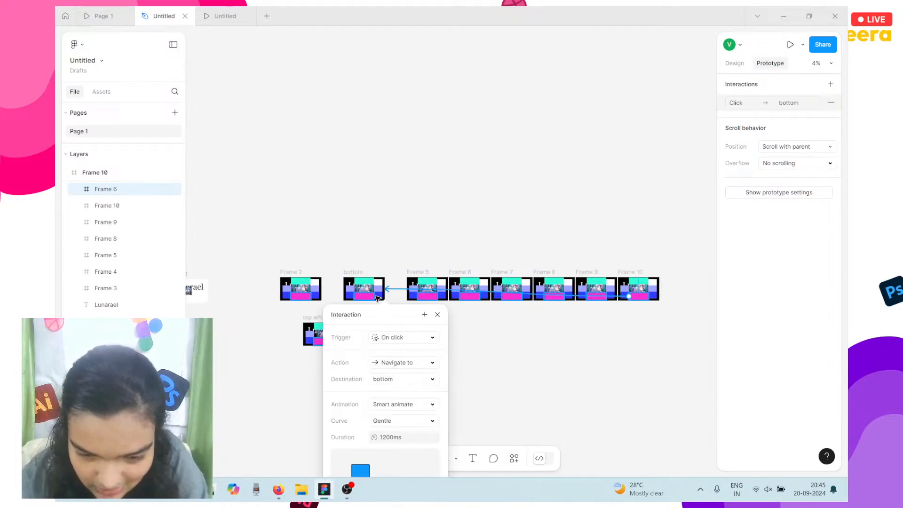
click(394, 338)
click(412, 356)
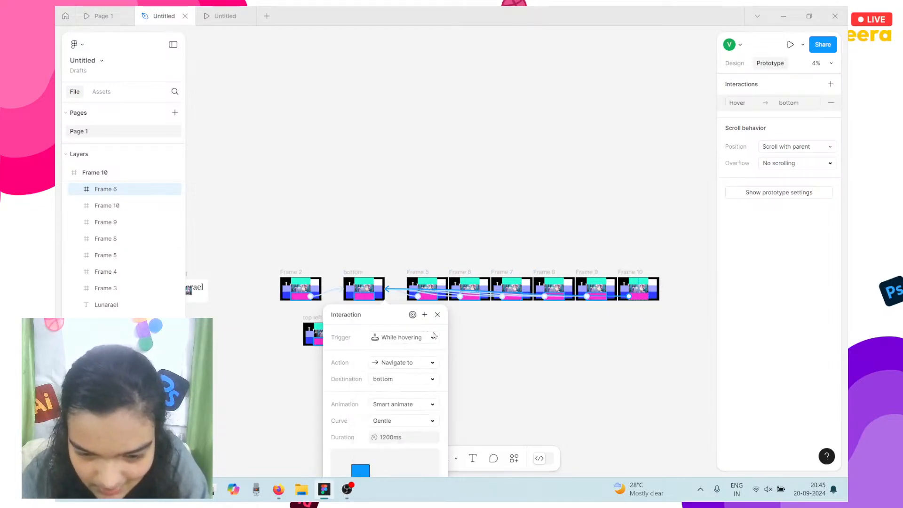
click(415, 297)
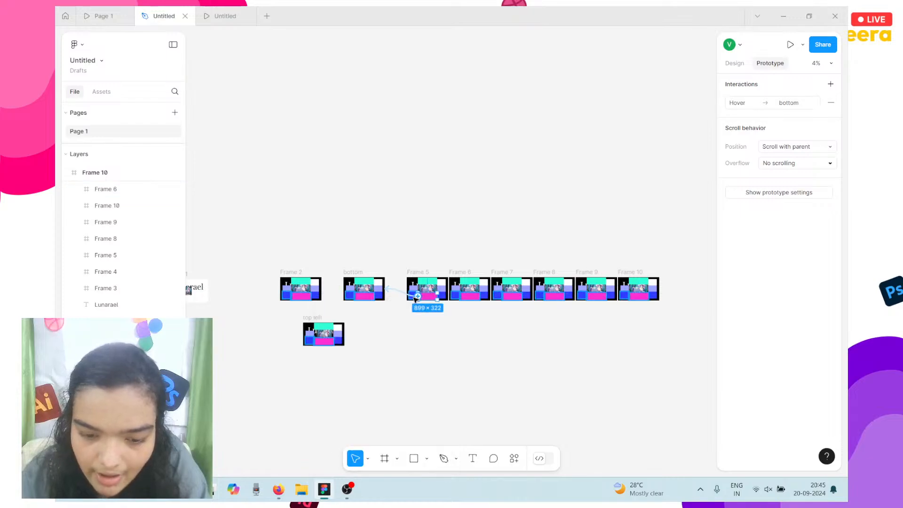
Check the hover links on the magenta blocks of Frames 6 through 10.
scroll(415, 297, up, 5)
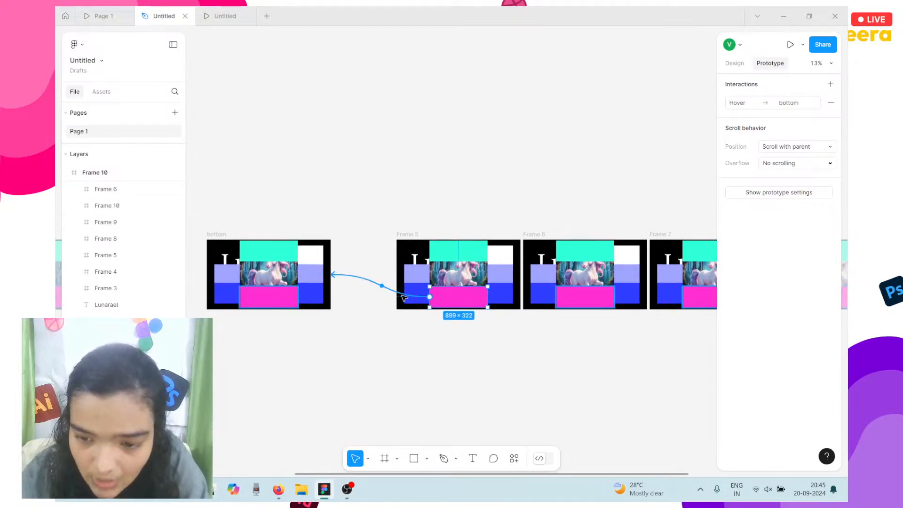
click(571, 292)
scroll(569, 290, right, 2)
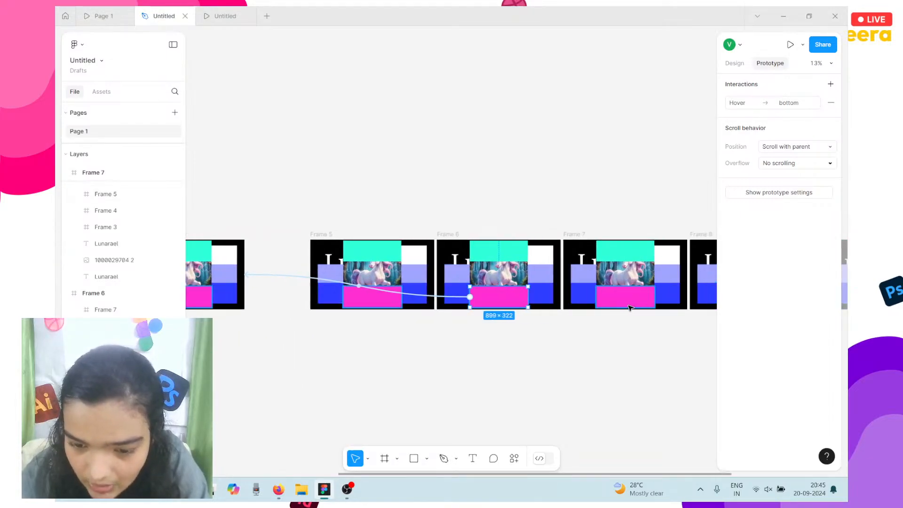
click(625, 302)
scroll(625, 302, right, 3)
click(594, 294)
scroll(595, 294, right, 1)
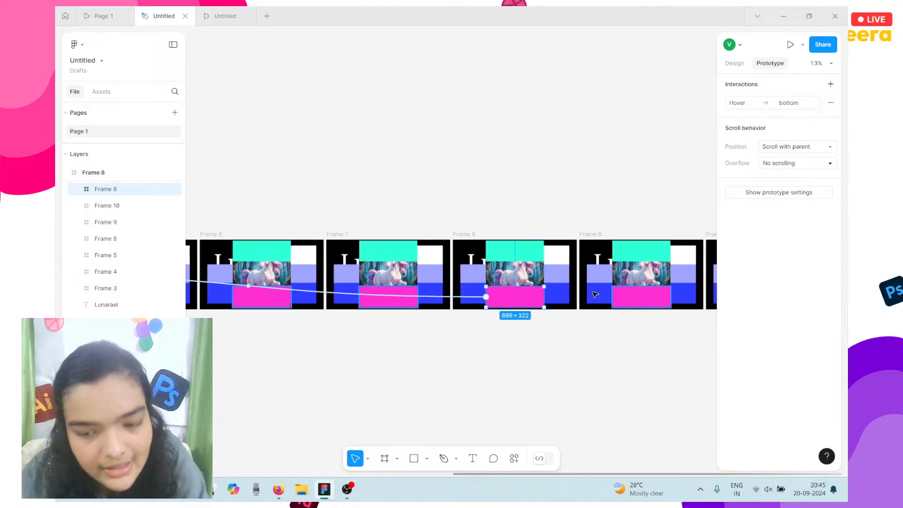
click(601, 294)
scroll(602, 296, right, 3)
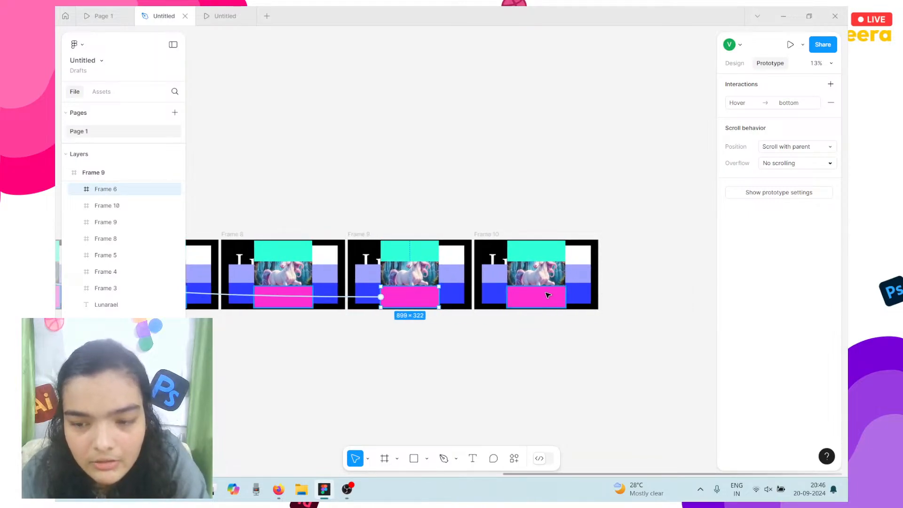
click(547, 295)
scroll(546, 295, right, 5)
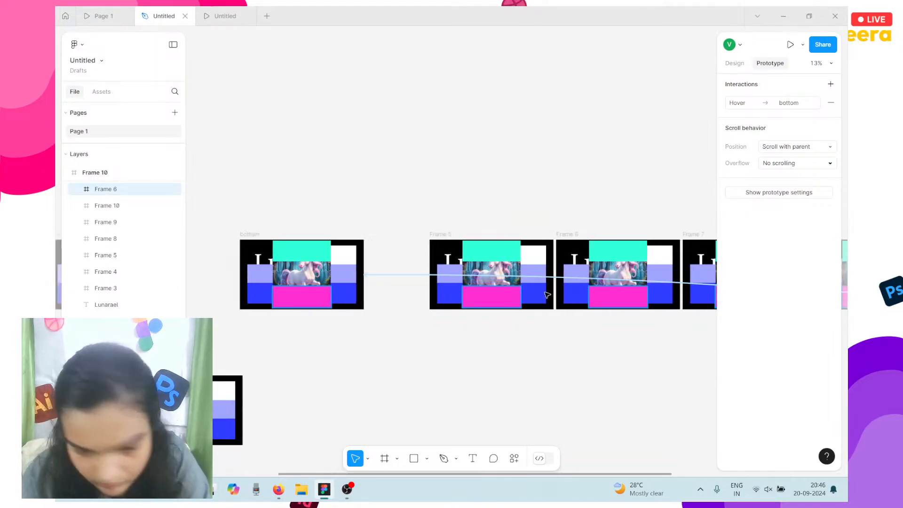
scroll(400, 278, left, 3)
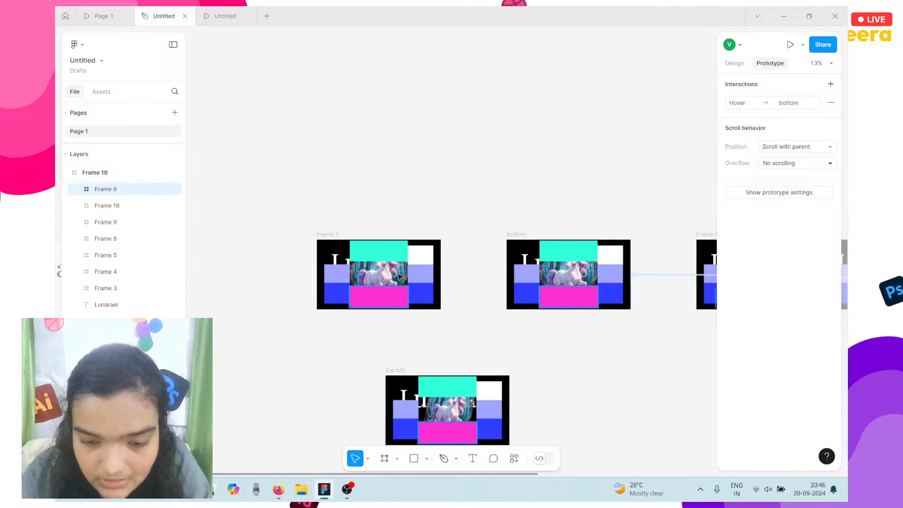
scroll(472, 272, right, 4)
scroll(473, 271, up, 5)
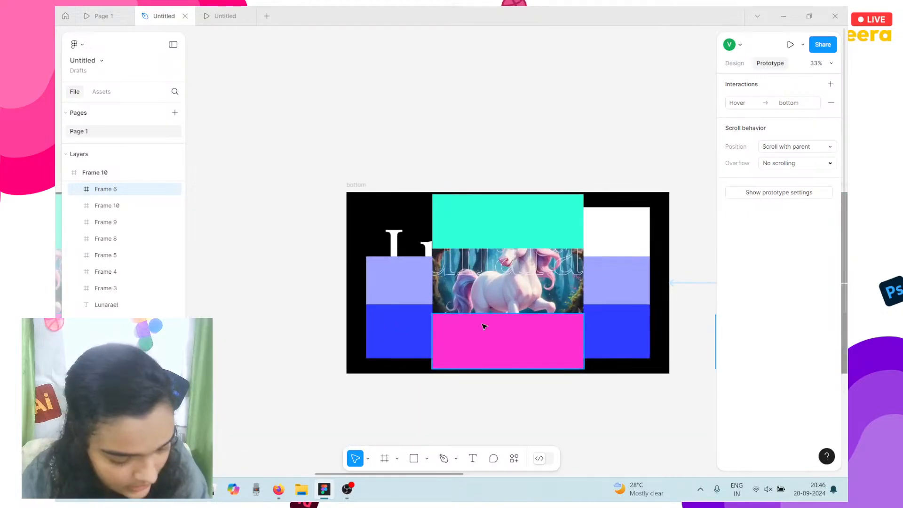
scroll(484, 322, right, 2)
Select the unicorn image in 'bottom' and bring it to the front.
click(477, 286)
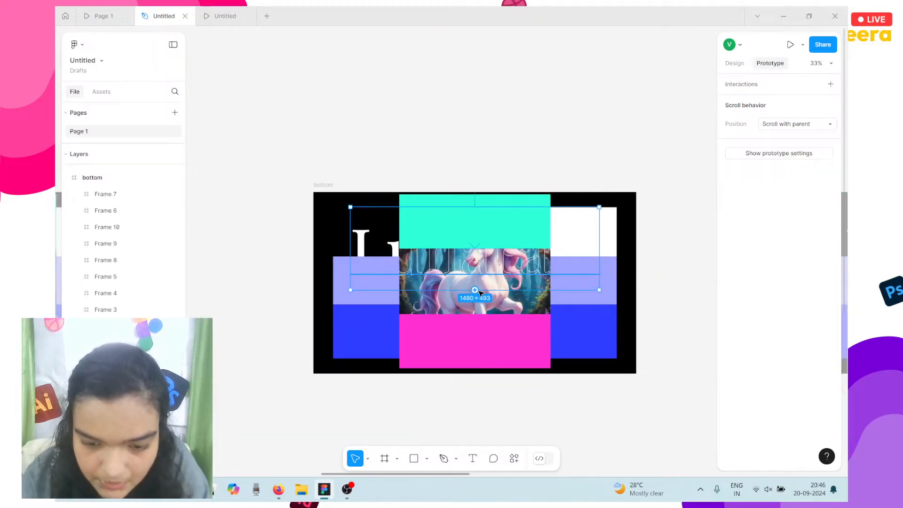
click(479, 295)
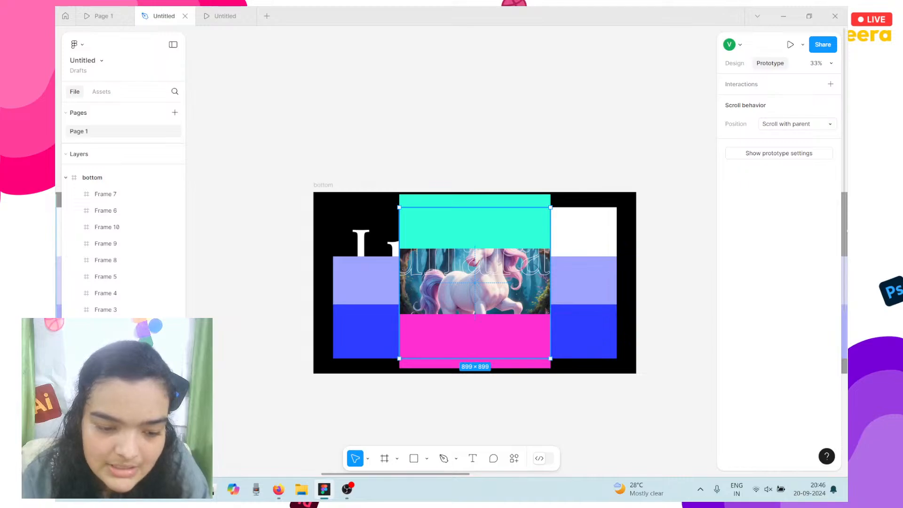
key(bracketright)
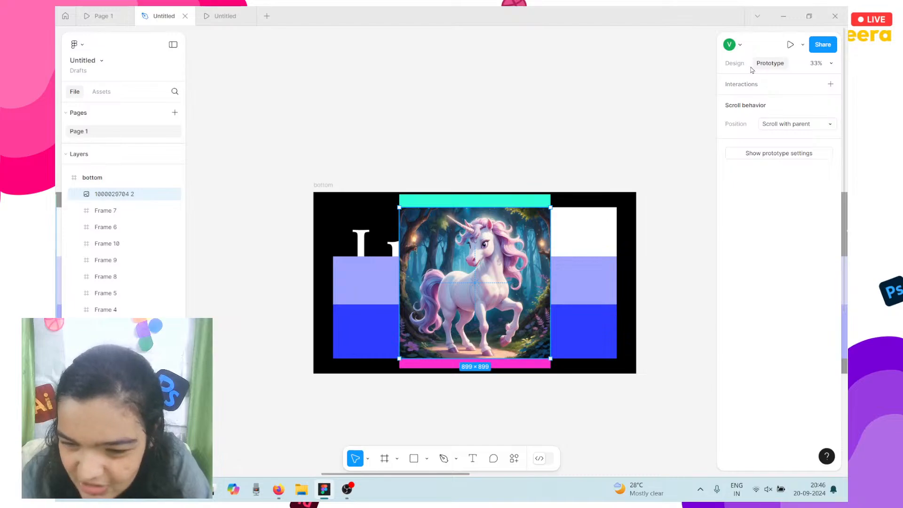
Set the unicorn's image fill to Crop and shift the image upward within its crop.
click(734, 63)
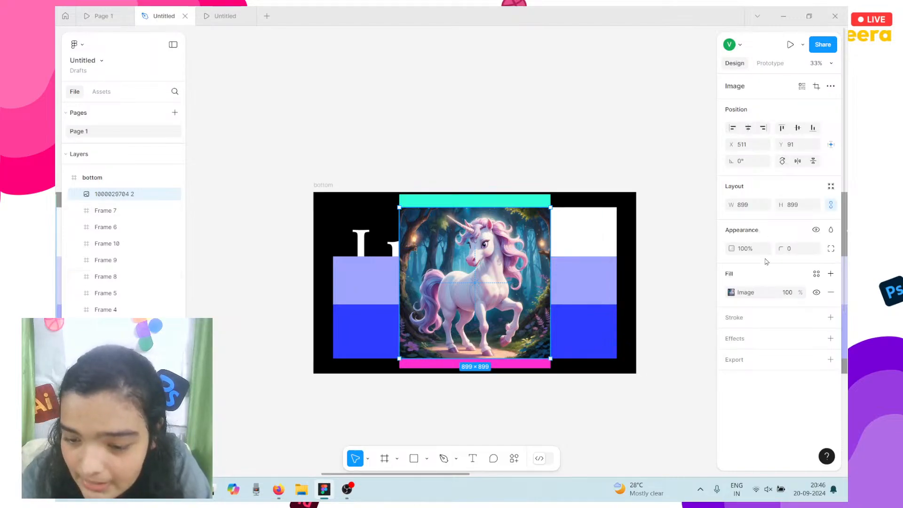
click(751, 294)
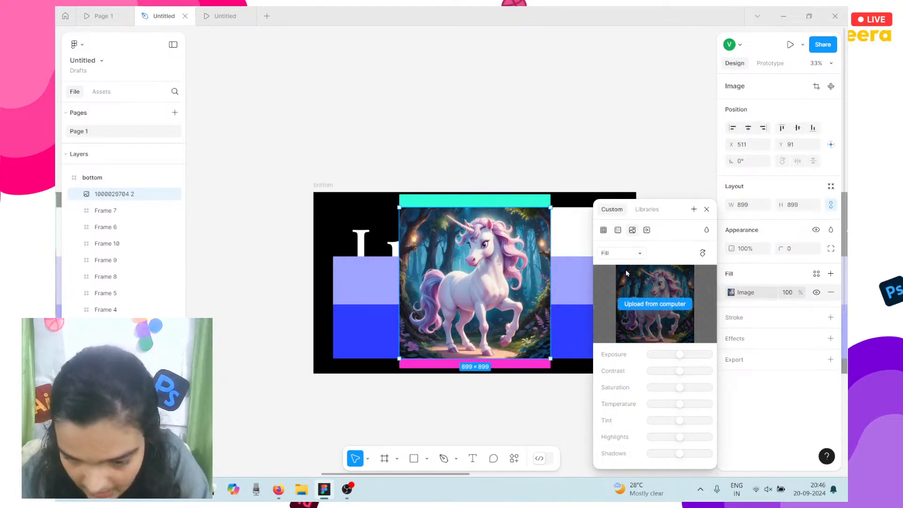
click(615, 252)
click(621, 278)
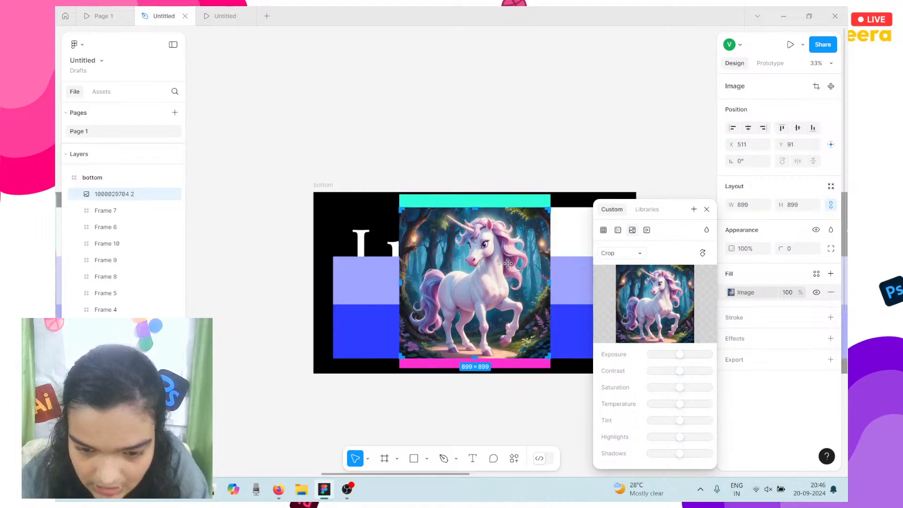
scroll(497, 266, up, 3)
drag(439, 195, 437, 207)
drag(452, 370, 458, 338)
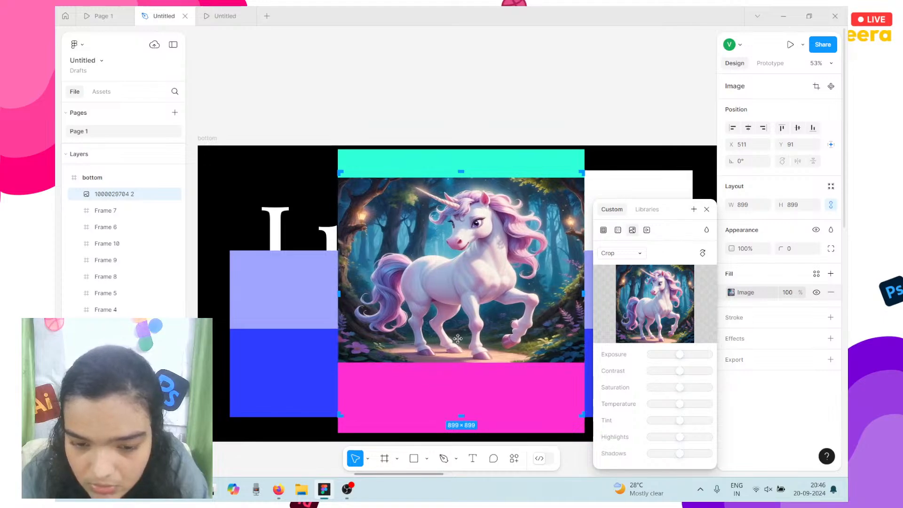
key(Up)
key(Up)
key(Up)
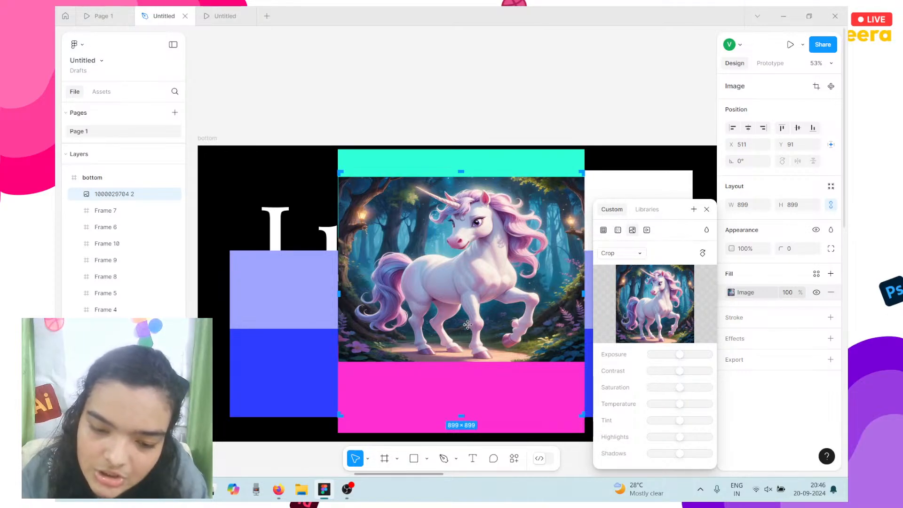
scroll(467, 324, down, 3)
scroll(456, 350, down, 3)
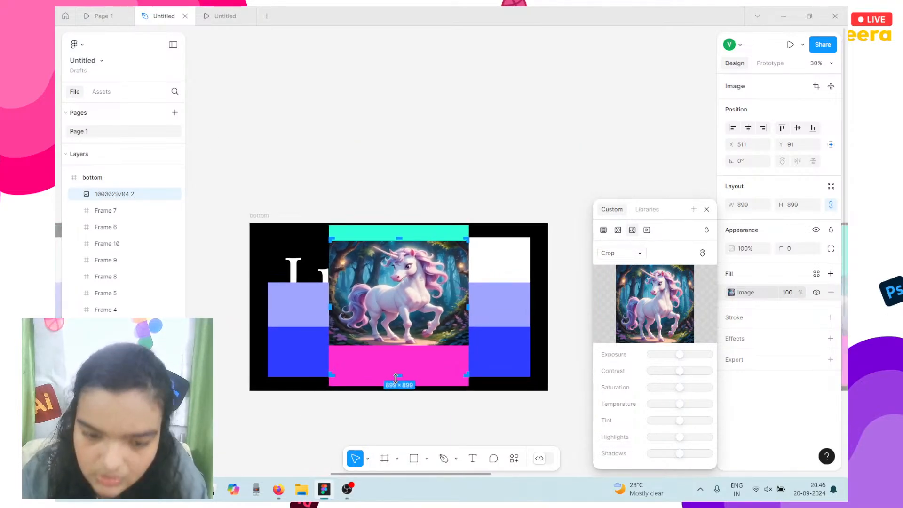
scroll(385, 371, down, 5)
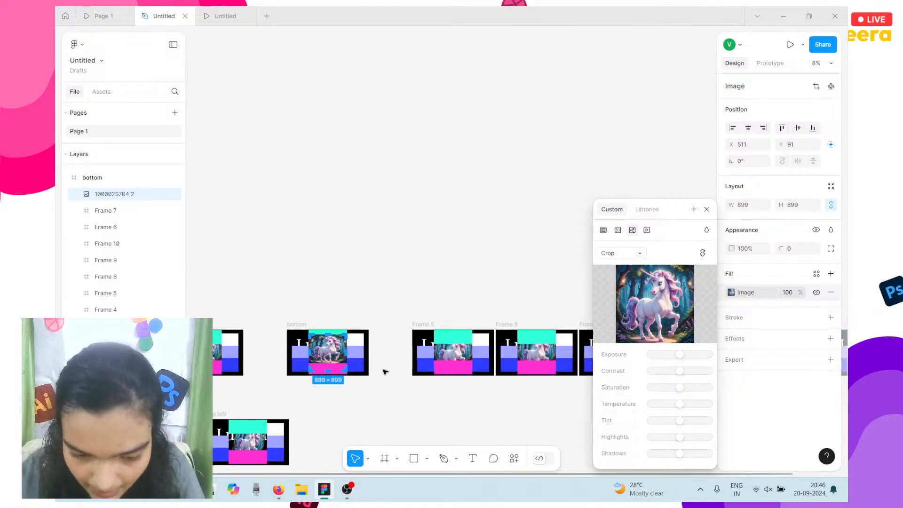
Link top left's magenta block to 'bottom' with a While hovering trigger.
scroll(249, 371, left, 3)
scroll(250, 371, down, 2)
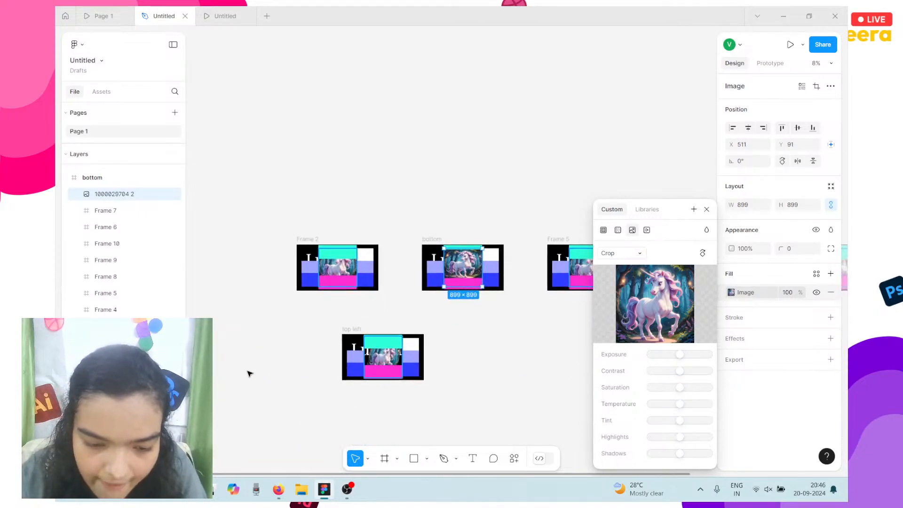
click(342, 289)
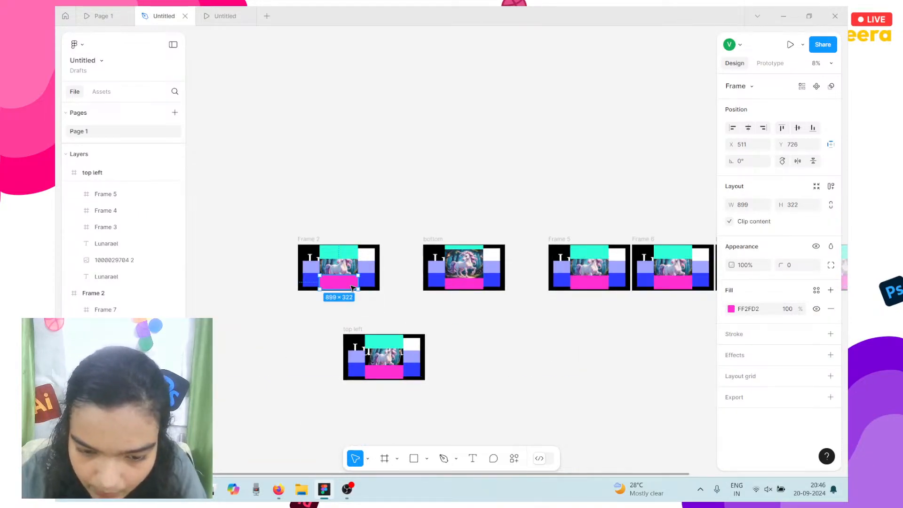
click(759, 67)
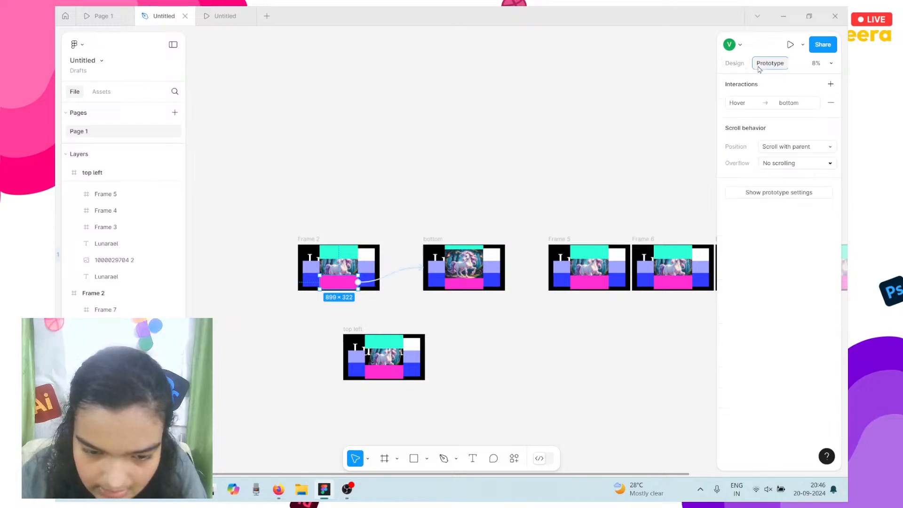
click(385, 376)
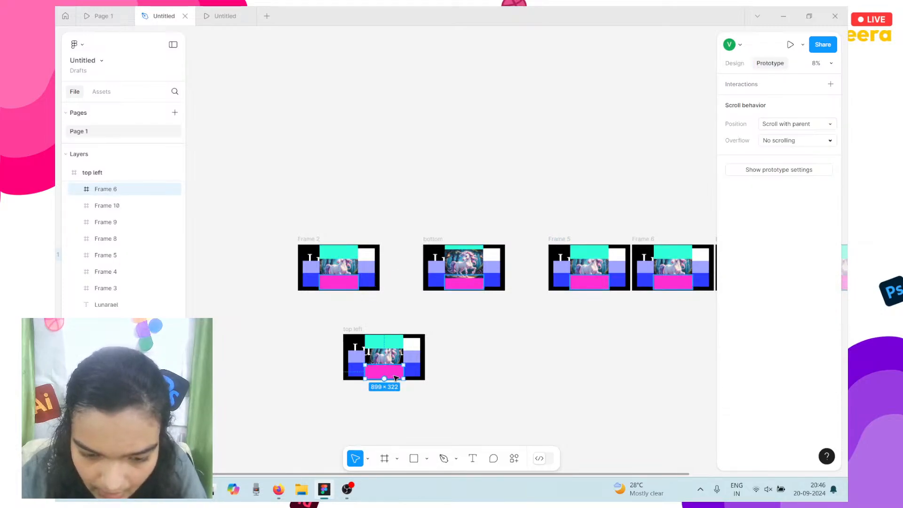
drag(384, 378, 463, 282)
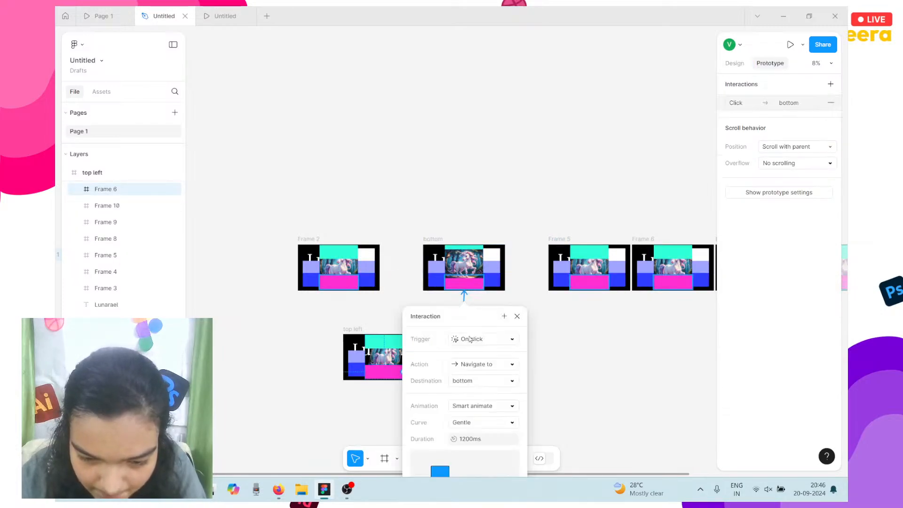
click(471, 340)
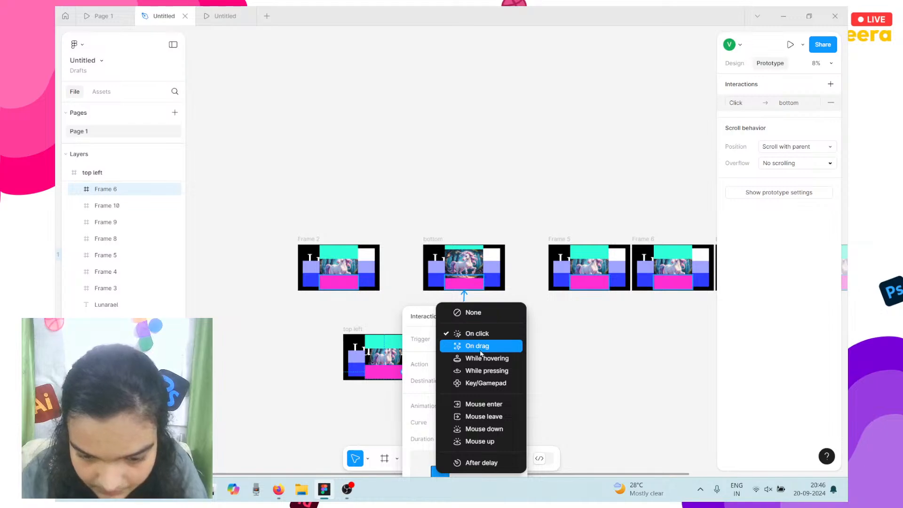
click(486, 359)
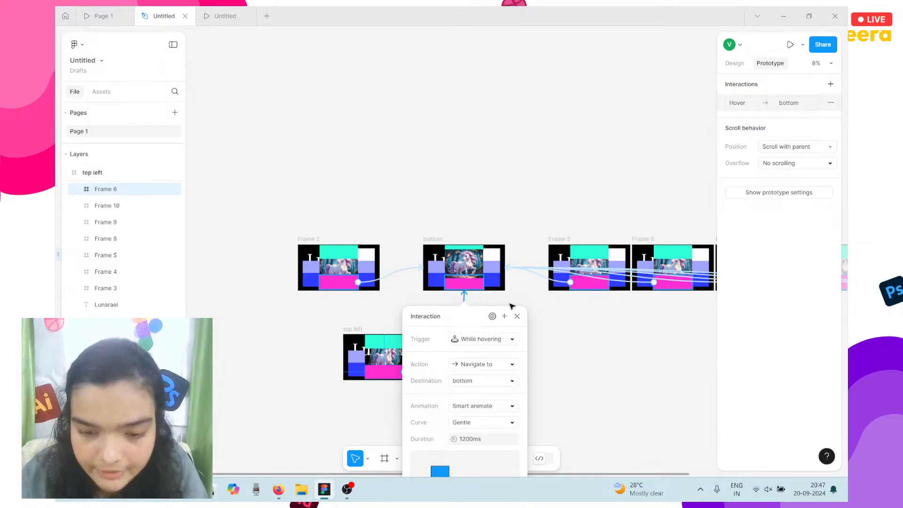
click(522, 290)
Remove the fill from the magenta blocks in Frame 2, top left, bottom, Frame 5 and Frame 6.
click(339, 284)
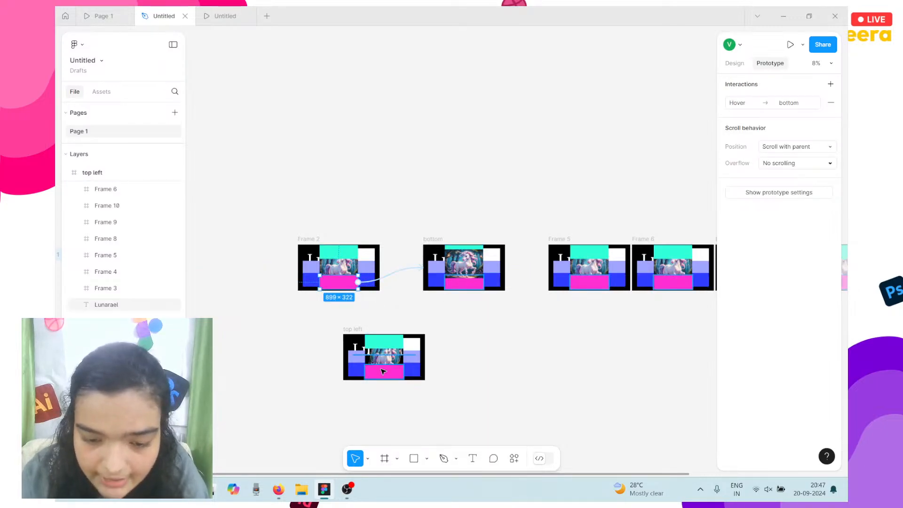
shift+click(382, 373)
shift+click(460, 286)
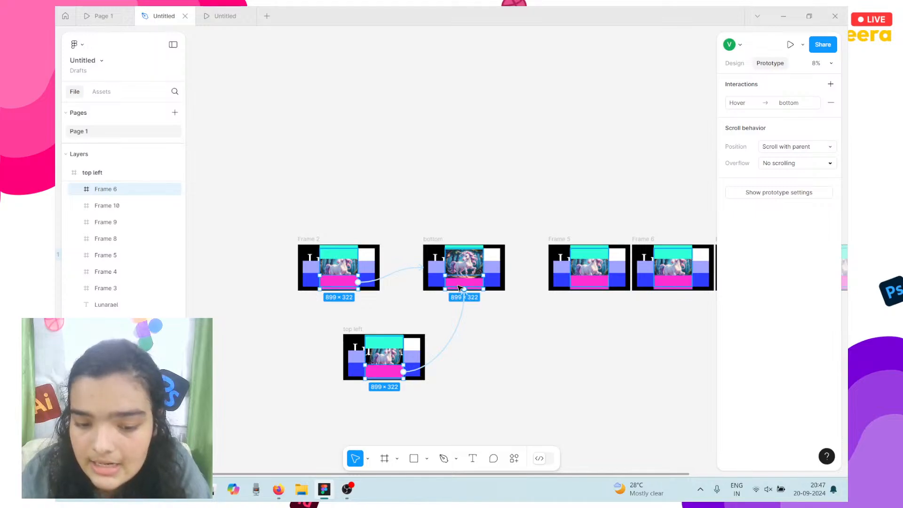
shift+click(603, 288)
shift+click(673, 283)
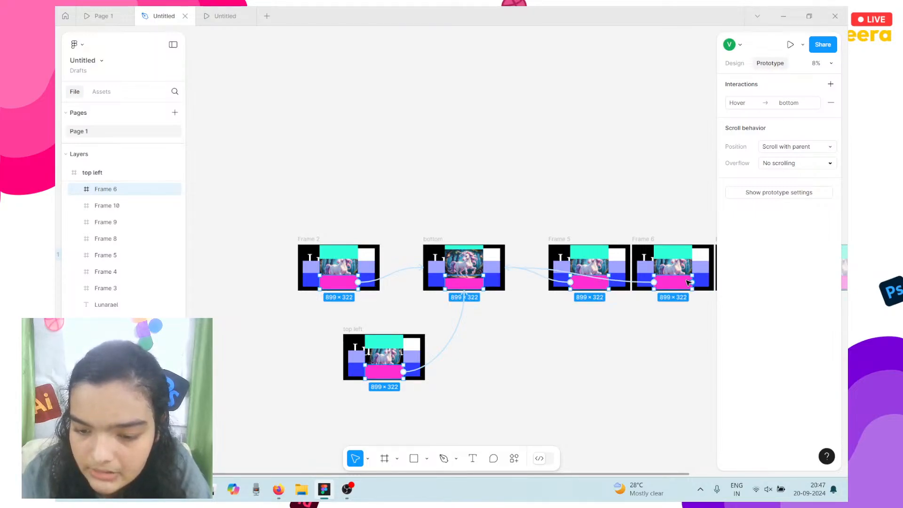
click(736, 64)
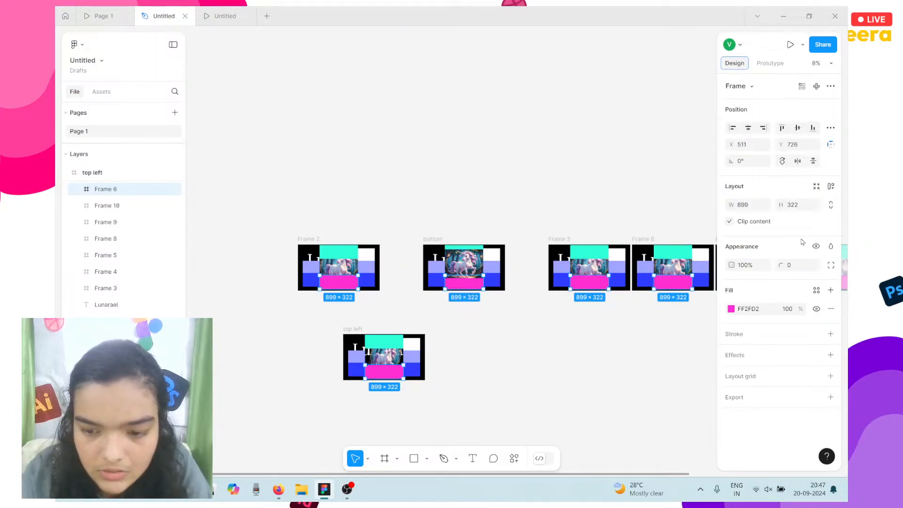
click(830, 309)
Select the magenta blocks in Frames 7, 8, 9 and 10 and remove their fill.
scroll(583, 268, right, 5)
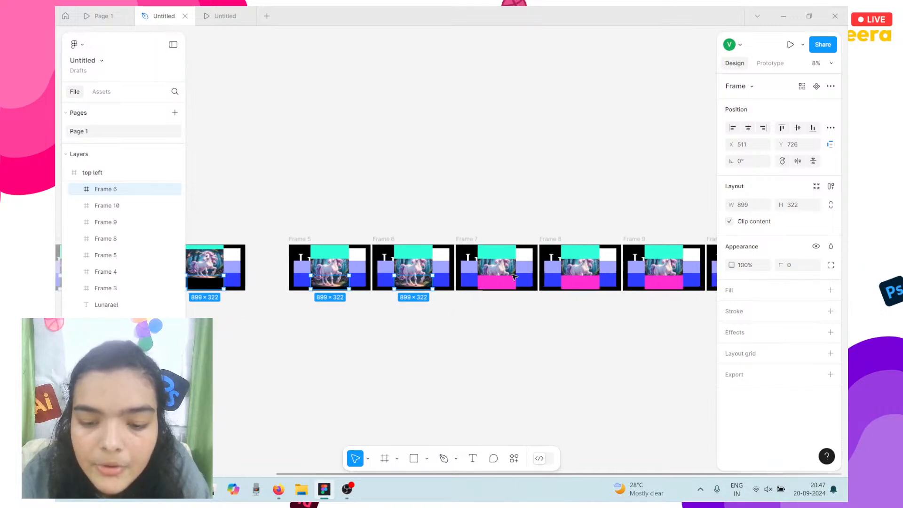
click(505, 287)
scroll(506, 289, left, 3)
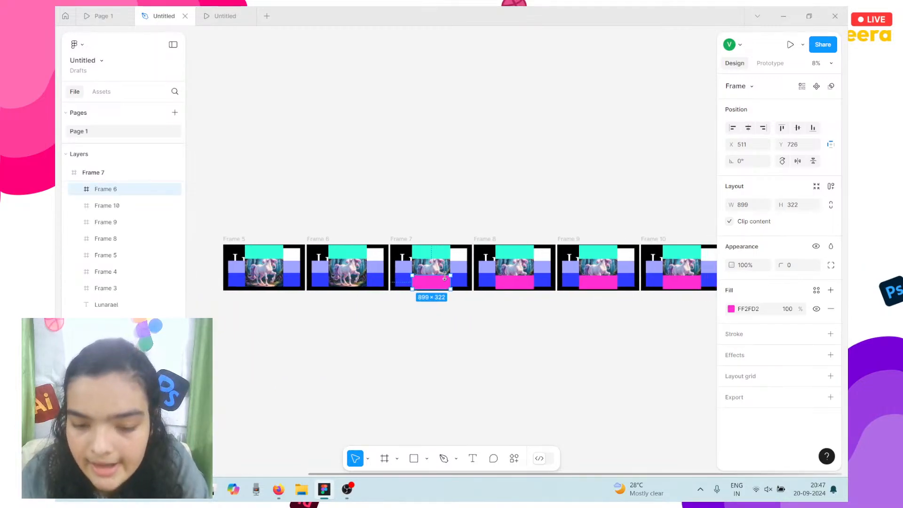
shift+click(515, 282)
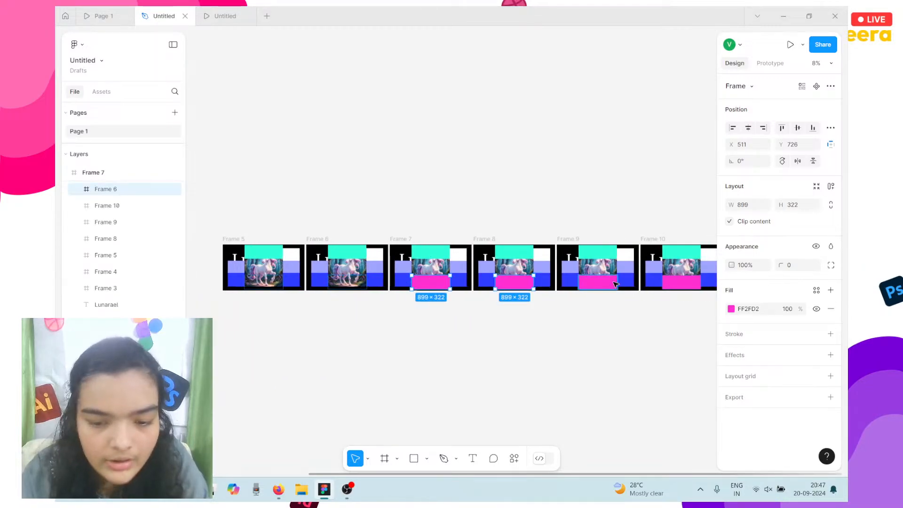
shift+click(613, 282)
shift+click(676, 285)
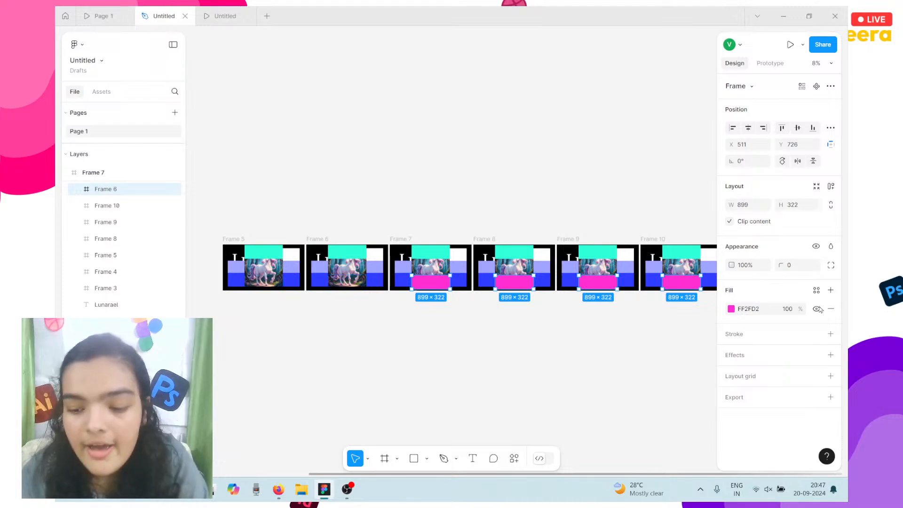
click(829, 310)
scroll(665, 275, right, 5)
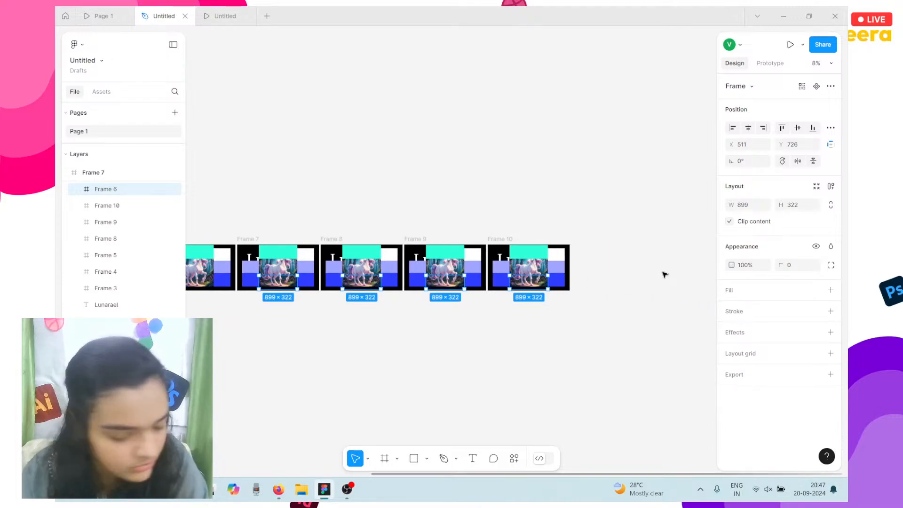
scroll(665, 275, left, 10)
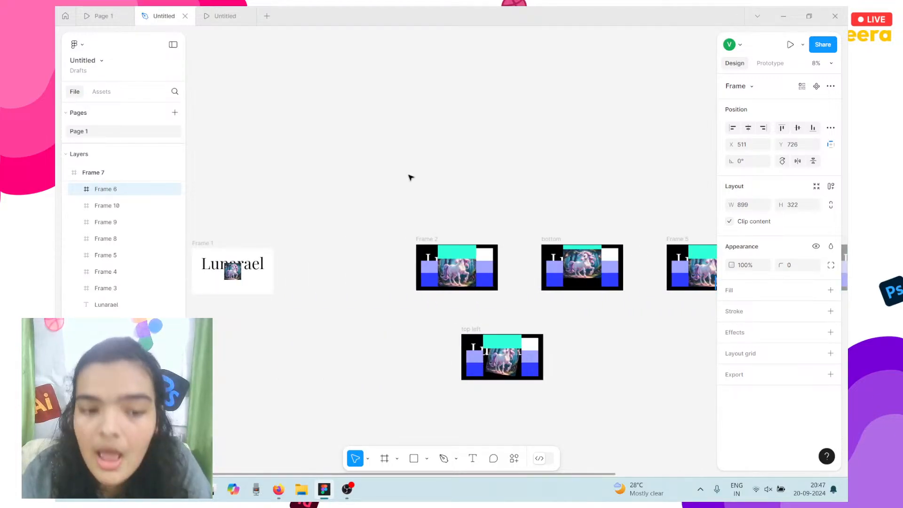
click(220, 10)
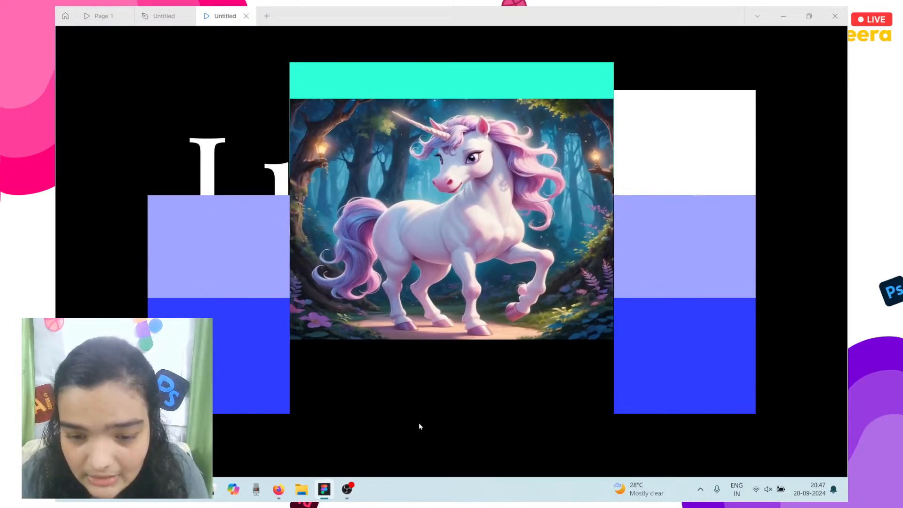
click(164, 16)
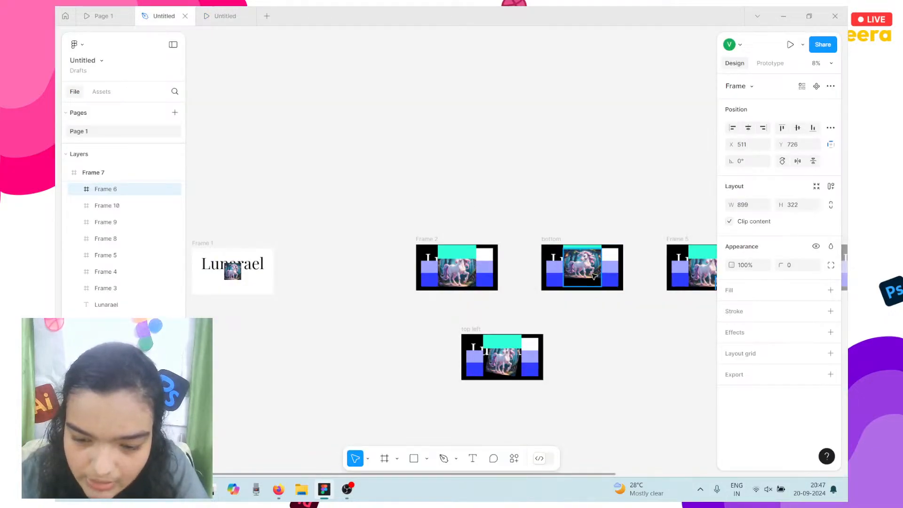
double_click(594, 275)
scroll(593, 276, up, 3)
key(shift+2)
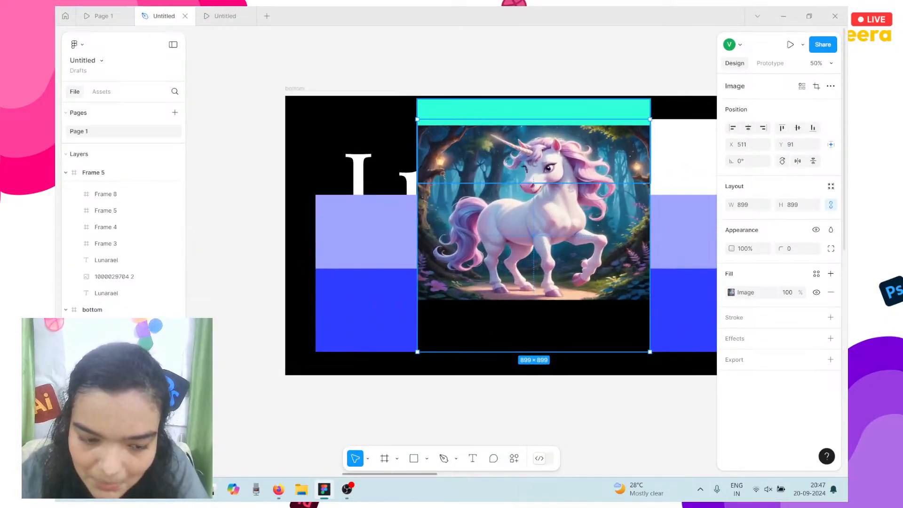
scroll(103, 254, down, 2)
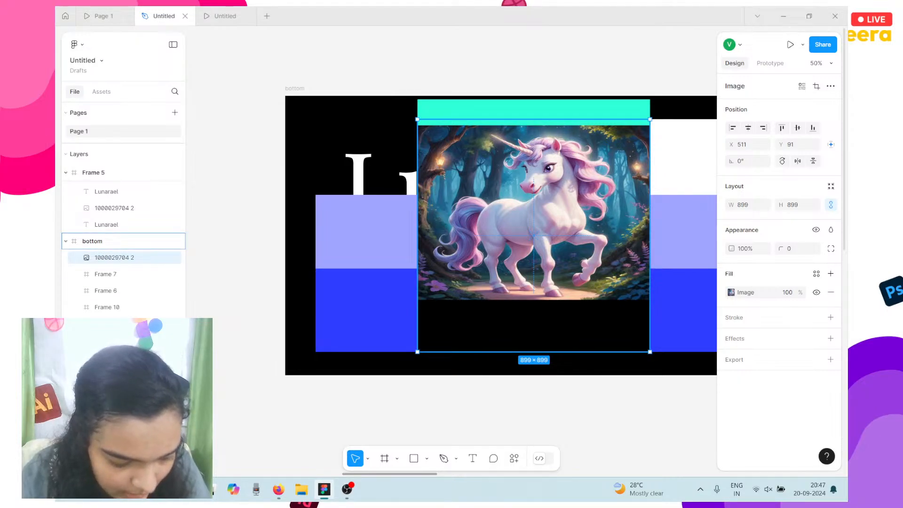
key(Delete)
click(384, 385)
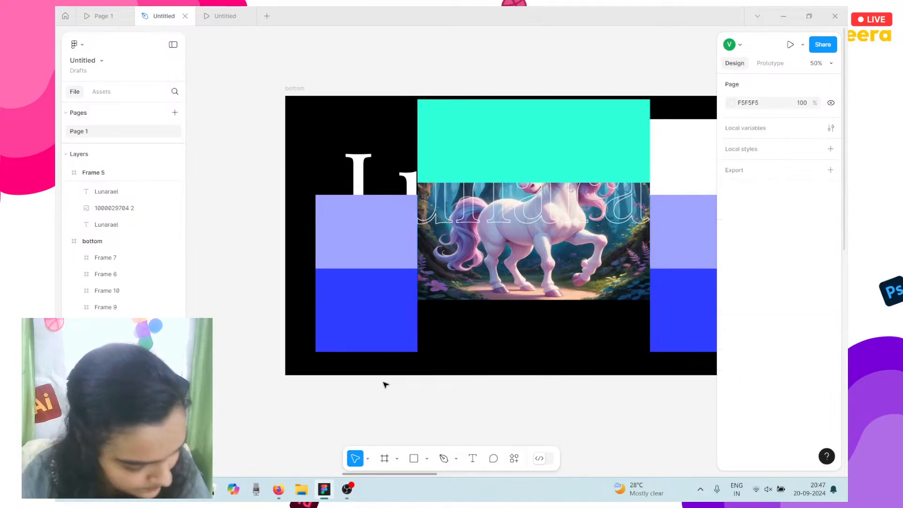
scroll(385, 385, down, 4)
Move the bottom frame down beside the top left frame.
scroll(384, 385, down, 6)
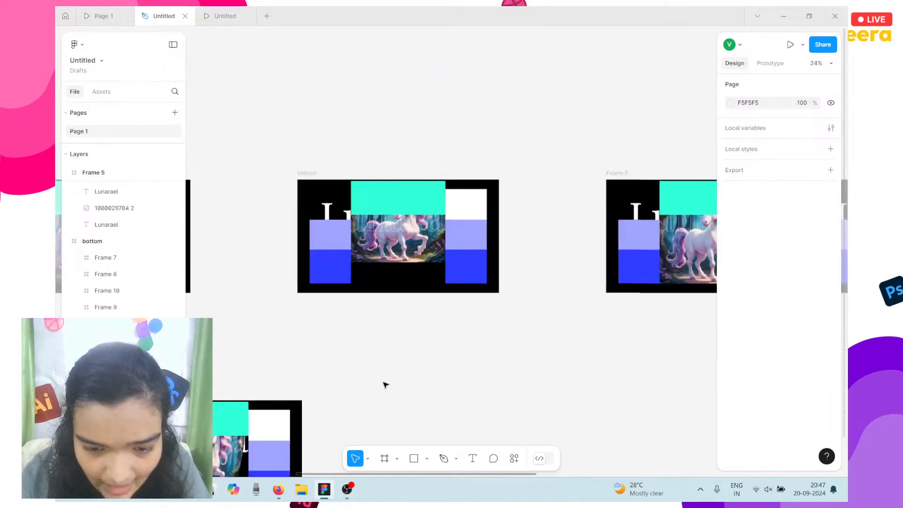
scroll(376, 329, left, 2)
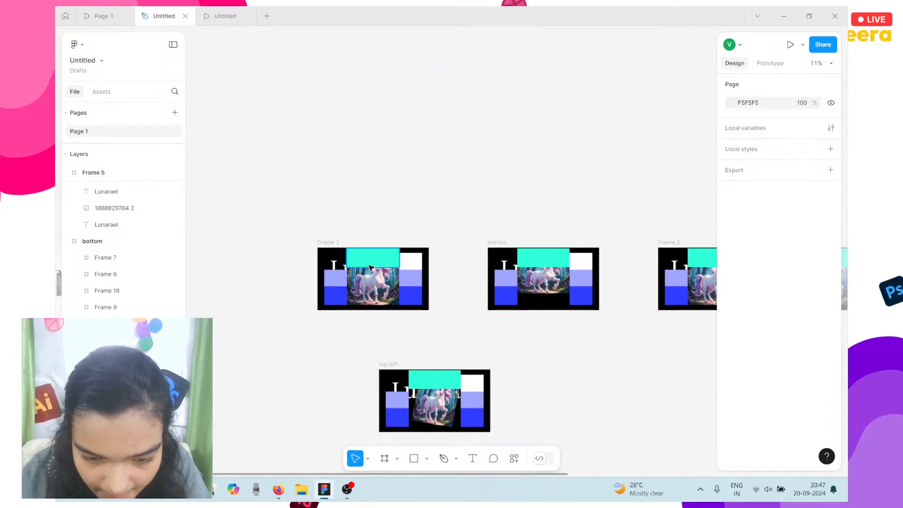
click(367, 268)
scroll(451, 216, right, 2)
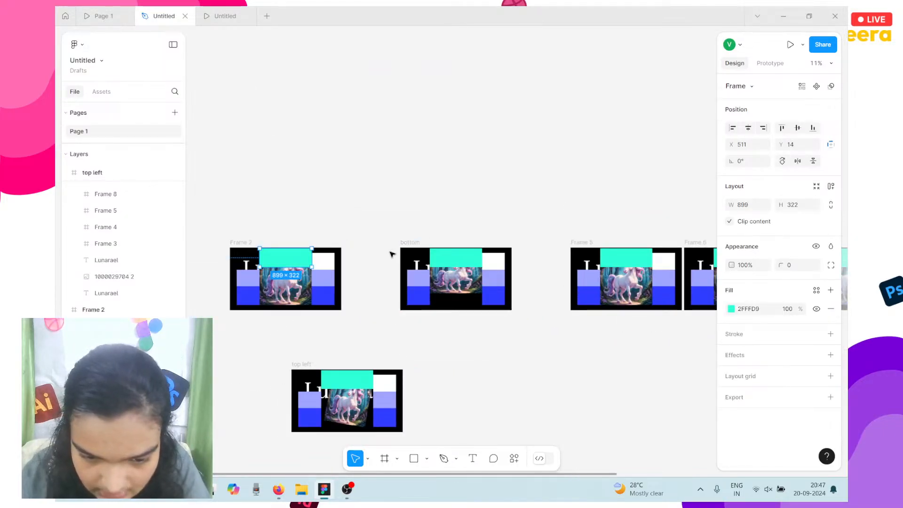
click(409, 250)
drag(410, 248, 409, 256)
drag(424, 309, 424, 309)
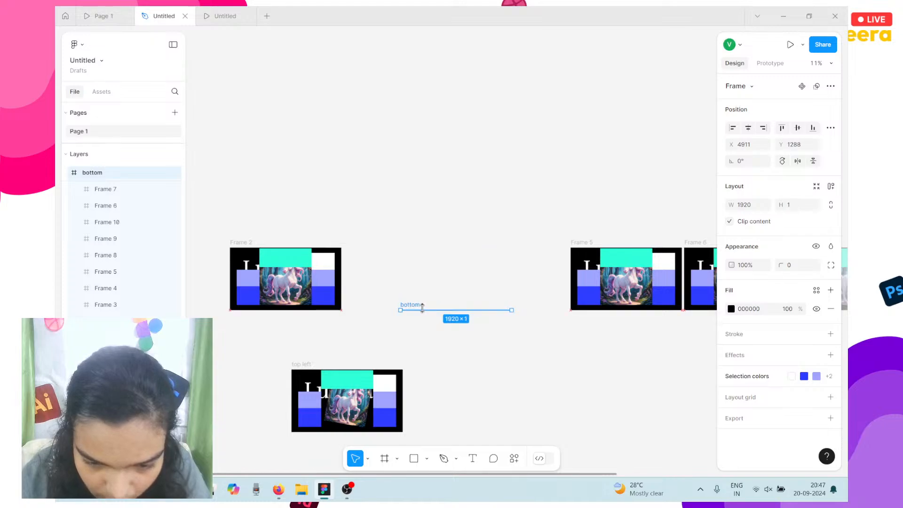
key(ctrl+z)
drag(422, 267, 429, 388)
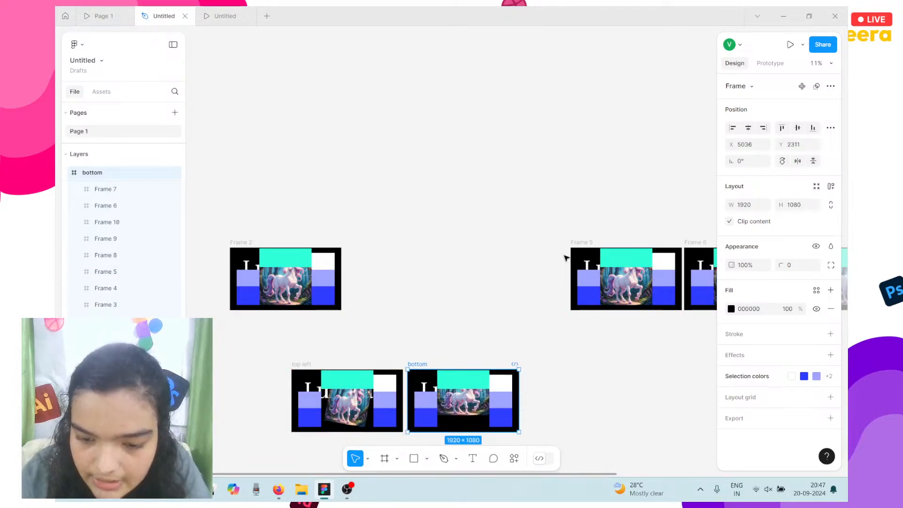
Move Frame 2 over next to Frame 5.
click(577, 246)
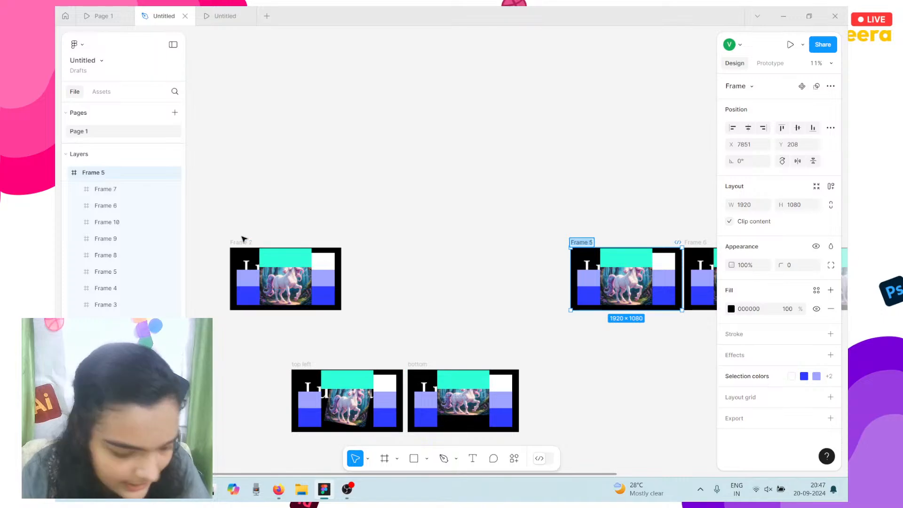
click(243, 238)
click(240, 243)
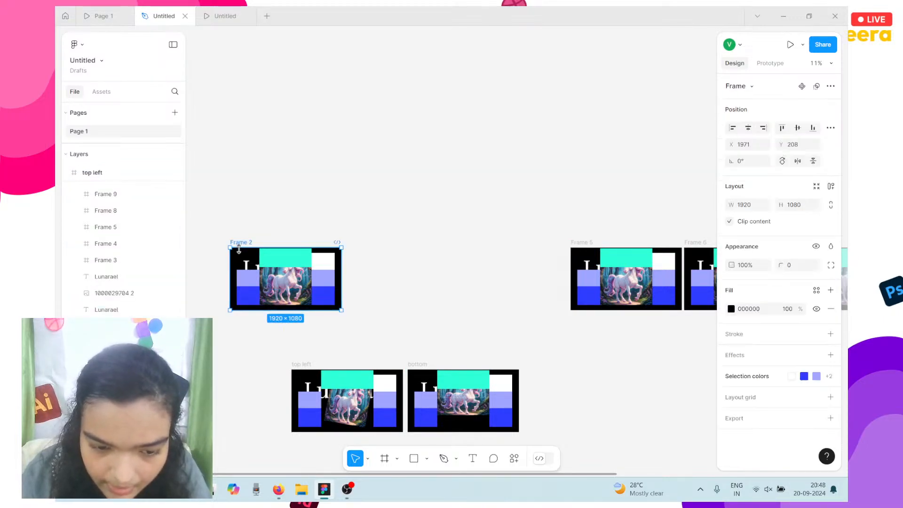
drag(260, 260, 463, 262)
Rename Frame 5 to 'top'.
scroll(464, 263, right, 2)
scroll(464, 263, up, 5)
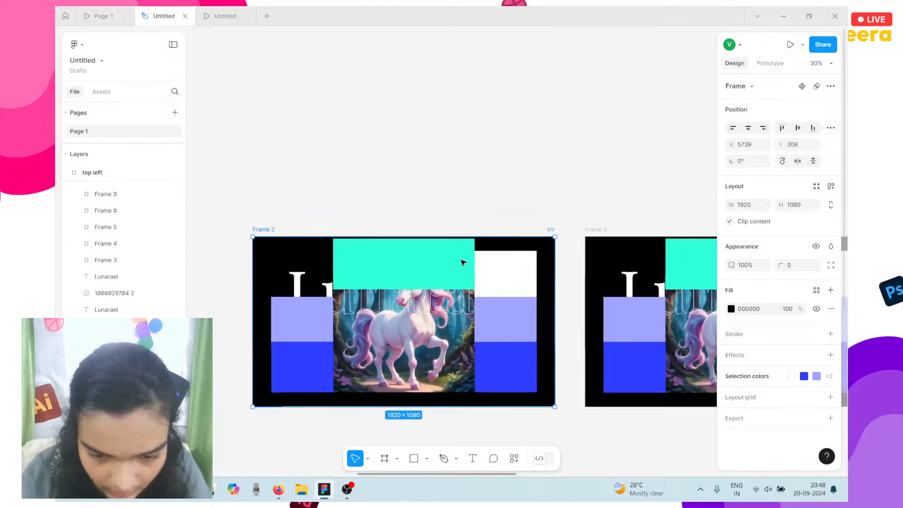
click(600, 229)
text(top)
key(Return)
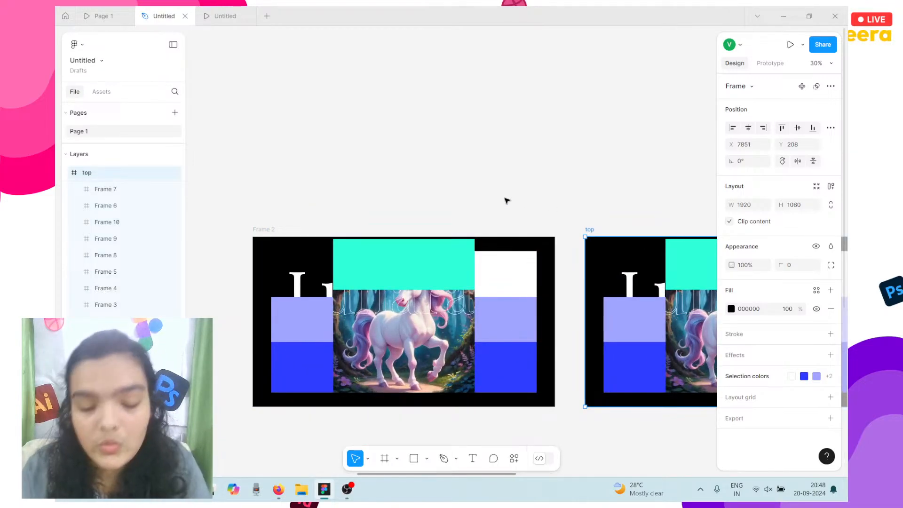
Move the top left and bottom frames up beneath the row of slides.
click(377, 276)
scroll(545, 188, right, 3)
scroll(546, 187, right, 2)
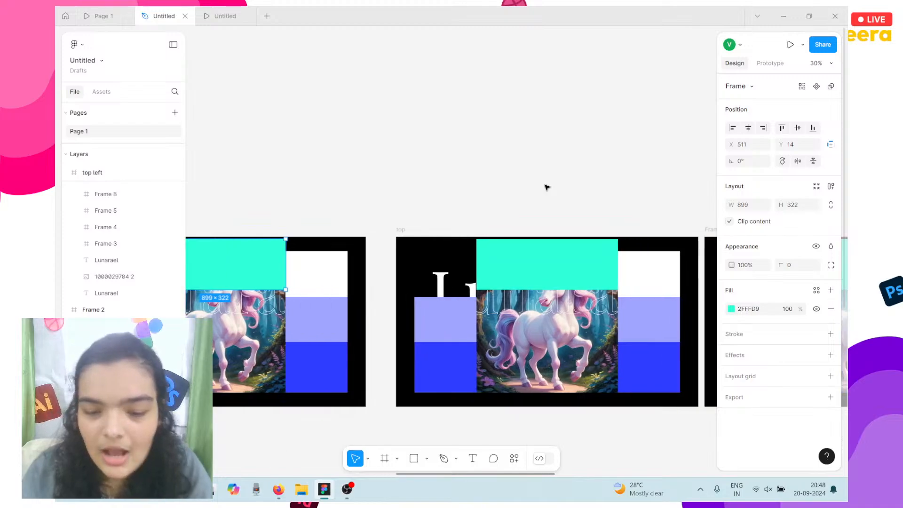
scroll(547, 188, left, 4)
scroll(546, 187, down, 1)
scroll(547, 187, right, 1)
scroll(338, 224, down, 3)
scroll(342, 226, down, 2)
scroll(342, 226, left, 4)
scroll(245, 342, left, 4)
drag(248, 321, 611, 473)
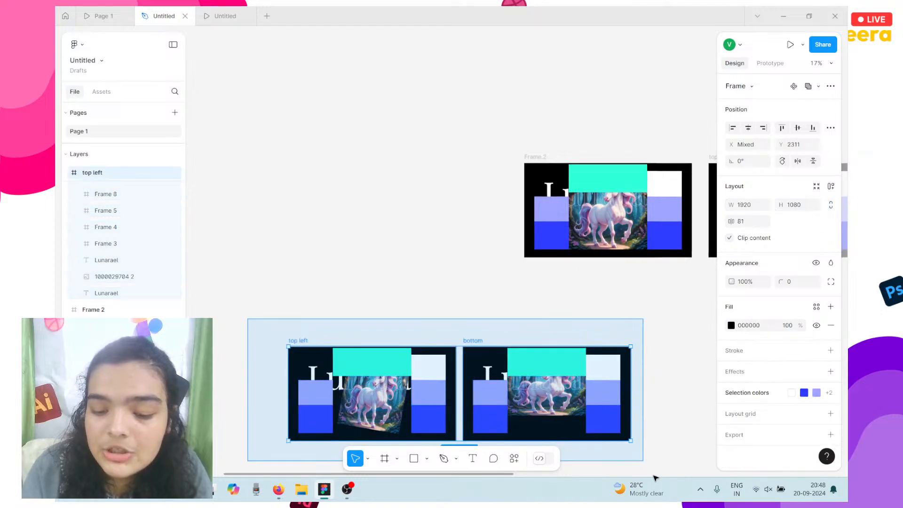
scroll(496, 301, down, 2)
drag(436, 319, 709, 274)
scroll(709, 274, right, 3)
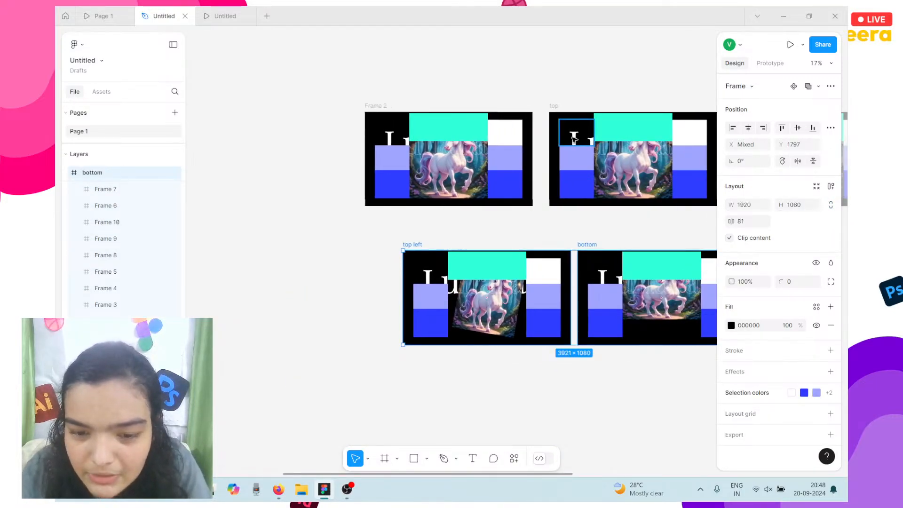
click(424, 123)
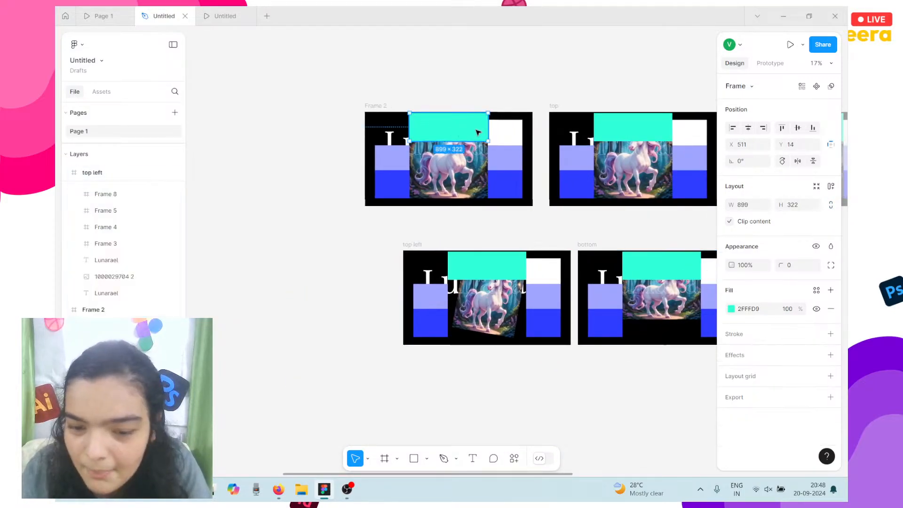
Link Frame 2's cyan block to 'top' with a While hovering trigger.
click(761, 63)
drag(489, 127, 555, 141)
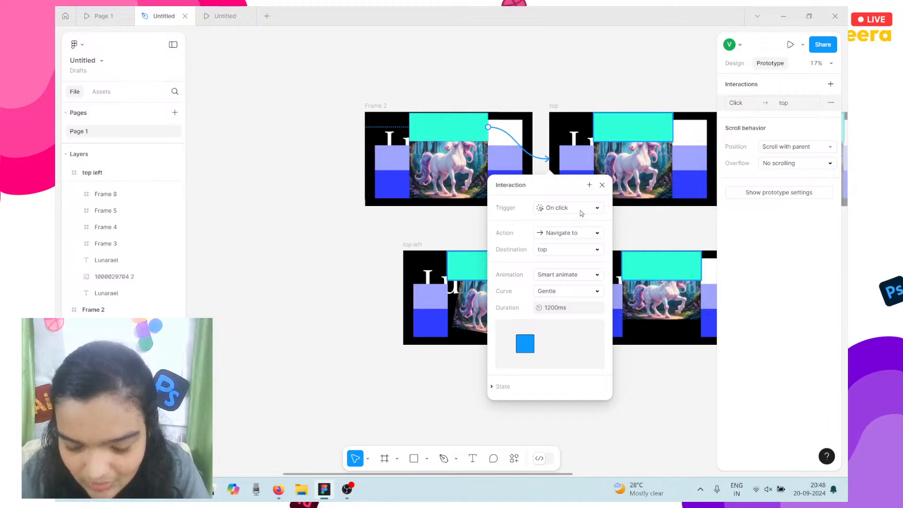
click(564, 211)
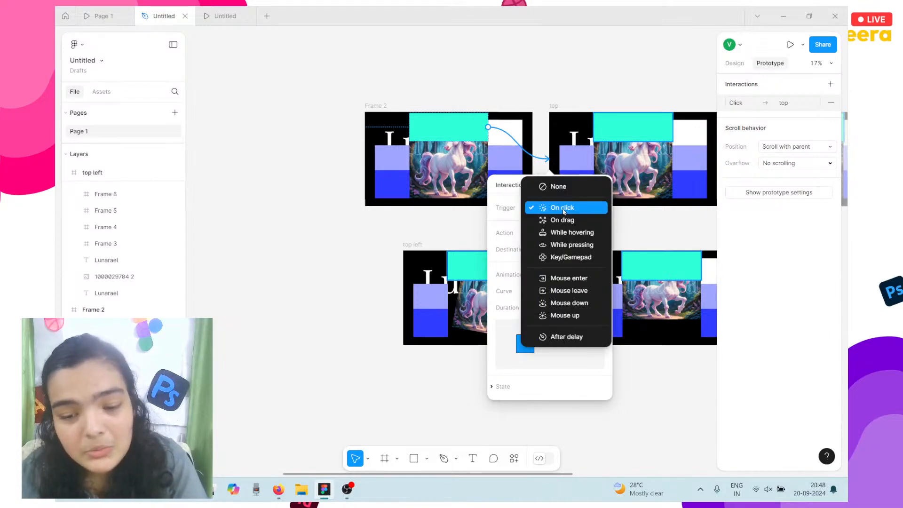
click(576, 230)
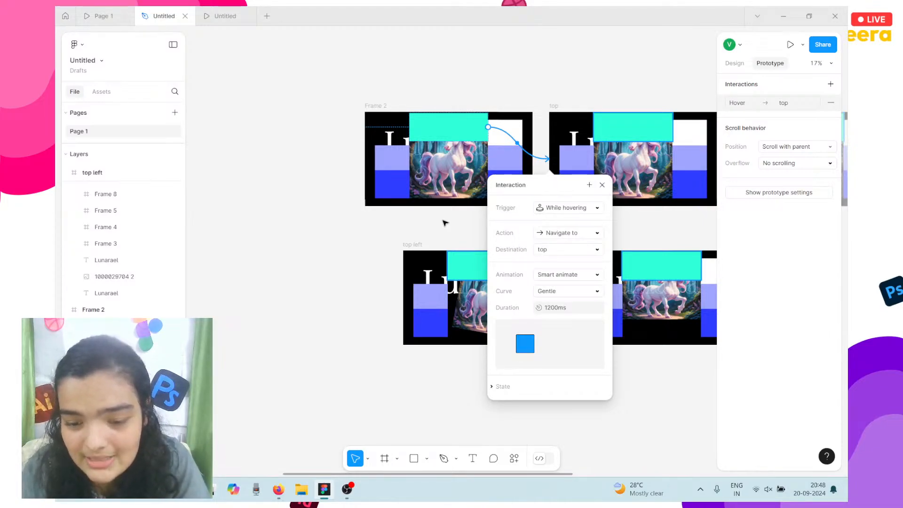
Link the cyan blocks in top left and bottom to 'top', each triggered While hovering.
scroll(445, 223, right, 3)
click(379, 265)
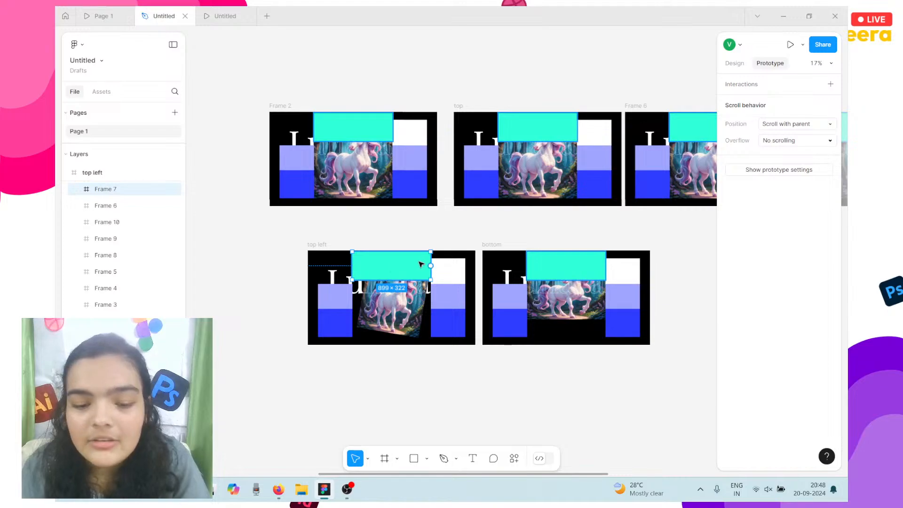
drag(431, 266, 539, 207)
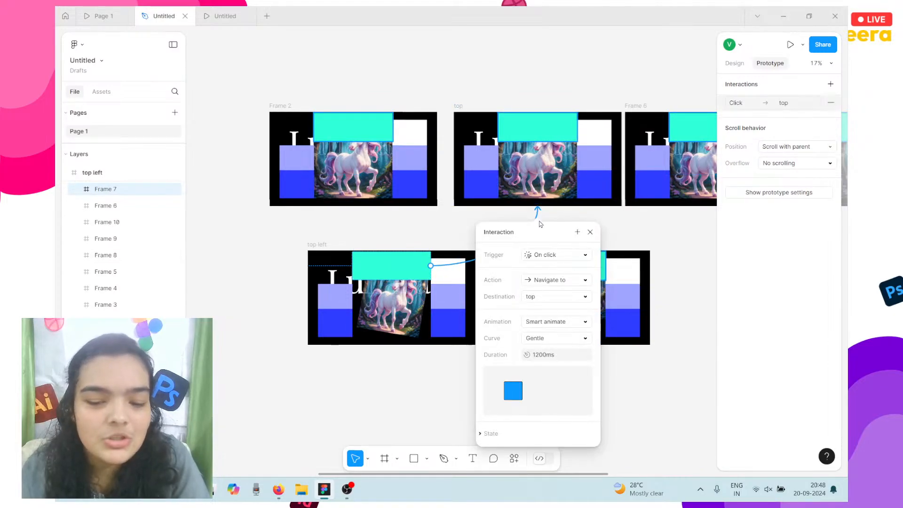
click(540, 256)
click(545, 281)
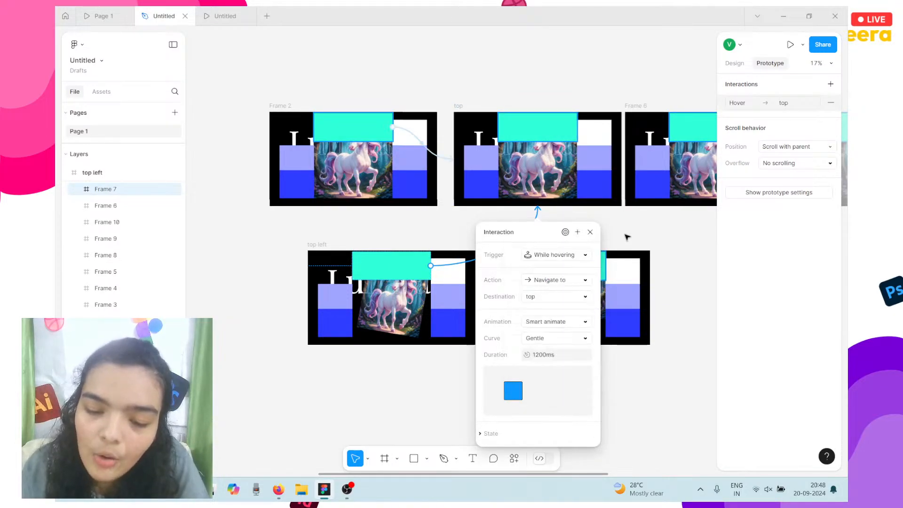
click(625, 238)
click(602, 263)
drag(606, 267, 538, 207)
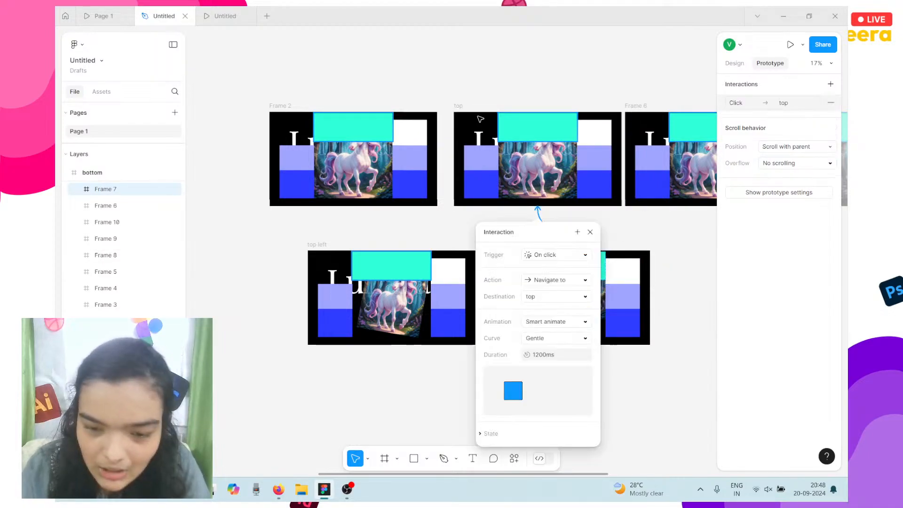
click(557, 256)
click(563, 282)
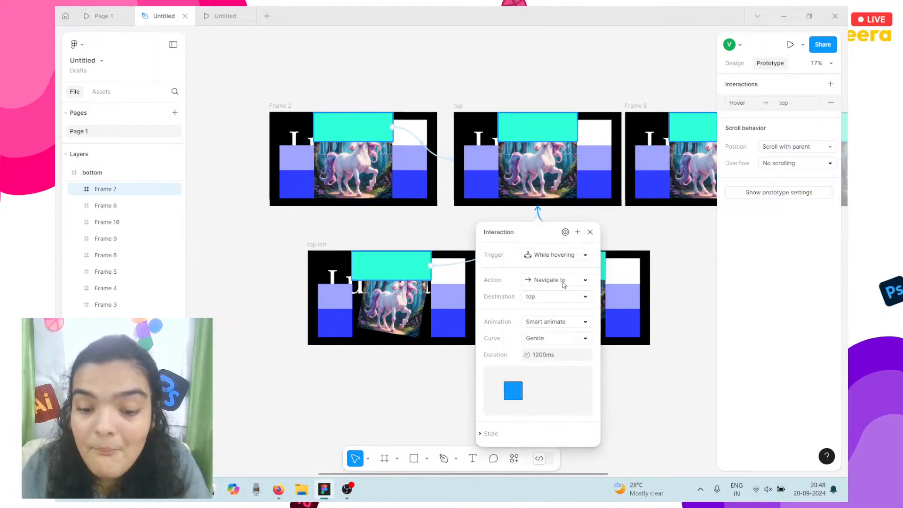
scroll(612, 261, right, 5)
scroll(611, 261, right, 2)
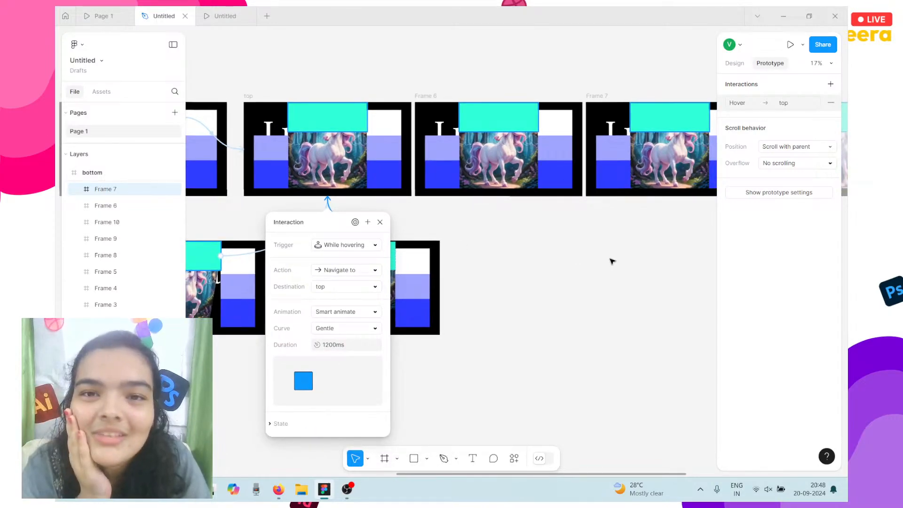
Link the cyan blocks in Frames 6 and 7 to 'top' with While hovering triggers.
click(469, 130)
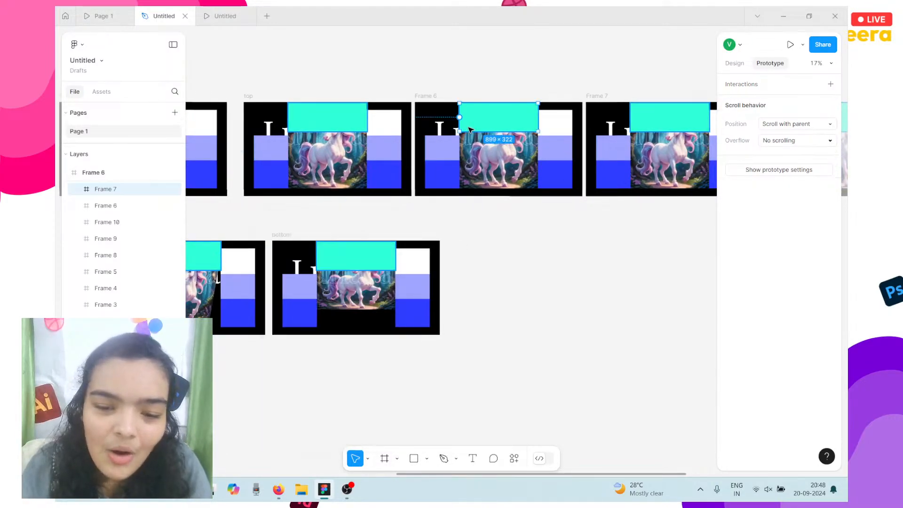
drag(460, 117, 383, 127)
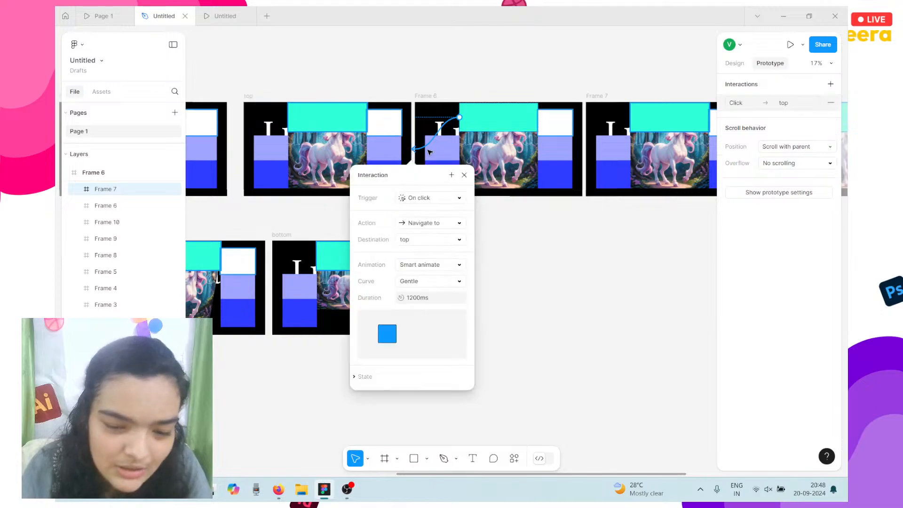
click(411, 198)
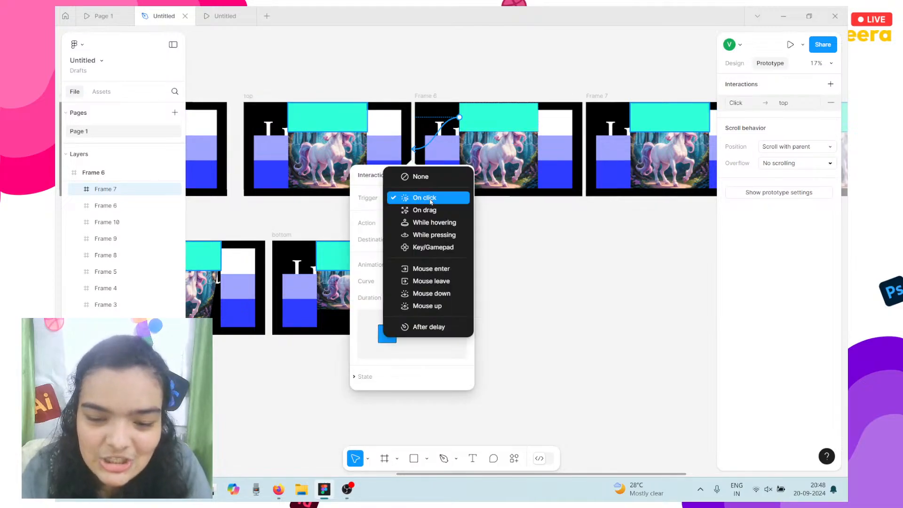
click(431, 229)
scroll(432, 229, down, 3)
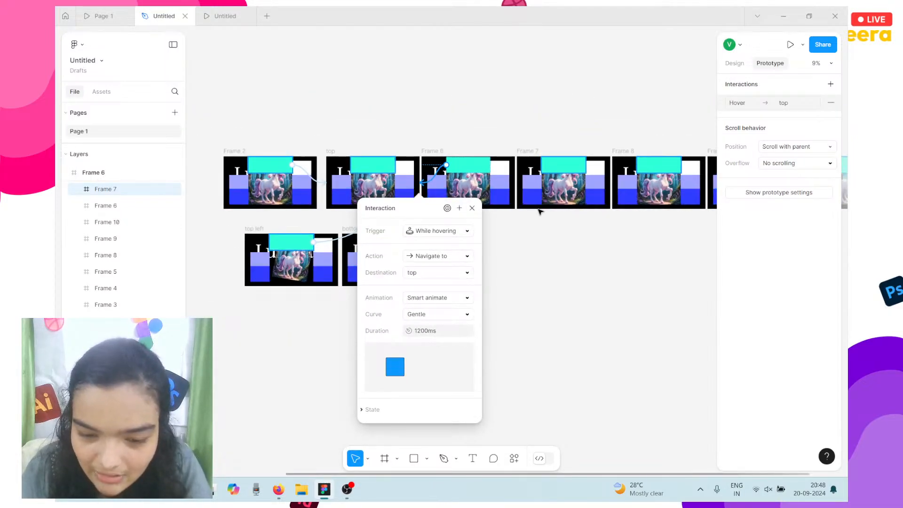
click(560, 170)
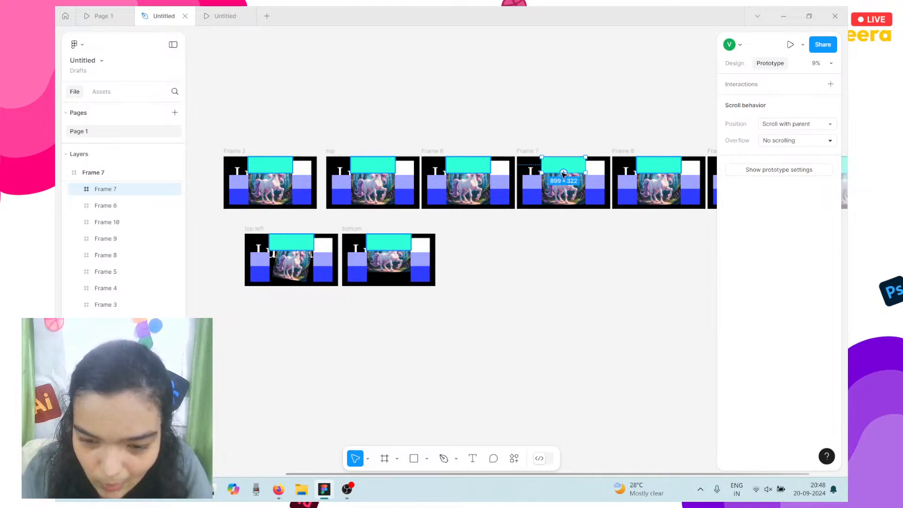
drag(438, 177, 392, 187)
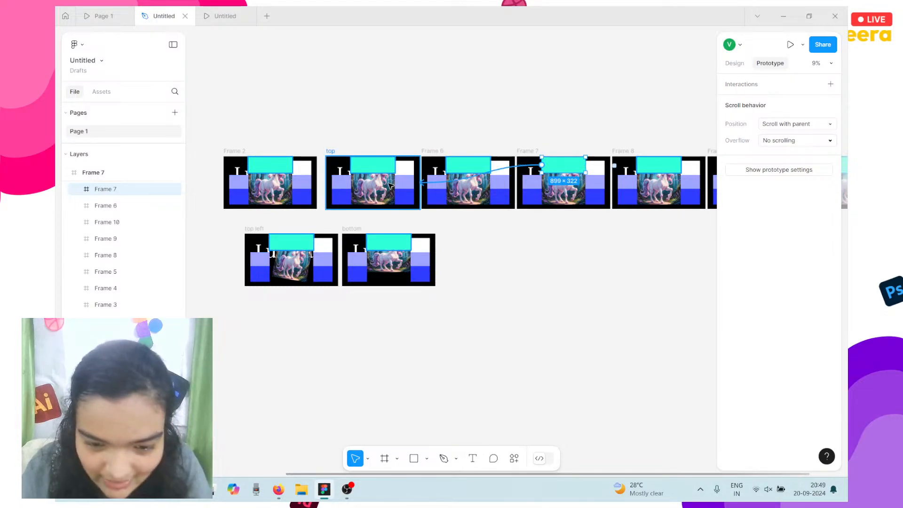
click(456, 230)
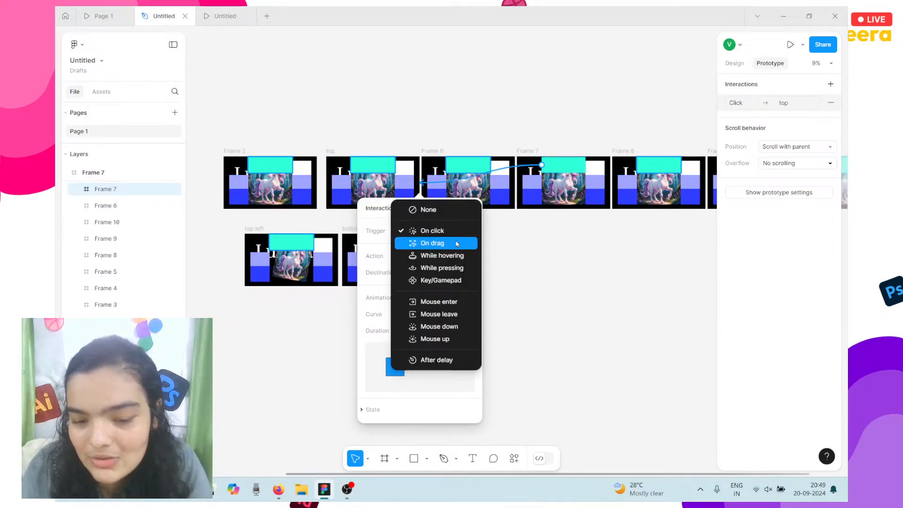
click(453, 244)
Link Frame 8's cyan block to 'top' on hover, then link Frame 9's cyan block to 'top'.
click(659, 165)
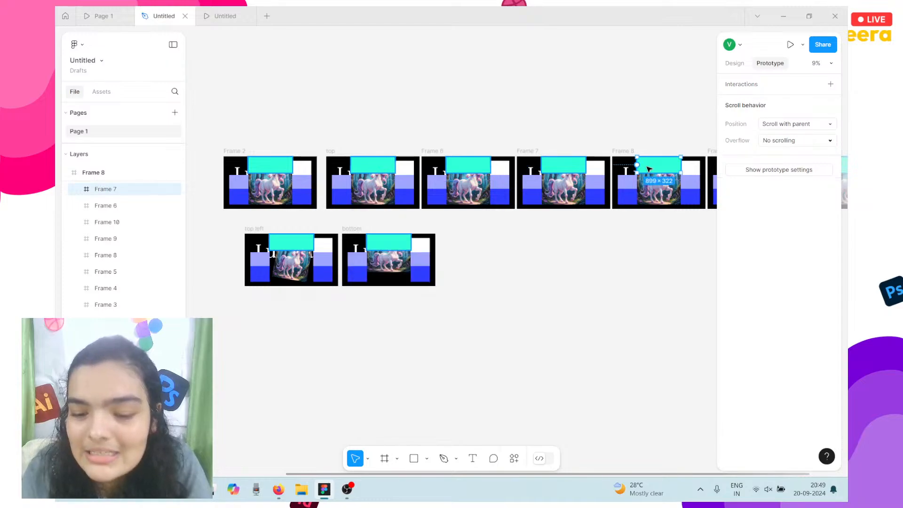
drag(563, 181, 395, 183)
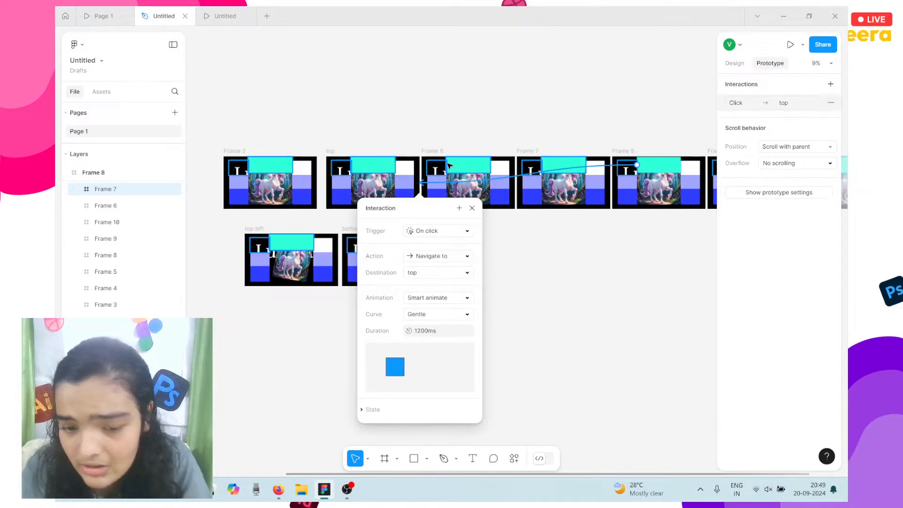
click(436, 236)
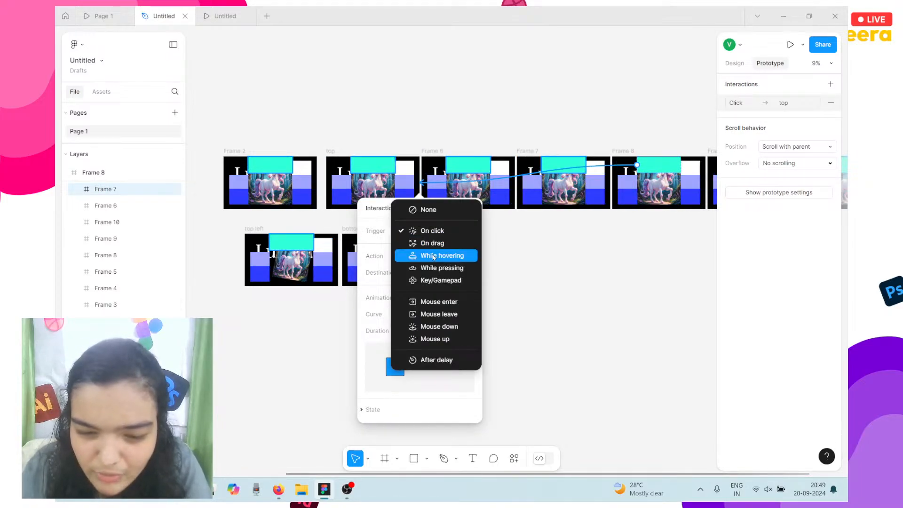
click(447, 256)
click(466, 168)
scroll(464, 167, right, 2)
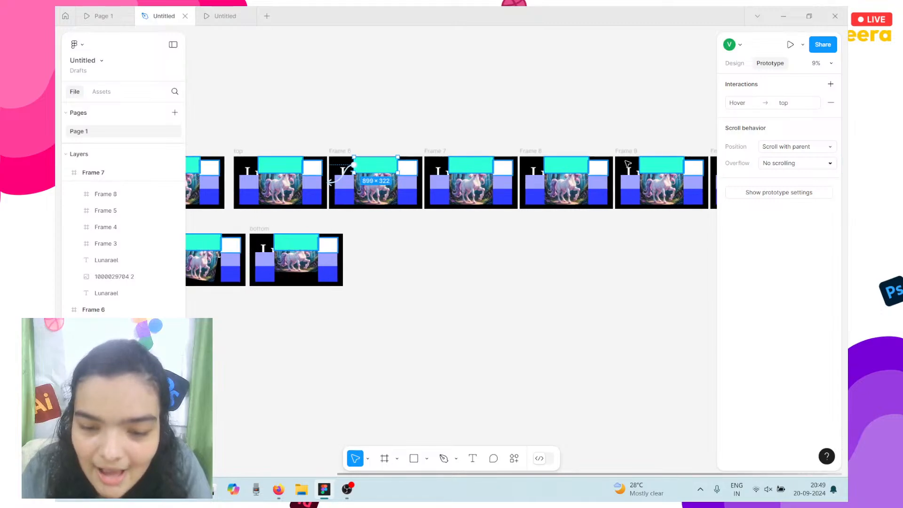
click(642, 163)
drag(639, 164, 292, 184)
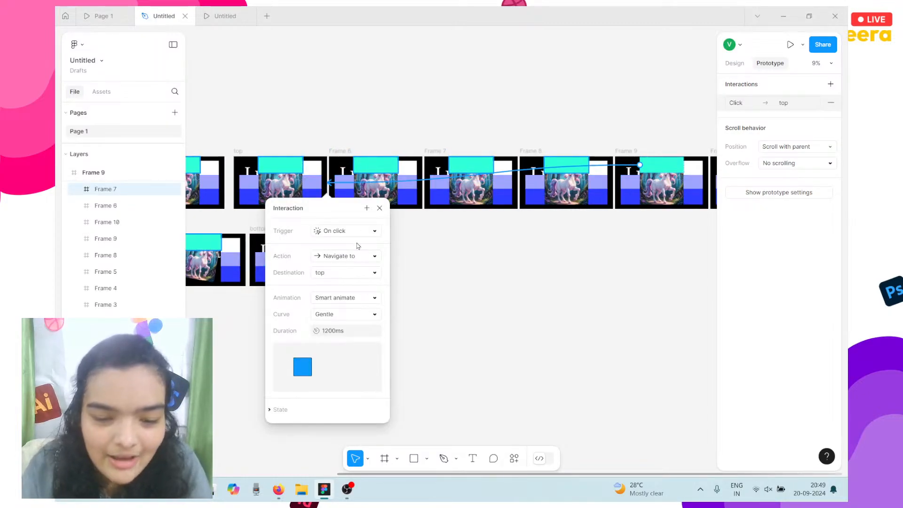
click(354, 232)
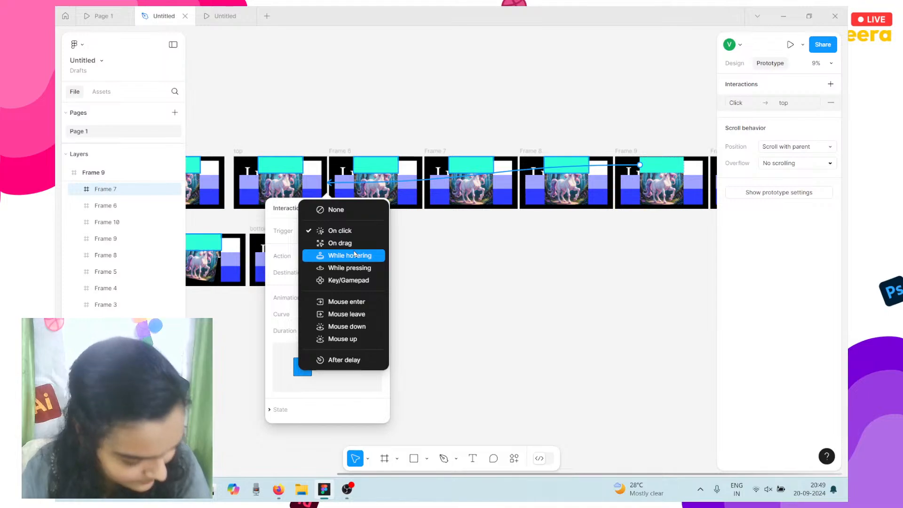
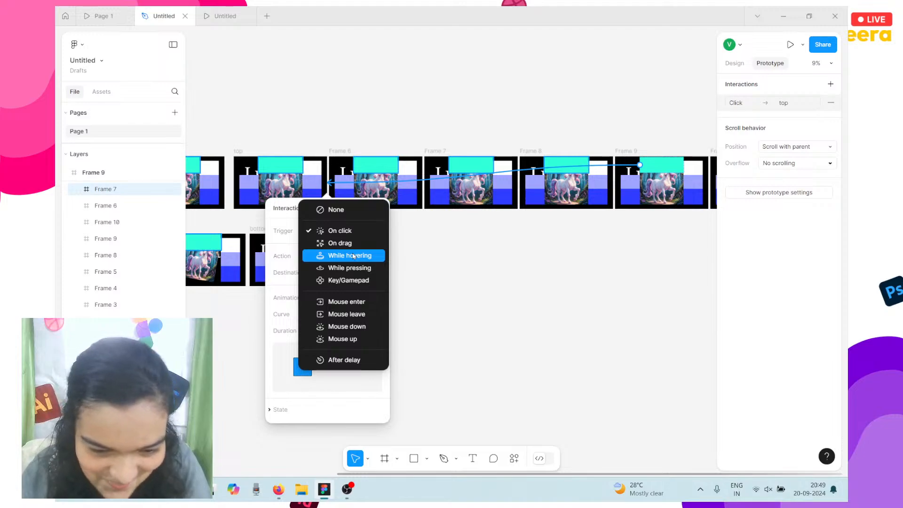
Link Frame 10's cyan hotspot to 'top' with a While hovering trigger.
click(354, 257)
scroll(481, 246, right, 5)
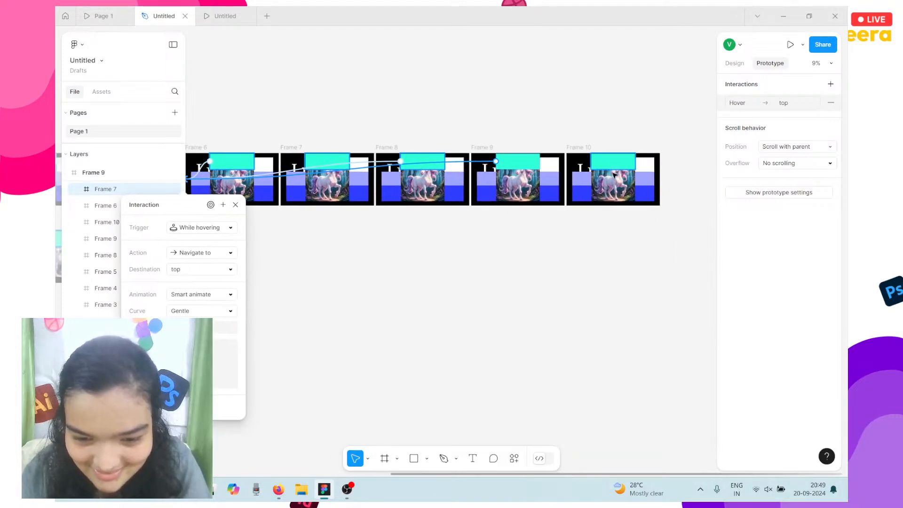
click(610, 161)
scroll(611, 162, left, 3)
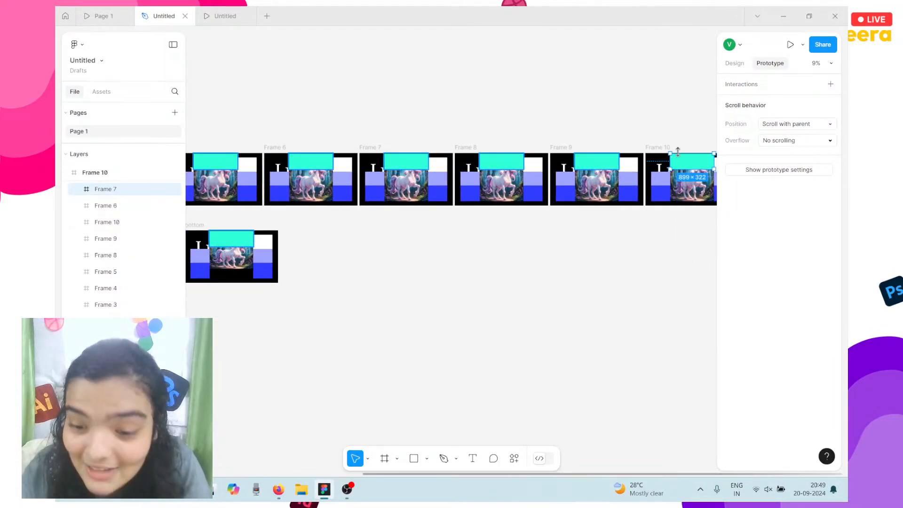
scroll(678, 151, down, 3)
drag(673, 158, 395, 182)
click(415, 217)
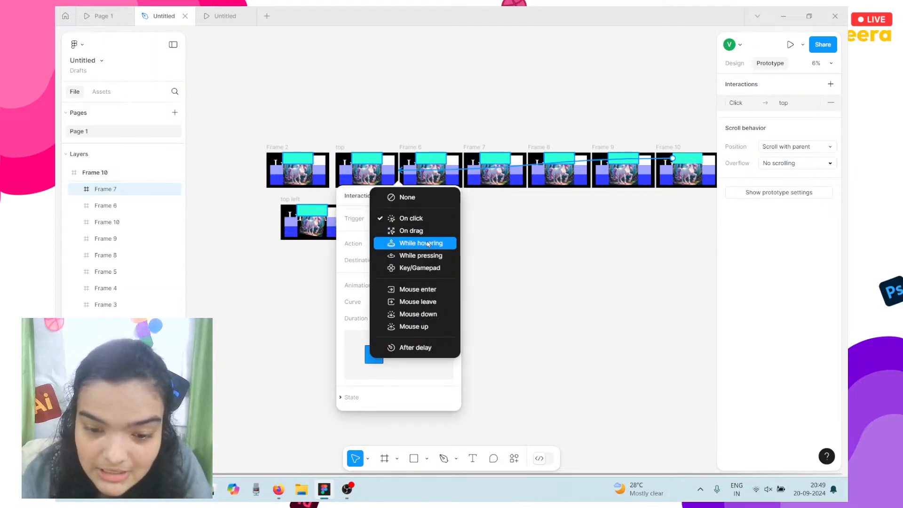
click(427, 244)
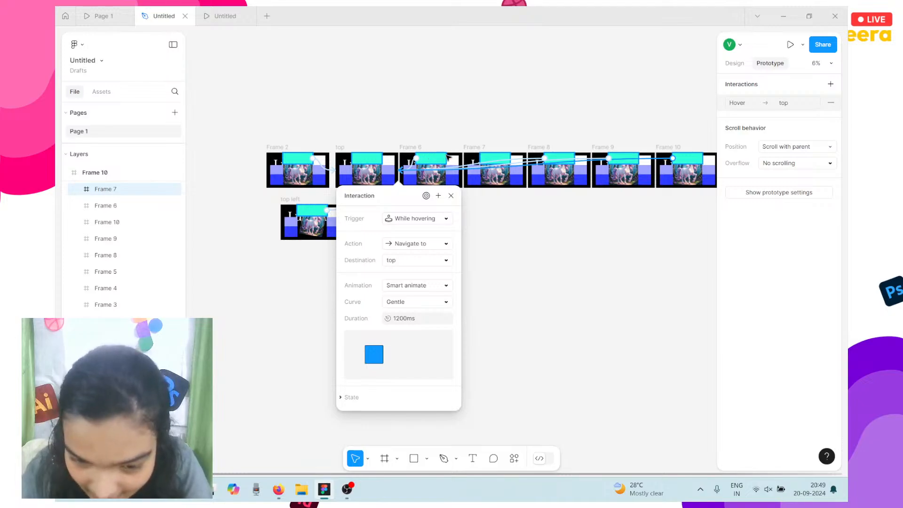
key(ctrl+z)
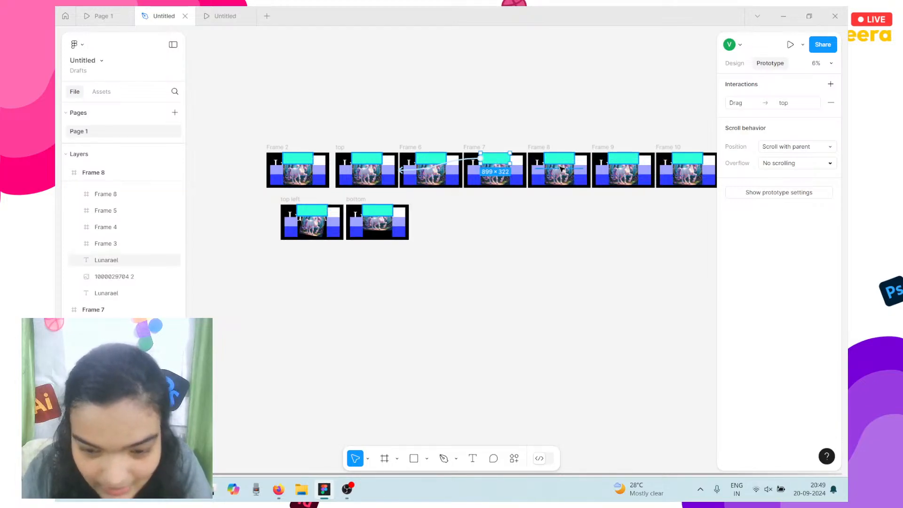
Review the hotspot interactions on Frames 8, 9, 10, bottom and top left.
click(559, 163)
click(614, 157)
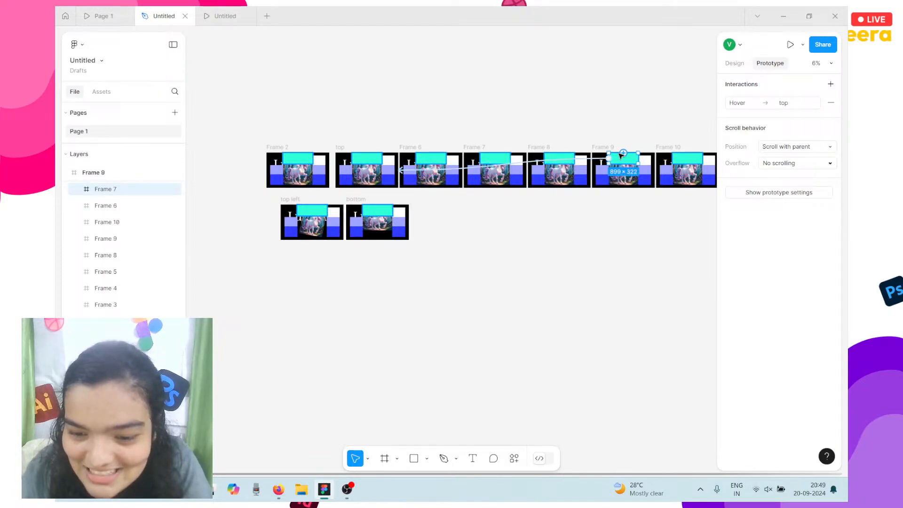
scroll(619, 157, right, 2)
click(613, 159)
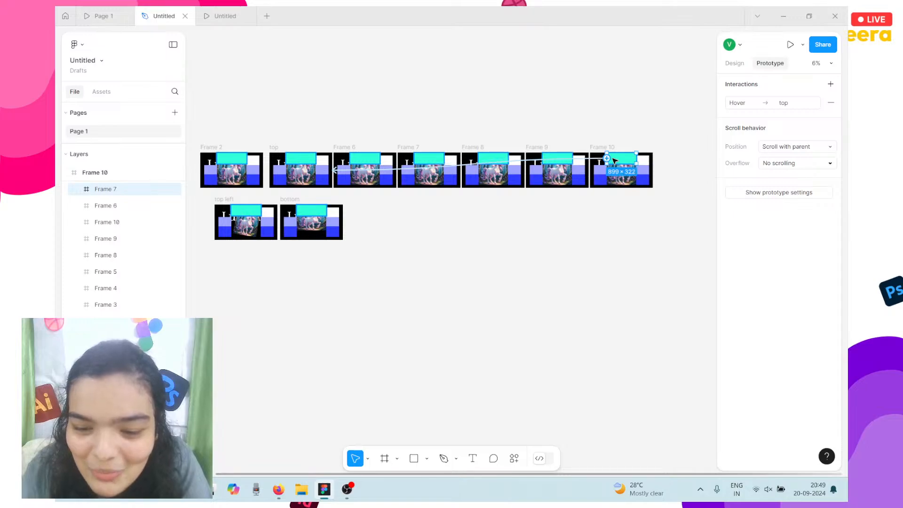
click(322, 208)
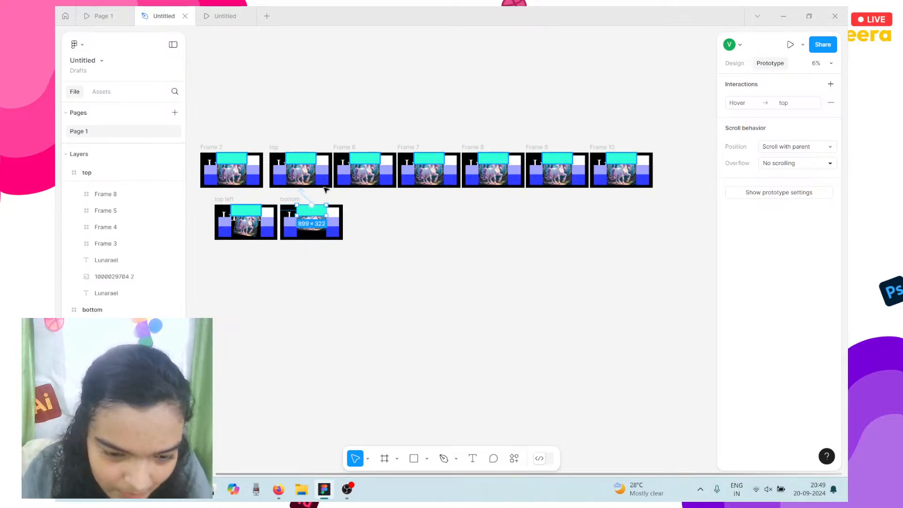
scroll(325, 189, left, 2)
click(316, 209)
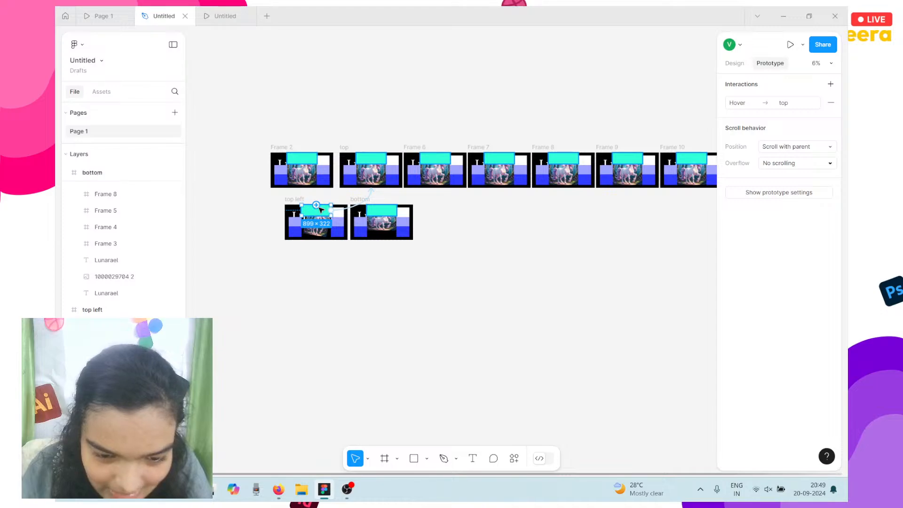
scroll(350, 207, up, 5)
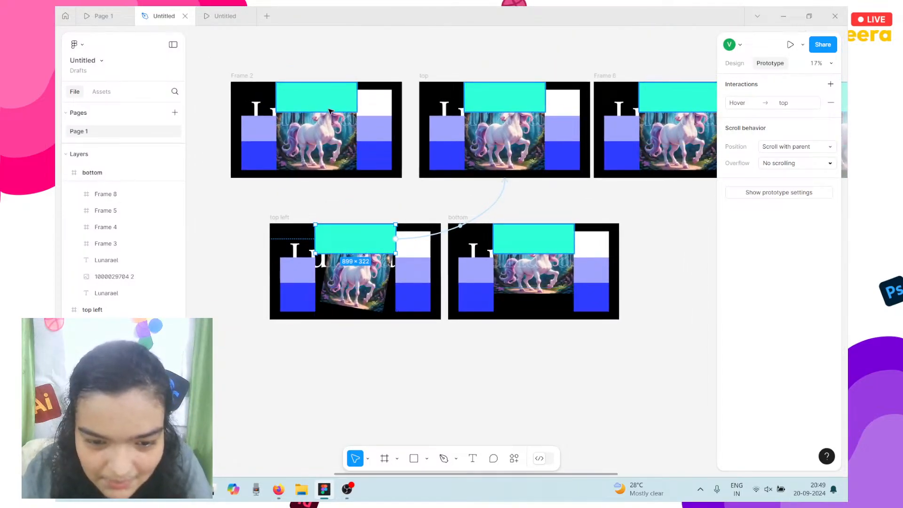
Select every hotspot box together, Frame 2 through Frame 10, then deselect them.
click(316, 94)
scroll(478, 96, down, 5)
scroll(479, 97, right, 3)
shift+click(314, 108)
shift+click(386, 111)
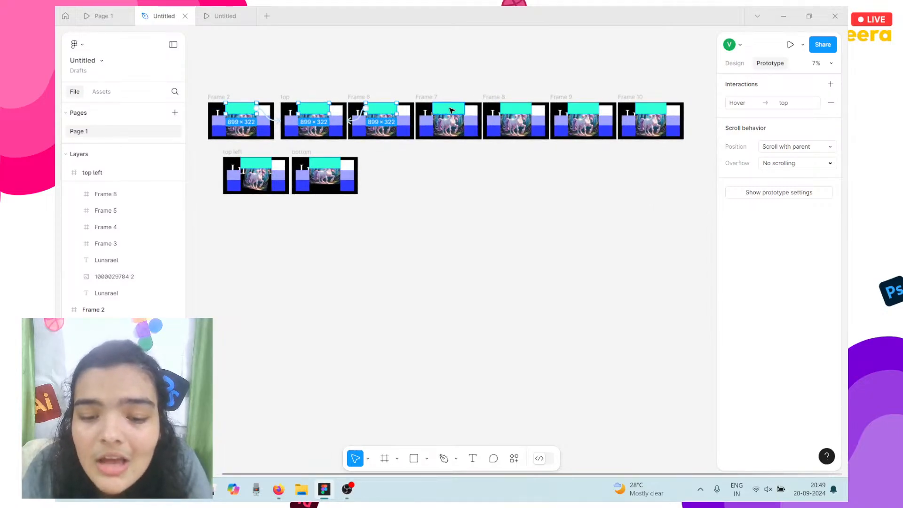
shift+click(449, 108)
shift+click(527, 108)
shift+click(583, 109)
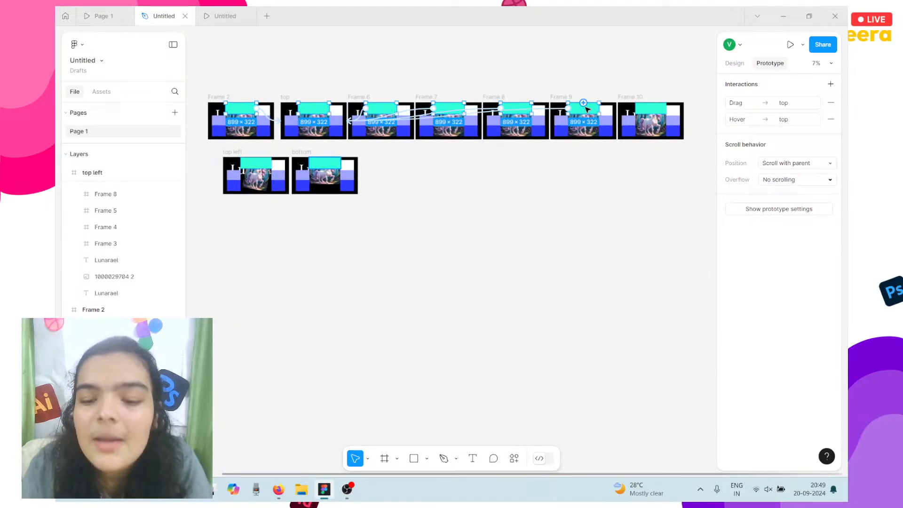
shift+click(651, 107)
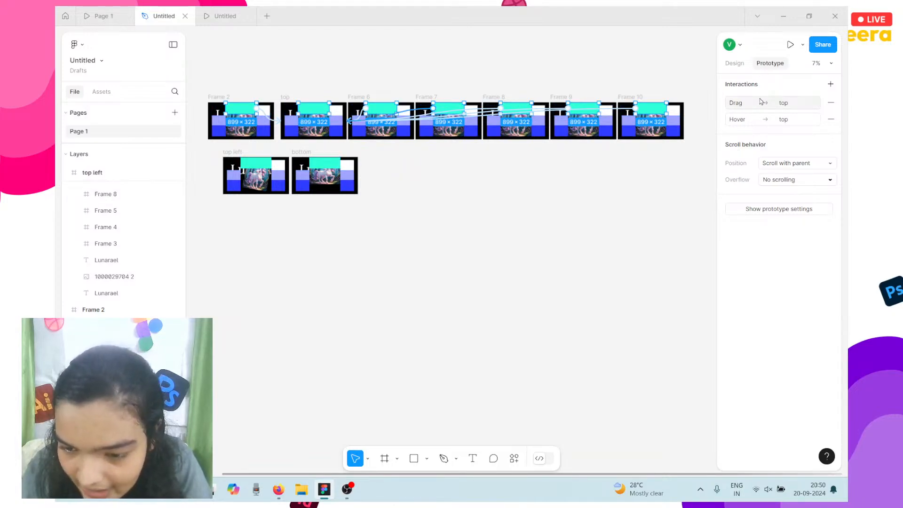
click(657, 148)
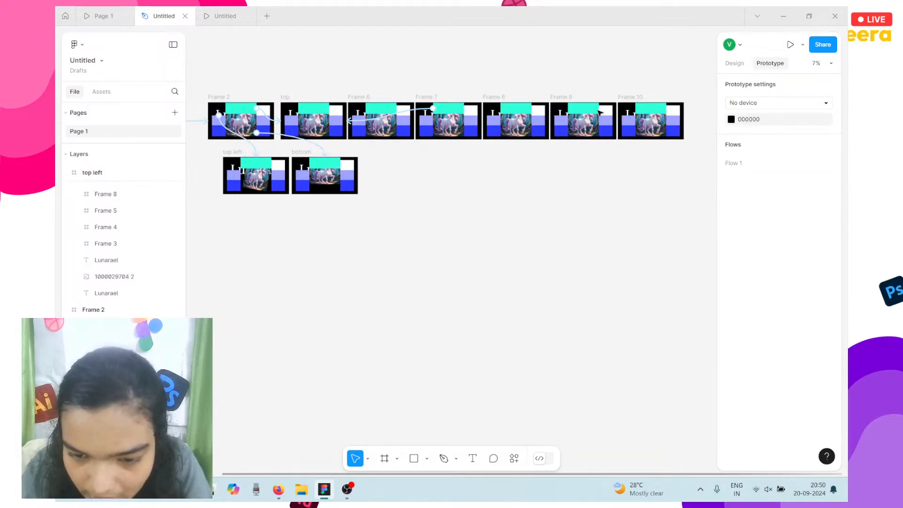
Remove the cyan fill from the hotspot boxes in Frames 10, 9 and 8.
click(594, 109)
click(639, 111)
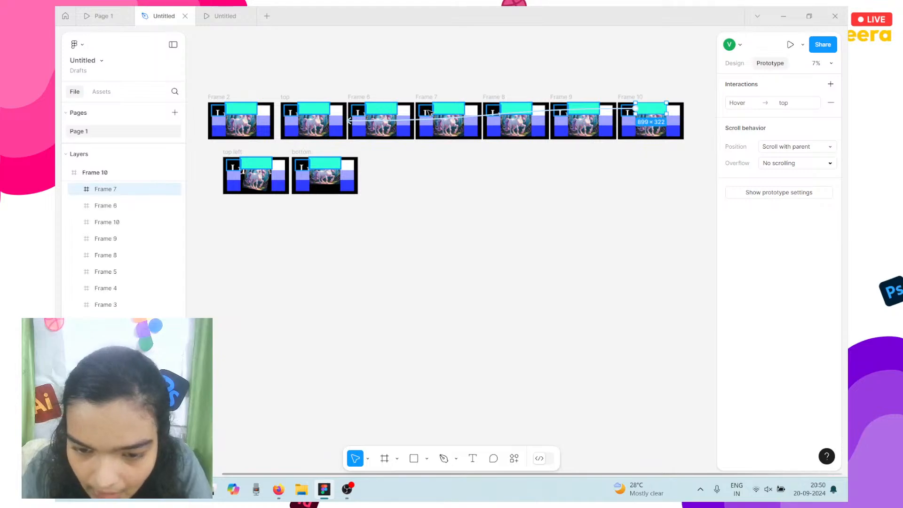
click(734, 63)
click(829, 309)
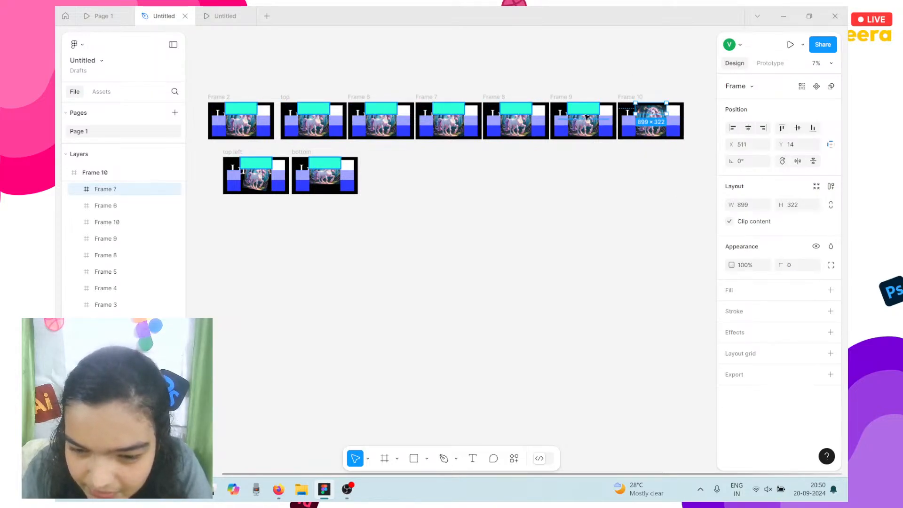
click(586, 117)
click(830, 309)
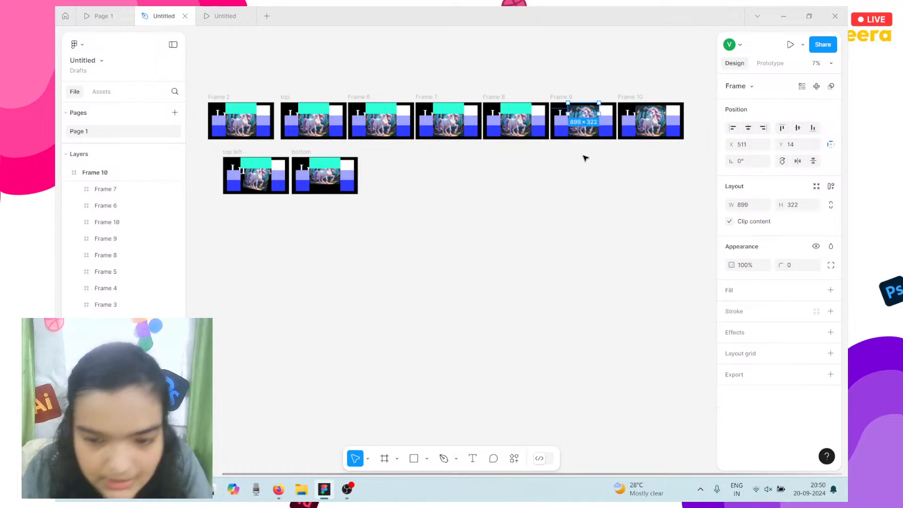
click(512, 105)
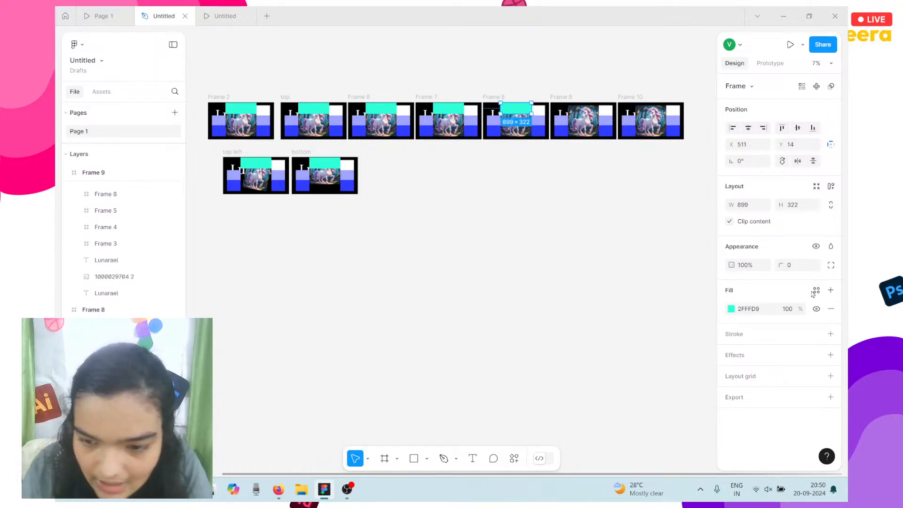
click(829, 309)
click(770, 63)
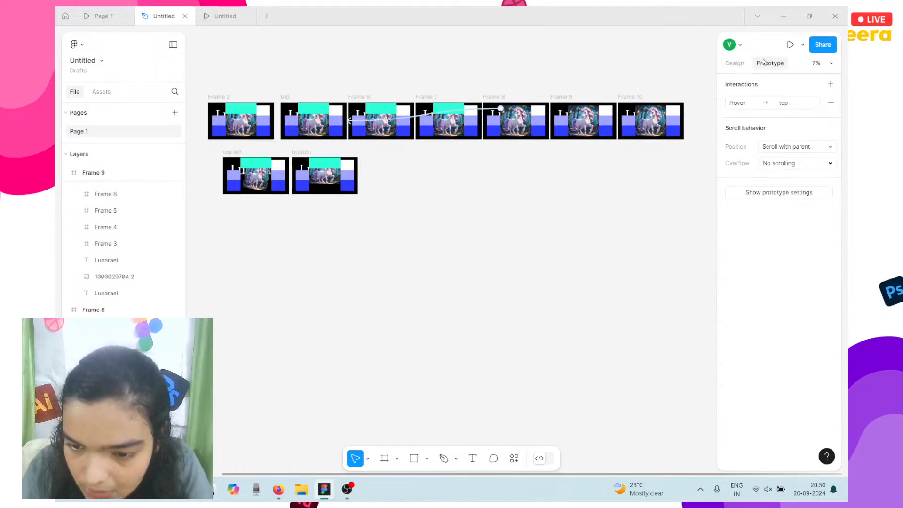
Change Frame 7's hotspot trigger to While hovering and remove its cyan fill.
click(455, 107)
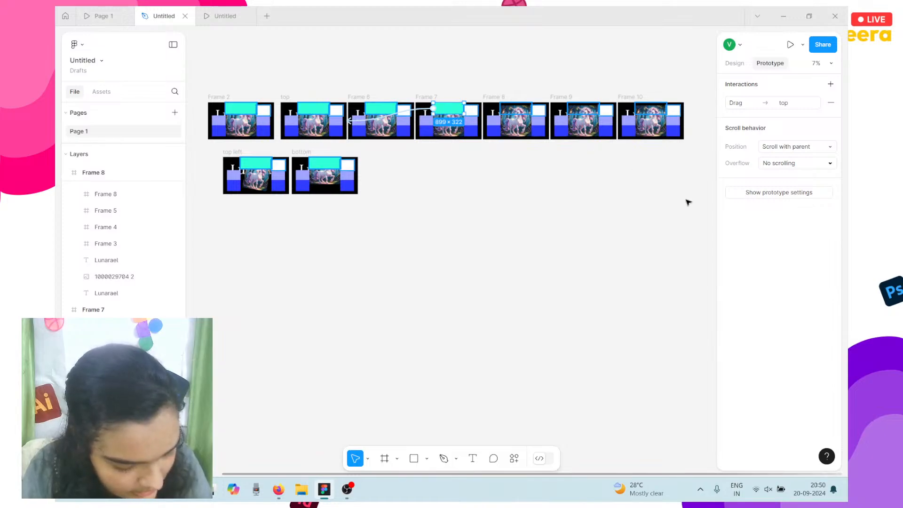
click(750, 103)
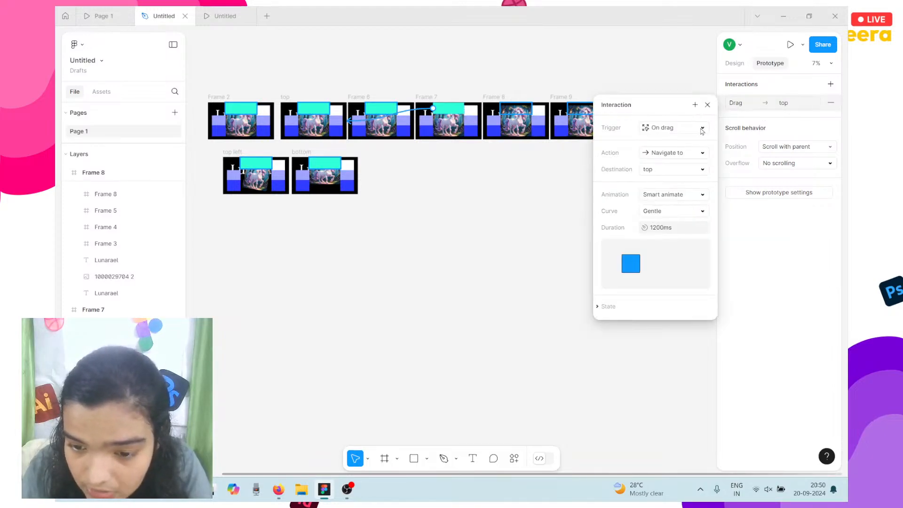
click(658, 134)
click(666, 138)
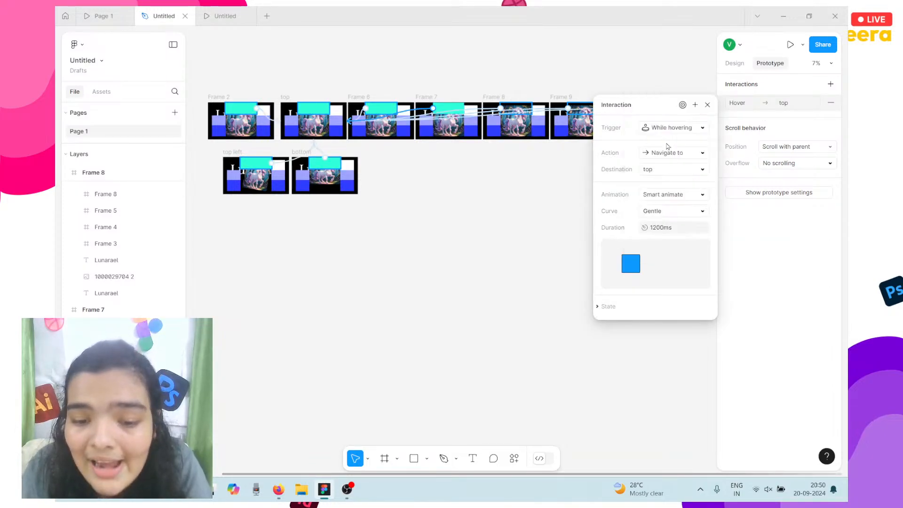
click(734, 62)
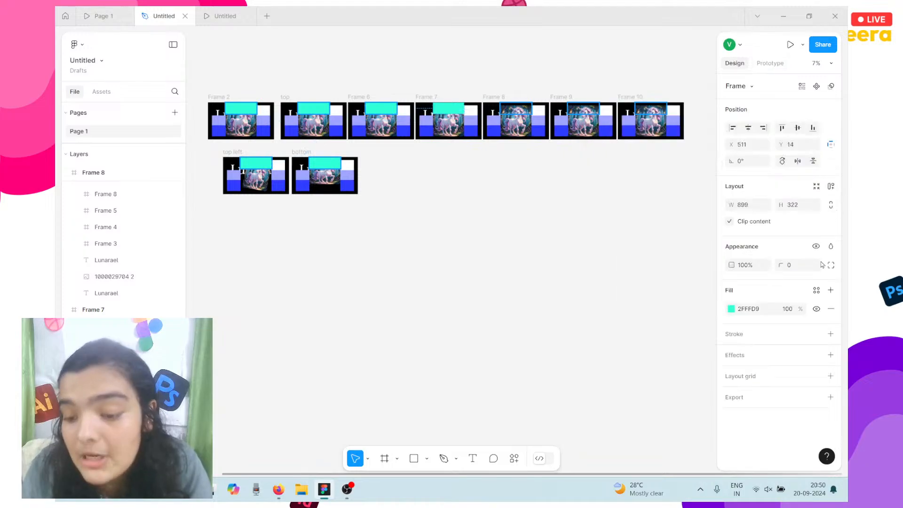
click(831, 309)
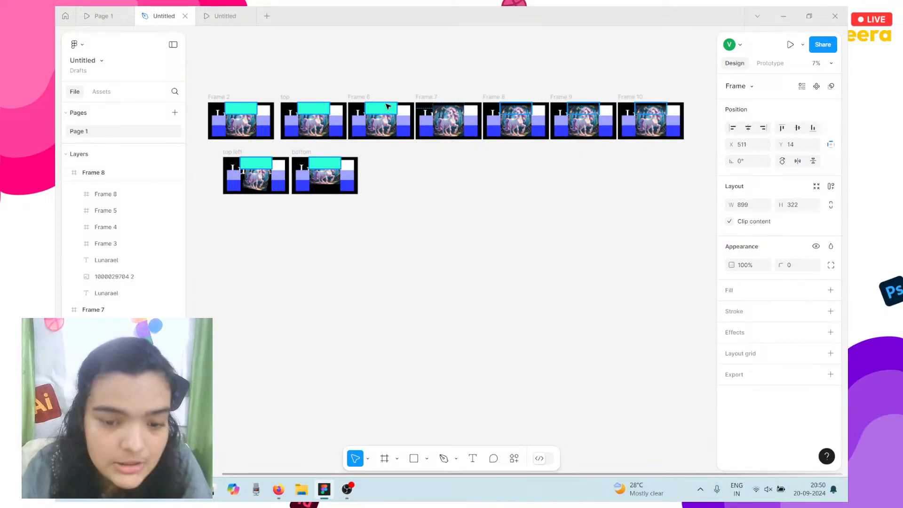
Inspect the interactions and fills of the Frame 6 and top frame hotspots.
click(387, 107)
click(757, 64)
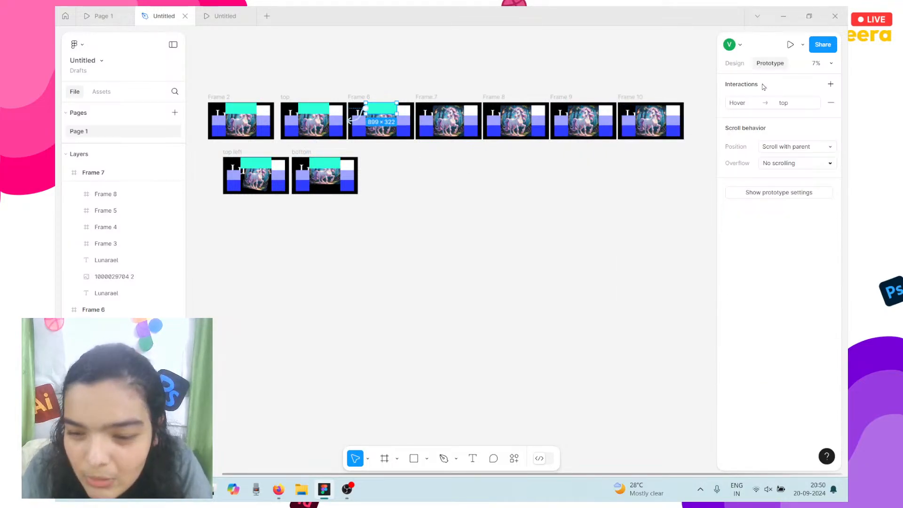
click(737, 65)
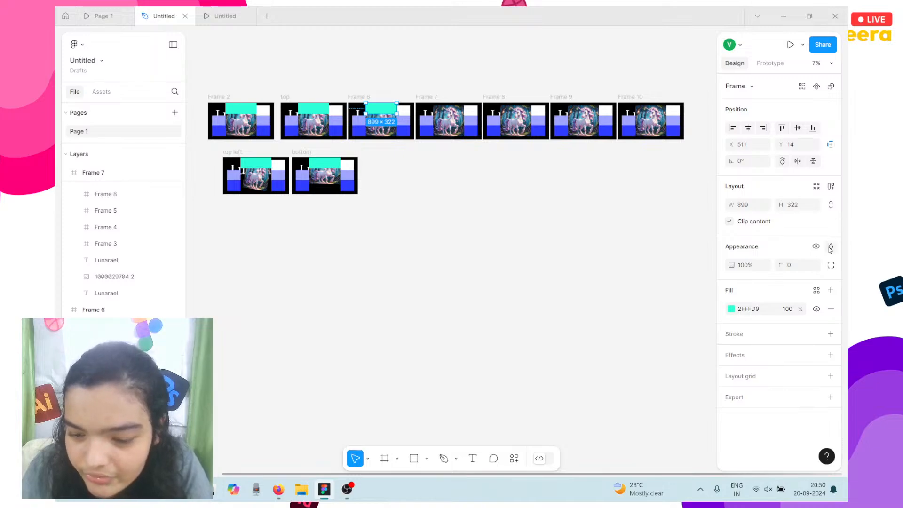
scroll(556, 198, left, 3)
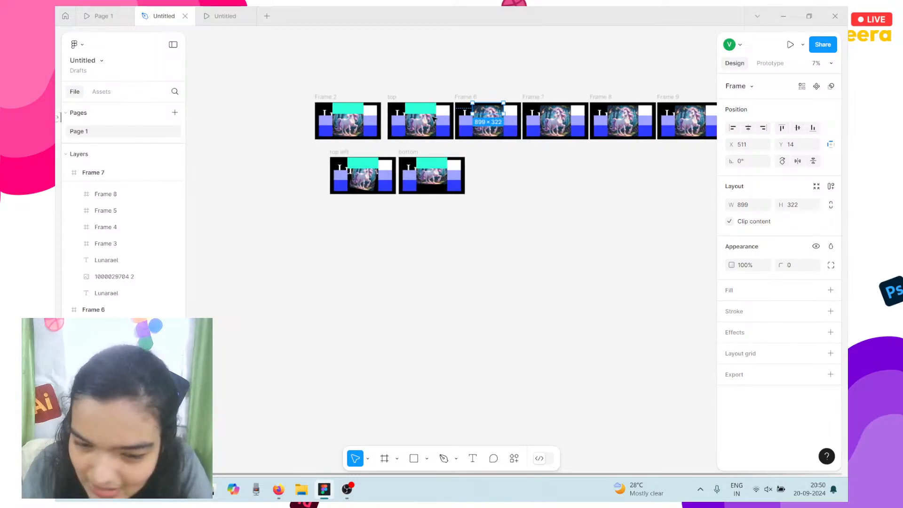
click(414, 110)
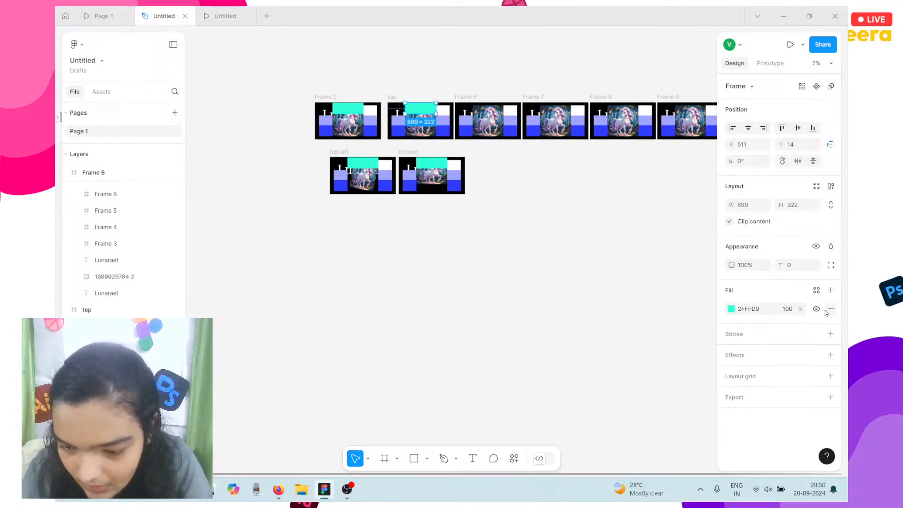
click(770, 63)
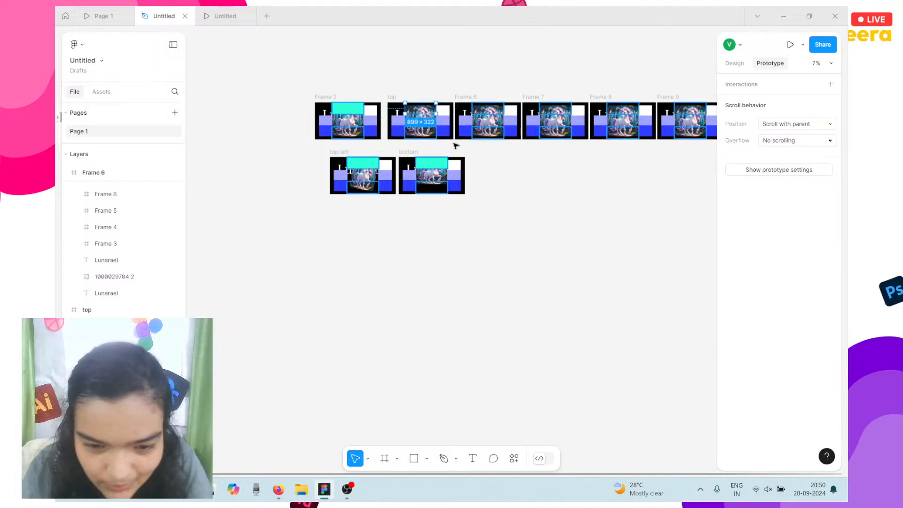
Remove the teal fill from the hotspots in Frame 2, top left and bottom.
click(359, 109)
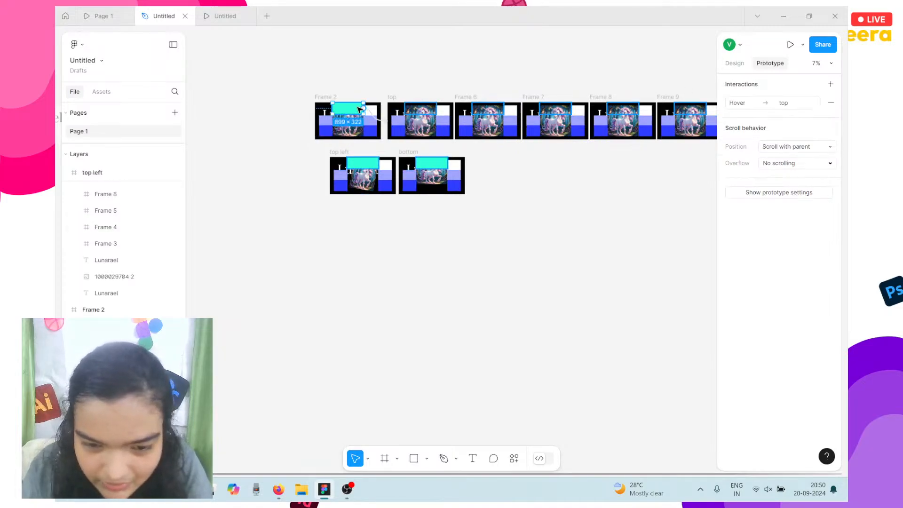
click(734, 63)
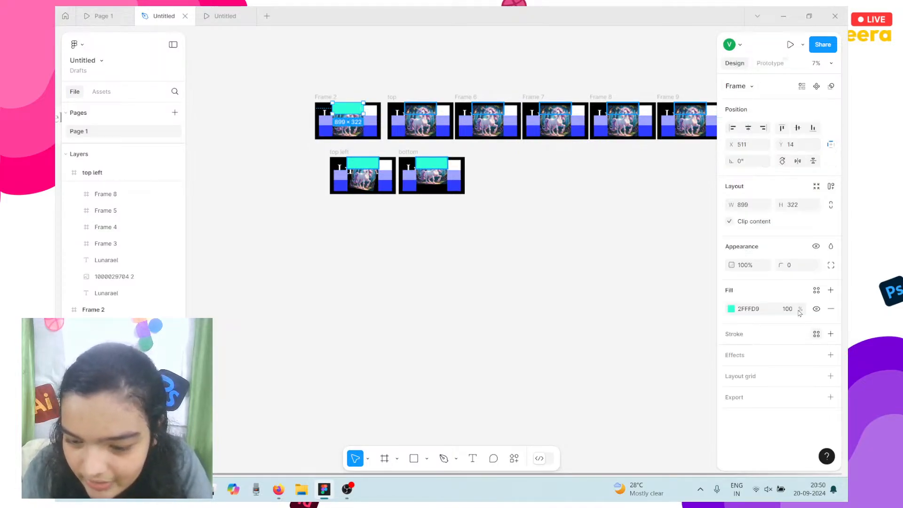
click(831, 309)
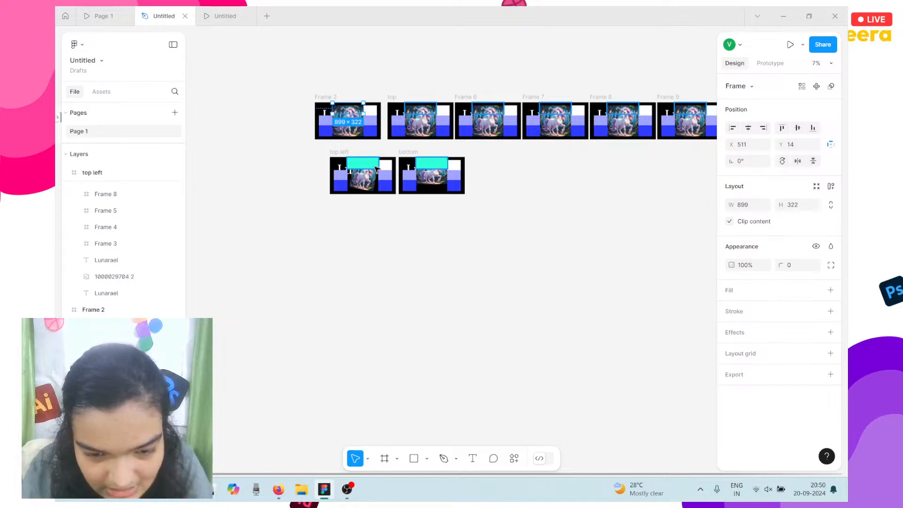
click(375, 166)
click(830, 309)
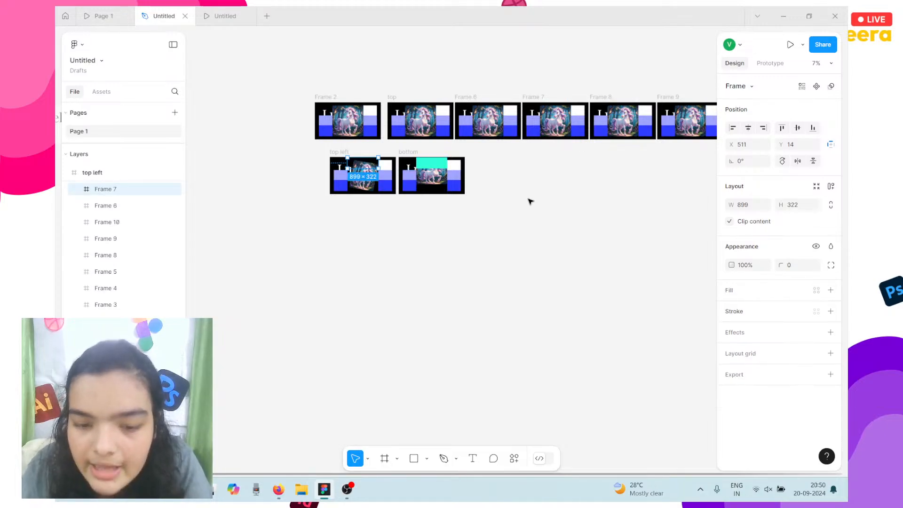
click(425, 168)
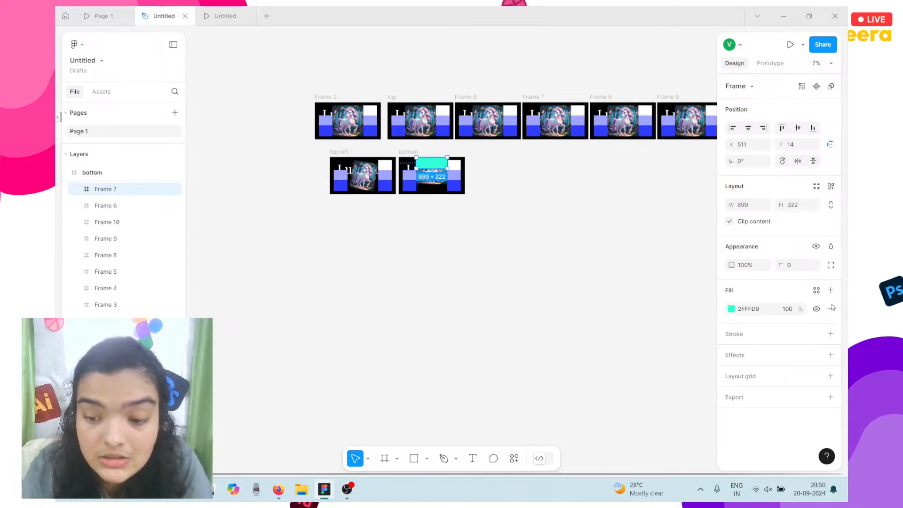
click(830, 309)
Set the fill mode of the top slide's unicorn image to Crop.
scroll(397, 137, up, 6)
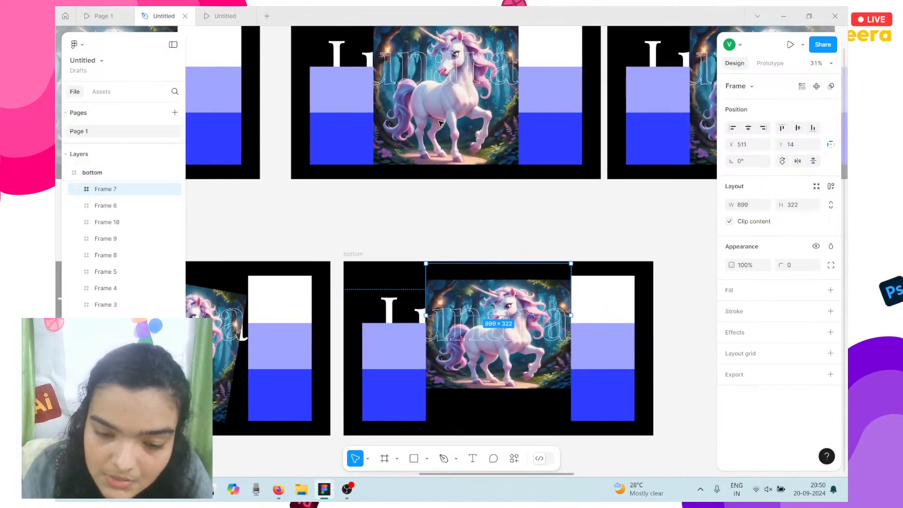
click(441, 123)
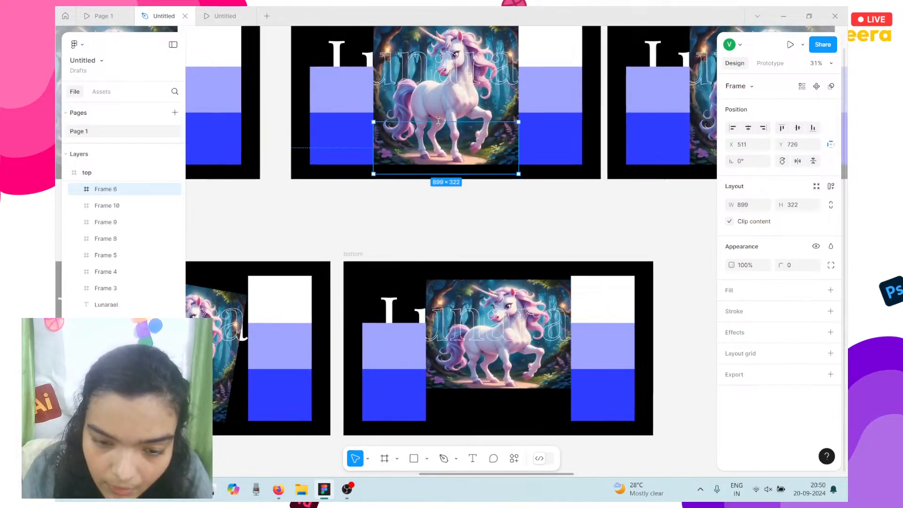
click(429, 112)
scroll(429, 113, up, 2)
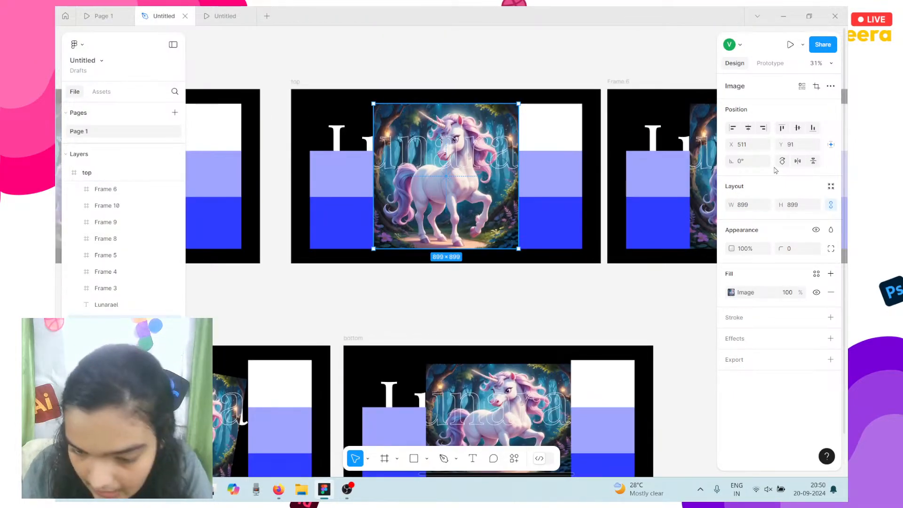
click(742, 291)
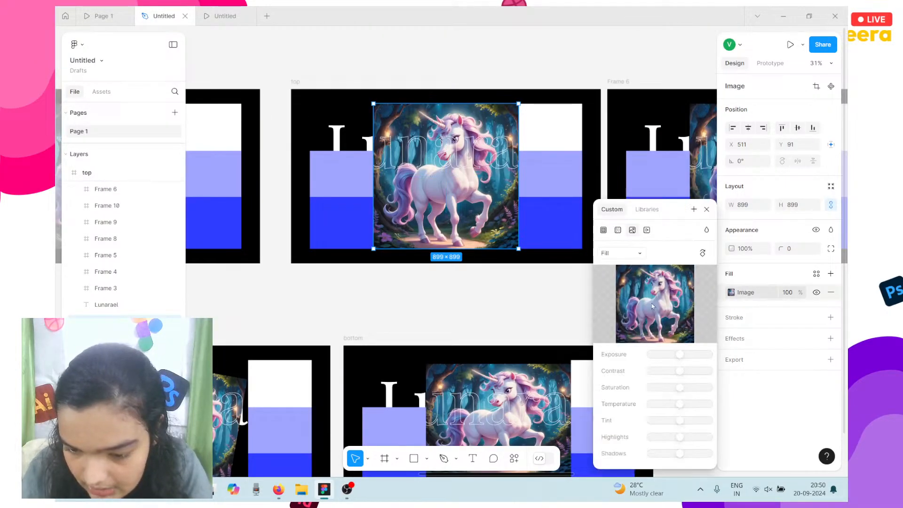
click(617, 252)
click(621, 278)
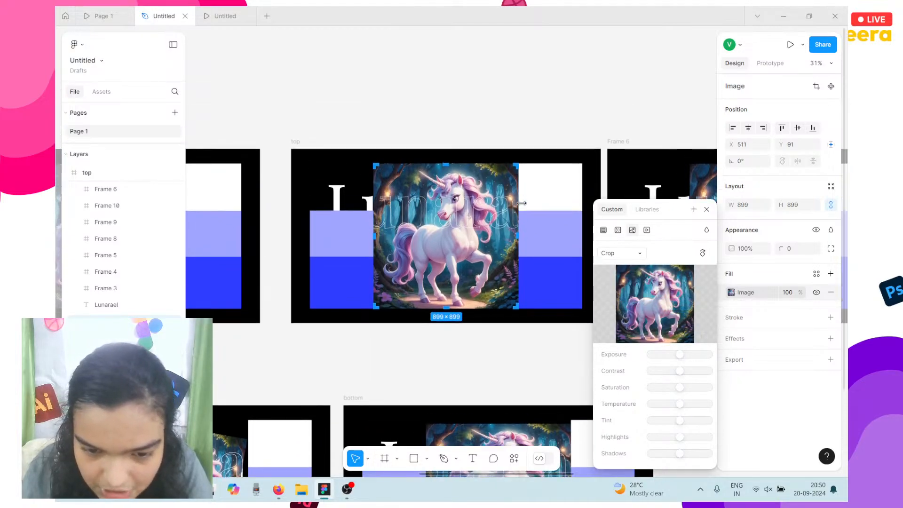
Reposition the unicorn image inside the crop by dragging and nudging it down.
ctrl+scroll(433, 161, up, 5)
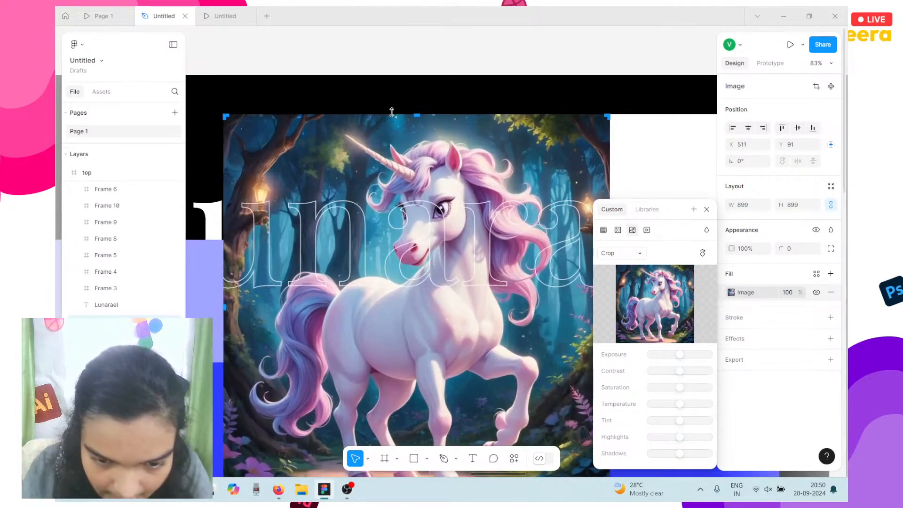
drag(387, 124, 429, 290)
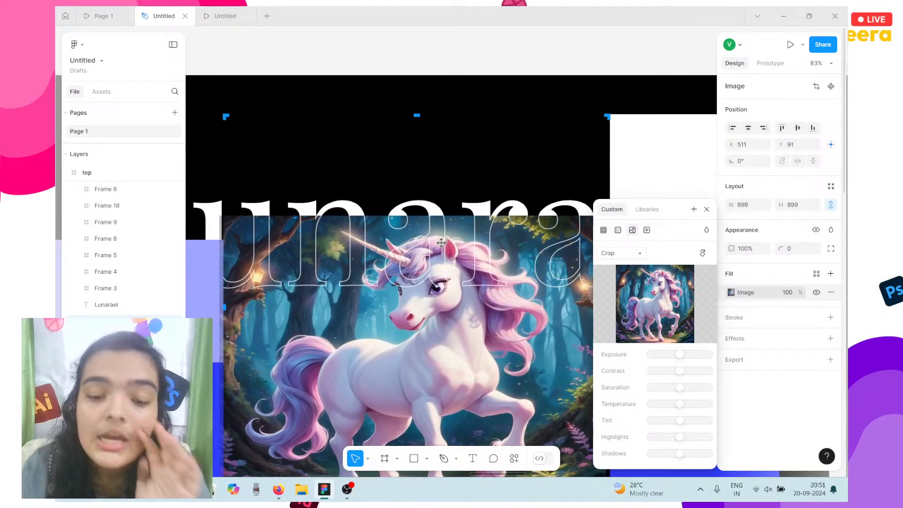
mouse_move(432, 216)
mouse_down()
mouse_move(439, 246)
mouse_move(439, 202)
mouse_up()
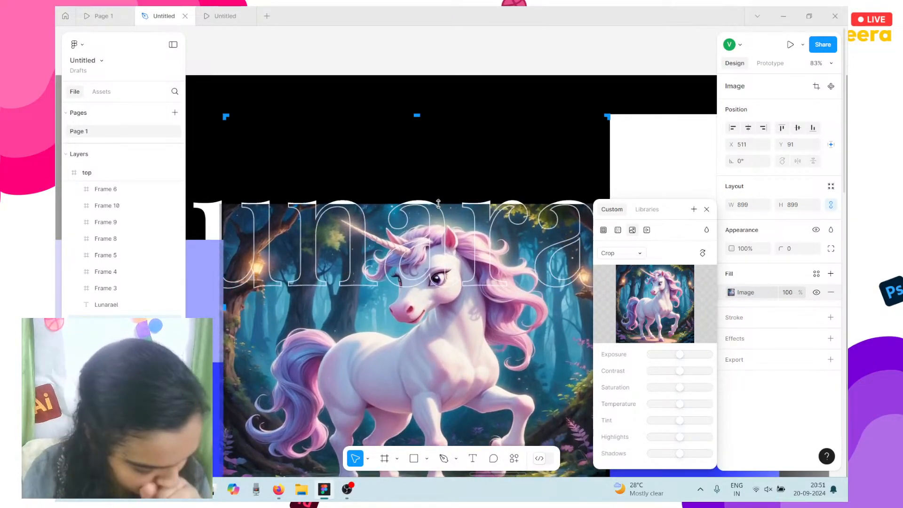
drag(429, 278, 431, 249)
scroll(428, 241, down, 2)
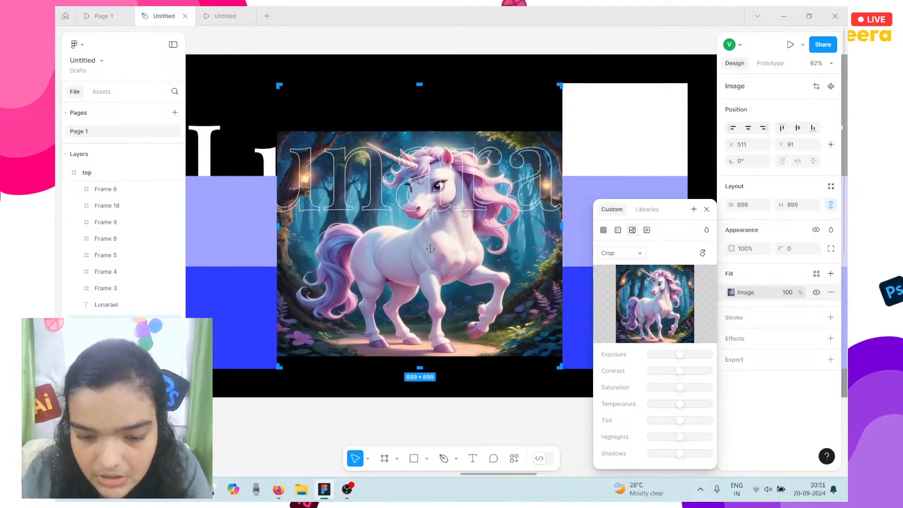
key(Down)
key(Down)
key(Down)
key(Down)
key(Down)
key(Down)
key(Down)
key(Down)
key(Down)
key(Down)
key(Down)
key(Down)
key(Down)
key(Down)
key(Down)
key(Down)
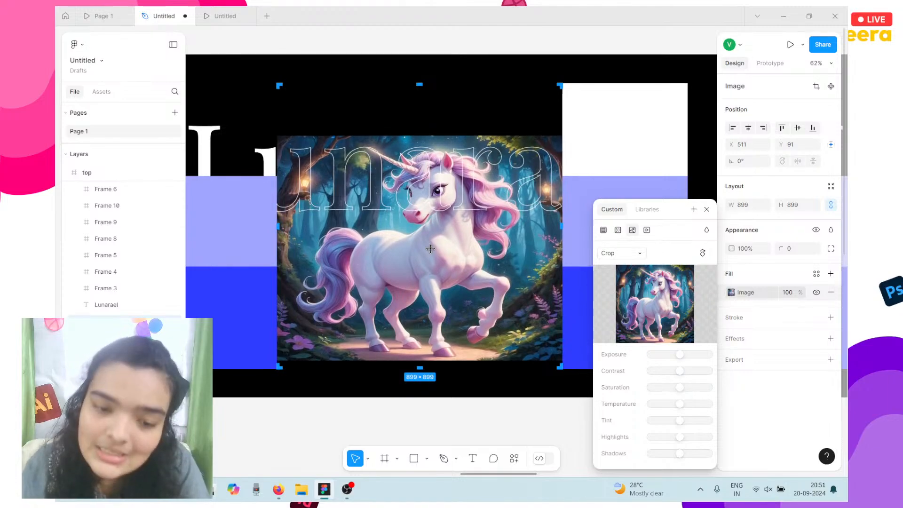
scroll(431, 248, left, 5)
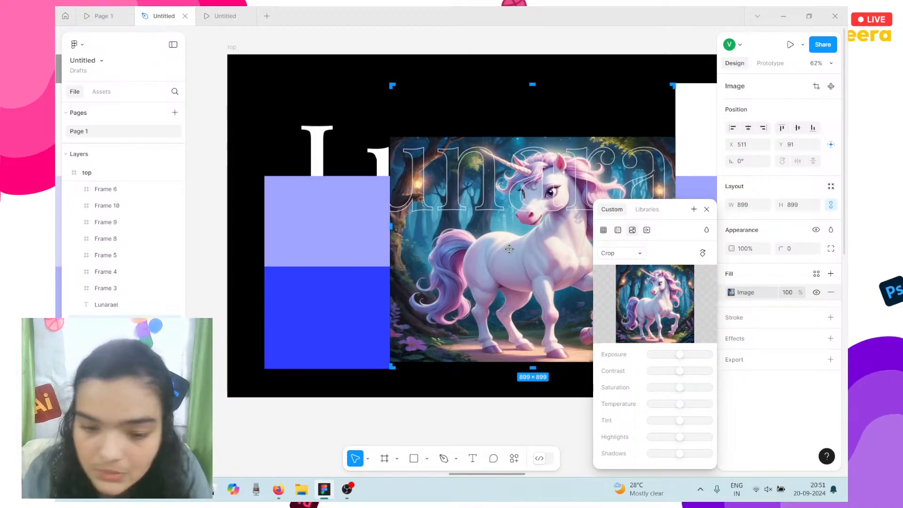
scroll(509, 249, down, 5)
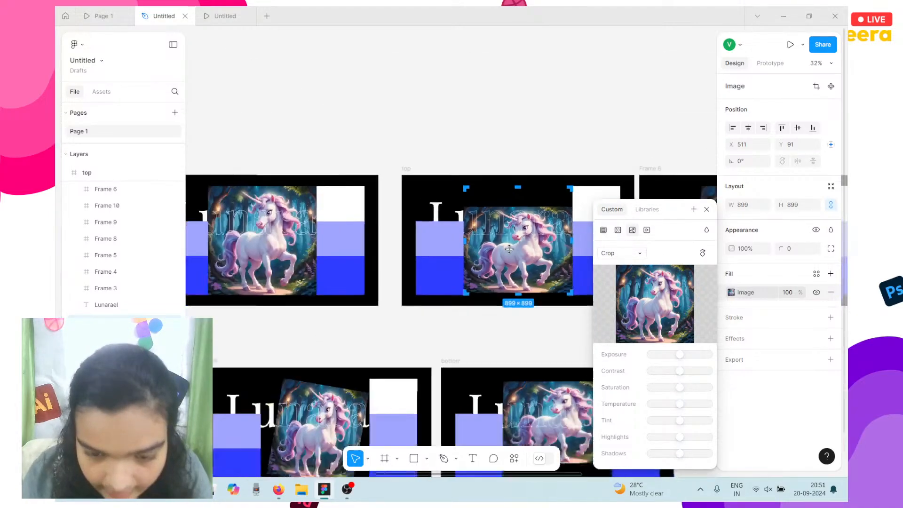
Finish the crop and move the top slide beside bottom in the lower row.
click(476, 309)
click(440, 174)
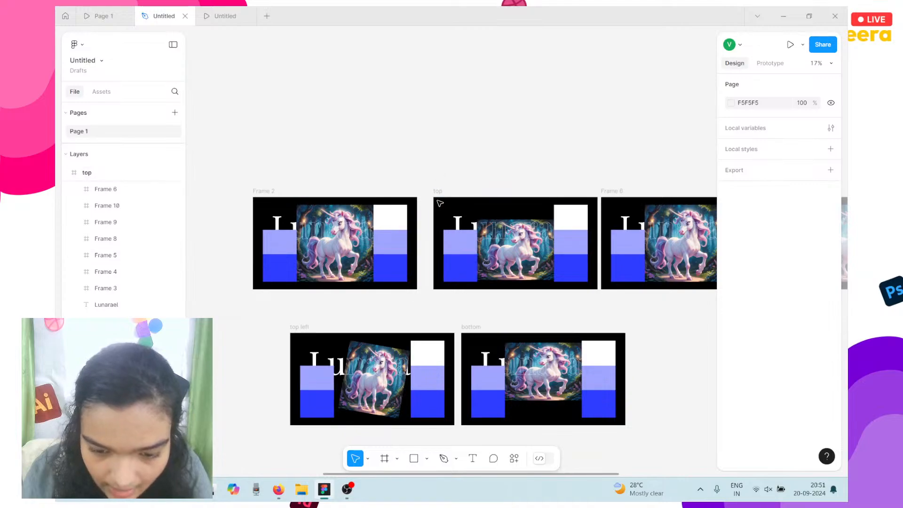
click(439, 192)
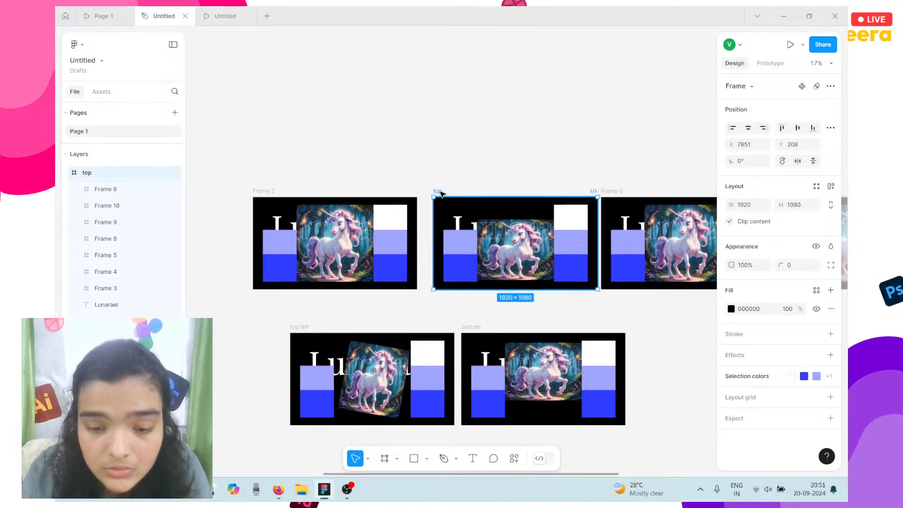
drag(447, 214, 654, 350)
scroll(539, 186, right, 5)
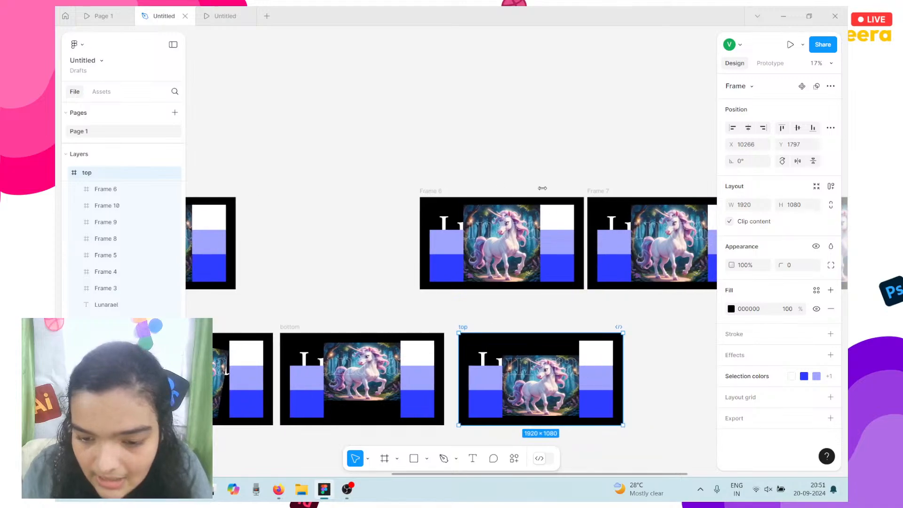
ctrl+scroll(441, 282, down, 5)
scroll(456, 306, right, 3)
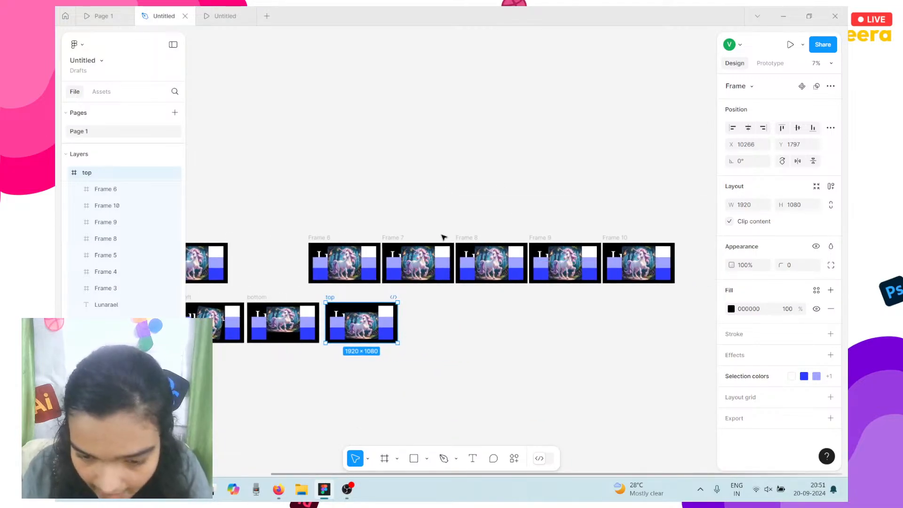
scroll(376, 258, left, 4)
key(Escape)
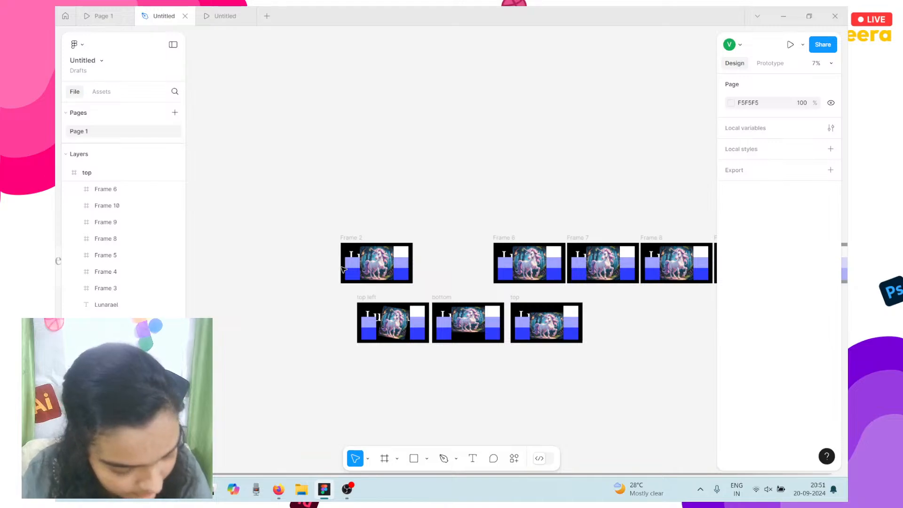
Move Frame 2 above and to the left of Frame 6.
scroll(342, 268, up, 1)
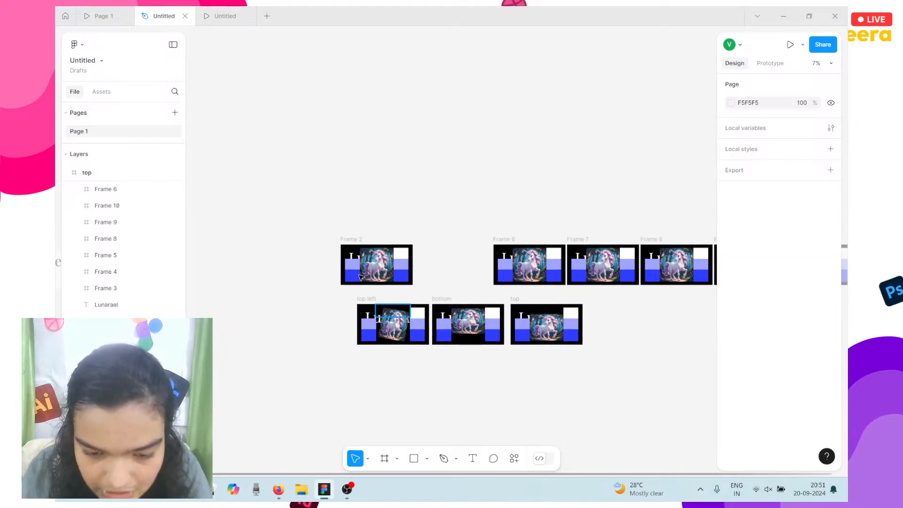
ctrl+scroll(356, 267, up, 5)
click(355, 268)
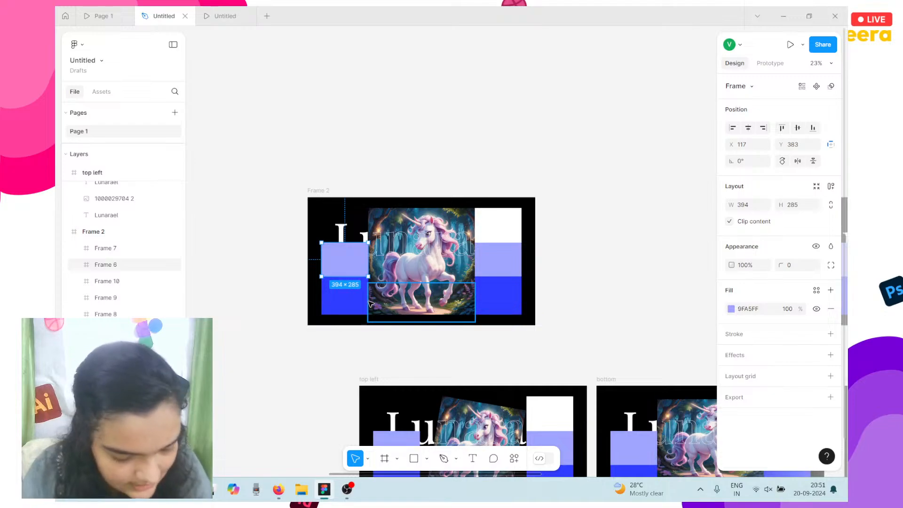
ctrl+scroll(351, 277, down, 4)
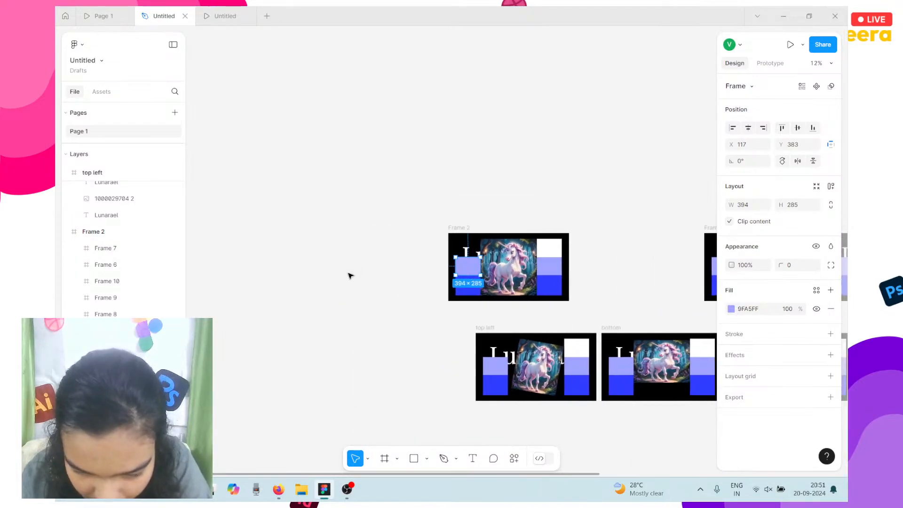
click(331, 240)
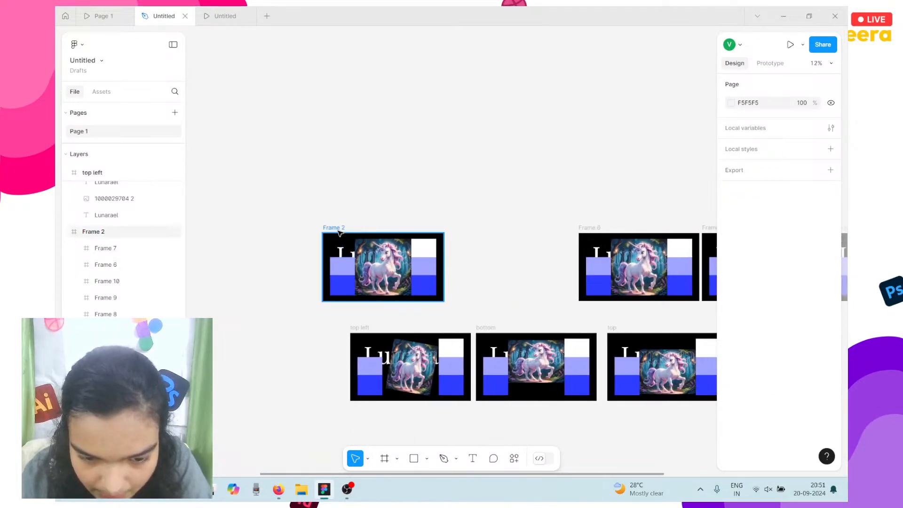
click(334, 229)
drag(333, 245, 412, 205)
ctrl+scroll(412, 206, up, 4)
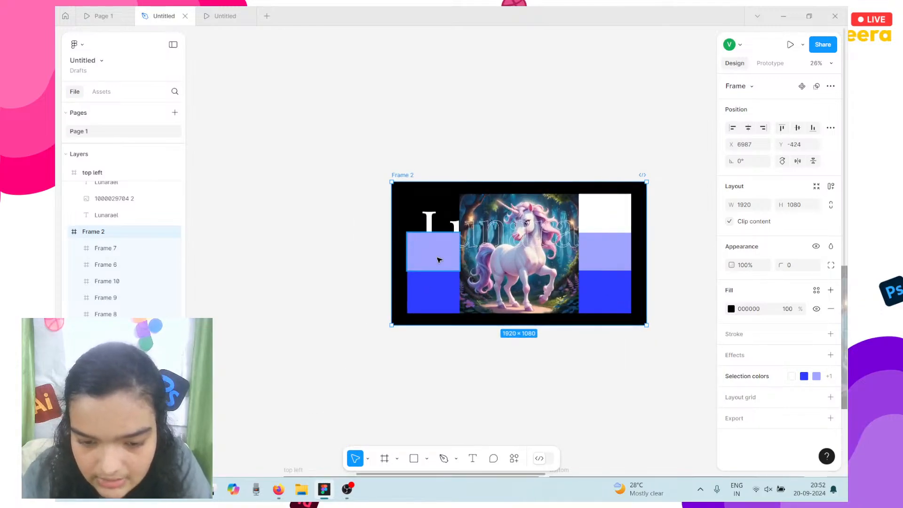
click(438, 260)
scroll(437, 260, right, 3)
ctrl+scroll(444, 260, down, 3)
scroll(449, 259, right, 4)
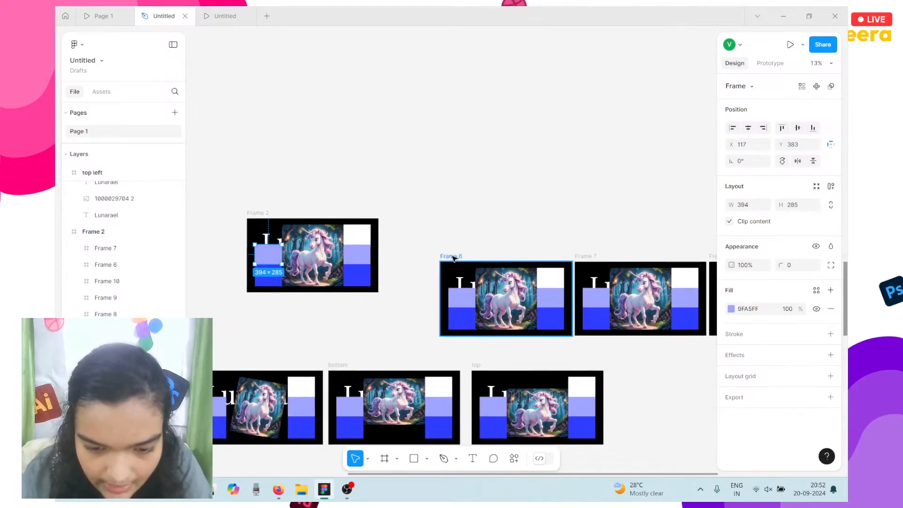
Rename Frame 6 to 'center left'.
click(452, 257)
double_click(451, 257)
text(center)
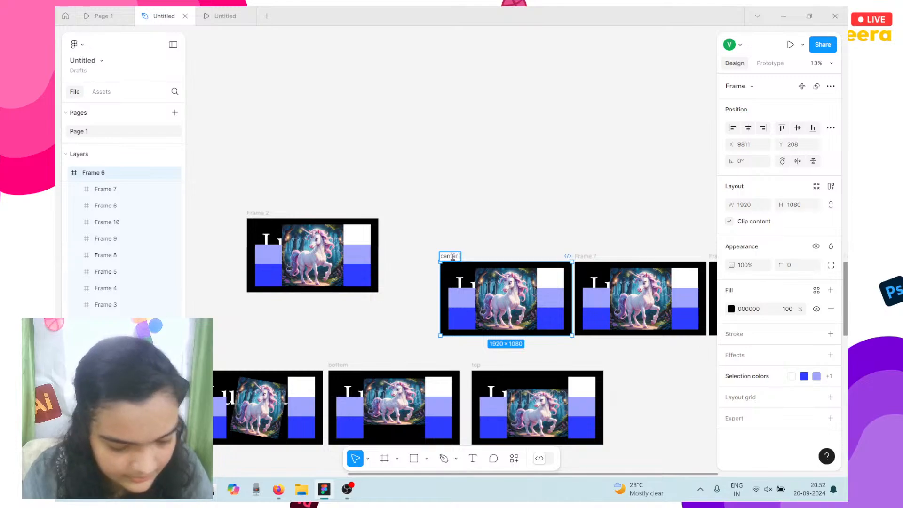
text( left)
key(Return)
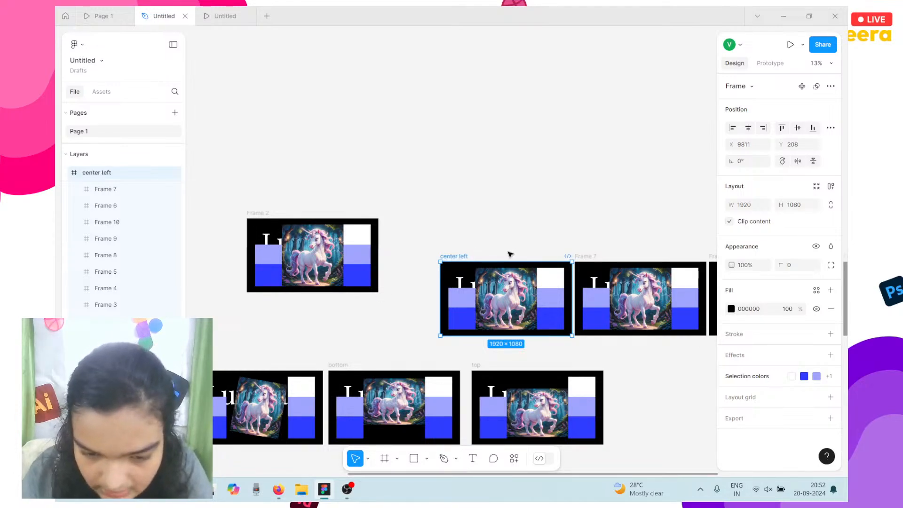
Select Frame 2's light-blue box and show its prototype settings.
click(265, 264)
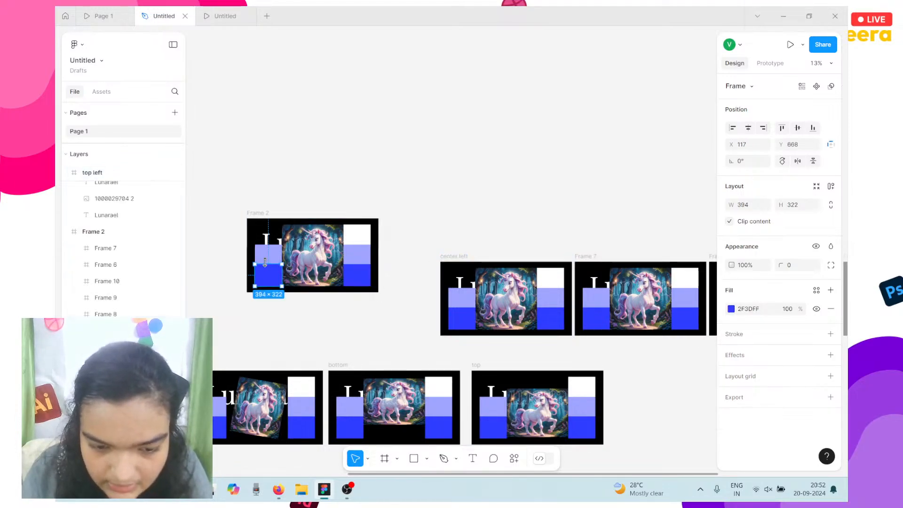
click(266, 257)
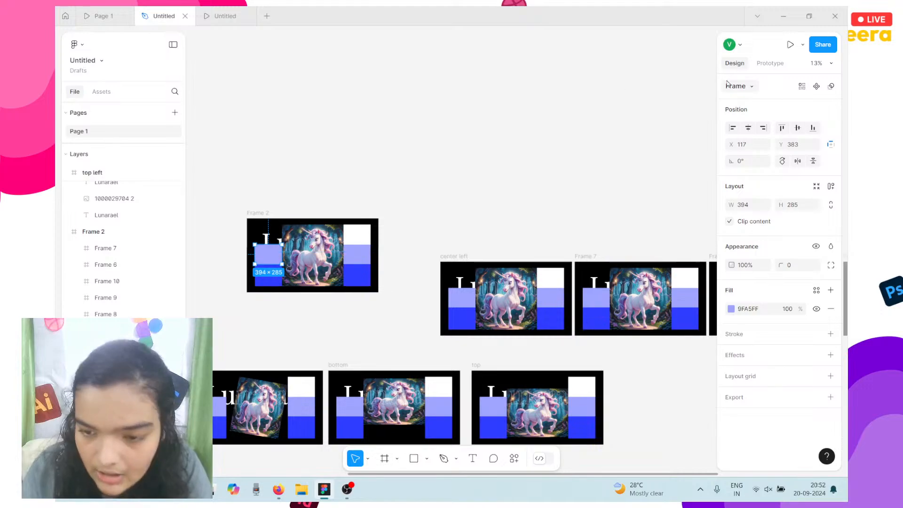
click(770, 63)
Link Frame 2's light-blue box to center left, triggered While hovering.
drag(282, 254, 452, 310)
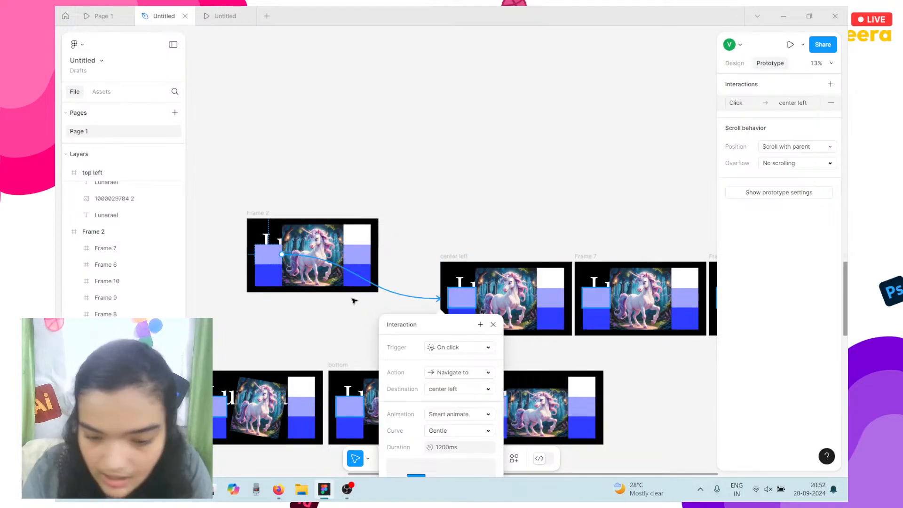
click(444, 352)
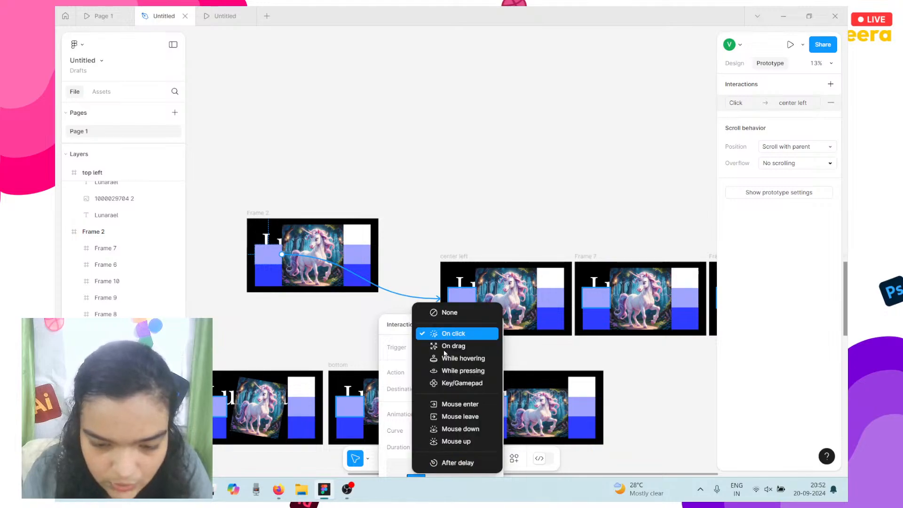
click(447, 358)
scroll(359, 339, left, 2)
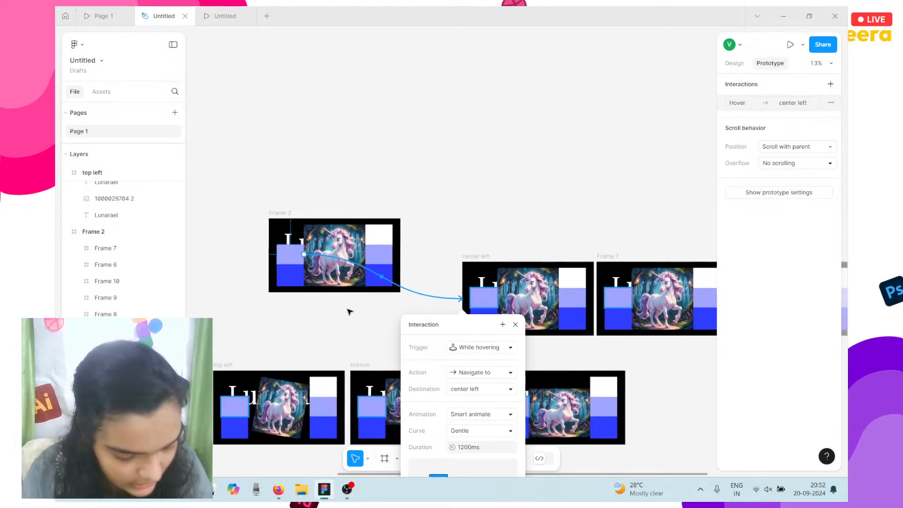
click(348, 313)
Link top left's light-blue box to center left with a While hovering trigger.
click(240, 413)
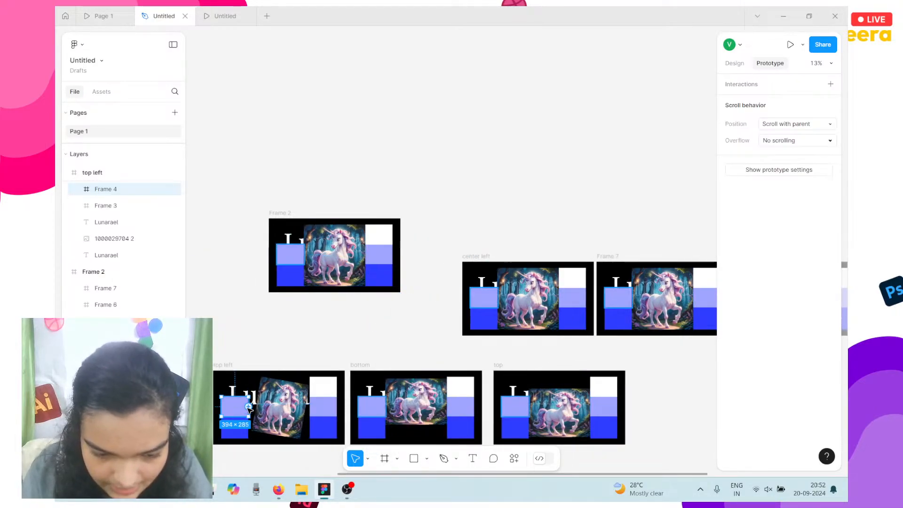
drag(249, 406, 533, 282)
click(545, 390)
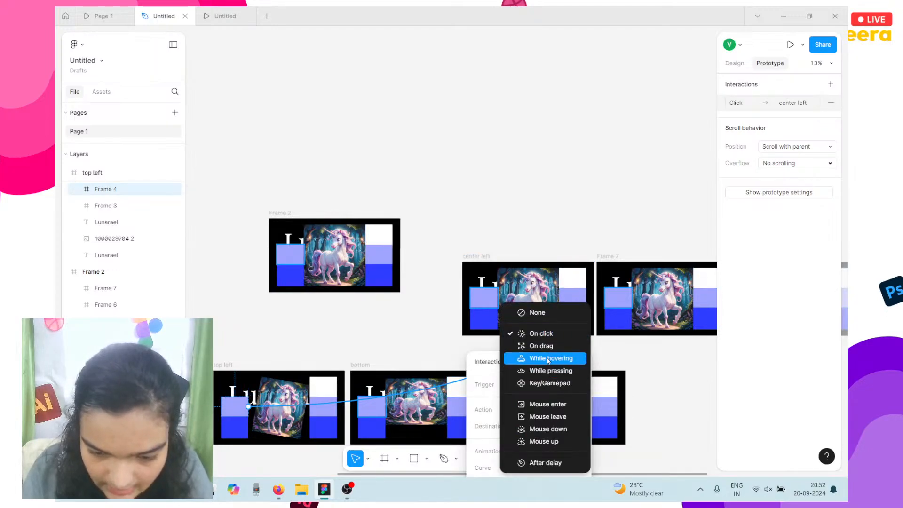
click(548, 359)
Link the bottom slide's light-blue box to center left, firing While hovering.
click(384, 408)
drag(386, 407, 567, 286)
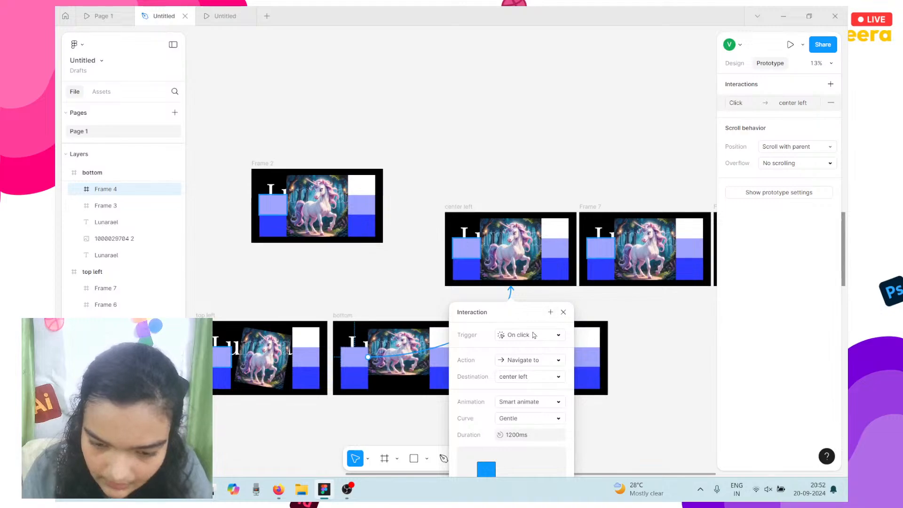
click(530, 335)
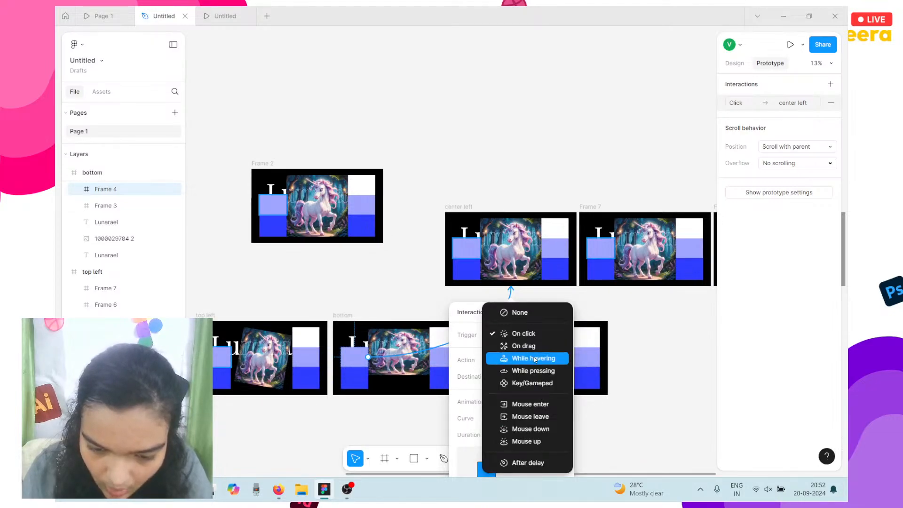
click(534, 357)
scroll(617, 362, down, 1)
scroll(617, 362, right, 2)
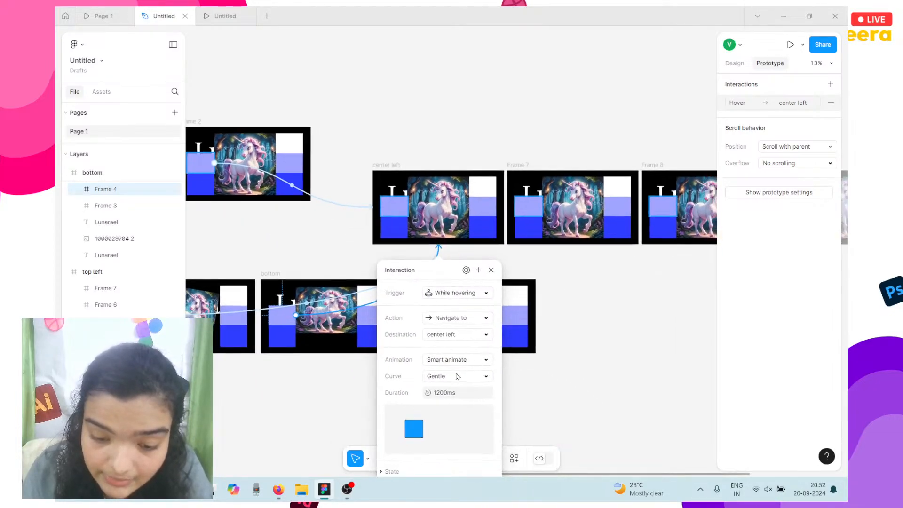
click(594, 334)
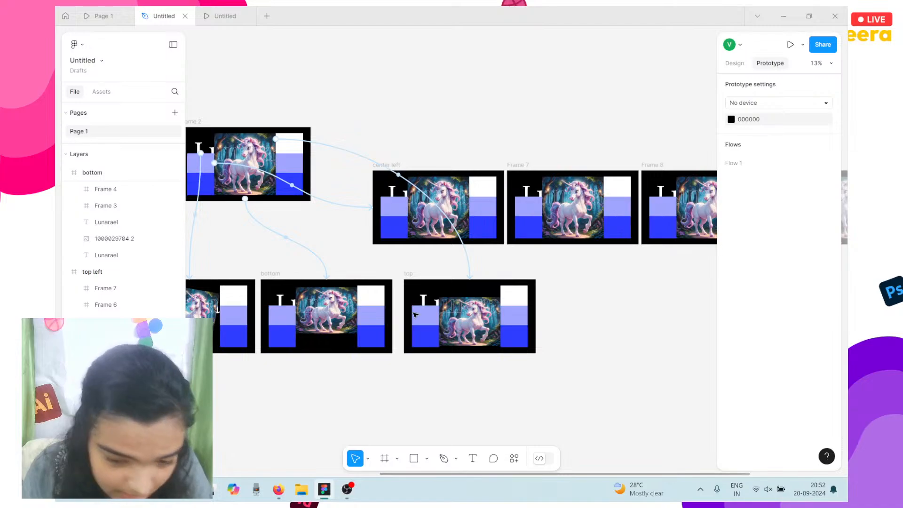
click(425, 312)
Link the top slide's and Frame 7's hotspot boxes to center left with While hovering triggers.
drag(426, 305, 437, 214)
click(441, 292)
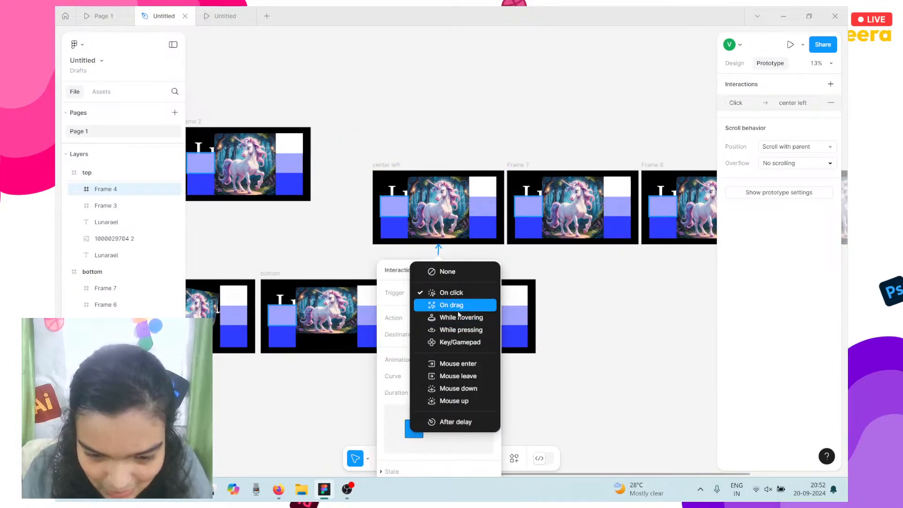
click(463, 319)
click(524, 202)
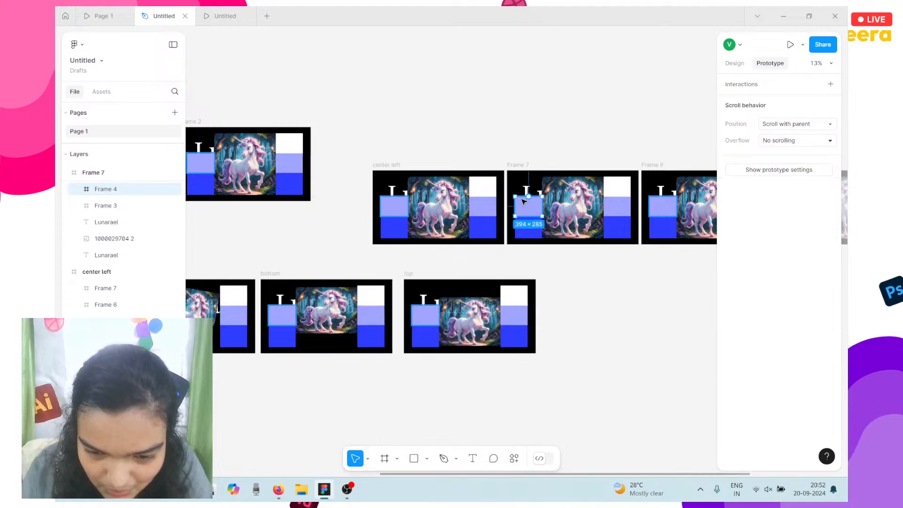
drag(528, 196, 470, 209)
click(499, 281)
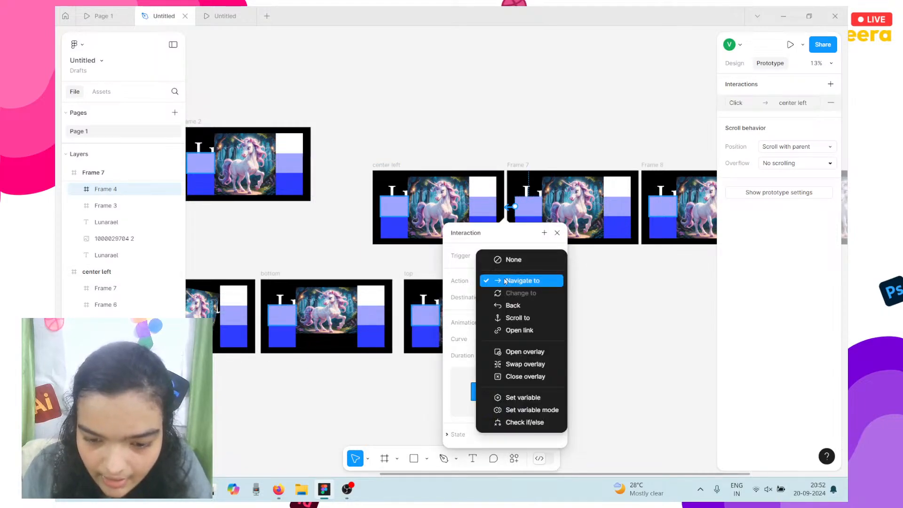
click(476, 267)
click(539, 256)
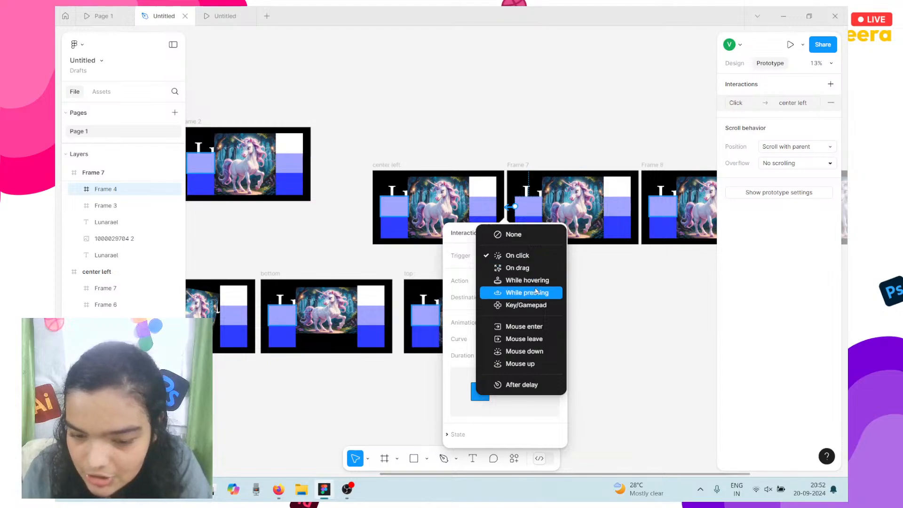
click(540, 281)
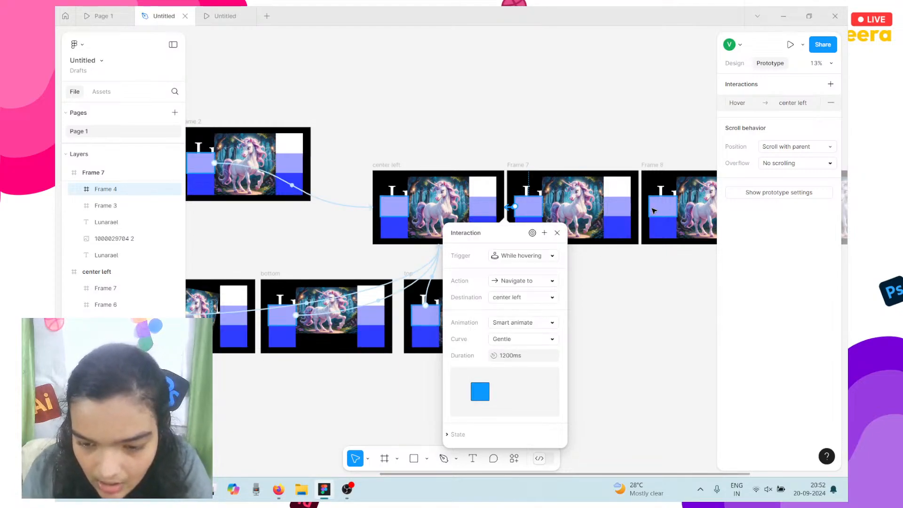
Link Frame 8's and Frame 9's hotspot boxes to center left, firing while hovering.
click(442, 203)
drag(442, 203, 446, 204)
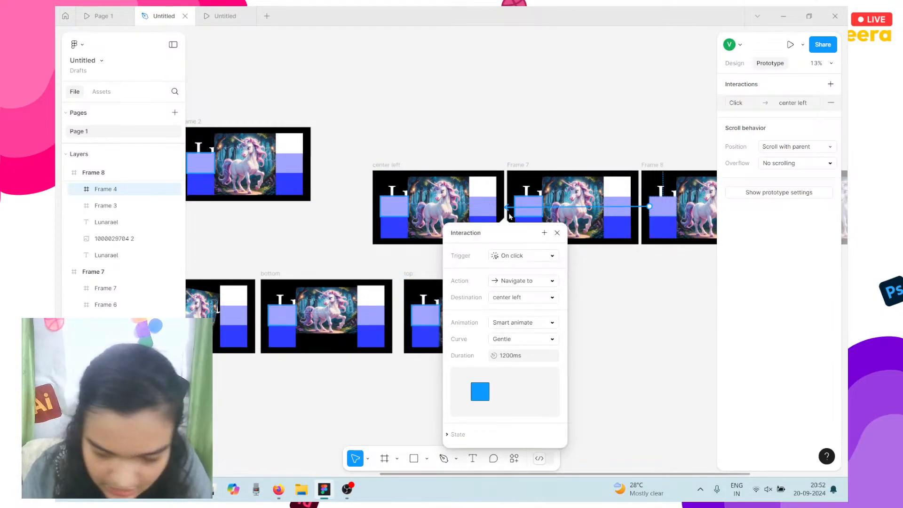
click(509, 251)
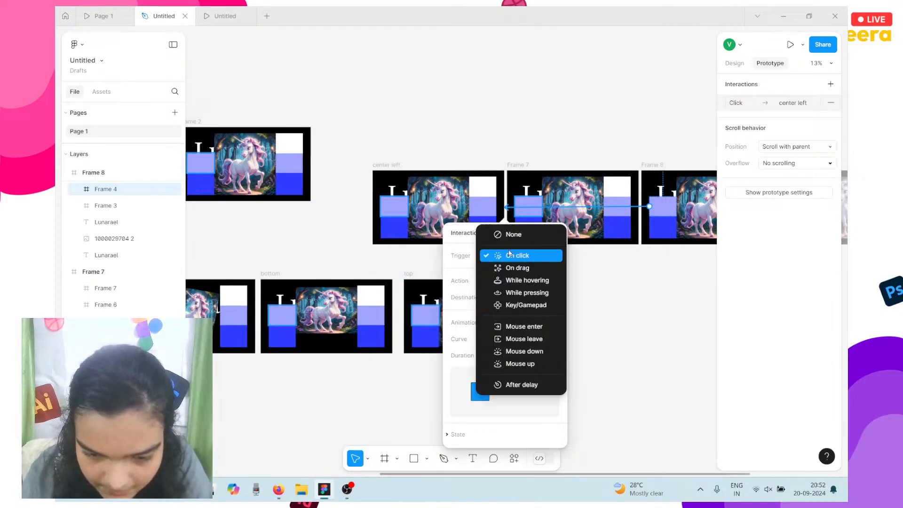
click(533, 285)
scroll(642, 283, right, 5)
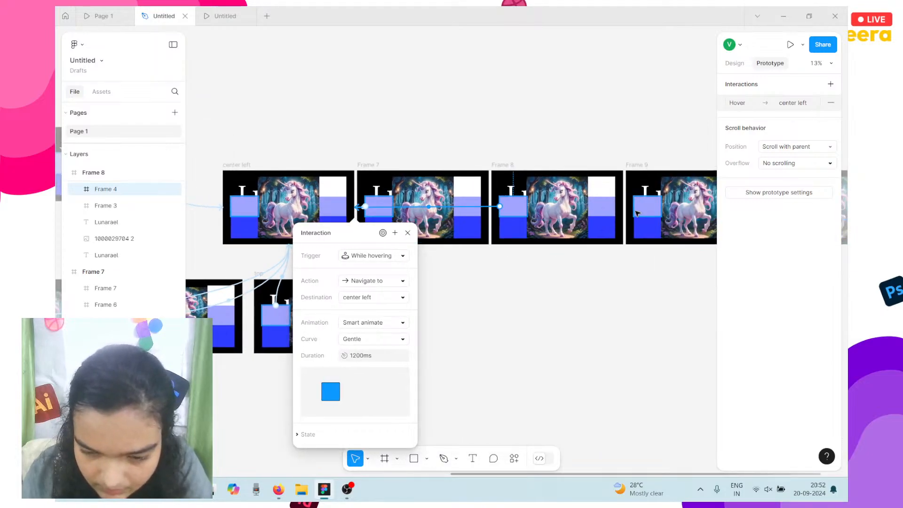
click(637, 214)
scroll(636, 214, down, 3)
scroll(506, 209, right, 3)
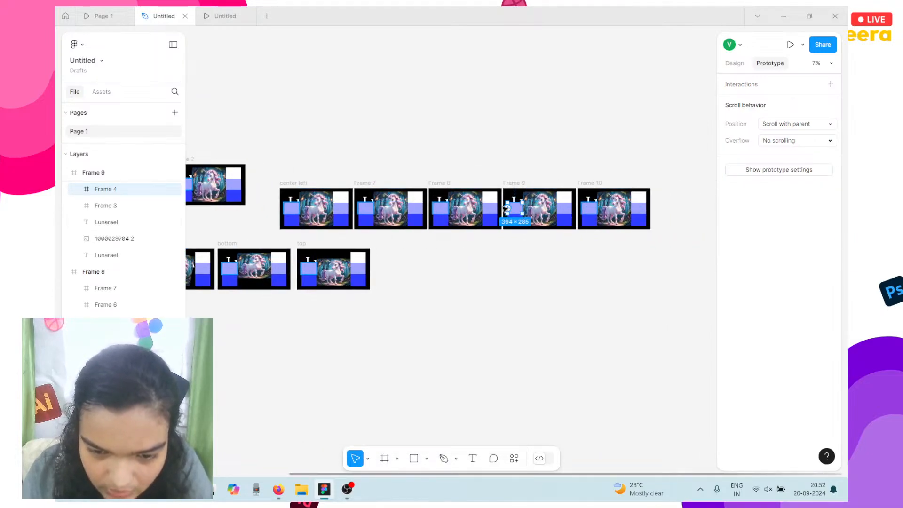
drag(507, 209, 324, 209)
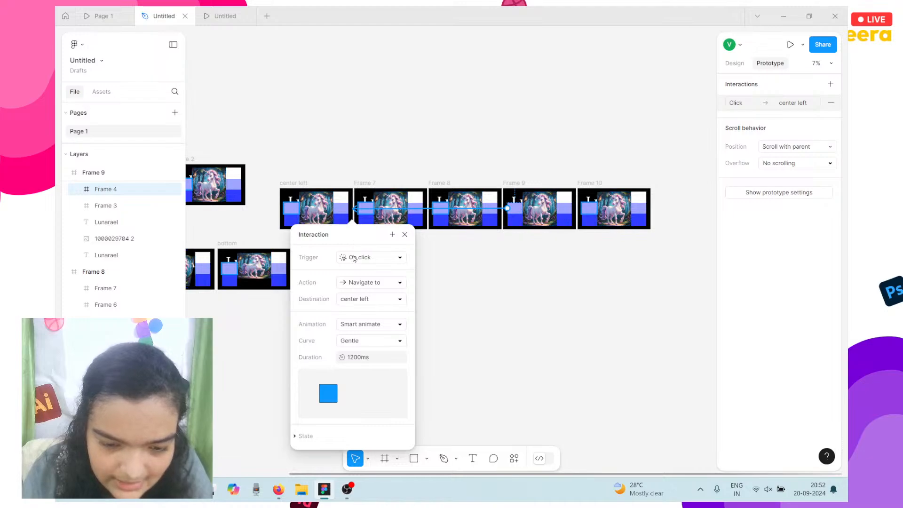
click(354, 258)
click(375, 282)
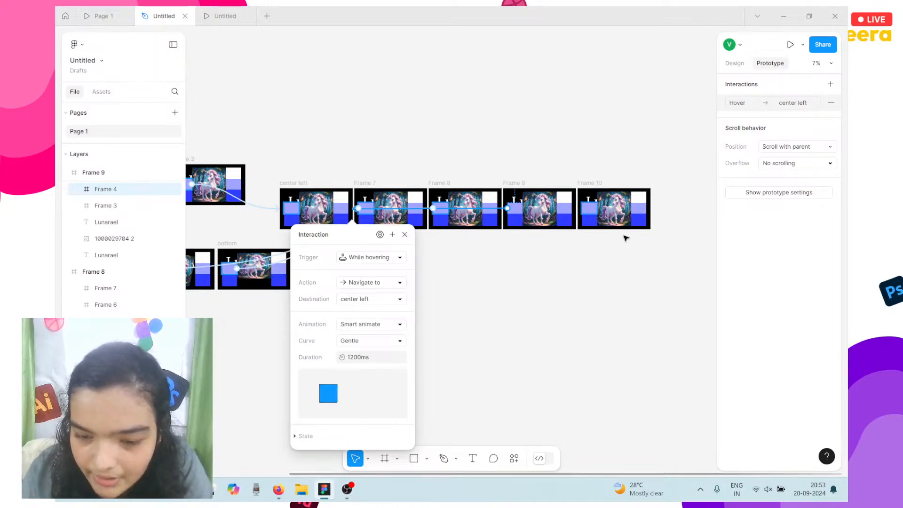
Link Frame 10's hotspot box to center left with a While hovering trigger.
click(599, 210)
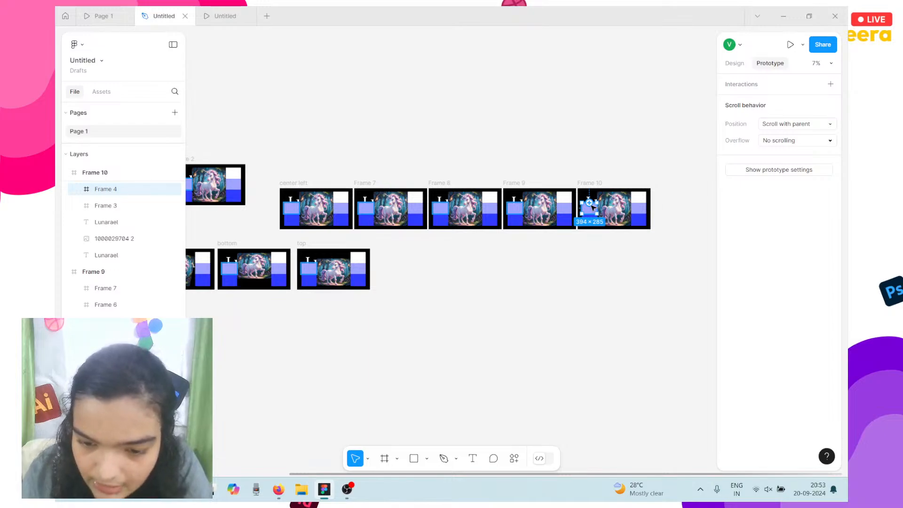
drag(596, 209, 324, 209)
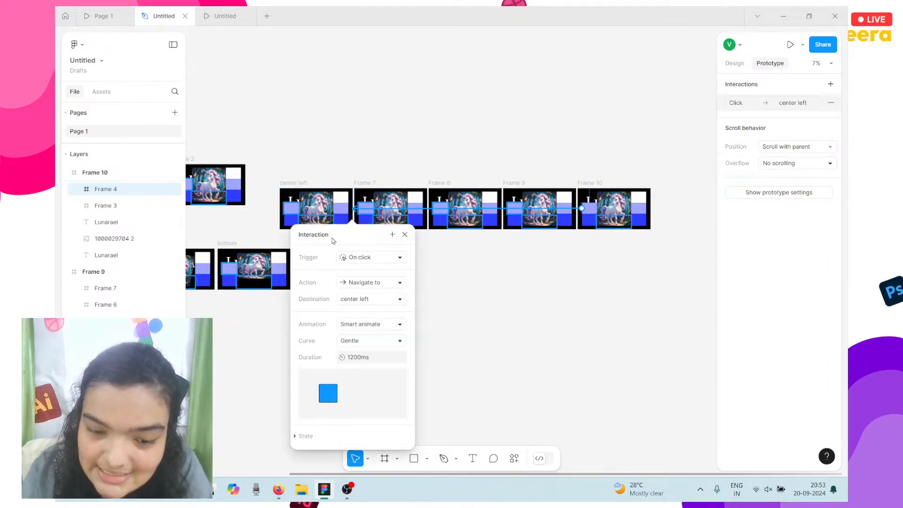
click(361, 261)
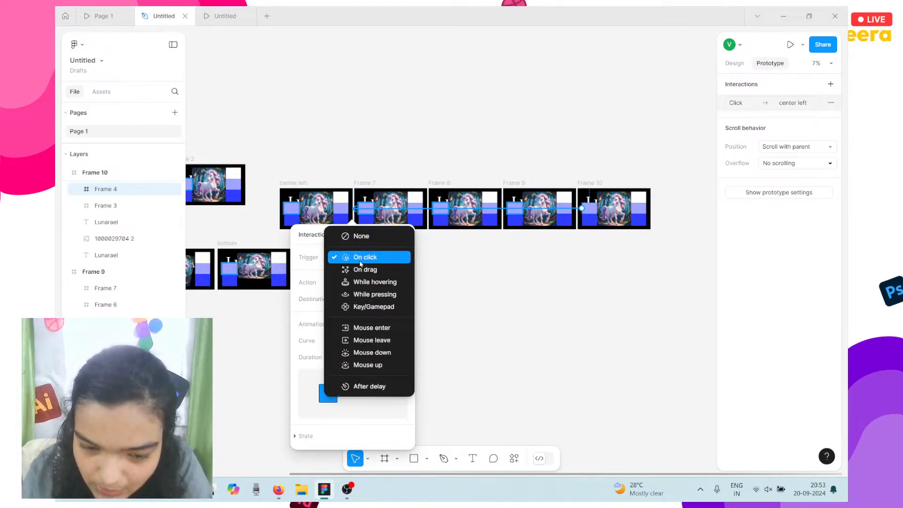
click(374, 281)
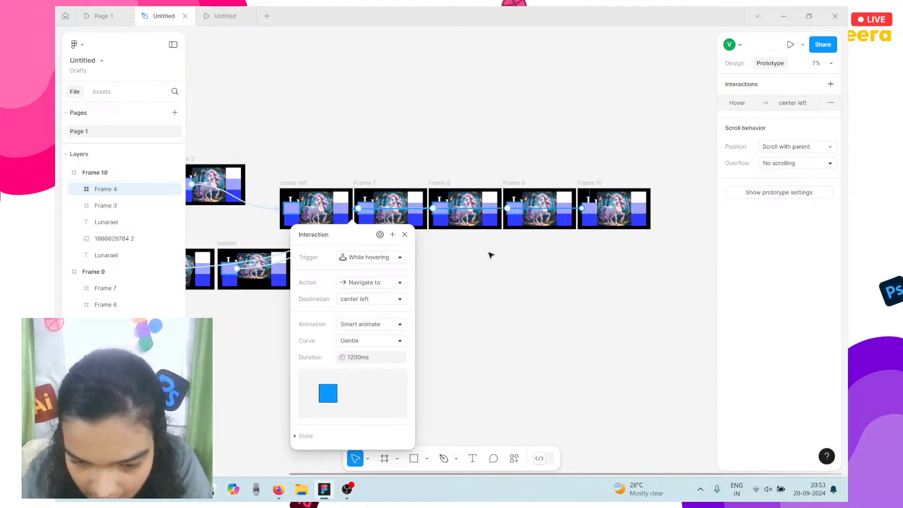
Verify the hover links on the hotspot boxes of Frames 7–10, top, bottom, top left and Frame 2.
click(442, 212)
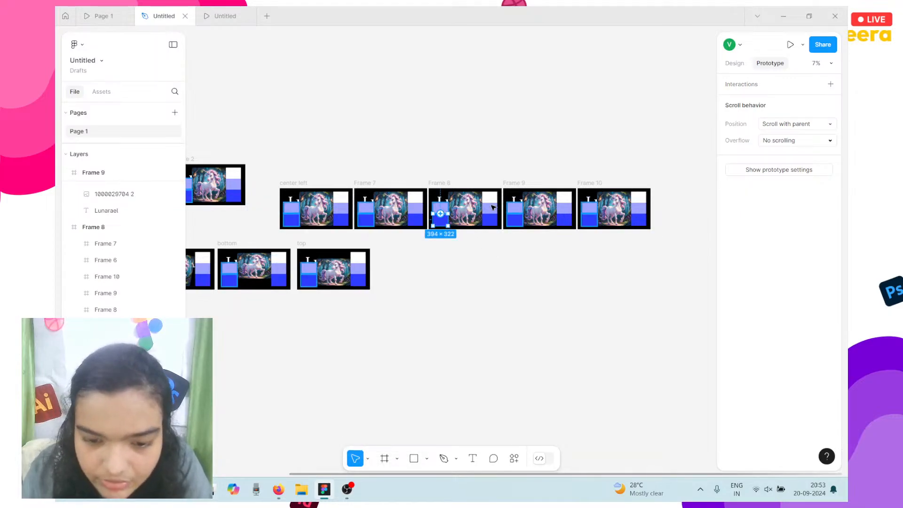
click(588, 208)
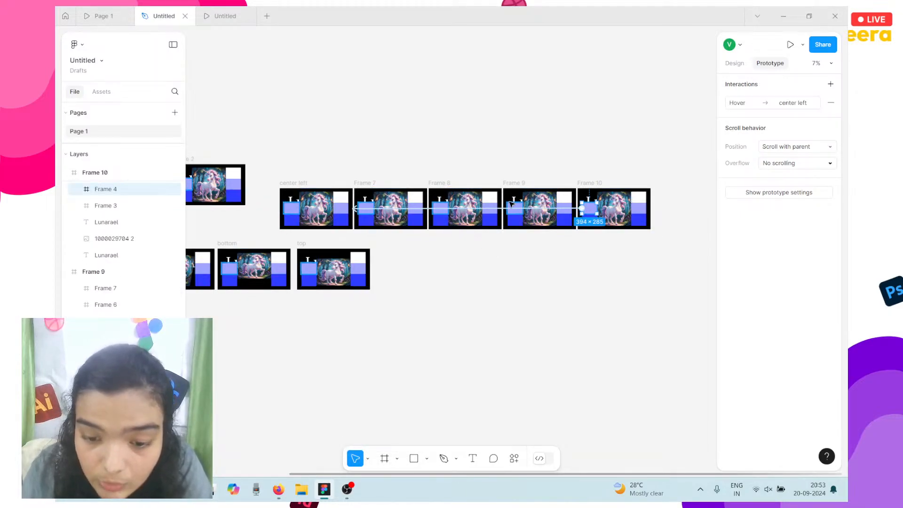
click(512, 204)
click(441, 207)
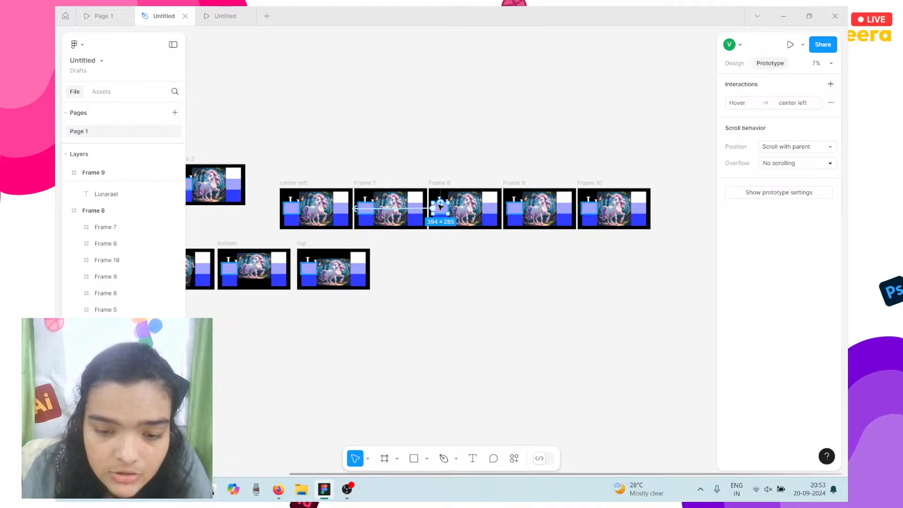
click(367, 205)
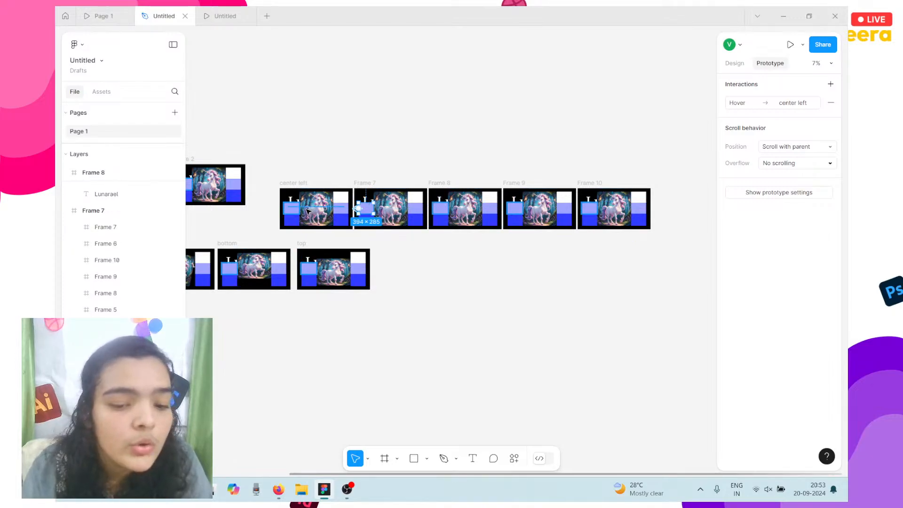
click(309, 268)
scroll(318, 270, left, 3)
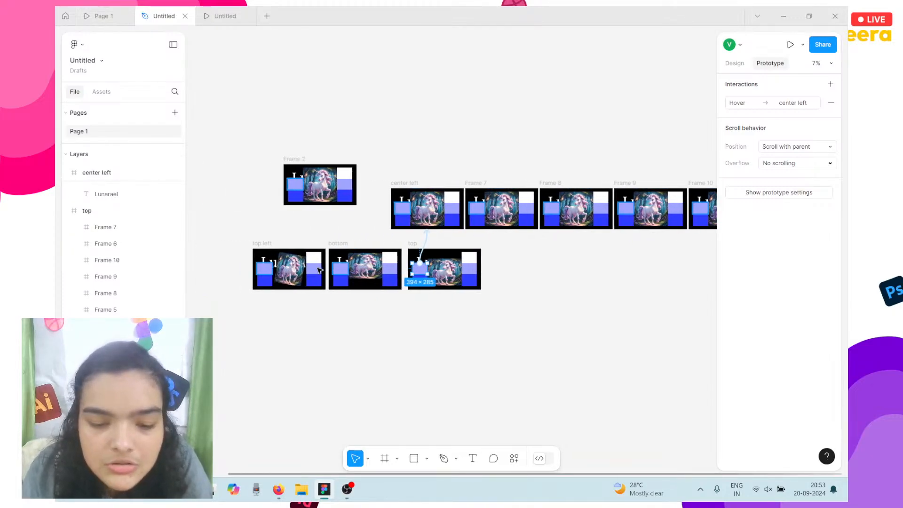
click(341, 268)
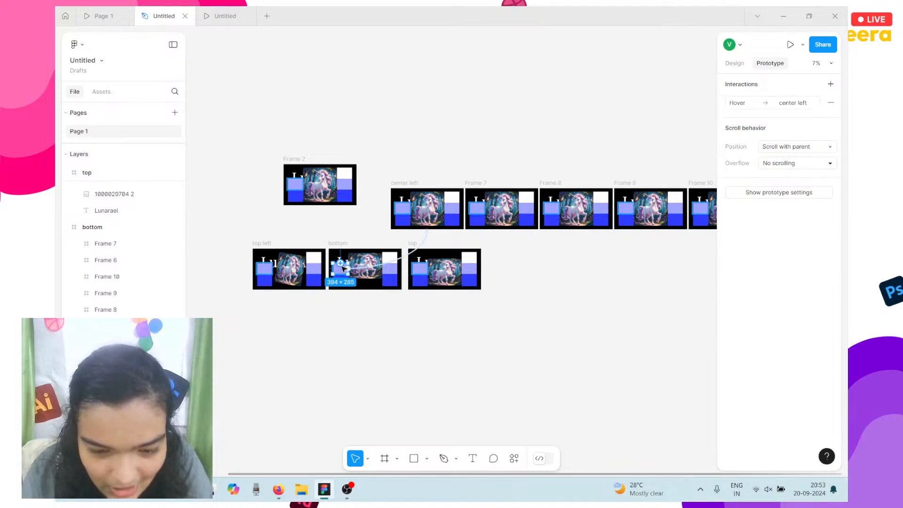
click(263, 271)
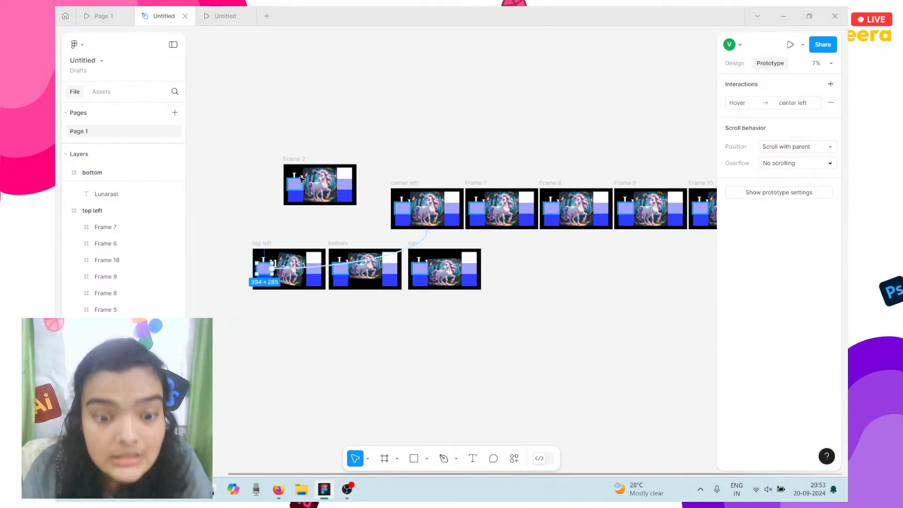
click(299, 182)
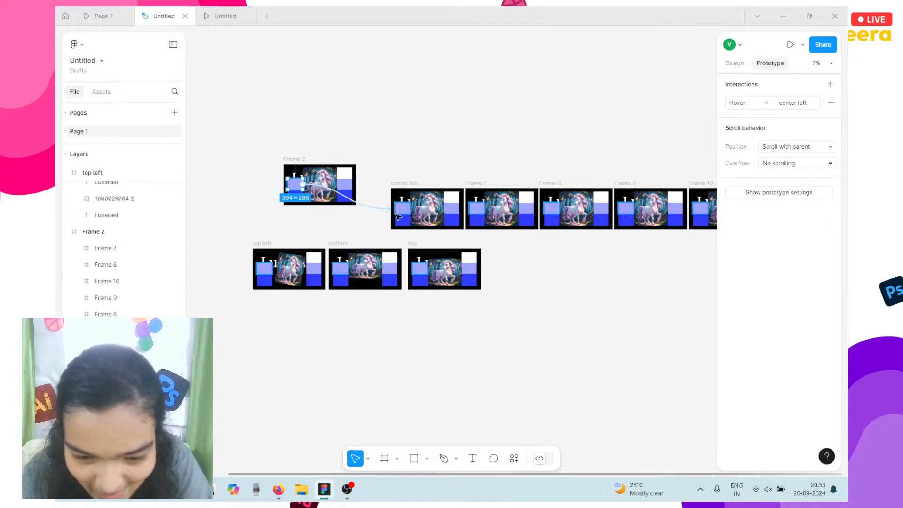
Review all prototype links and inspect the Smart animate, Gentle, 1200ms hover interaction to center left.
scroll(397, 215, up, 5)
scroll(413, 221, down, 5)
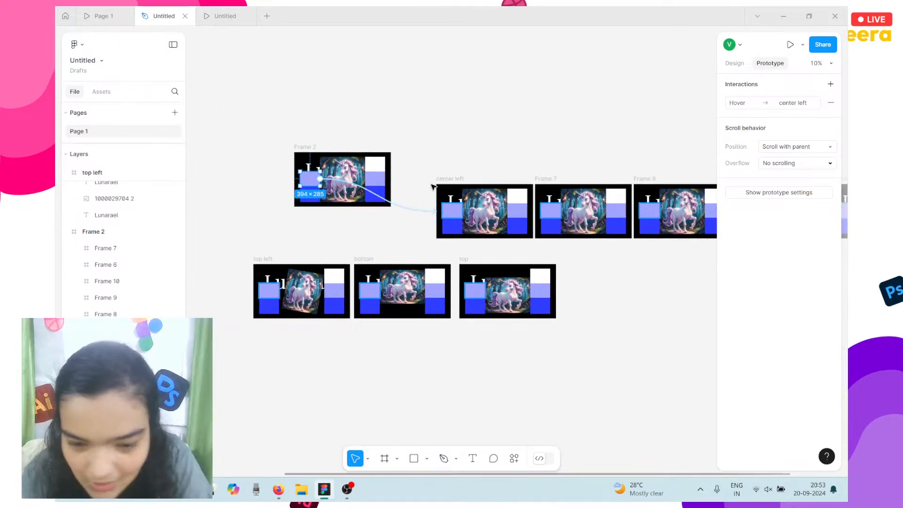
scroll(432, 186, down, 3)
scroll(433, 188, down, 1)
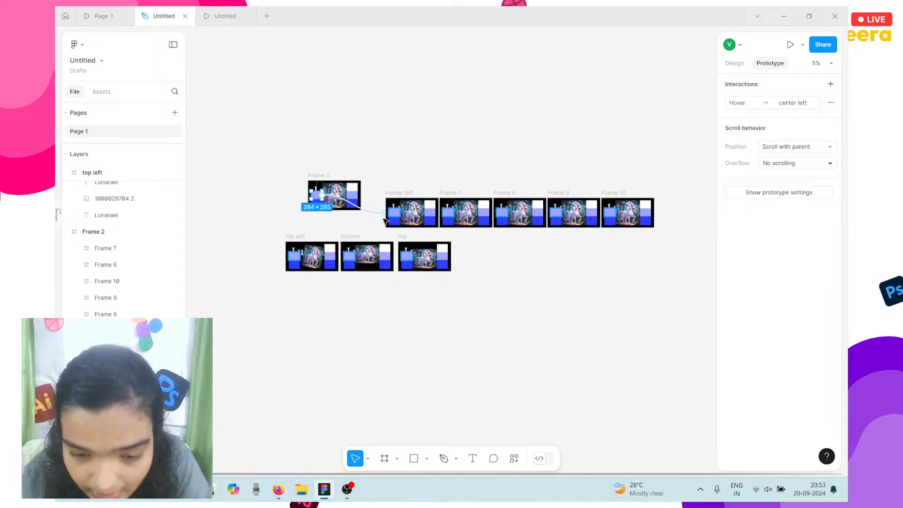
click(383, 220)
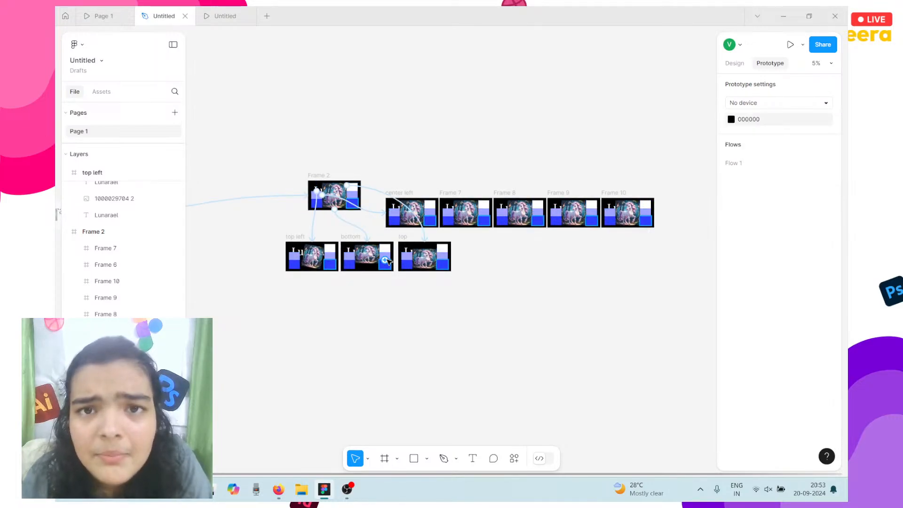
scroll(389, 262, up, 5)
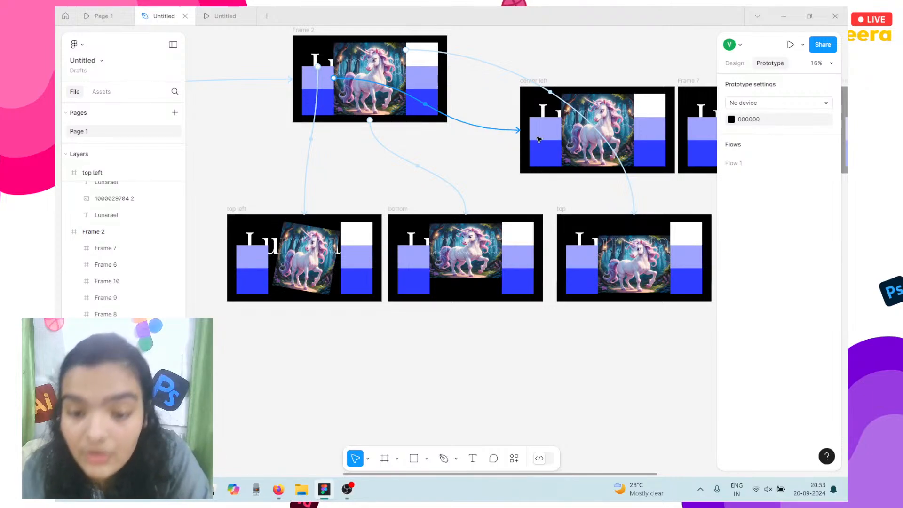
click(534, 86)
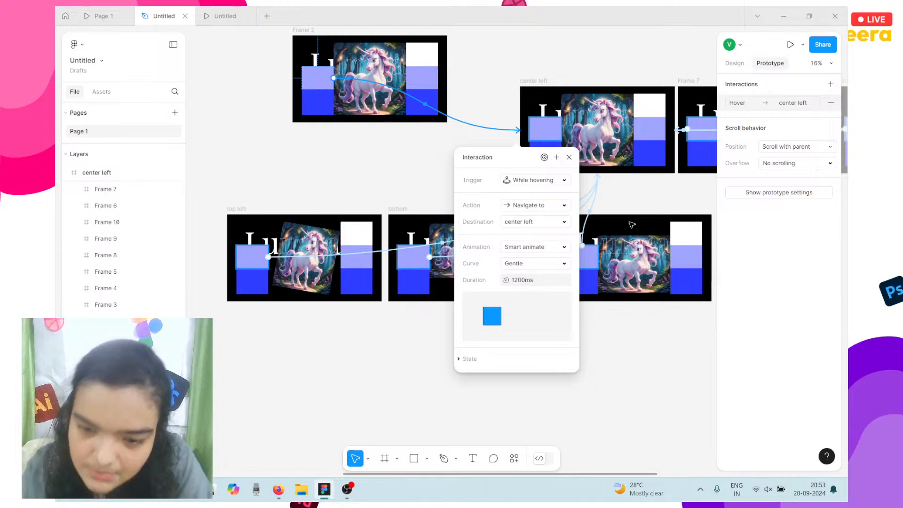
Remove the purple fill from the hotspot boxes on Frame 2, top left, bottom and top.
click(309, 80)
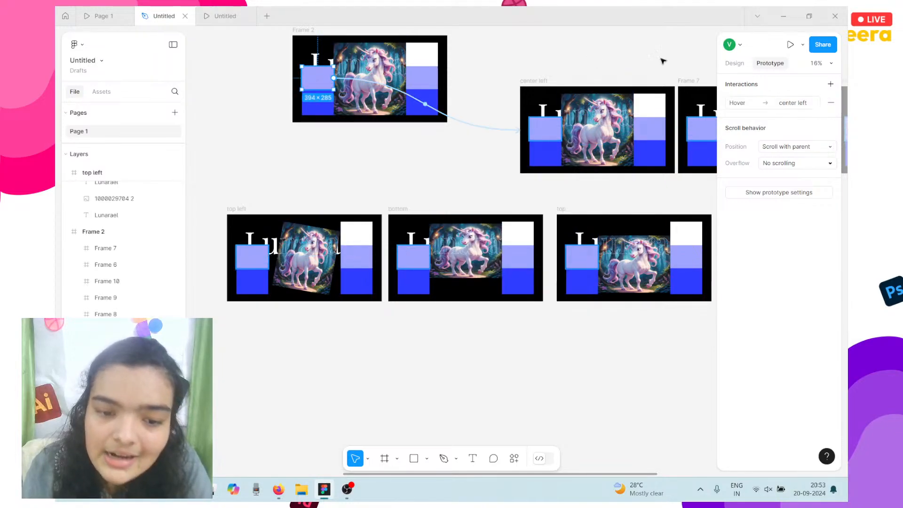
click(733, 63)
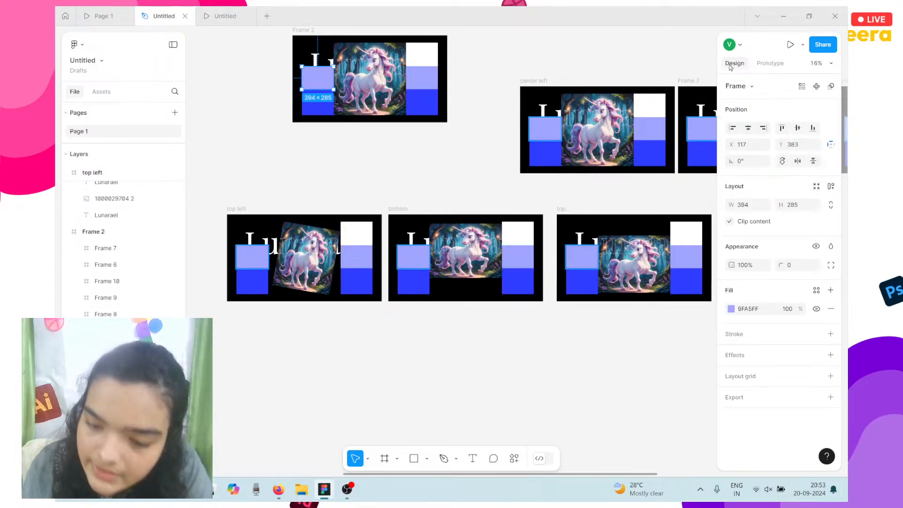
click(831, 310)
click(253, 257)
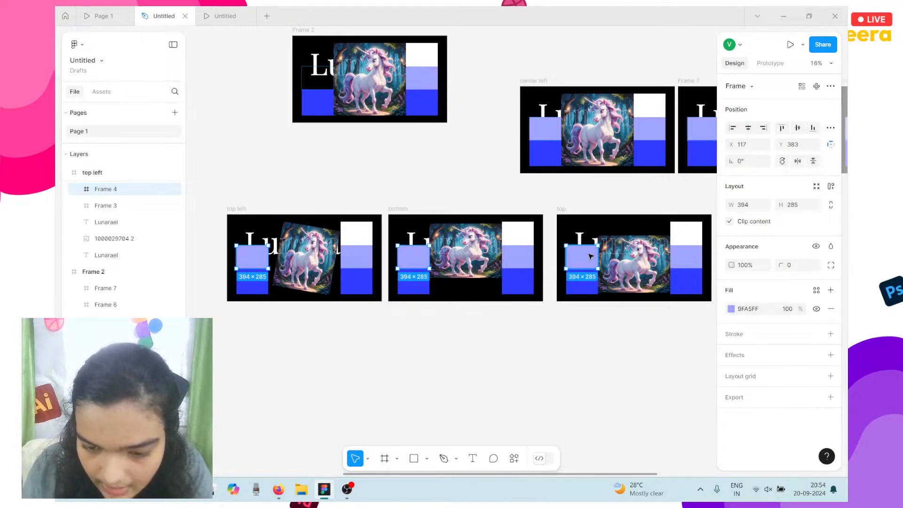
click(768, 63)
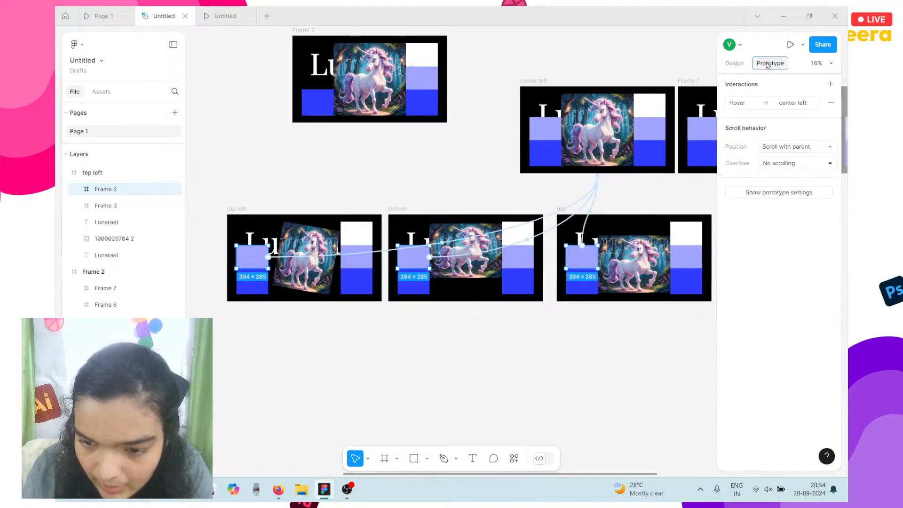
click(732, 65)
click(831, 309)
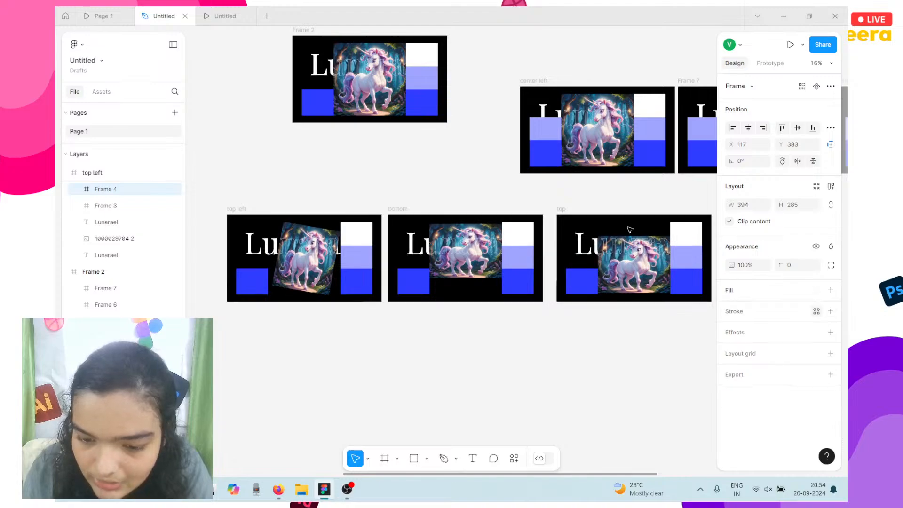
Remove the 9FA5FF fill from the center left, Frame 7 and Frame 8 hotspot boxes.
scroll(615, 224, right, 5)
scroll(615, 226, down, 2)
scroll(614, 227, right, 3)
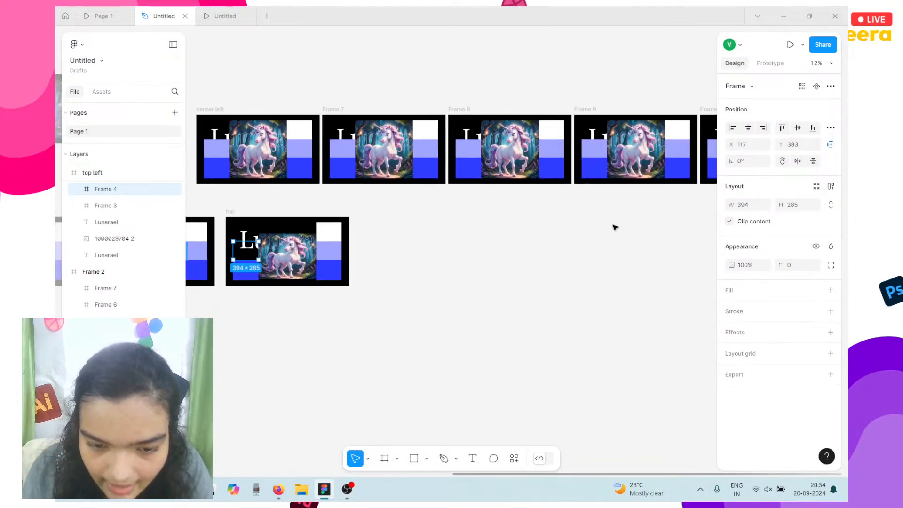
scroll(614, 227, down, 1)
click(275, 158)
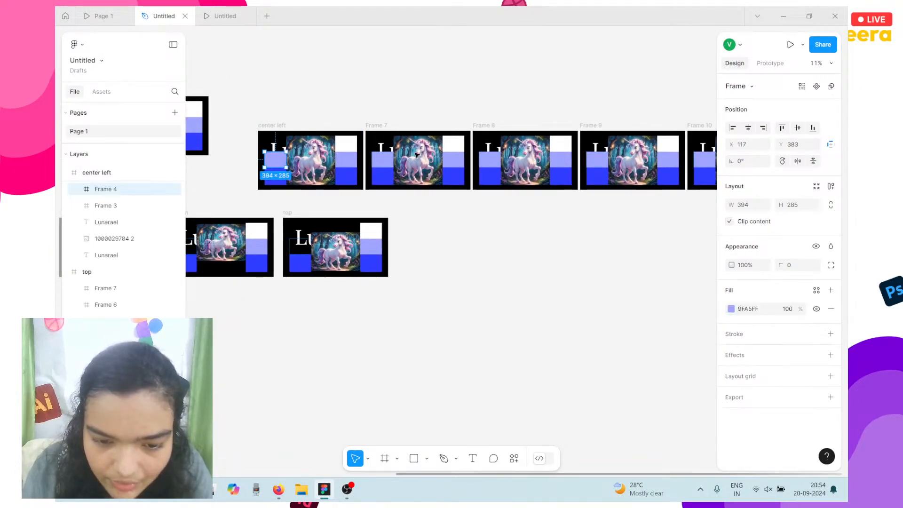
shift+click(382, 160)
shift+click(502, 160)
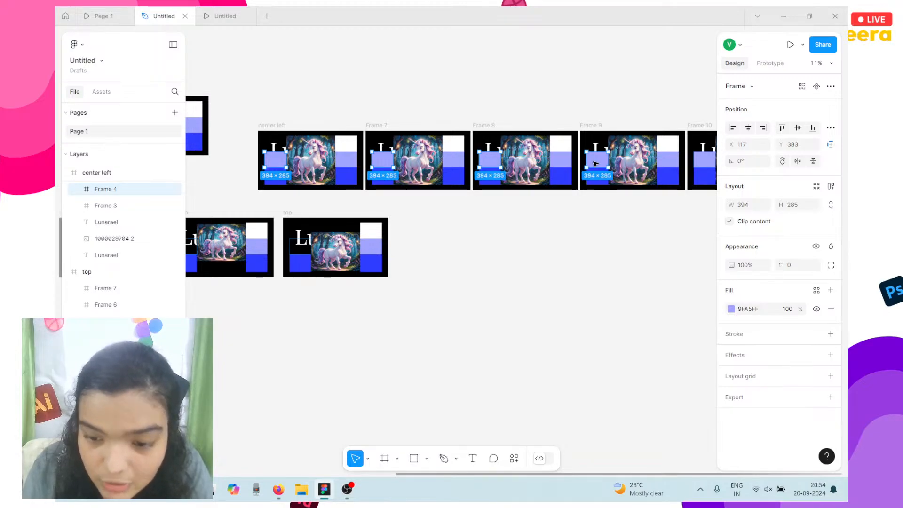
click(775, 63)
click(735, 64)
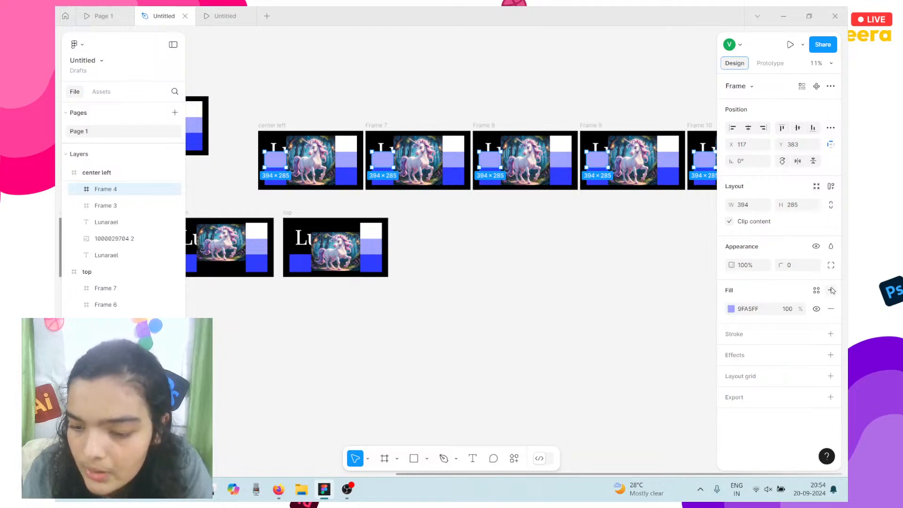
click(830, 308)
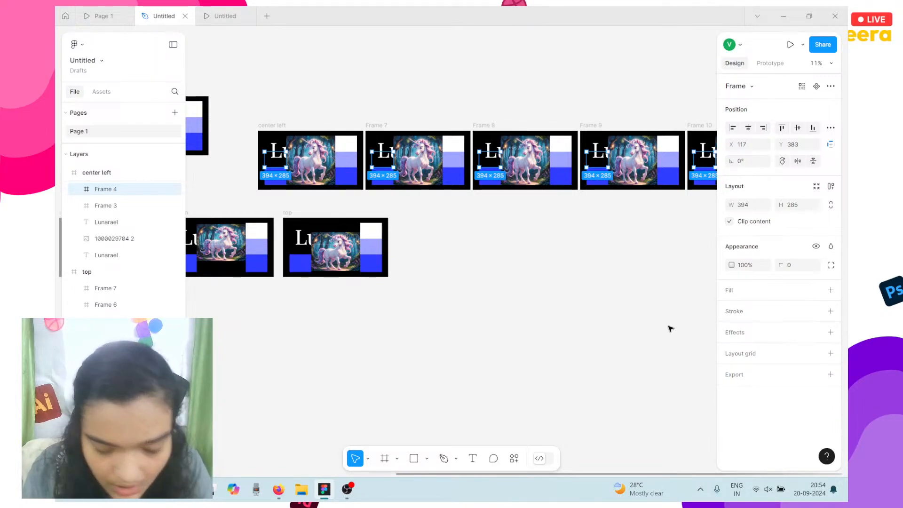
scroll(534, 336, left, 3)
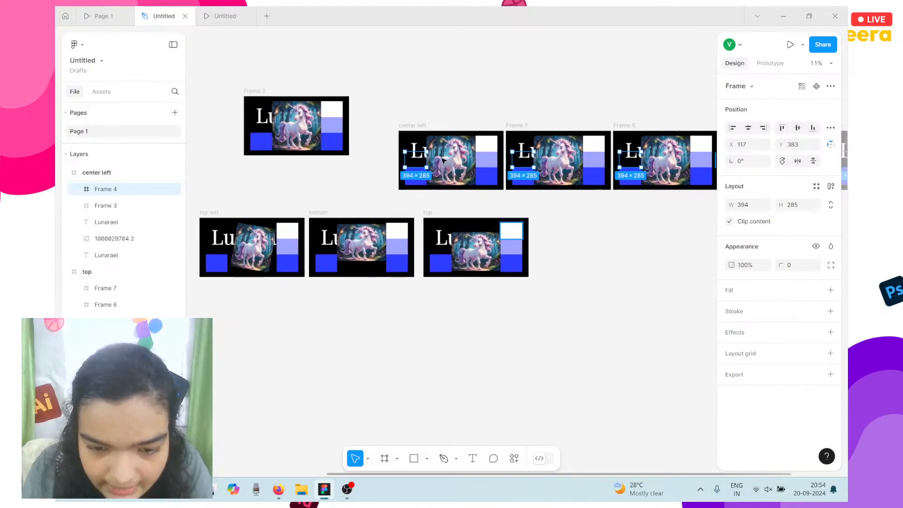
click(403, 126)
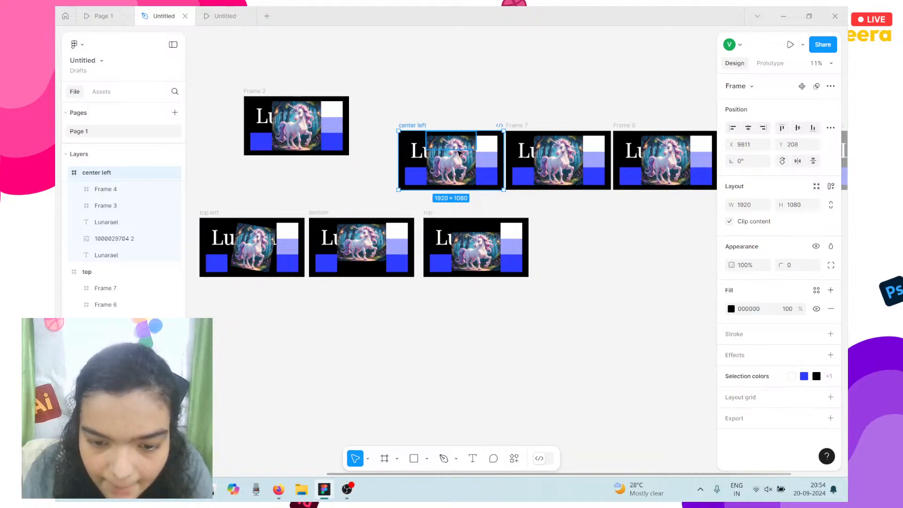
Set the center left unicorn image fill to Crop and shift the picture right inside the frame.
scroll(460, 152, up, 5)
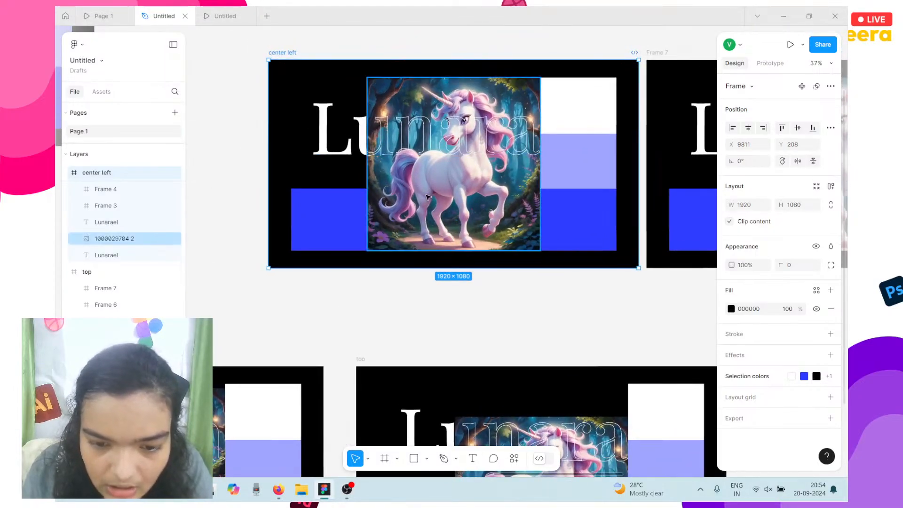
click(427, 198)
click(747, 294)
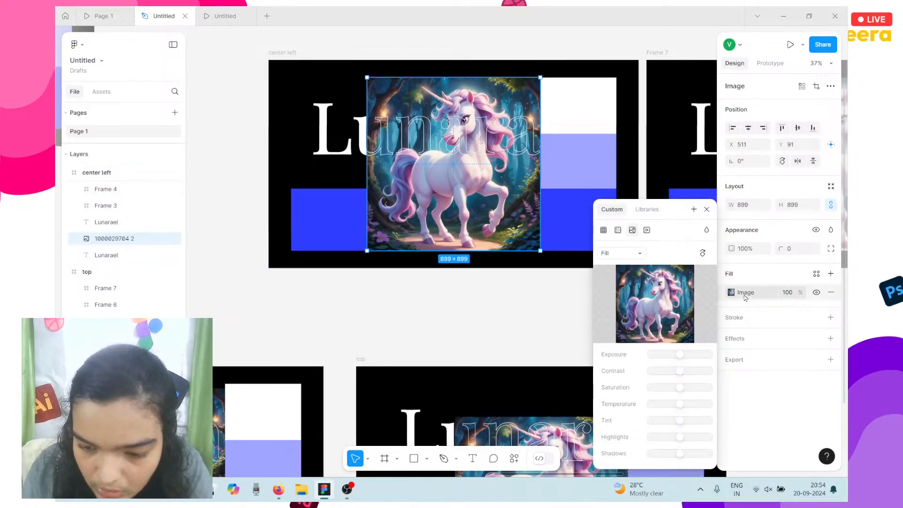
click(606, 251)
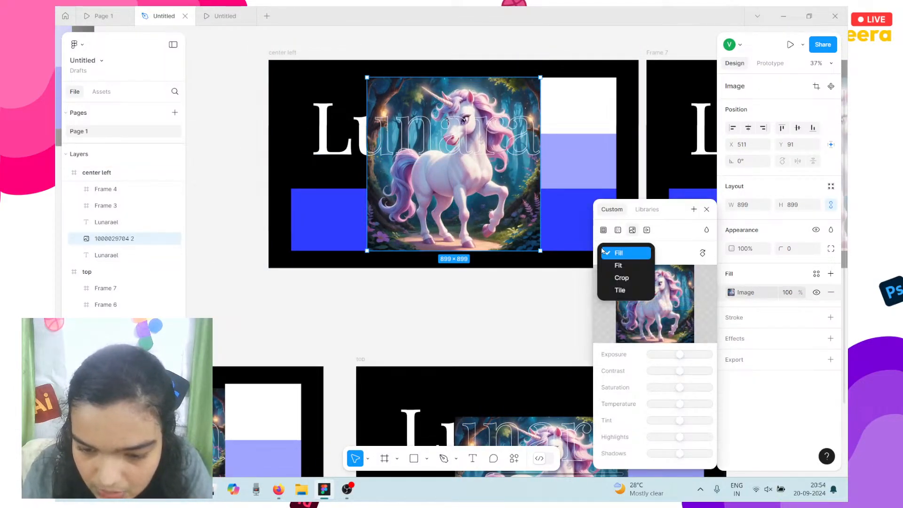
click(621, 277)
mouse_move(382, 133)
mouse_down()
mouse_move(415, 136)
mouse_move(387, 138)
mouse_move(397, 140)
mouse_up()
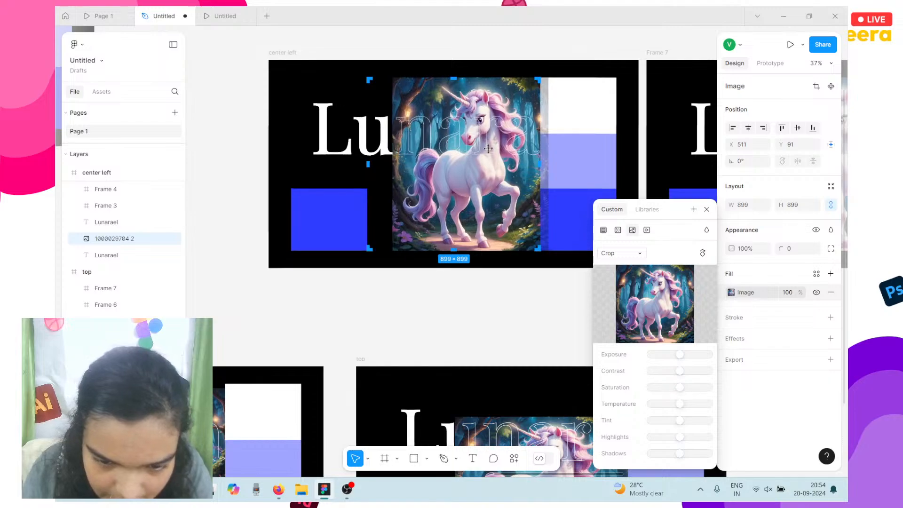
drag(489, 149, 480, 149)
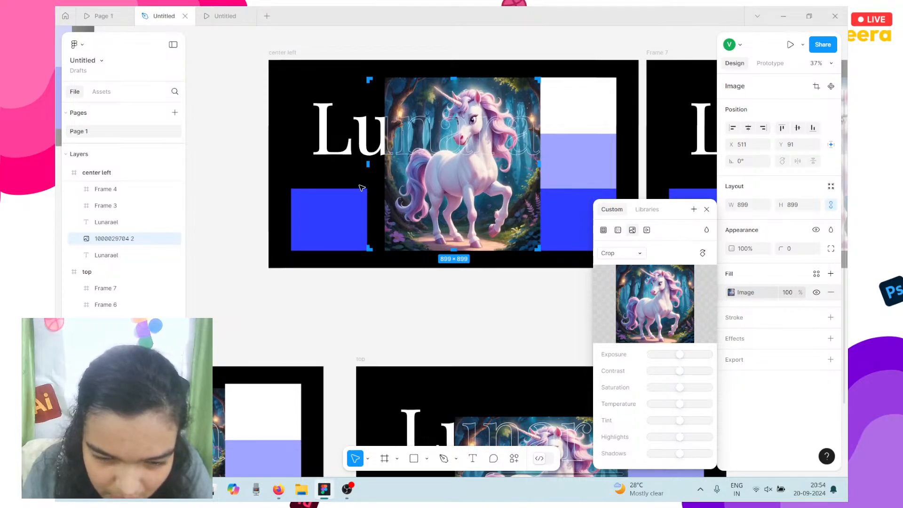
drag(384, 193, 395, 192)
key(Escape)
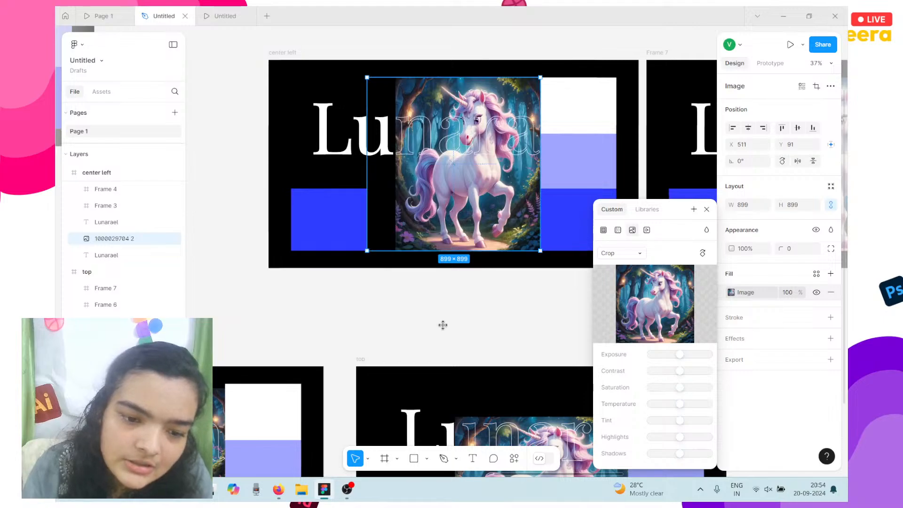
scroll(442, 324, down, 5)
scroll(445, 328, down, 1)
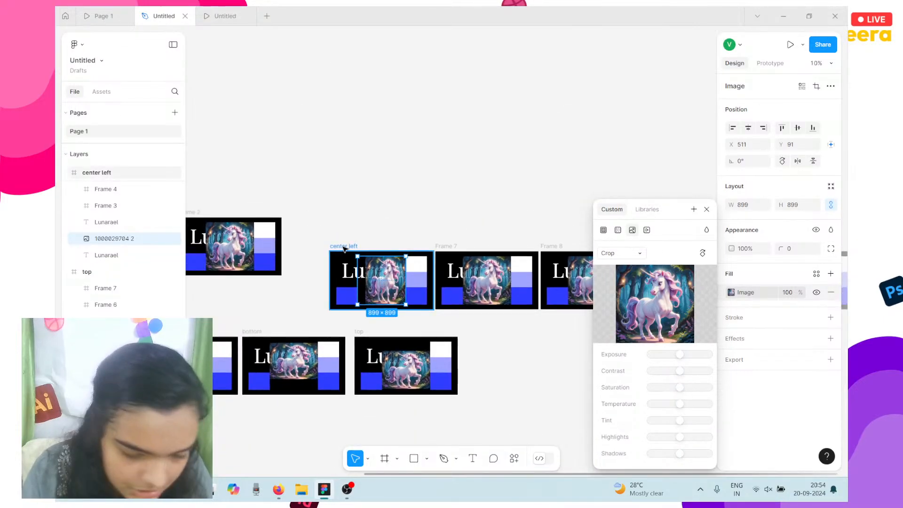
click(344, 246)
drag(378, 299, 504, 383)
scroll(453, 316, left, 3)
click(310, 212)
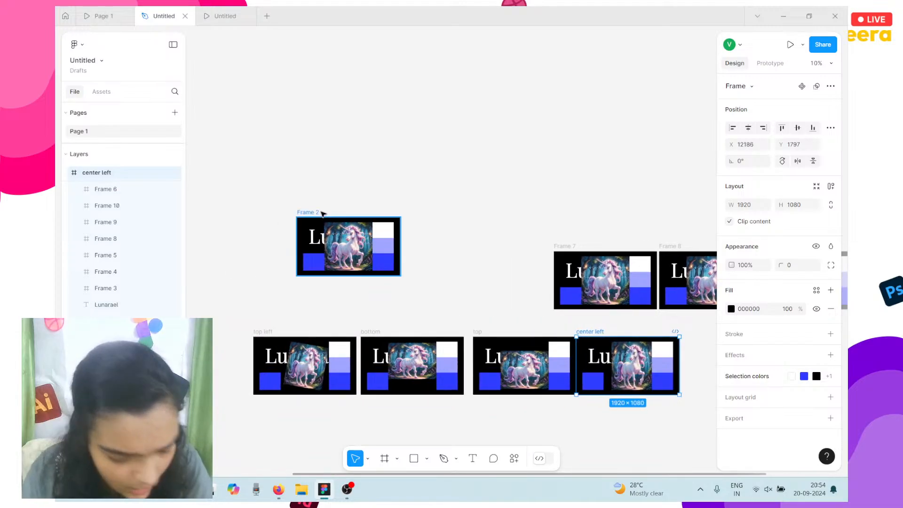
drag(312, 235, 442, 269)
scroll(437, 269, right, 3)
scroll(436, 268, up, 5)
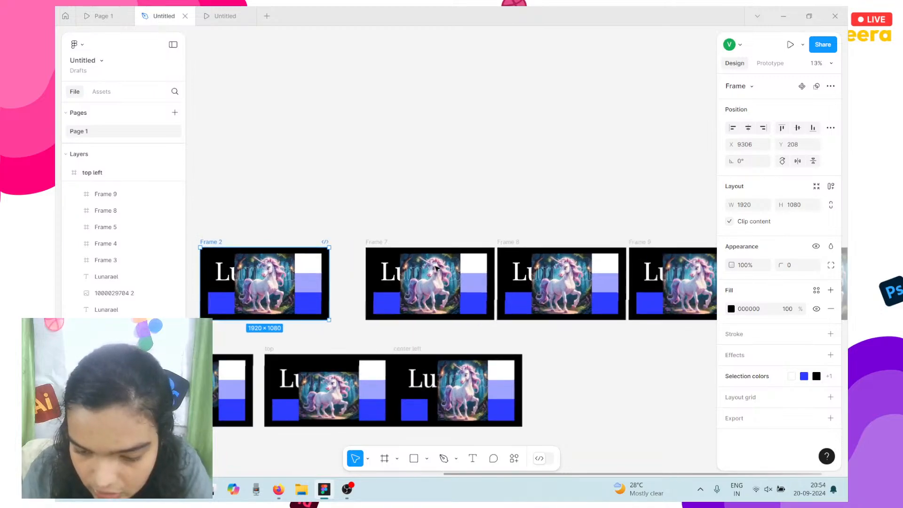
scroll(436, 268, left, 10)
scroll(437, 268, down, 6)
scroll(436, 268, left, 3)
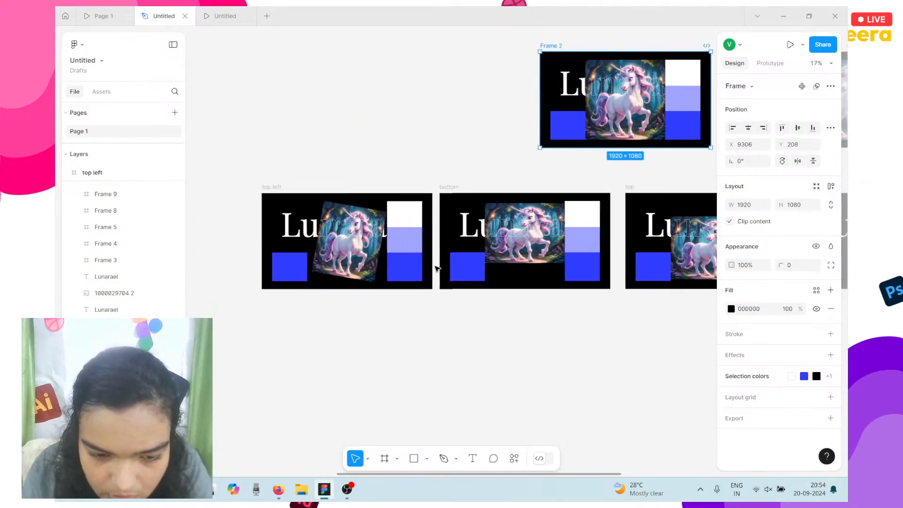
click(239, 14)
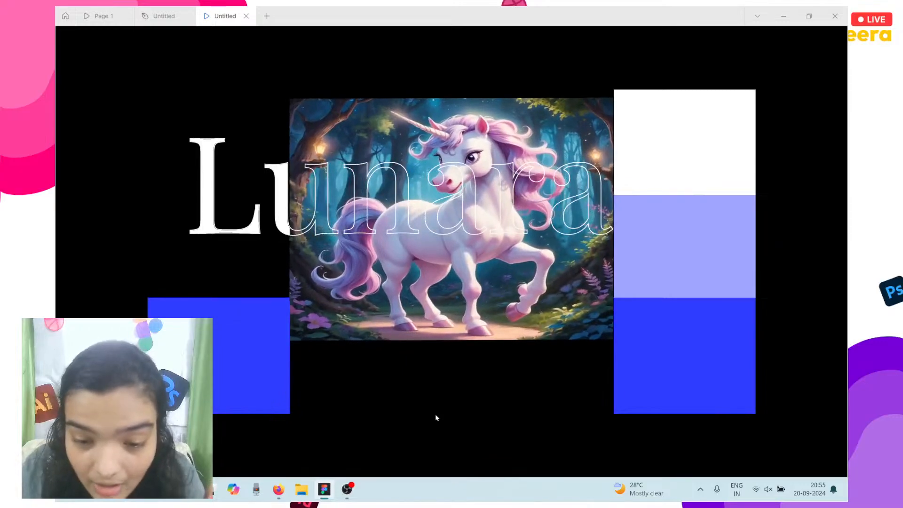
Rename Frame 7 to 'bottom left'.
click(162, 15)
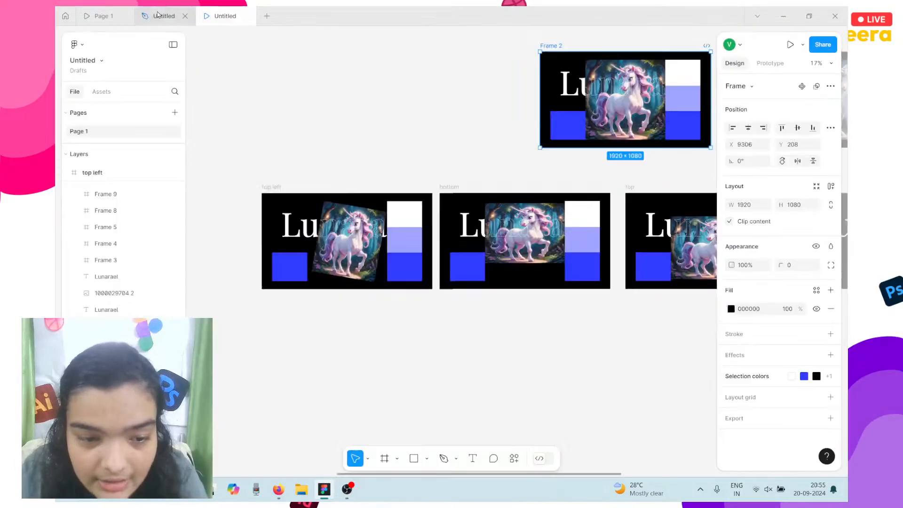
scroll(394, 254, right, 10)
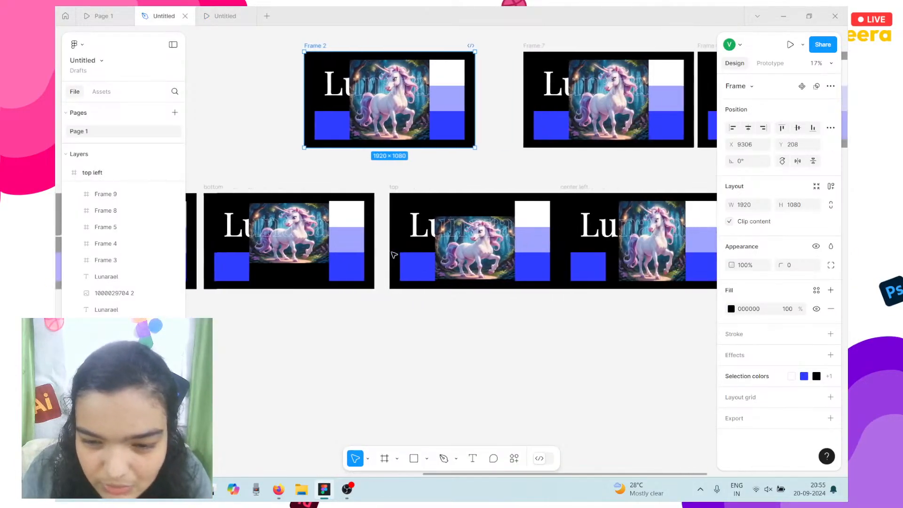
click(346, 47)
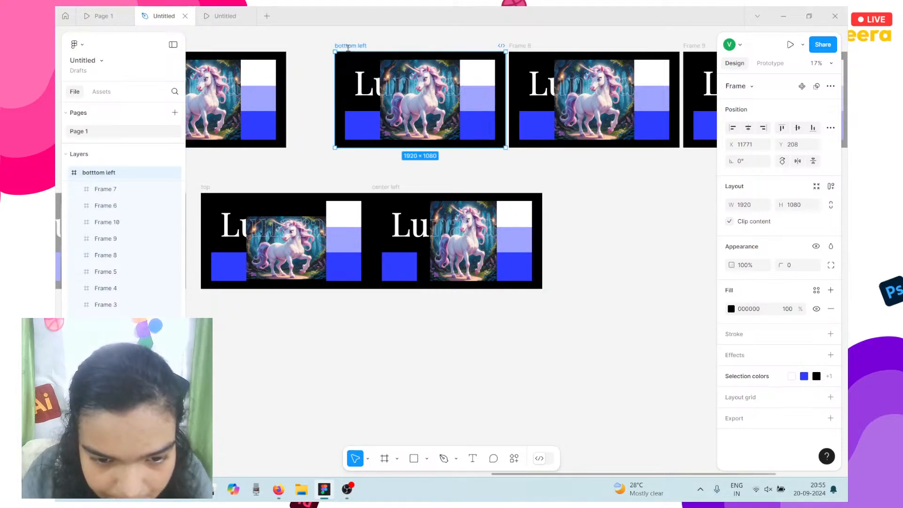
click(324, 100)
Link the blue squares on Frame 2, top left and top to bottom left.
scroll(324, 100, down, 5)
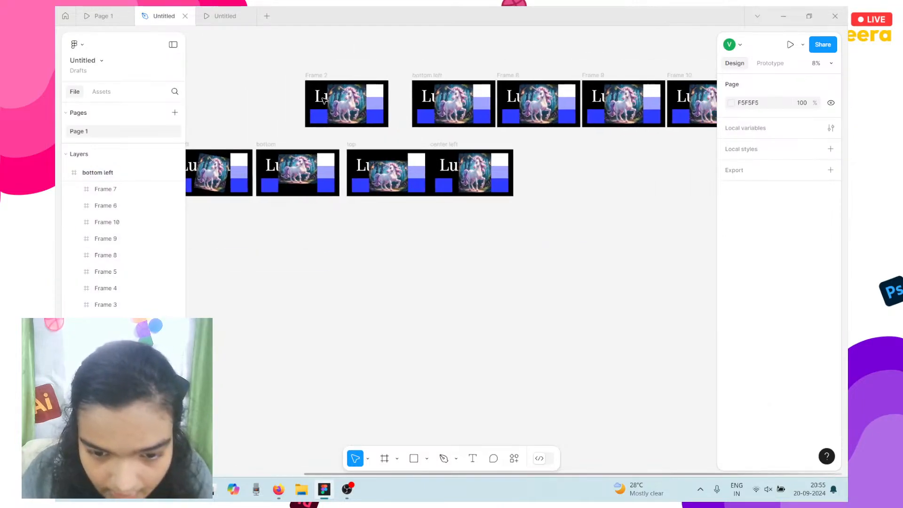
click(321, 121)
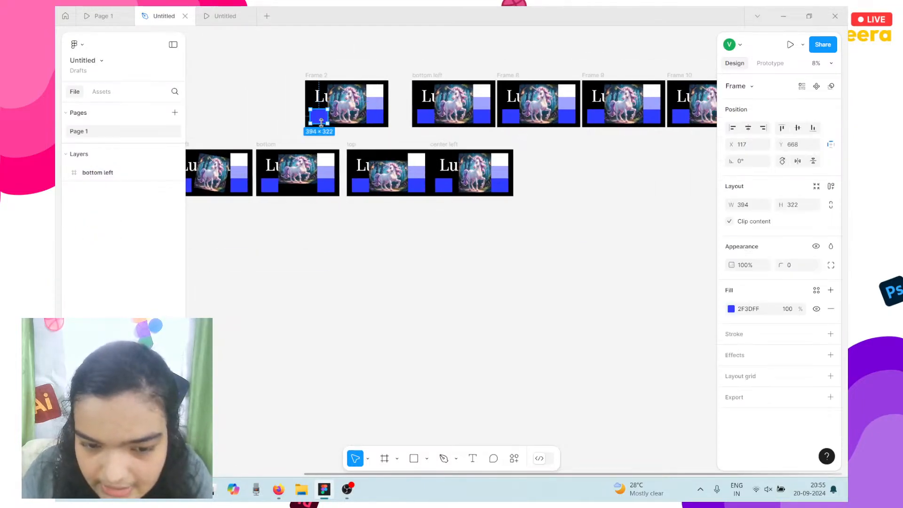
click(770, 64)
drag(319, 124, 442, 106)
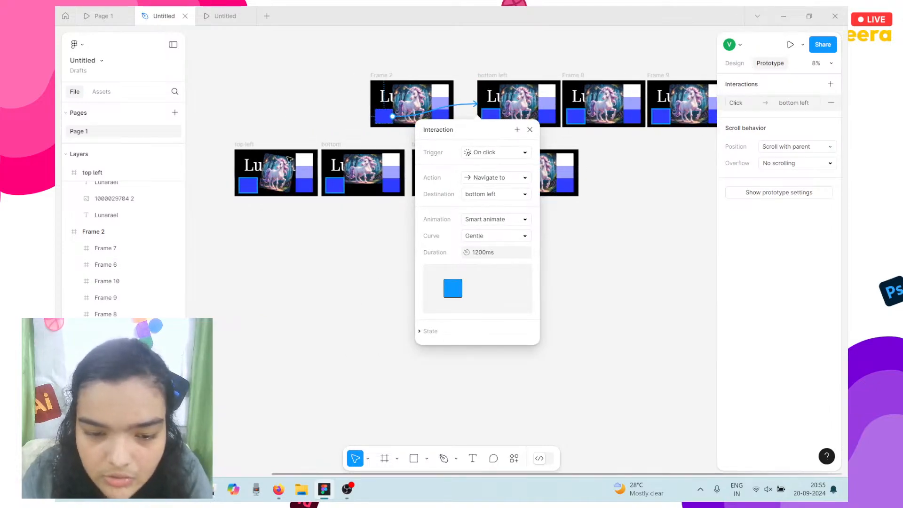
click(249, 185)
drag(252, 180, 509, 94)
click(328, 192)
click(426, 185)
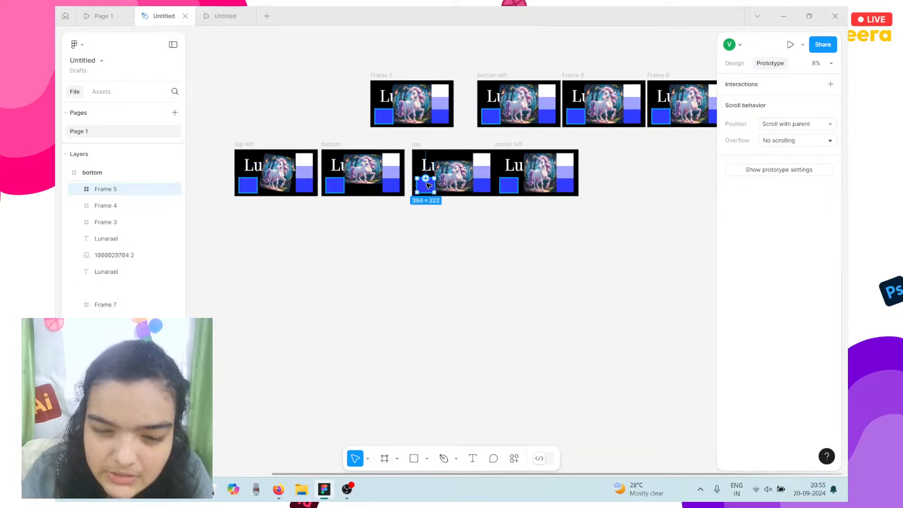
scroll(428, 185, right, 2)
drag(371, 185, 454, 111)
Link the center left and Frame 10 blue squares to bottom left, undoing a wrong Frame 9 link.
click(372, 214)
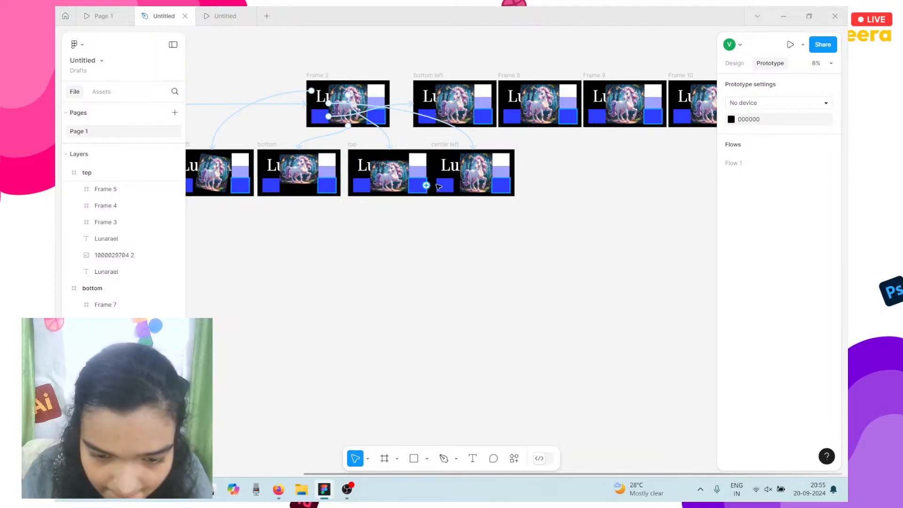
click(446, 189)
drag(444, 178, 401, 117)
scroll(448, 124, right, 2)
click(447, 123)
click(535, 116)
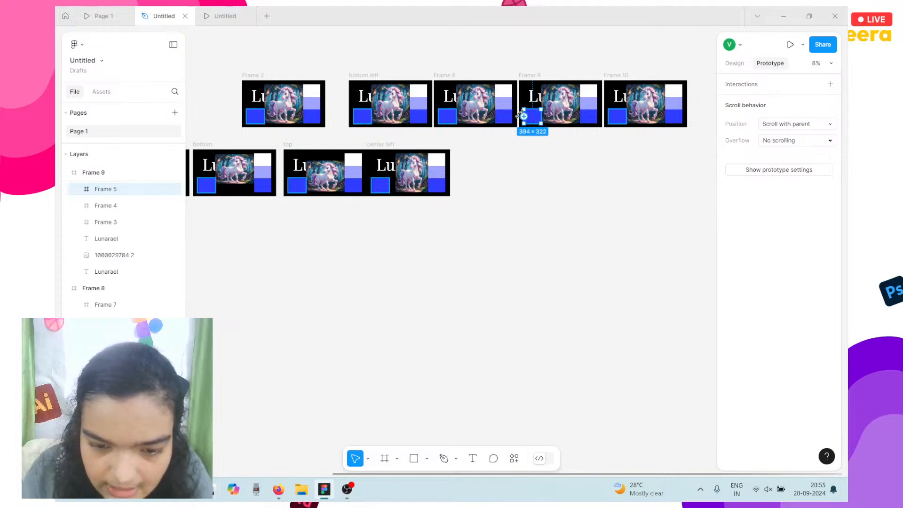
drag(532, 123, 391, 113)
key(ctrl+z)
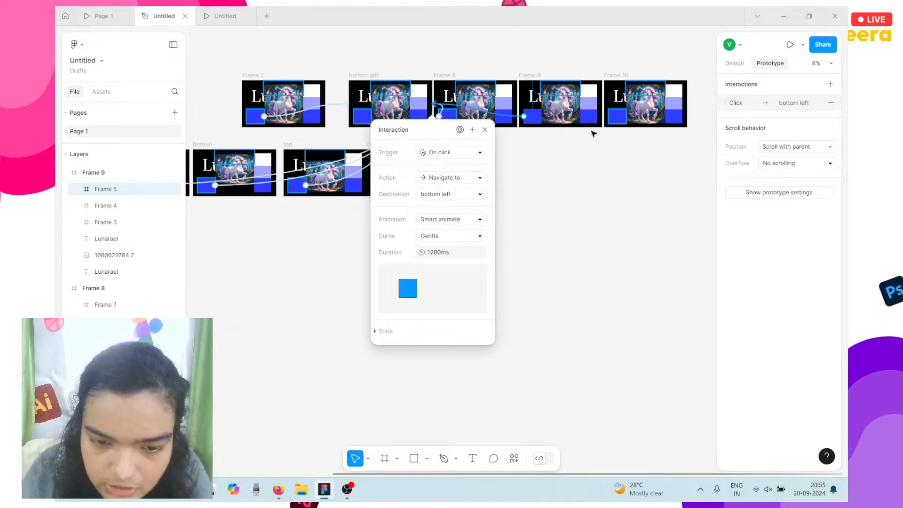
click(621, 115)
drag(617, 109, 396, 114)
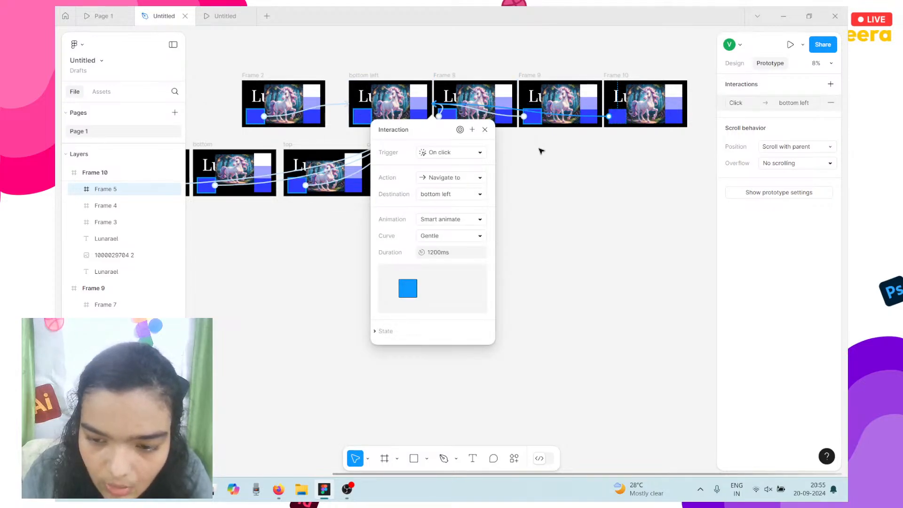
click(541, 151)
Multi-select every slide's blue square and set their shared trigger to While hovering.
scroll(542, 150, left, 3)
click(349, 117)
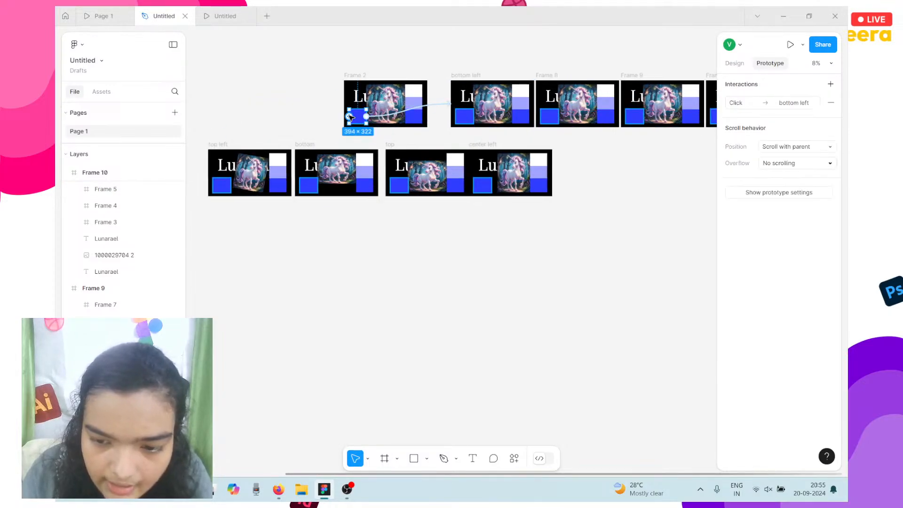
shift+click(222, 185)
shift+click(309, 186)
shift+click(400, 186)
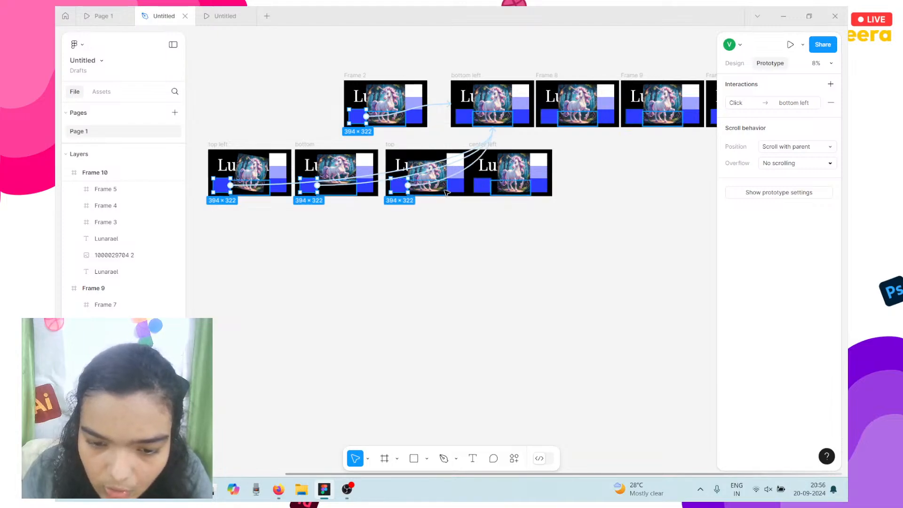
shift+click(482, 184)
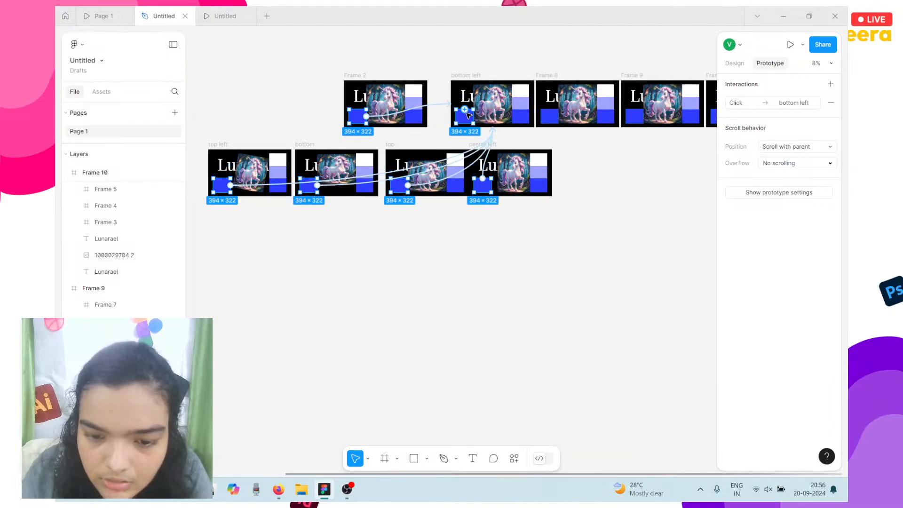
shift+click(548, 116)
scroll(545, 121, right, 2)
scroll(544, 121, right, 2)
shift+click(517, 116)
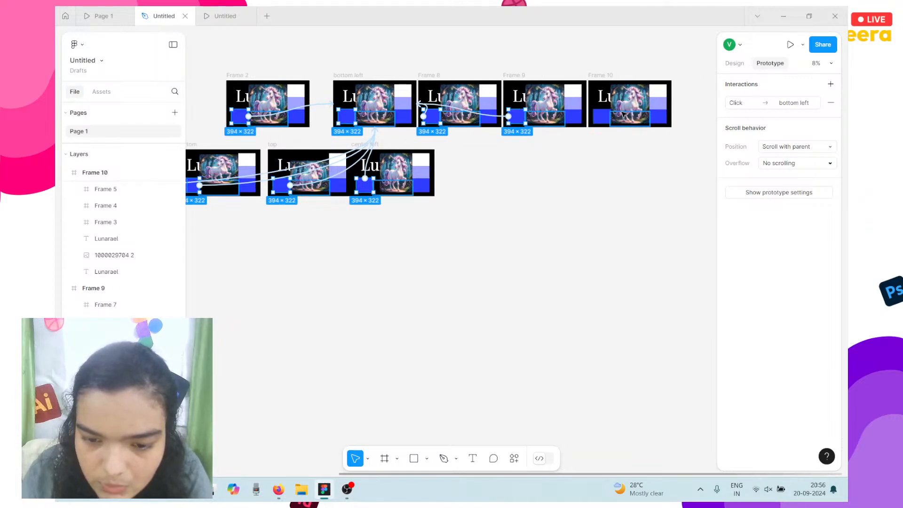
shift+click(608, 118)
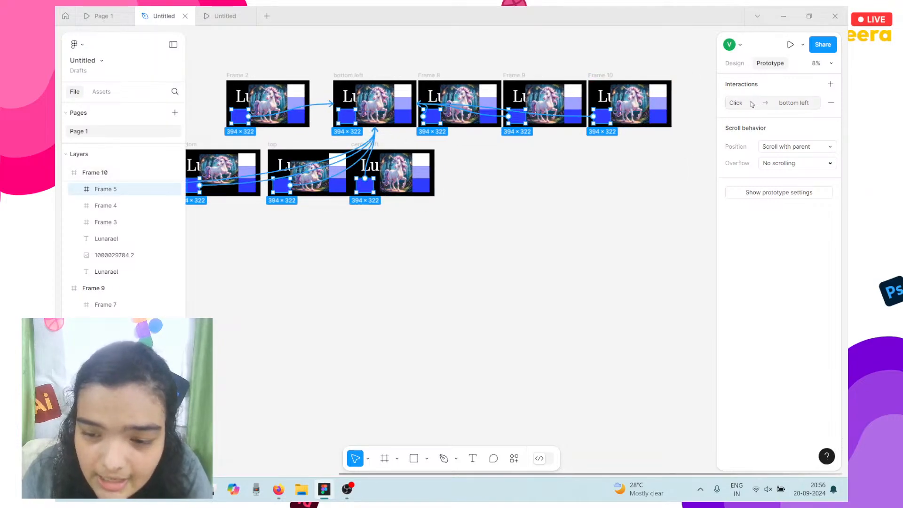
click(736, 110)
click(673, 128)
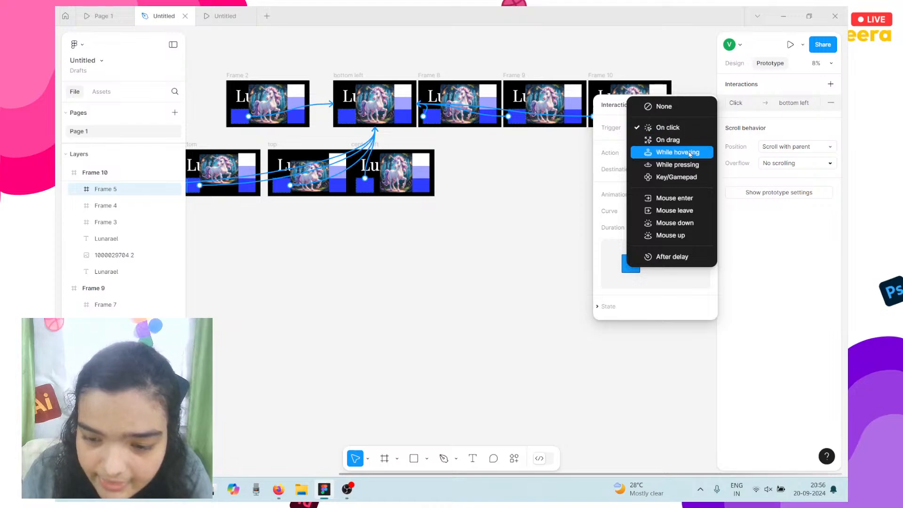
click(673, 151)
Remove the 2F3DFF fill from the lower-left squares and confirm their hover links to bottom left.
click(736, 64)
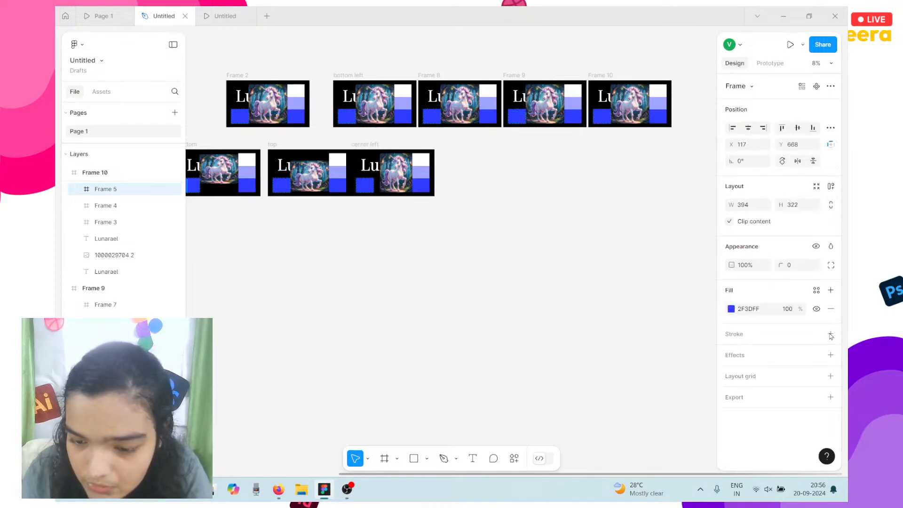
click(831, 309)
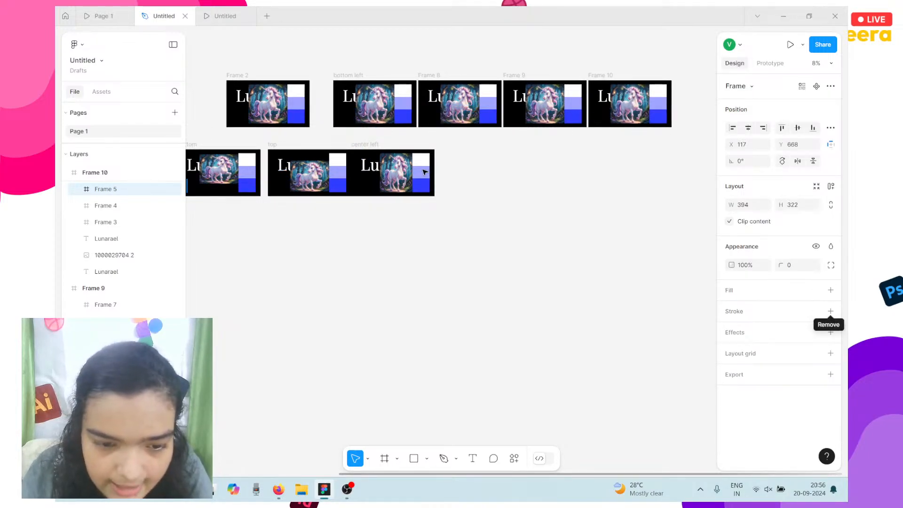
scroll(517, 223, left, 2)
scroll(534, 227, left, 2)
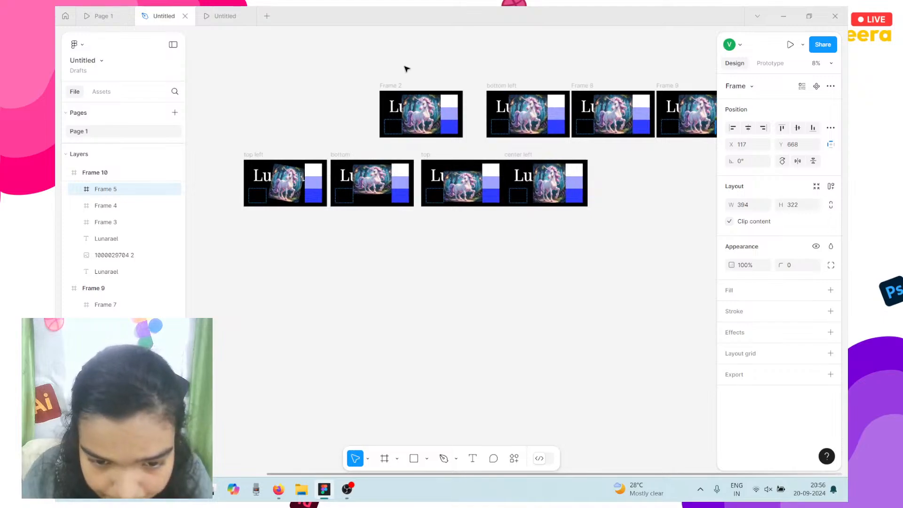
drag(494, 126, 536, 113)
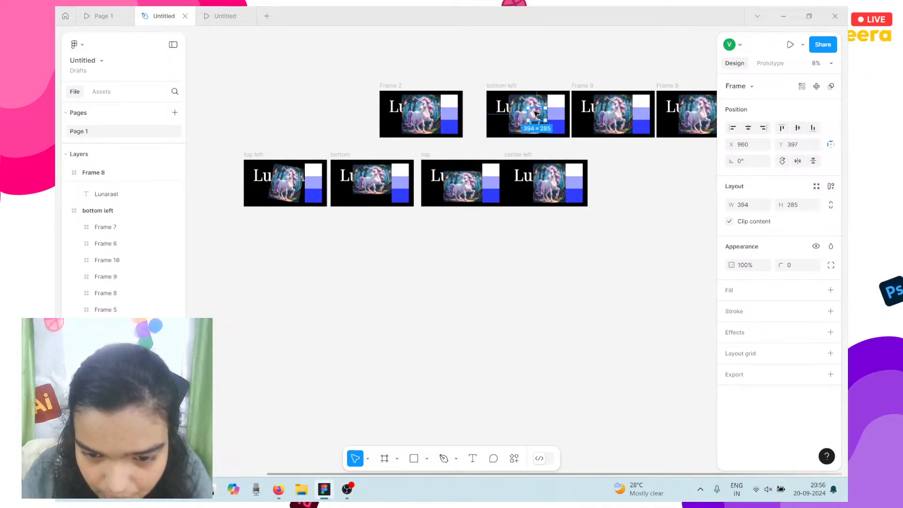
key(ctrl+z)
key(ctrl+z)
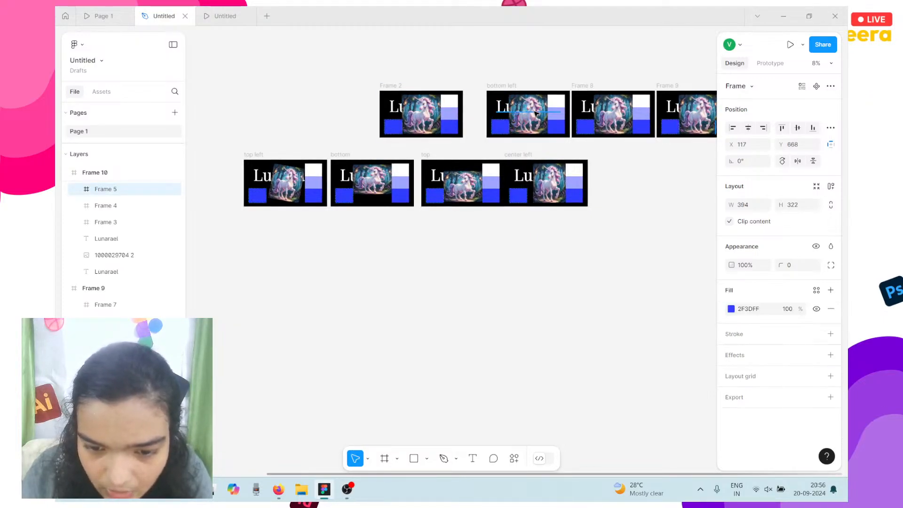
key(ctrl+z)
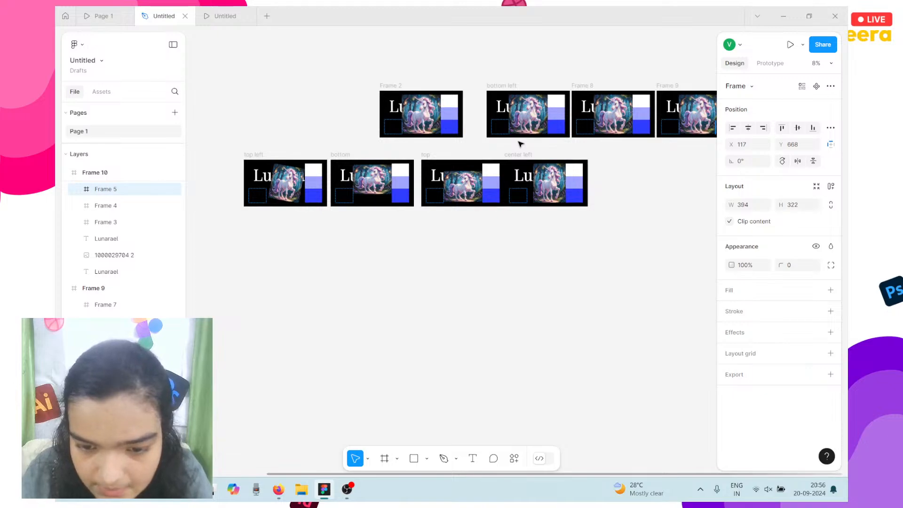
scroll(520, 144, up, 3)
click(770, 63)
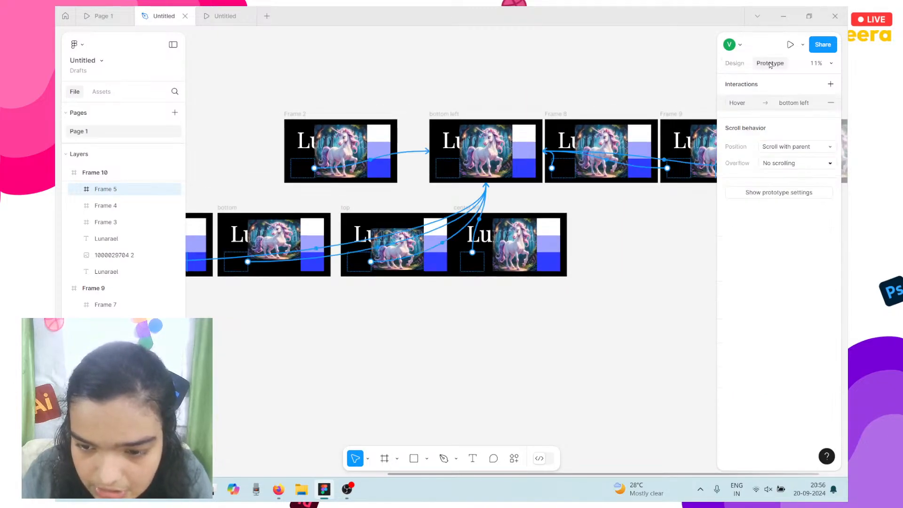
click(734, 63)
Switch the bottom left slide's unicorn image fill to Crop.
click(495, 153)
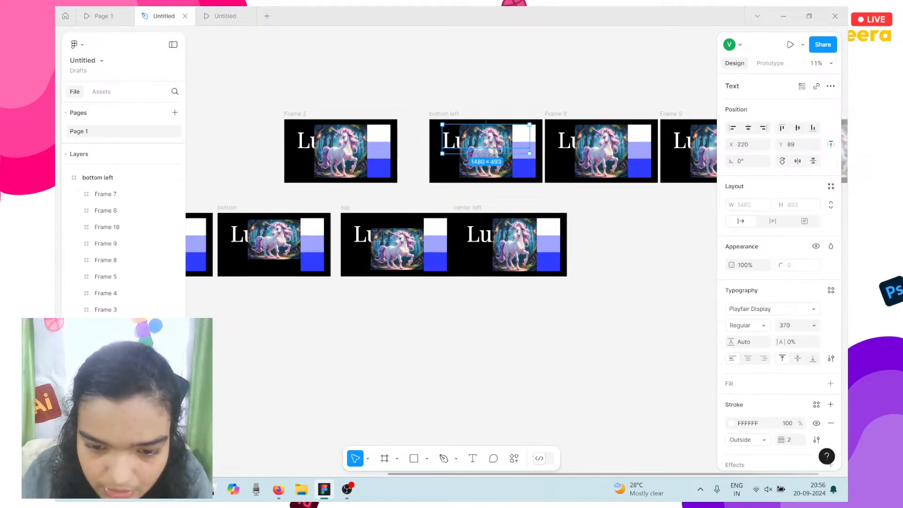
scroll(494, 198, up, 5)
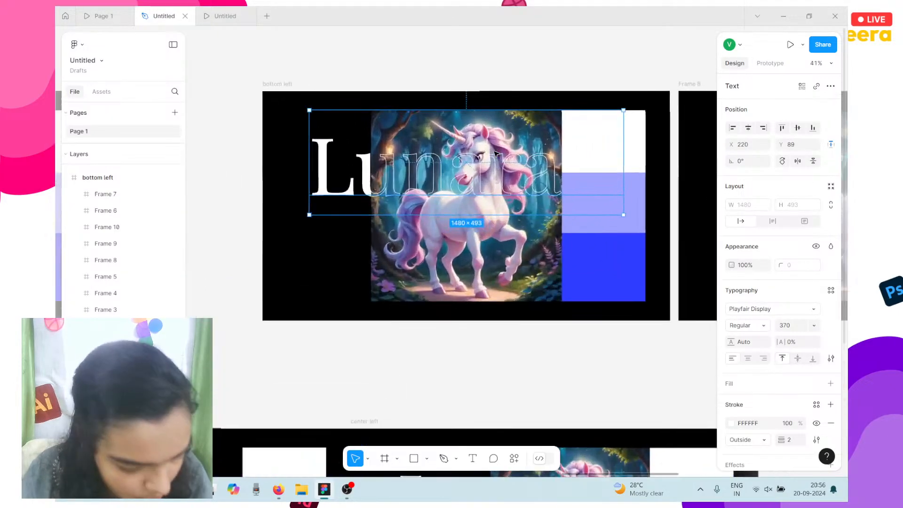
click(492, 235)
click(742, 295)
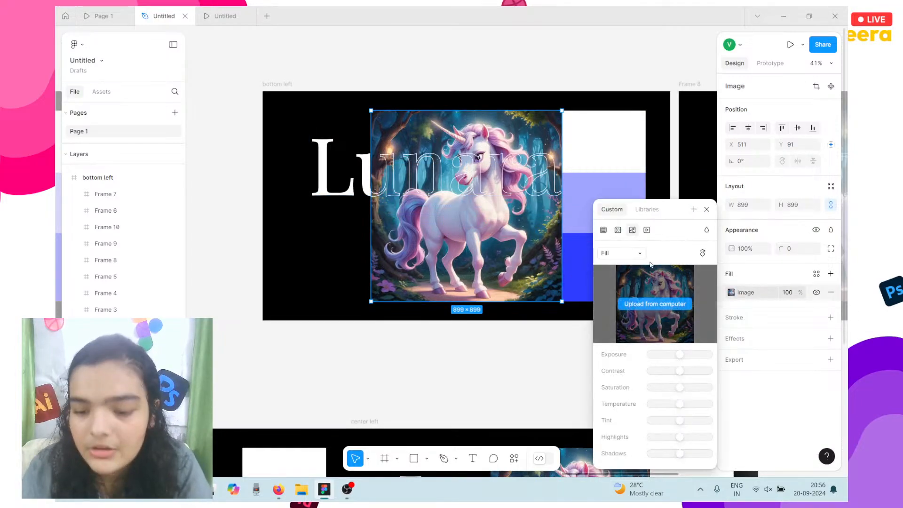
click(630, 254)
click(623, 278)
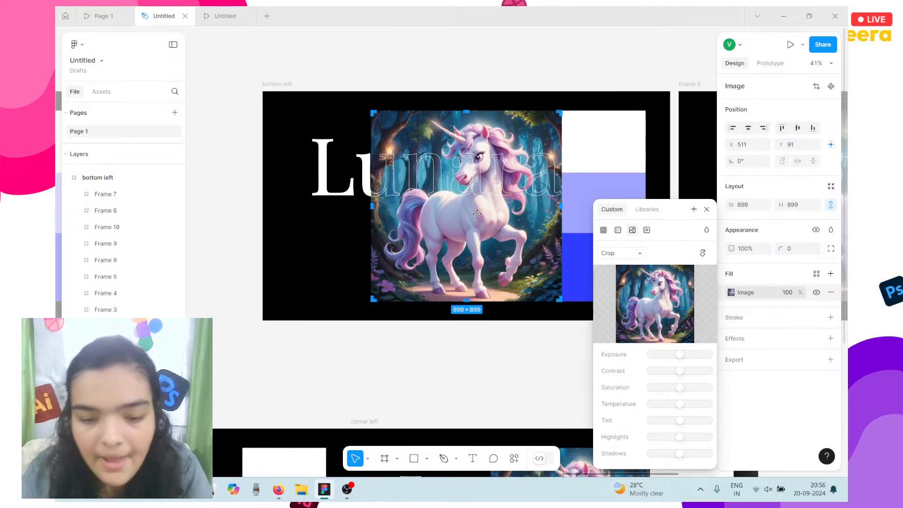
Tilt the unicorn about 15° and reposition and trim it inside the 899×899 crop.
drag(441, 221, 416, 233)
drag(543, 118, 516, 111)
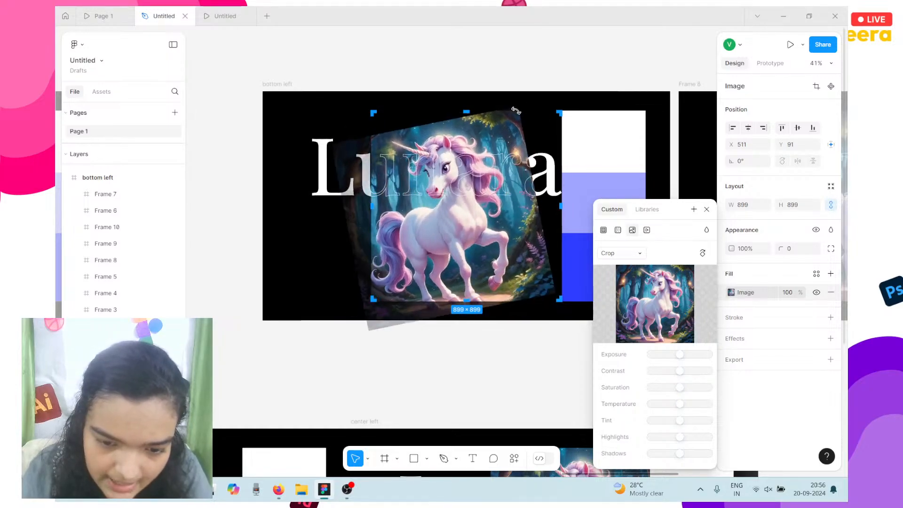
drag(437, 120, 445, 141)
drag(441, 185, 462, 178)
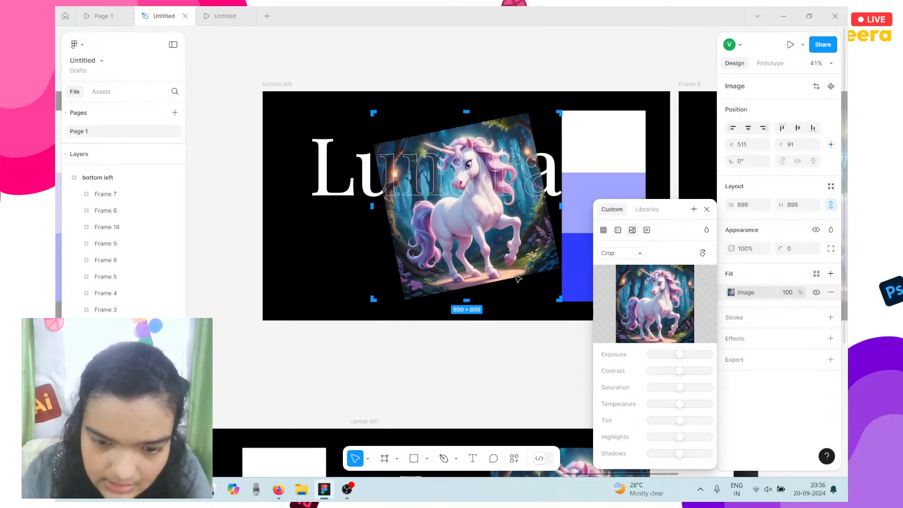
drag(388, 231, 404, 230)
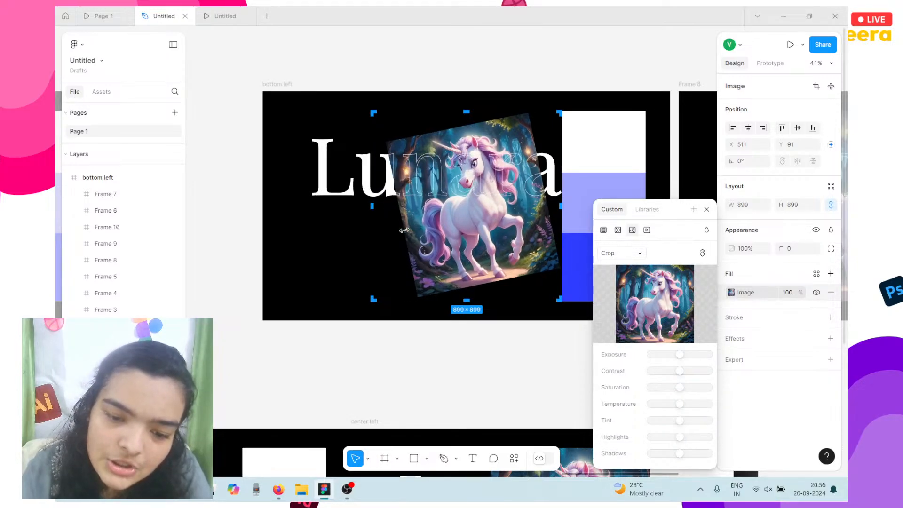
drag(460, 210, 457, 210)
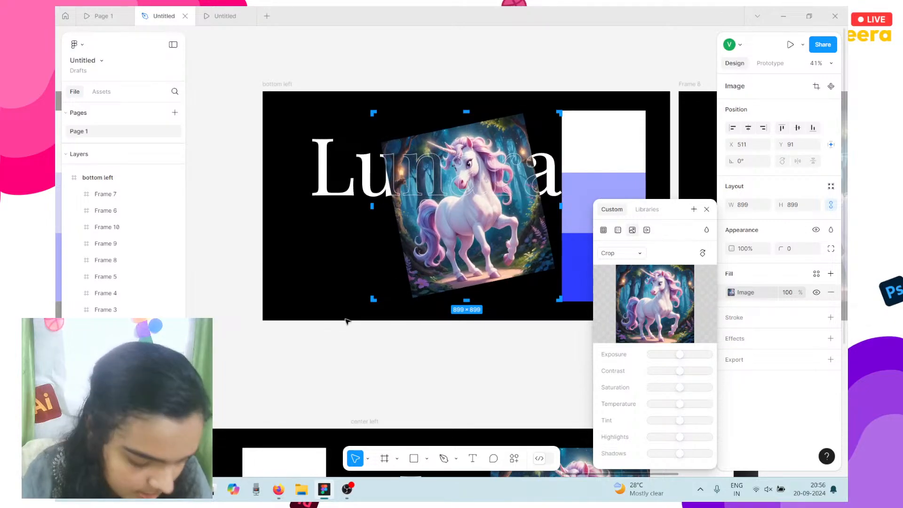
key(Escape)
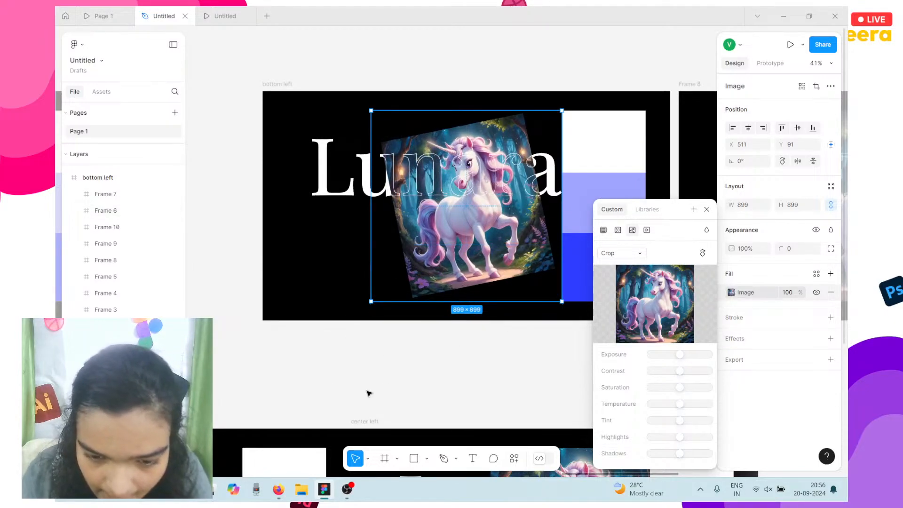
scroll(369, 393, down, 3)
scroll(366, 378, down, 3)
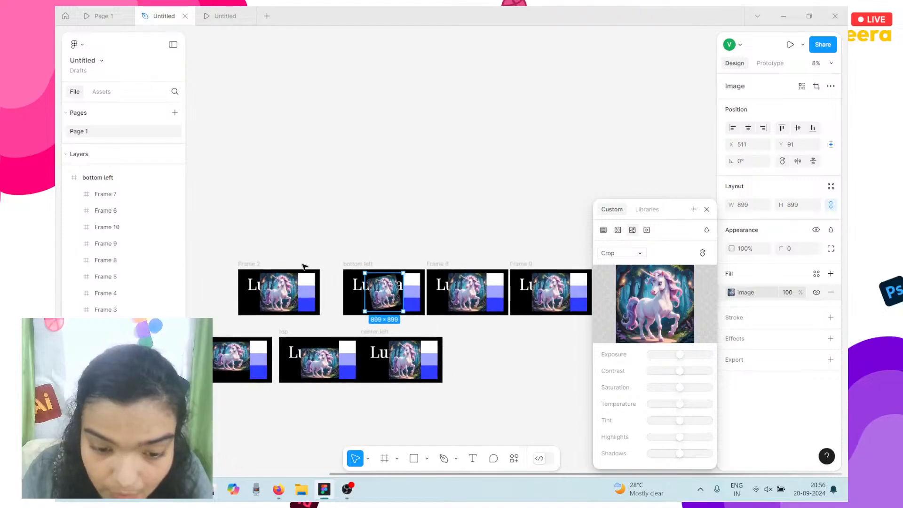
Move the bottom left slide to the end of the lower row of slides.
click(340, 270)
click(352, 264)
drag(376, 291, 465, 353)
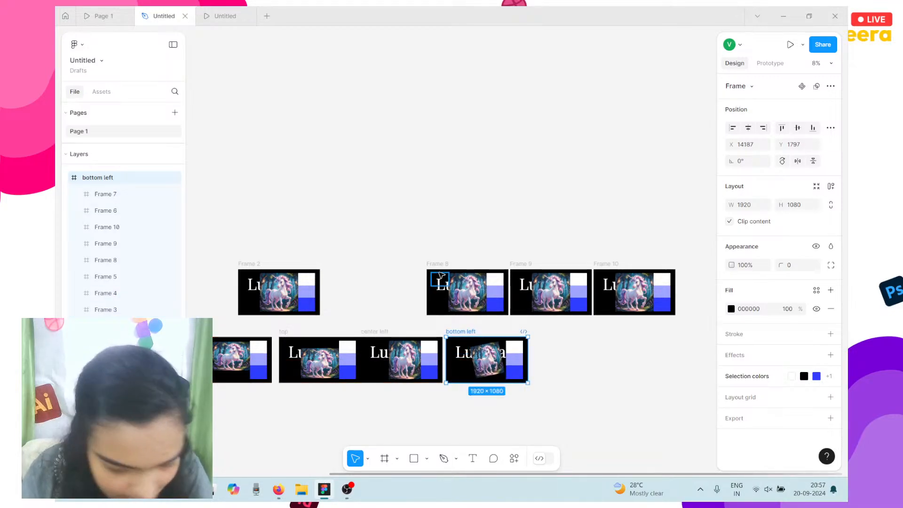
scroll(438, 271, up, 5)
Rename Frame 8 to 'top right'.
click(419, 258)
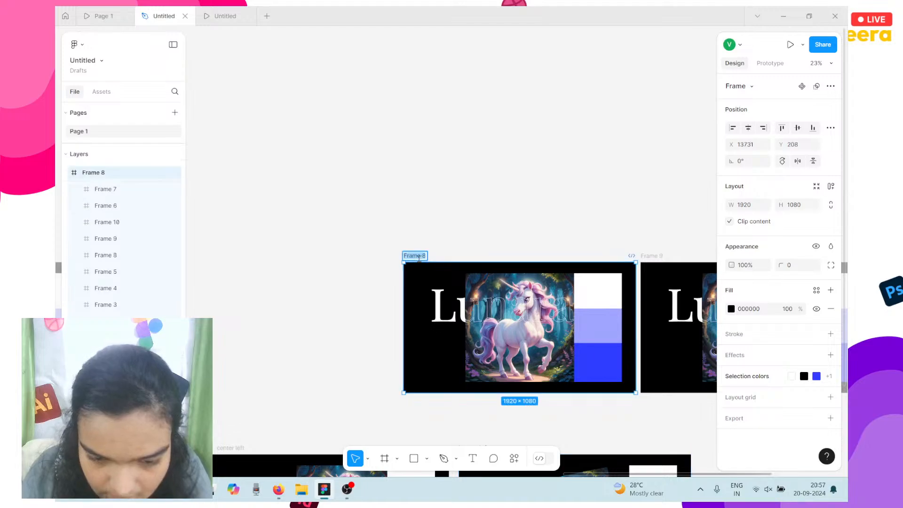
text(top right)
key(Return)
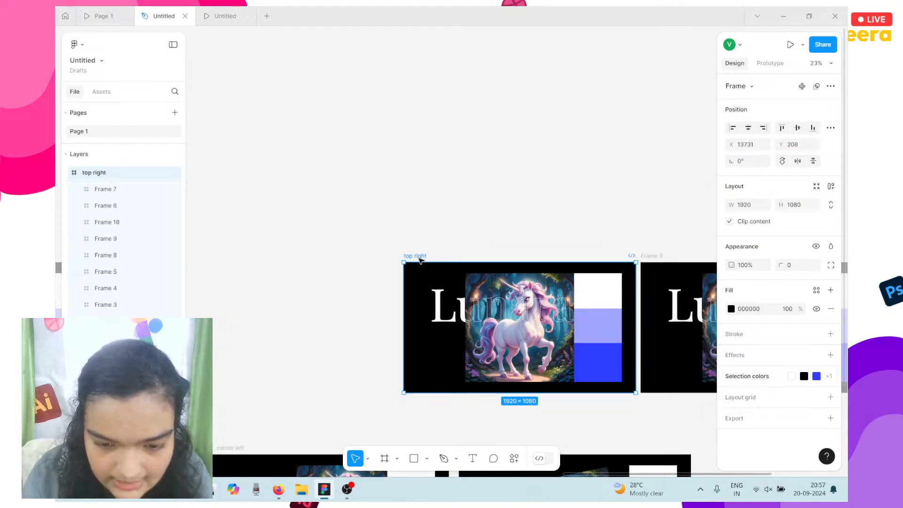
Move Frame 2 into the upper row before top right, at X 10781, Y 208.
scroll(365, 234, down, 5)
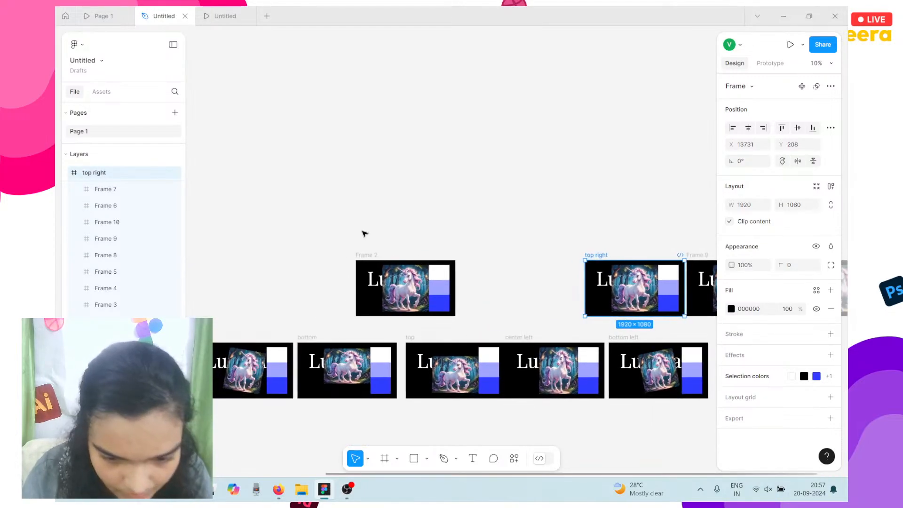
click(366, 255)
drag(369, 308, 445, 308)
scroll(445, 307, right, 3)
scroll(443, 304, down, 5)
scroll(443, 290, up, 3)
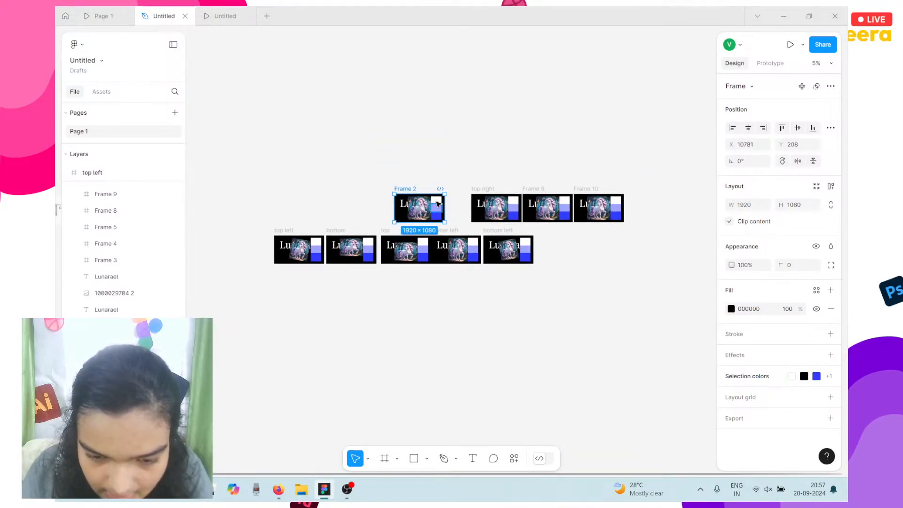
Select the white boxes on Frame 2 and the other seven slides together.
click(436, 202)
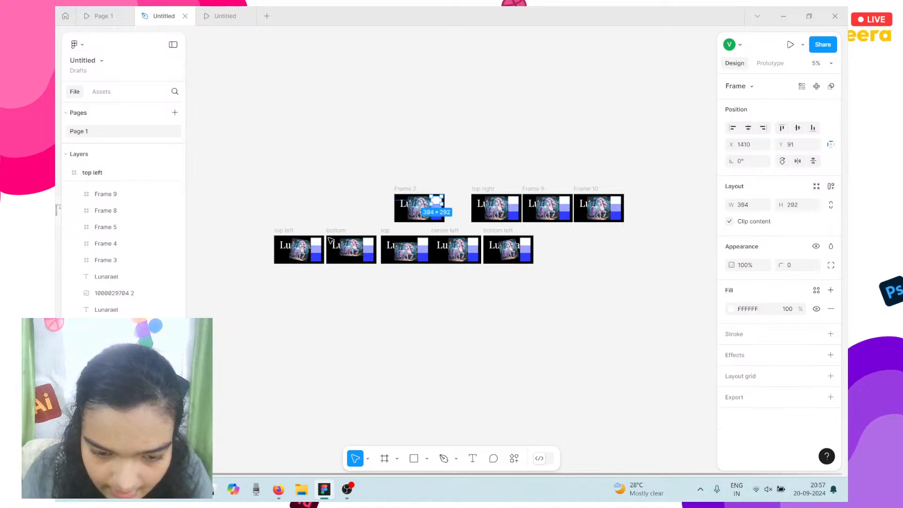
shift+click(317, 243)
shift+click(369, 243)
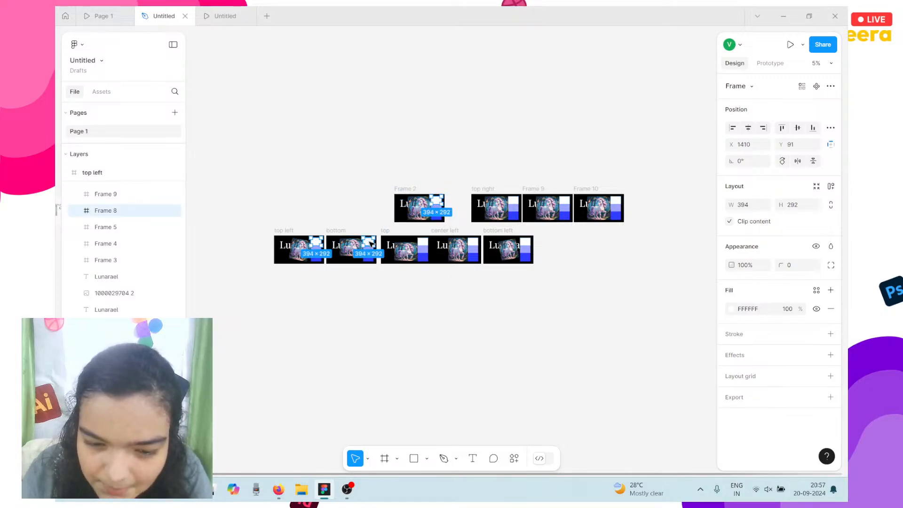
shift+click(423, 243)
shift+click(479, 247)
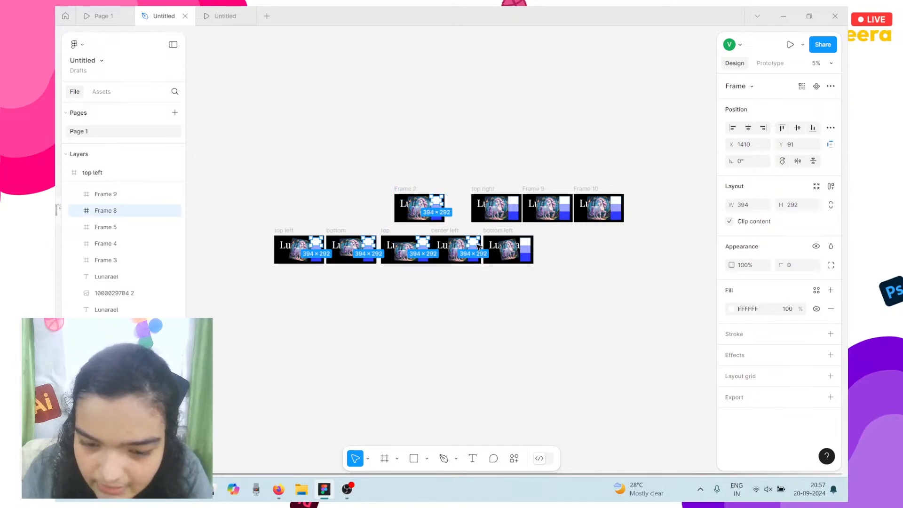
shift+click(523, 244)
shift+click(567, 200)
shift+click(620, 205)
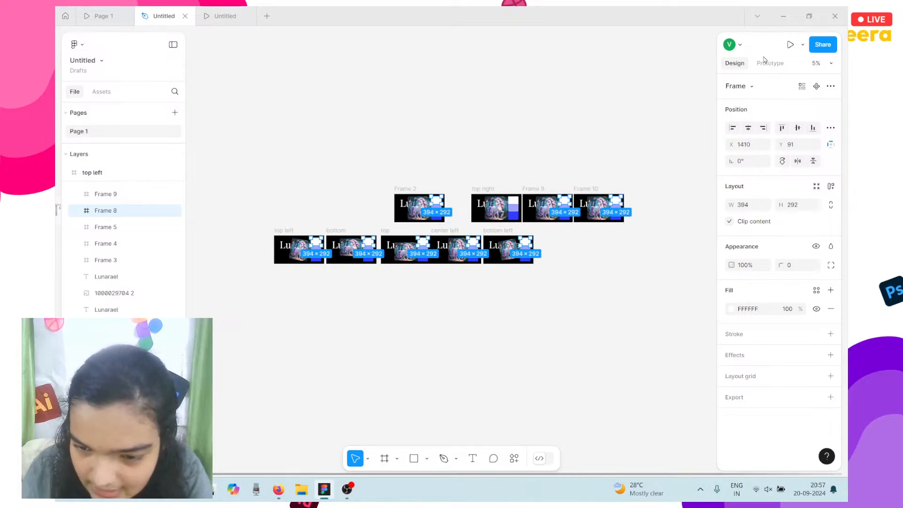
Give the boxes a While hovering interaction that navigates to top right.
click(770, 63)
click(831, 85)
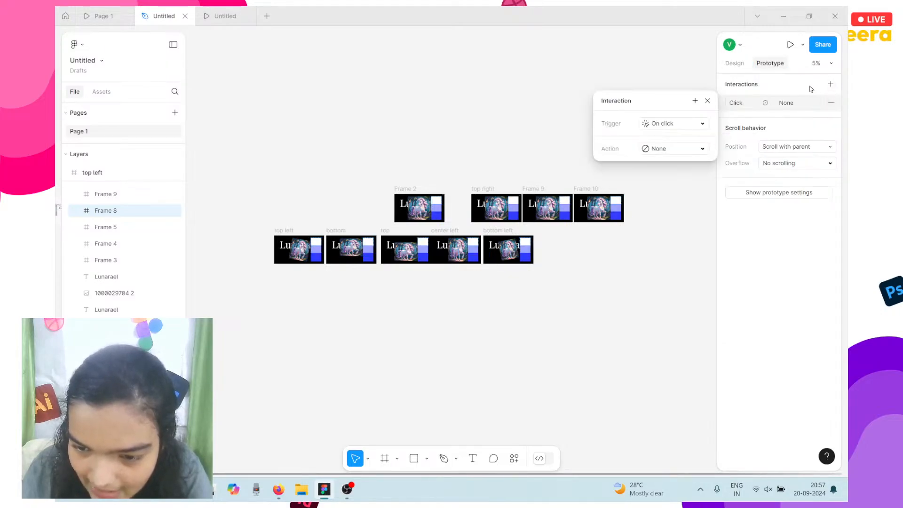
click(677, 130)
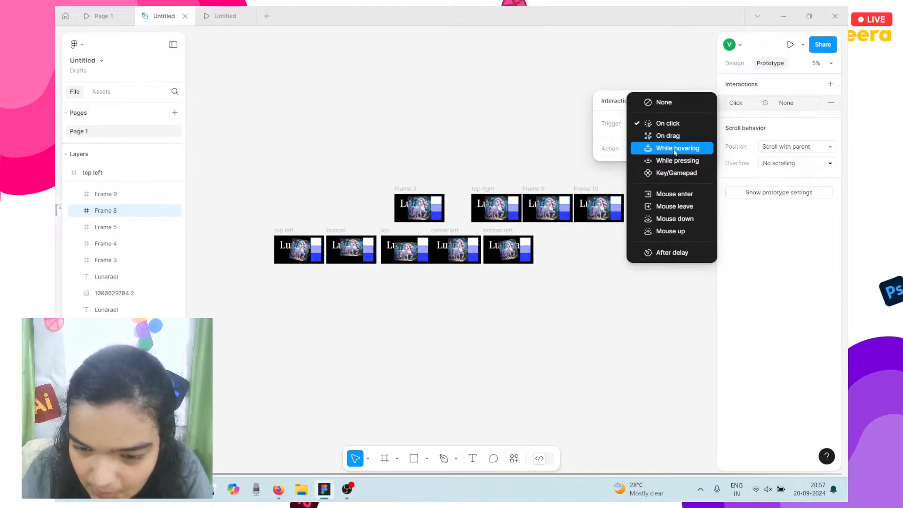
click(674, 149)
click(672, 149)
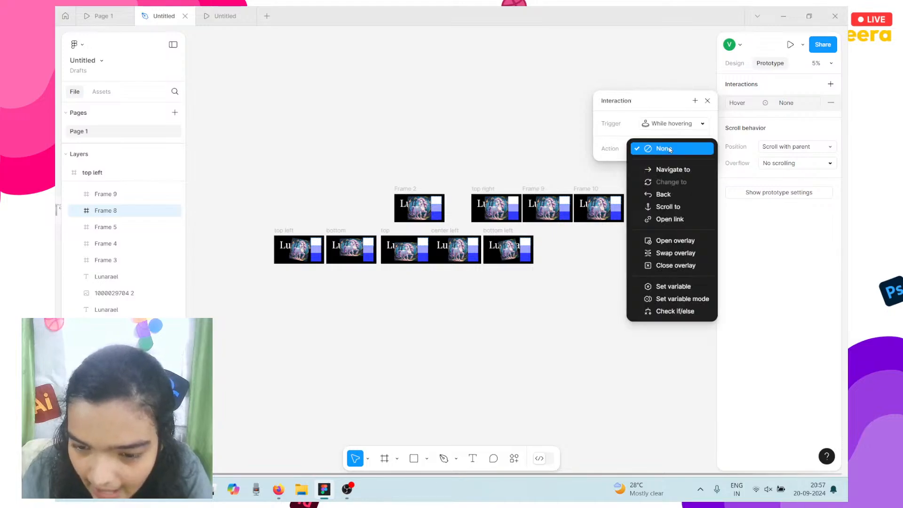
click(673, 172)
click(672, 162)
click(673, 162)
click(673, 164)
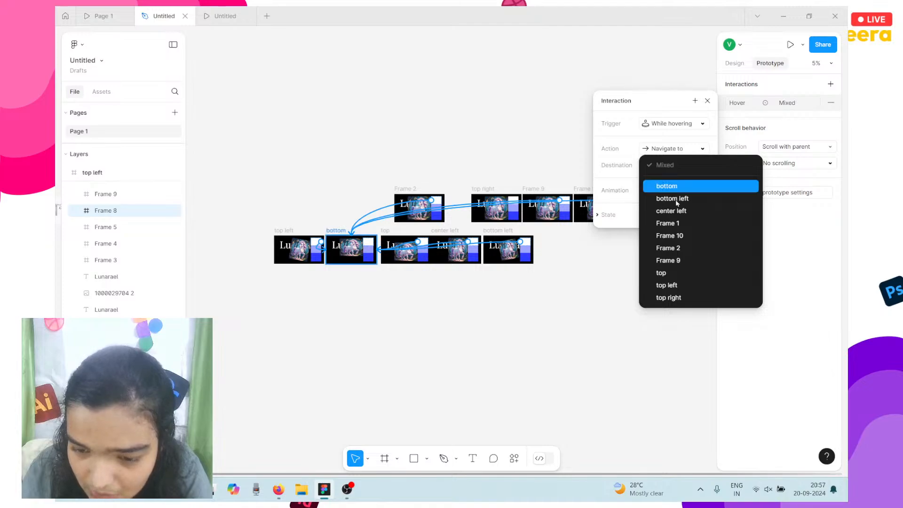
click(677, 297)
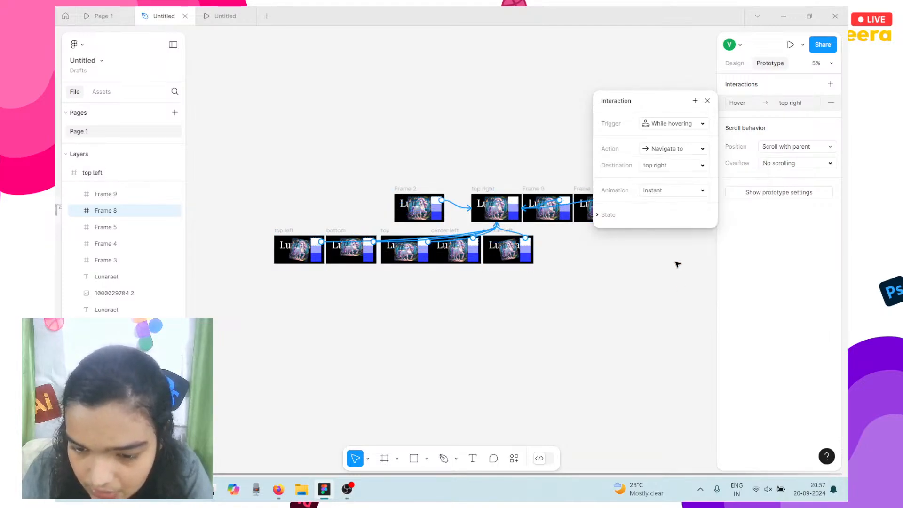
Set the hover transition to Smart animate with a Gentle curve over 1200ms.
click(670, 195)
click(671, 219)
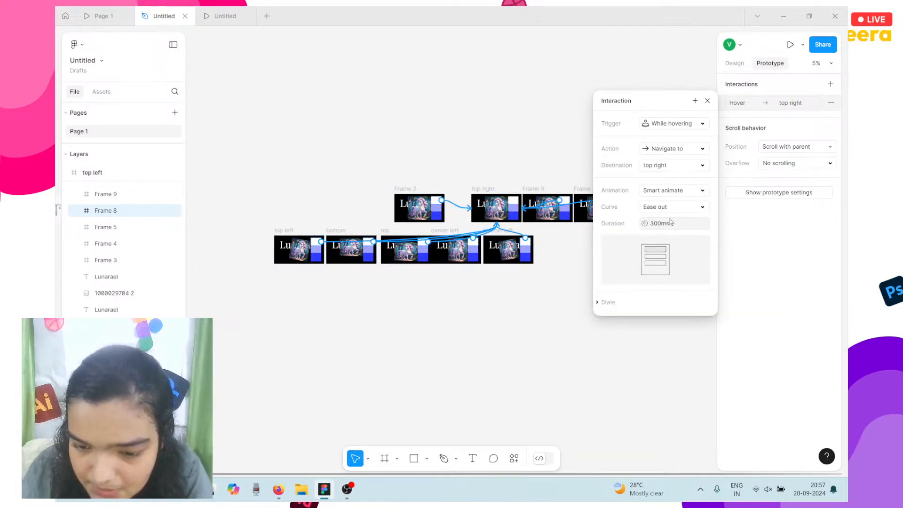
click(659, 211)
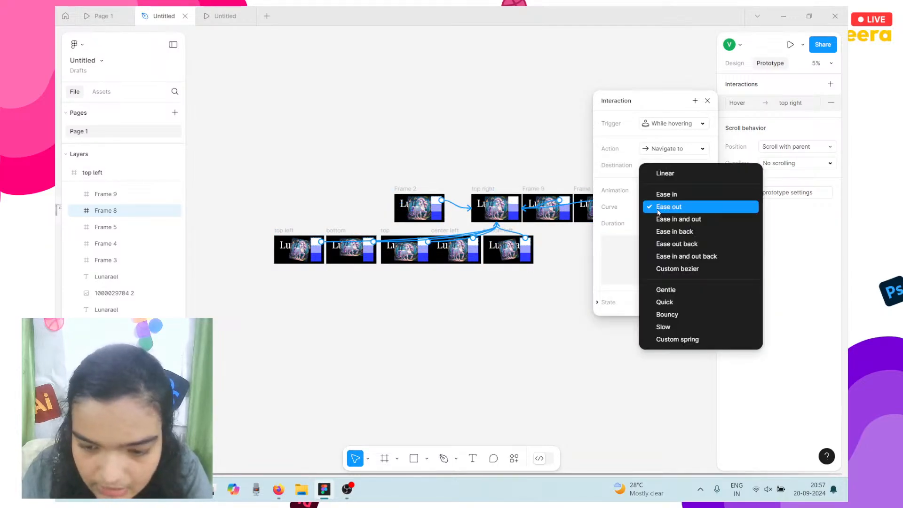
click(672, 290)
click(660, 222)
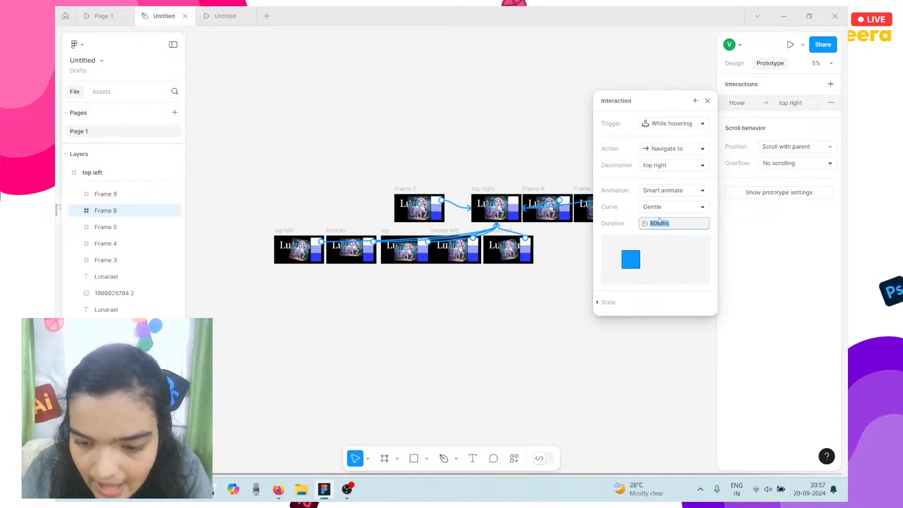
text(1200)
key(Return)
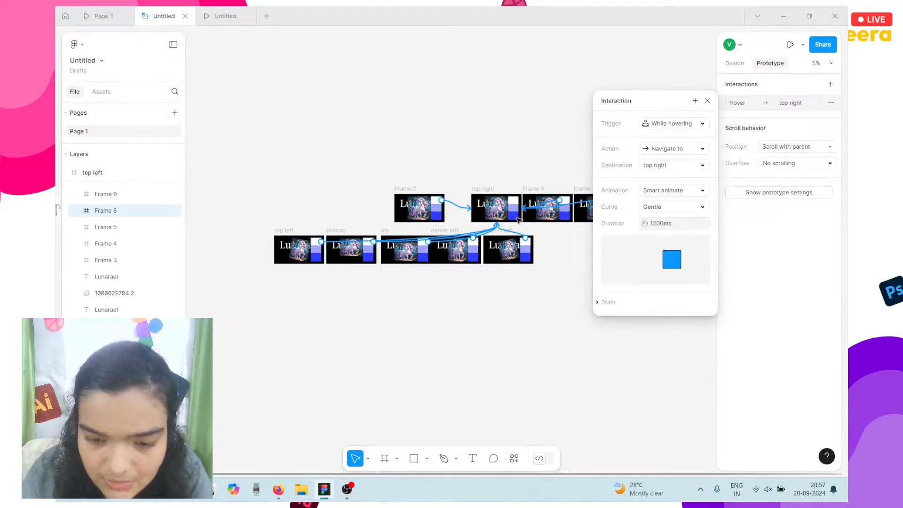
click(728, 64)
Remove the white fill from the hotspot boxes and select the top right slide's unicorn image.
click(832, 308)
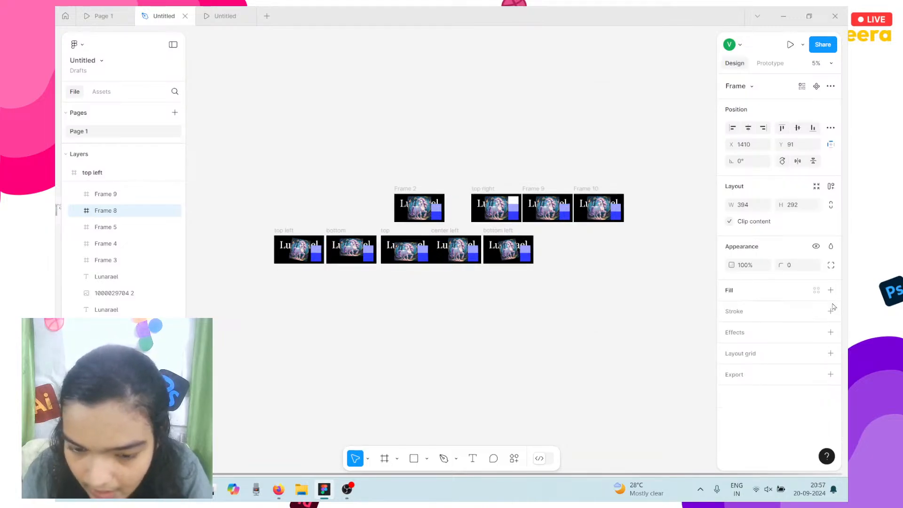
scroll(454, 211, up, 5)
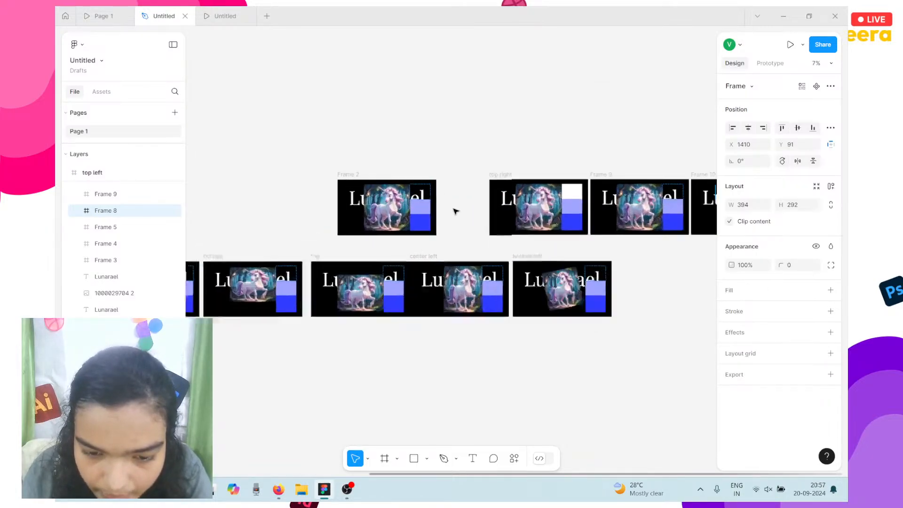
click(620, 192)
click(630, 234)
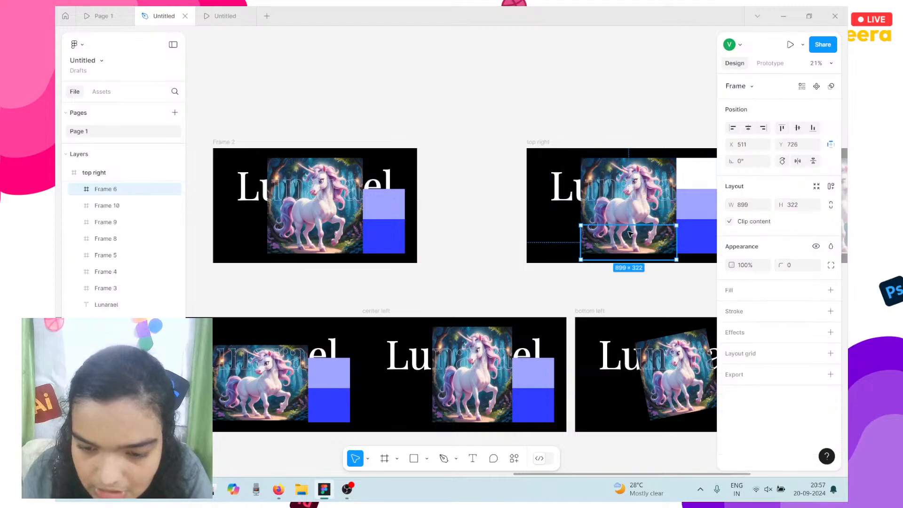
click(620, 215)
Switch the unicorn image's fill mode to Crop.
scroll(615, 220, right, 1)
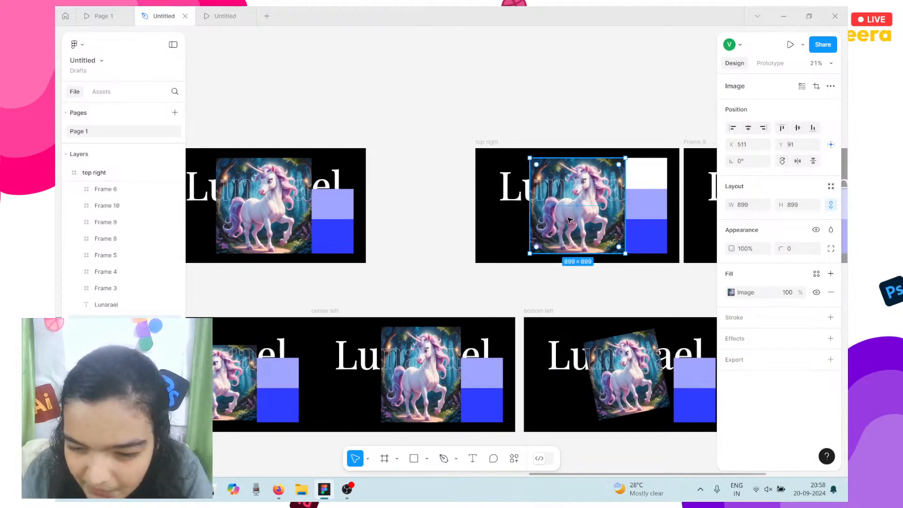
scroll(615, 221, up, 4)
scroll(569, 220, up, 5)
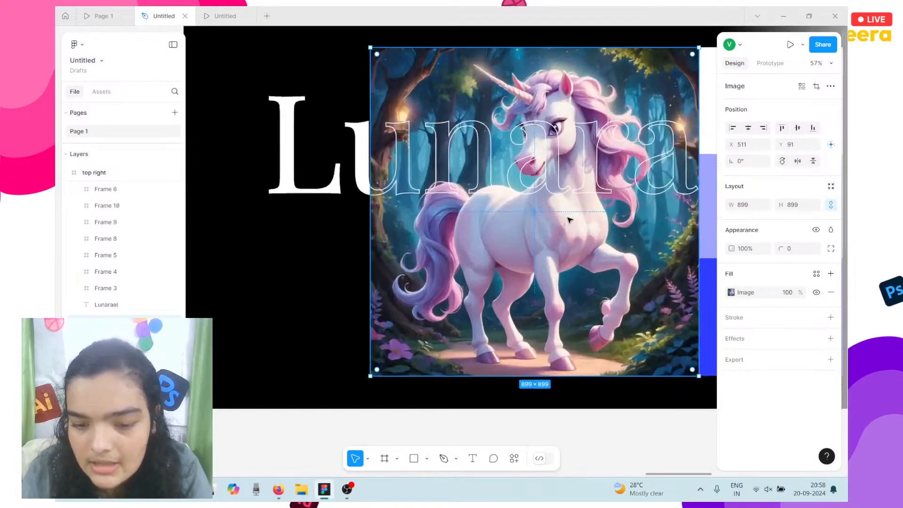
scroll(570, 216, down, 3)
scroll(588, 225, right, 1)
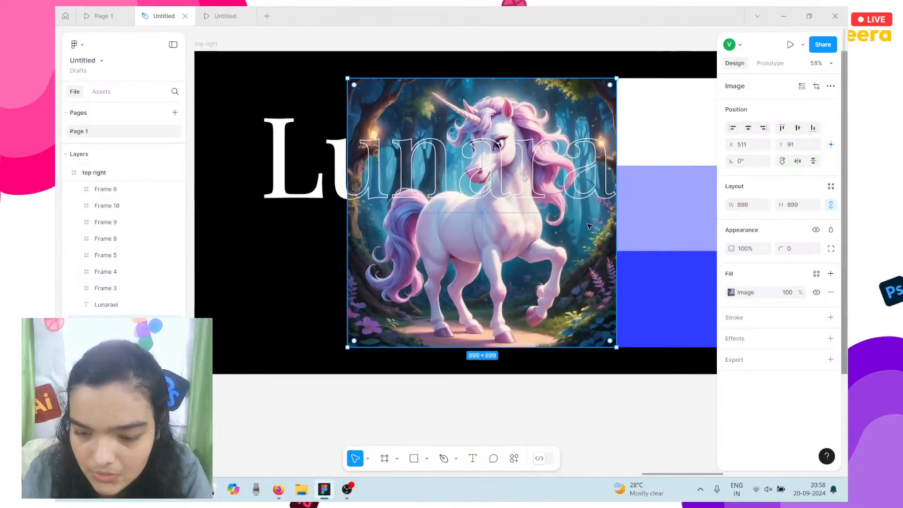
click(758, 296)
click(622, 254)
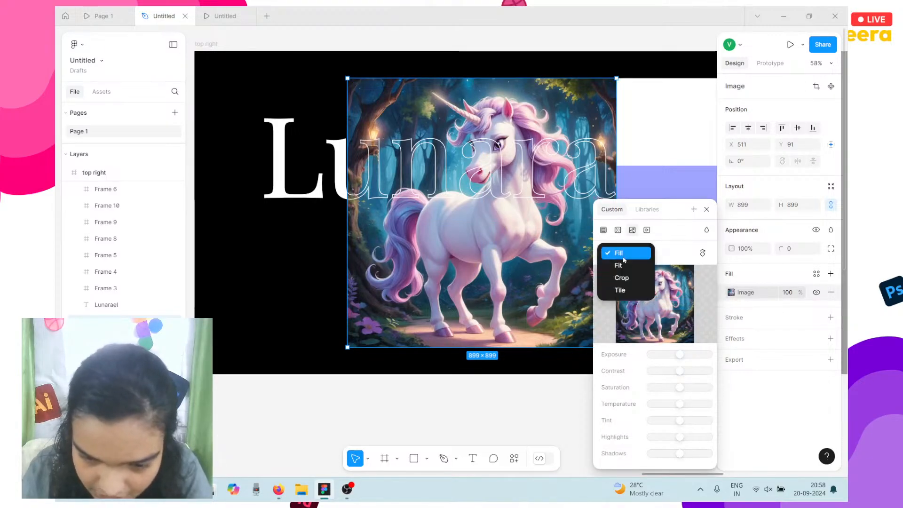
click(621, 278)
Tilt the unicorn counter-clockwise and resize and reposition it inside the crop.
scroll(524, 257, right, 3)
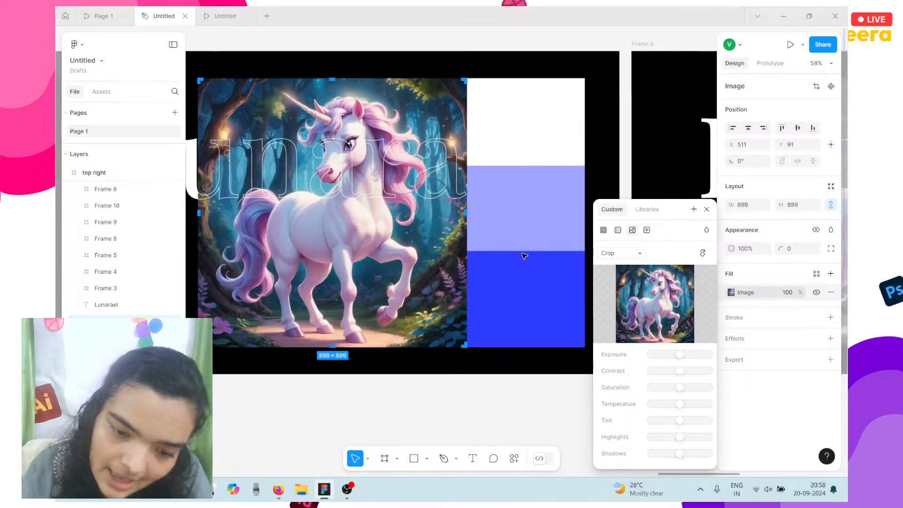
scroll(495, 249, left, 1)
drag(407, 163, 432, 201)
scroll(409, 136, left, 3)
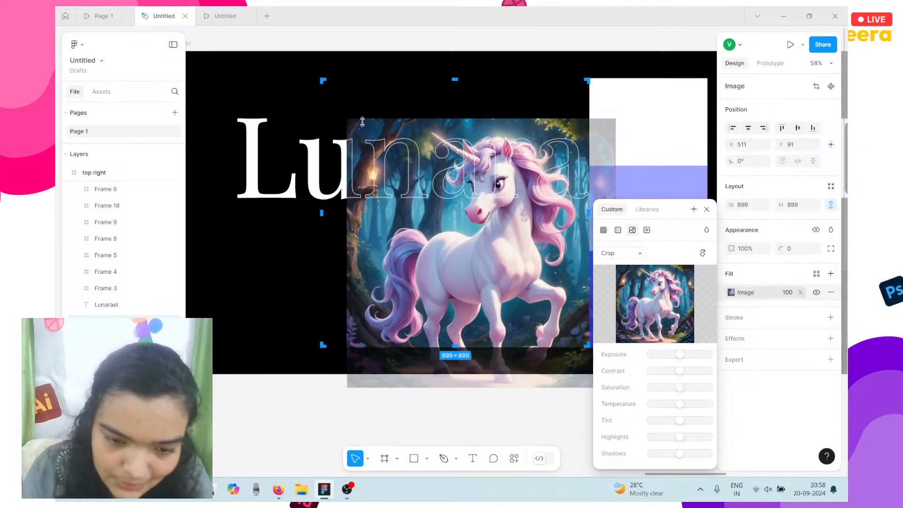
drag(346, 113, 413, 170)
drag(480, 233, 448, 176)
drag(555, 130, 533, 135)
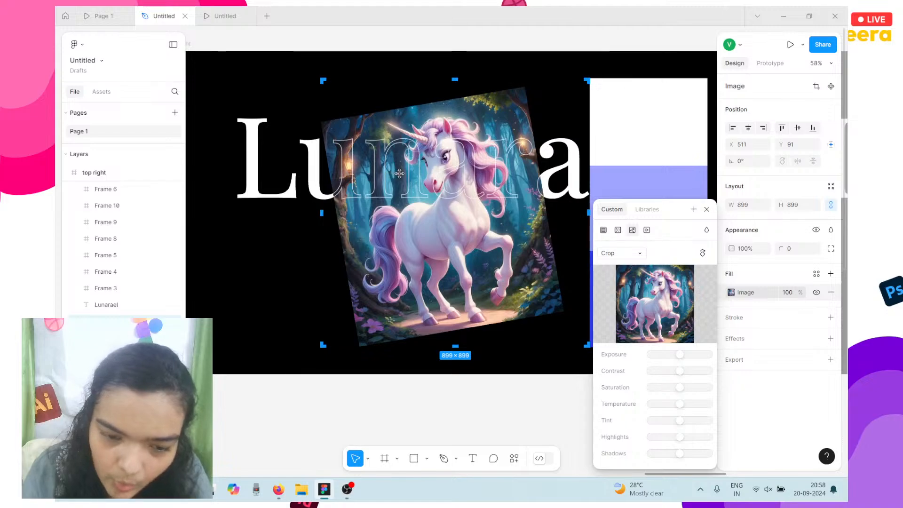
drag(394, 173, 403, 175)
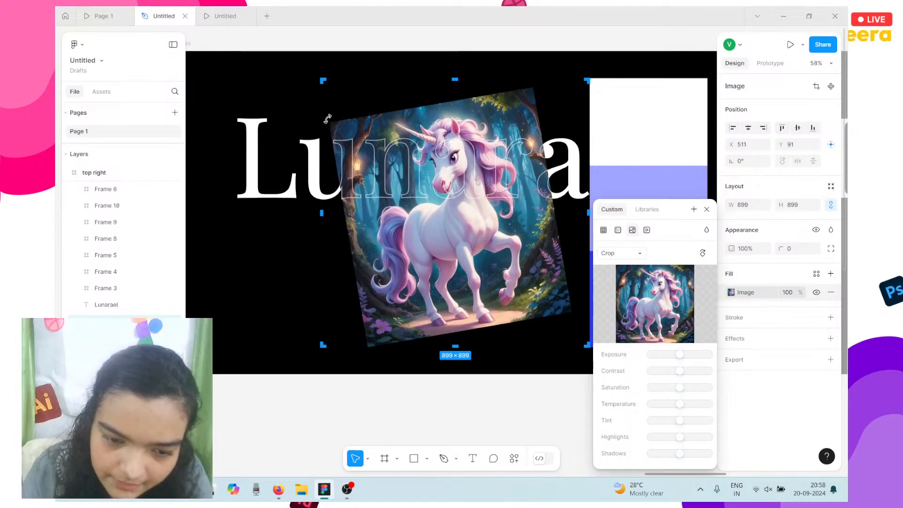
drag(328, 119, 328, 134)
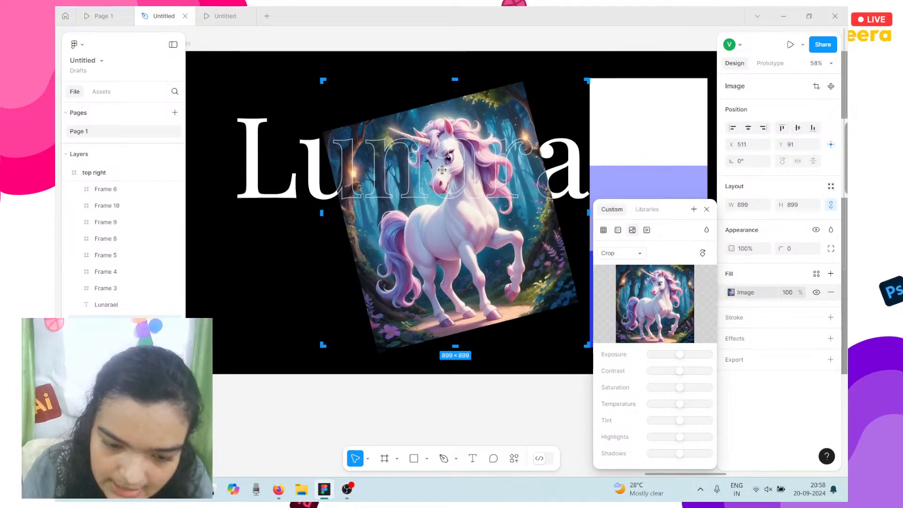
drag(421, 195, 422, 190)
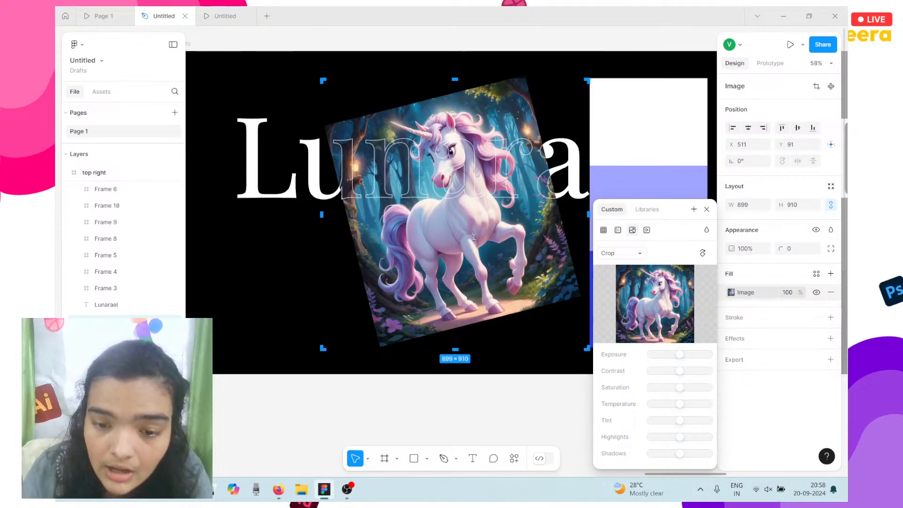
Extend the crop upward to 899×925, nudge the unicorn into place, and finish cropping.
drag(468, 70, 468, 70)
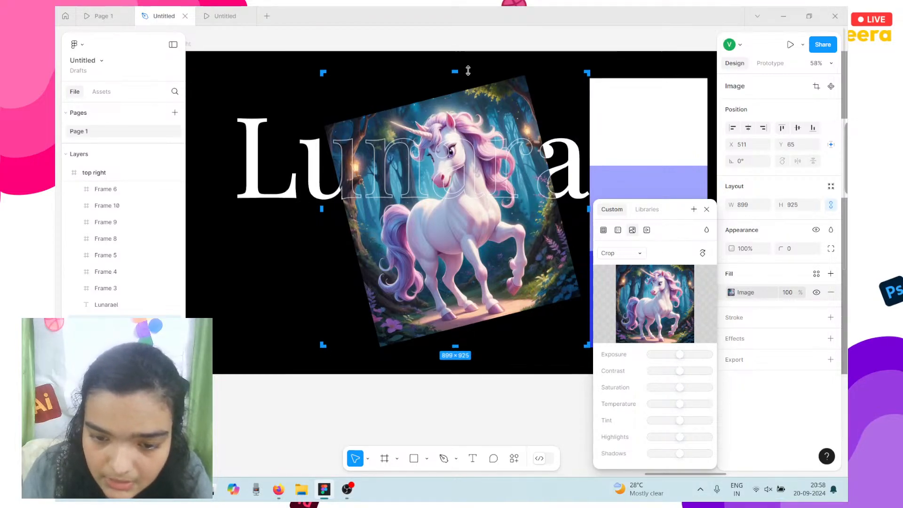
drag(474, 144, 481, 144)
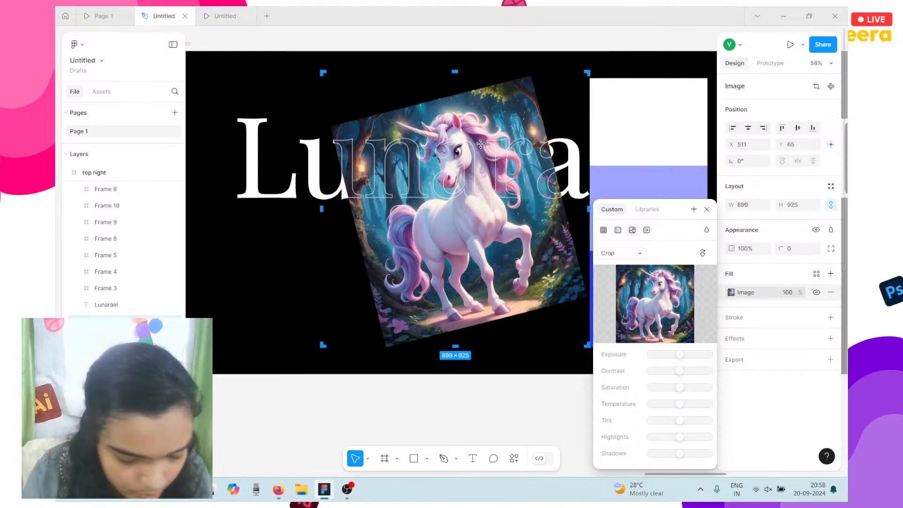
scroll(480, 144, down, 5)
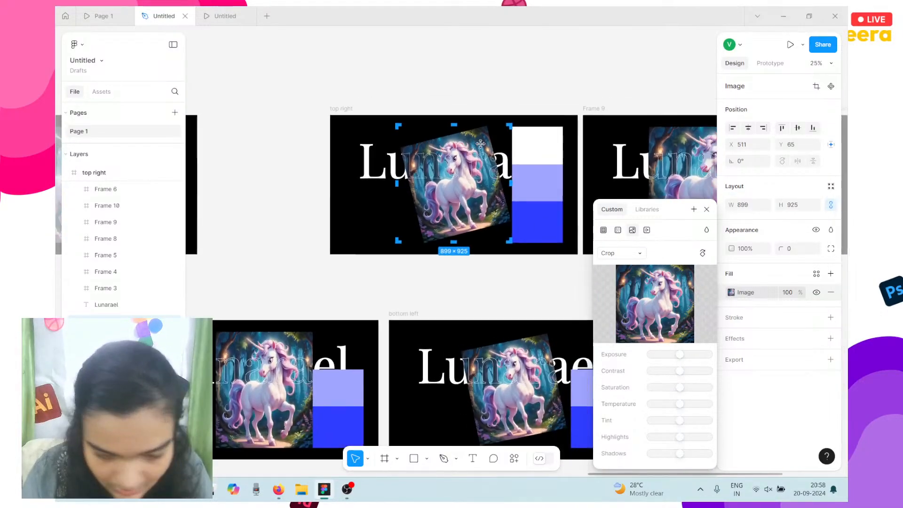
scroll(479, 144, up, 5)
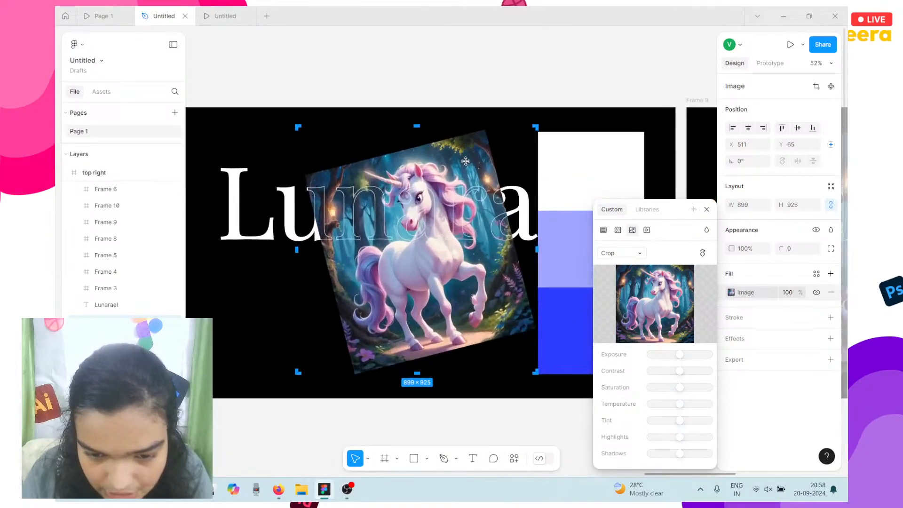
drag(464, 162, 466, 157)
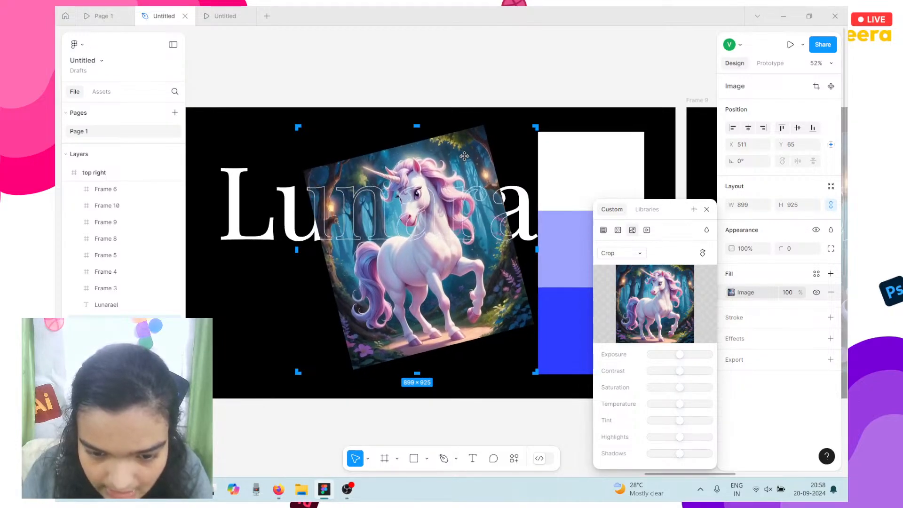
scroll(426, 294, down, 5)
key(Escape)
scroll(421, 293, down, 3)
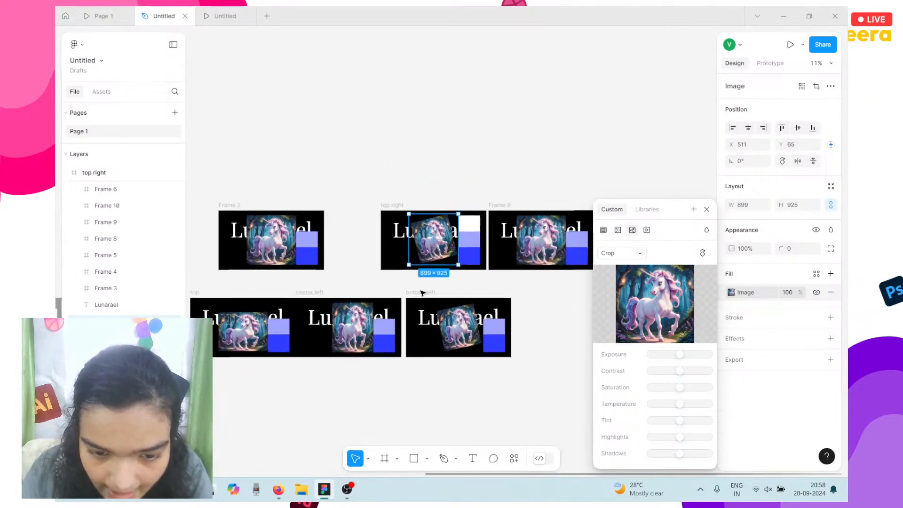
Move the top right slide into the bottom row beside bottom left and shift Frame 2 right.
click(394, 216)
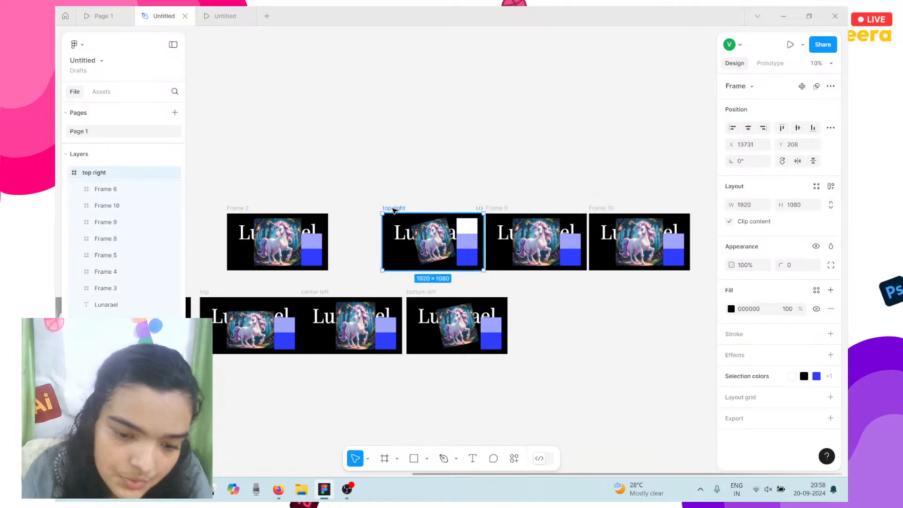
drag(419, 238, 553, 321)
scroll(433, 256, down, 2)
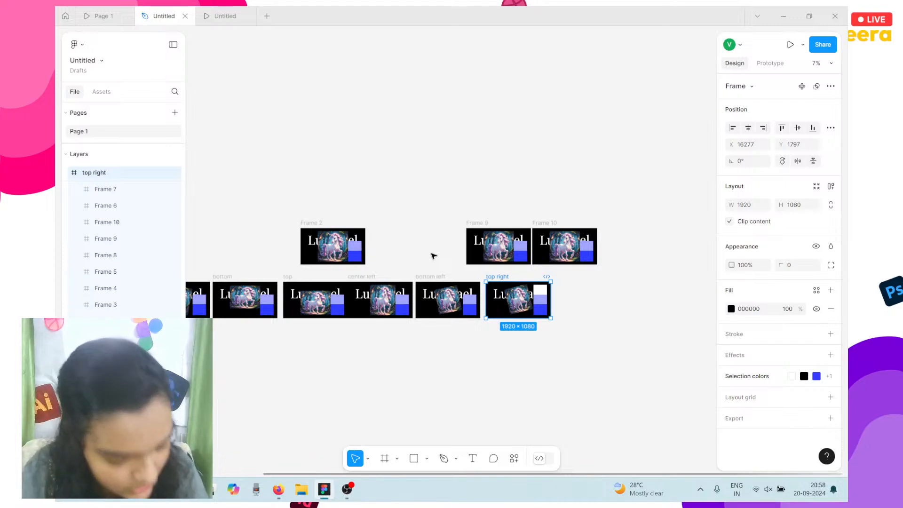
drag(343, 247, 396, 244)
scroll(390, 244, up, 3)
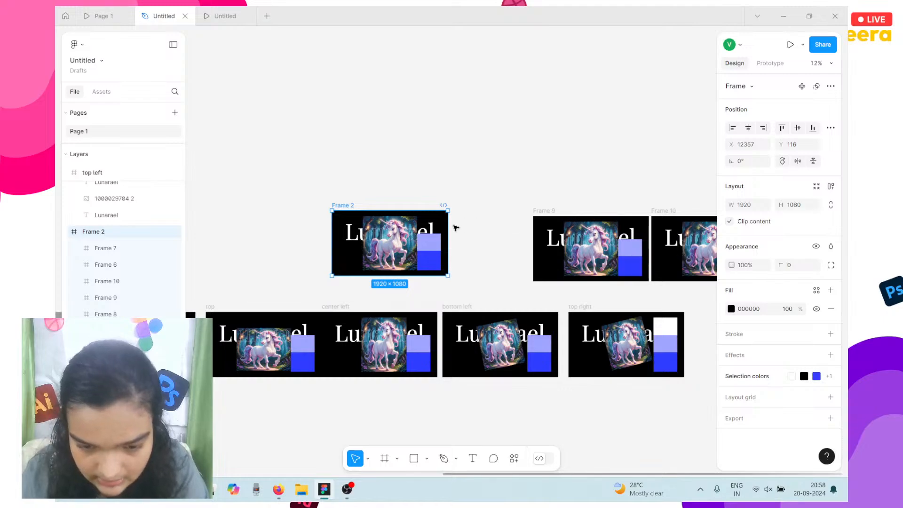
scroll(435, 240, down, 4)
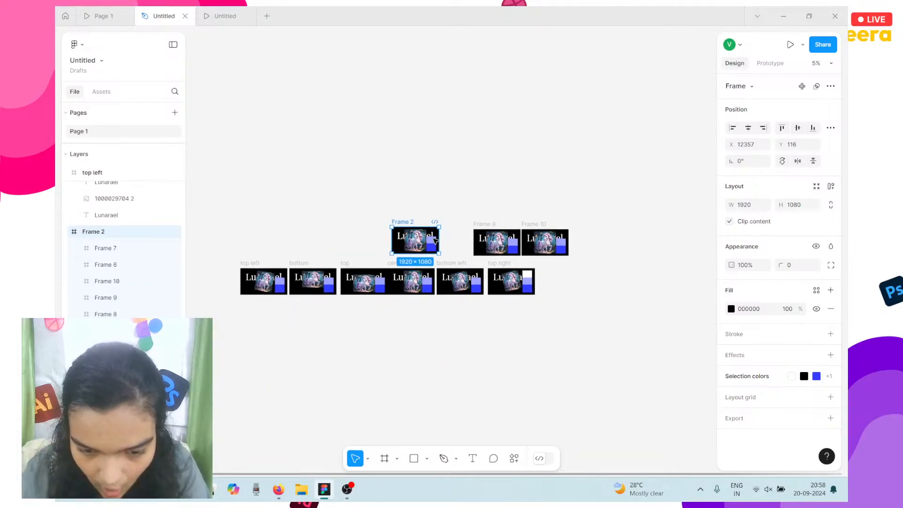
Rename Frame 9 to 'center right'.
click(476, 227)
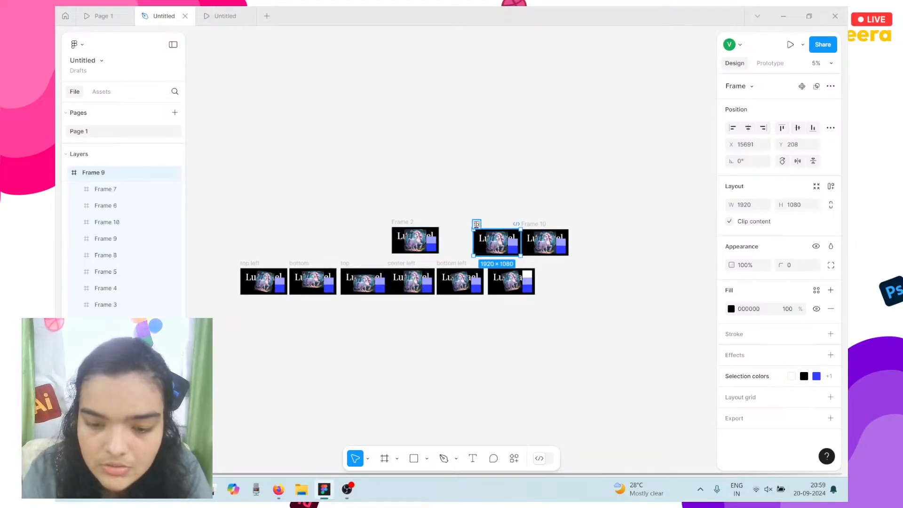
text(center right)
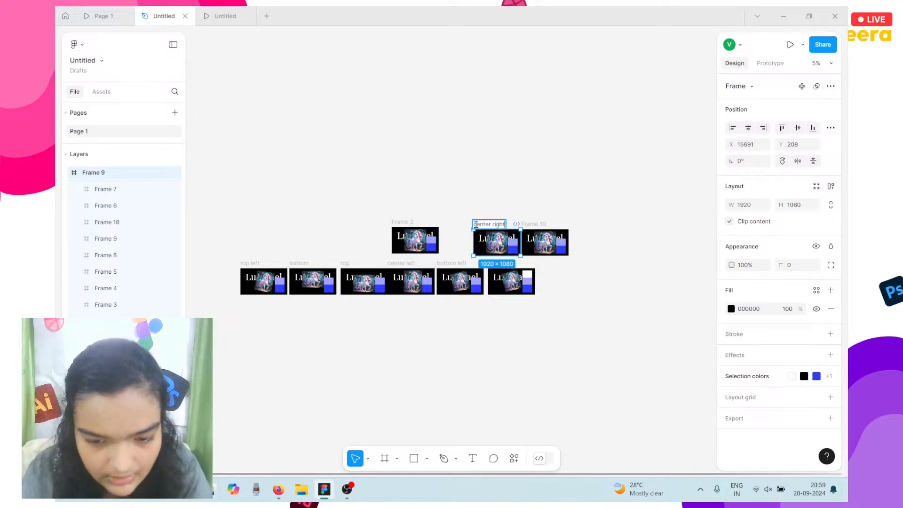
key(Return)
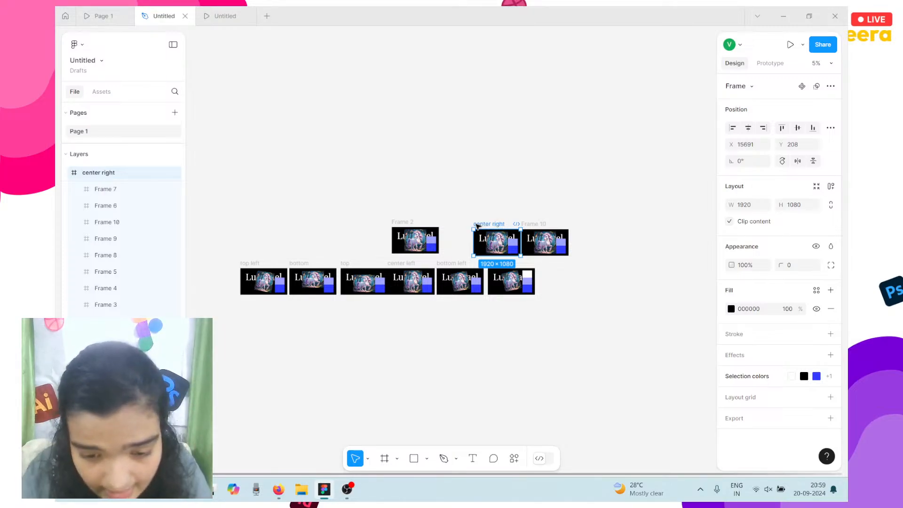
scroll(445, 243, up, 3)
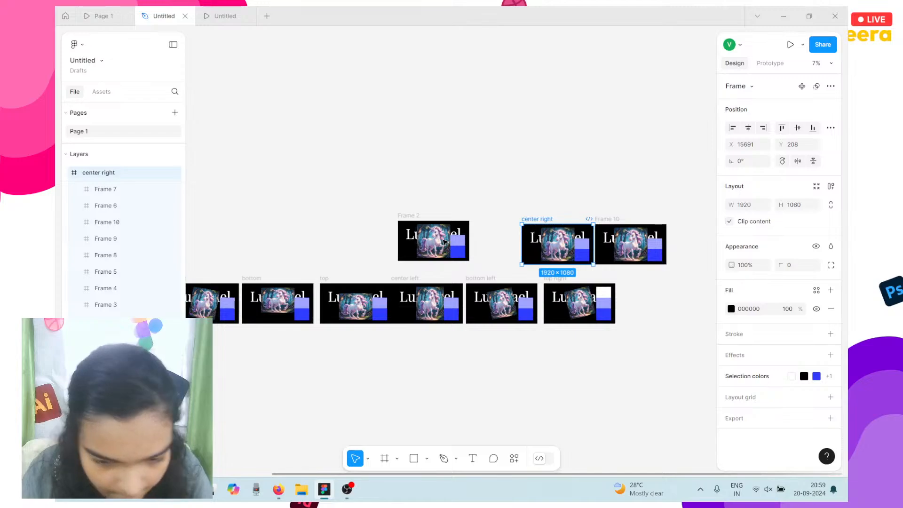
Select the light-purple hover squares on Frame 2 and the other seven slides.
click(458, 241)
scroll(459, 241, left, 1)
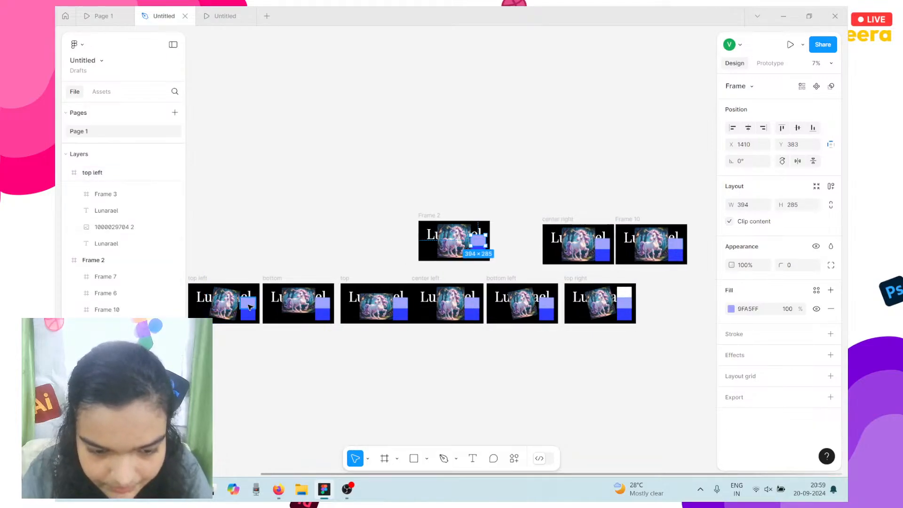
shift+click(250, 306)
shift+click(323, 304)
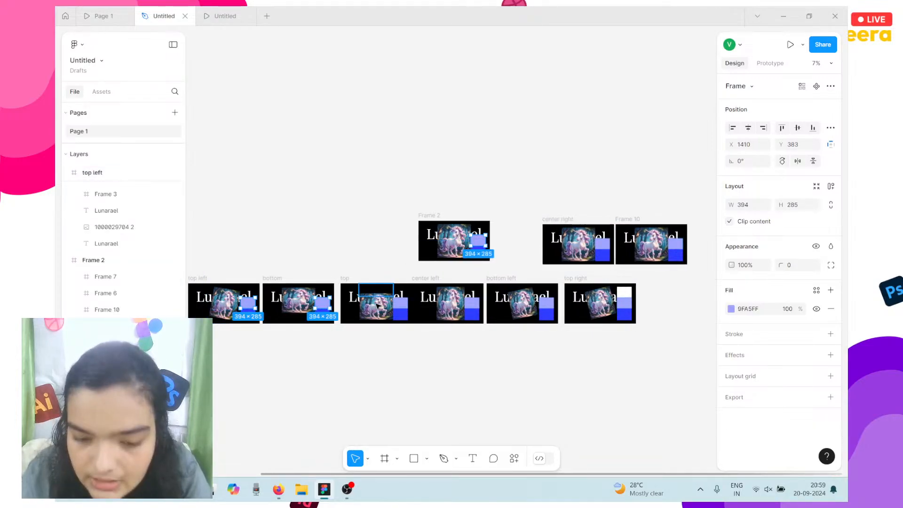
shift+click(402, 308)
shift+click(471, 306)
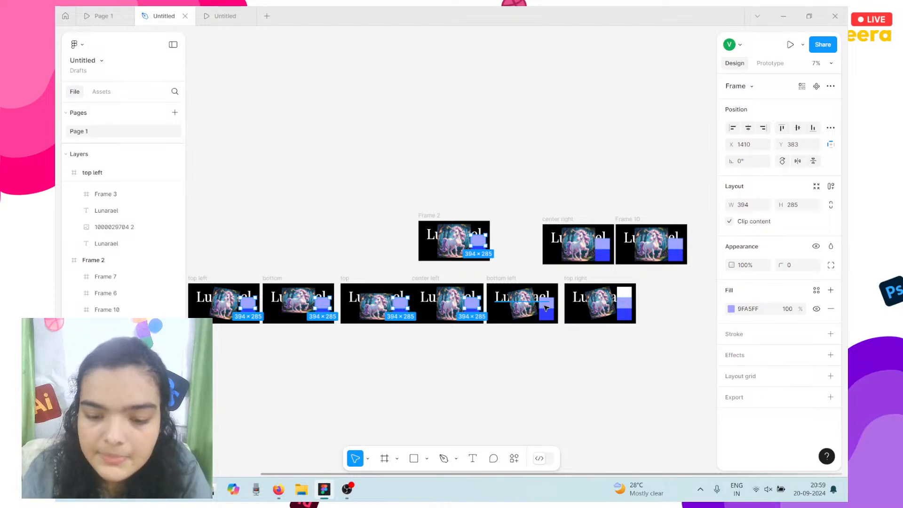
shift+click(556, 307)
shift+click(624, 304)
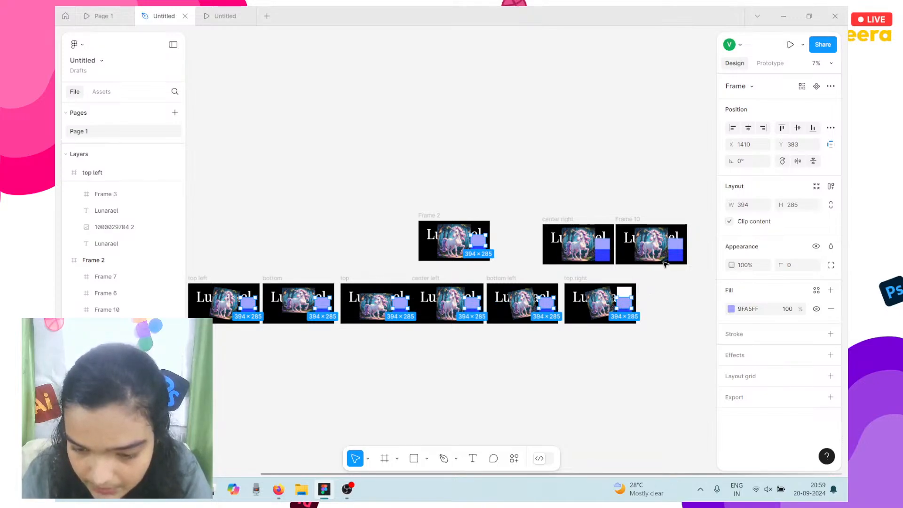
shift+click(680, 243)
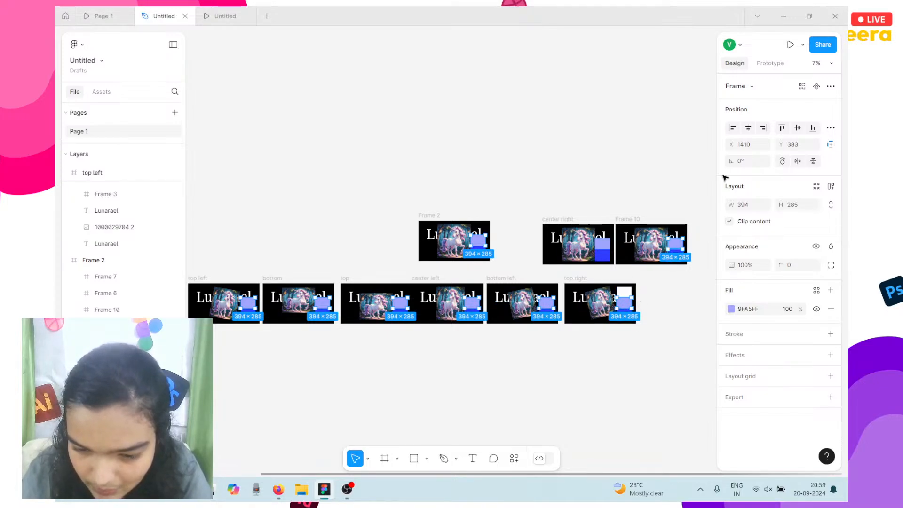
Give the squares a While hovering interaction that navigates to center right.
click(779, 64)
click(831, 84)
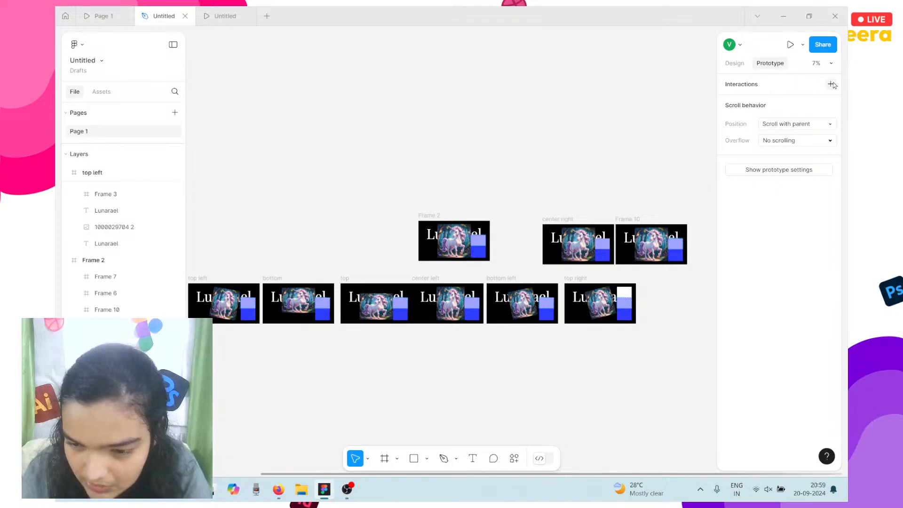
click(661, 127)
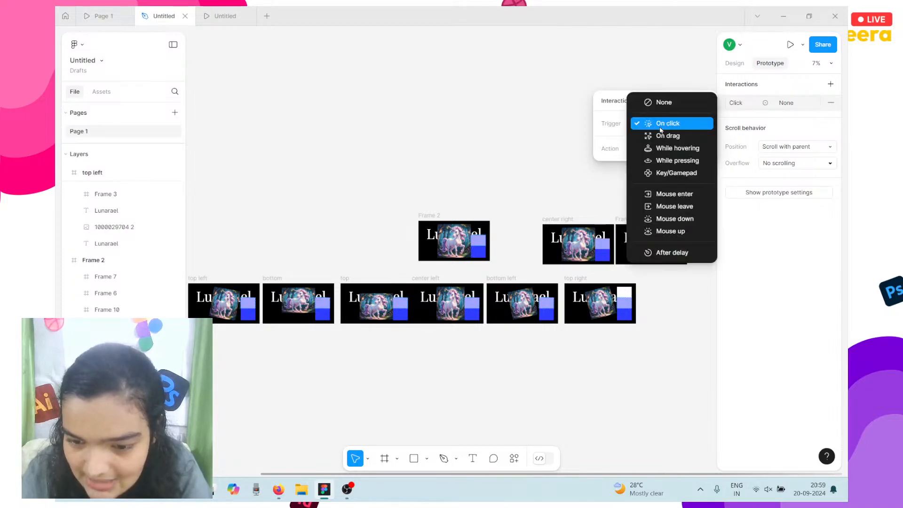
click(669, 148)
click(670, 149)
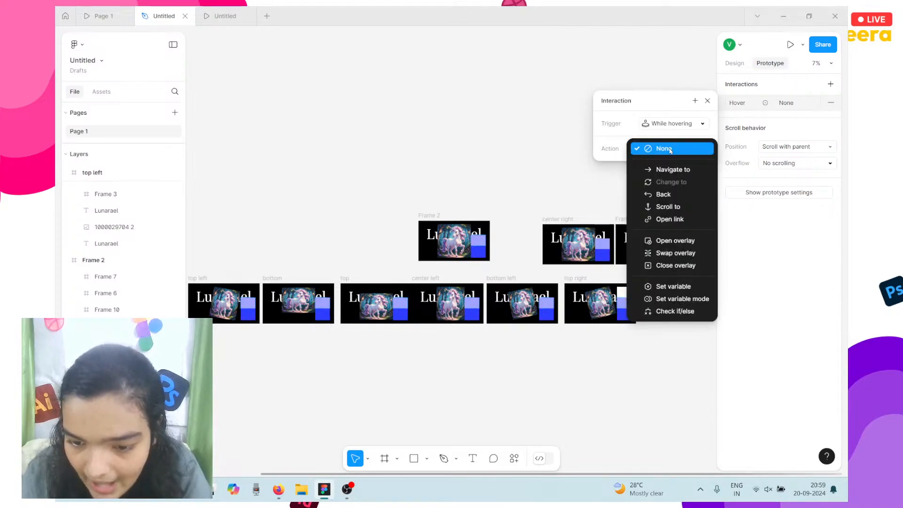
click(682, 171)
click(666, 163)
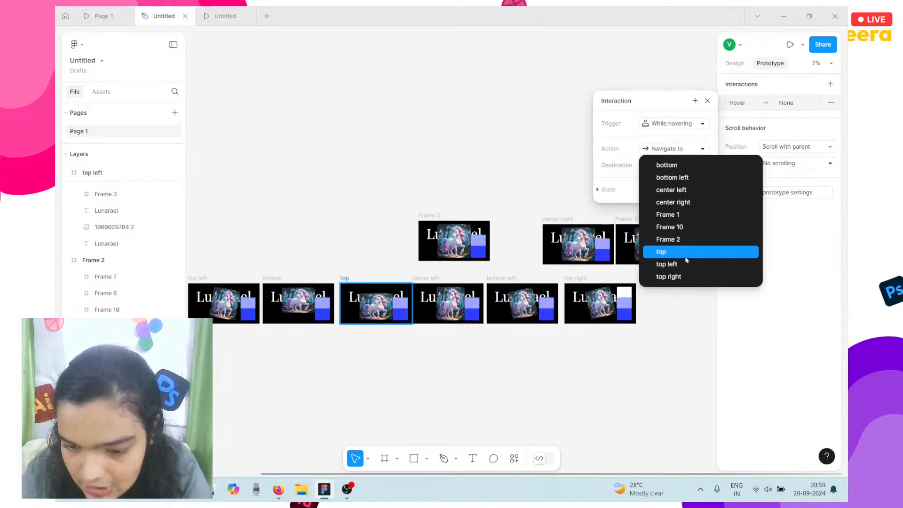
click(685, 202)
Set the transition to Smart animate with a Gentle curve over 1200ms.
click(677, 194)
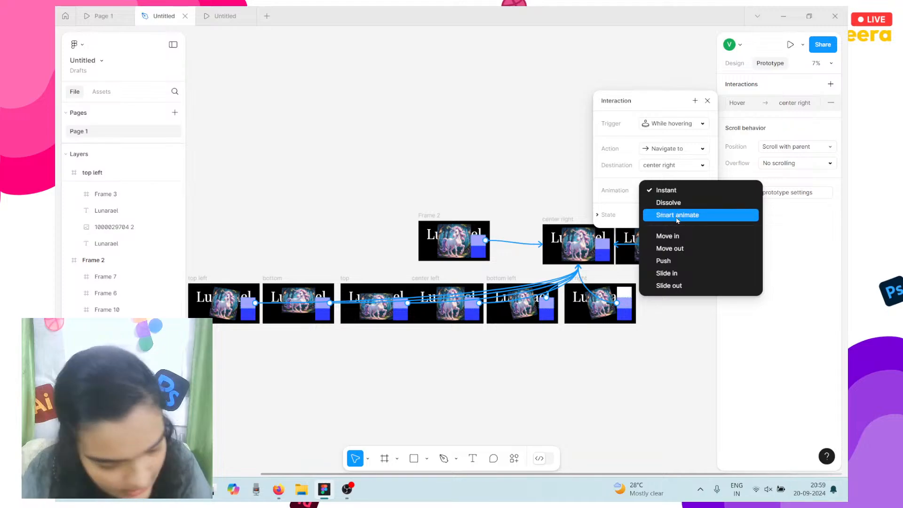
click(665, 215)
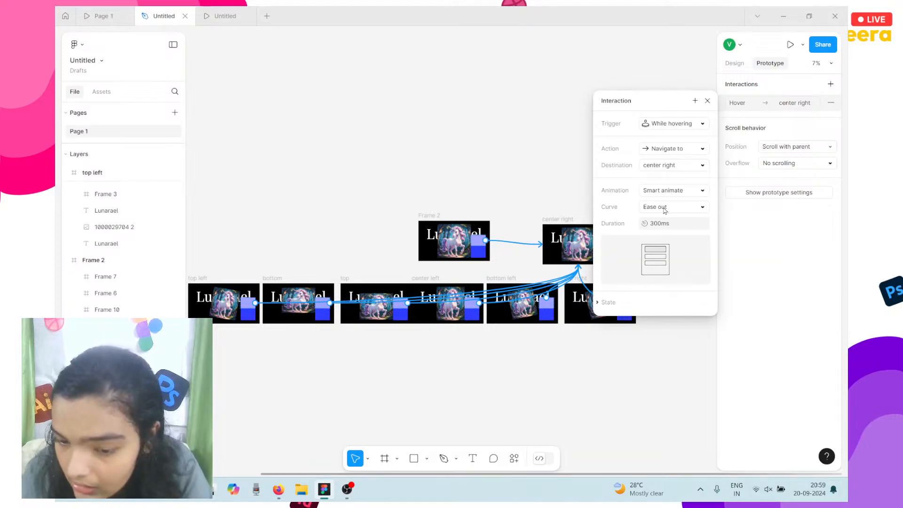
click(664, 209)
click(667, 290)
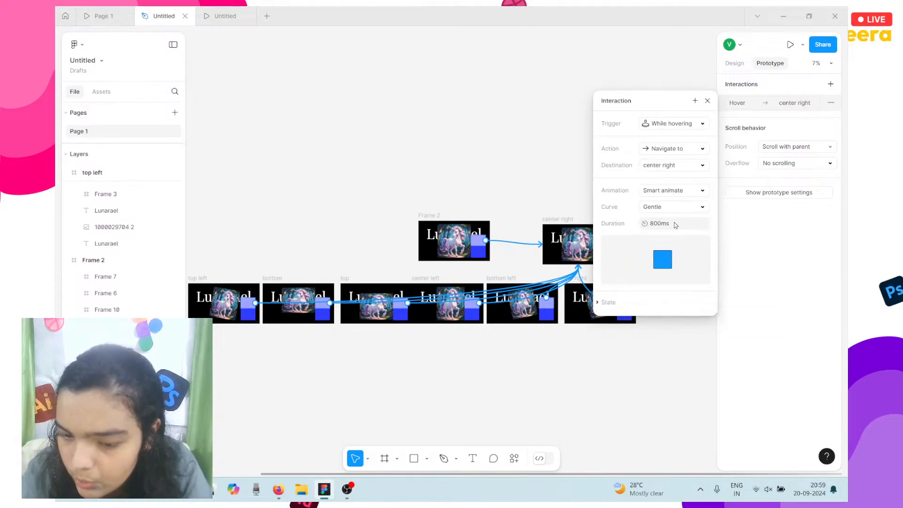
click(666, 224)
text(1200)
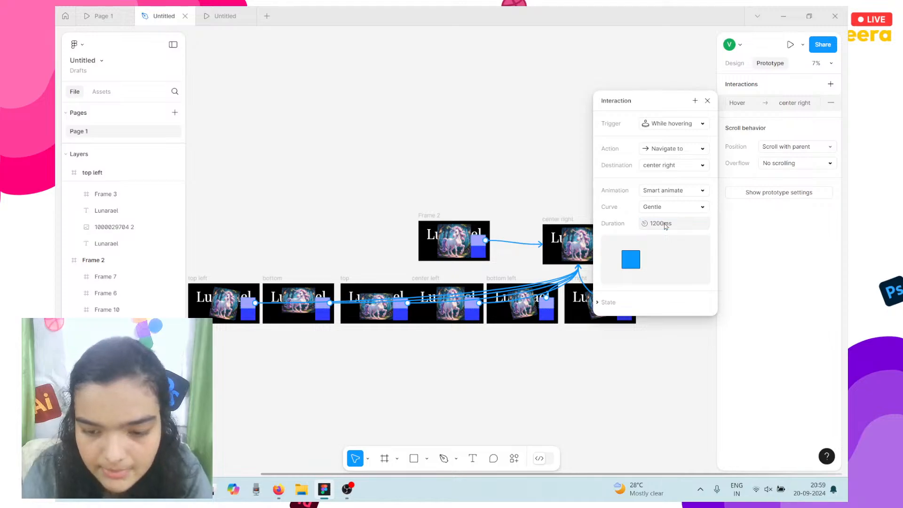
key(Return)
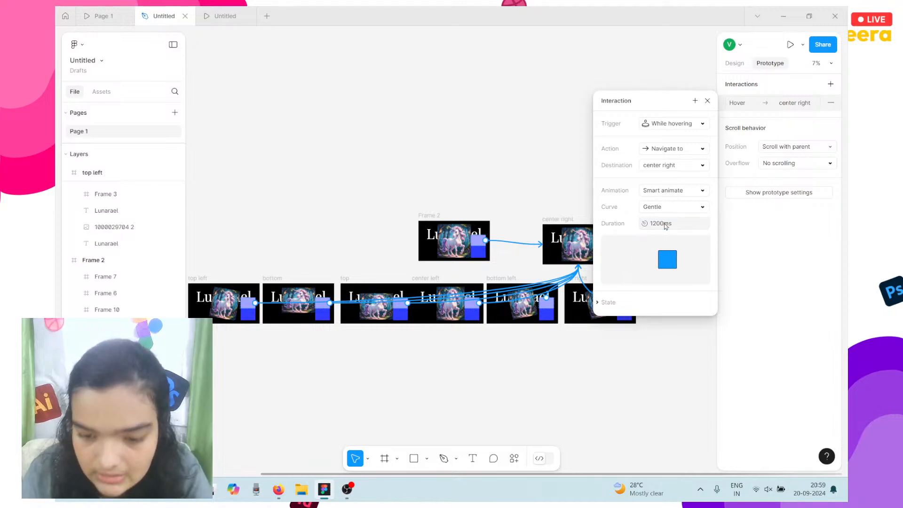
click(729, 63)
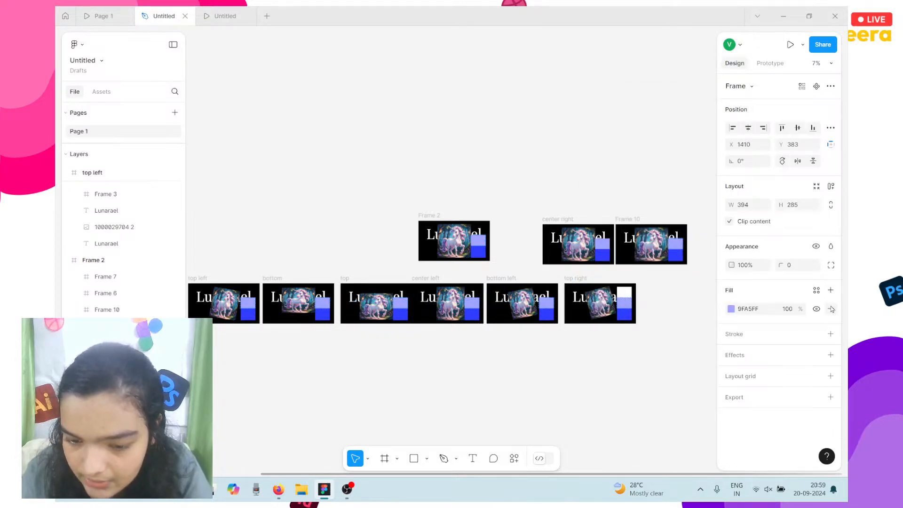
Clear the light-purple fill, then link top right's white square to bottom left on click.
click(831, 309)
click(628, 296)
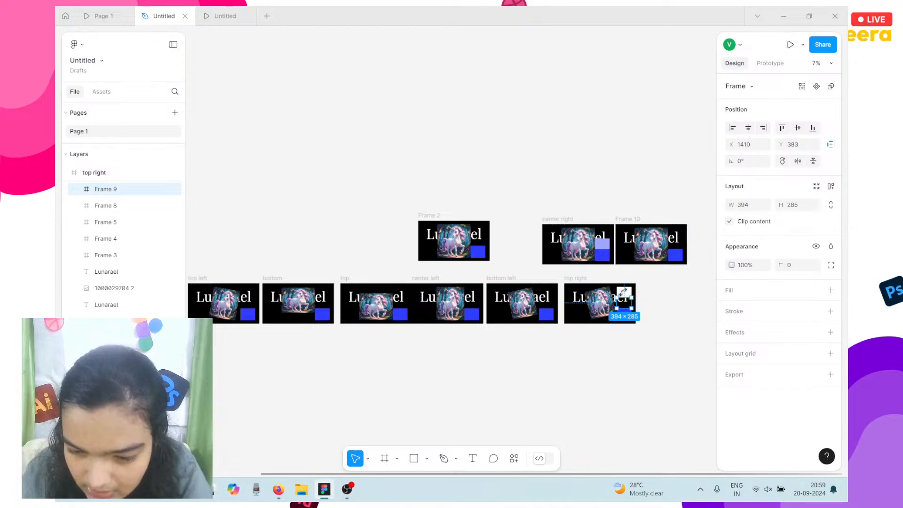
click(624, 292)
click(763, 70)
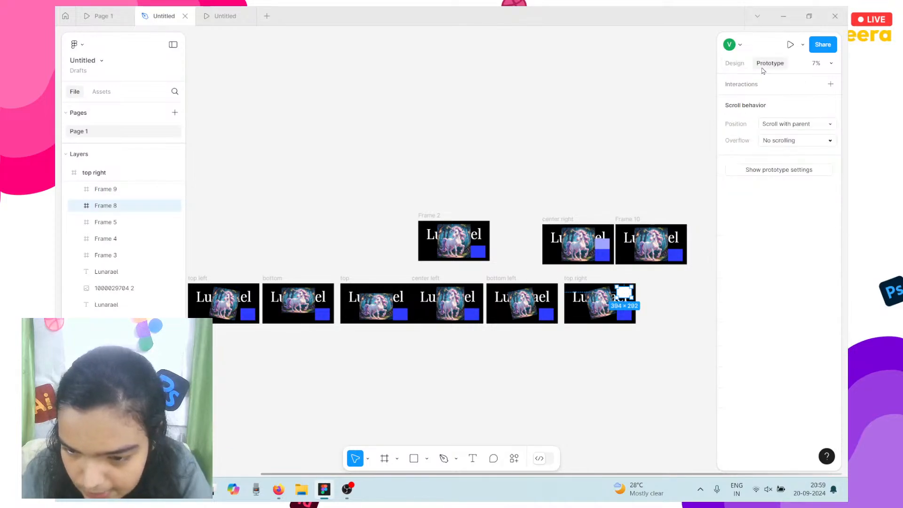
click(831, 85)
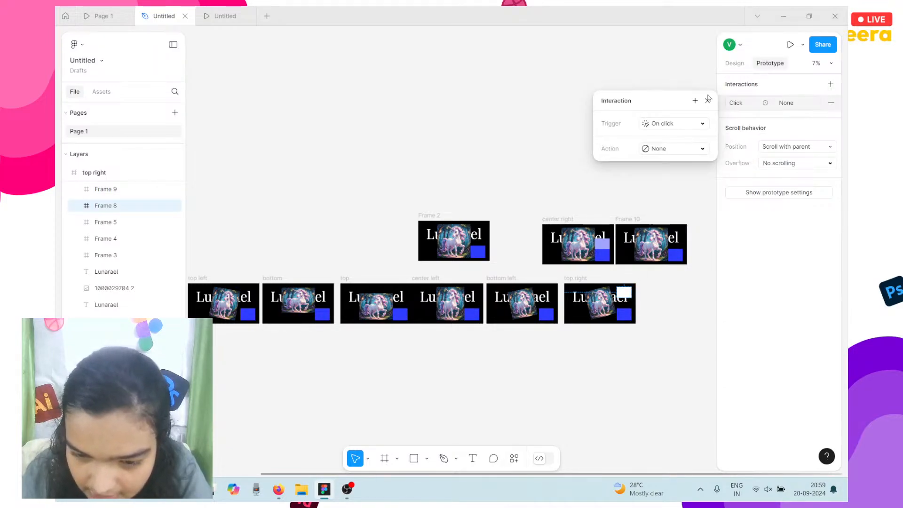
drag(632, 292, 544, 308)
scroll(544, 308, up, 5)
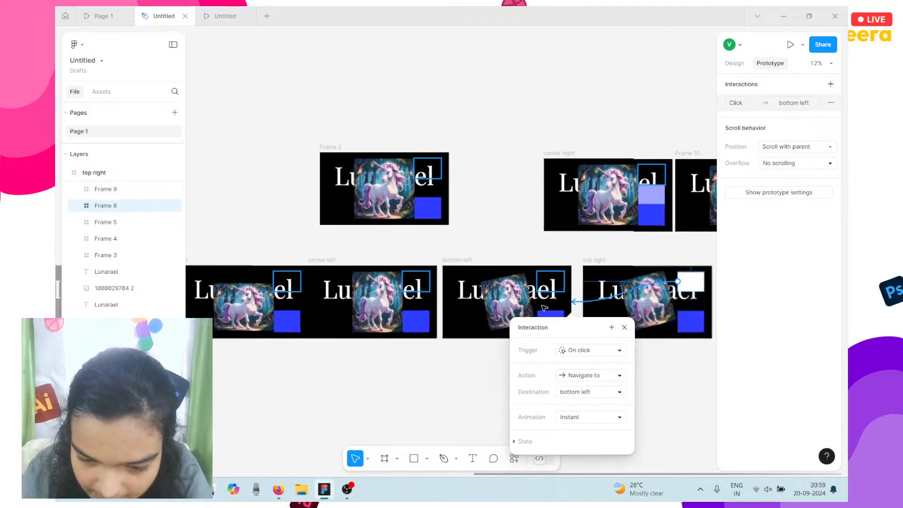
Set that link's animation to Smart animate, Gentle curve, 1200ms.
click(577, 415)
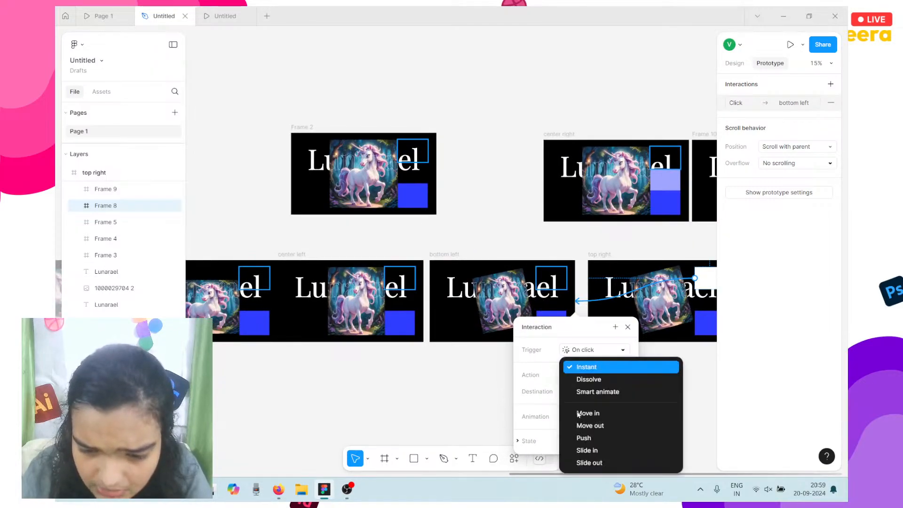
click(597, 391)
click(573, 437)
click(599, 414)
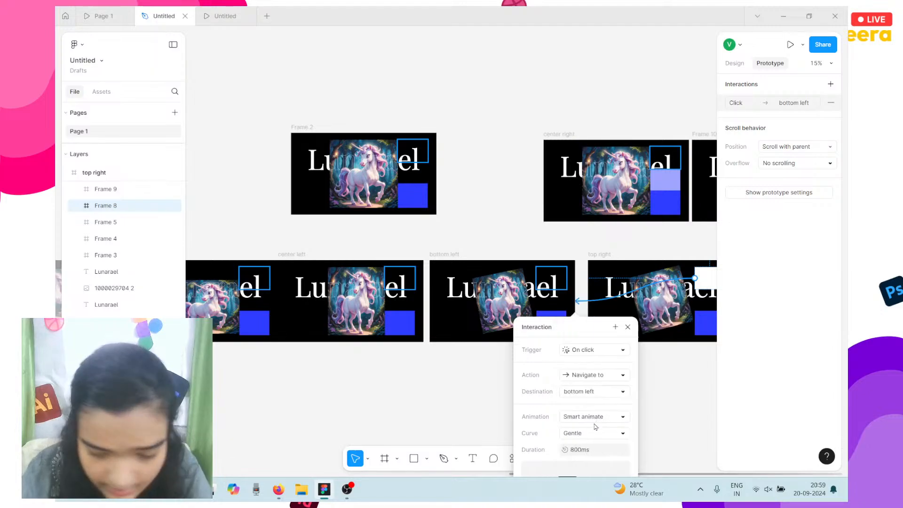
click(573, 453)
text(1200)
key(Return)
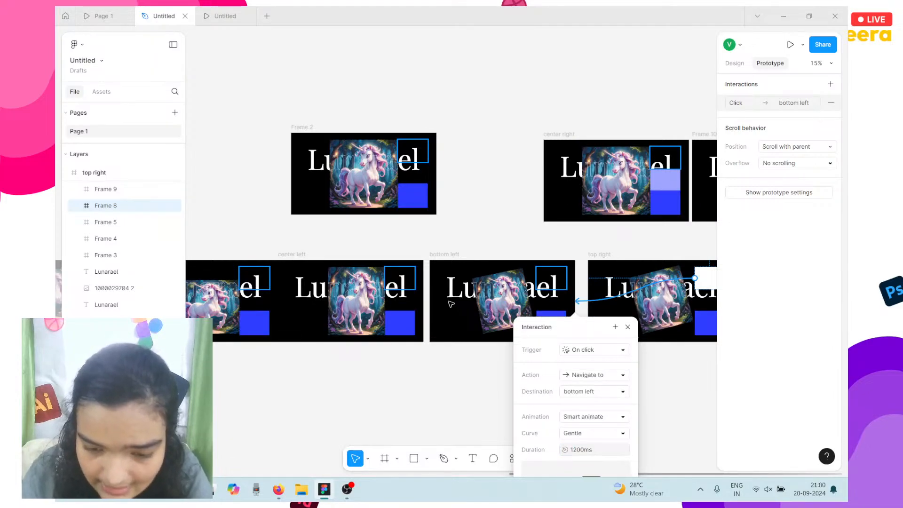
Undo the white square's click link to bottom left with Ctrl+Z.
scroll(504, 266, right, 3)
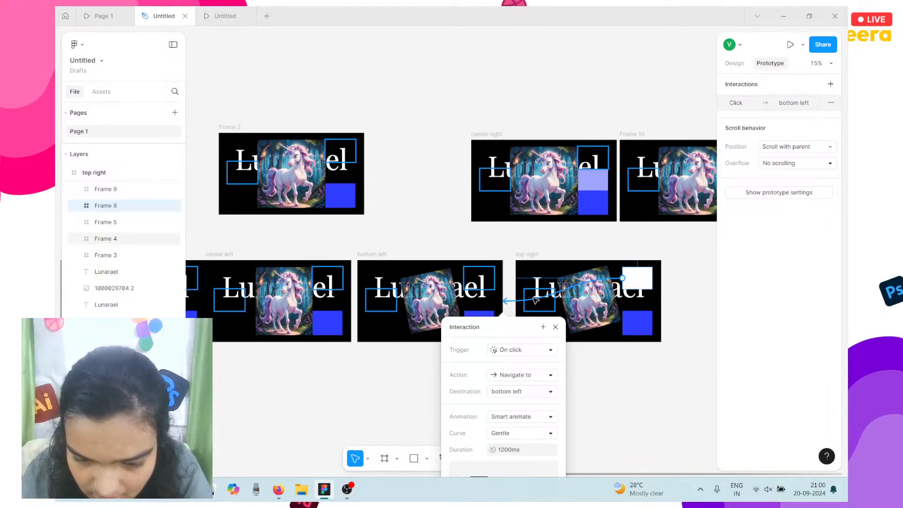
scroll(505, 302, down, 3)
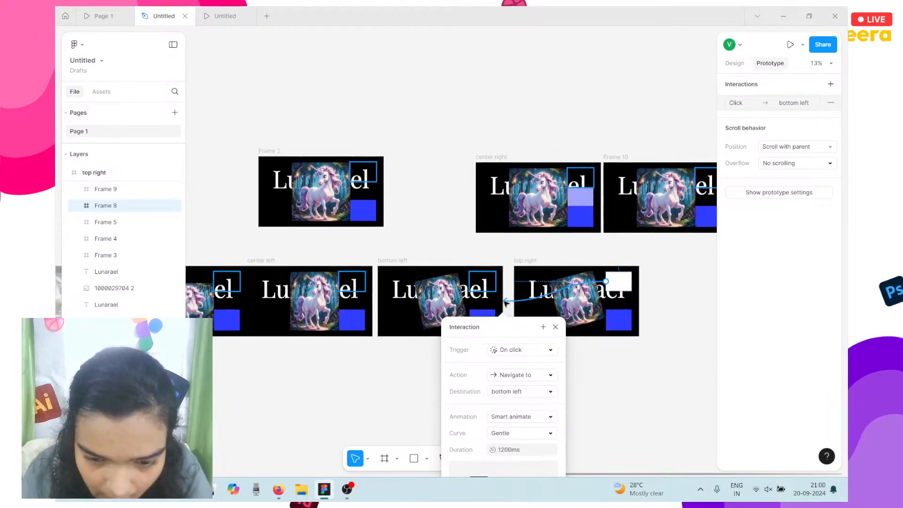
scroll(505, 302, down, 2)
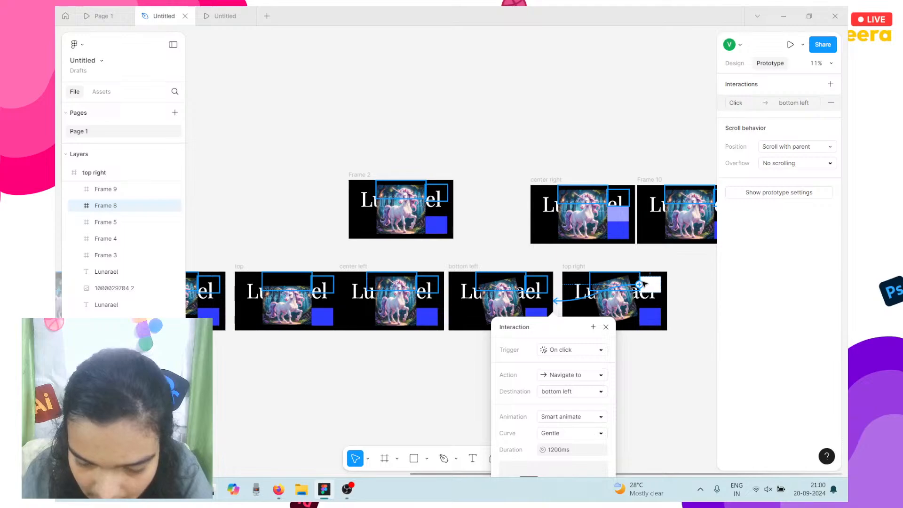
key(ctrl+z)
key(ctrl+z)
key(ctrl+z)
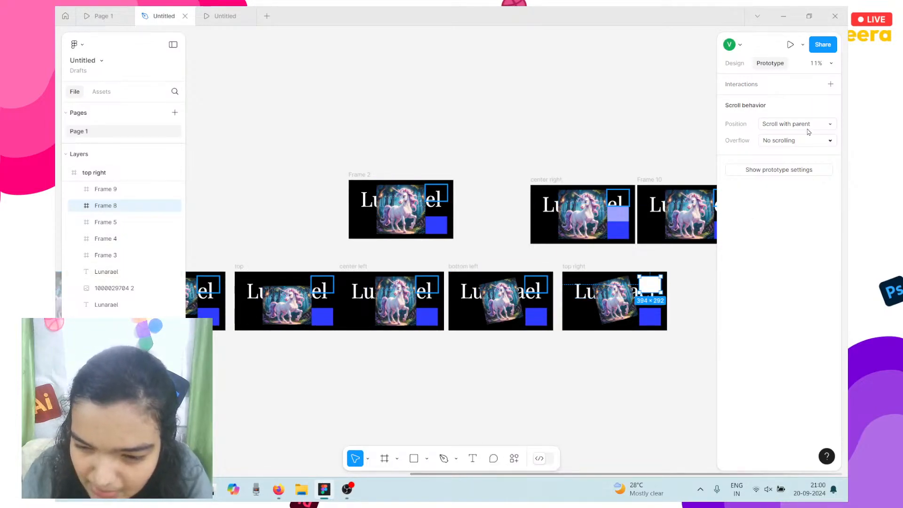
Remove the white fill from Frame 8's square in the top right.
click(734, 63)
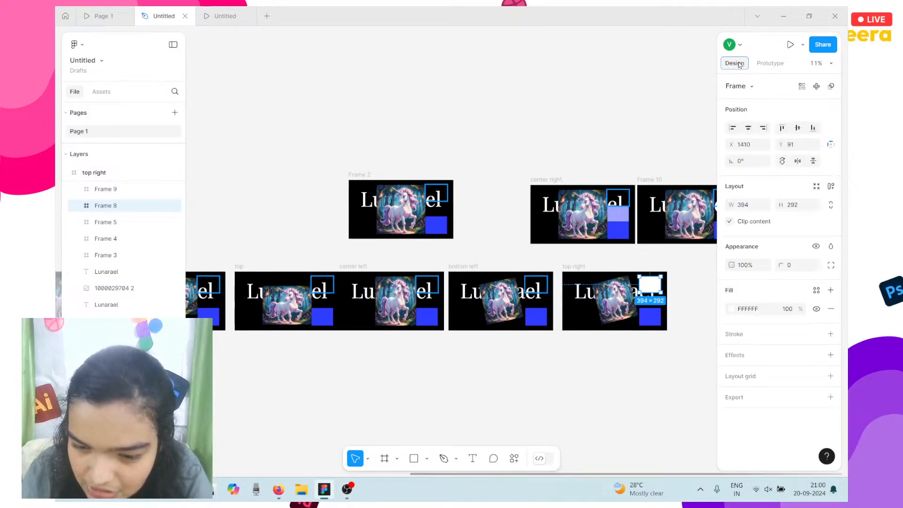
click(831, 308)
scroll(604, 227, up, 3)
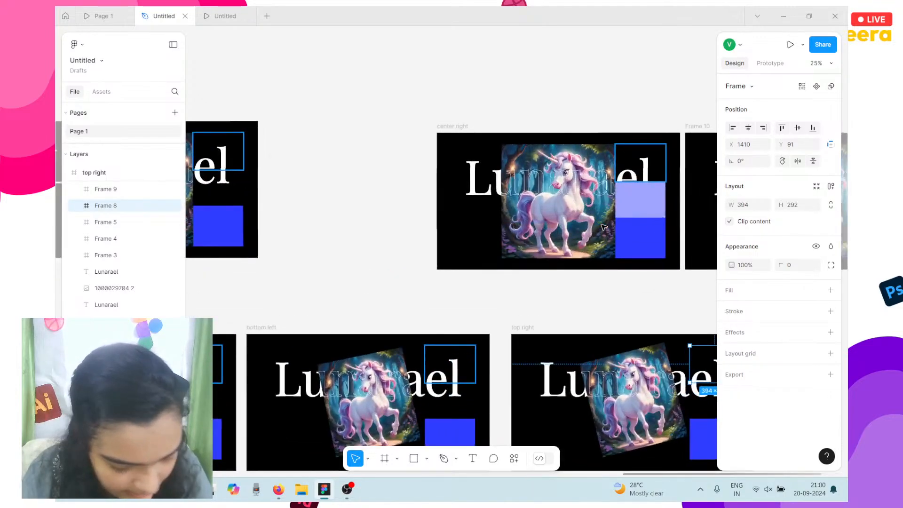
scroll(604, 227, right, 1)
Switch the center right unicorn image's fill scaling to Crop.
click(533, 205)
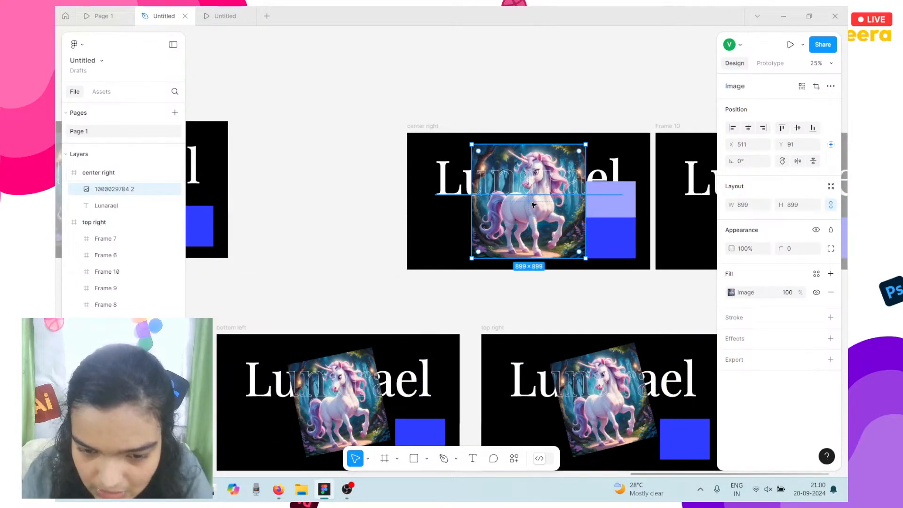
scroll(532, 205, right, 2)
scroll(530, 202, down, 2)
scroll(430, 174, up, 4)
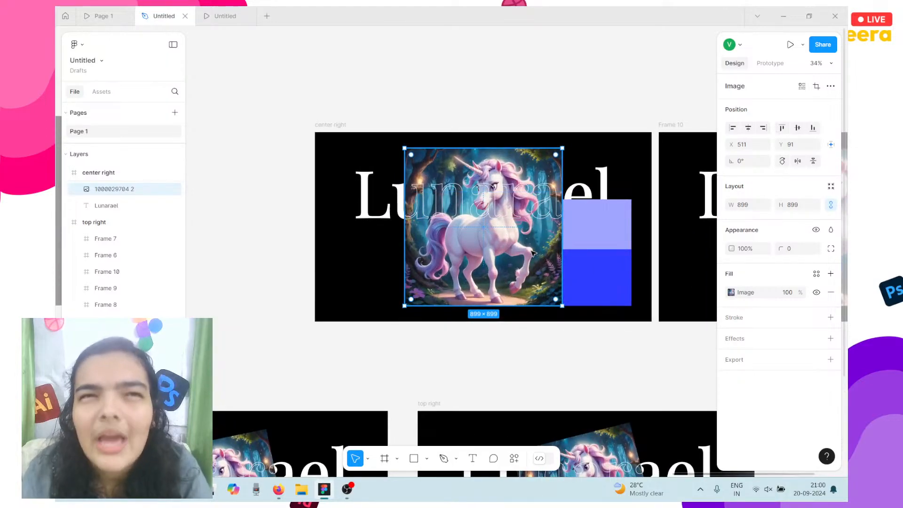
scroll(531, 254, right, 2)
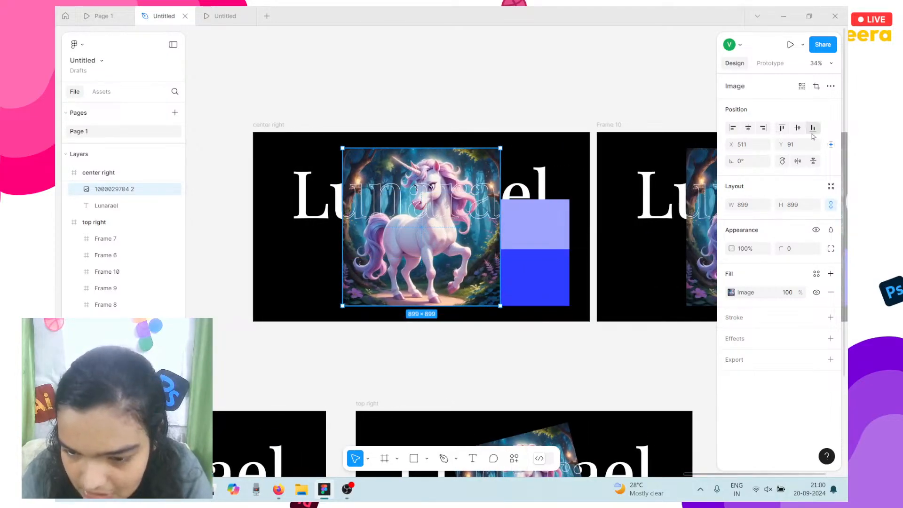
click(730, 294)
click(629, 254)
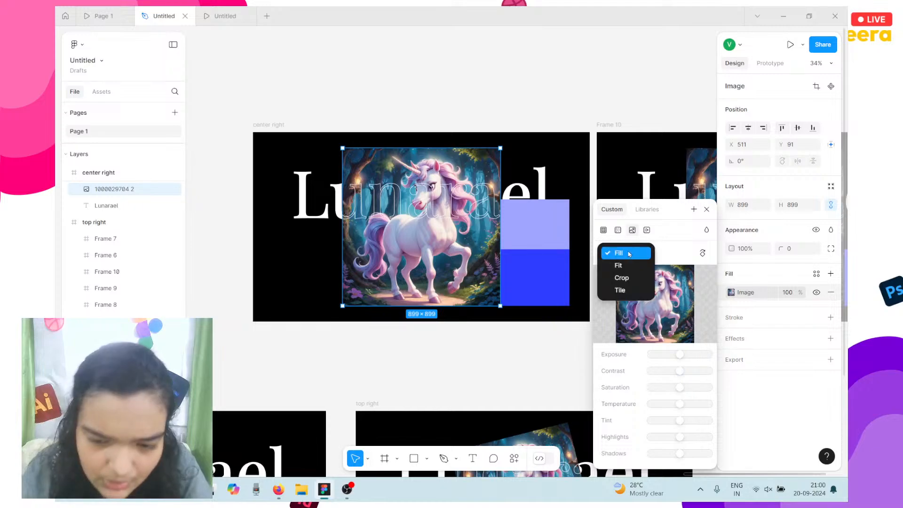
Shift the unicorn picture left within its crop and finish cropping.
scroll(451, 229, up, 5)
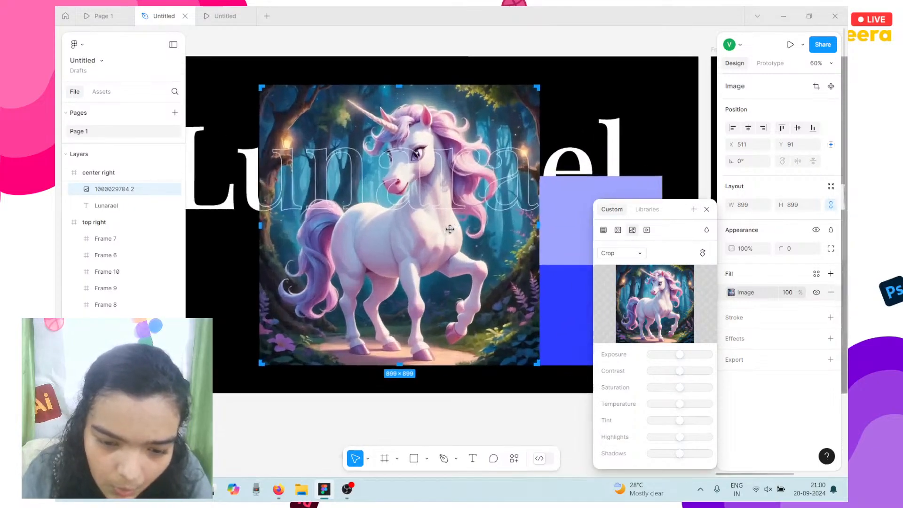
drag(527, 261, 447, 259)
scroll(456, 259, left, 2)
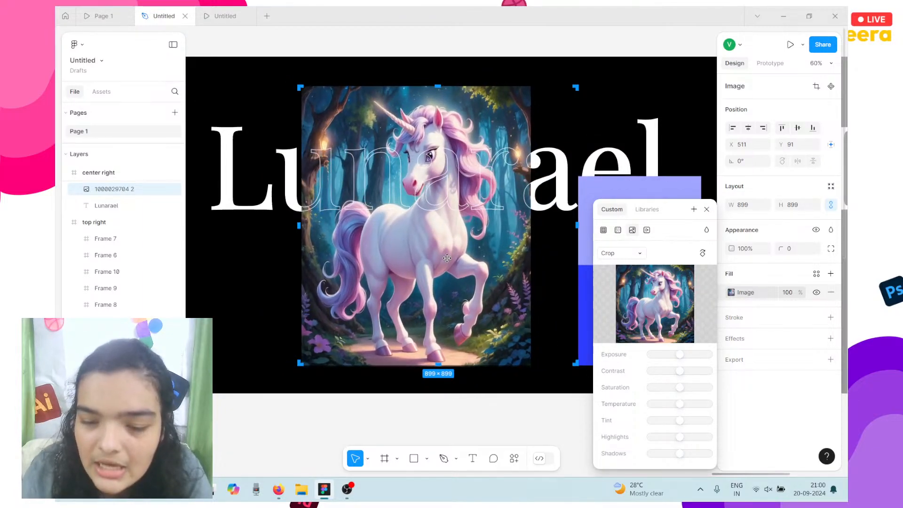
scroll(370, 264, right, 1)
scroll(370, 264, right, 1)
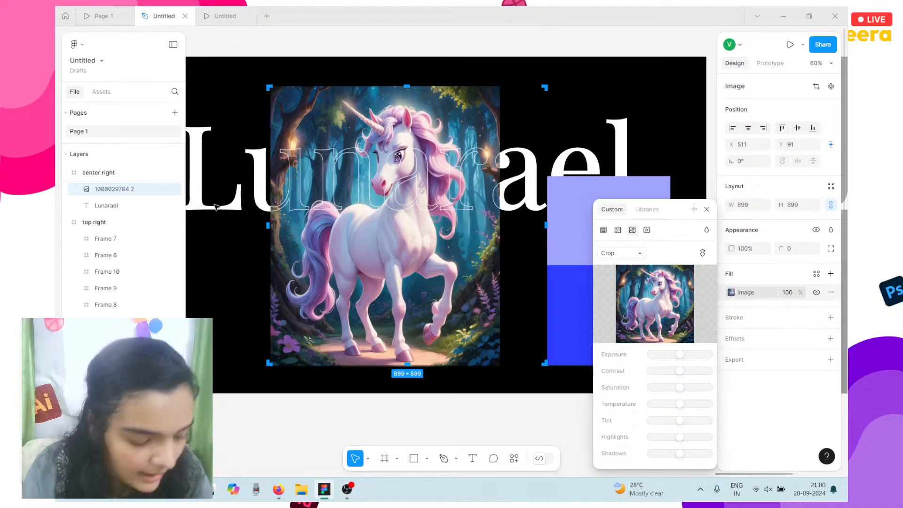
scroll(349, 206, down, 2)
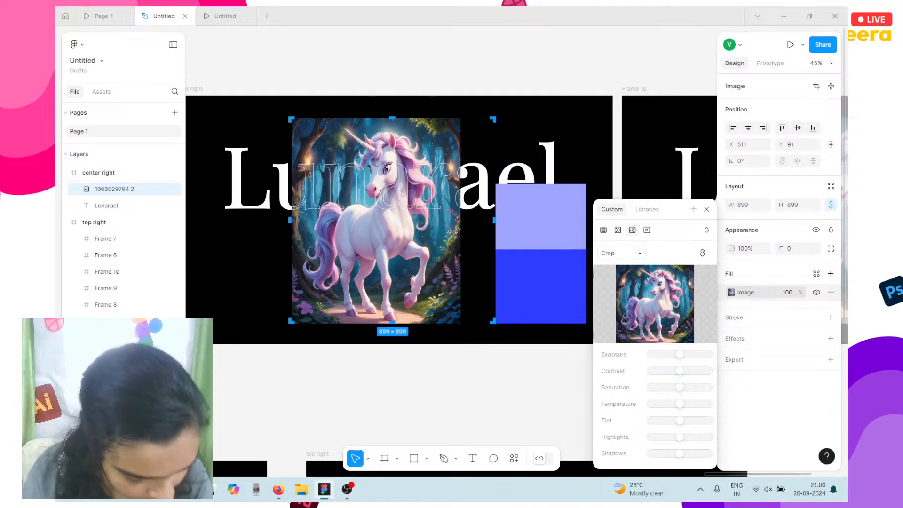
scroll(443, 230, down, 5)
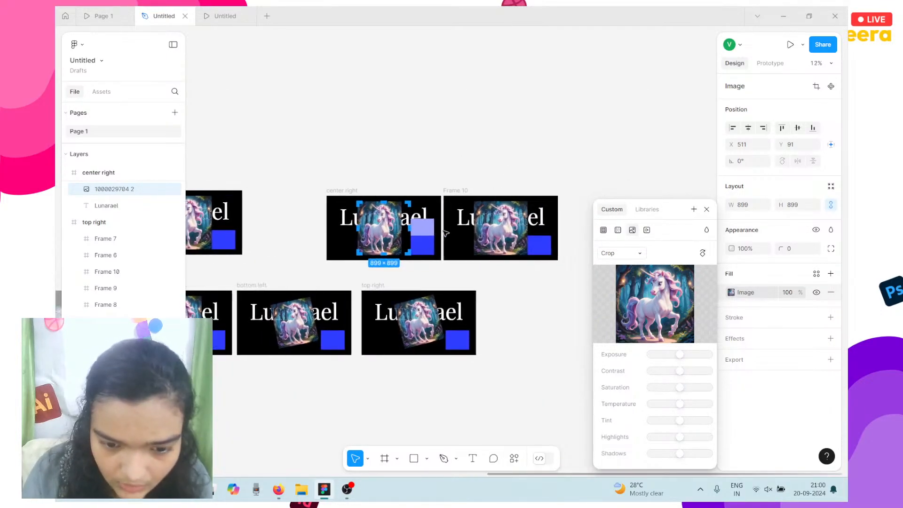
key(Escape)
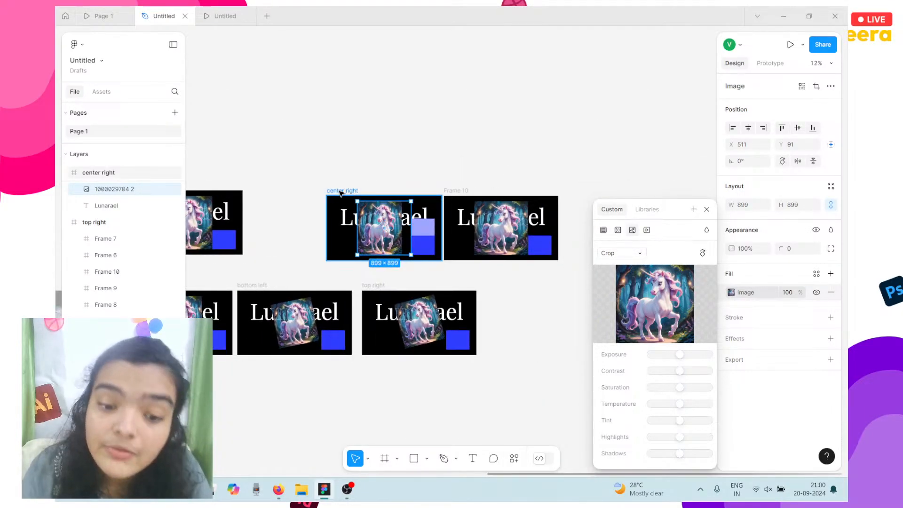
Remove the fill from the light-blue rectangle in center right.
click(341, 190)
click(422, 227)
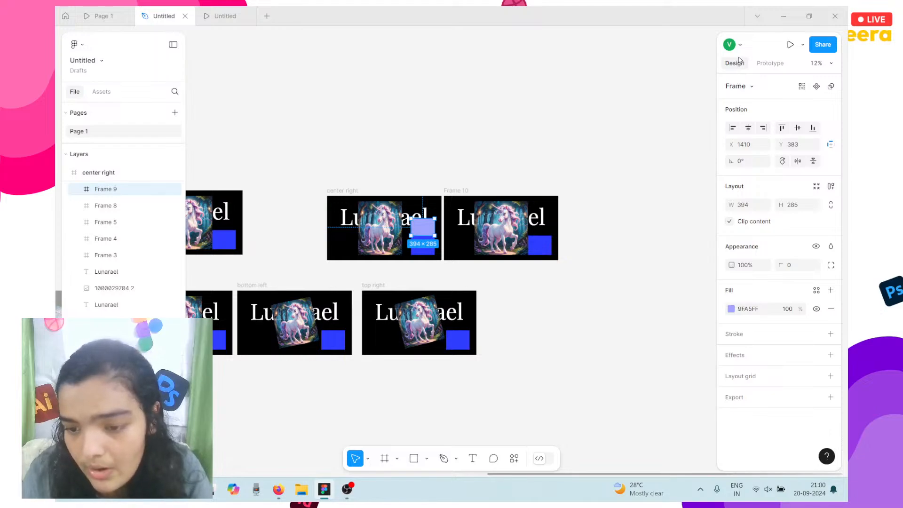
click(831, 308)
Move the center right slide into the bottom row beside top right.
click(349, 197)
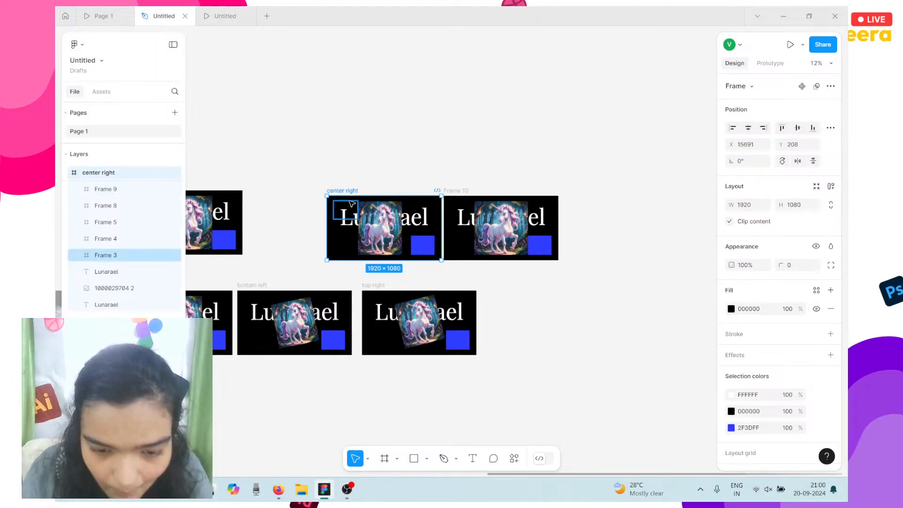
drag(349, 210, 513, 311)
key(Up)
key(Up)
key(Up)
key(Up)
key(Up)
key(Up)
key(Up)
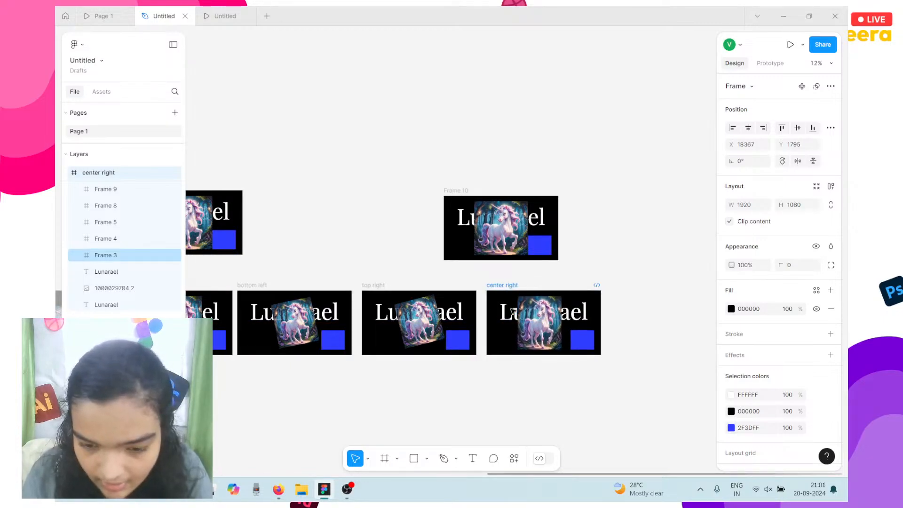
Rename Frame 10 to 'bottom right'.
double_click(462, 190)
text(bottom)
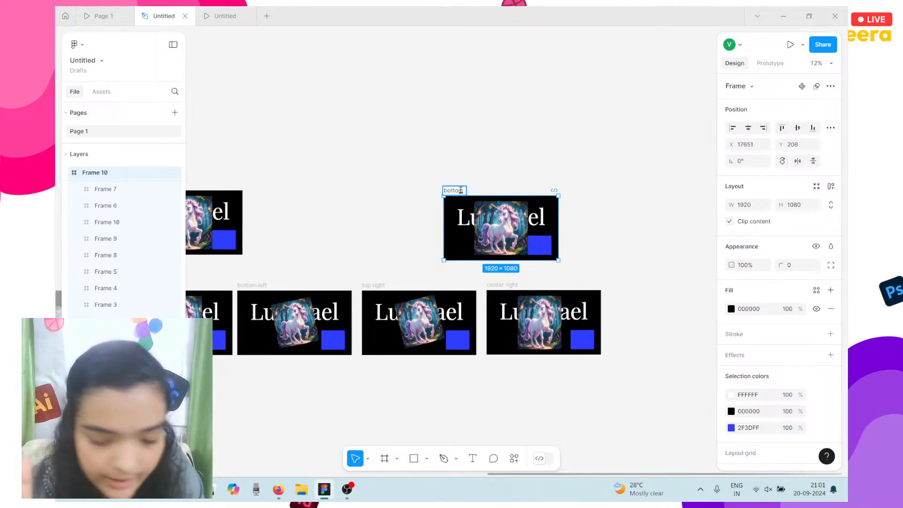
text(right)
key(Return)
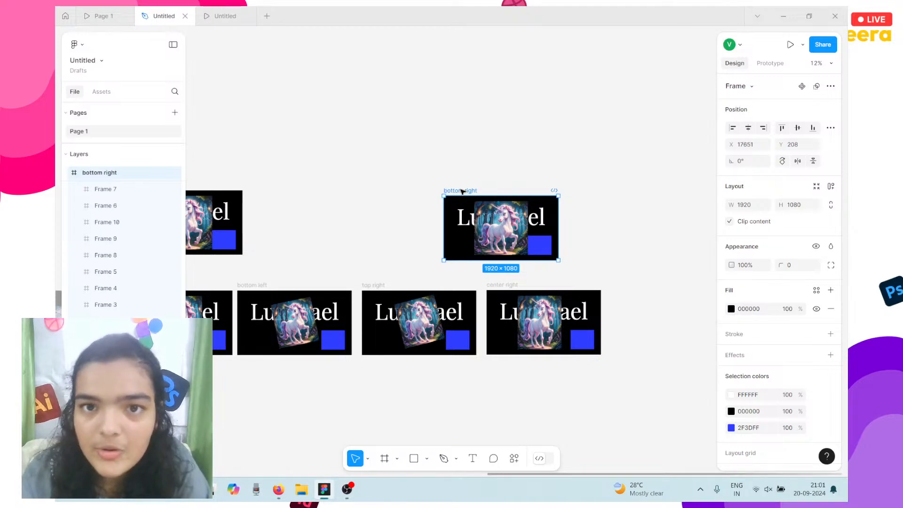
scroll(462, 192, up, 4)
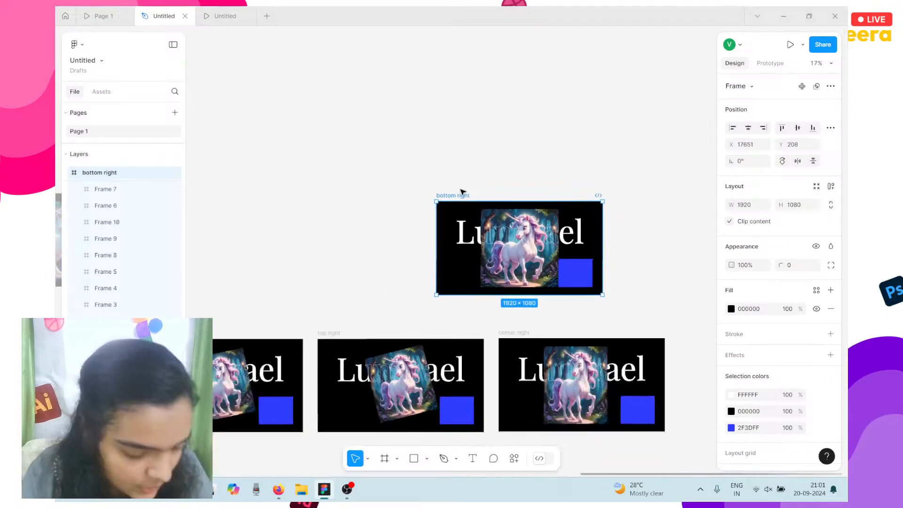
scroll(463, 192, down, 5)
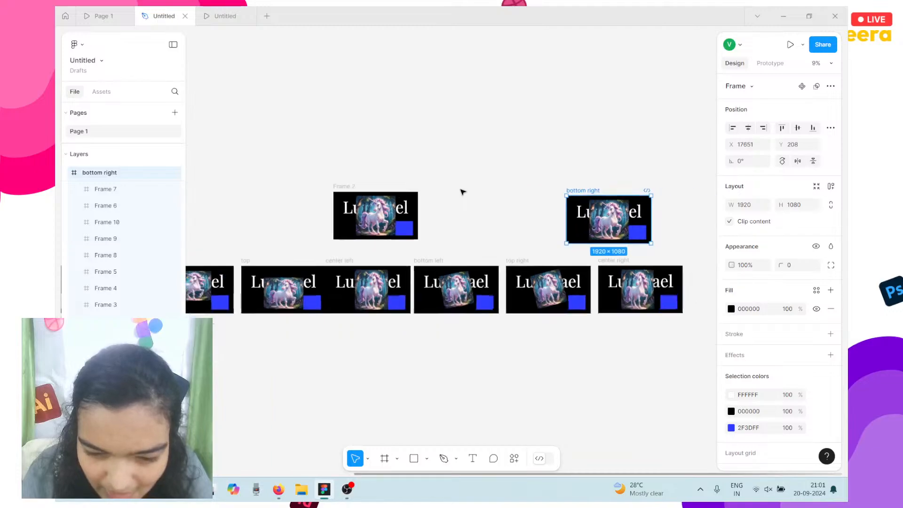
scroll(462, 191, down, 3)
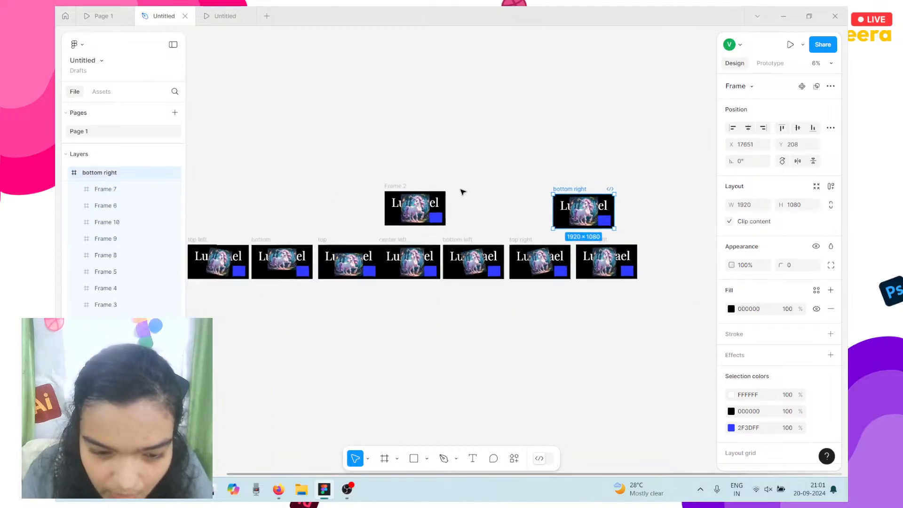
Select the blue squares on Frame 2 and all the bottom-row slides together.
click(439, 215)
shift+click(273, 258)
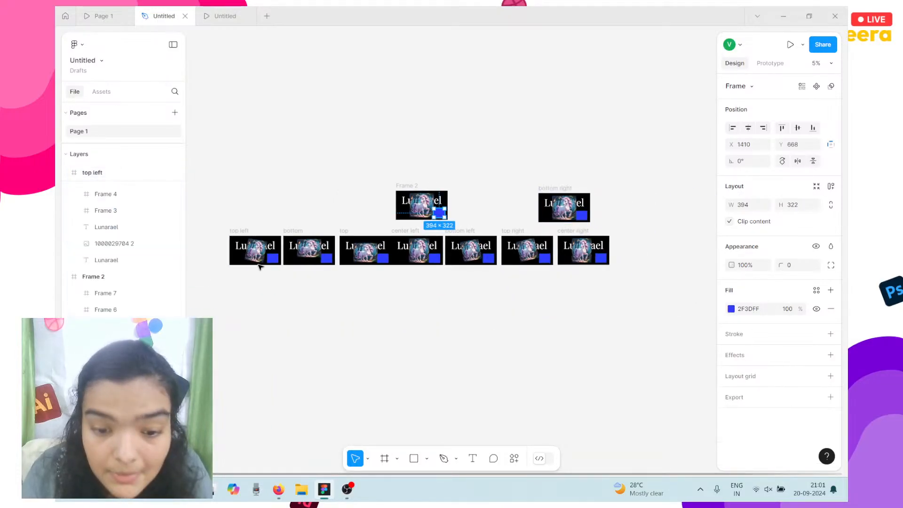
shift+click(326, 256)
shift+click(386, 259)
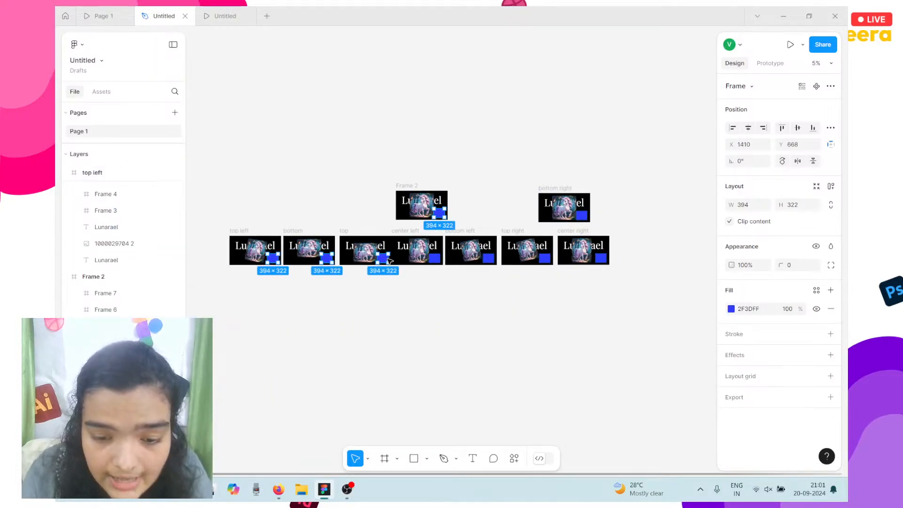
shift+click(435, 258)
shift+click(490, 258)
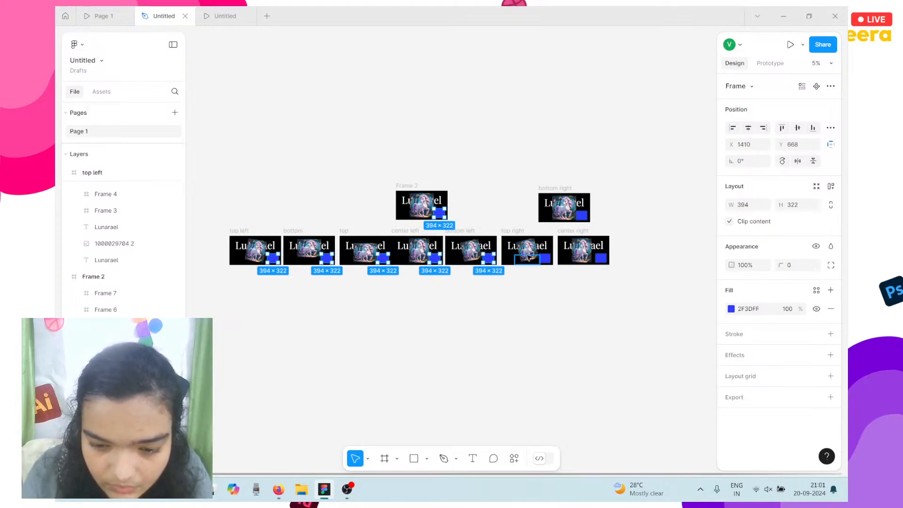
shift+click(544, 257)
shift+click(602, 259)
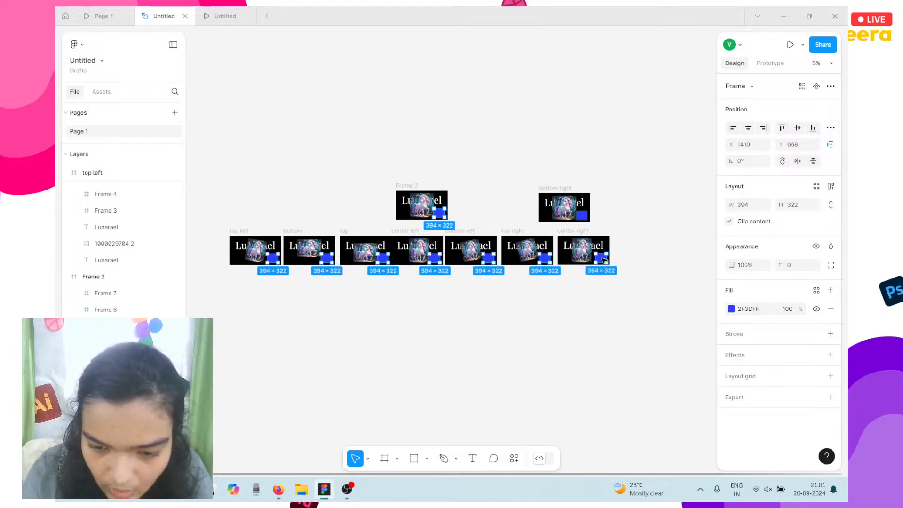
Give the squares a While hovering interaction that navigates to bottom right.
click(770, 62)
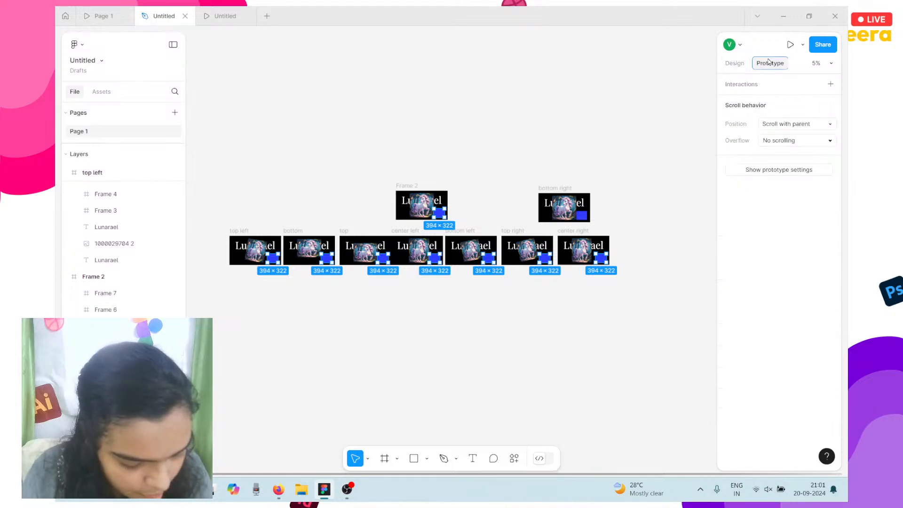
click(830, 84)
click(688, 125)
click(678, 149)
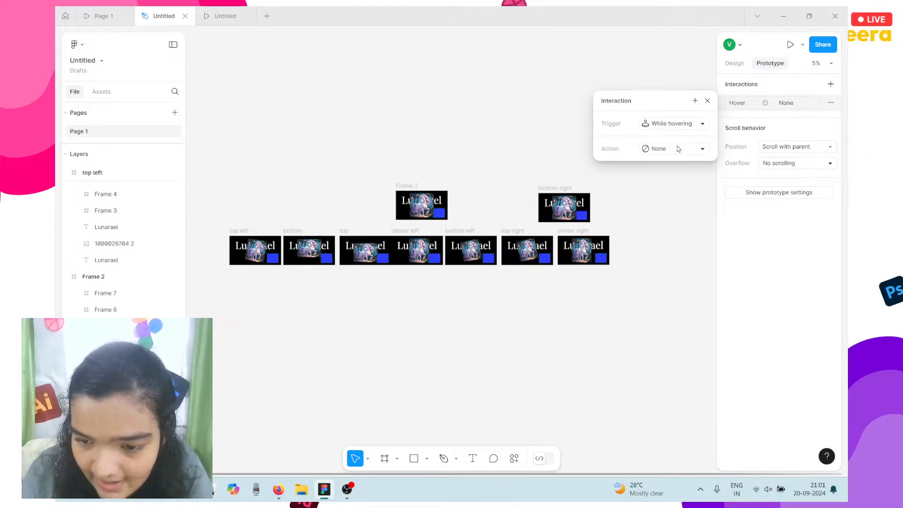
click(688, 149)
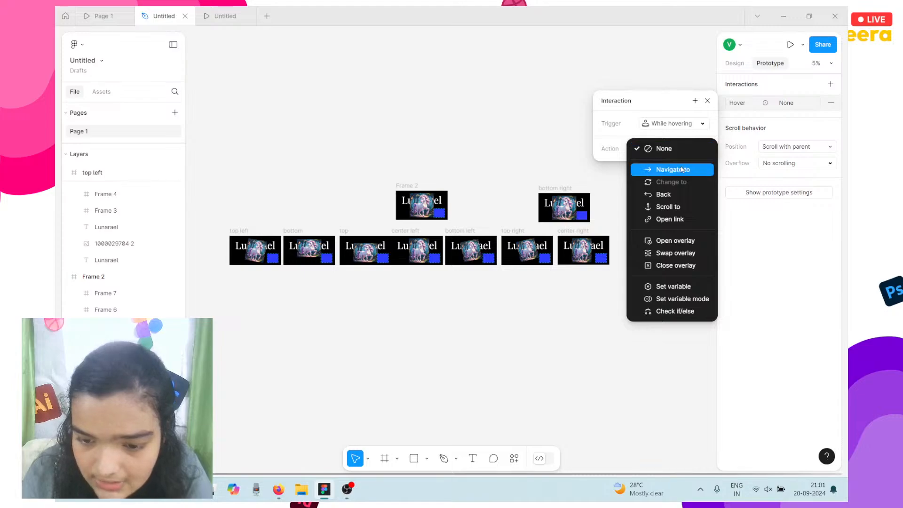
click(682, 170)
click(670, 164)
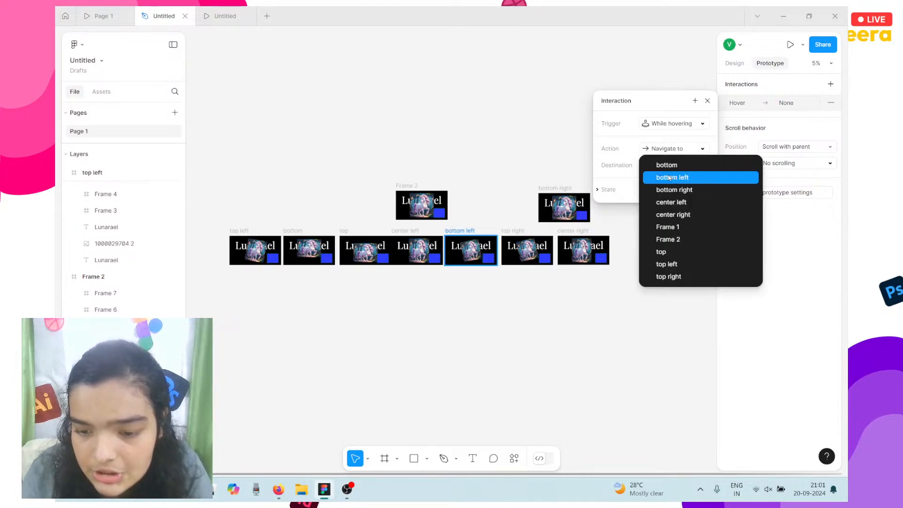
click(680, 190)
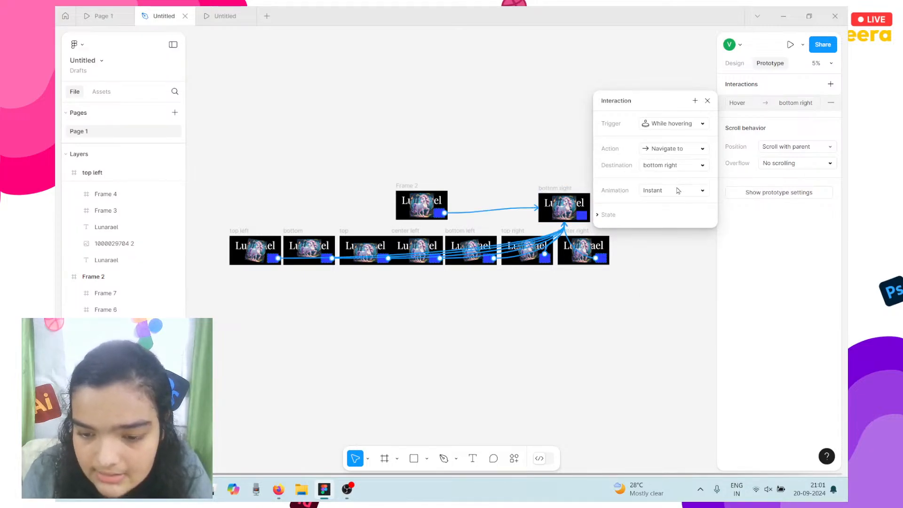
Set the transition to Smart animate with Gentle easing over 1200ms.
click(678, 190)
click(682, 216)
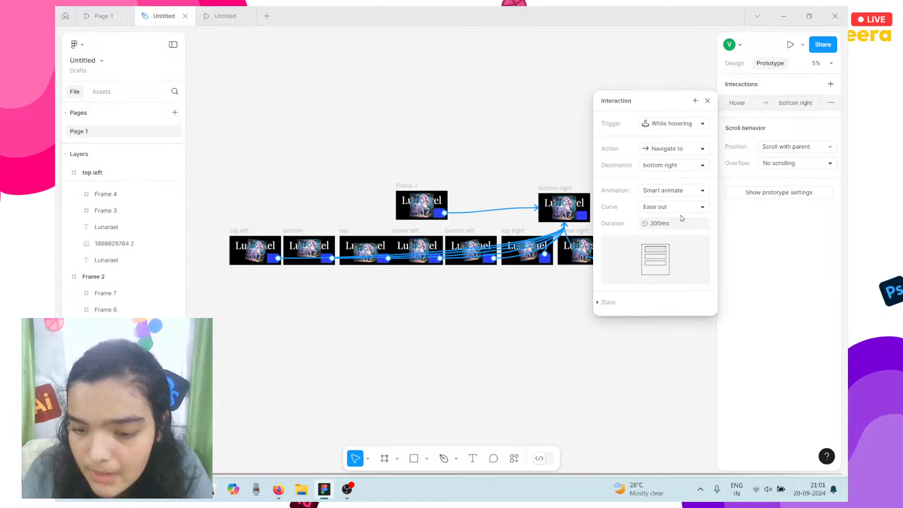
click(675, 209)
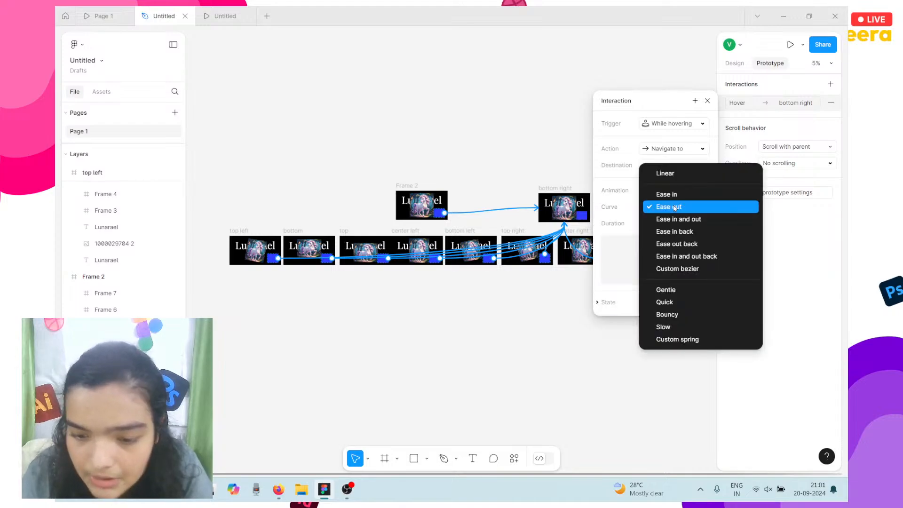
click(670, 290)
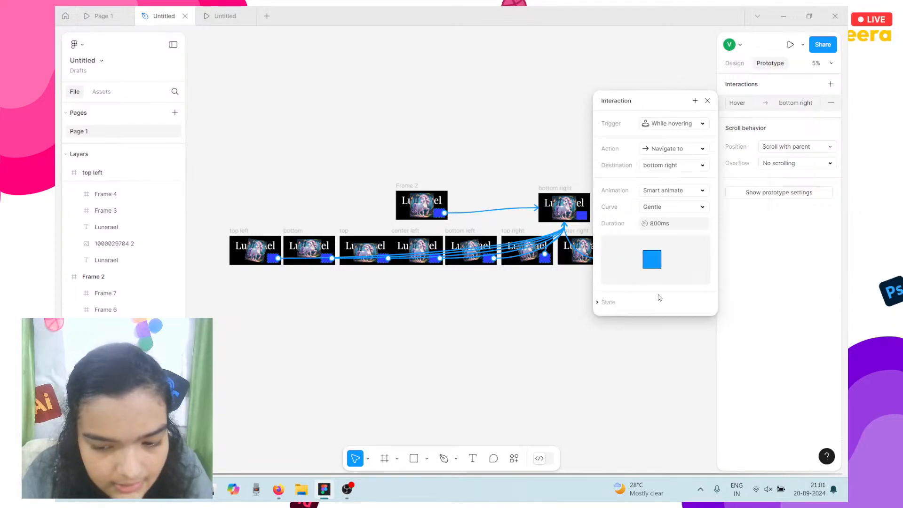
click(668, 224)
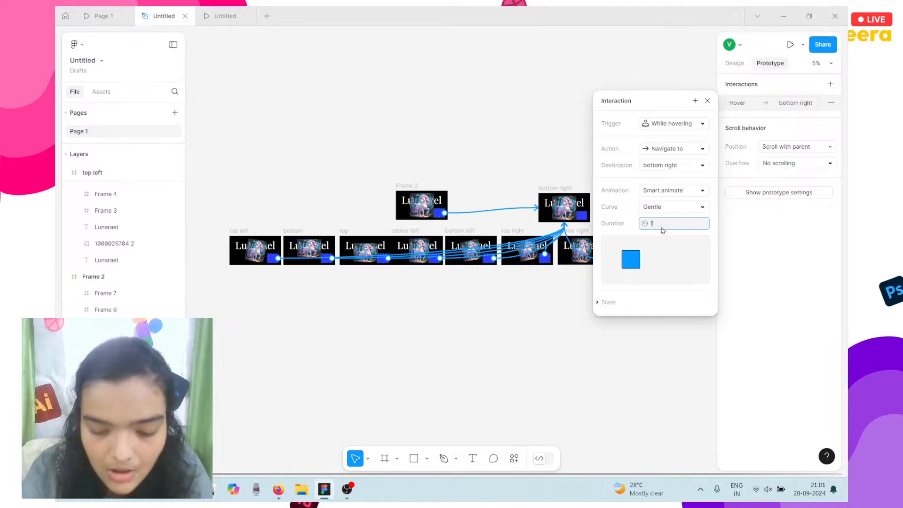
text(1200)
key(Return)
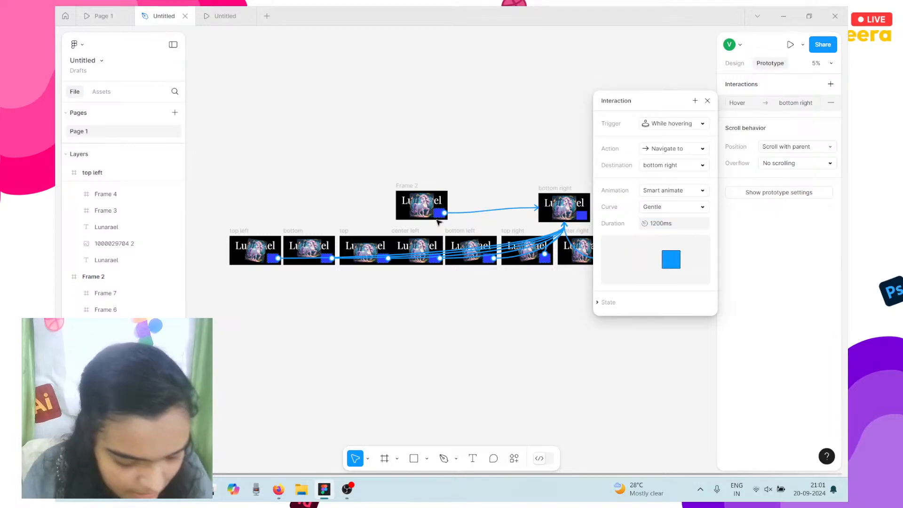
Remove the blue fill from bottom right's square.
click(735, 63)
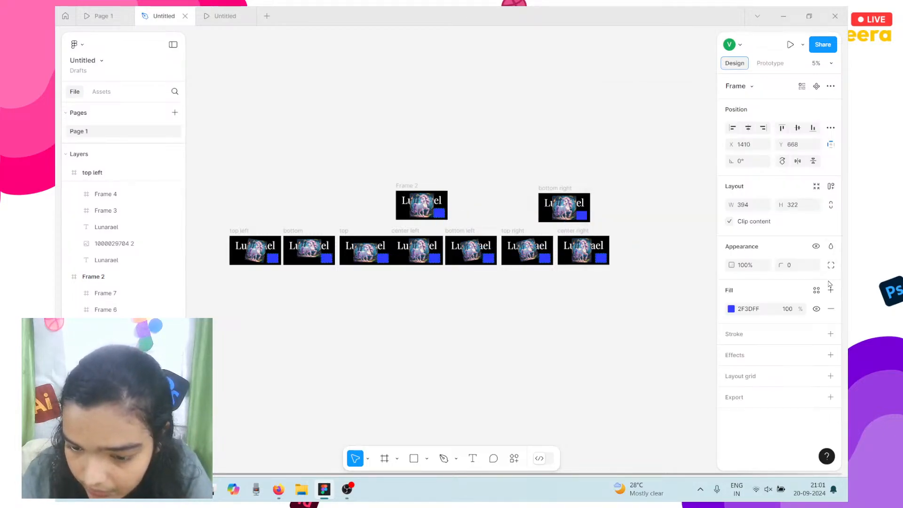
click(831, 309)
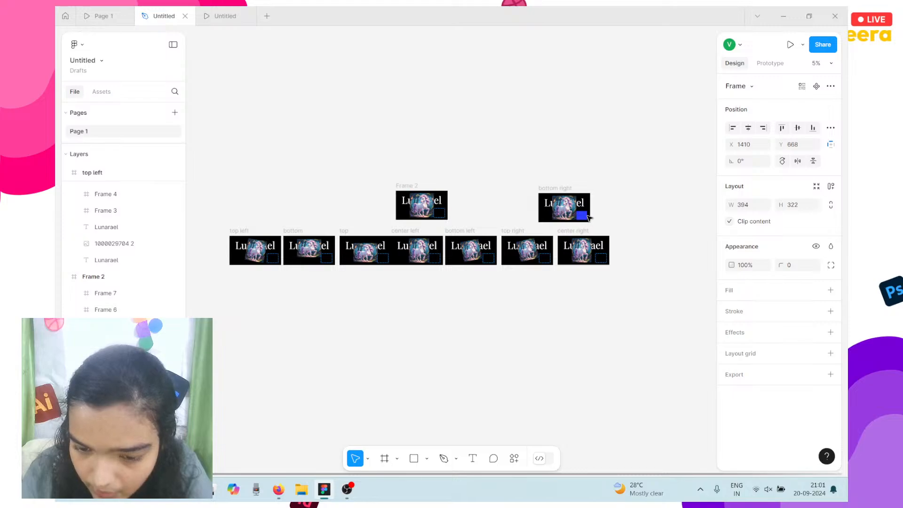
key(ctrl+z)
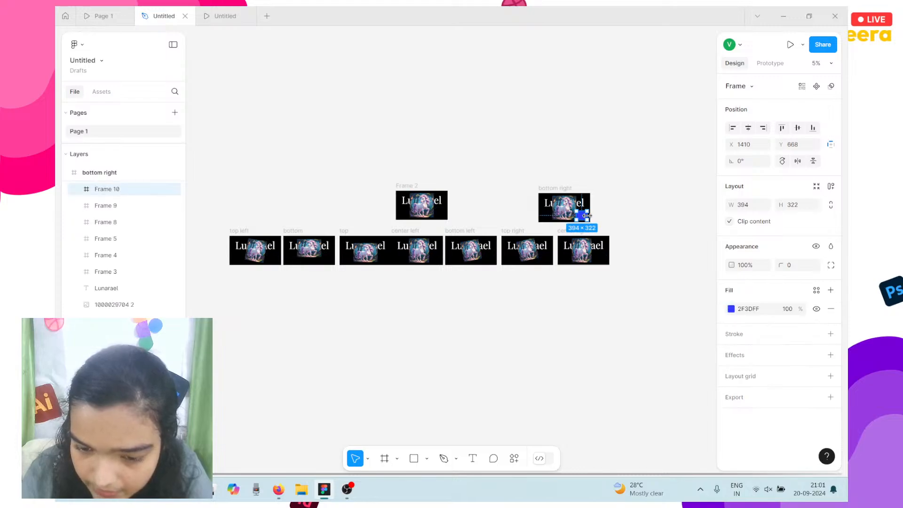
click(831, 309)
Switch the bottom right unicorn image's fill to Crop mode.
scroll(542, 185, up, 5)
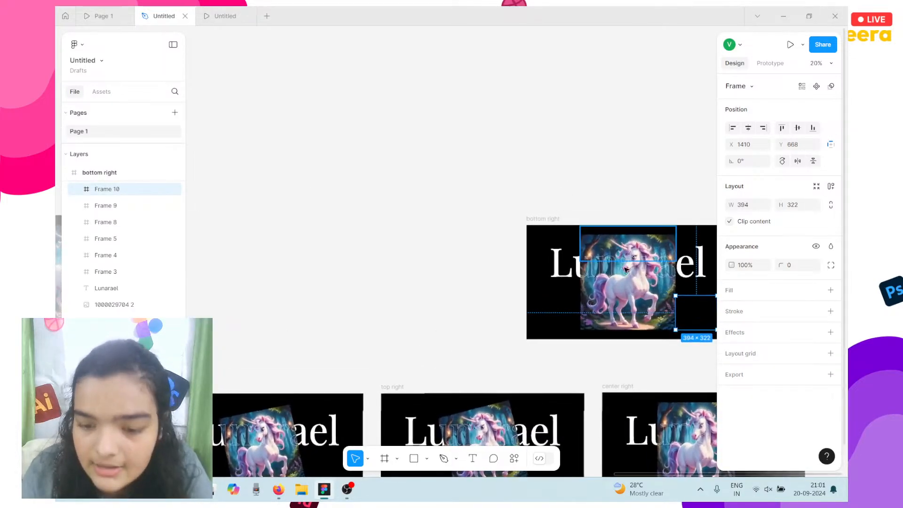
click(626, 266)
scroll(616, 296, right, 3)
click(737, 297)
click(620, 254)
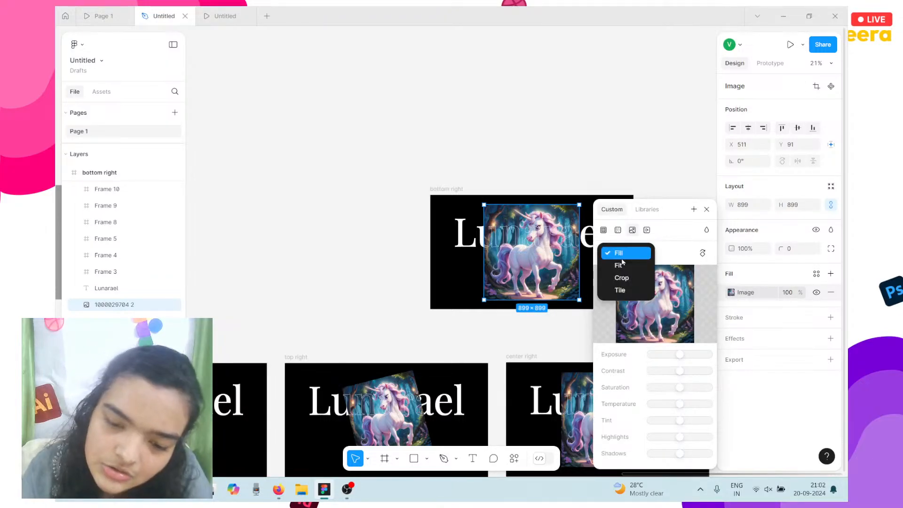
click(621, 278)
Rotate the unicorn about 15° clockwise, then resize and reposition it within the crop.
scroll(531, 265, right, 3)
scroll(420, 244, up, 5)
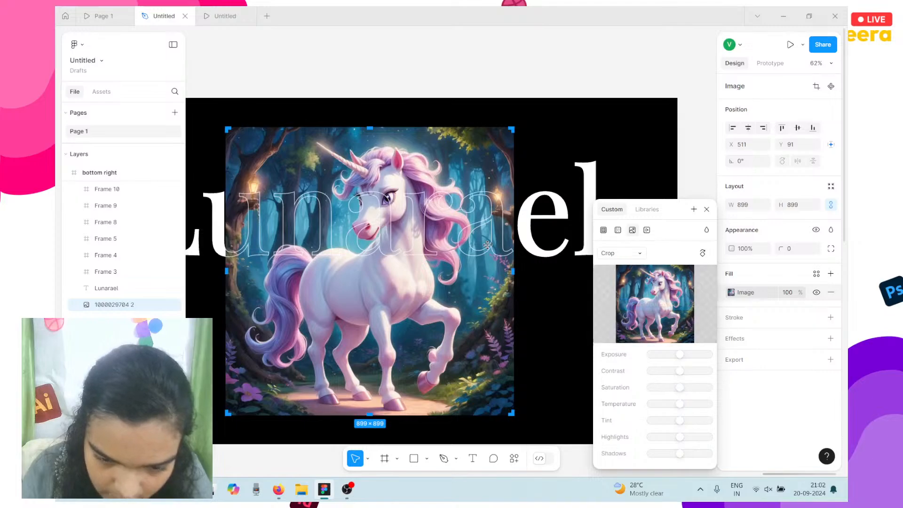
drag(460, 245, 440, 201)
drag(498, 375, 410, 373)
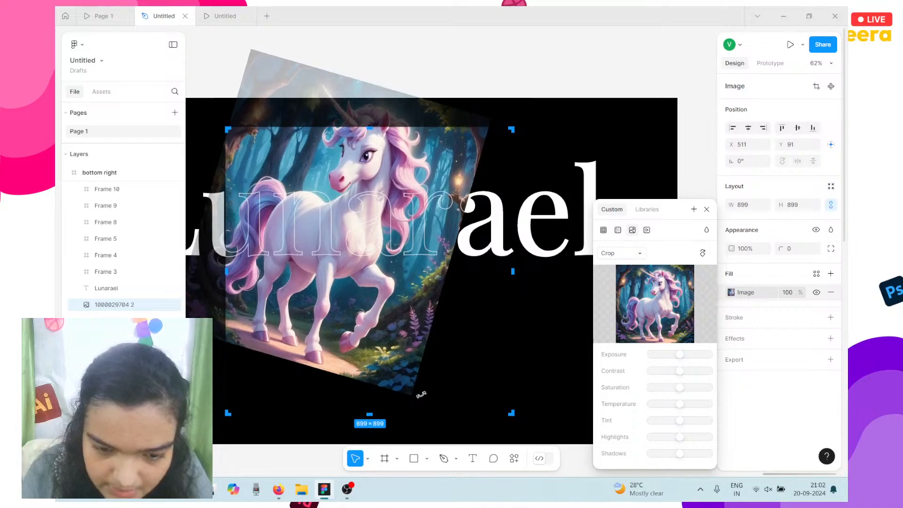
scroll(408, 316, left, 3)
drag(407, 315, 450, 369)
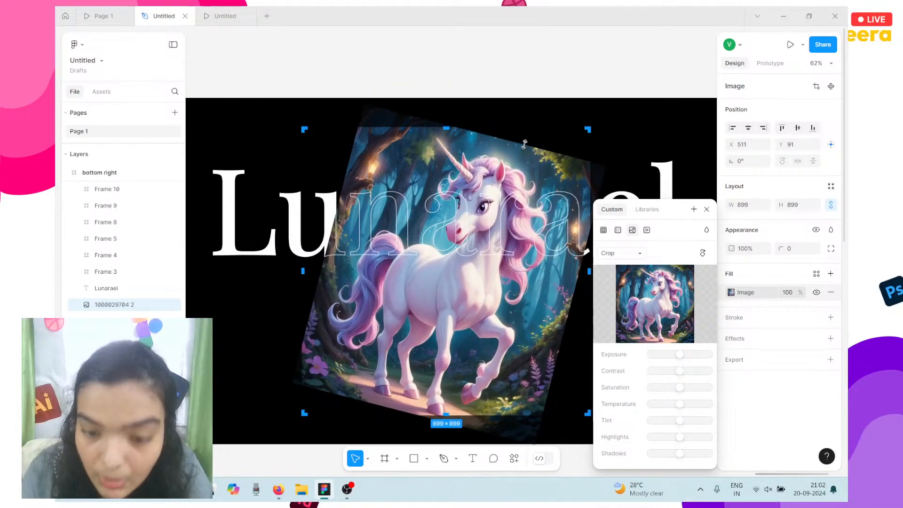
drag(524, 144, 512, 185)
drag(461, 243, 459, 216)
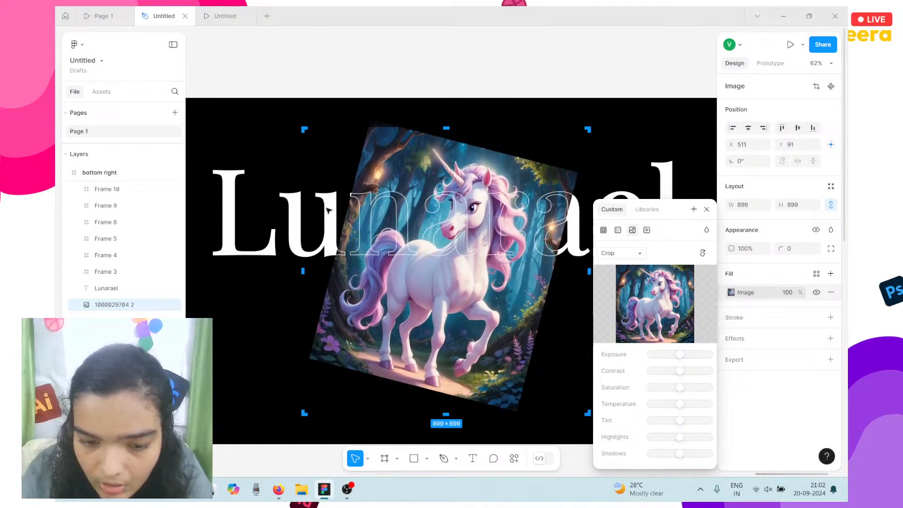
drag(345, 218, 335, 214)
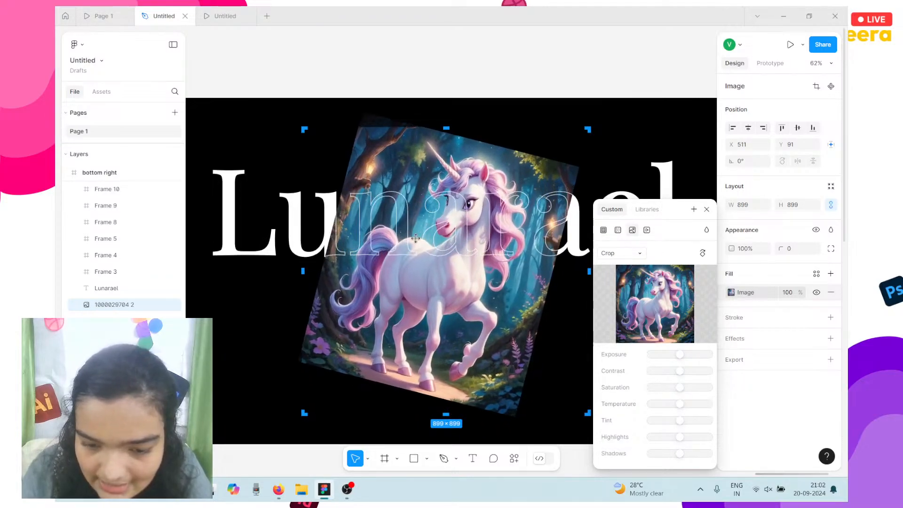
drag(423, 245, 429, 248)
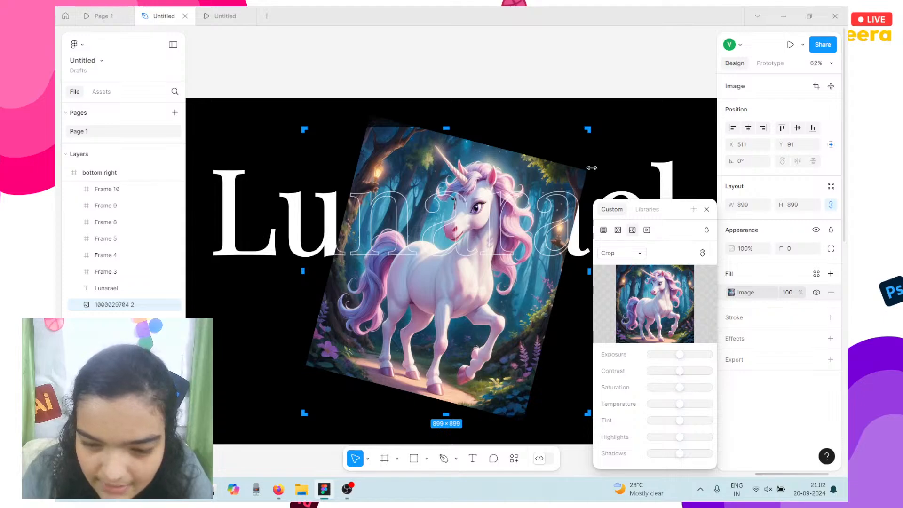
Extend the crop top and bottom to 899×1013 and finish cropping.
drag(448, 130, 446, 112)
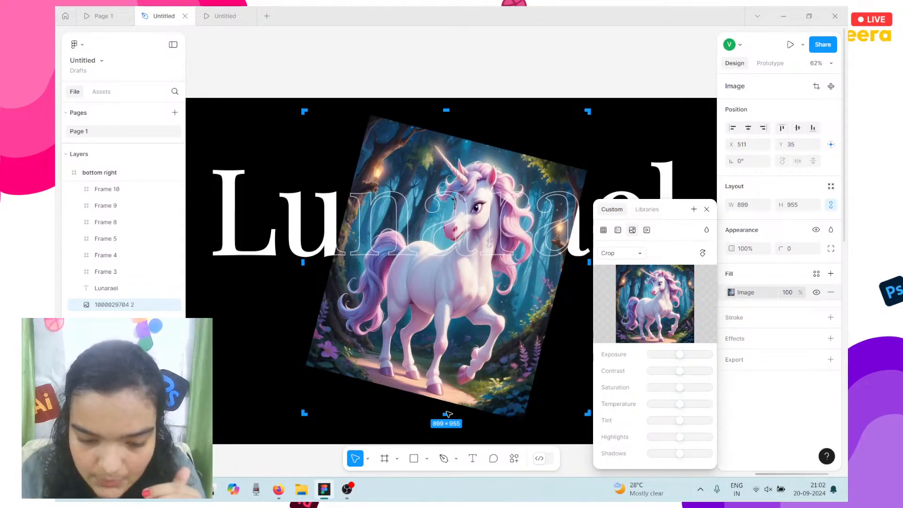
mouse_move(447, 438)
mouse_down()
mouse_move(447, 426)
mouse_move(453, 433)
mouse_up()
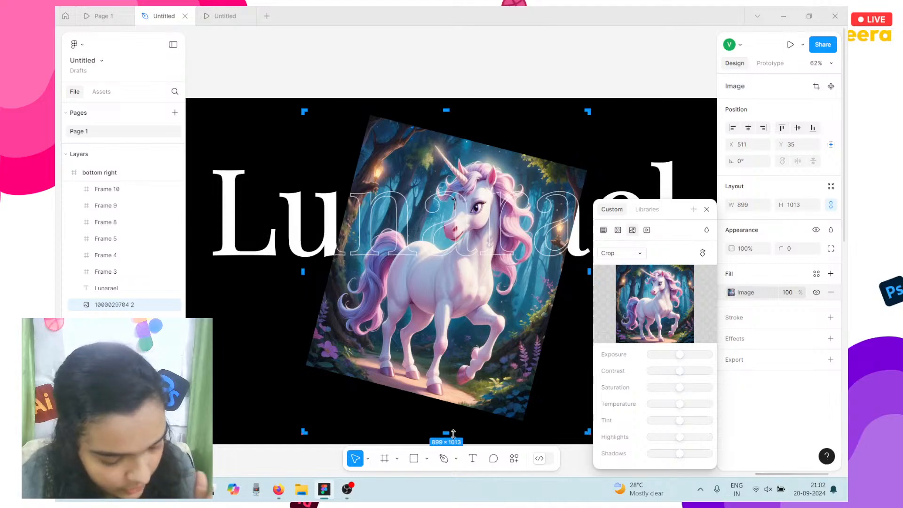
click(427, 87)
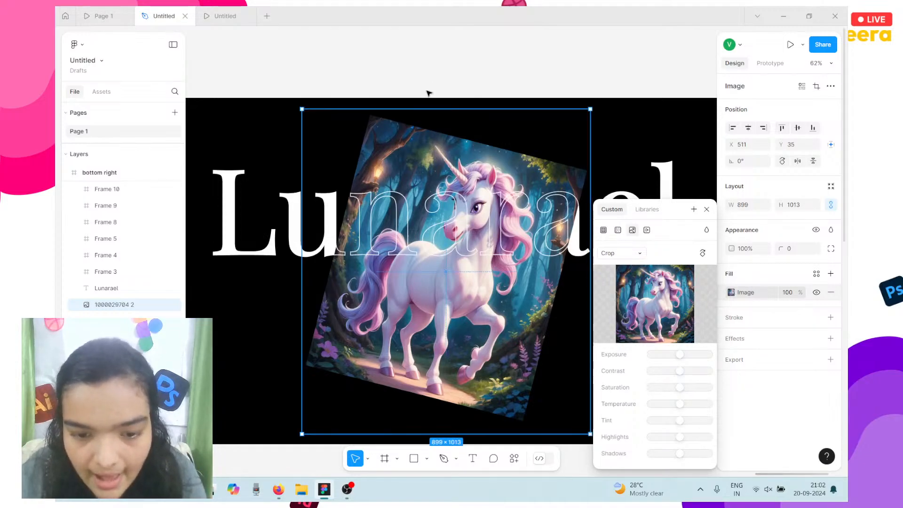
scroll(410, 143, down, 4)
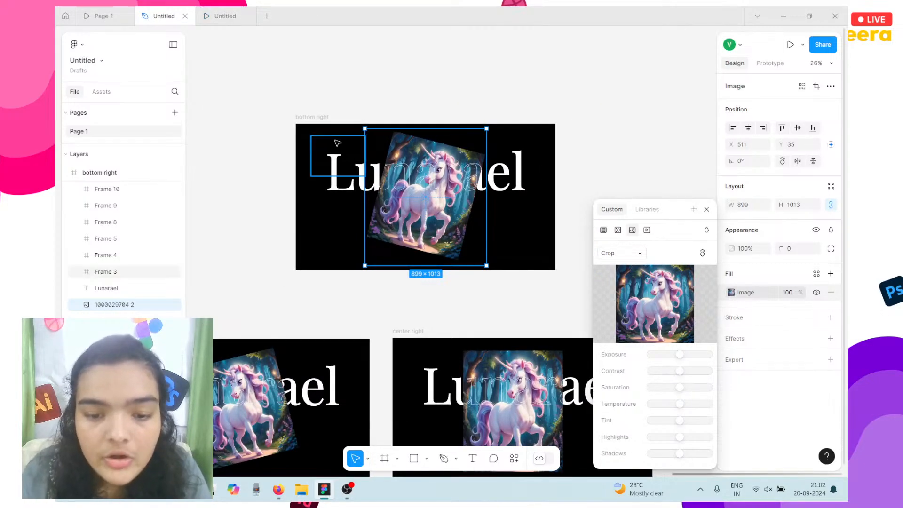
click(216, 11)
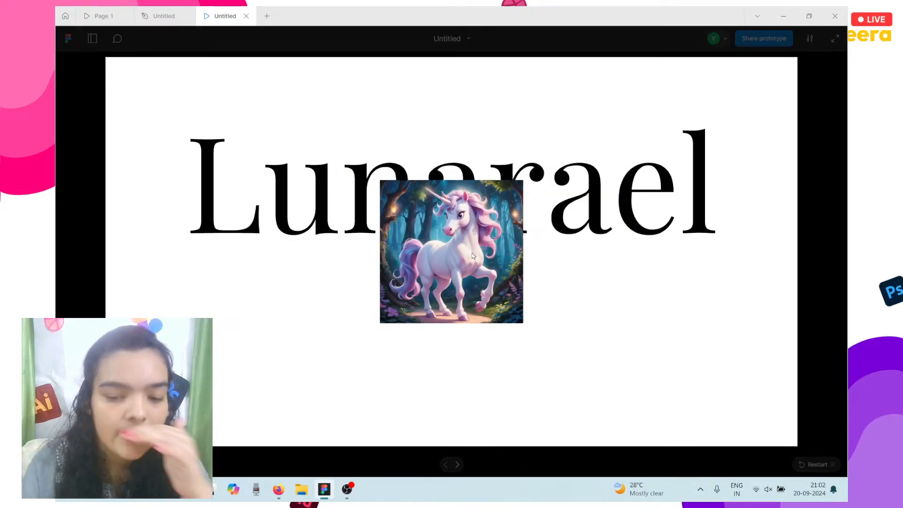
click(472, 254)
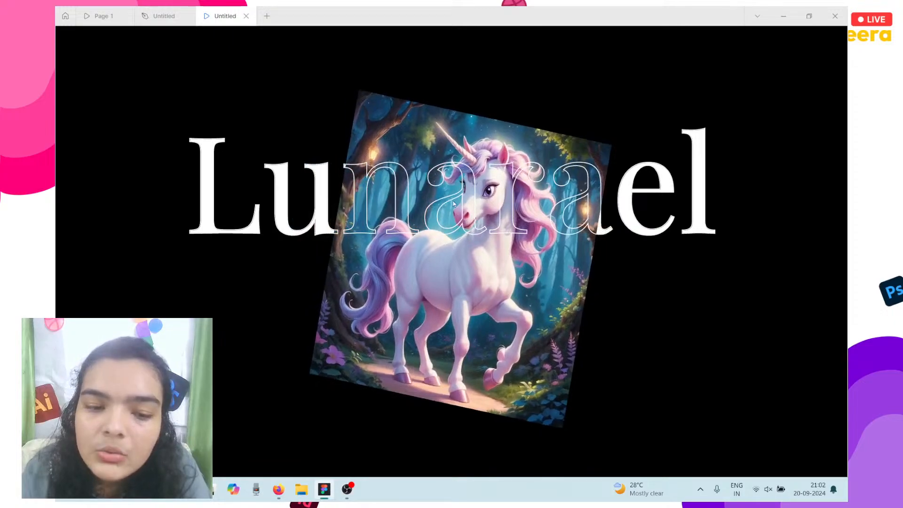
Draw an 899×289 hotspot frame across the unicorn on Frame 2.
click(161, 12)
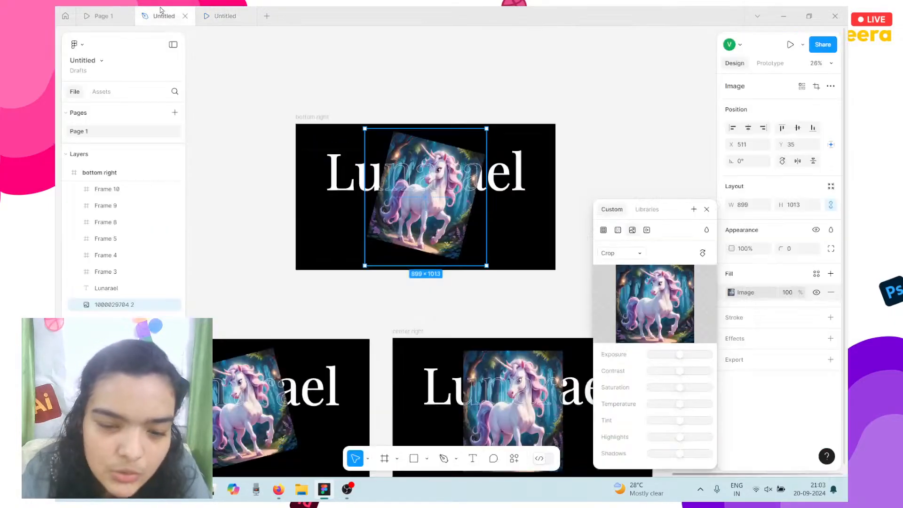
scroll(381, 165, down, 3)
scroll(380, 165, down, 4)
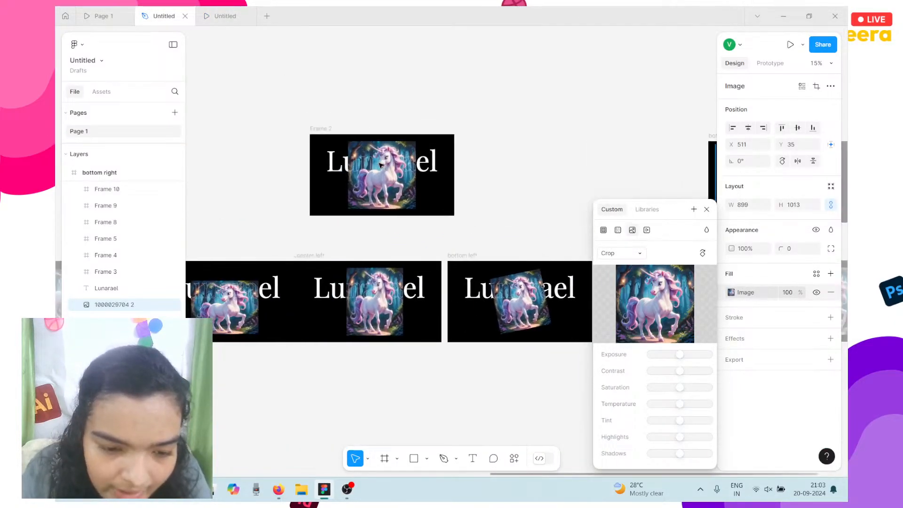
scroll(380, 165, down, 4)
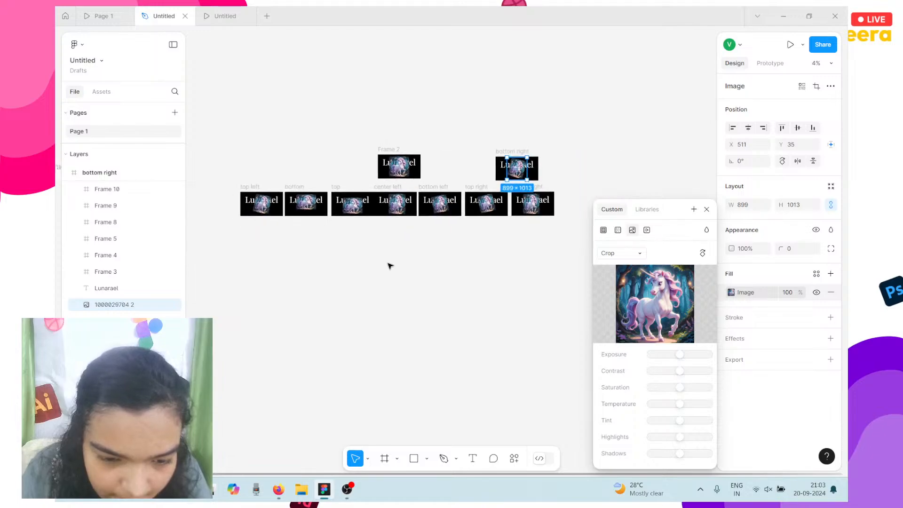
click(379, 459)
scroll(373, 189, up, 4)
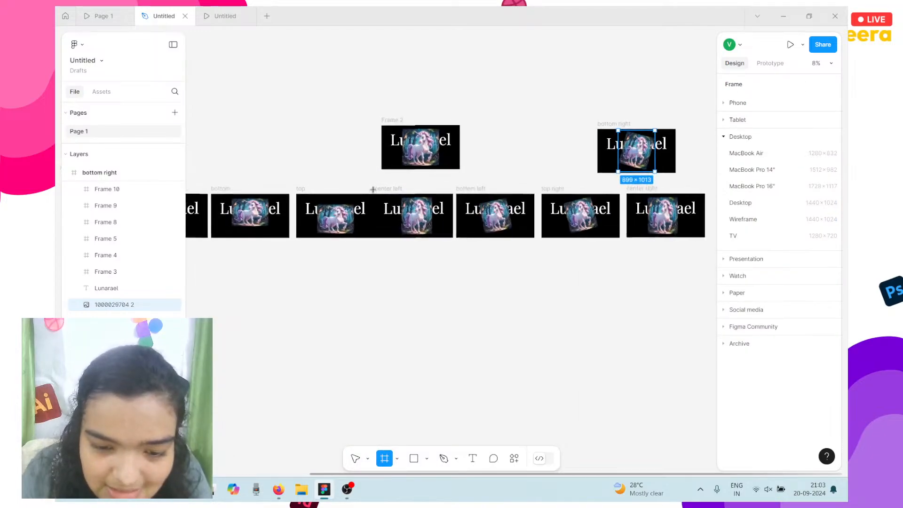
mouse_move(402, 149)
mouse_down()
mouse_move(436, 156)
mouse_move(443, 143)
mouse_move(407, 156)
mouse_up()
Marquee-select the 899×289 hotspot frames on all slides, including bottom right.
scroll(439, 147, up, 4)
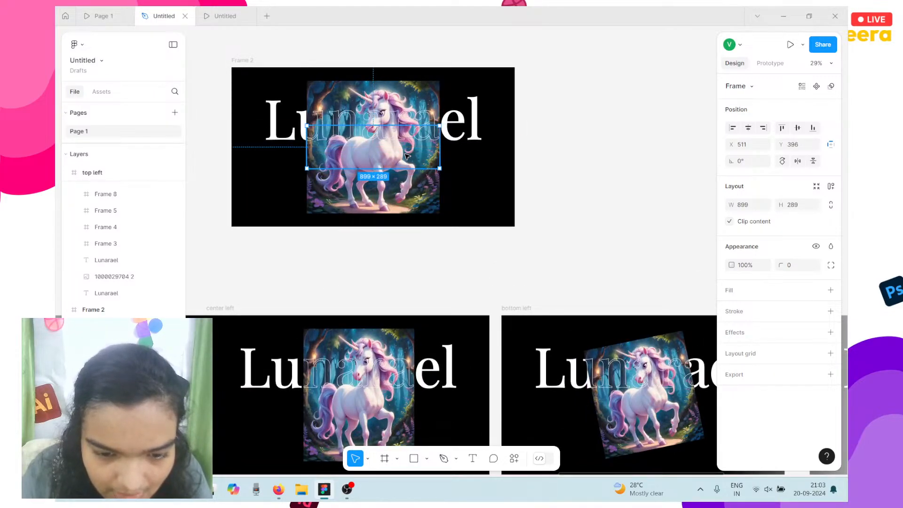
scroll(535, 242, down, 3)
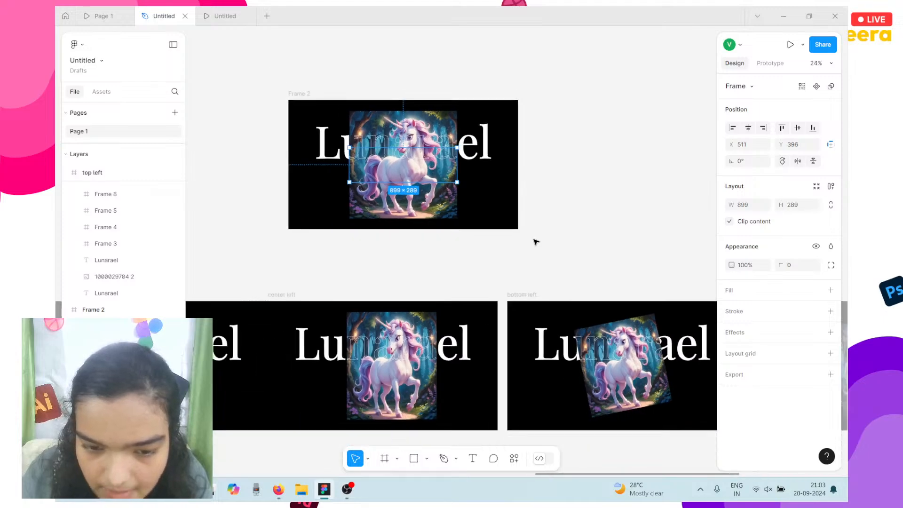
scroll(536, 241, down, 1)
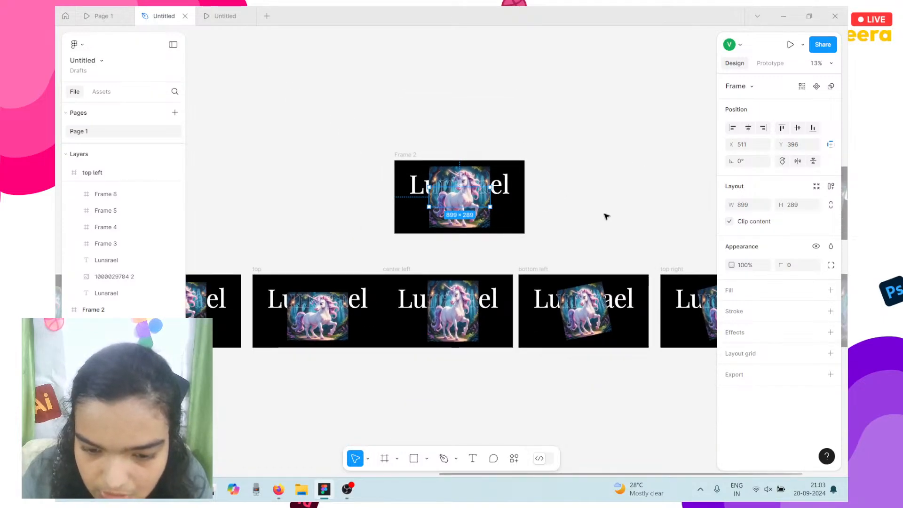
scroll(606, 216, down, 3)
click(610, 186)
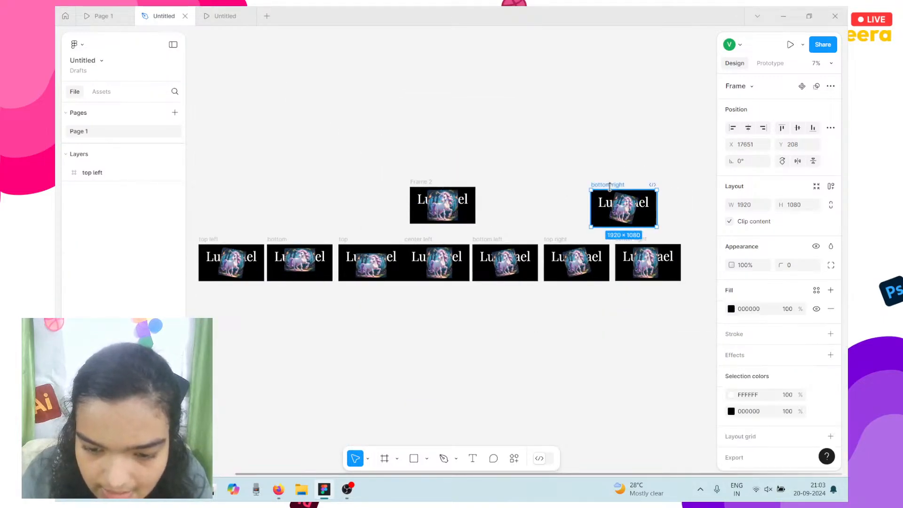
drag(699, 293, 340, 245)
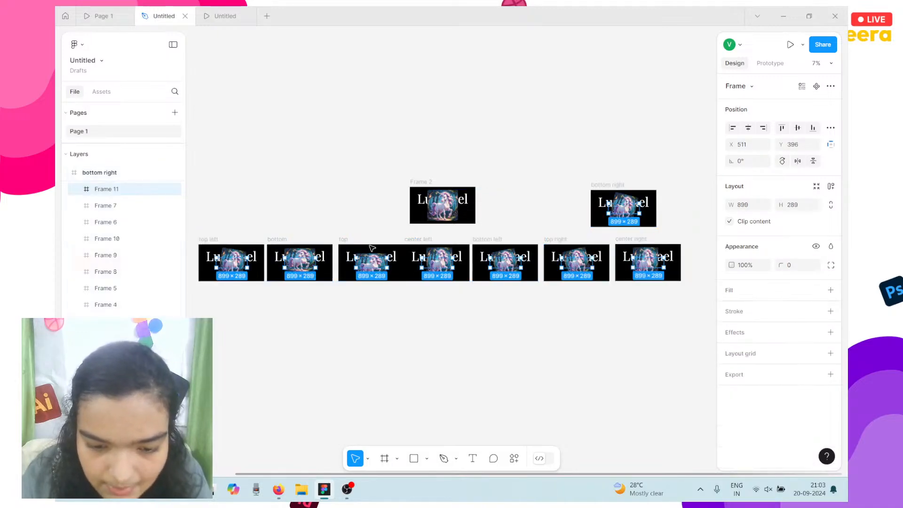
Give the hotspot frames a While hovering interaction navigating to Frame 2.
click(773, 66)
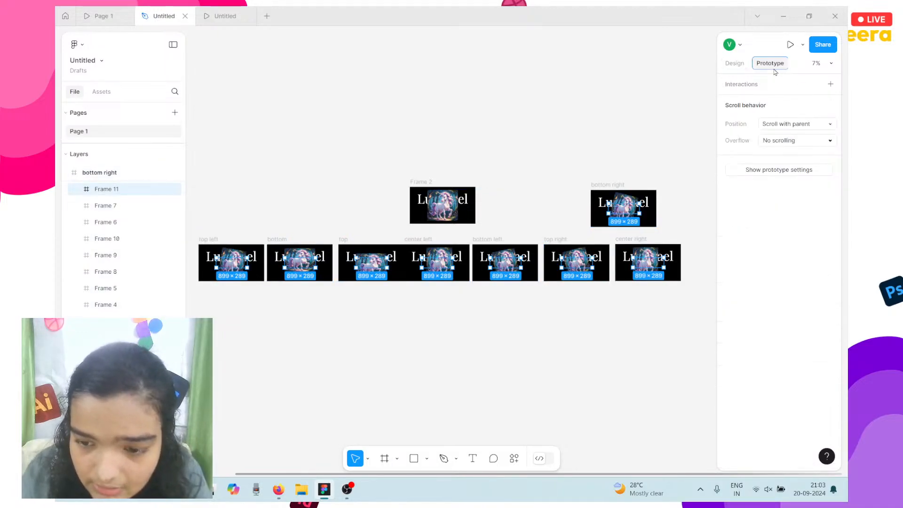
click(831, 84)
click(695, 125)
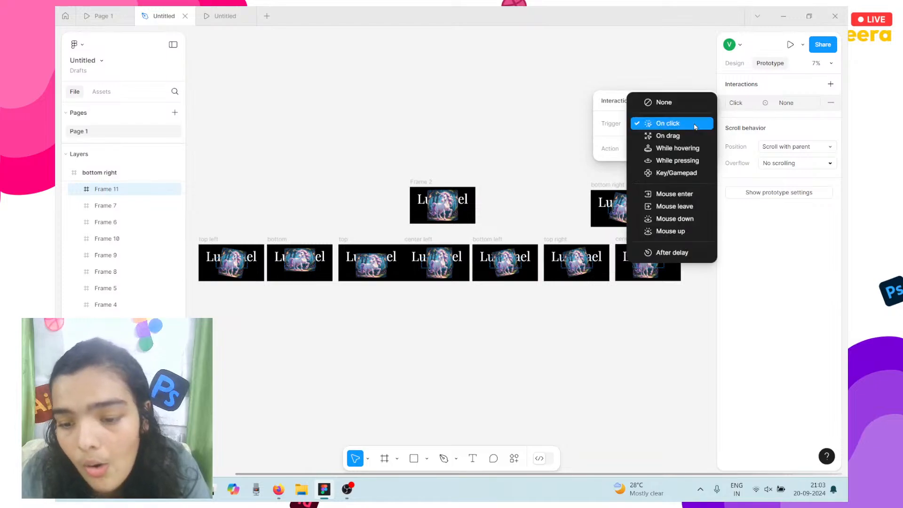
click(687, 148)
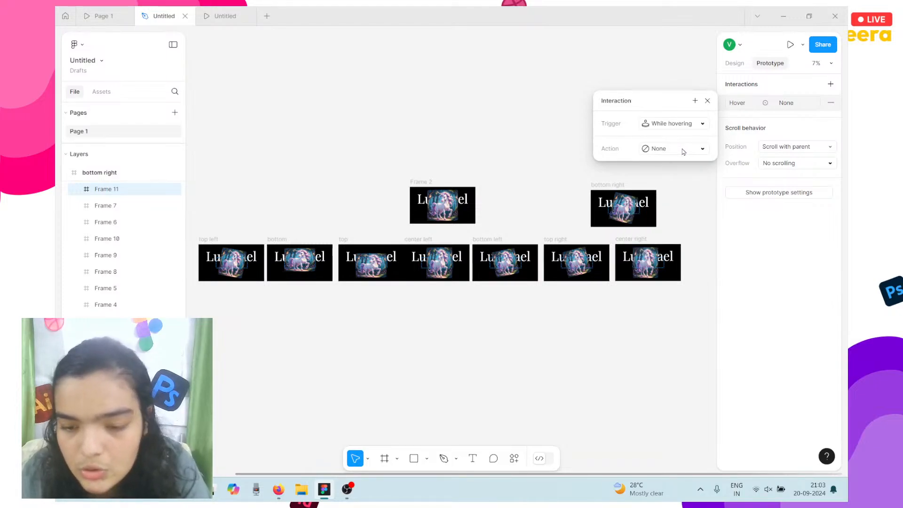
click(683, 152)
click(684, 170)
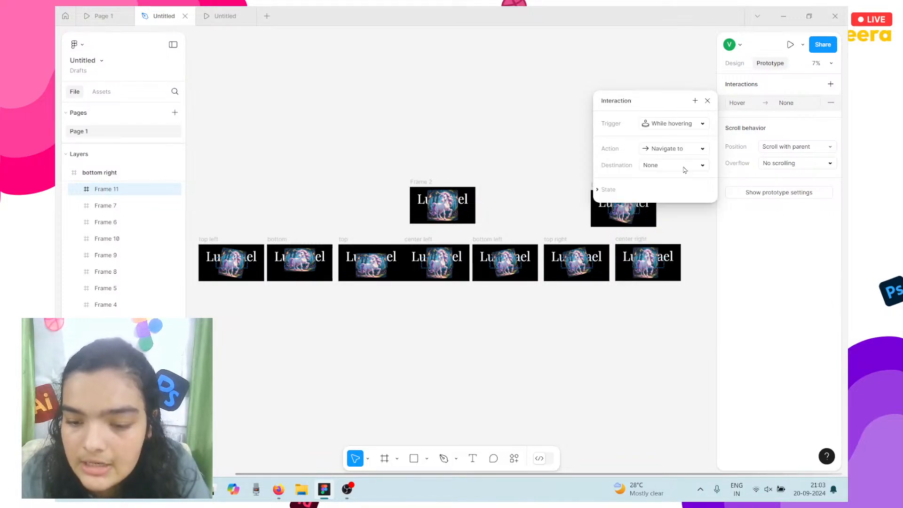
click(683, 170)
click(685, 240)
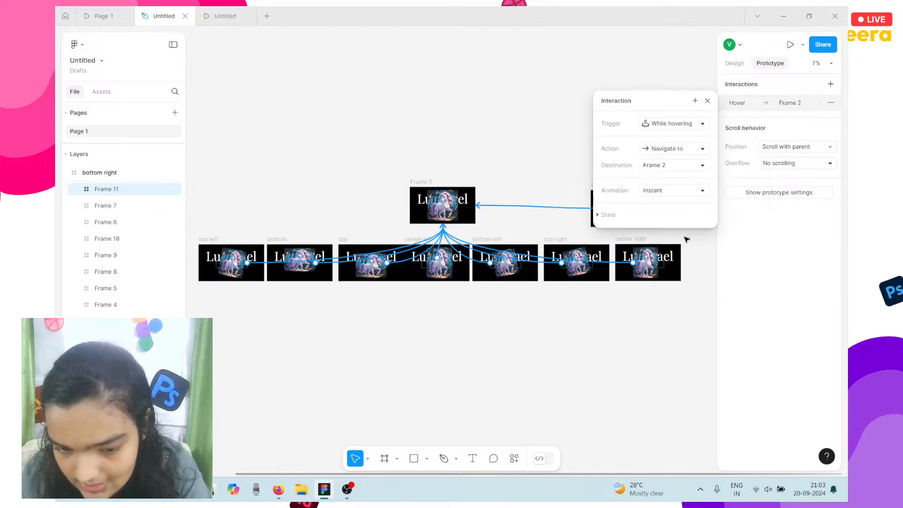
Use Smart animate with Gentle easing over 1200ms, then launch the prototype preview.
click(674, 189)
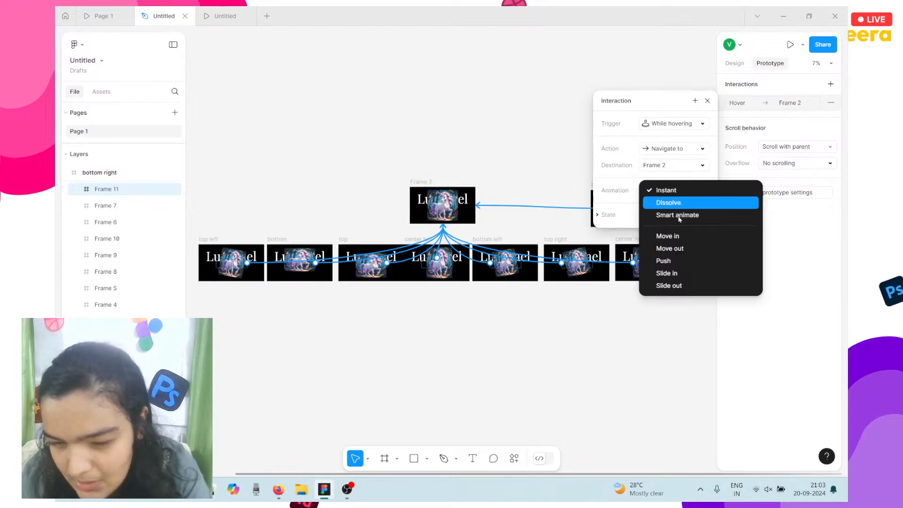
click(678, 216)
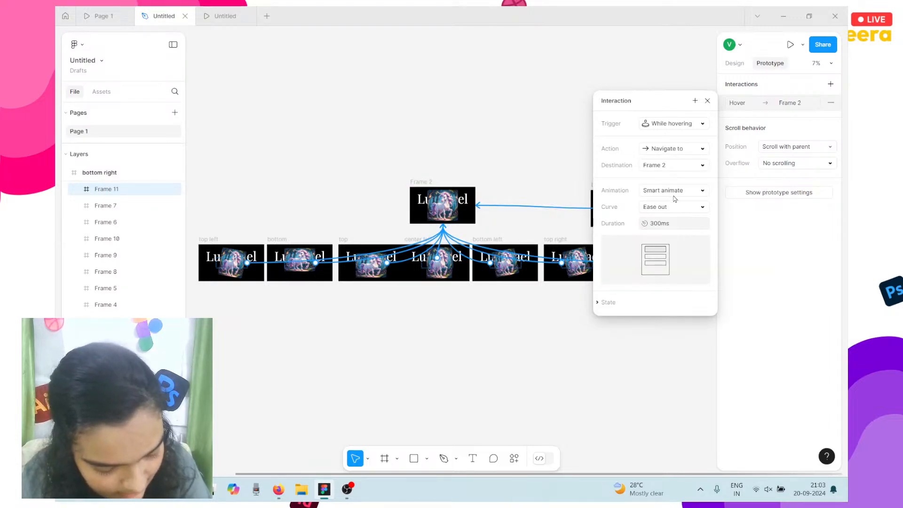
click(671, 205)
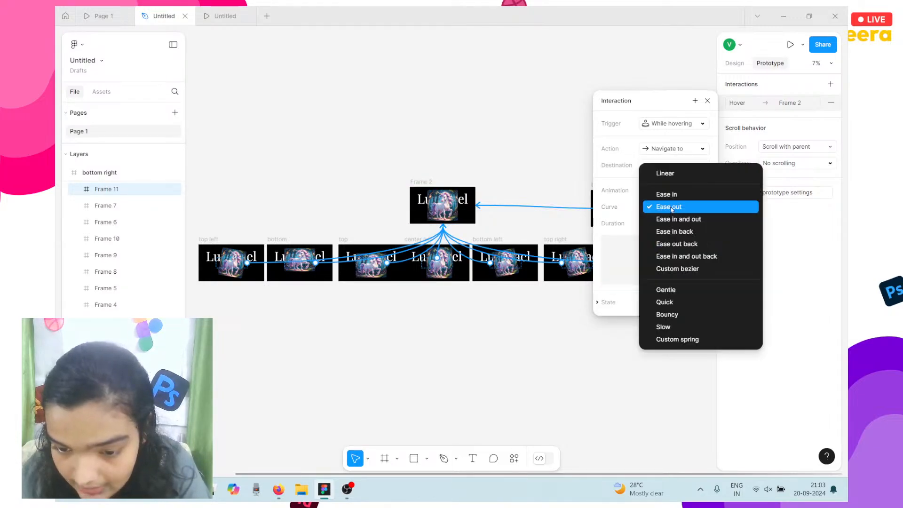
click(673, 290)
click(669, 228)
text(1200)
key(Return)
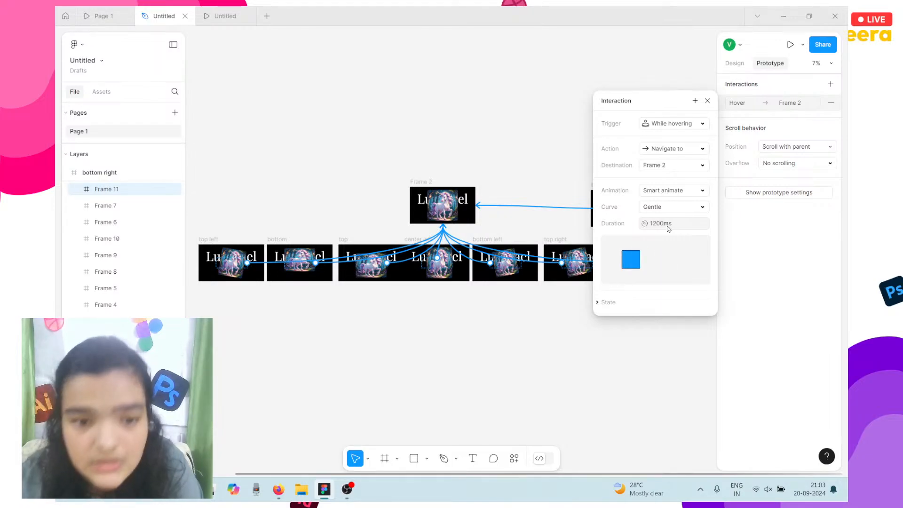
click(394, 130)
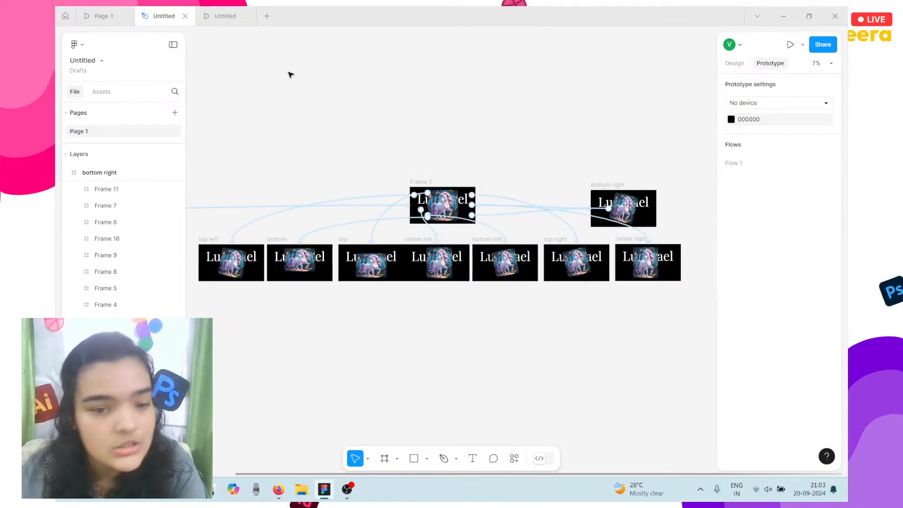
click(206, 23)
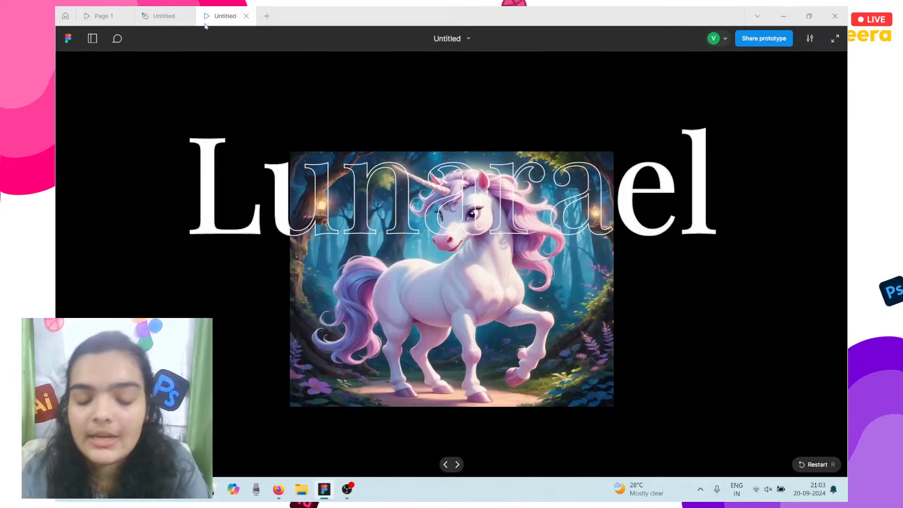
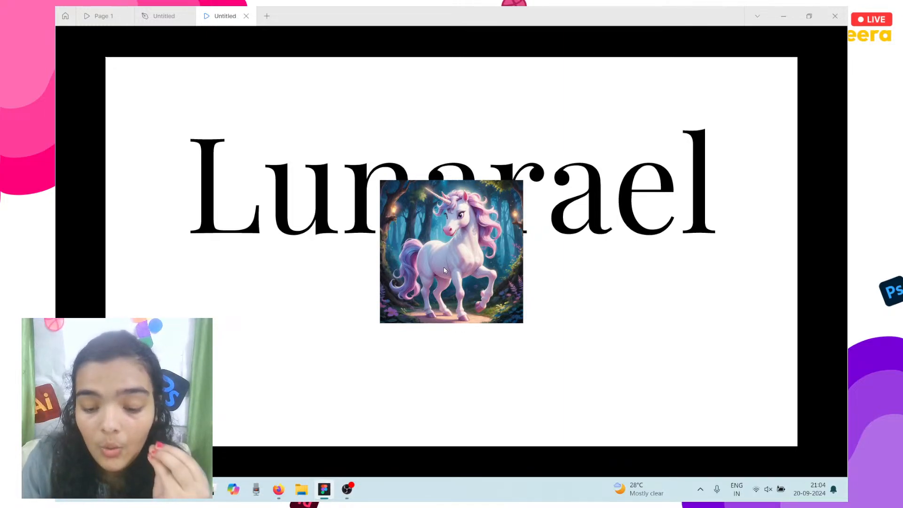
Preview the Lunarael prototype fullscreen, replaying the animation that enlarges the unicorn image.
key(f)
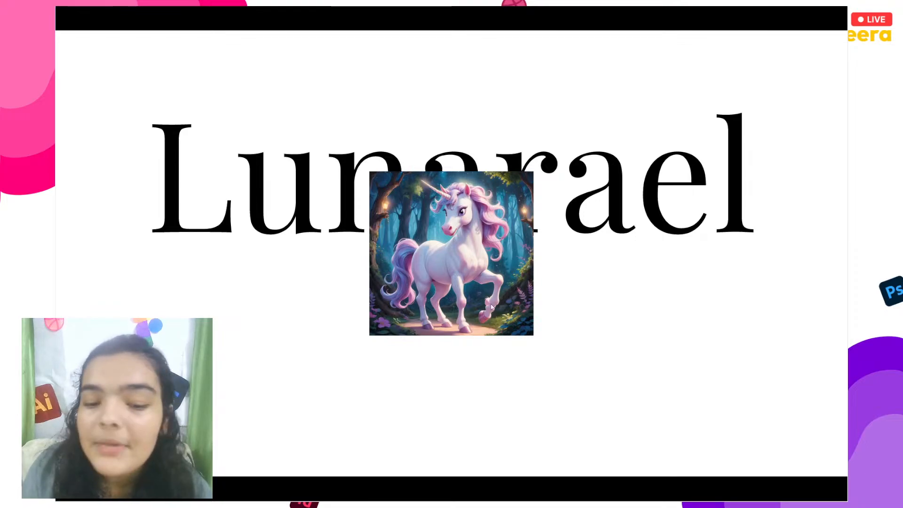
click(451, 269)
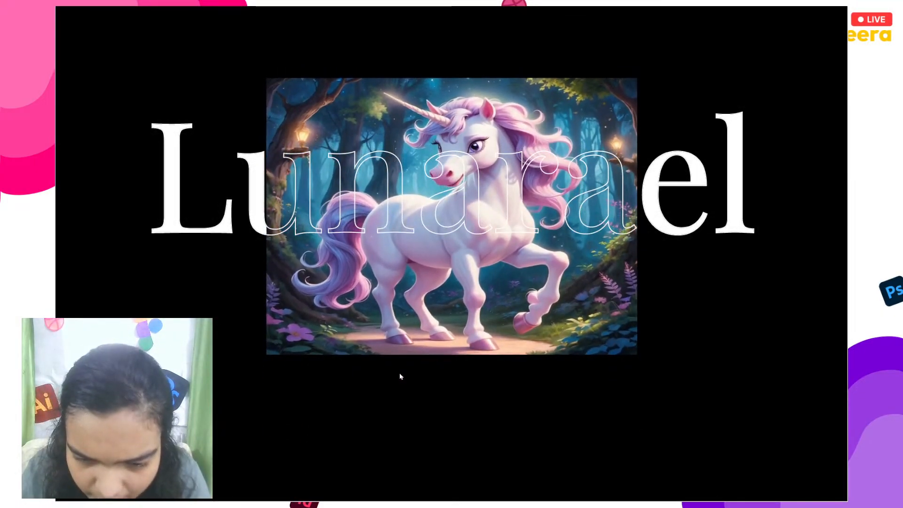
key(super+Tab)
click(527, 233)
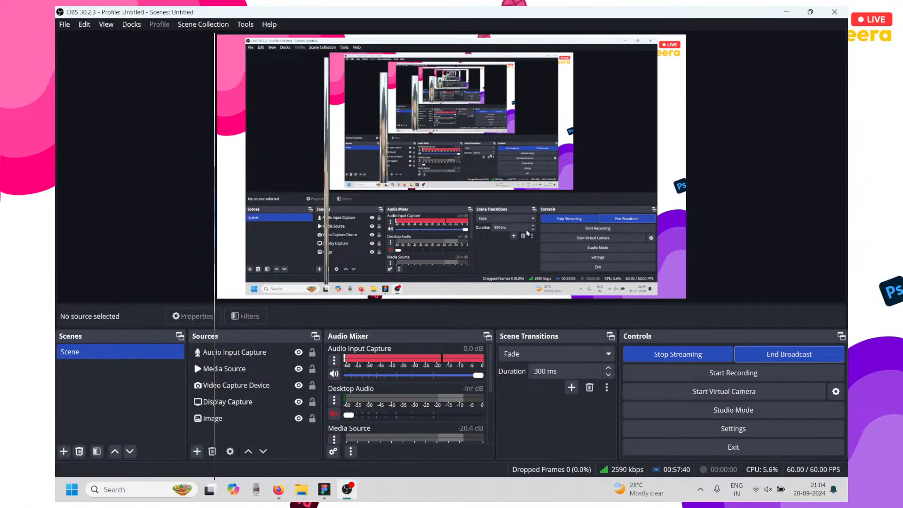
click(789, 10)
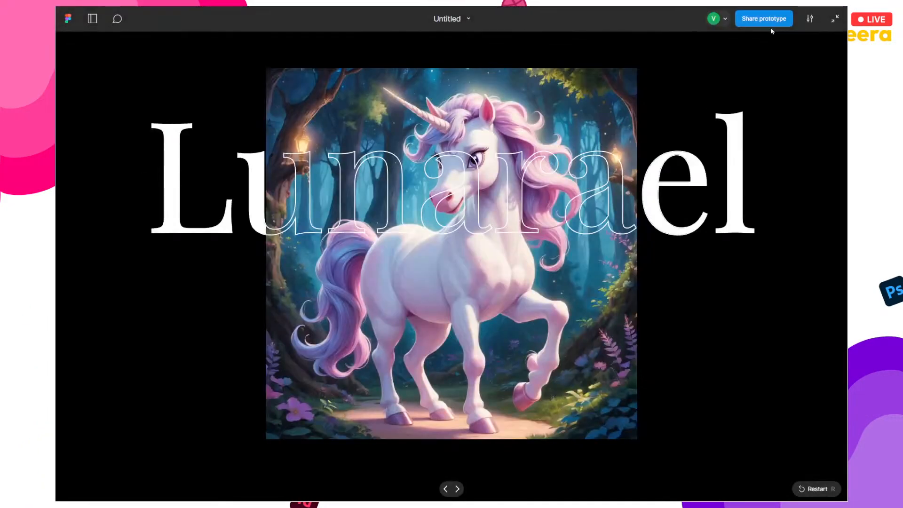
click(837, 17)
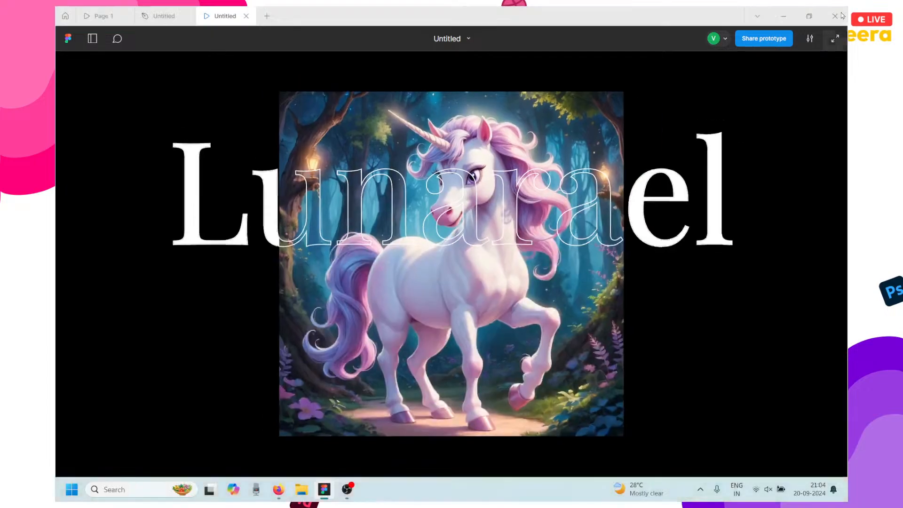
key(f)
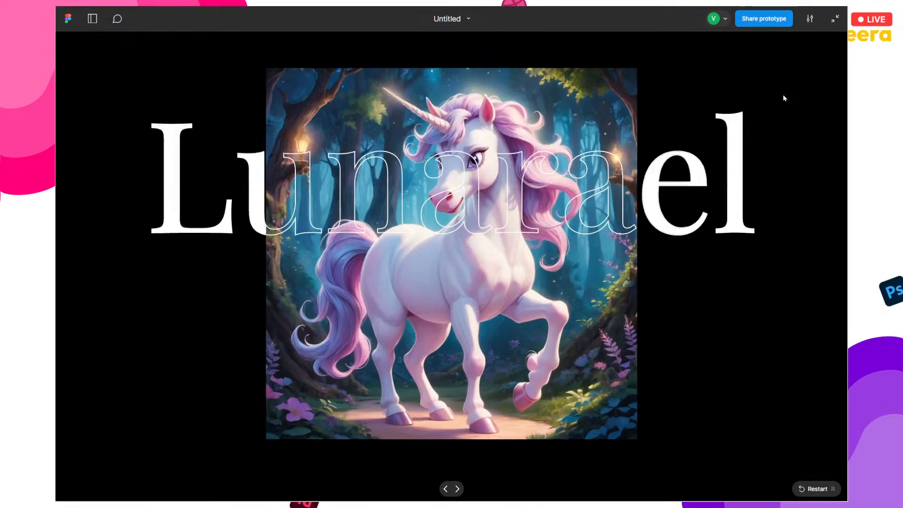
click(655, 128)
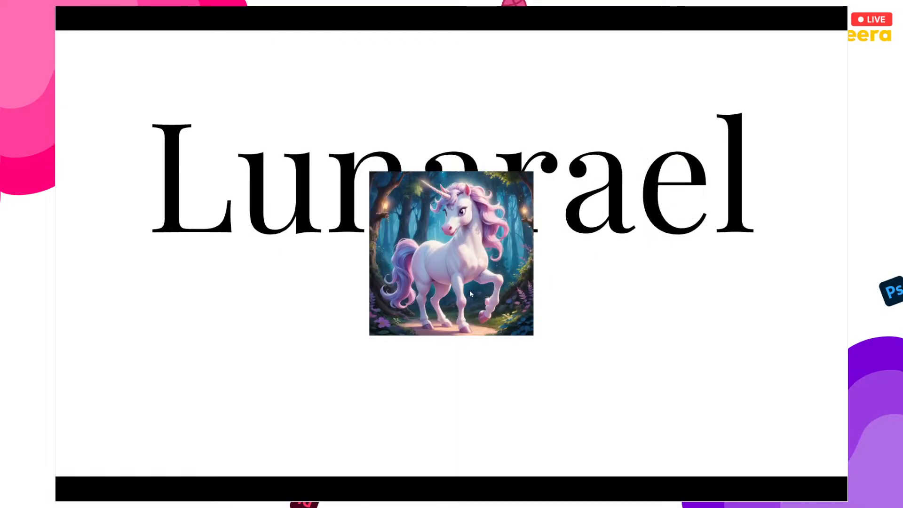
click(467, 293)
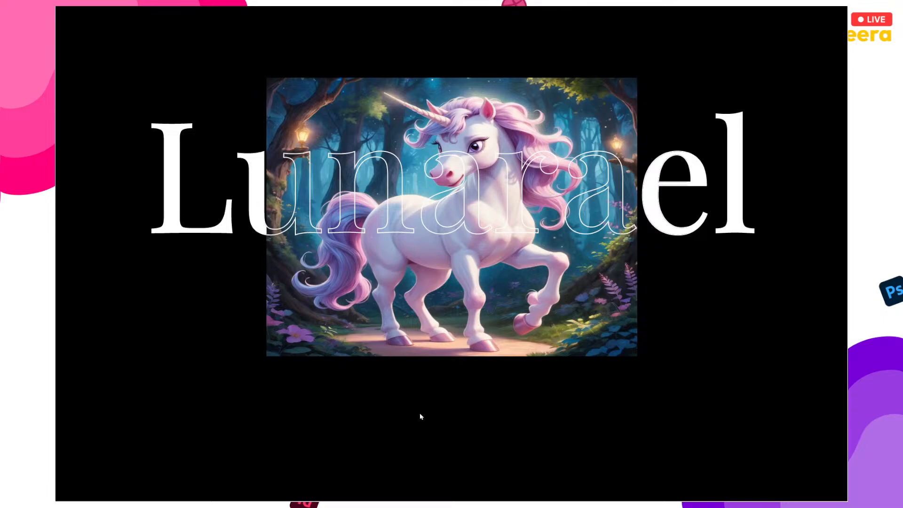
Copy the prototype share link and paste it into the YouTube Studio live chat box.
mouse_move(830, 20)
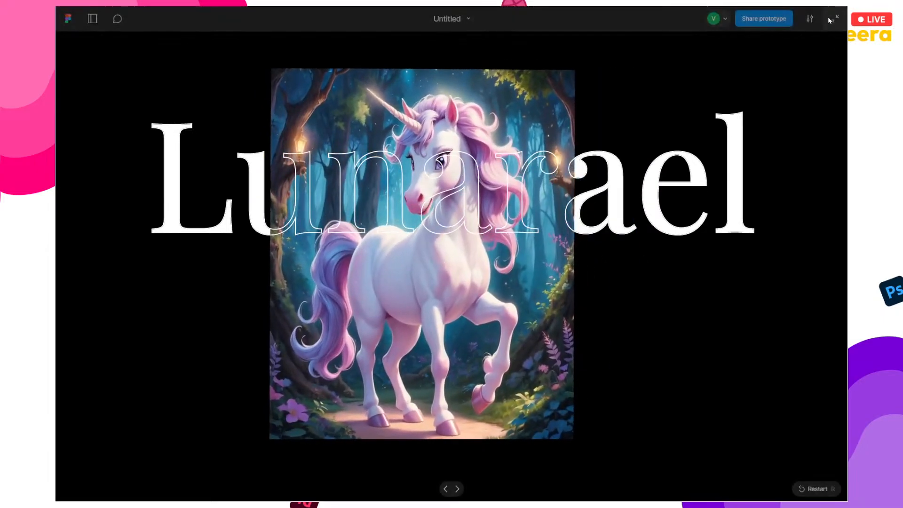
click(766, 18)
click(530, 92)
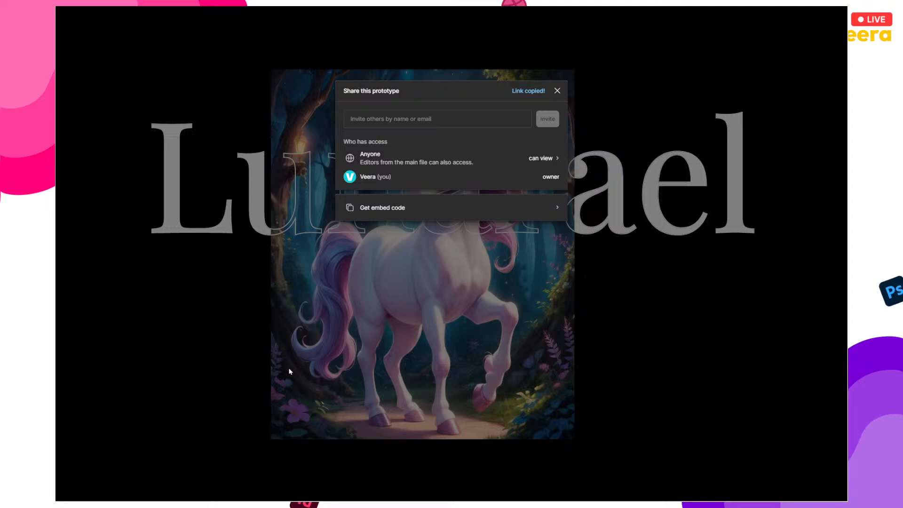
key(super+Tab)
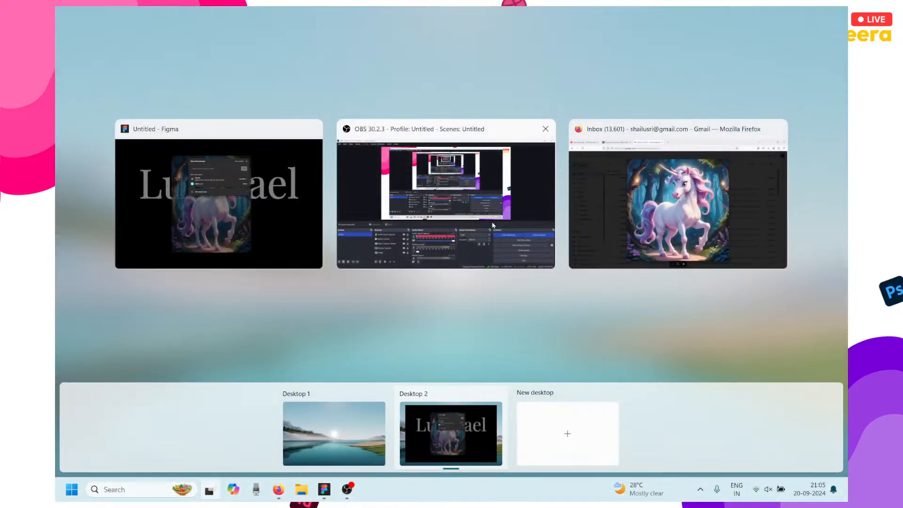
click(621, 199)
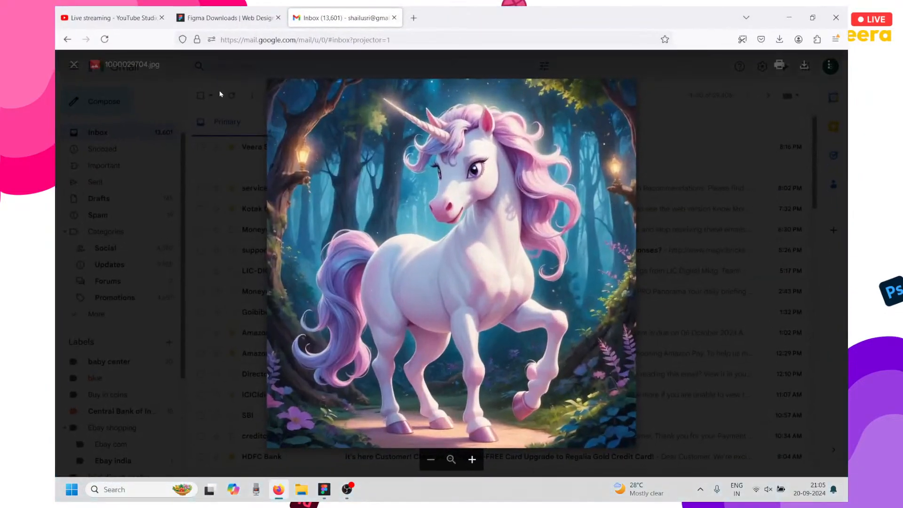
click(117, 19)
click(701, 465)
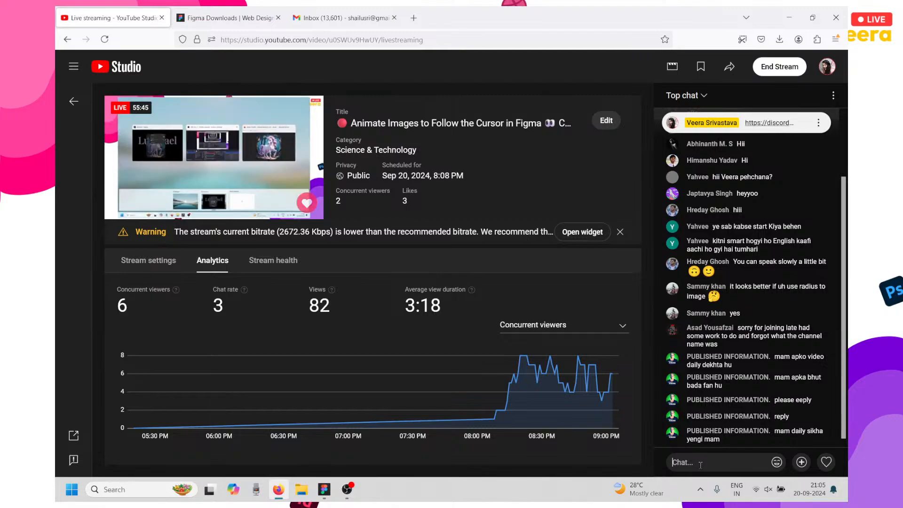
key(ctrl+v)
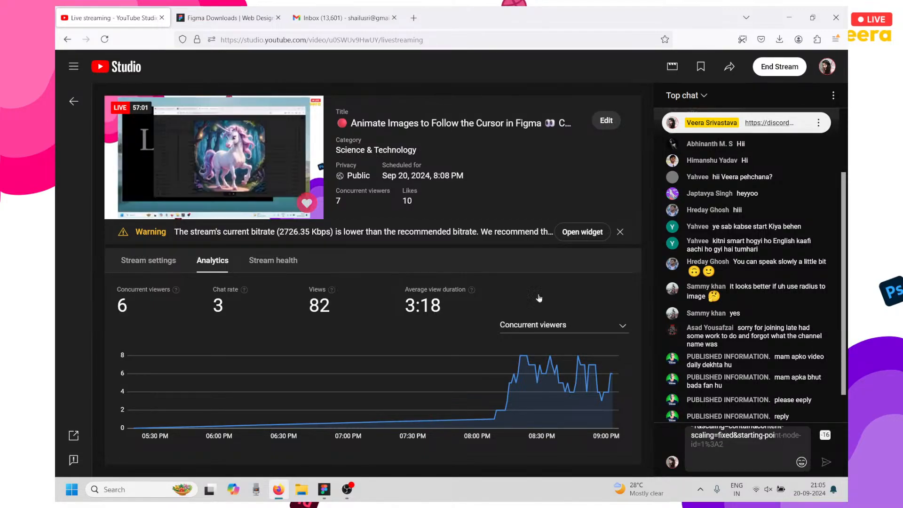
Shorten the long Figma prototype link on shorturl.at.
click(413, 17)
text(url)
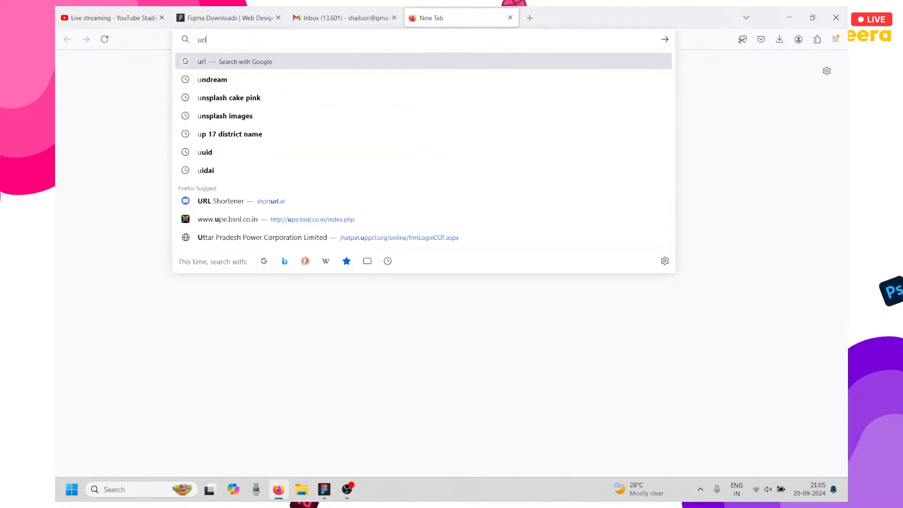
click(240, 205)
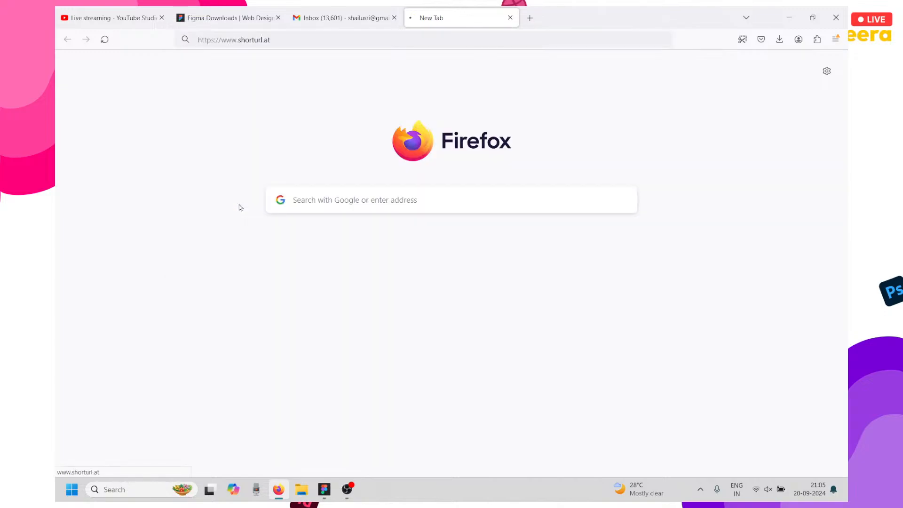
click(393, 179)
key(Return)
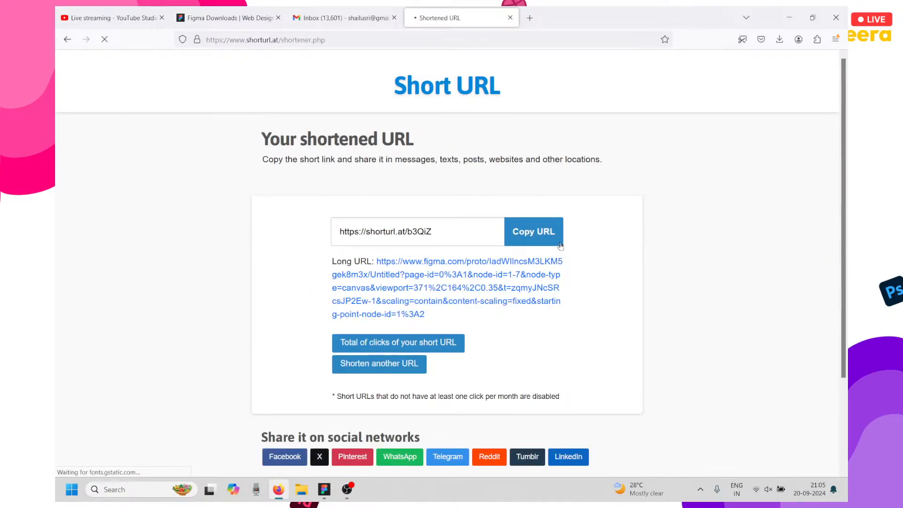
click(528, 235)
Select the long prototype link in the YouTube Studio chat draft.
click(113, 18)
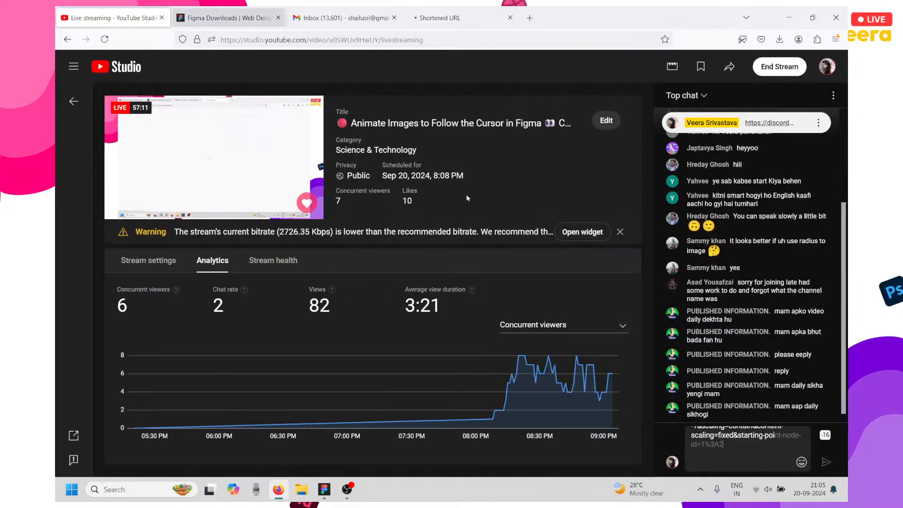
key(ctrl+a)
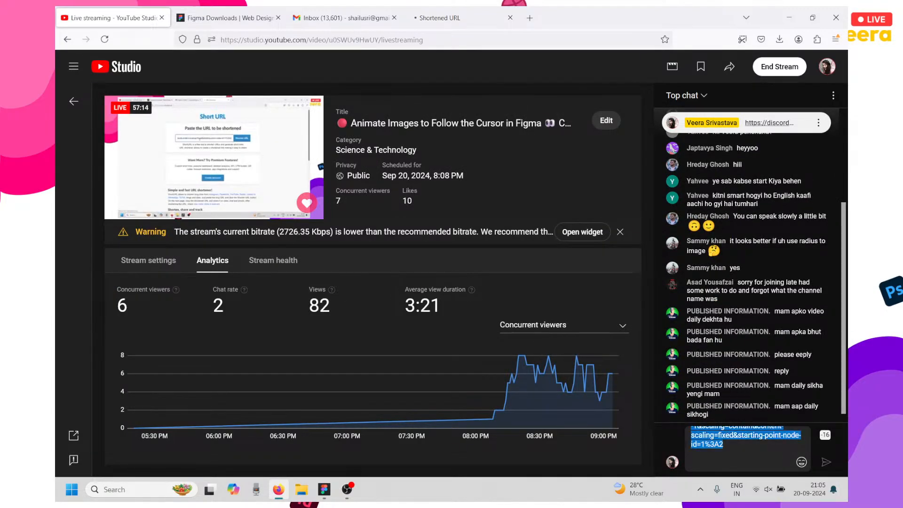
click(723, 444)
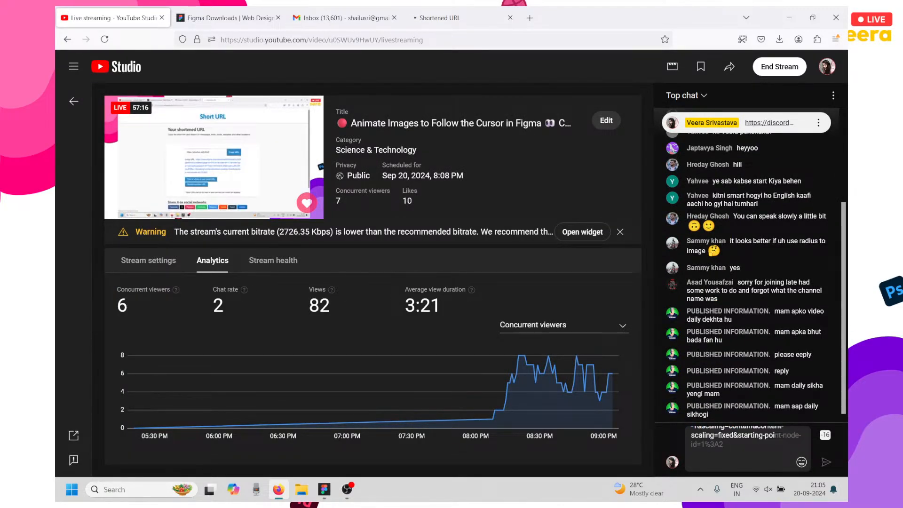
click(437, 15)
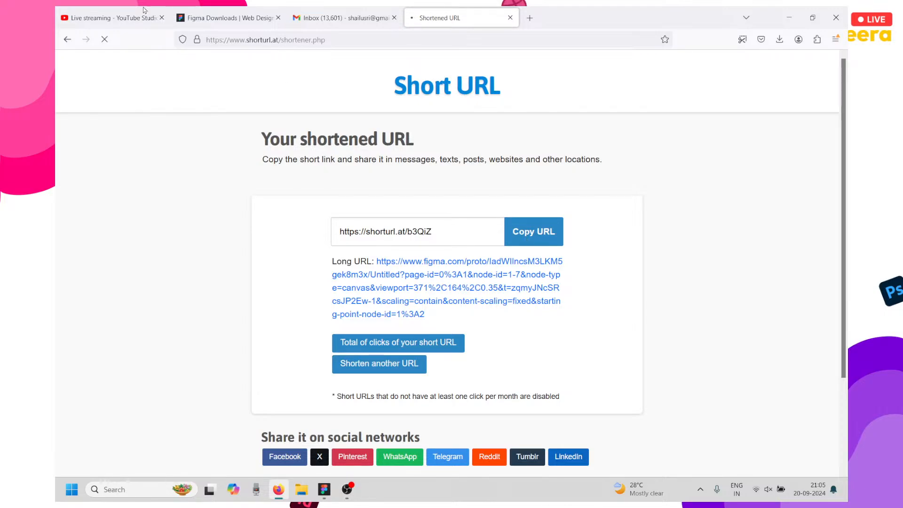
click(113, 17)
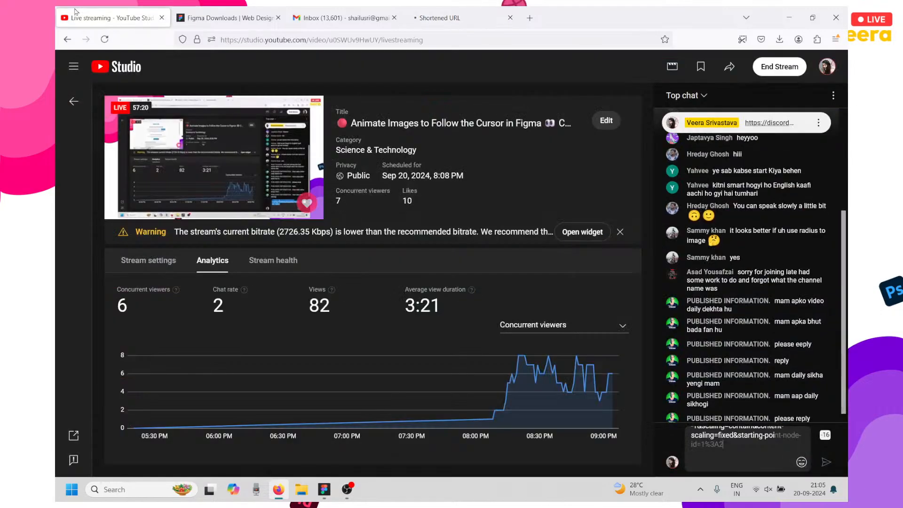
key(ctrl+a)
click(754, 458)
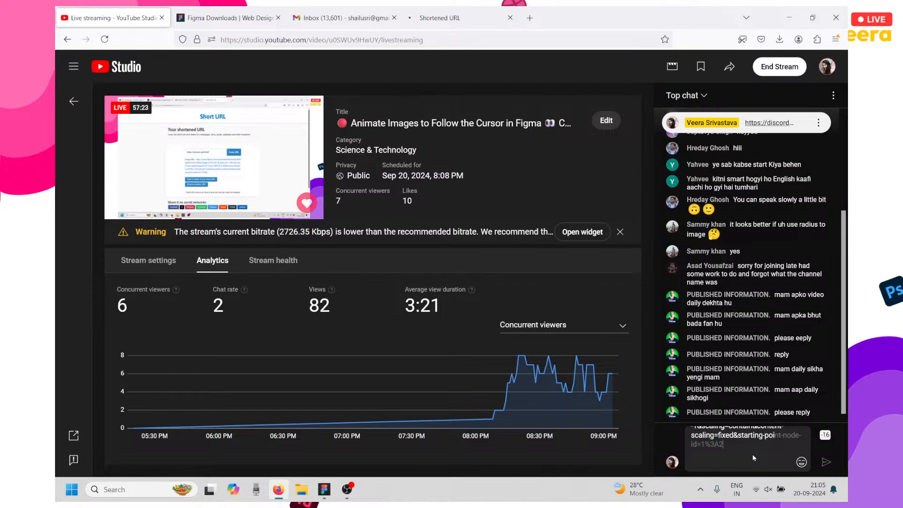
right_click(642, 394)
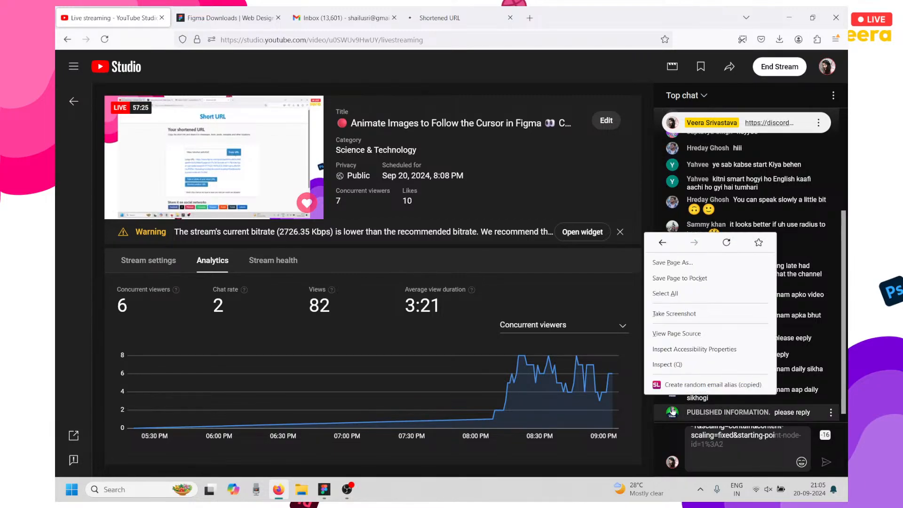
click(722, 450)
drag(723, 449, 690, 429)
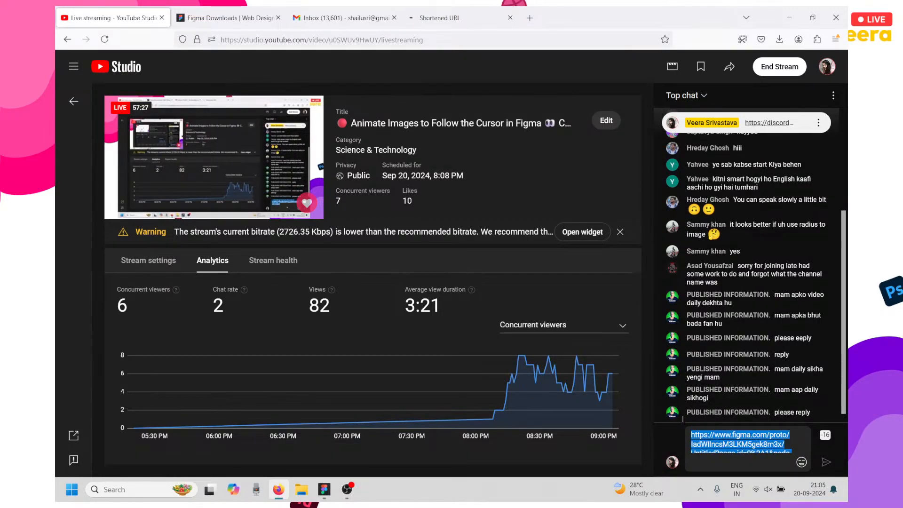
click(427, 12)
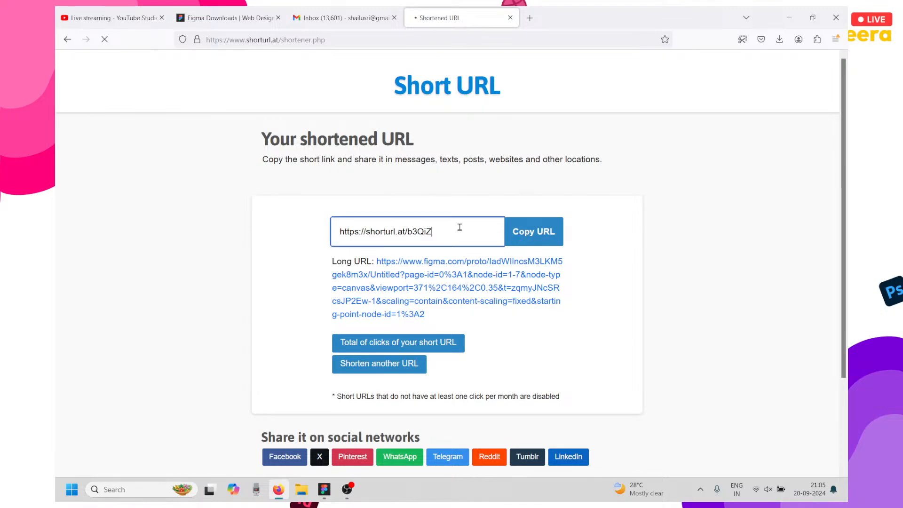
drag(459, 227, 328, 223)
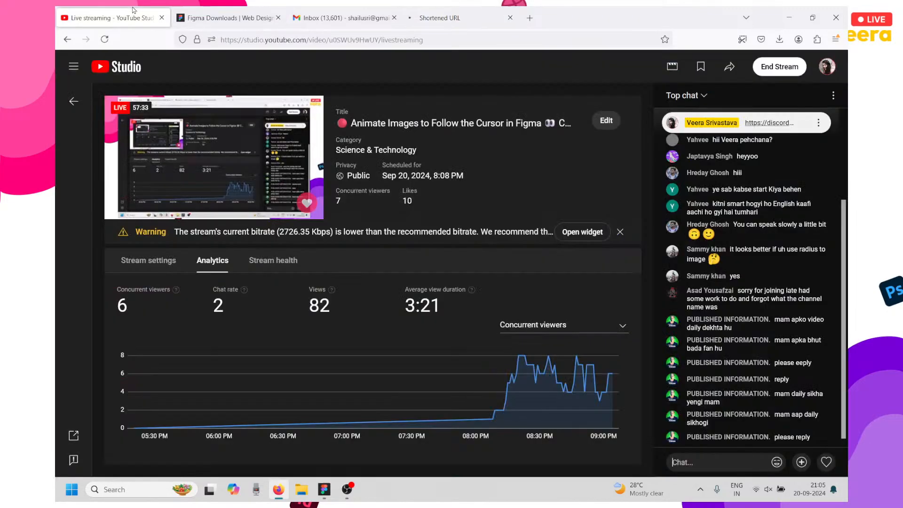
click(136, 15)
key(ctrl+v)
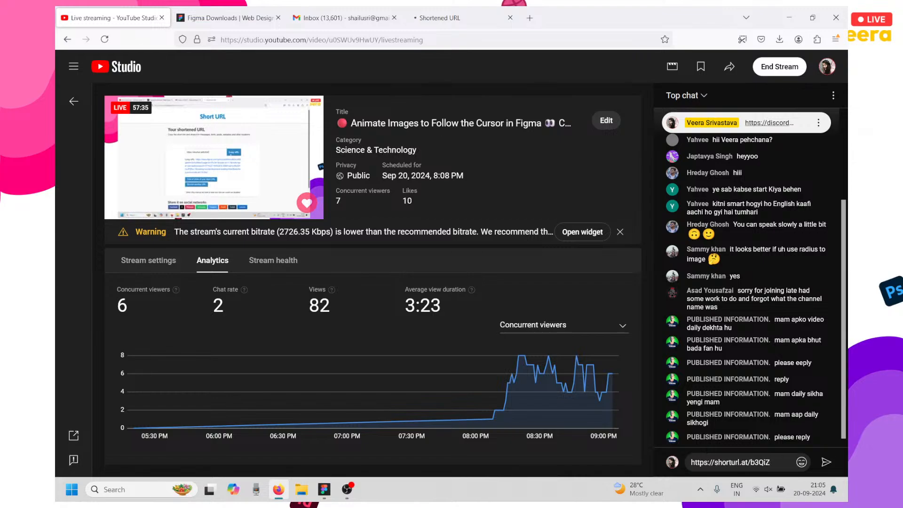
key(Return)
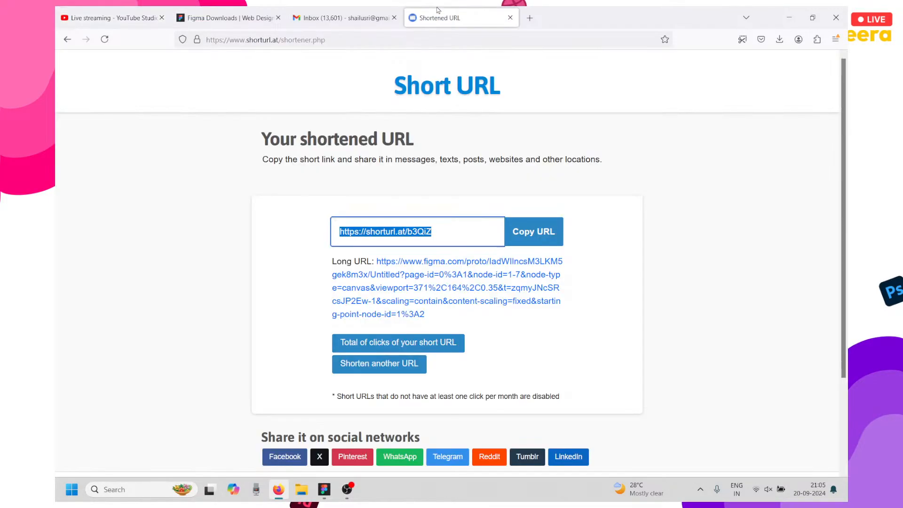
click(439, 17)
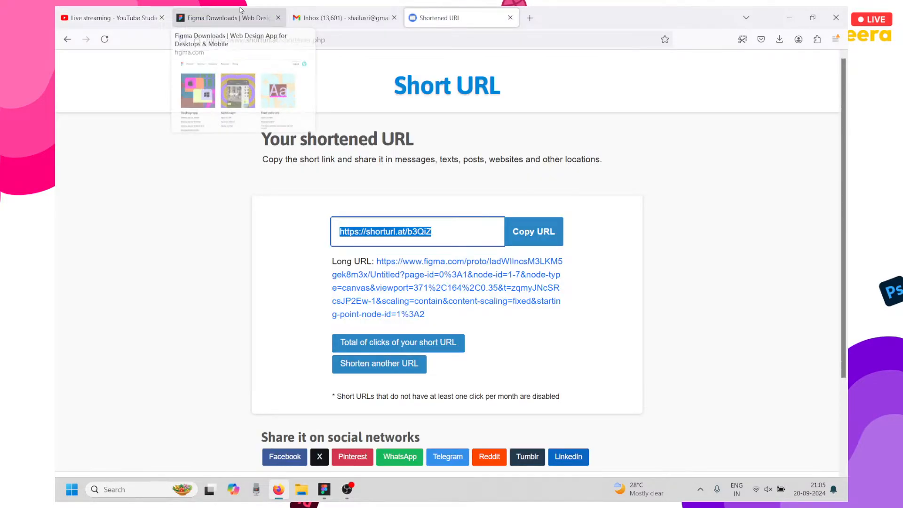
Close the Figma prototype sharing dialog.
click(324, 490)
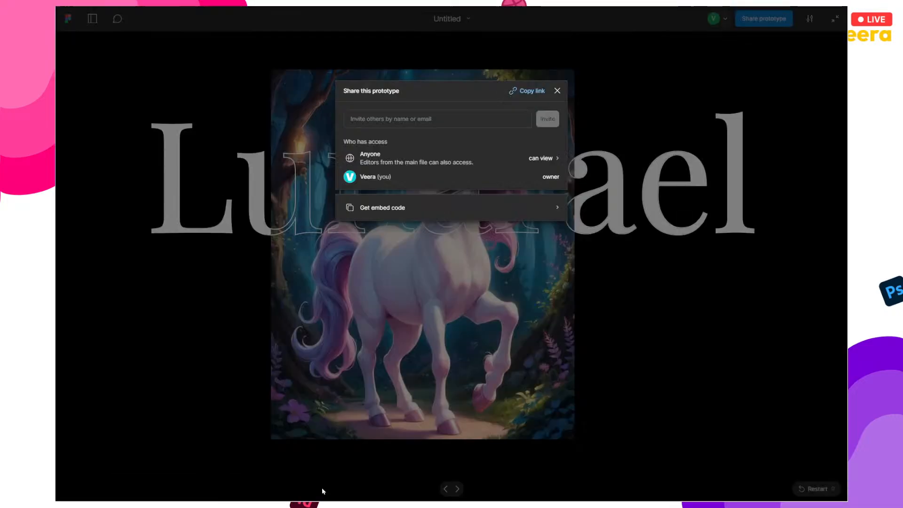
click(557, 91)
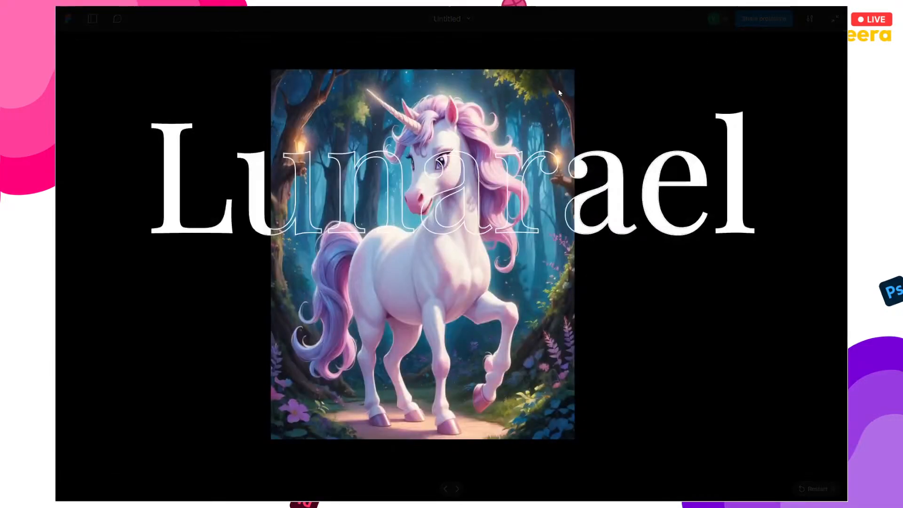
key(Escape)
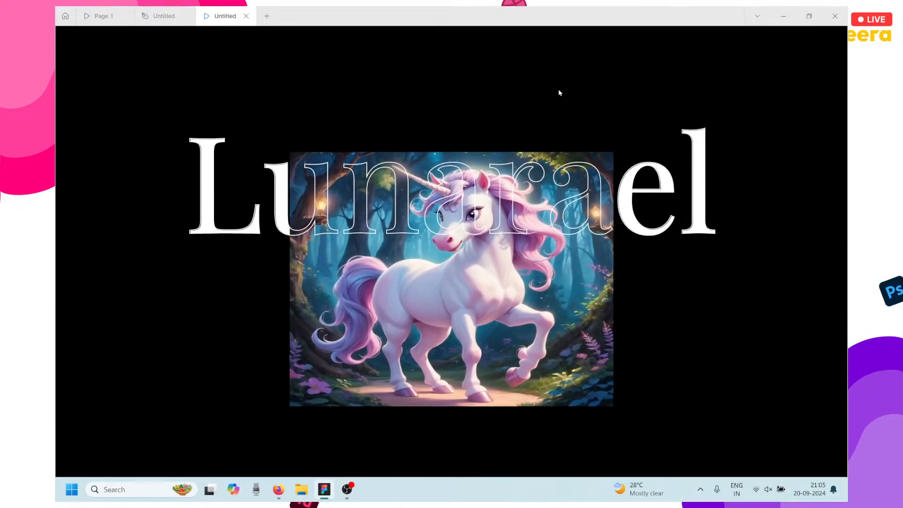
Test the unicorn hover animation fullscreen, then exit fullscreen and bring OBS forward.
key(f)
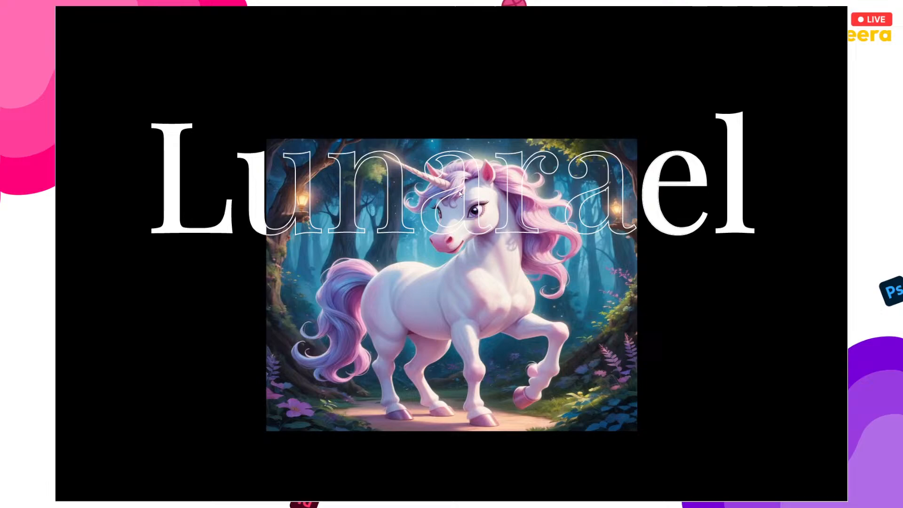
mouse_move(448, 215)
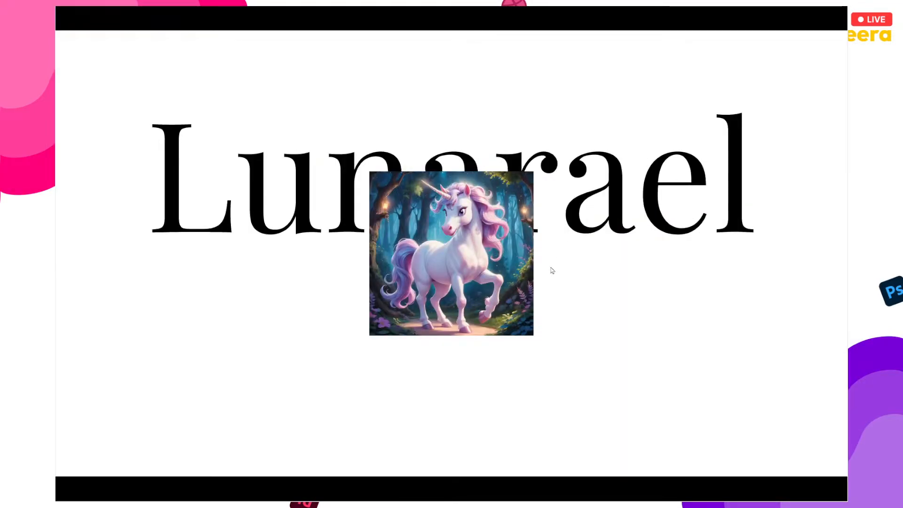
mouse_move(475, 304)
mouse_move(834, 13)
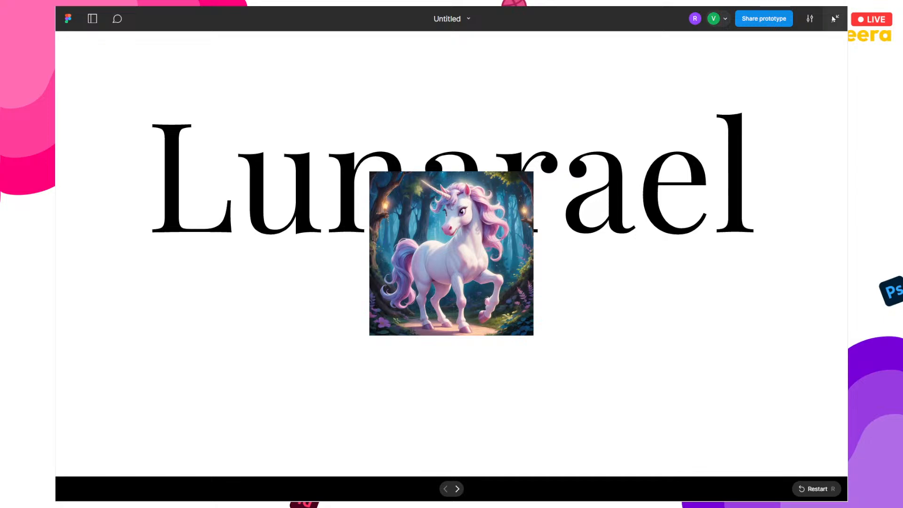
click(834, 19)
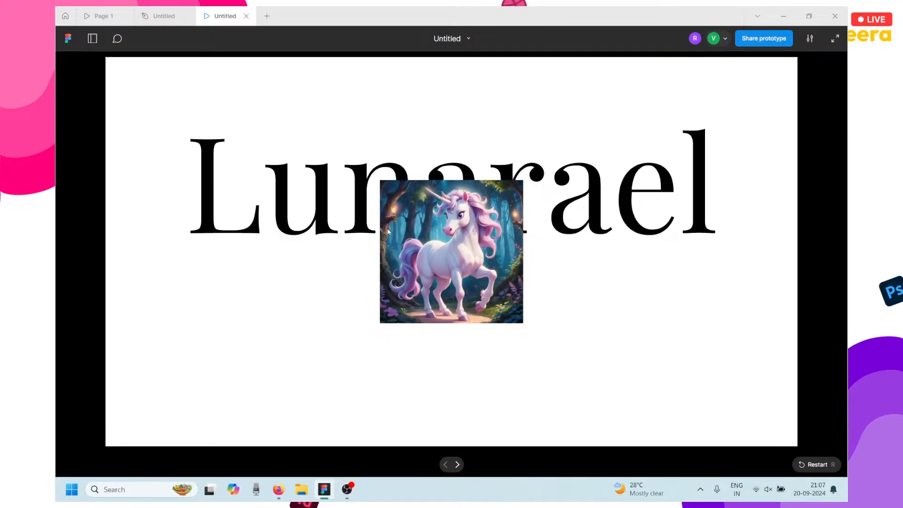
click(347, 490)
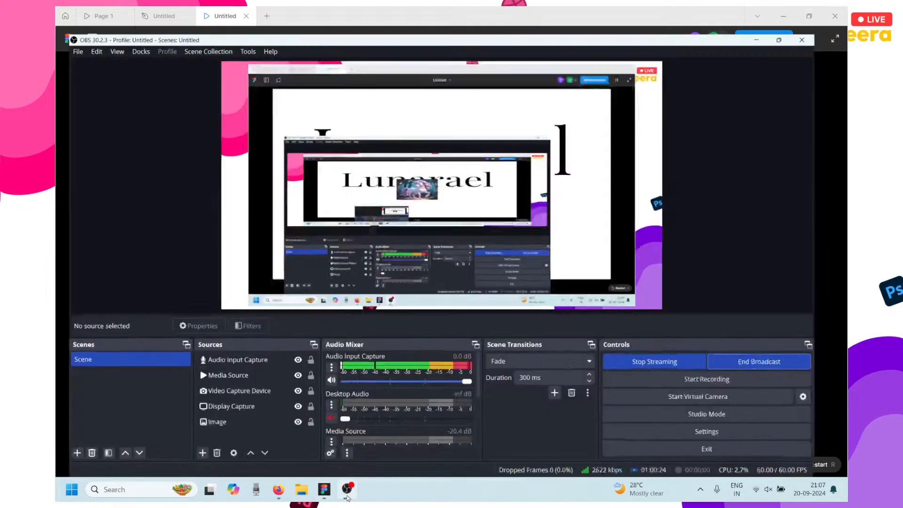